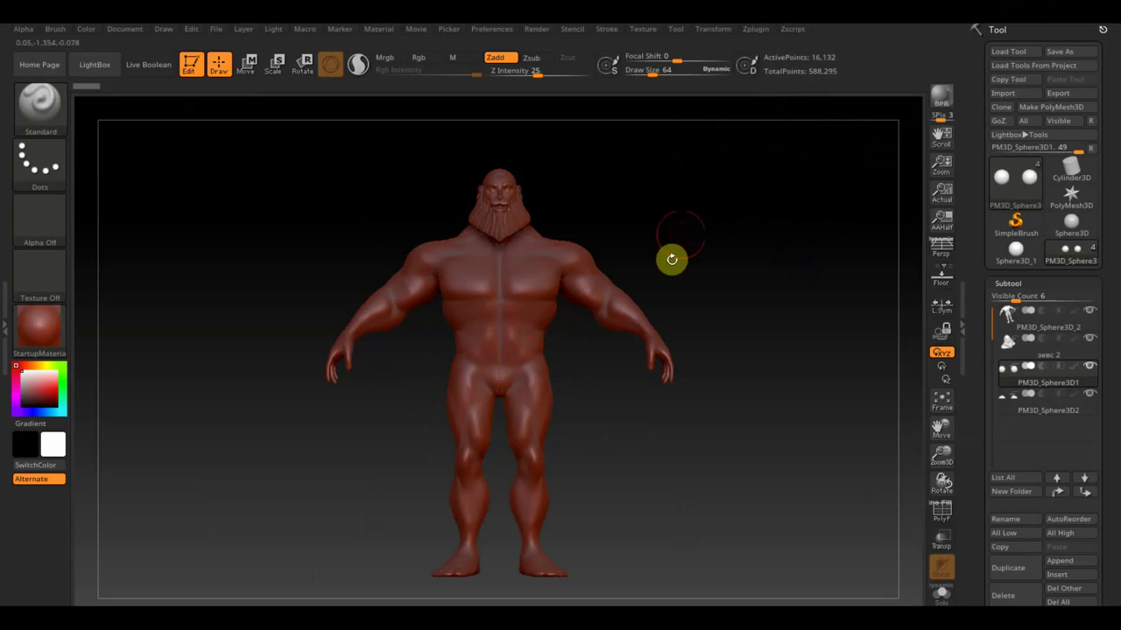
Load the Zeus #7 model-sheet screenshot from the Texture palette into Spotlight as a reference
left_click(652, 35)
left_click(680, 238)
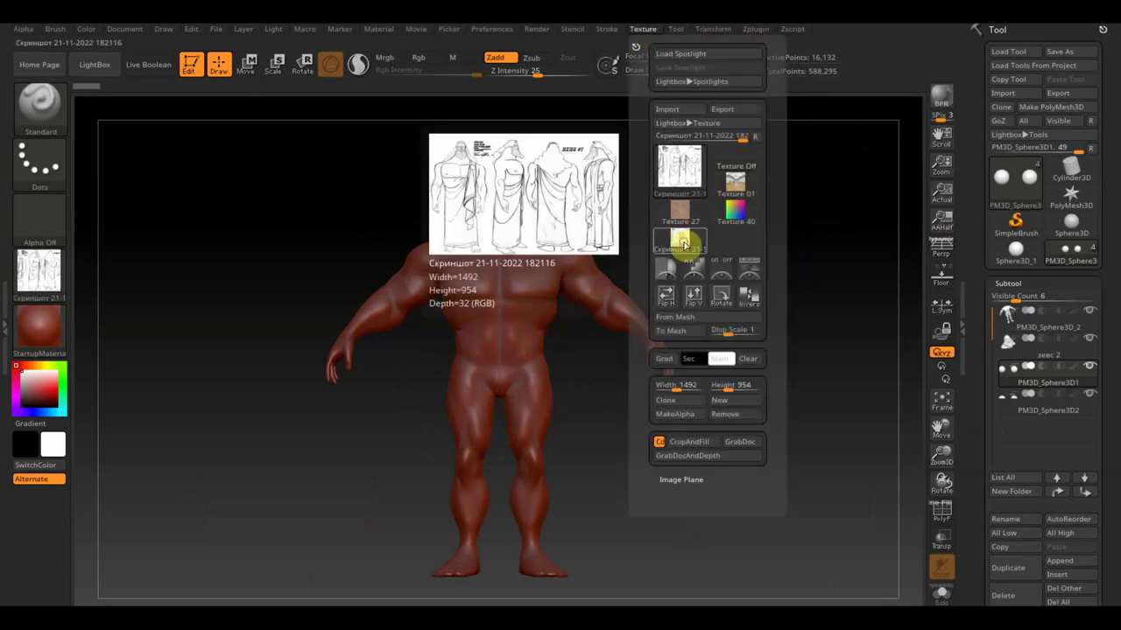
left_click(752, 274)
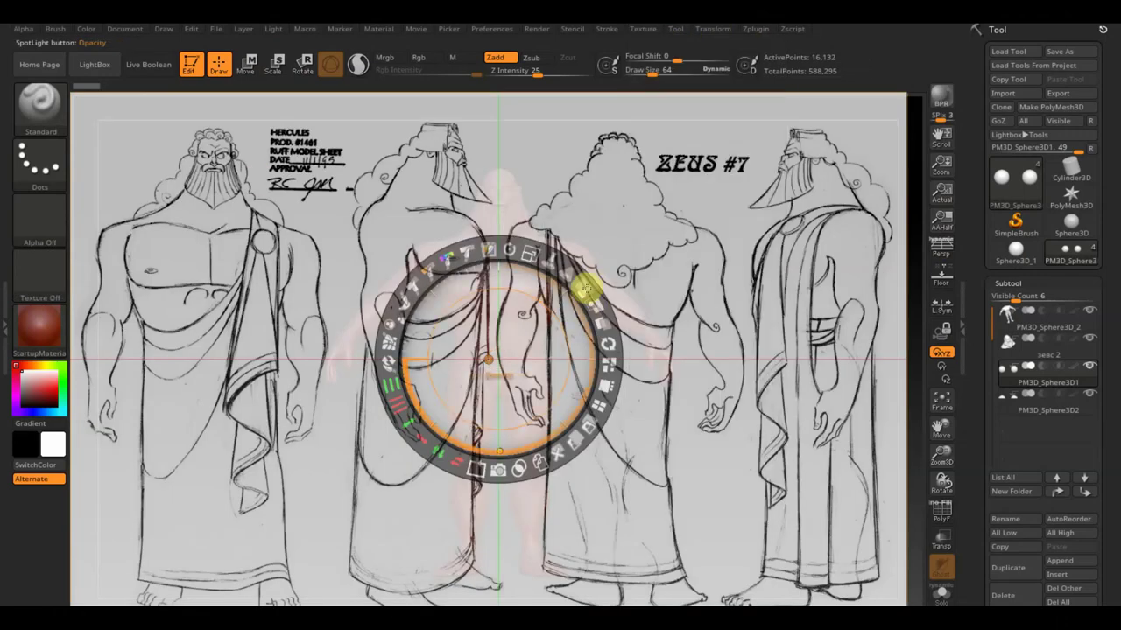
Fade the Spotlight reference, shift it right, and hide the Spotlight dial with Z
left_click_drag(570, 282, 503, 238)
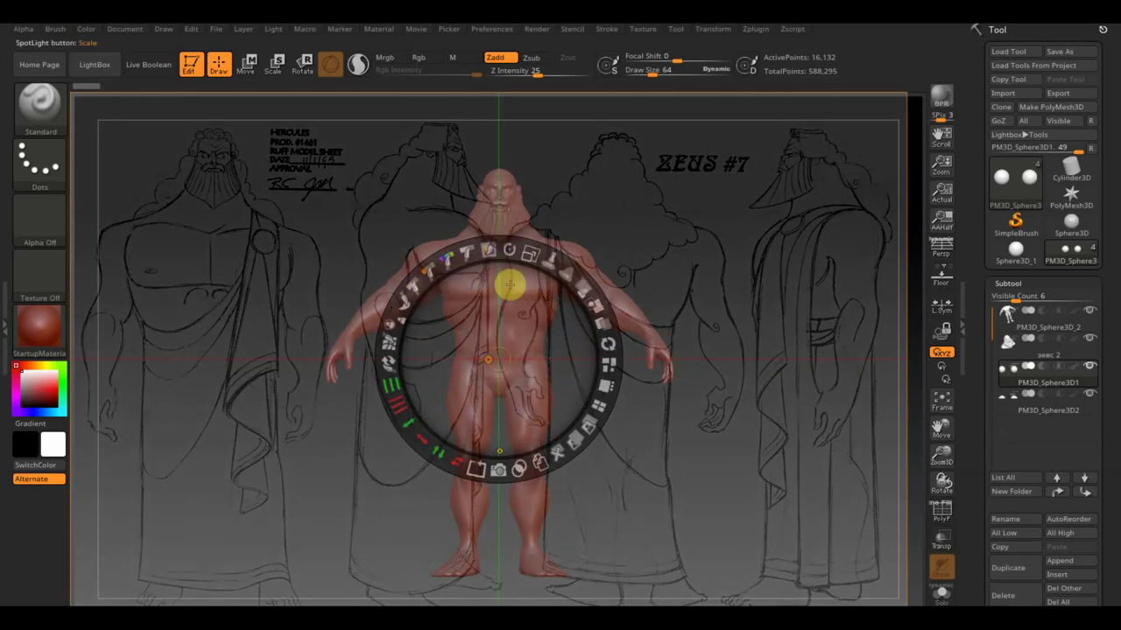
mouse_move(510, 280)
left_mouse_down()
mouse_move(600, 321)
mouse_move(742, 307)
mouse_move(774, 325)
left_mouse_up()
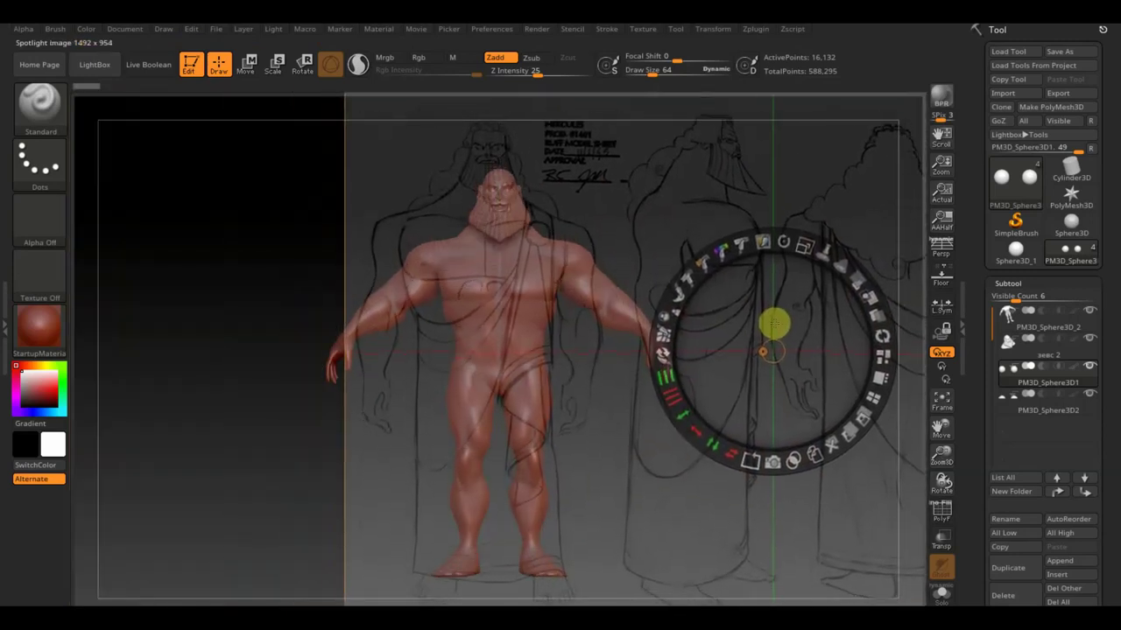
key("z")
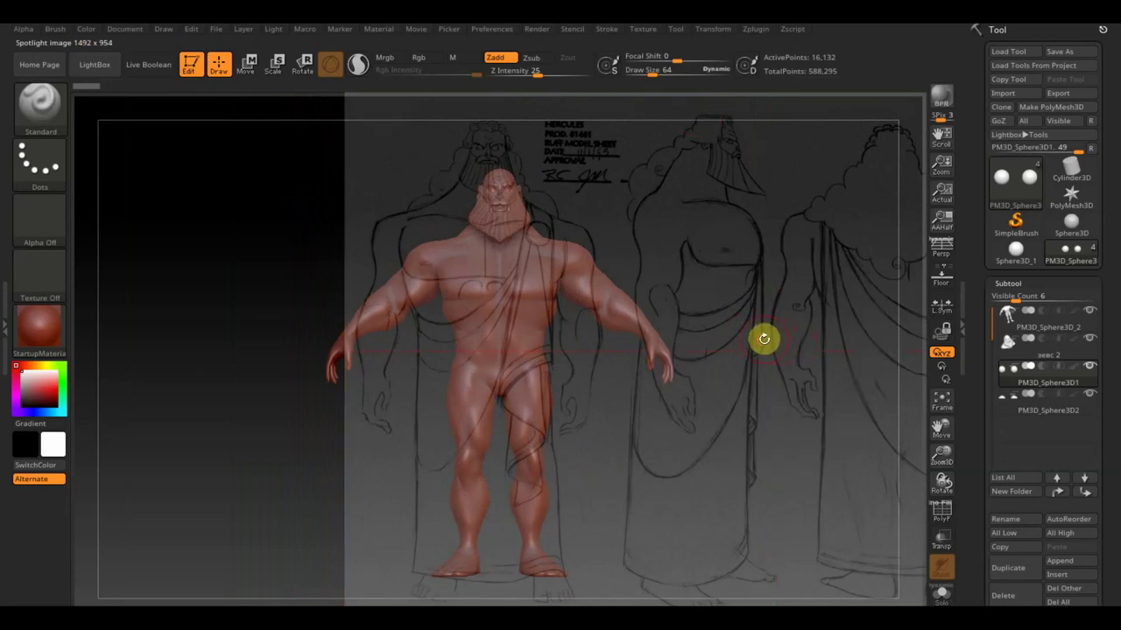
Zoom and angle the sculpt to compare it with the drawing, then turn Spotlight off
mouse_move(763, 338)
left_mouse_down("alt")
mouse_move(771, 352)
mouse_move(762, 323)
left_mouse_up("alt")
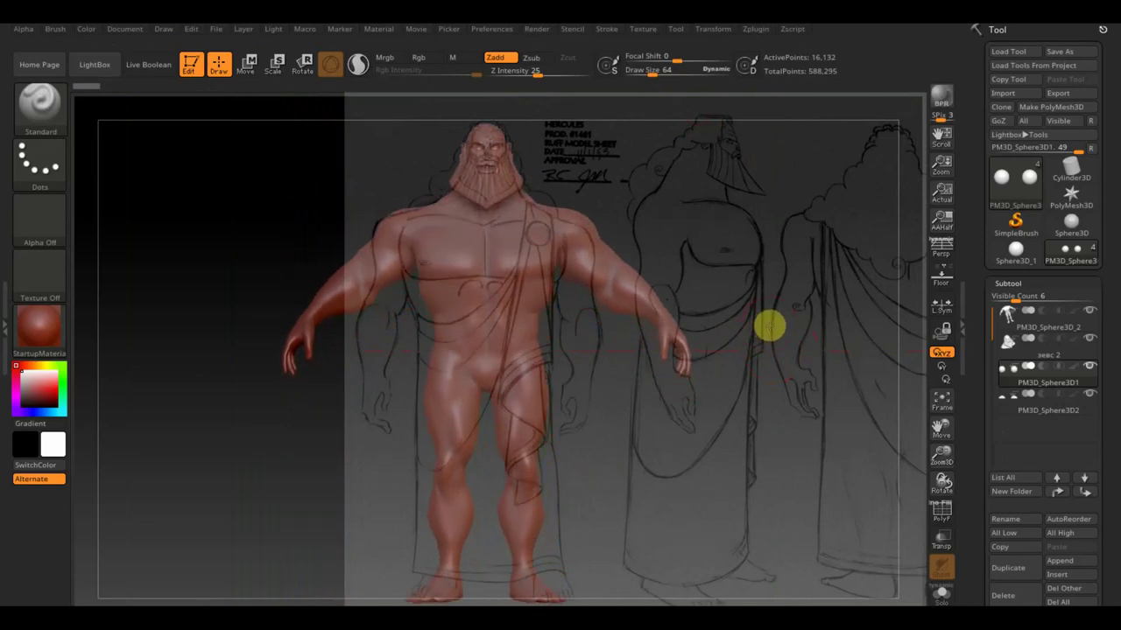
left_click_drag(768, 327, 768, 326)
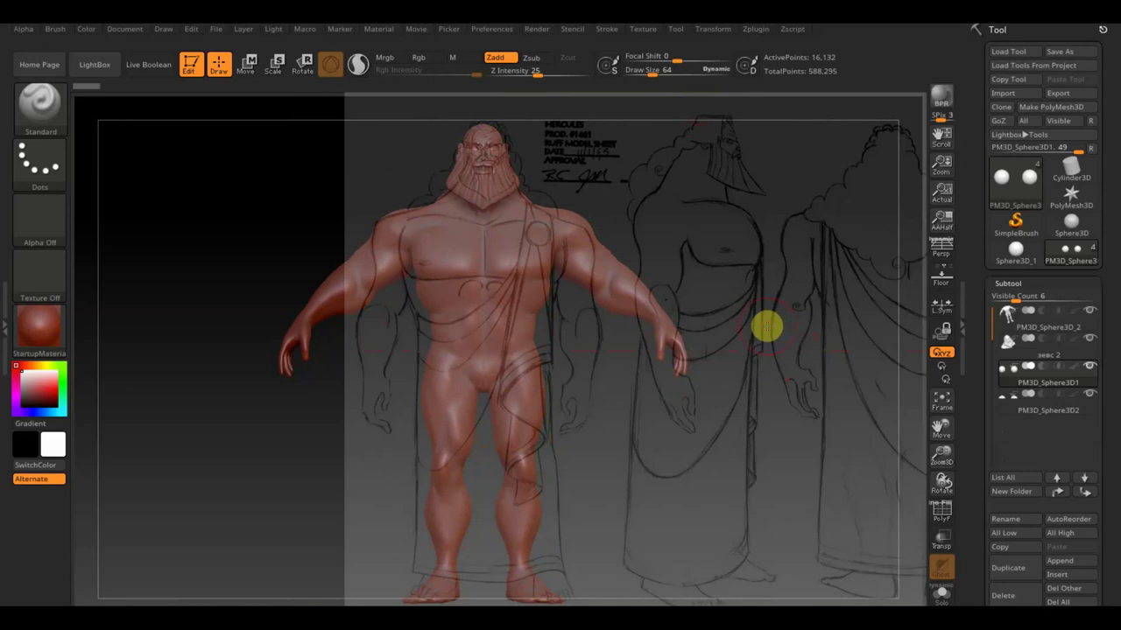
left_click_drag(767, 326, 769, 326)
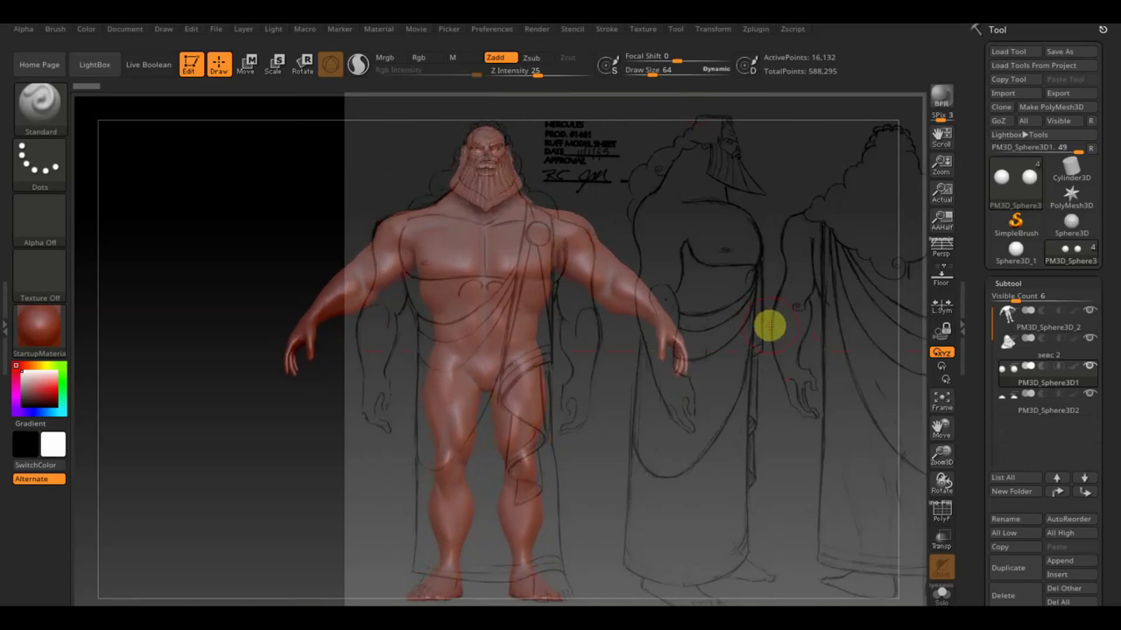
left_click_drag(769, 326, 769, 326)
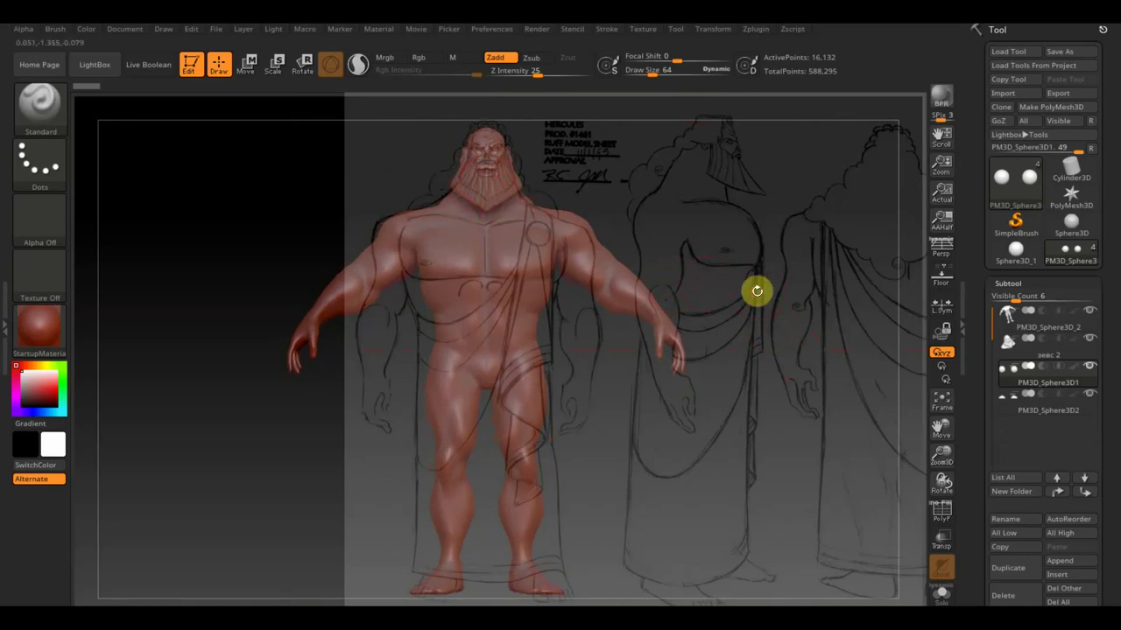
left_click_drag(755, 290, 754, 293)
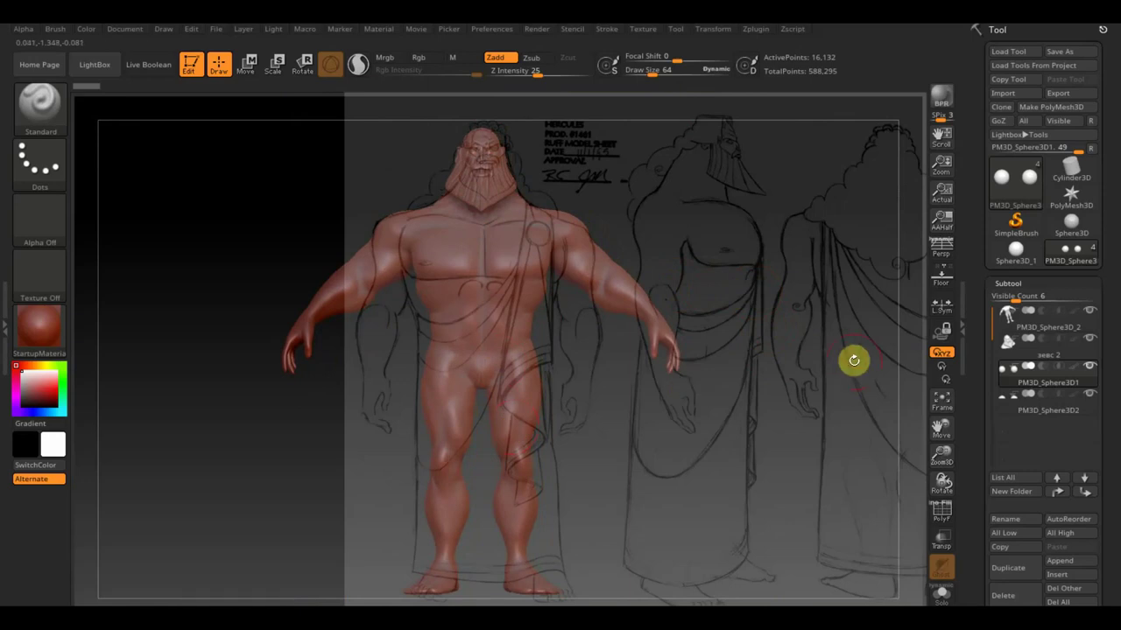
left_click(853, 360)
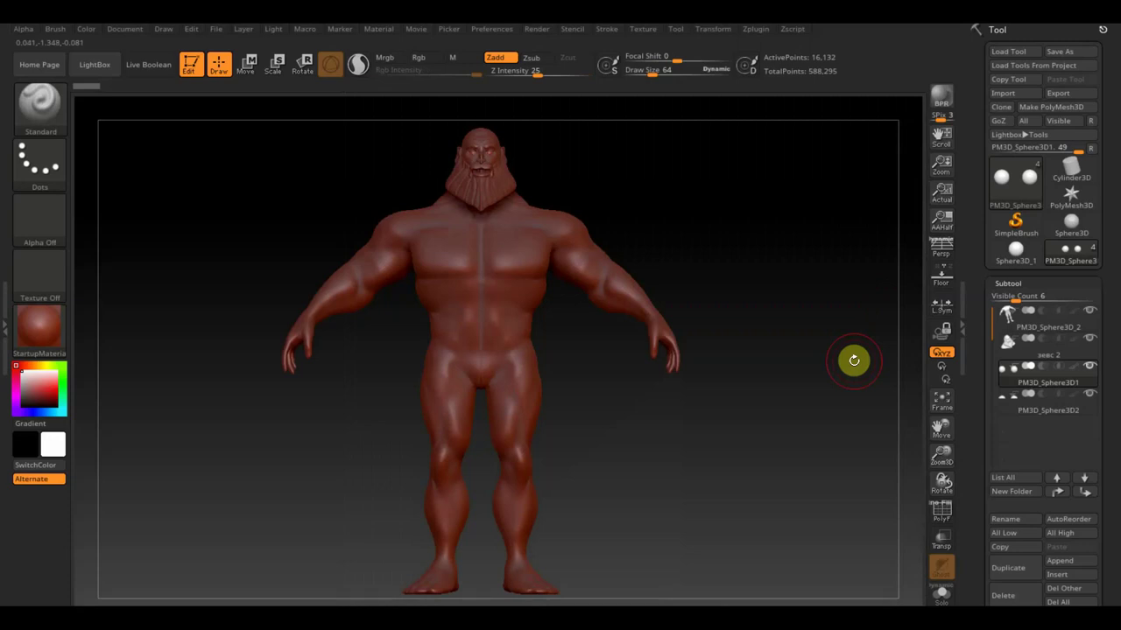
Append a Cylinder3D mesh as the new subtool PM3D_Cylinder3D1
left_click(58, 112)
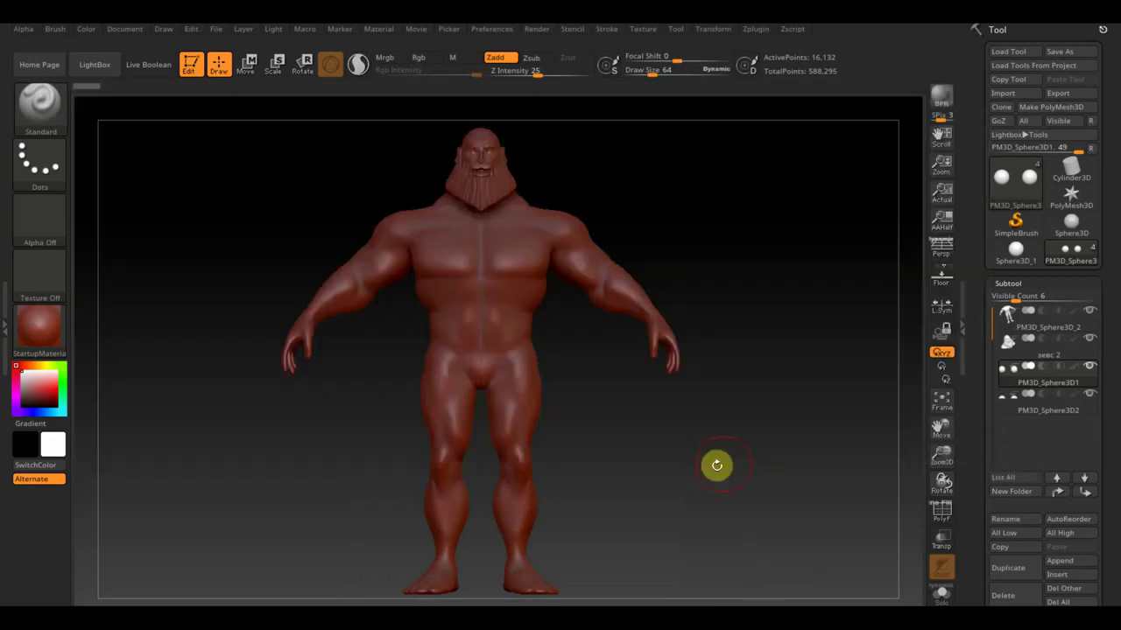
left_click(1073, 562)
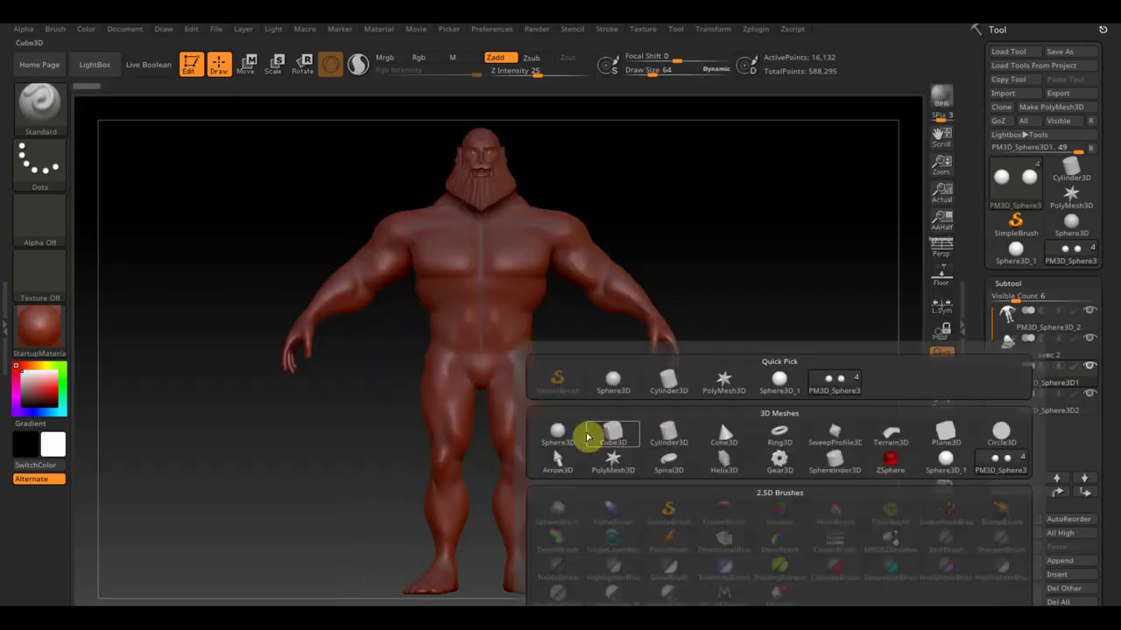
left_click(669, 433)
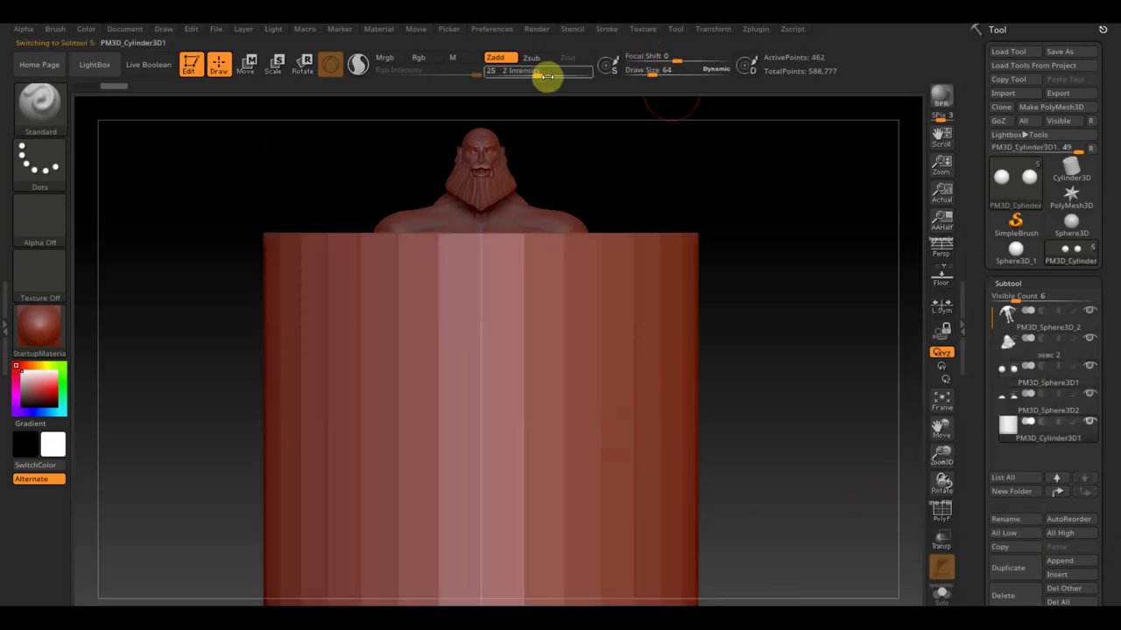
Scale the cylinder to about half size, raise it to the waist, and flatten its depth in side view
left_click(247, 63)
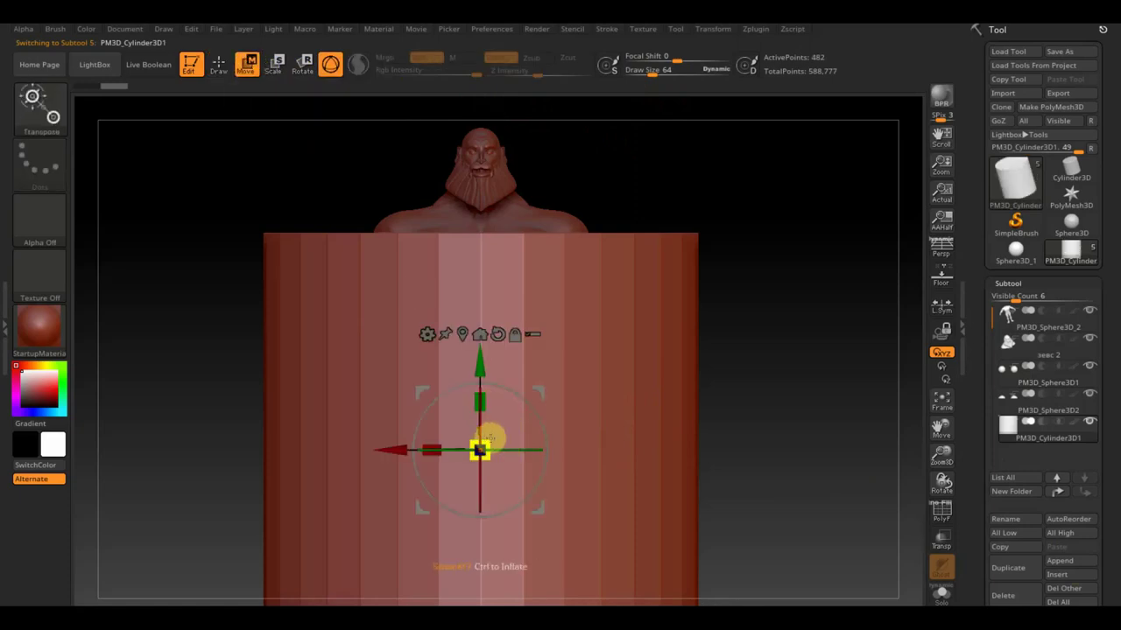
mouse_move(489, 438)
left_mouse_down()
mouse_move(308, 401)
mouse_move(230, 399)
left_mouse_up()
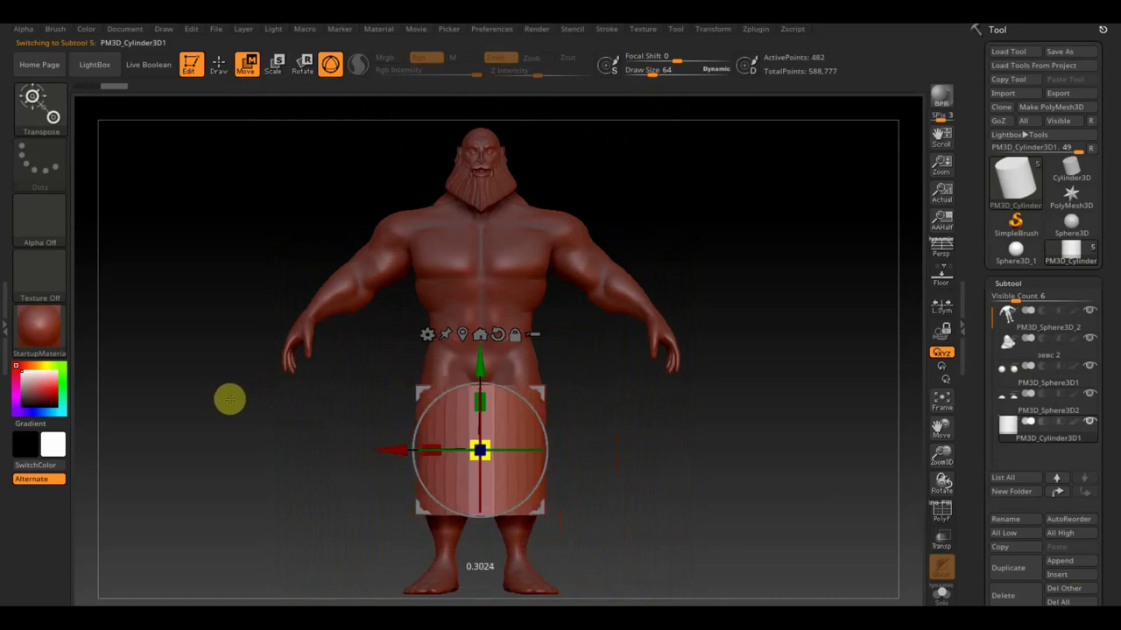
left_click_drag(479, 366, 478, 275)
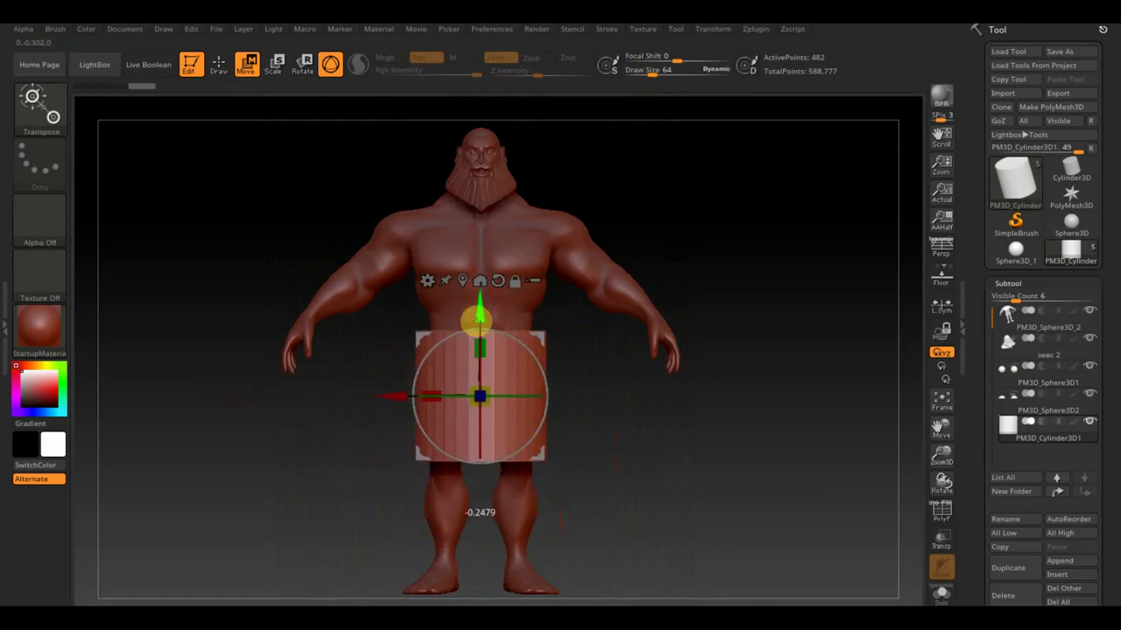
left_click_drag(590, 410, 658, 417, "shift")
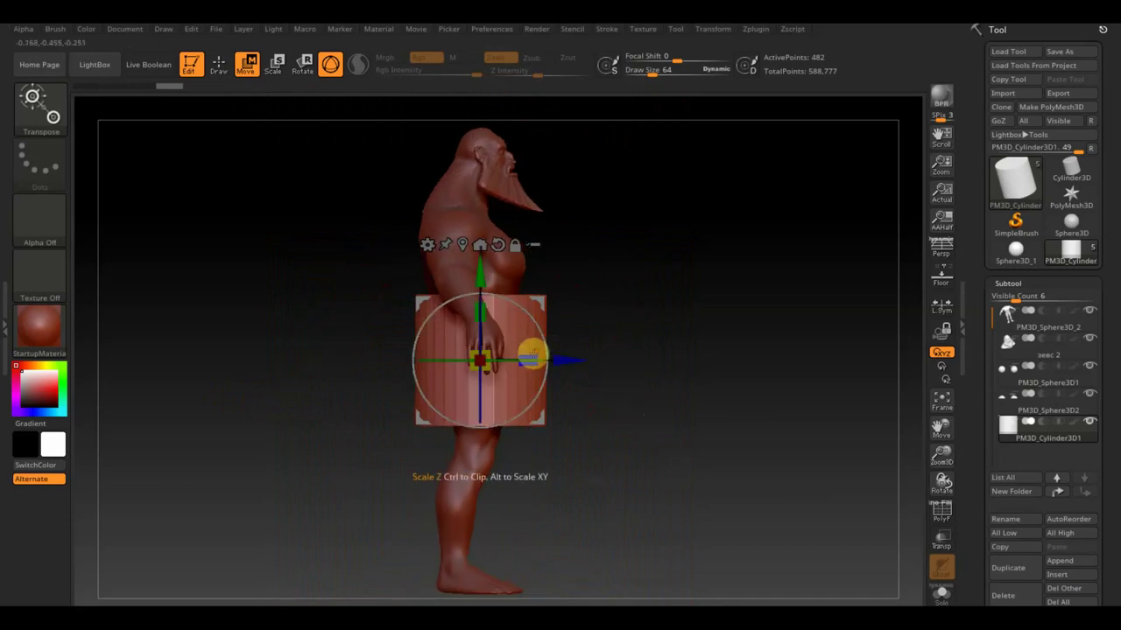
left_click_drag(513, 348, 516, 357)
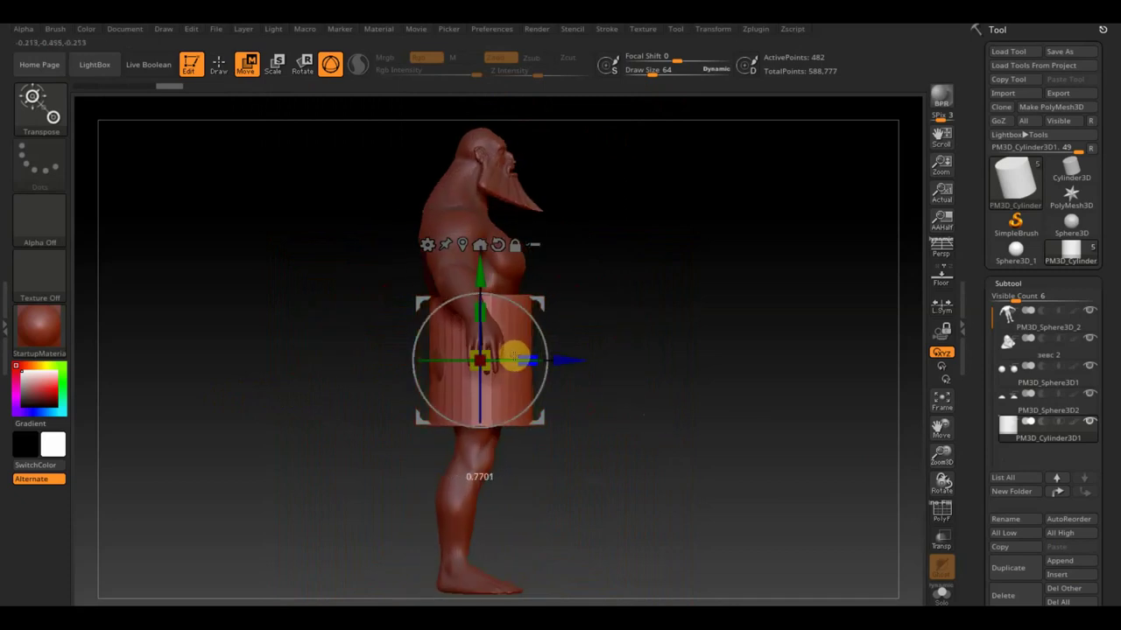
left_click_drag(560, 362, 522, 357)
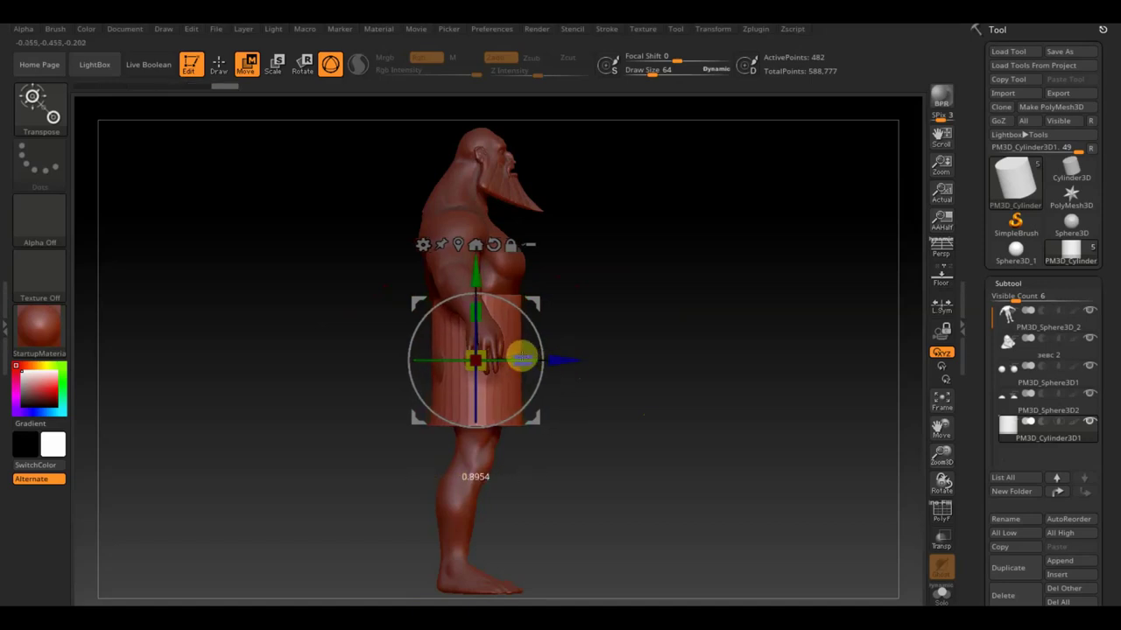
left_click_drag(683, 368, 608, 383)
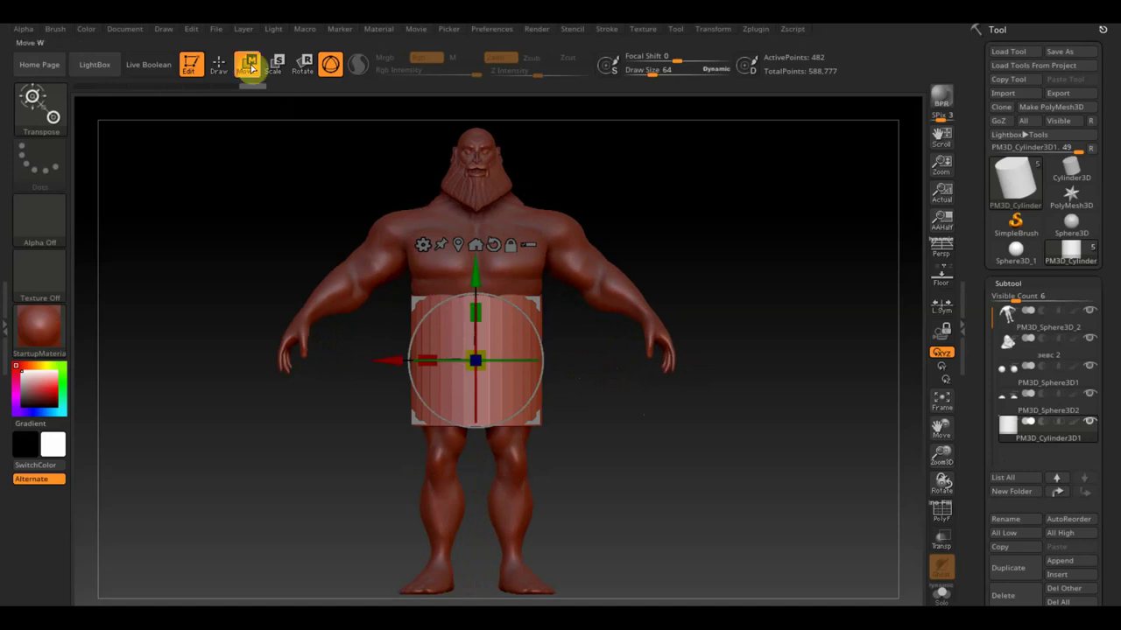
left_click(219, 63)
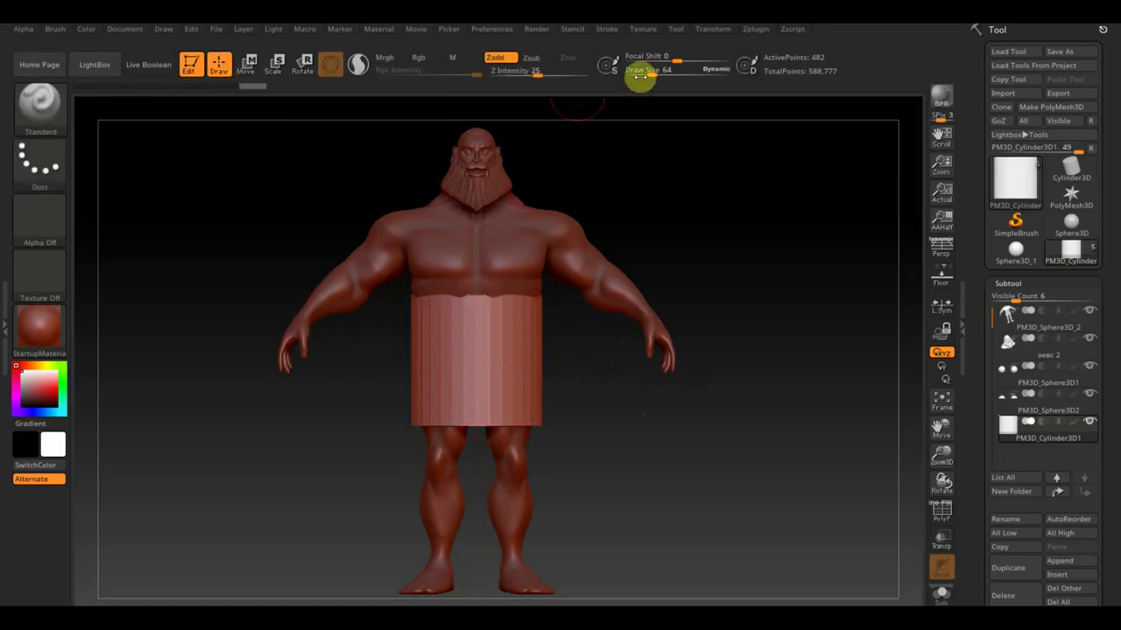
left_click_drag(653, 74, 667, 73)
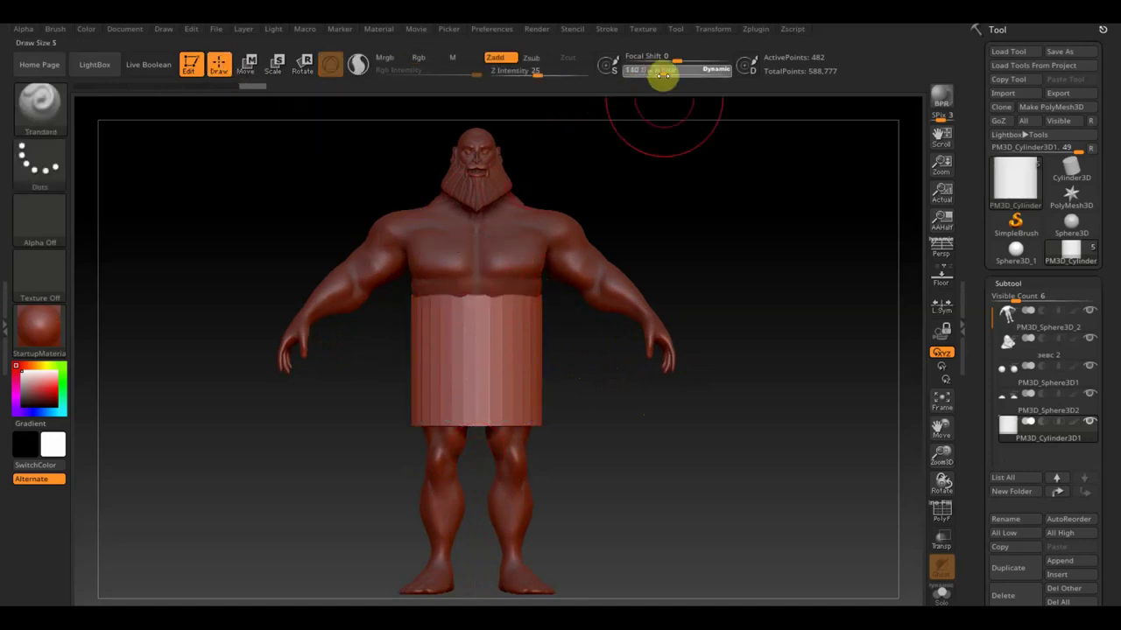
left_click(56, 105)
left_click(615, 323)
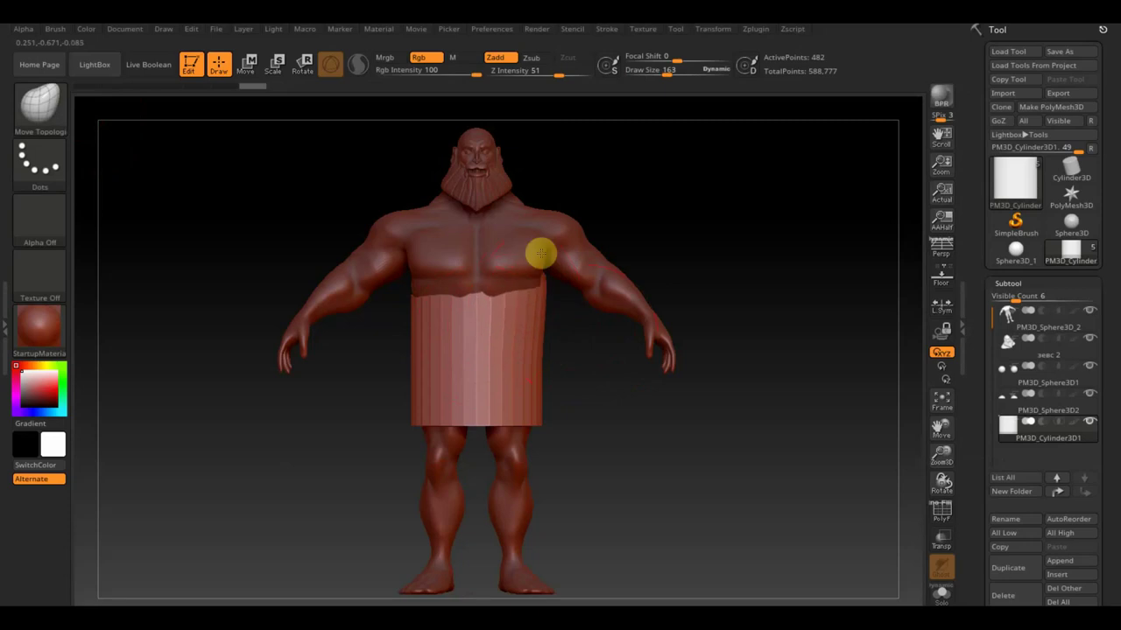
left_click_drag(517, 303, 529, 255)
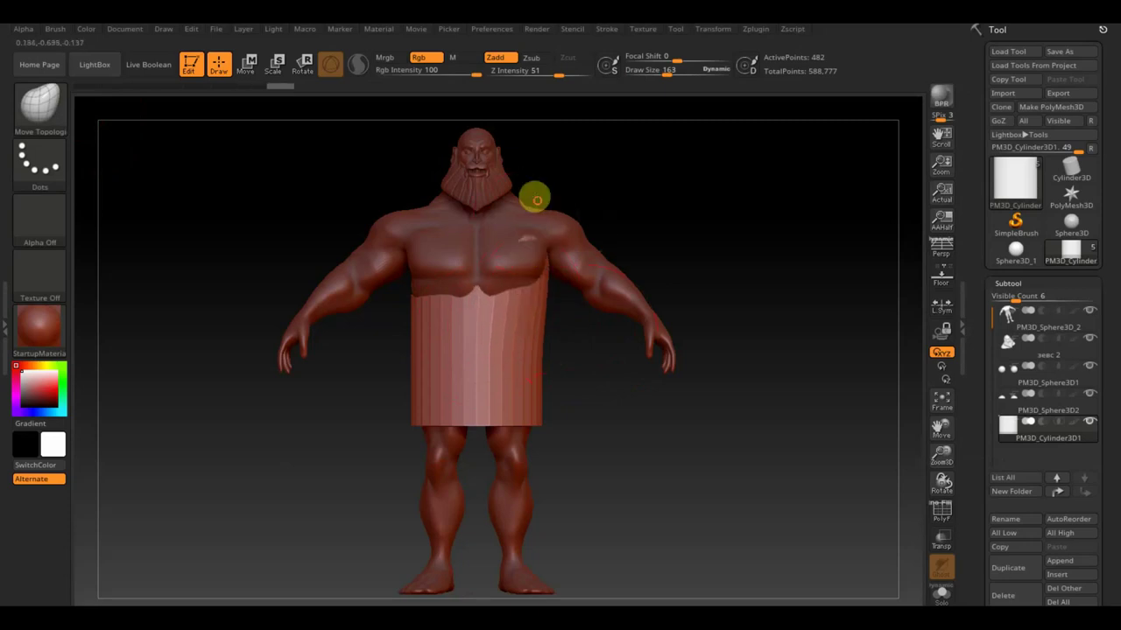
mouse_move(633, 227)
left_mouse_down()
mouse_move(526, 283)
mouse_move(488, 232)
mouse_move(528, 229)
mouse_move(529, 264)
mouse_move(656, 253)
mouse_move(588, 260)
mouse_move(576, 288)
left_mouse_up()
left_click_drag(766, 201, 695, 242)
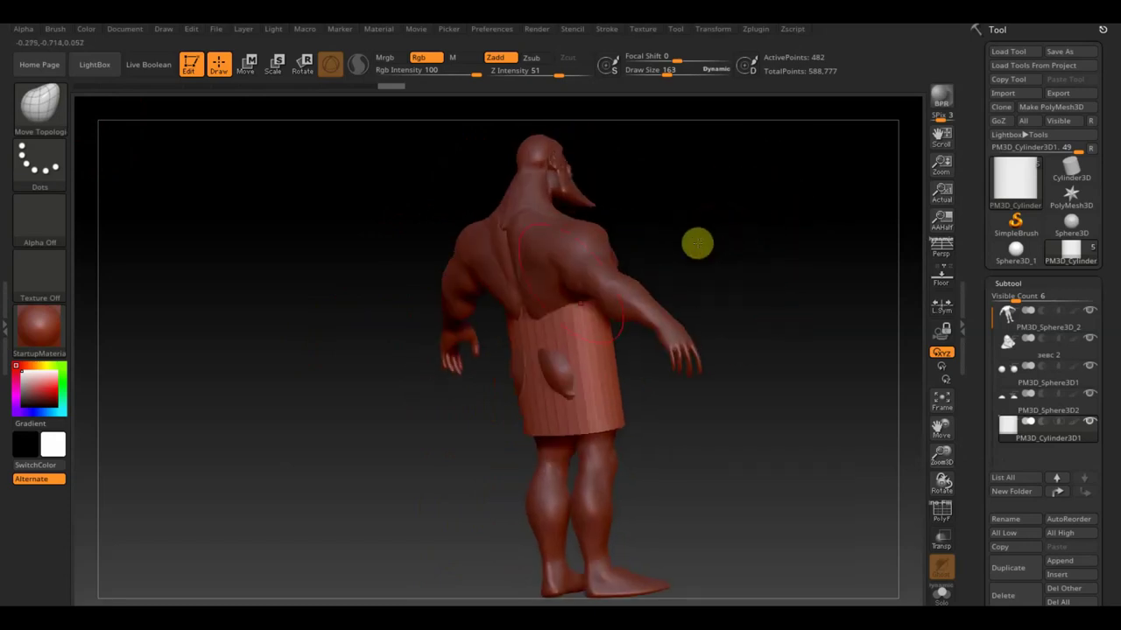
mouse_move(497, 296)
left_mouse_down()
mouse_move(424, 187)
mouse_move(743, 230)
mouse_move(779, 223)
mouse_move(493, 270)
mouse_move(476, 317)
left_mouse_up()
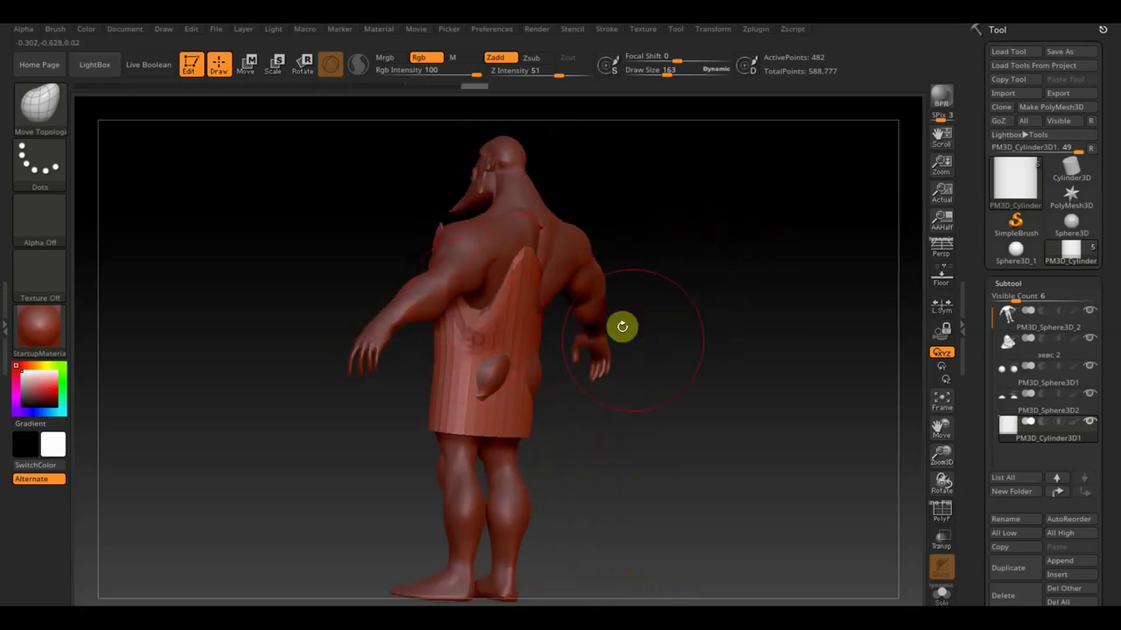
mouse_move(621, 324)
left_mouse_down()
mouse_move(692, 390)
mouse_move(743, 387)
mouse_move(747, 406)
mouse_move(713, 406)
left_mouse_up()
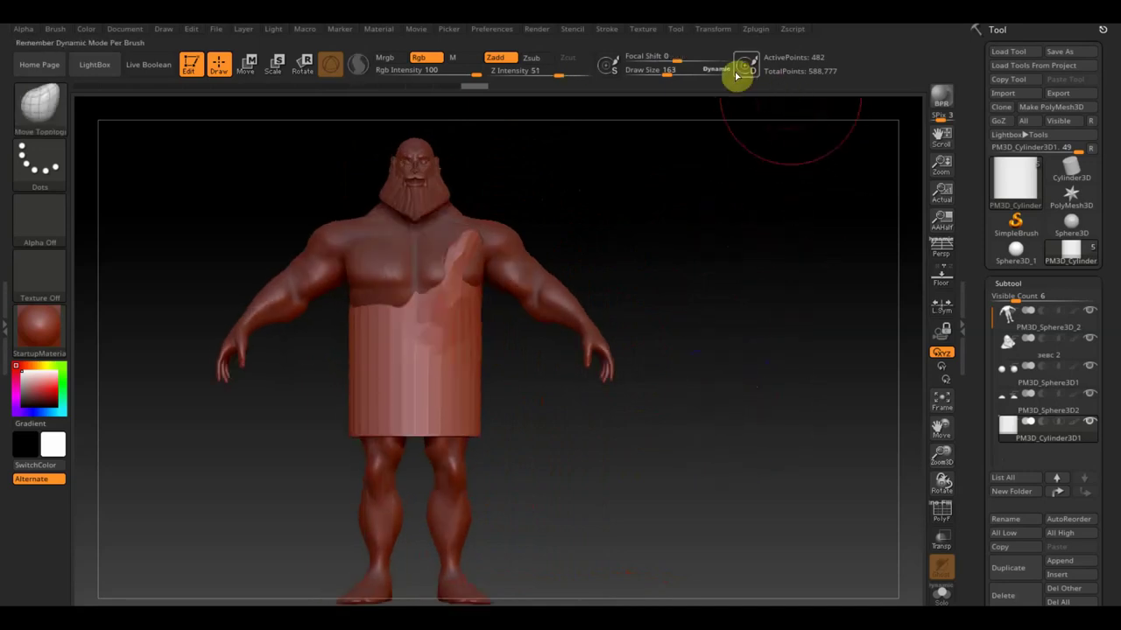
left_click(941, 511)
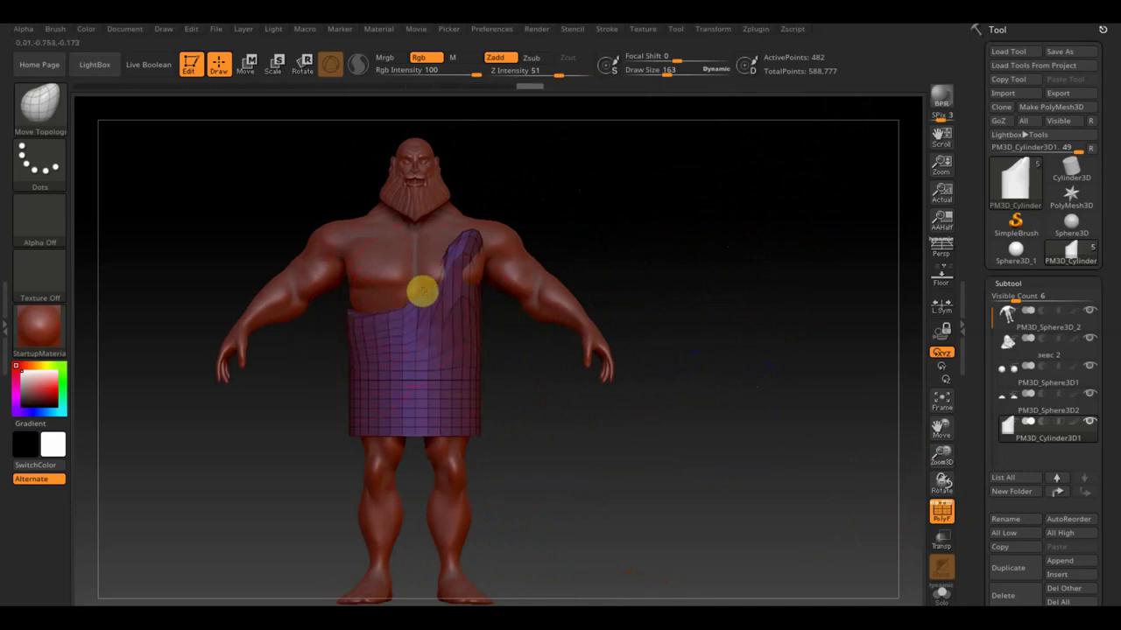
left_click_drag(517, 349, 474, 314)
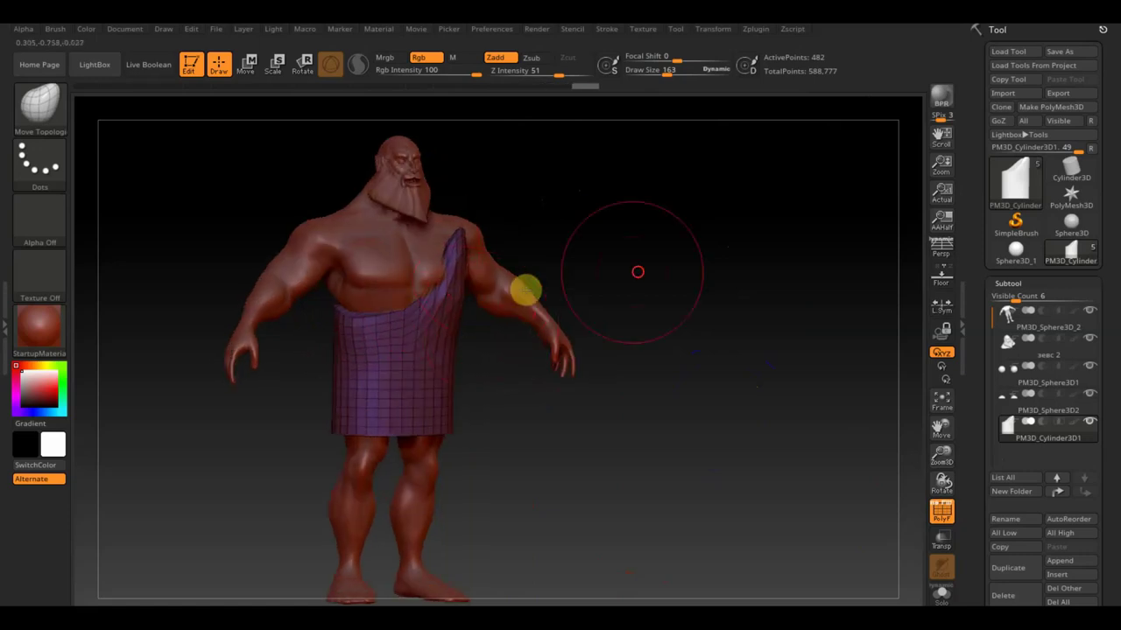
mouse_move(525, 288)
left_mouse_down()
mouse_move(613, 260)
mouse_move(482, 268)
left_mouse_up()
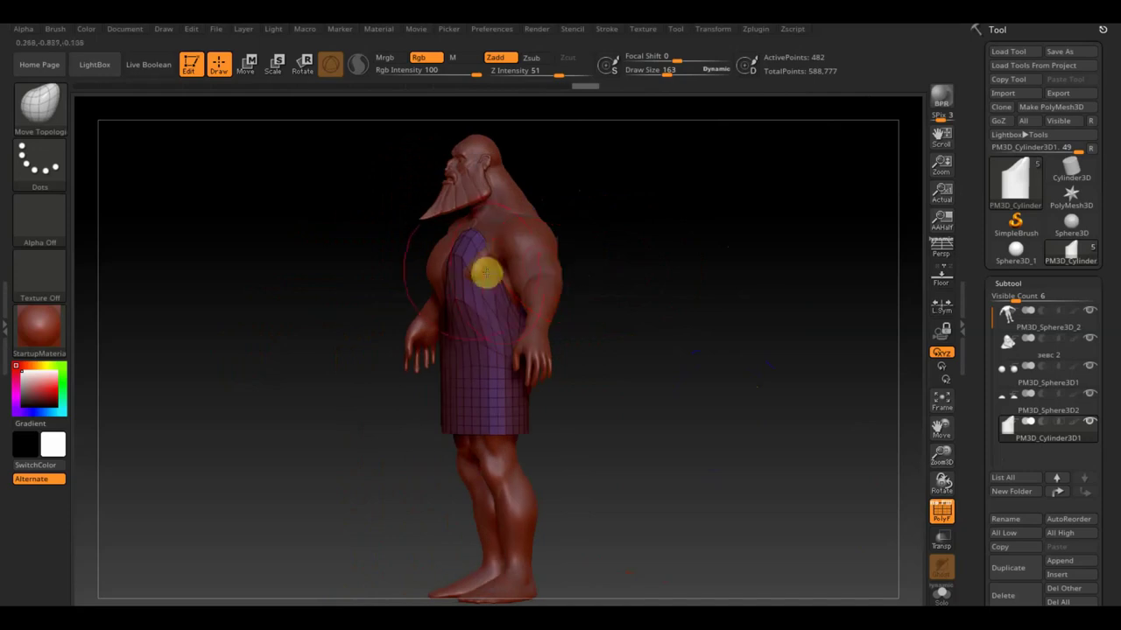
left_click_drag(578, 262, 709, 260)
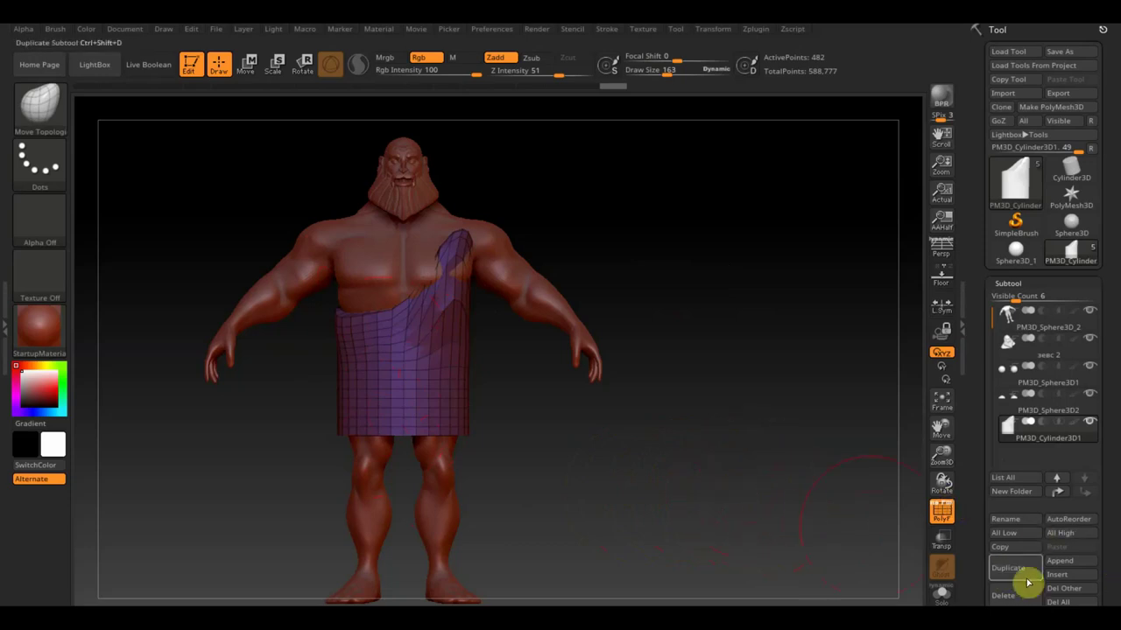
Duplicate the robe cylinder as PM3D_Cylinder3D2 with PolyF off, ready to move
key("ctrl+shift")
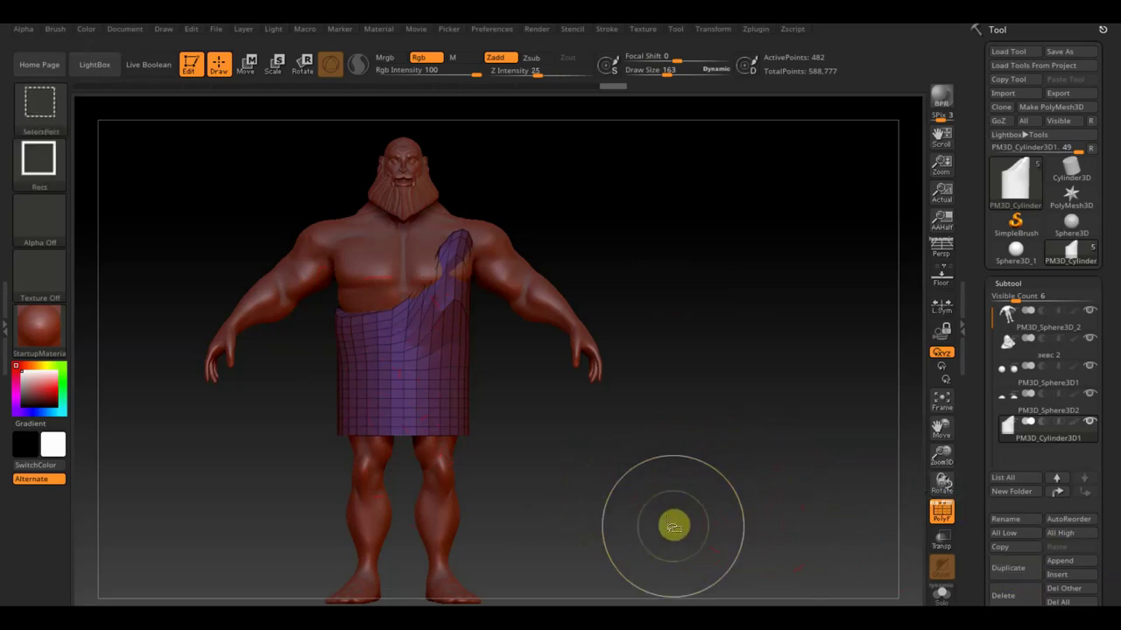
left_click(35, 103)
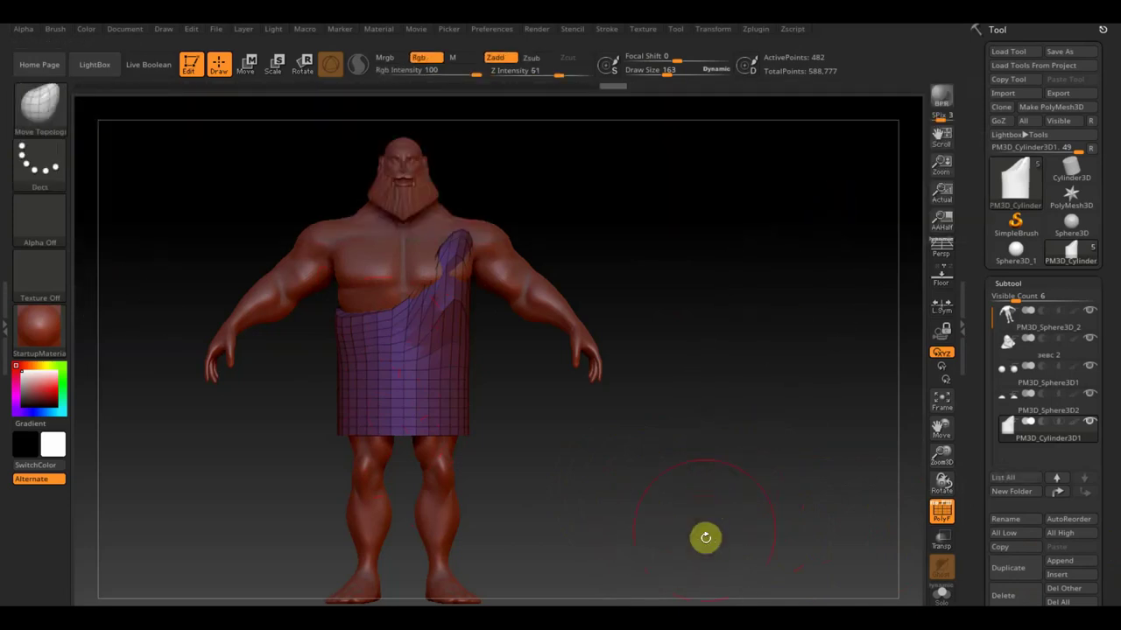
left_click(1016, 569)
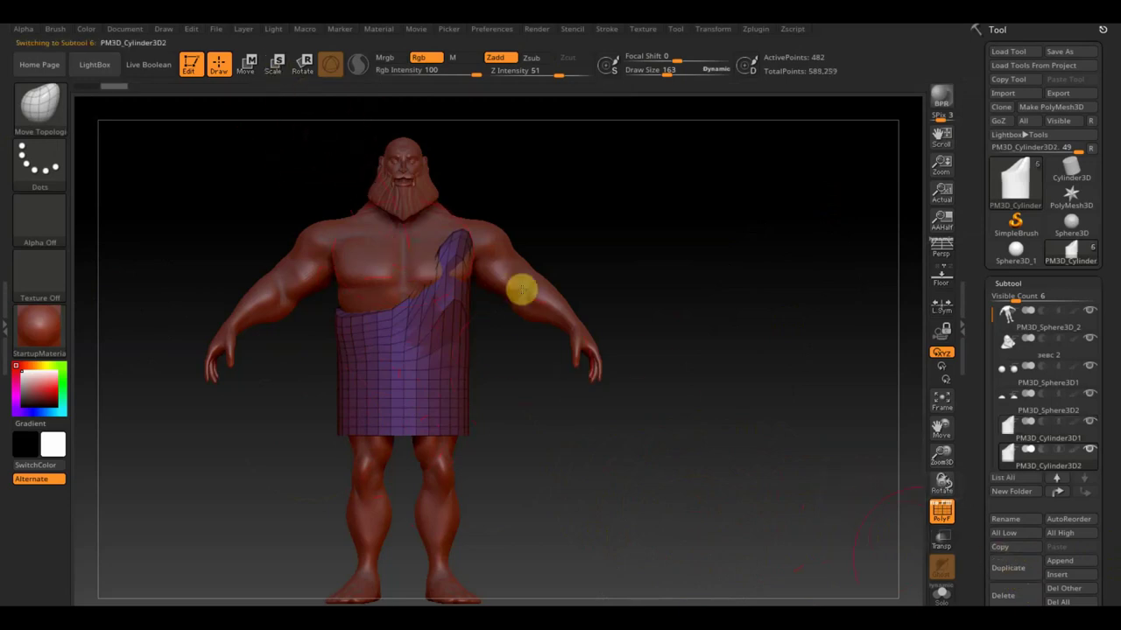
left_click(939, 515)
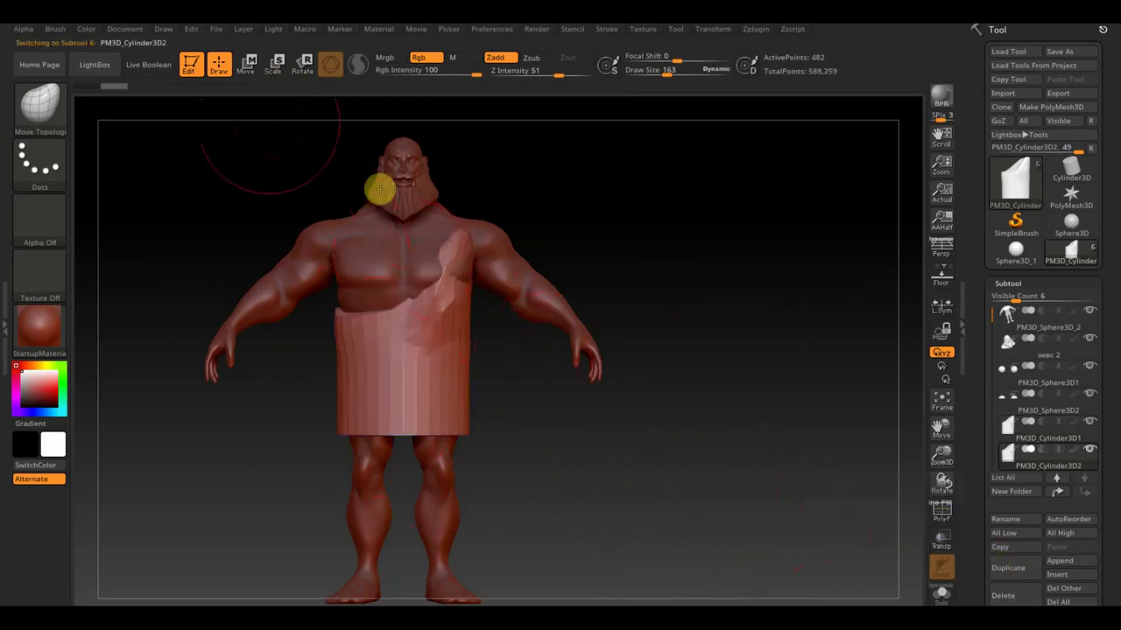
left_click(249, 68)
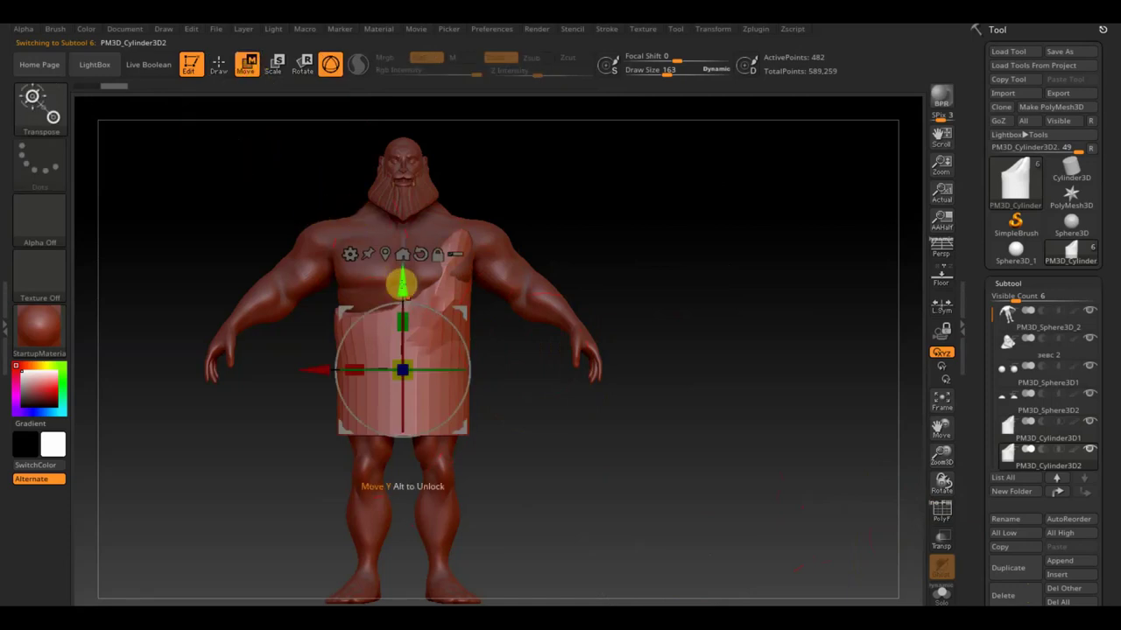
Move the duplicated robe down the body and scale it up to about 1.085
left_click_drag(402, 281, 403, 315)
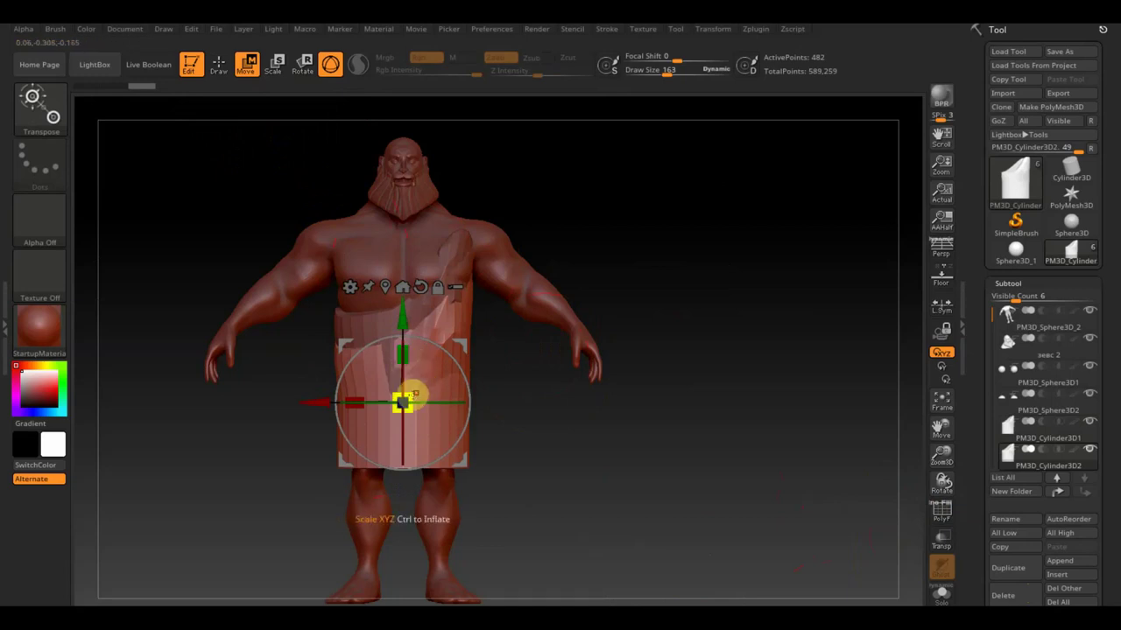
left_click_drag(393, 390, 383, 390)
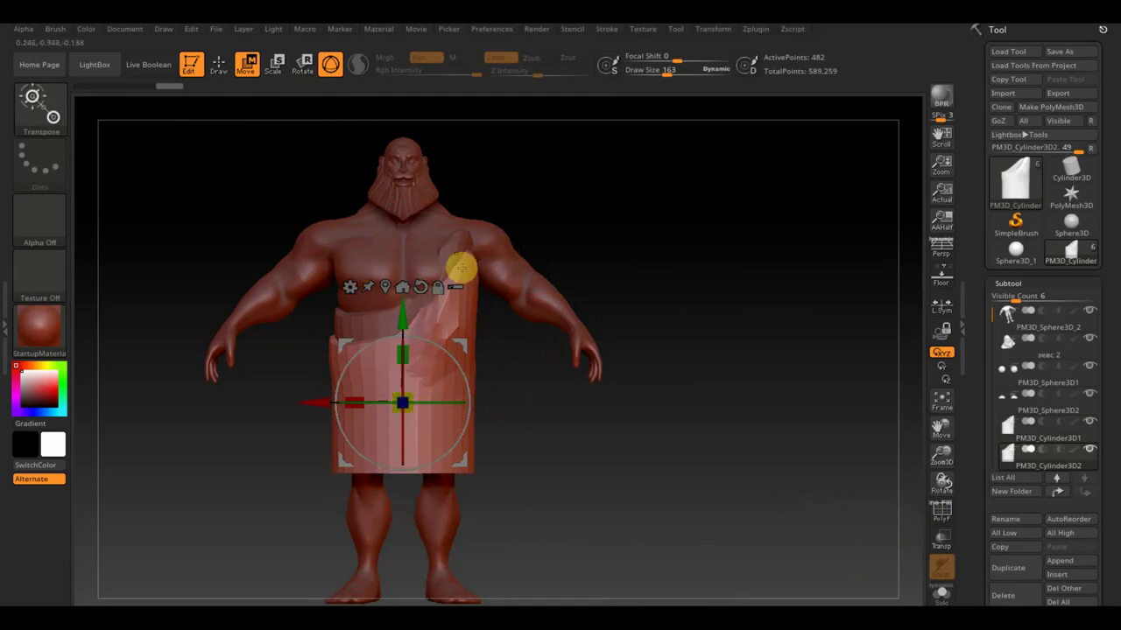
left_click(218, 66)
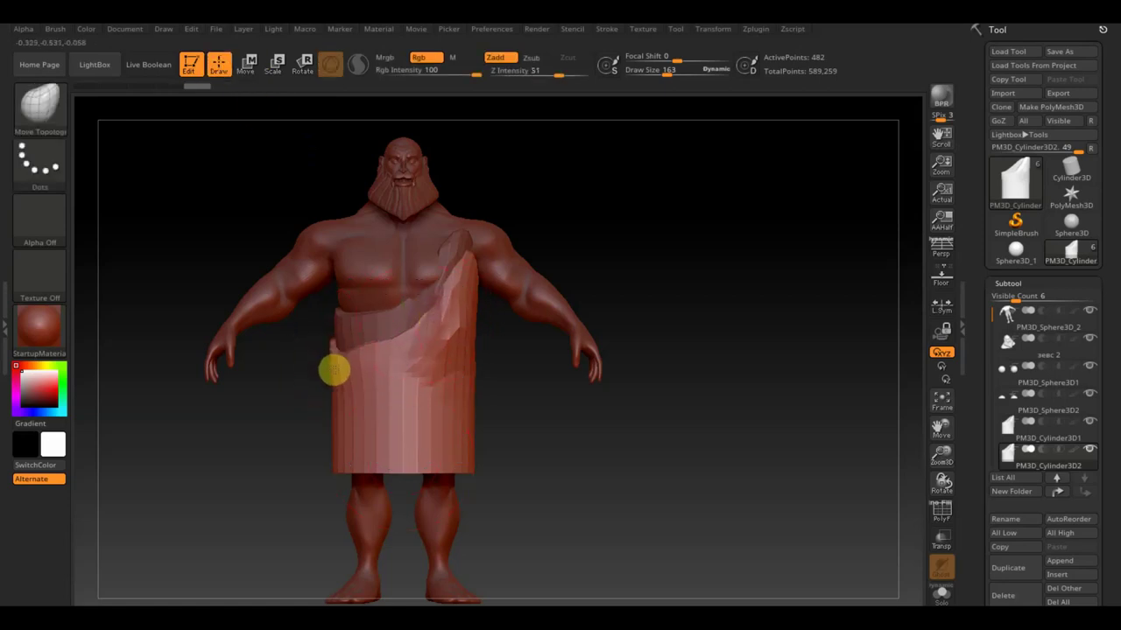
Smooth the second robe layer's surface on the chest and along its upper rim
mouse_move(288, 376)
left_mouse_down()
mouse_move(307, 348)
mouse_move(470, 440)
left_mouse_up()
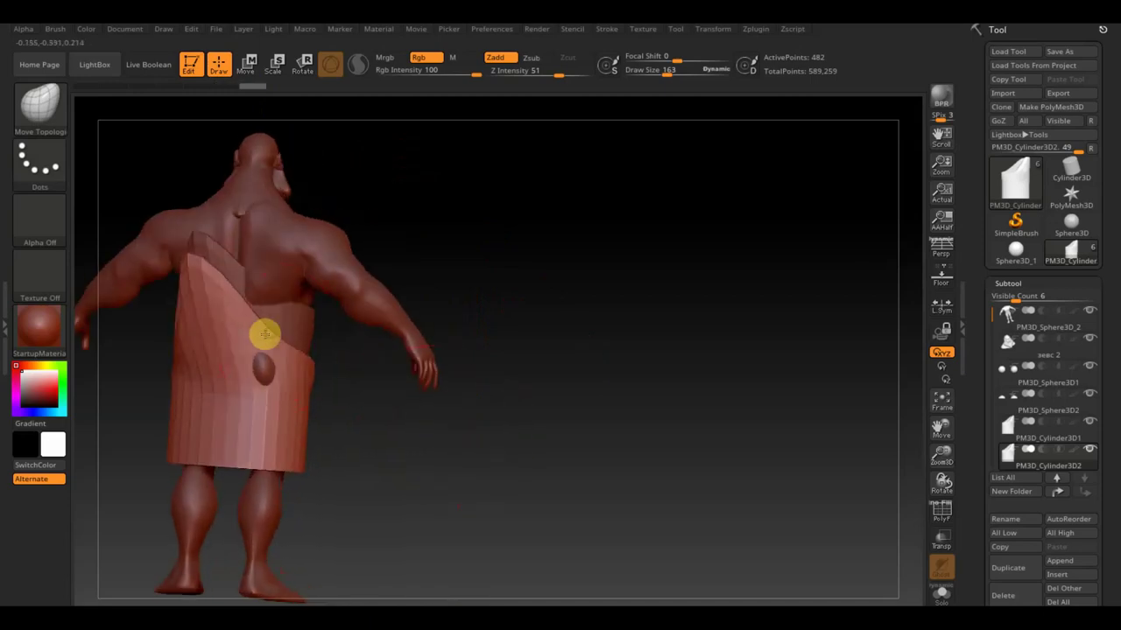
left_click(189, 266)
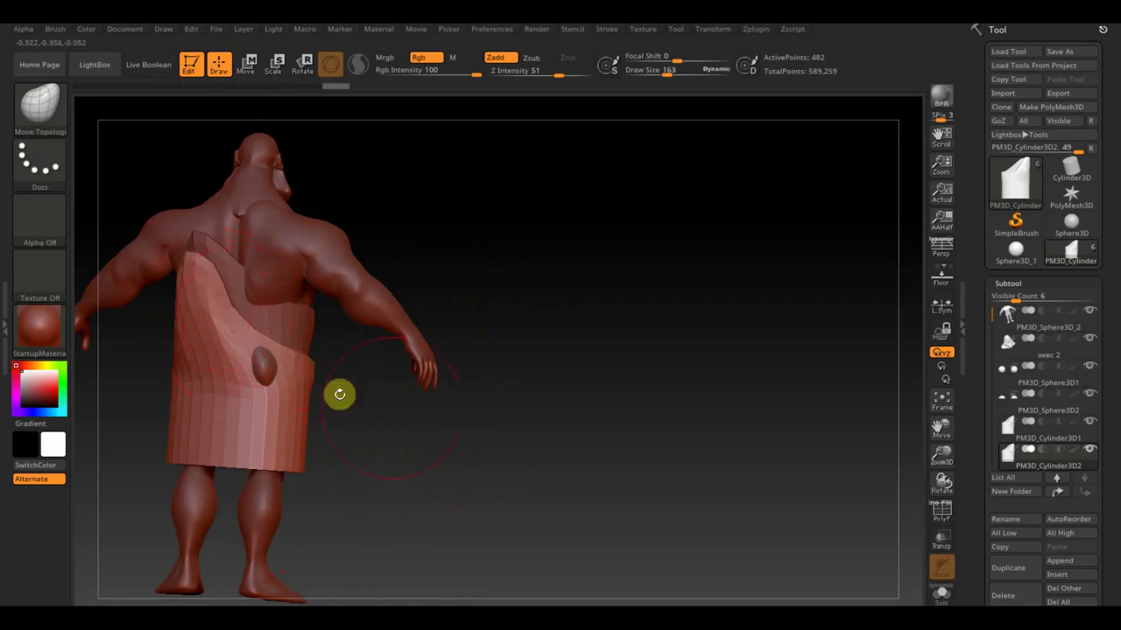
mouse_move(339, 395)
left_mouse_down()
mouse_move(456, 388)
mouse_move(408, 377)
left_mouse_up()
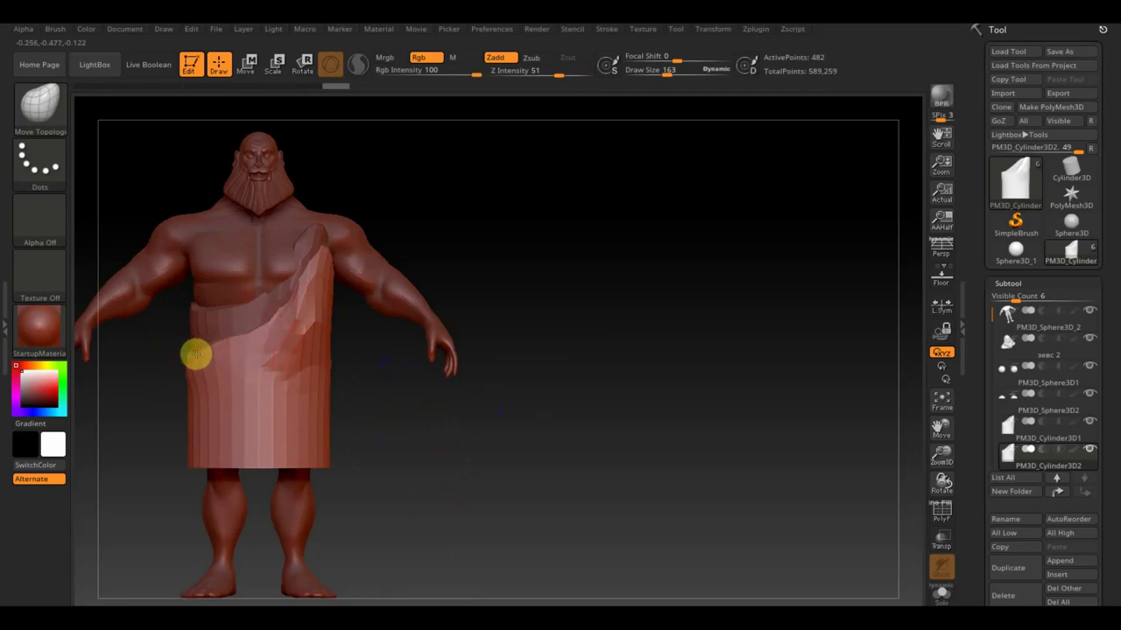
left_click_drag(508, 387, 635, 380, "alt")
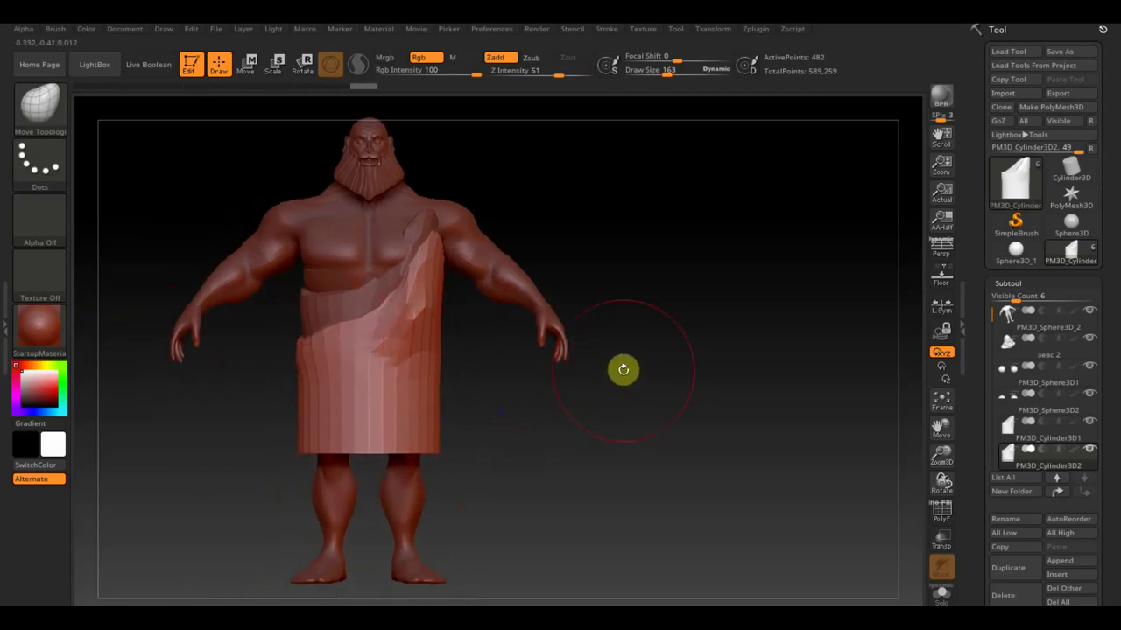
mouse_move(415, 301)
left_mouse_down("shift")
mouse_move(412, 285)
mouse_move(380, 322)
left_mouse_up("shift")
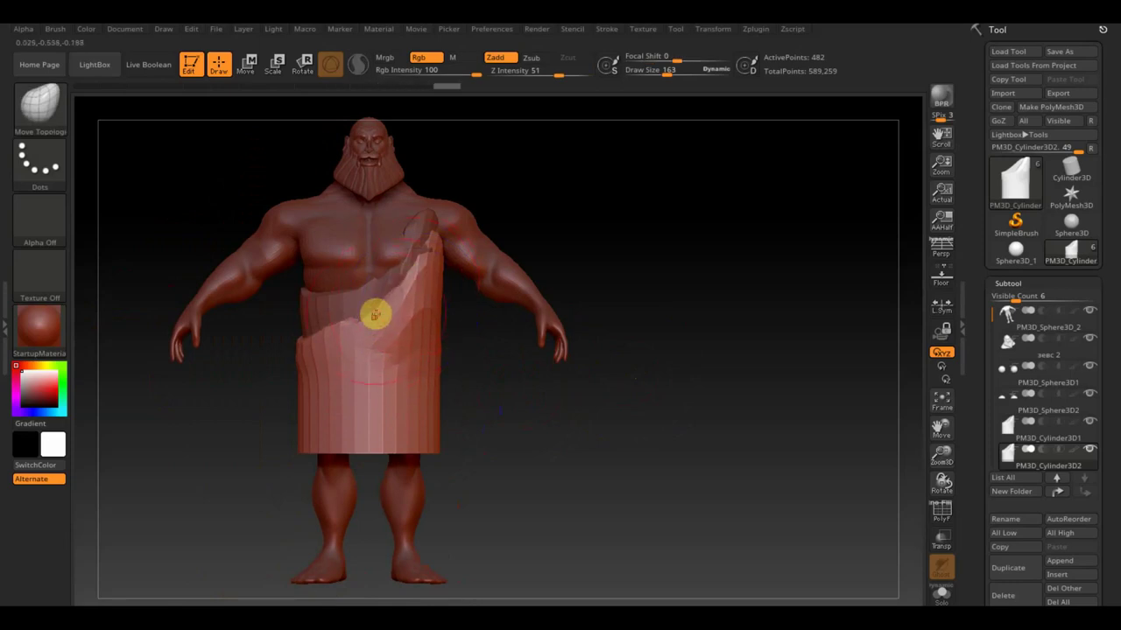
mouse_move(442, 378)
left_mouse_down()
mouse_move(539, 444)
mouse_move(493, 420)
left_mouse_up()
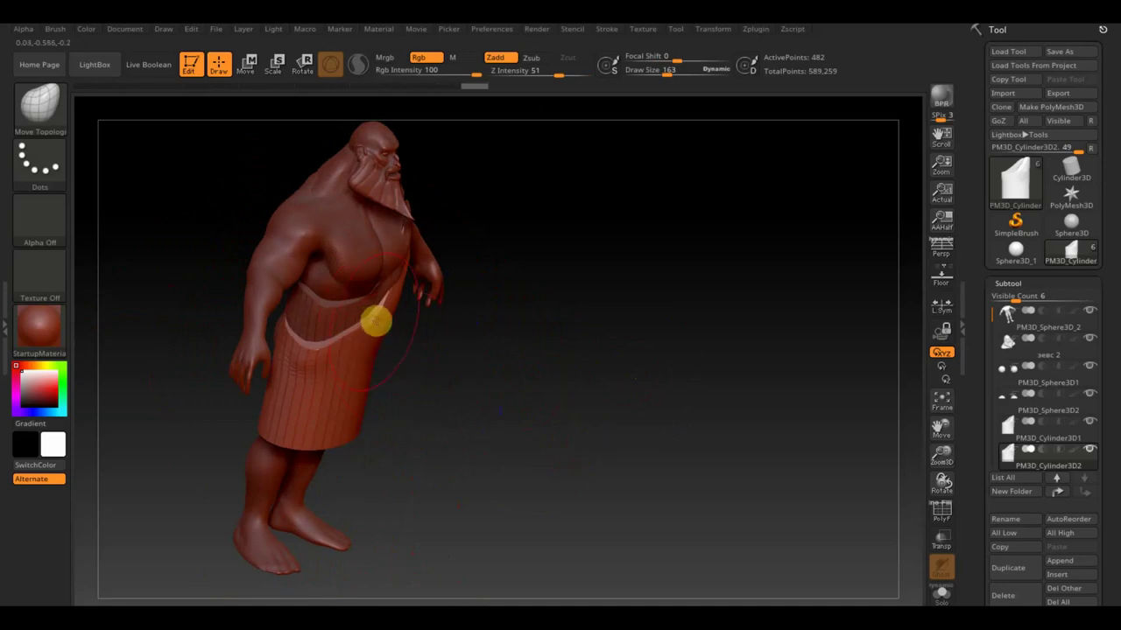
left_click_drag(382, 303, 337, 348, "shift")
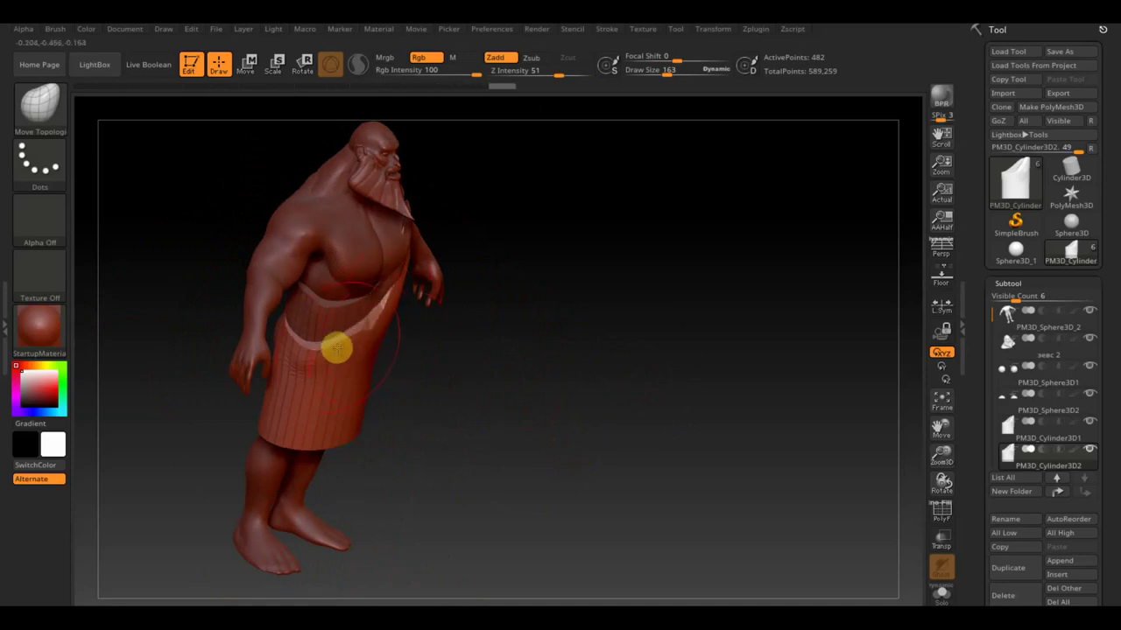
mouse_move(460, 374)
left_mouse_down()
mouse_move(473, 394)
mouse_move(430, 347)
left_mouse_up()
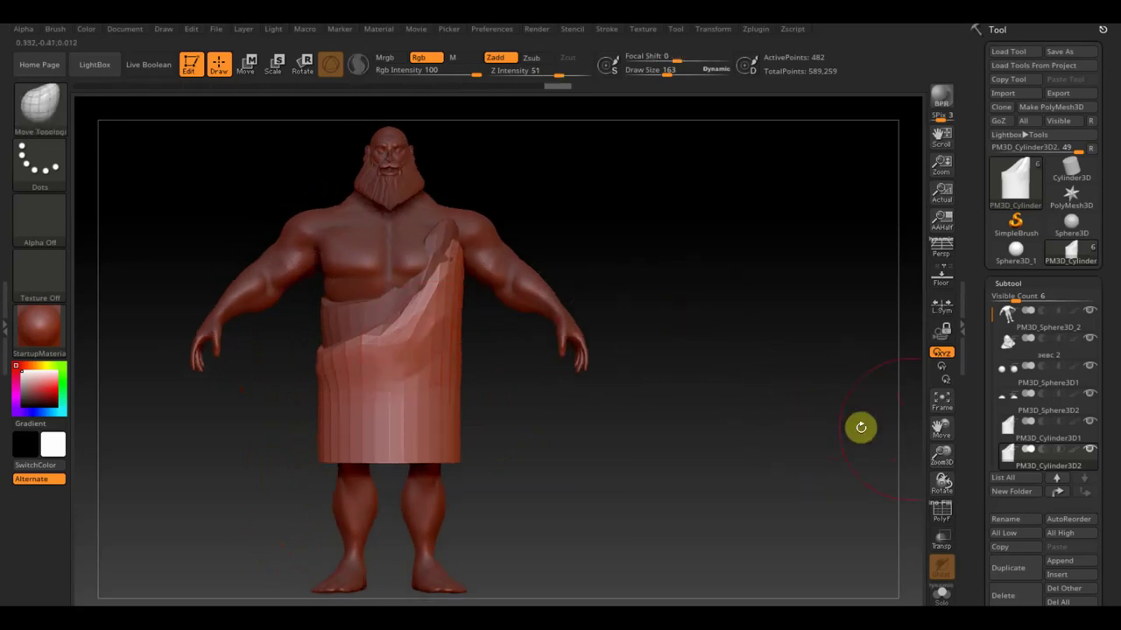
Duplicate the robe as PM3D_Cylinder3D3, move it further down, and widen it slightly
left_click(1021, 568)
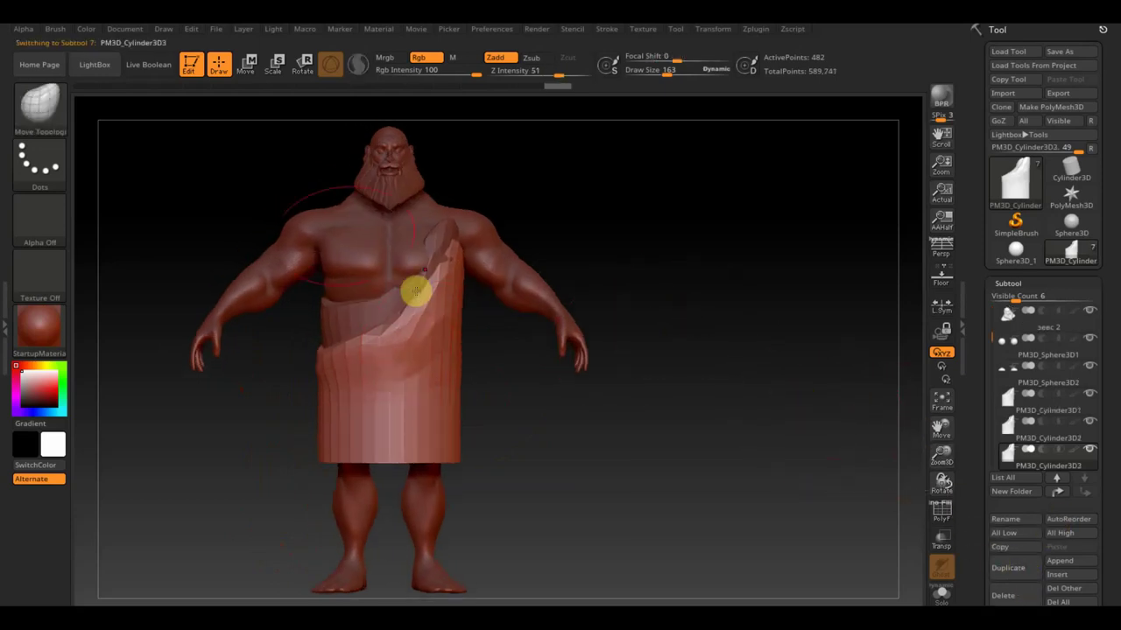
left_click(247, 63)
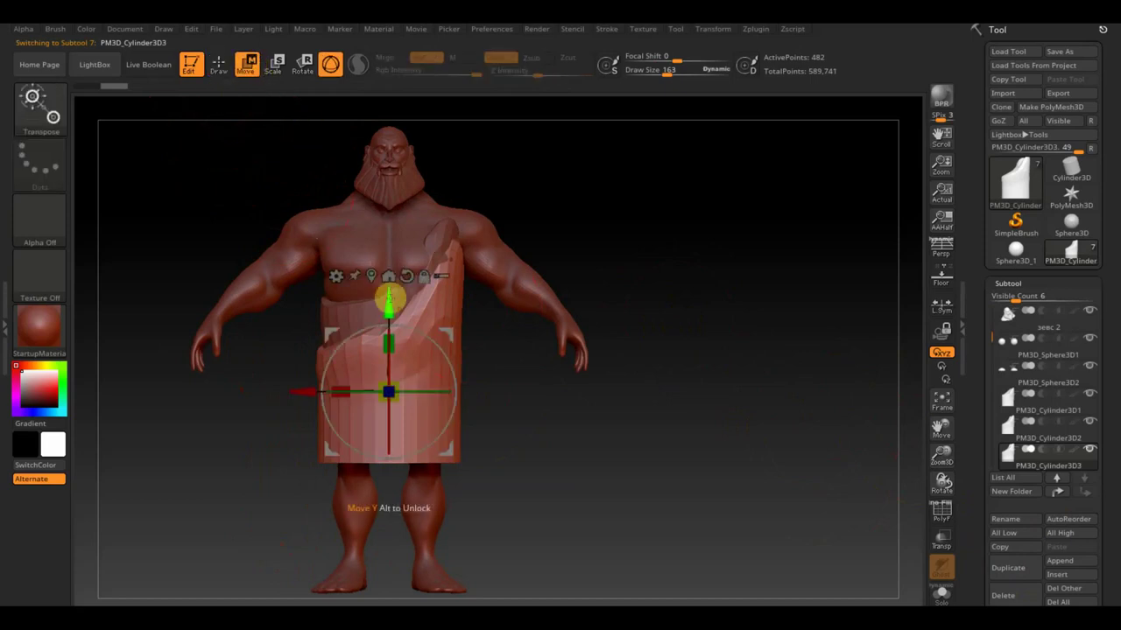
left_click_drag(390, 302, 388, 348)
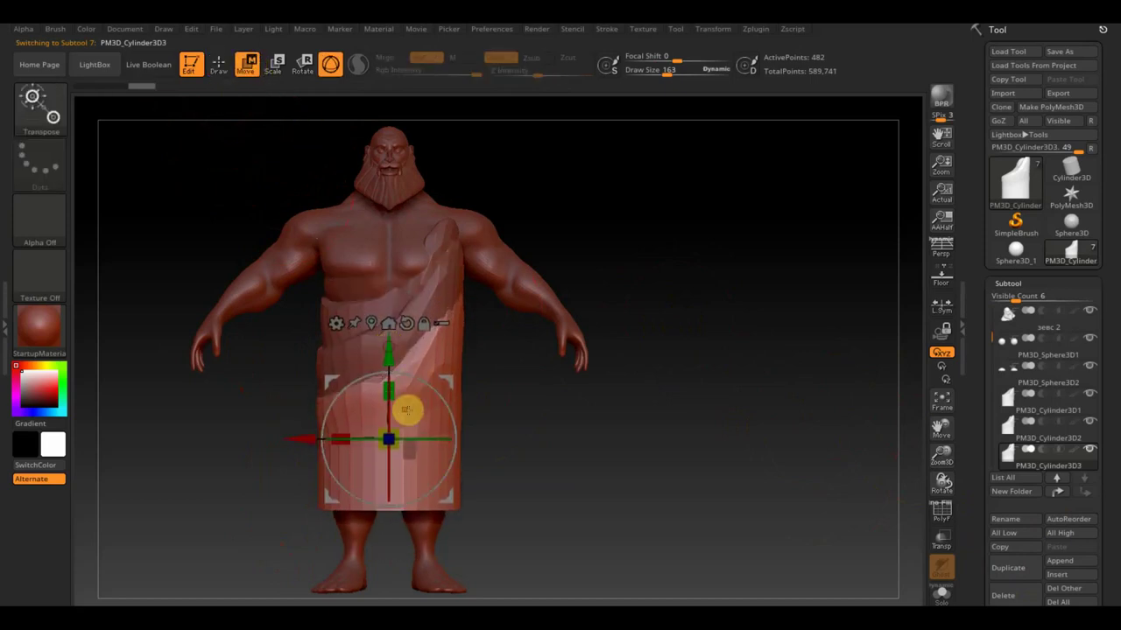
left_click_drag(396, 430, 399, 430)
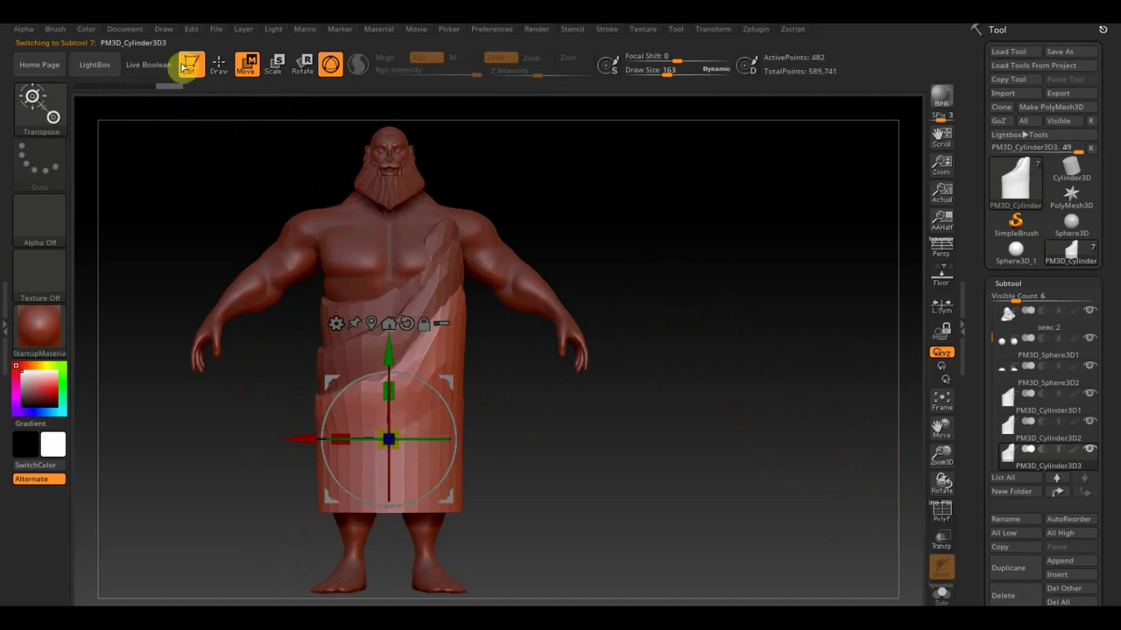
left_click(220, 65)
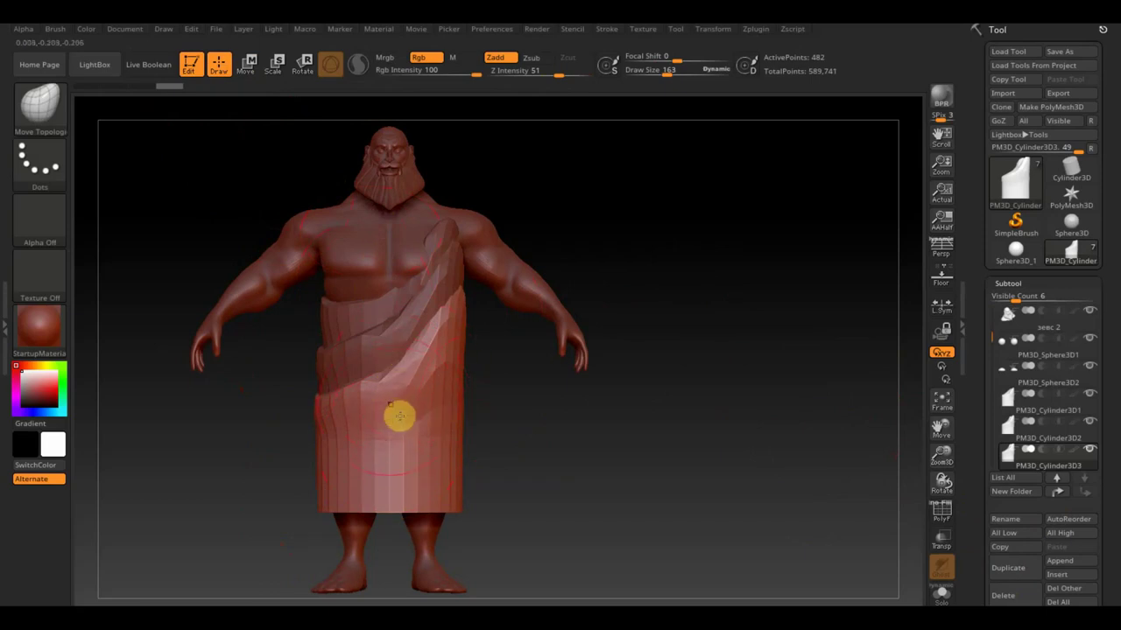
Show the robe reference sketch beside the model to compare, then hide it
left_click(249, 64)
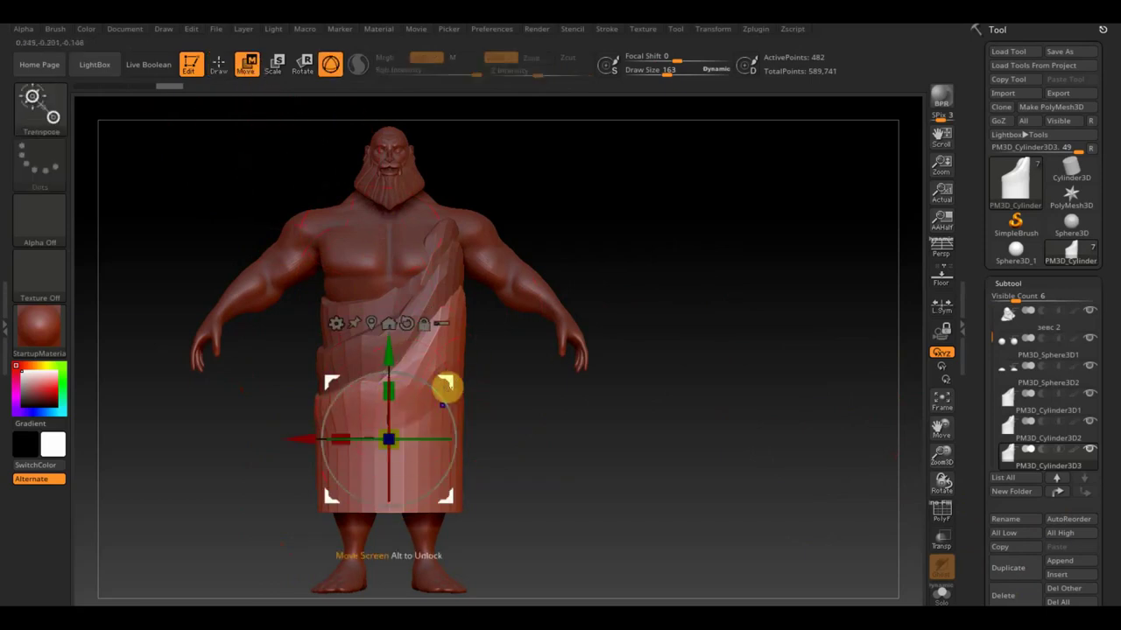
key("shift+z")
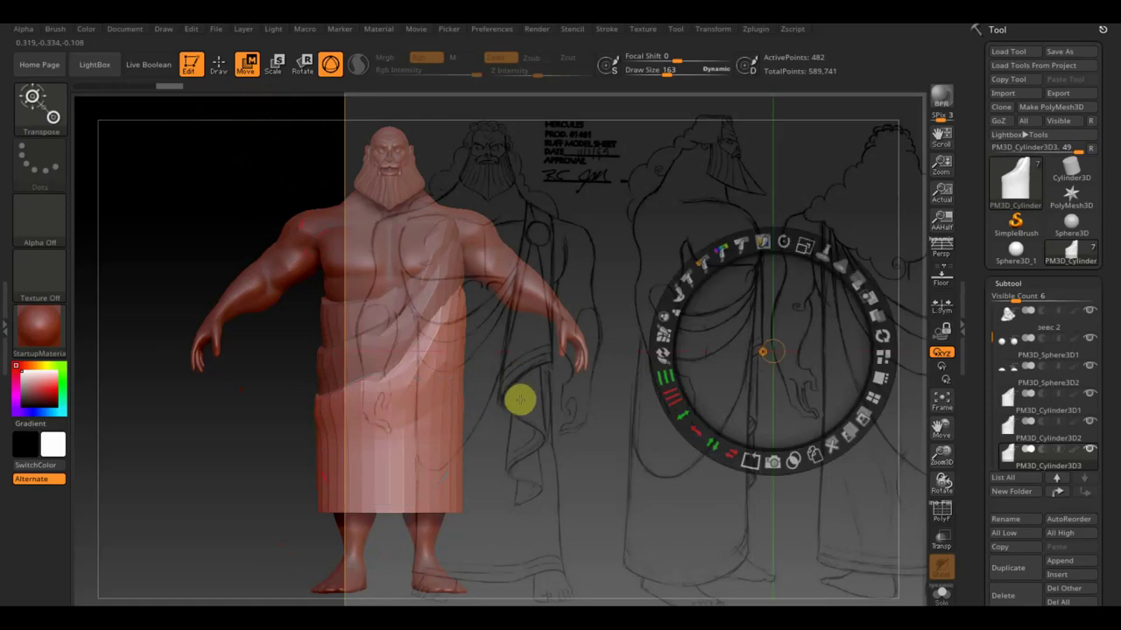
mouse_move(695, 353)
left_mouse_down()
mouse_move(644, 327)
mouse_move(573, 320)
mouse_move(590, 320)
mouse_move(478, 336)
mouse_move(511, 333)
left_mouse_up()
key("shift+z")
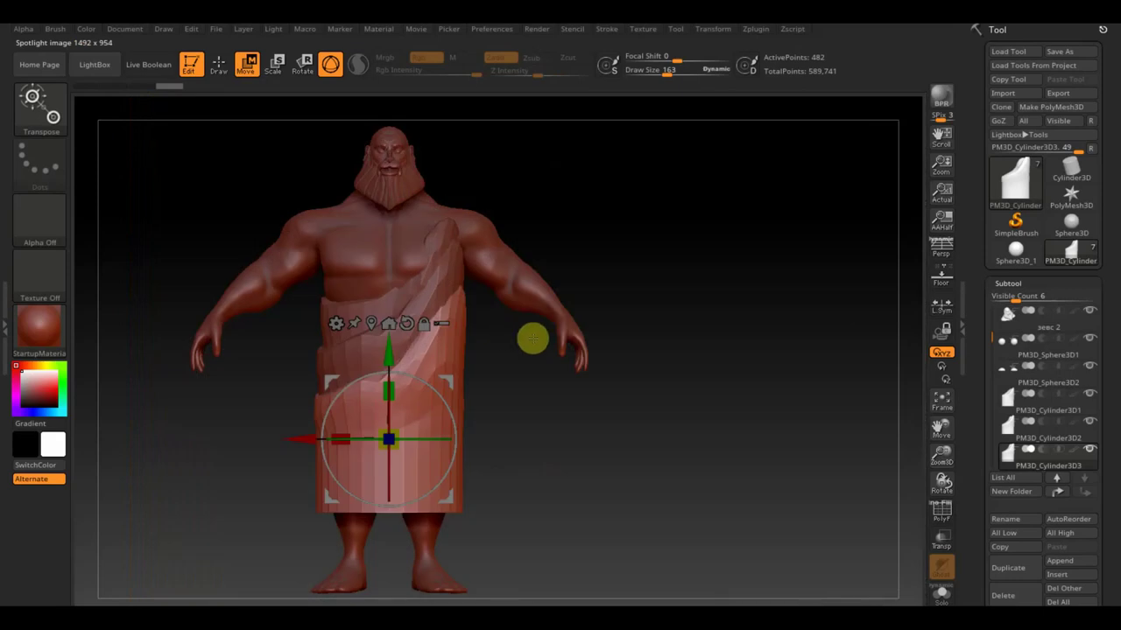
Duplicate the robe as PM3D_Cylinder3D4 and slide it down to the feet
left_click(1012, 568)
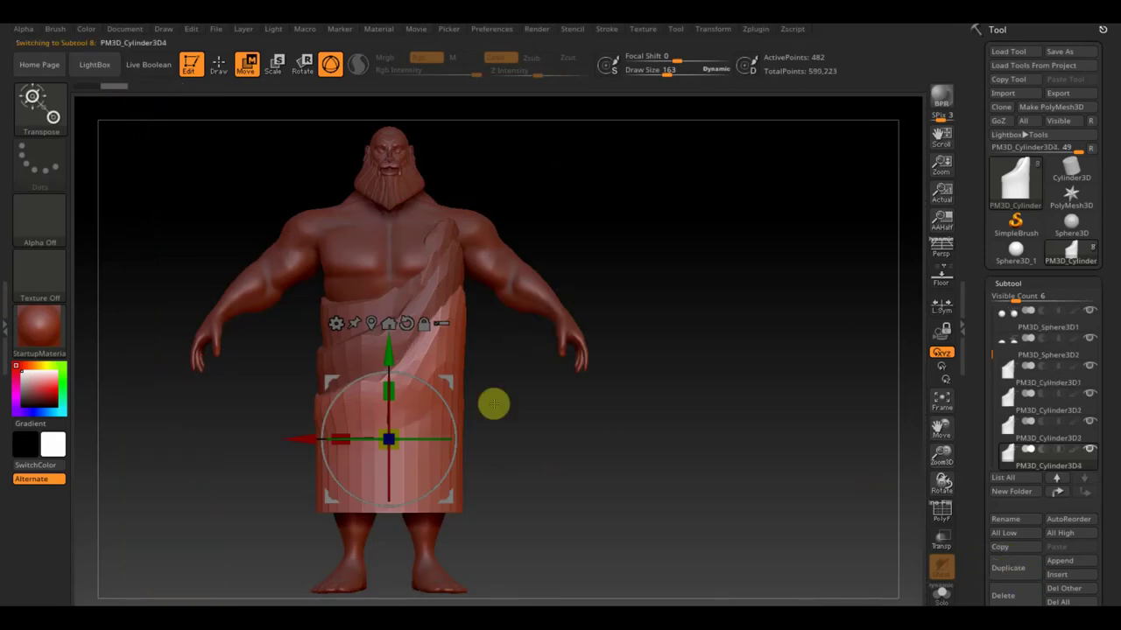
left_click_drag(392, 356, 394, 427)
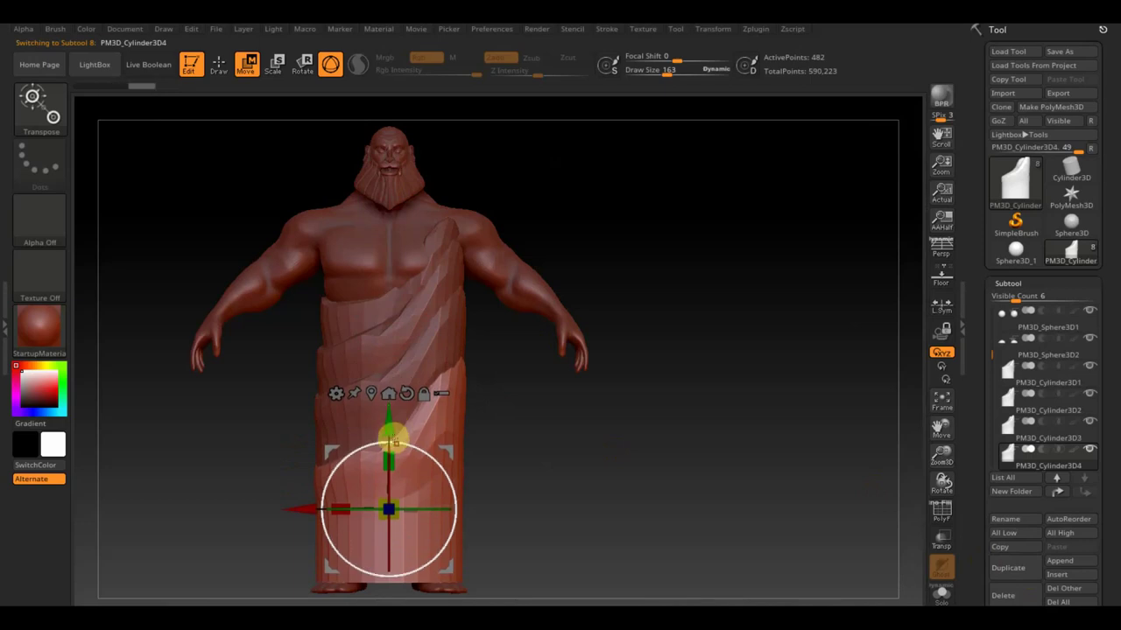
left_click_drag(389, 456, 393, 461)
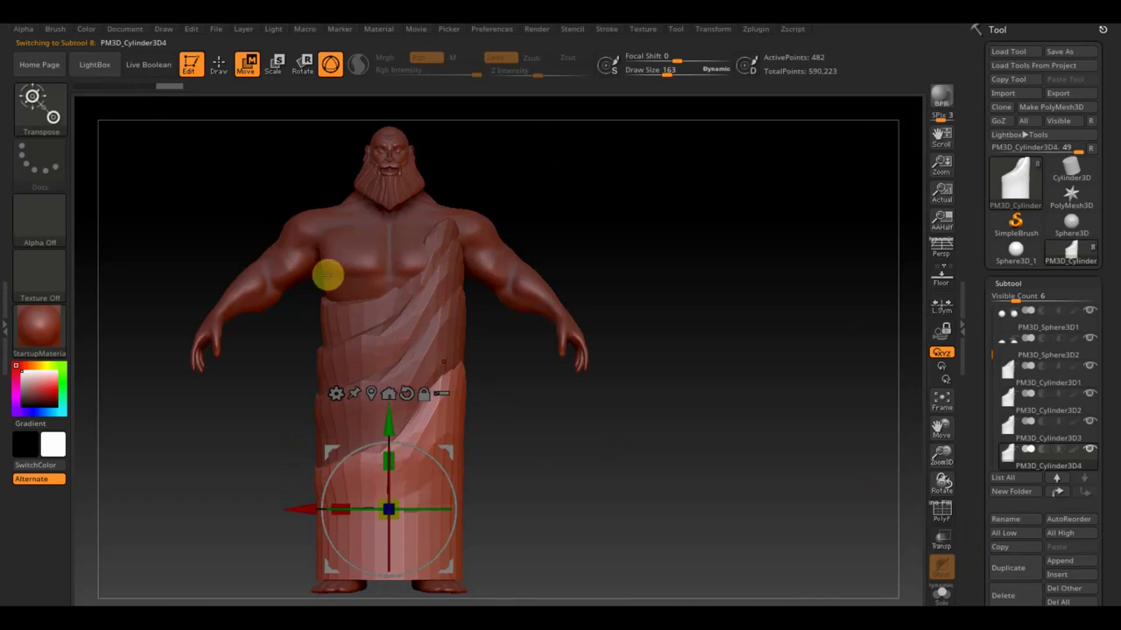
left_click(217, 70)
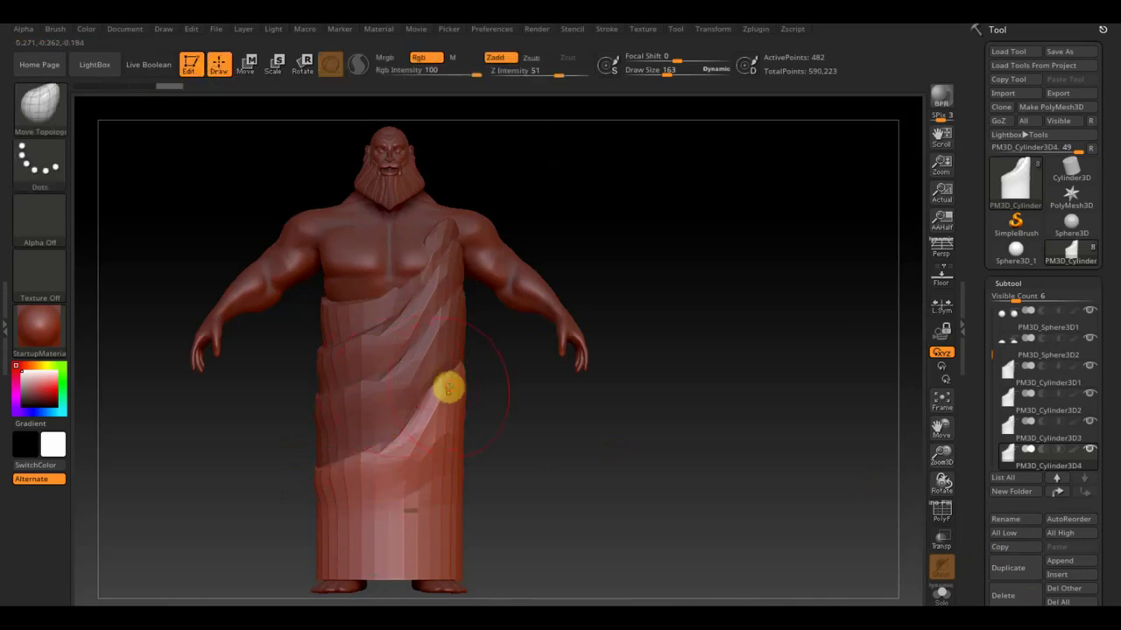
Pull the drape's strap up at the right shoulder and reshape its folds at the hip
left_click_drag(463, 250, 469, 232)
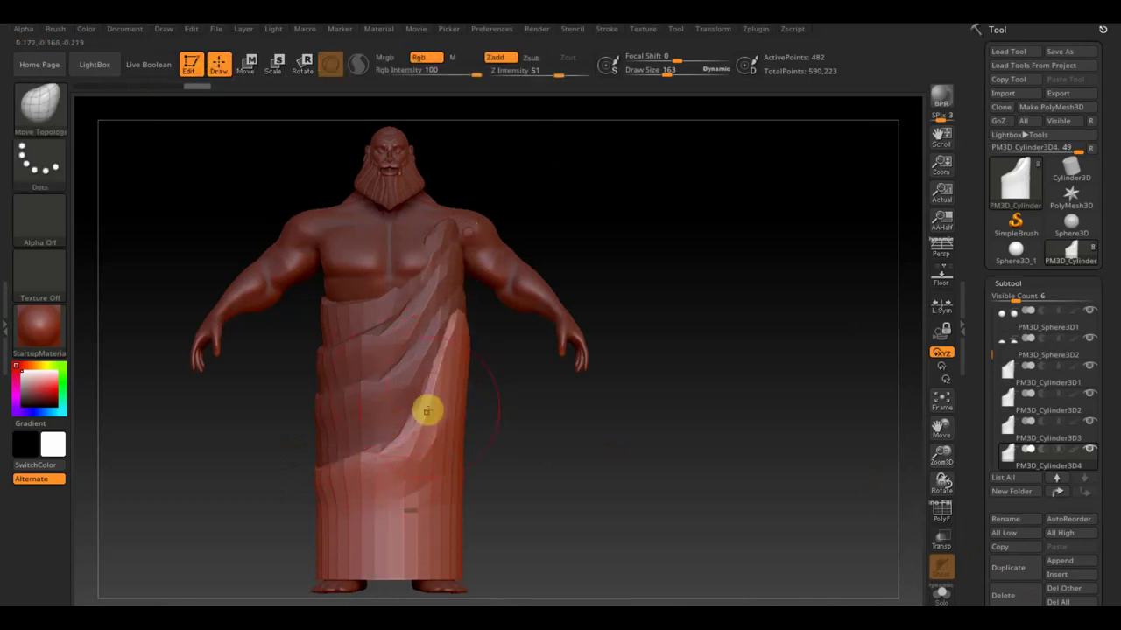
left_click_drag(435, 370, 450, 365)
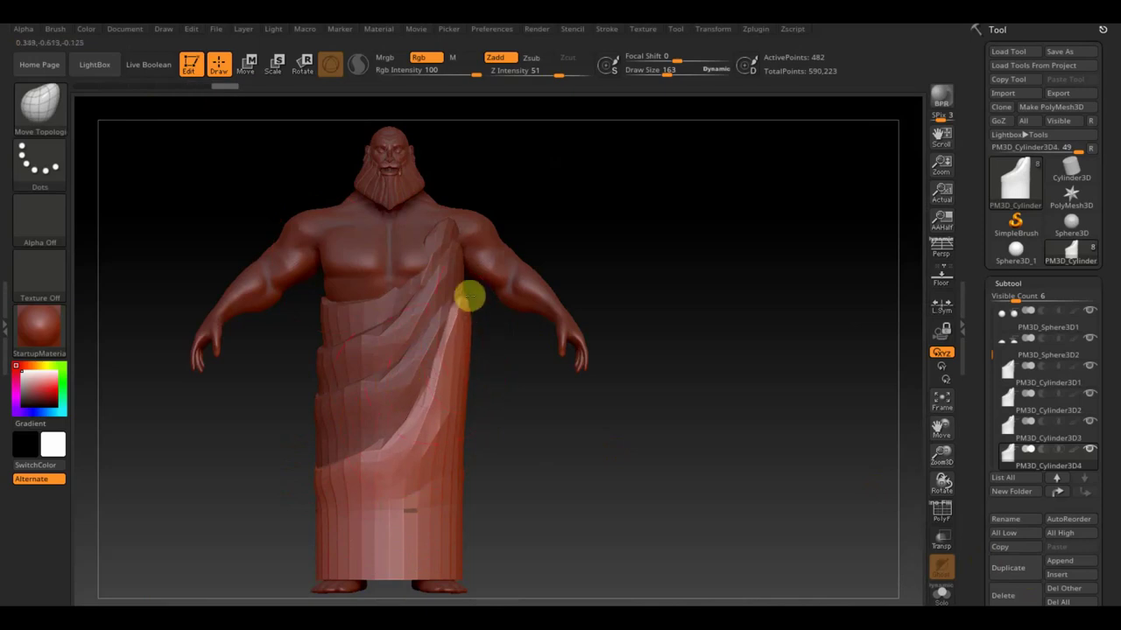
left_click_drag(478, 254, 450, 183)
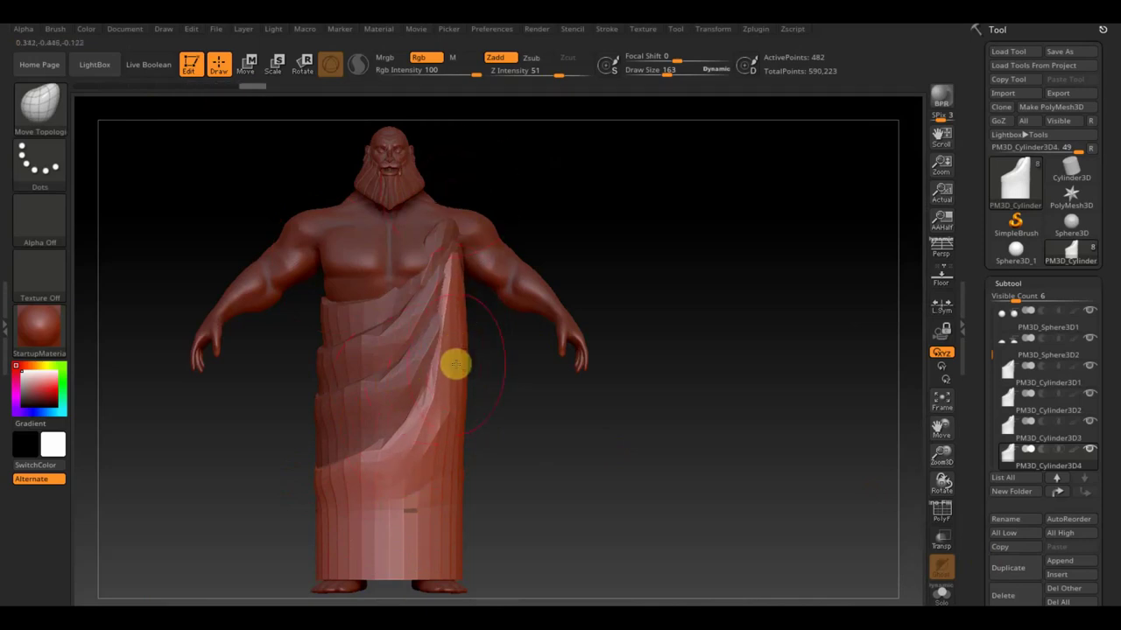
left_click_drag(445, 361, 461, 333)
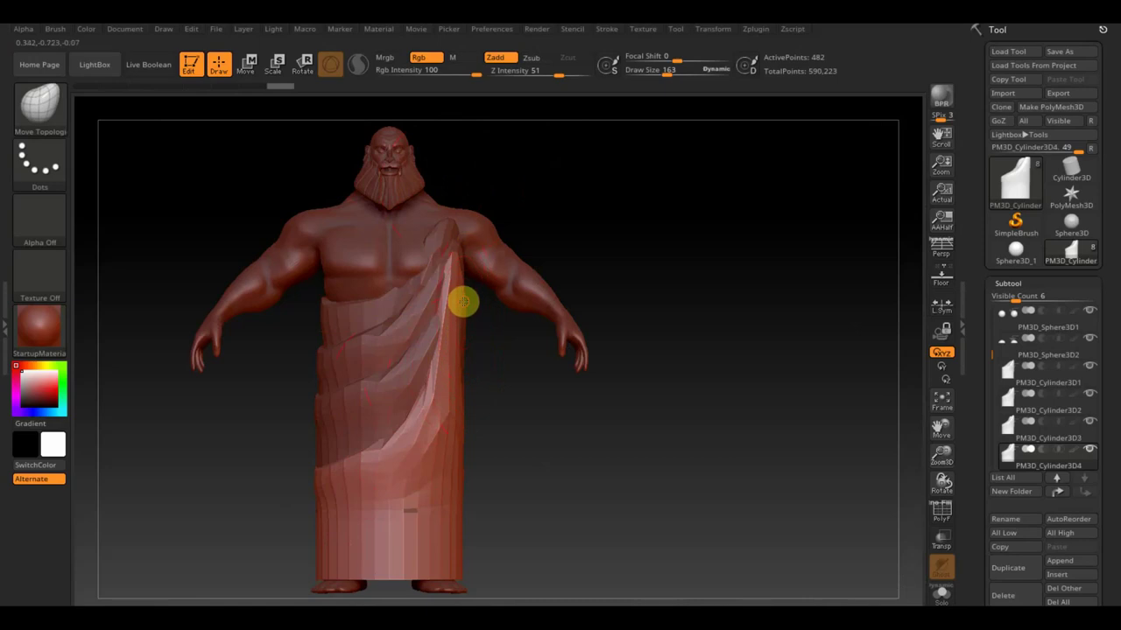
left_click_drag(455, 402, 382, 411)
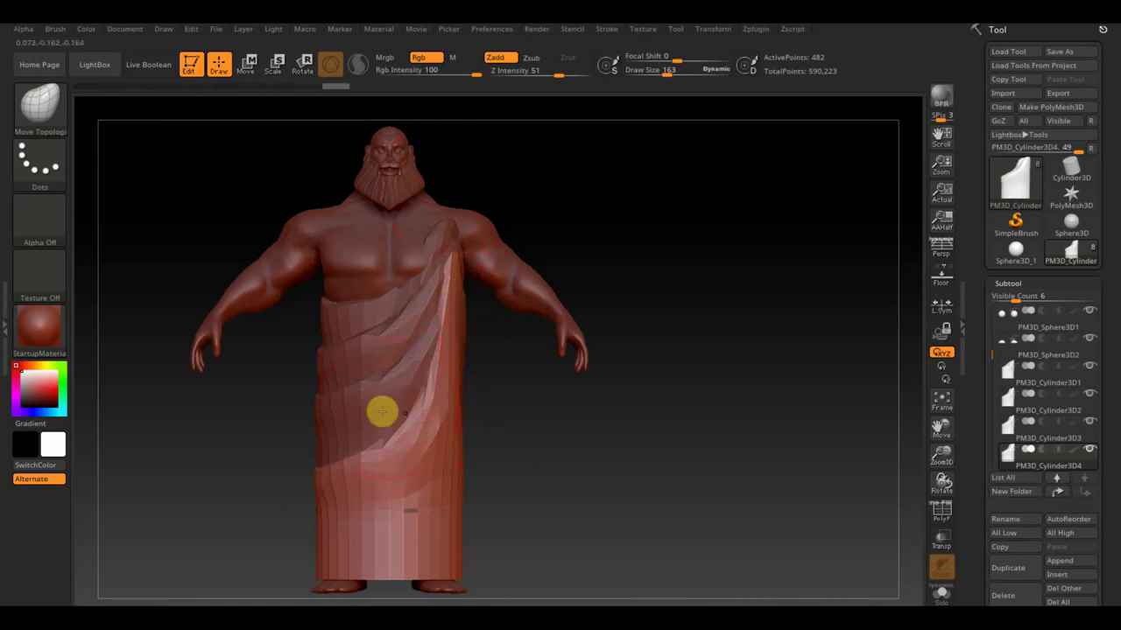
left_click(385, 409, "alt")
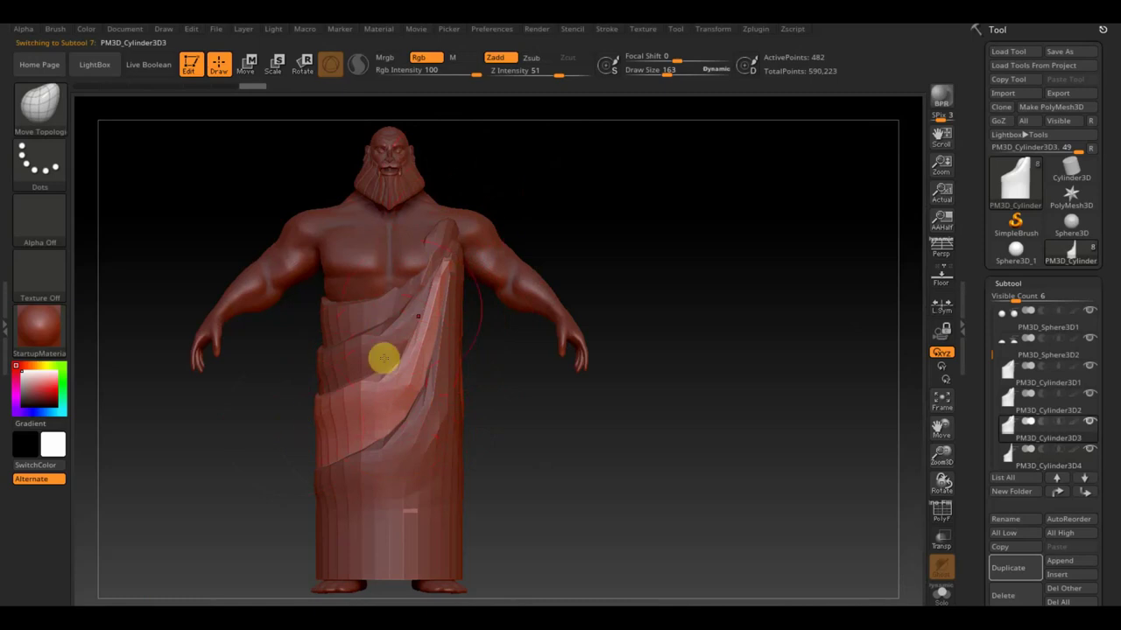
From the back, pull PM3D_Cylinder3D4's edge up from hip to shoulder and shape the hip flap
right_click_drag(427, 437, 672, 470, "shift")
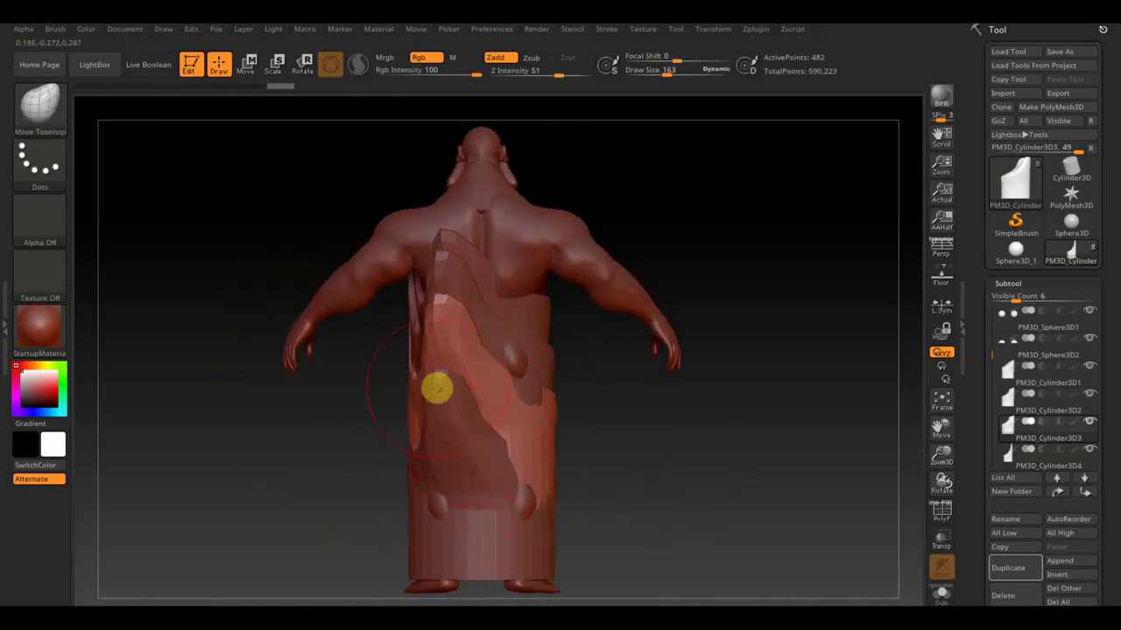
right_click_drag(435, 388, 622, 537)
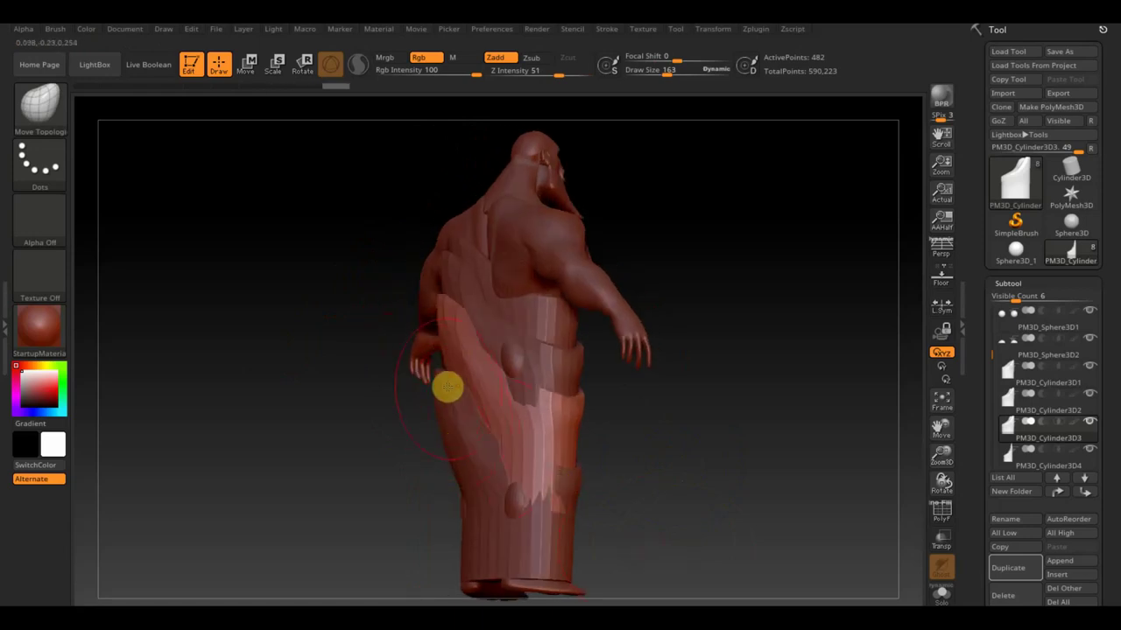
left_click(474, 476, "alt")
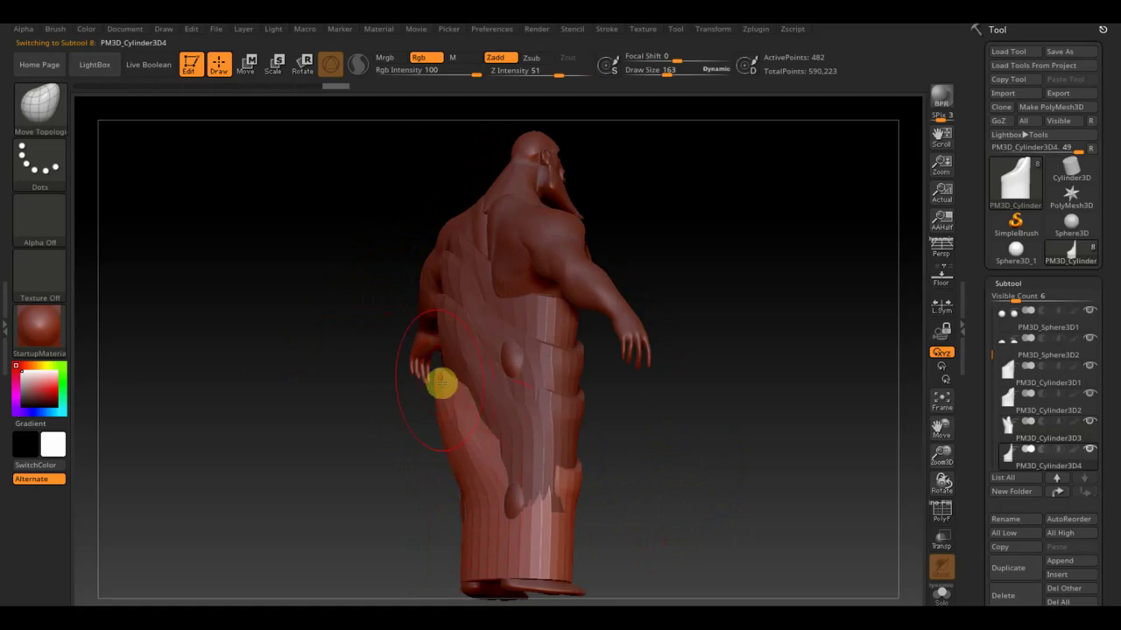
mouse_move(445, 368)
left_mouse_down()
mouse_move(458, 288)
mouse_move(453, 120)
left_mouse_up()
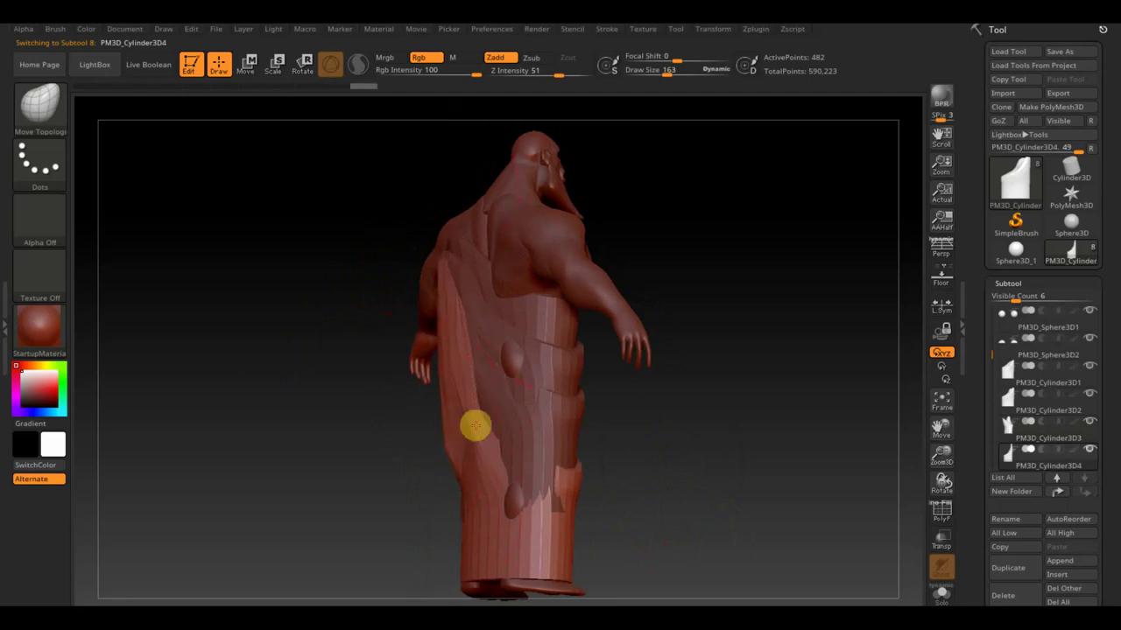
left_click_drag(474, 425, 448, 437)
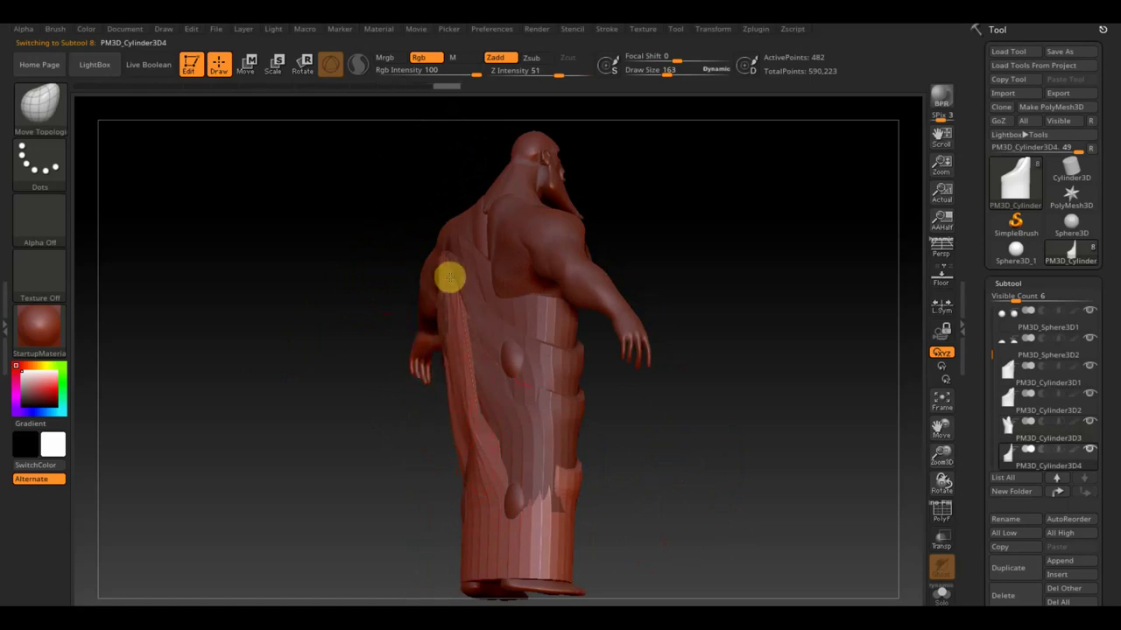
left_click_drag(449, 278, 451, 287)
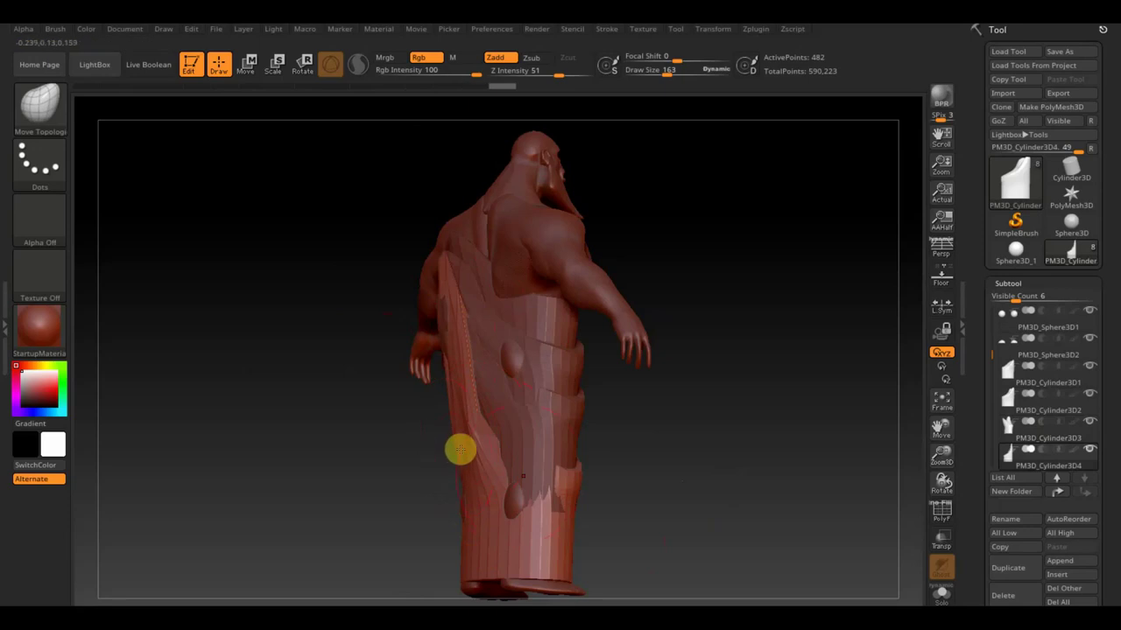
mouse_move(633, 492)
left_mouse_down()
mouse_move(618, 493)
mouse_move(679, 472)
left_mouse_up()
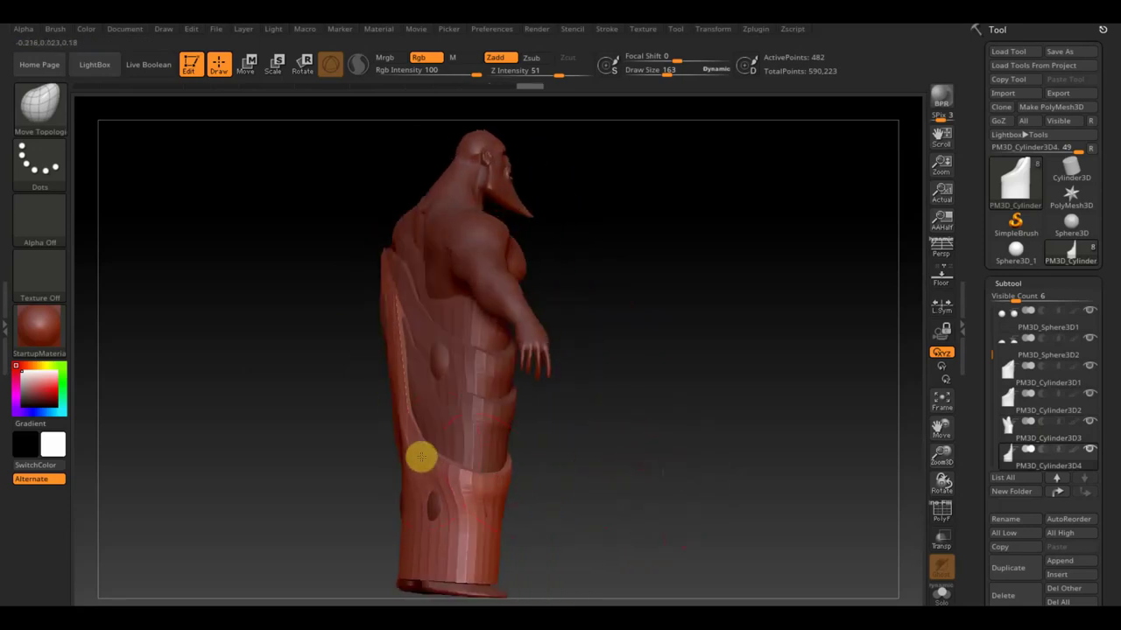
left_click_drag(523, 488, 592, 481)
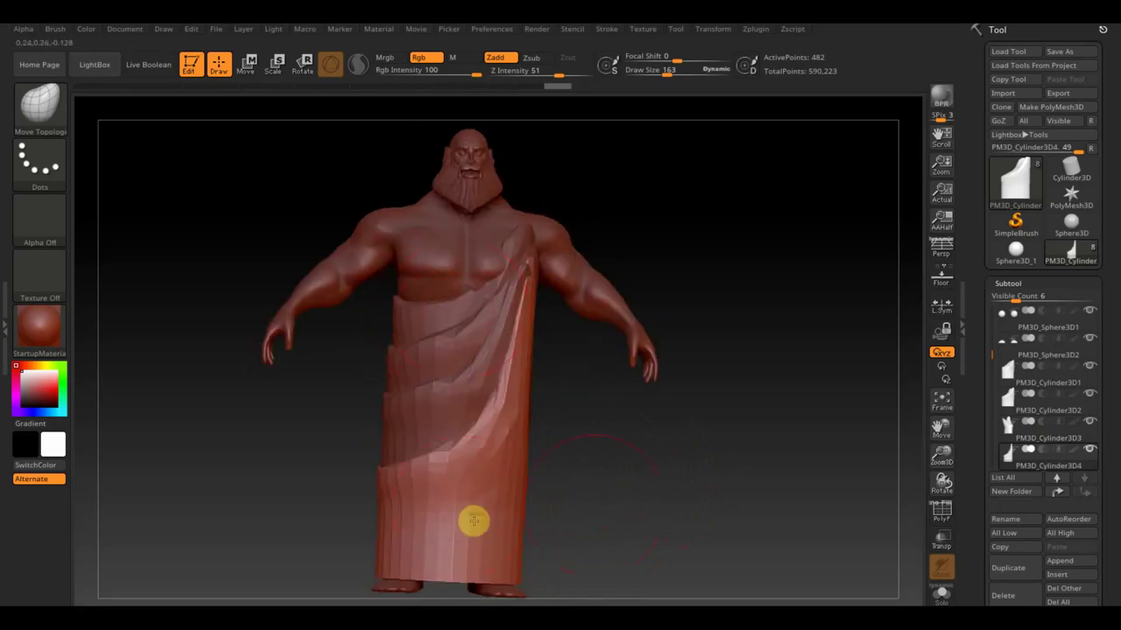
mouse_move(641, 507)
left_mouse_down()
mouse_move(636, 517)
mouse_move(632, 500)
left_mouse_up()
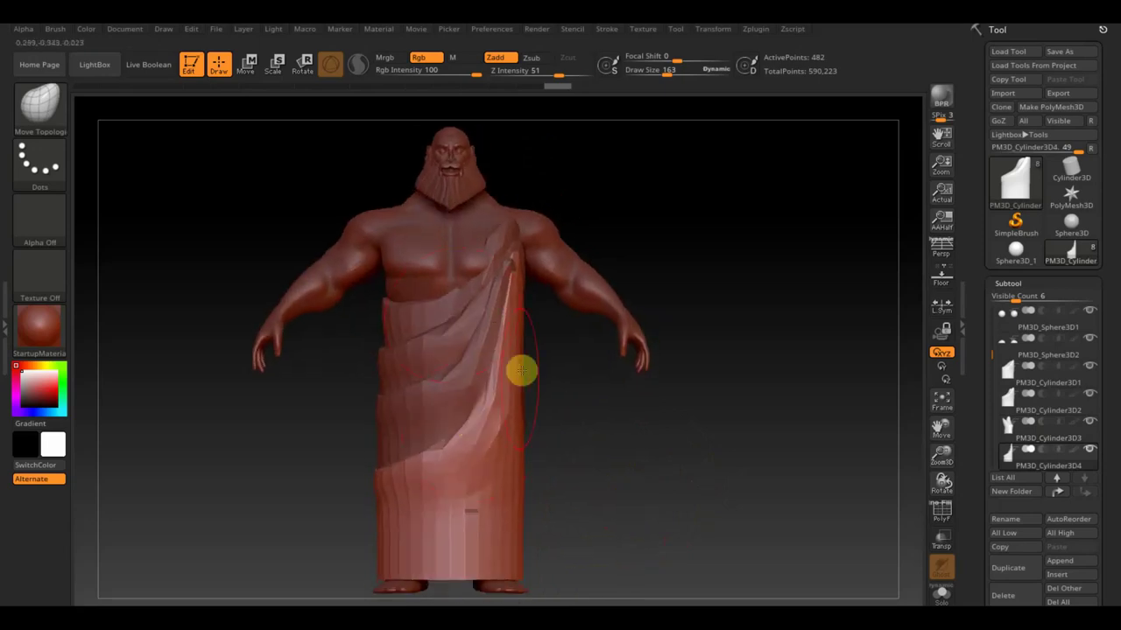
left_click(455, 300, "alt")
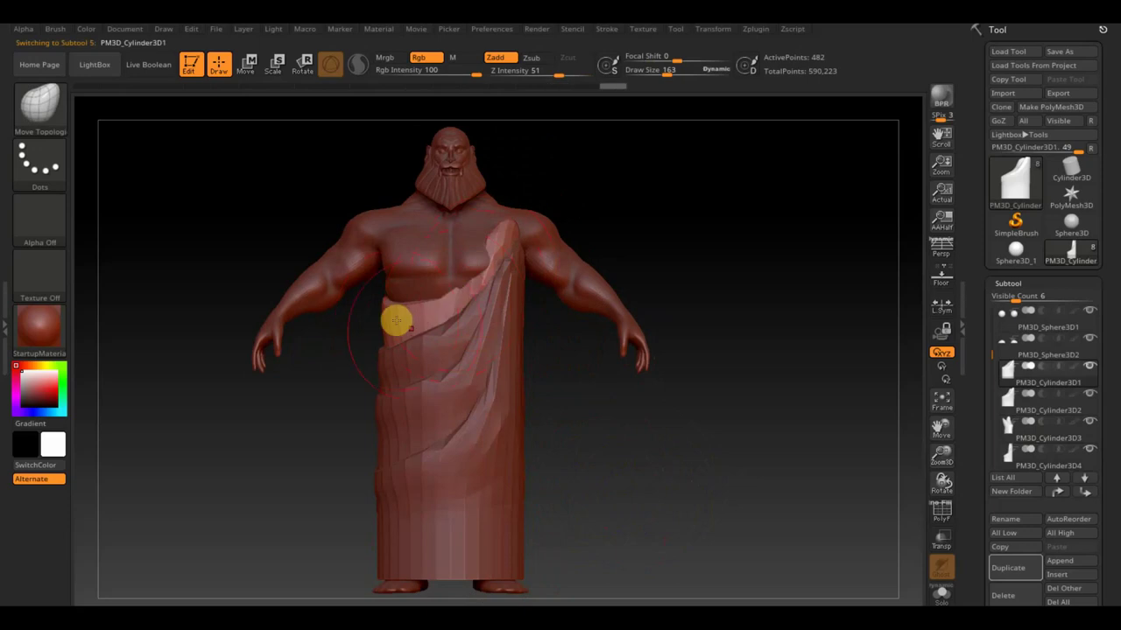
left_click_drag(568, 430, 608, 433)
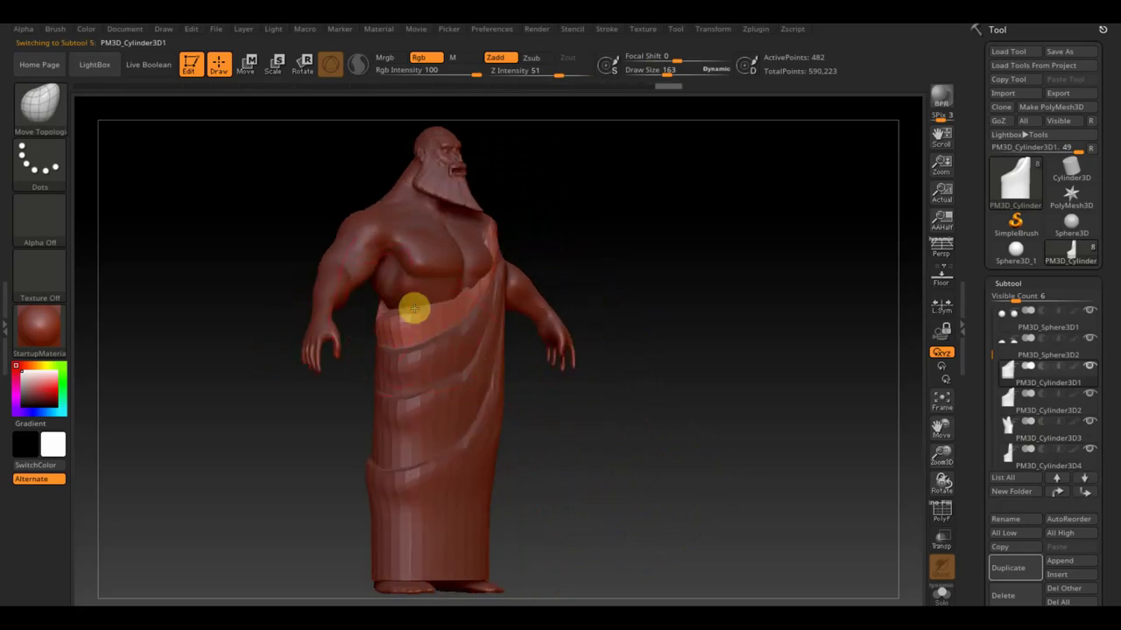
left_click_drag(516, 385, 526, 411)
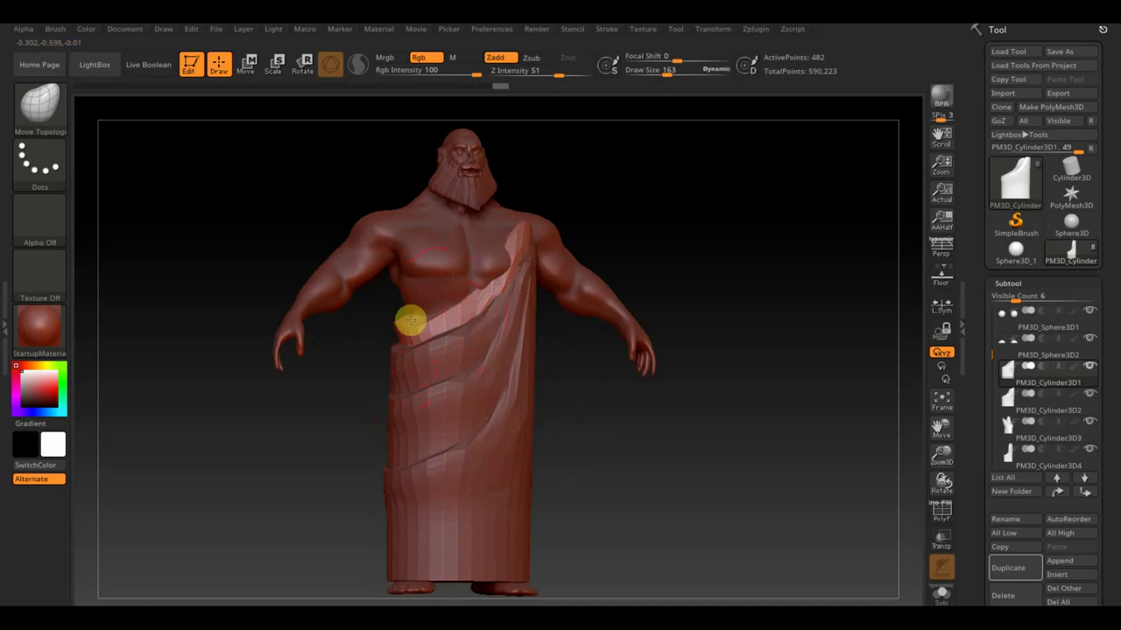
mouse_move(555, 380)
left_mouse_down()
mouse_move(480, 281)
mouse_move(517, 391)
left_mouse_up()
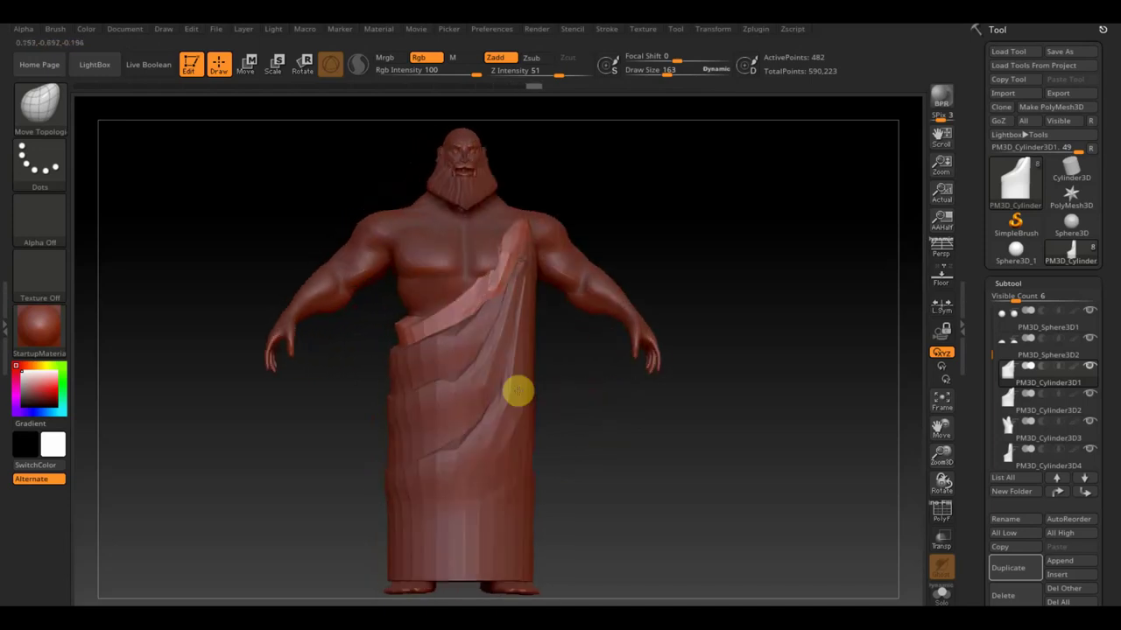
left_click(437, 358, "alt")
left_click_drag(566, 417, 485, 405)
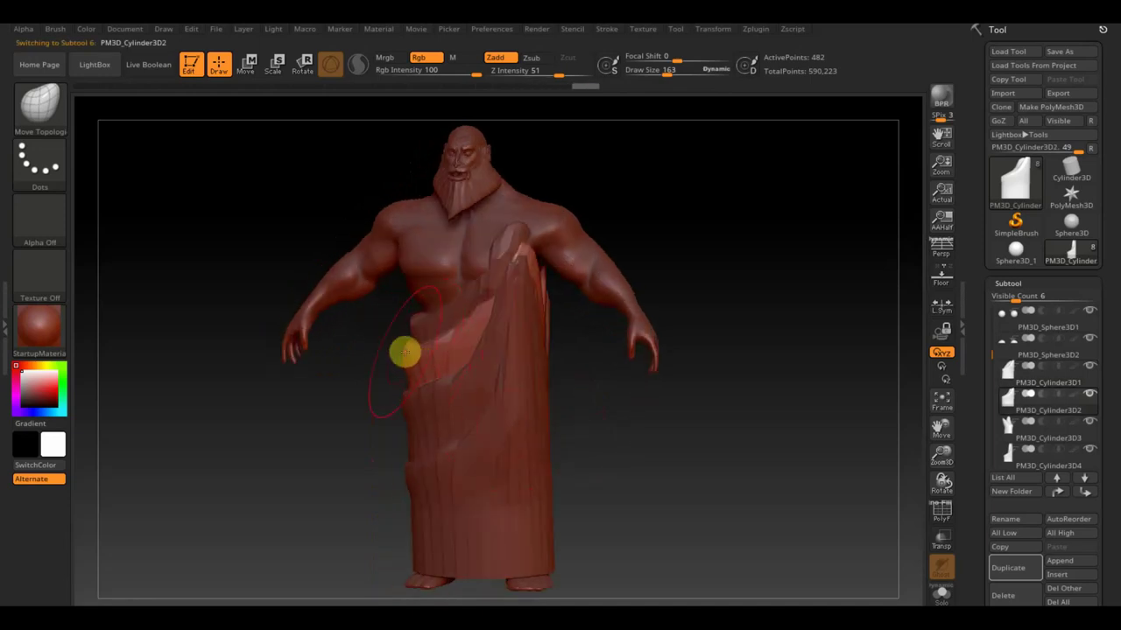
left_click_drag(605, 429, 533, 420)
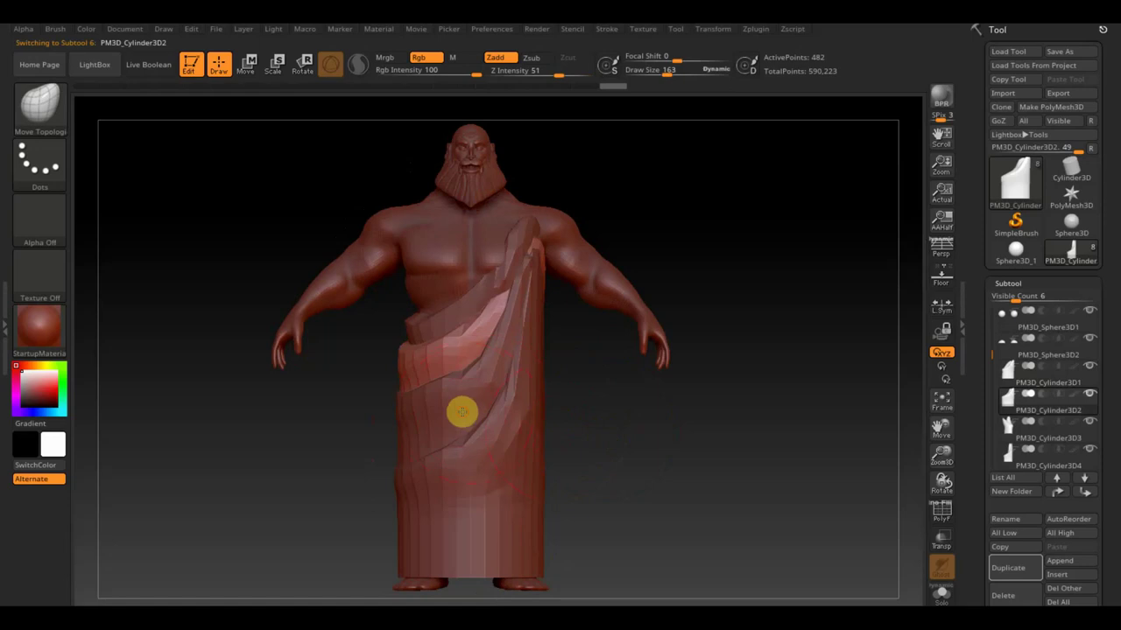
left_click(446, 409, "alt")
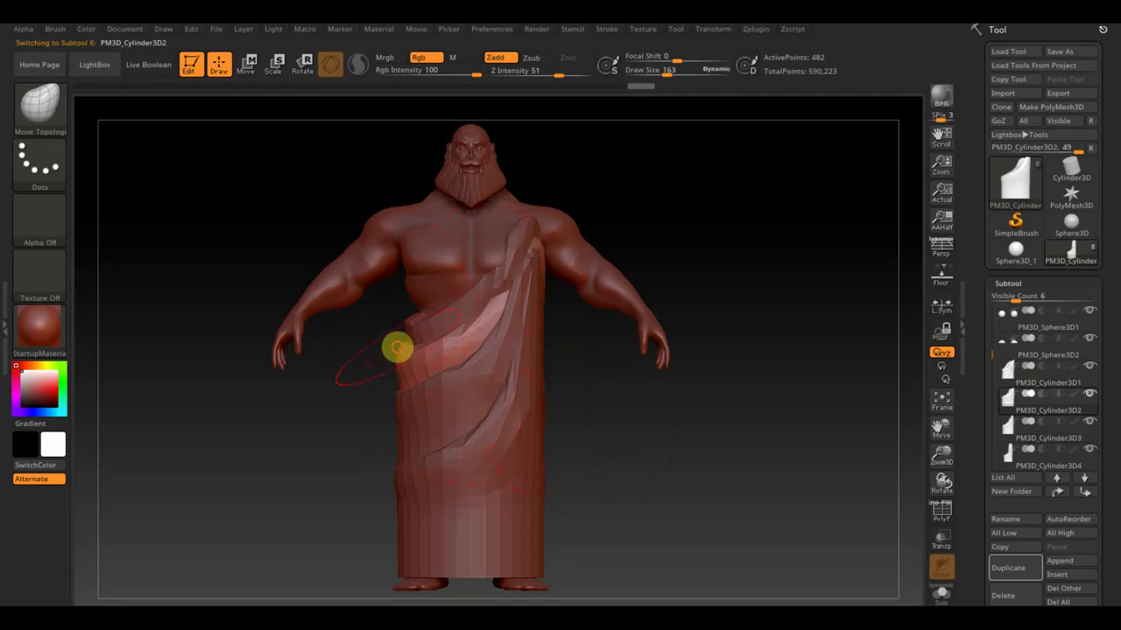
left_click(445, 453, "alt")
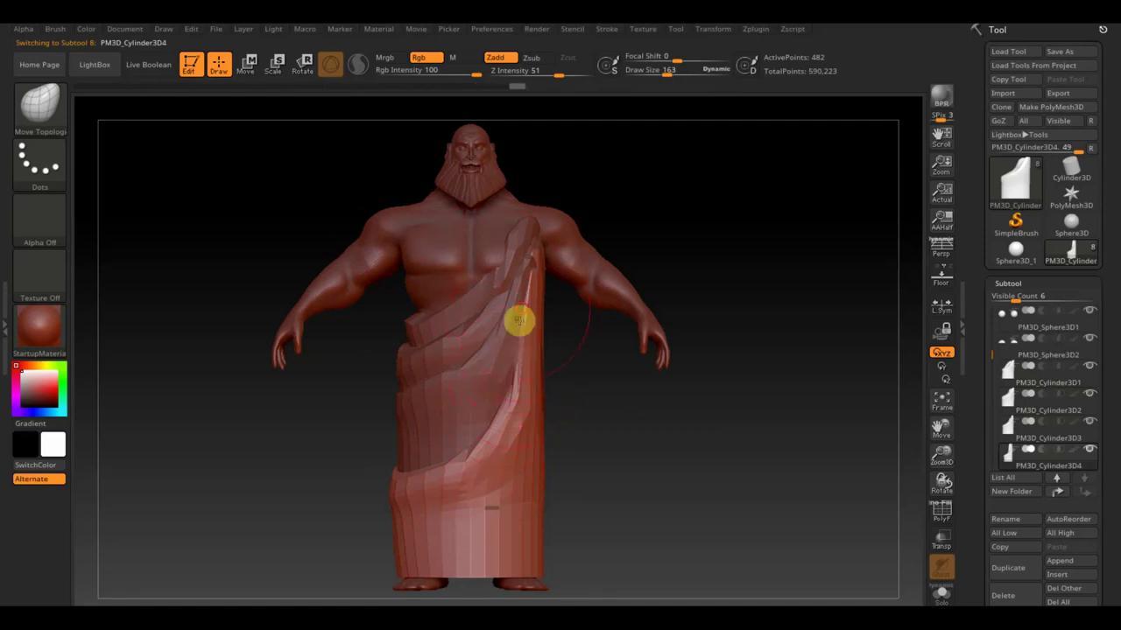
Sculpt along the edge of the PM3D_Cylinder3D4 robe panel
mouse_move(562, 440)
left_mouse_down()
mouse_move(693, 445)
mouse_move(730, 457)
mouse_move(651, 462)
mouse_move(603, 450)
left_mouse_up()
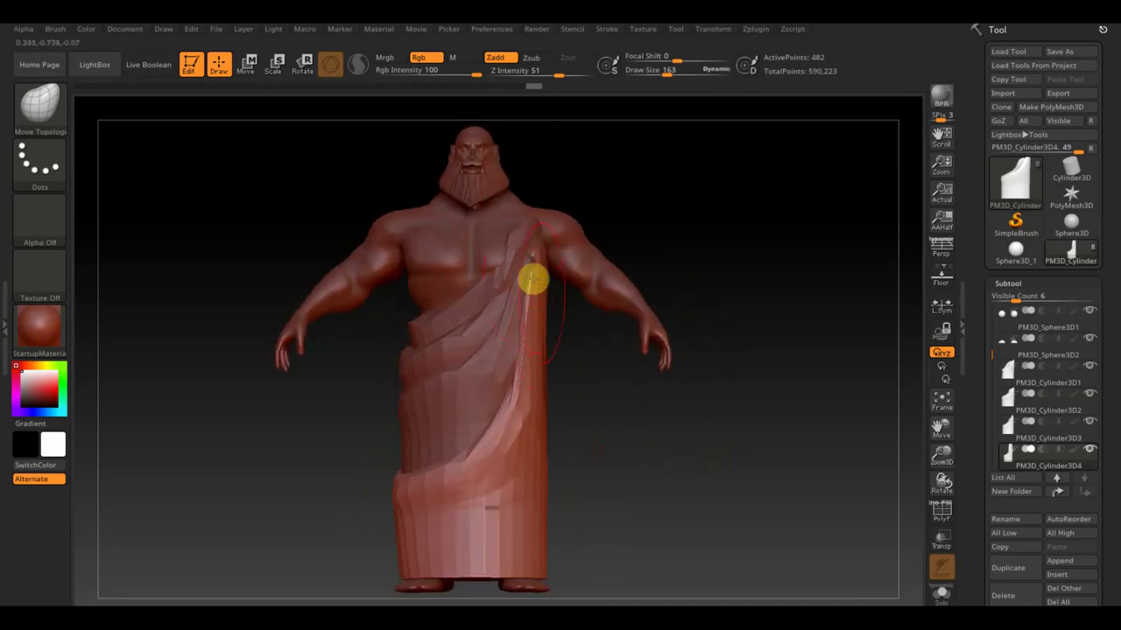
key("shift")
mouse_move(535, 338)
left_mouse_down()
mouse_move(543, 432)
mouse_move(514, 355)
left_mouse_up()
left_click(501, 340, "alt")
mouse_move(605, 435)
left_mouse_down()
mouse_move(586, 461)
mouse_move(545, 368)
left_mouse_up()
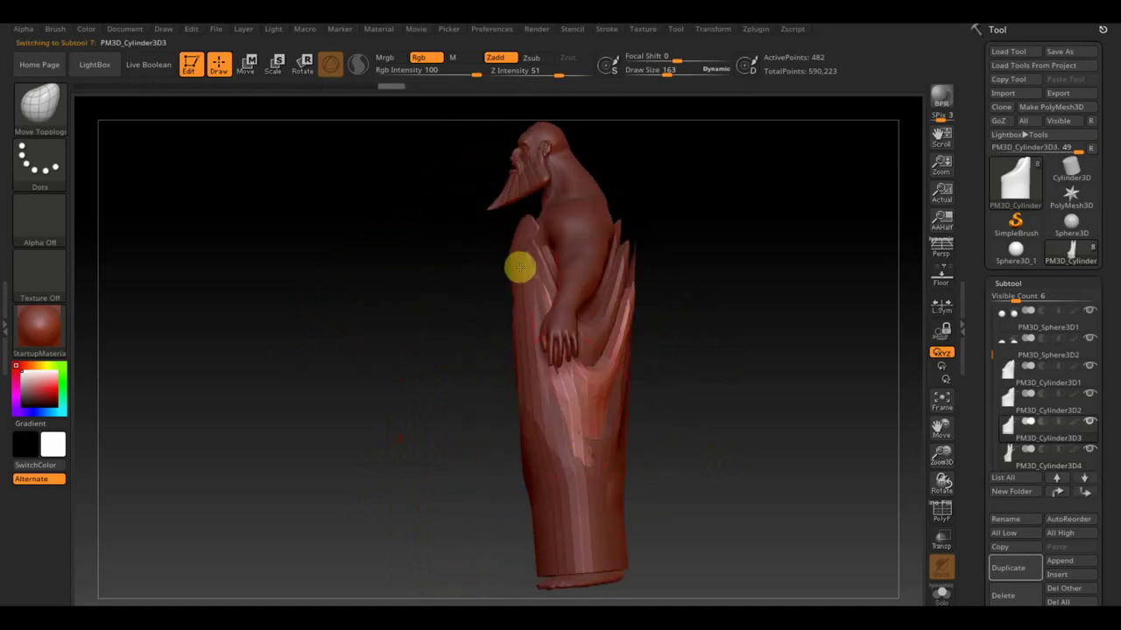
left_click_drag(519, 269, 518, 302)
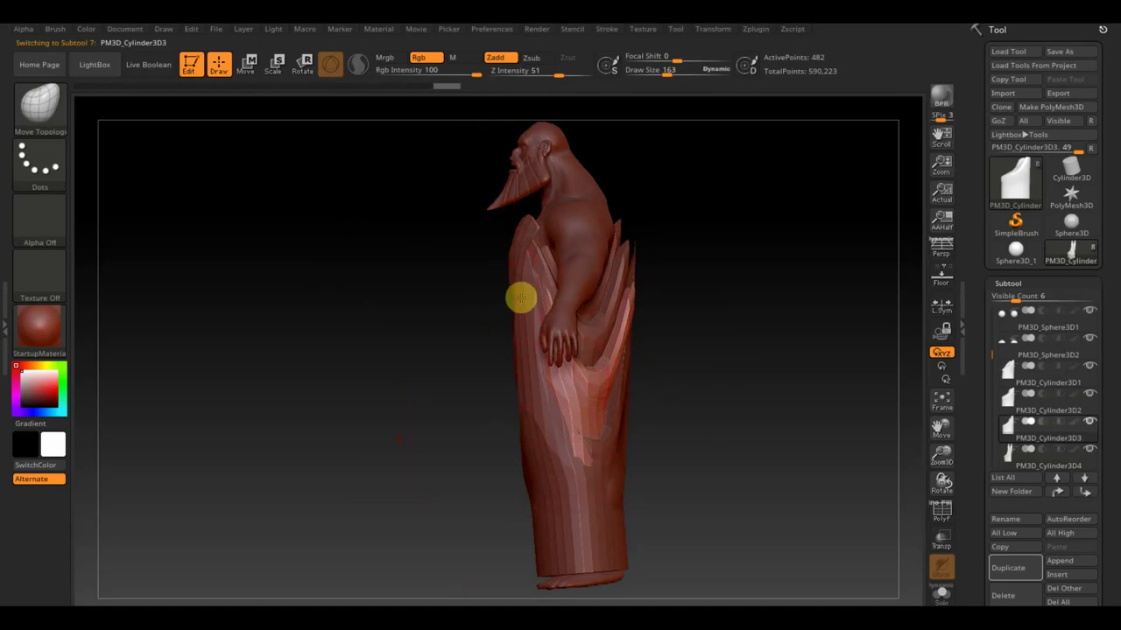
left_click(525, 287, "alt")
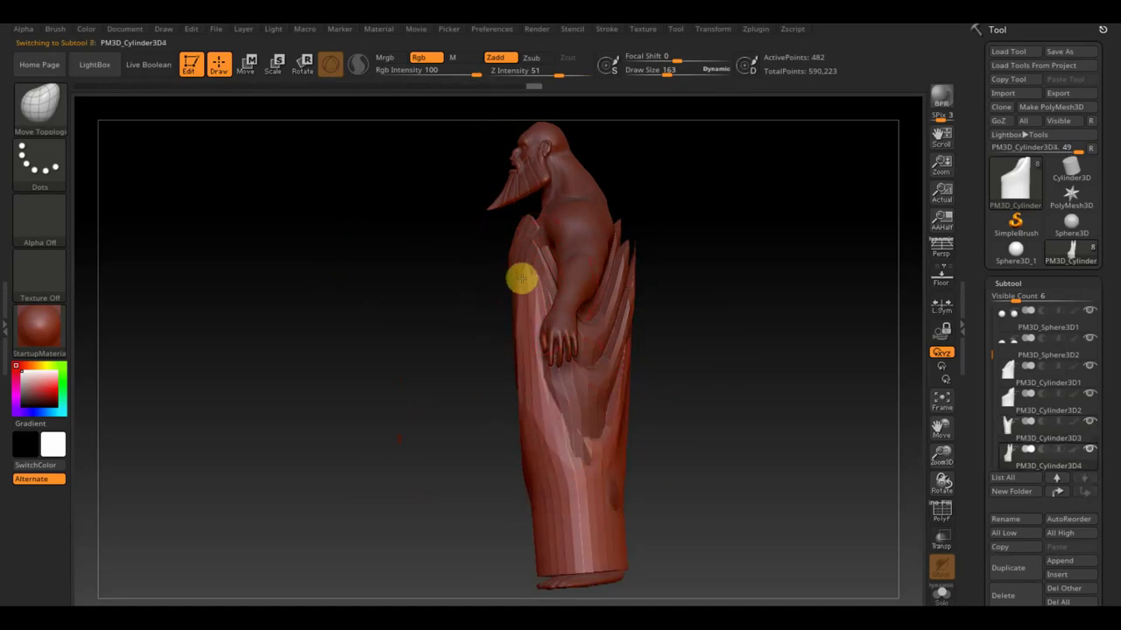
mouse_move(523, 347)
left_mouse_down()
mouse_move(523, 438)
mouse_move(558, 488)
mouse_move(539, 520)
mouse_move(539, 557)
mouse_move(528, 487)
left_mouse_up()
Step through the Cylinder3D3, Cylinder3D2 and Cylinder3D1 panels, ending on a front view
mouse_move(635, 505)
left_mouse_down()
mouse_move(674, 500)
mouse_move(615, 548)
mouse_move(636, 551)
left_mouse_up()
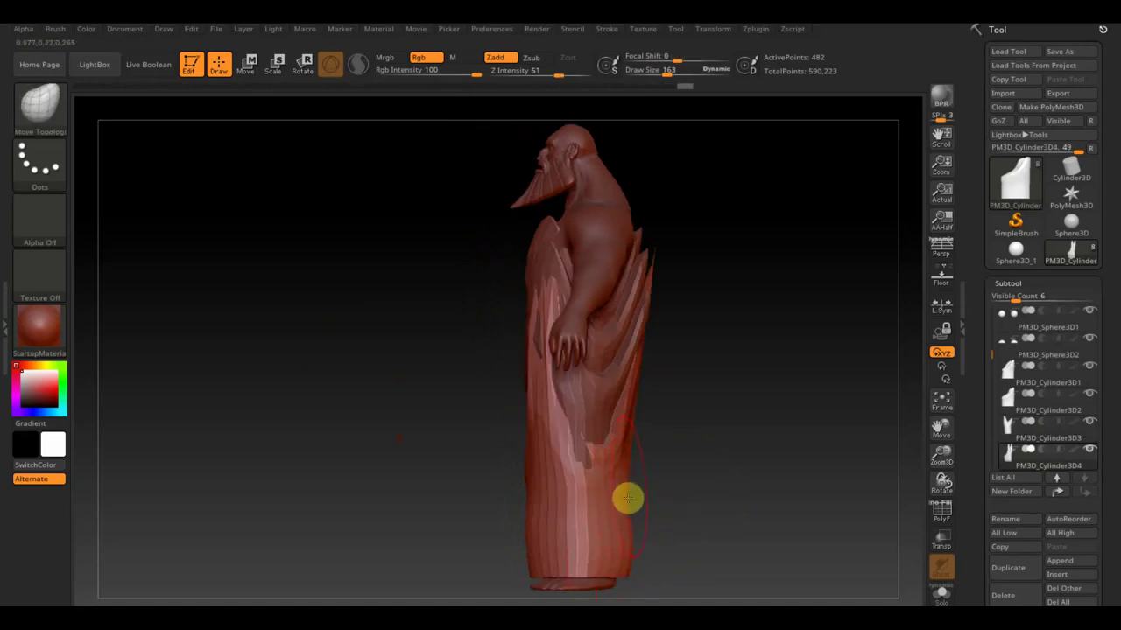
left_click_drag(627, 498, 625, 471)
left_click_drag(633, 365, 665, 318)
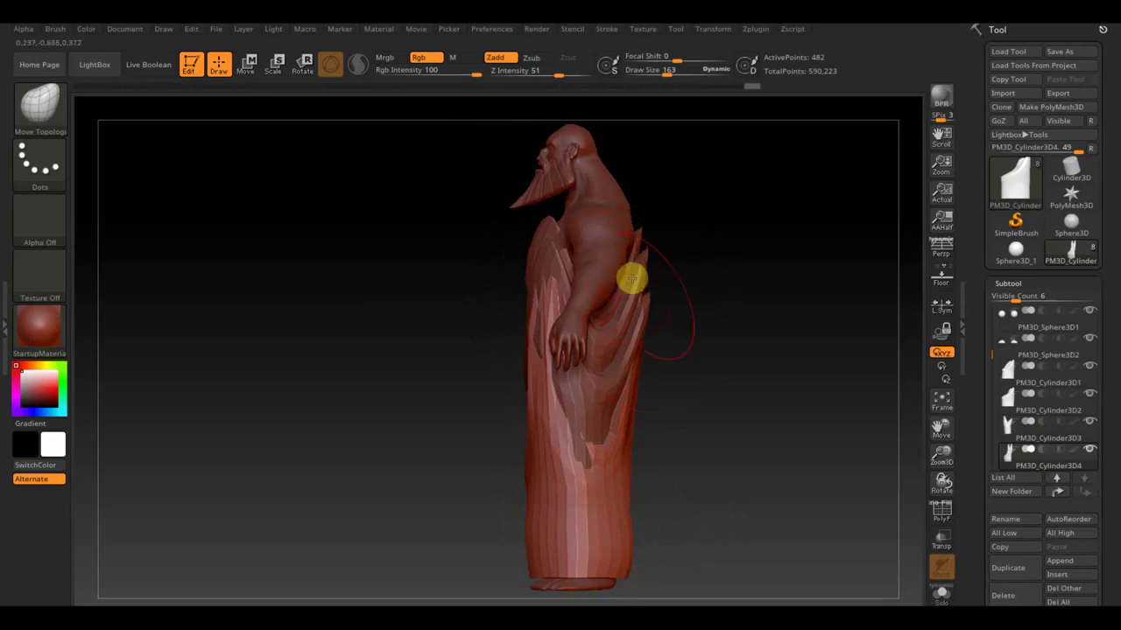
left_click(640, 325, "alt")
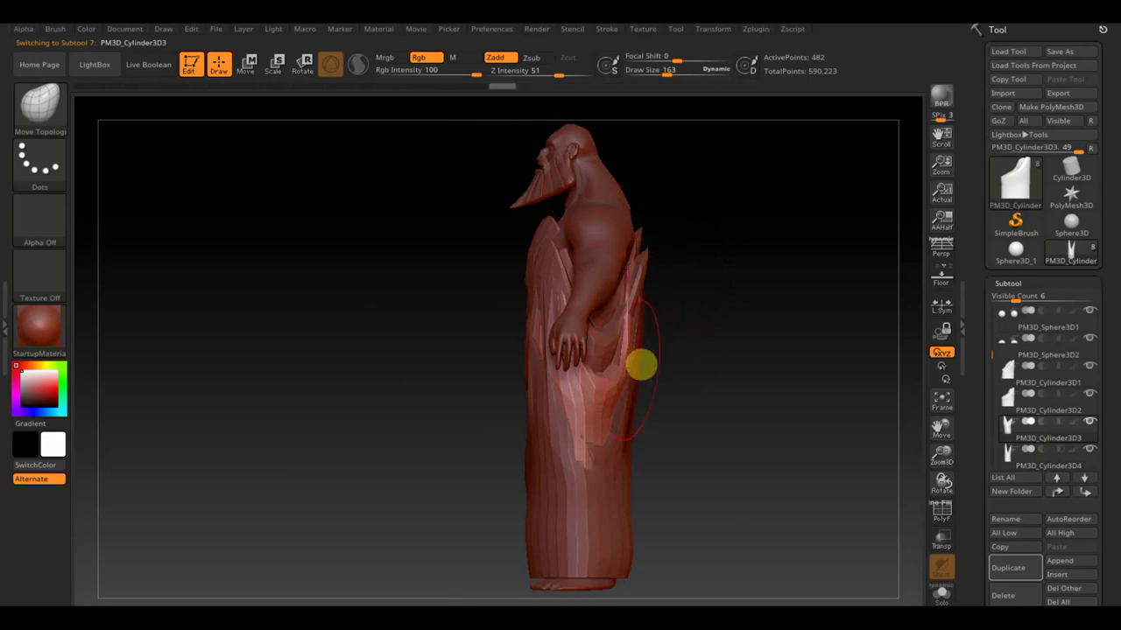
left_click(643, 268, "alt")
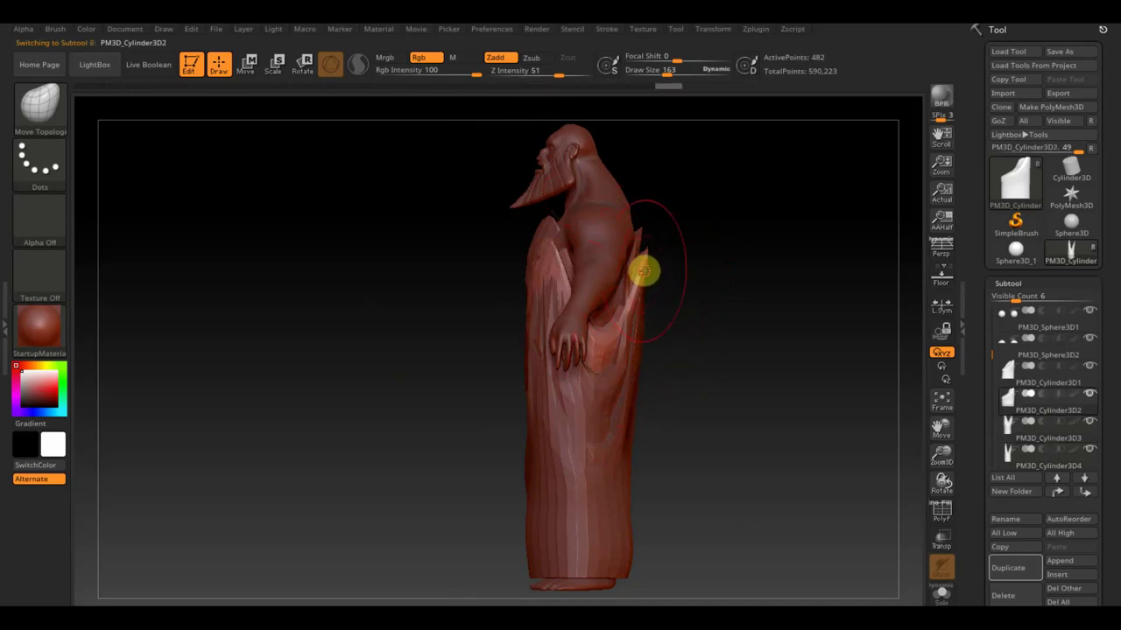
left_click(533, 226, "alt")
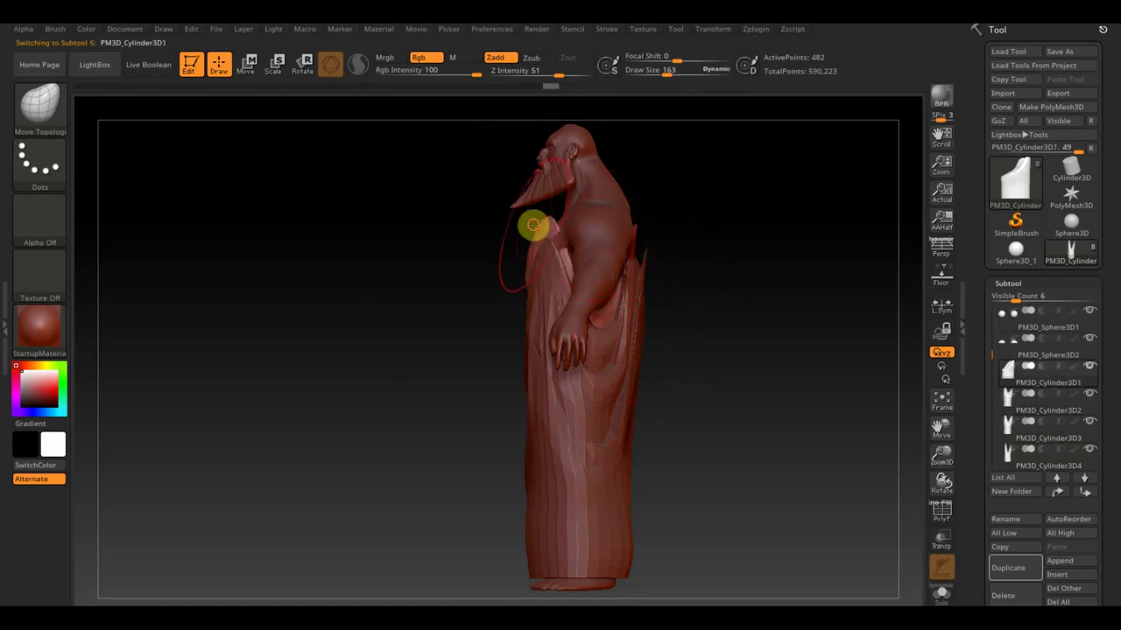
mouse_move(705, 276)
left_mouse_down()
mouse_move(758, 306)
mouse_move(745, 327)
left_mouse_up()
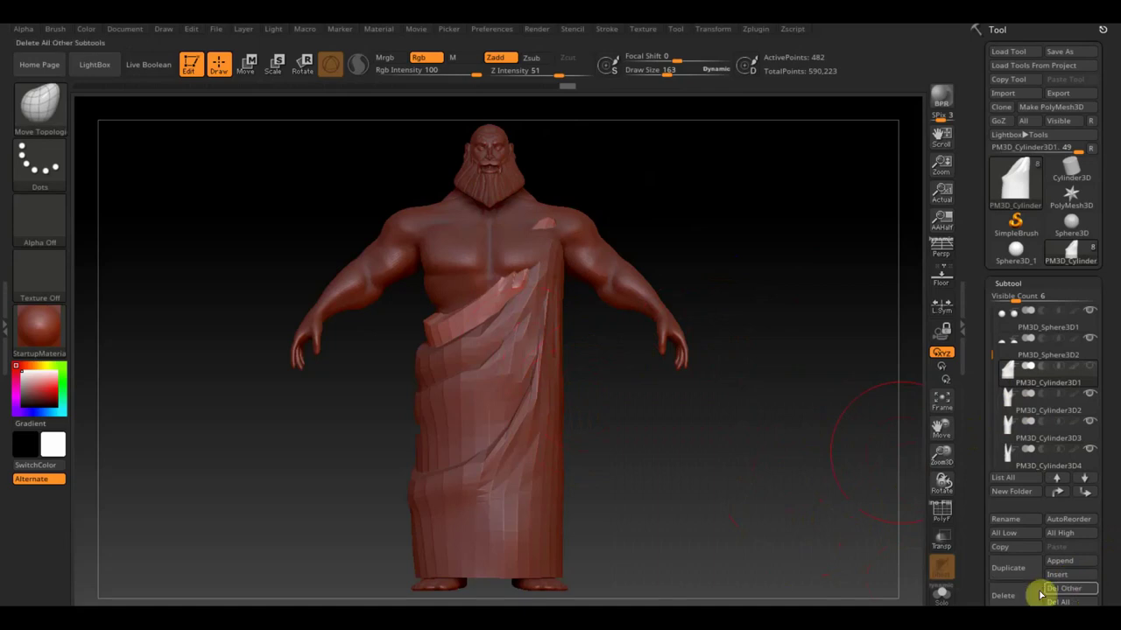
MergeDown each drape panel into PM3D_Cylinder3D1, confirming each merge, then review front-on
left_click_drag(1103, 570, 1115, 473)
left_click(1009, 486)
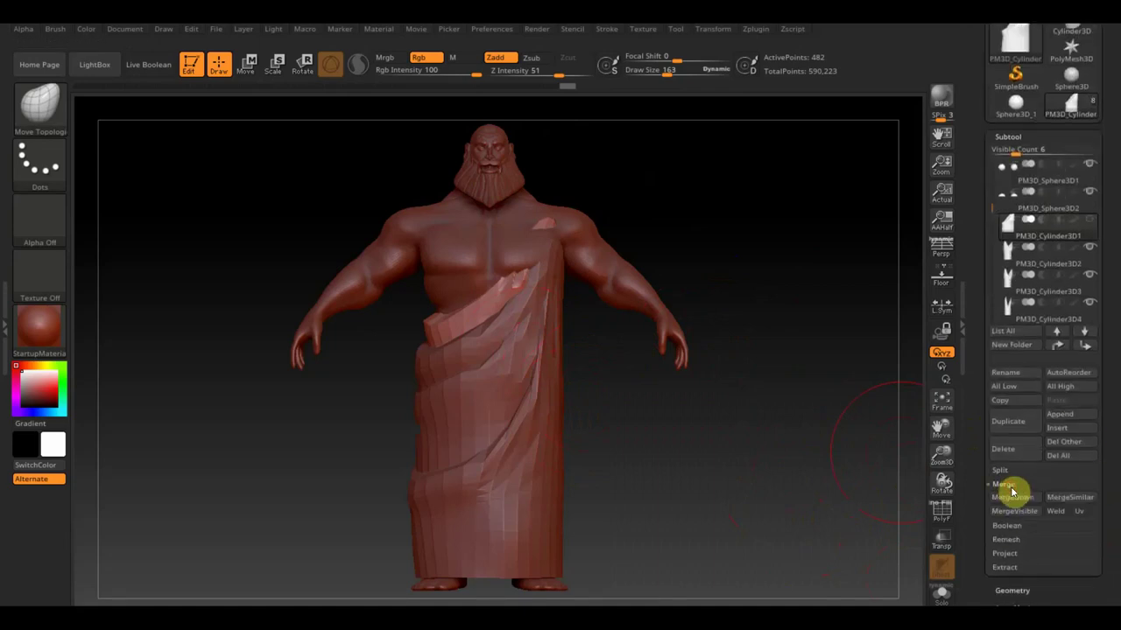
left_click(1026, 498)
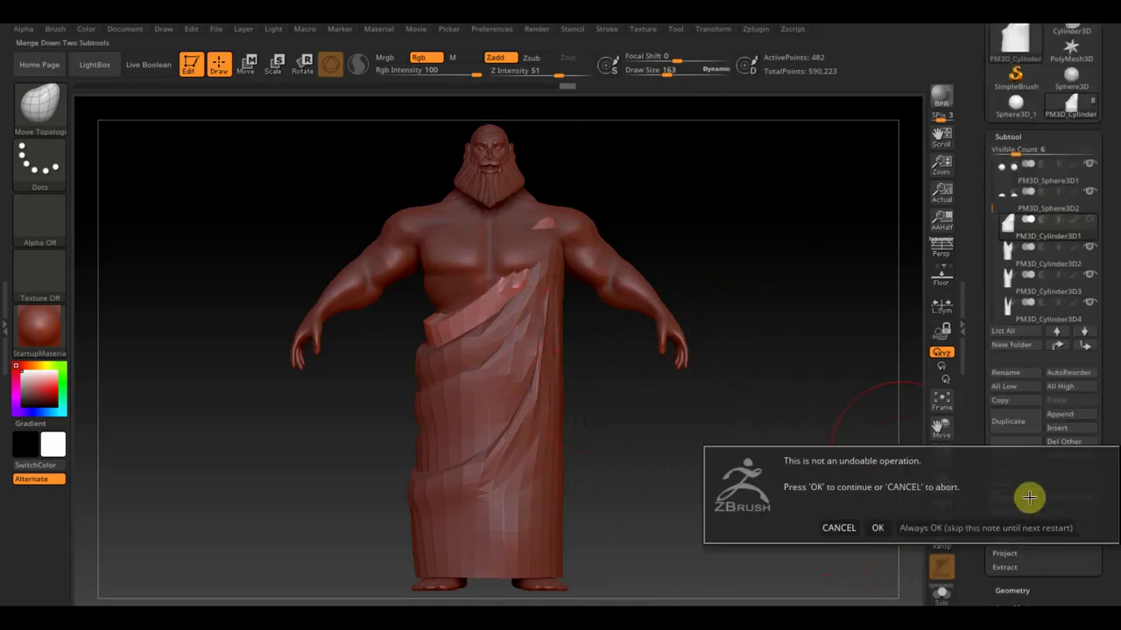
left_click(881, 528)
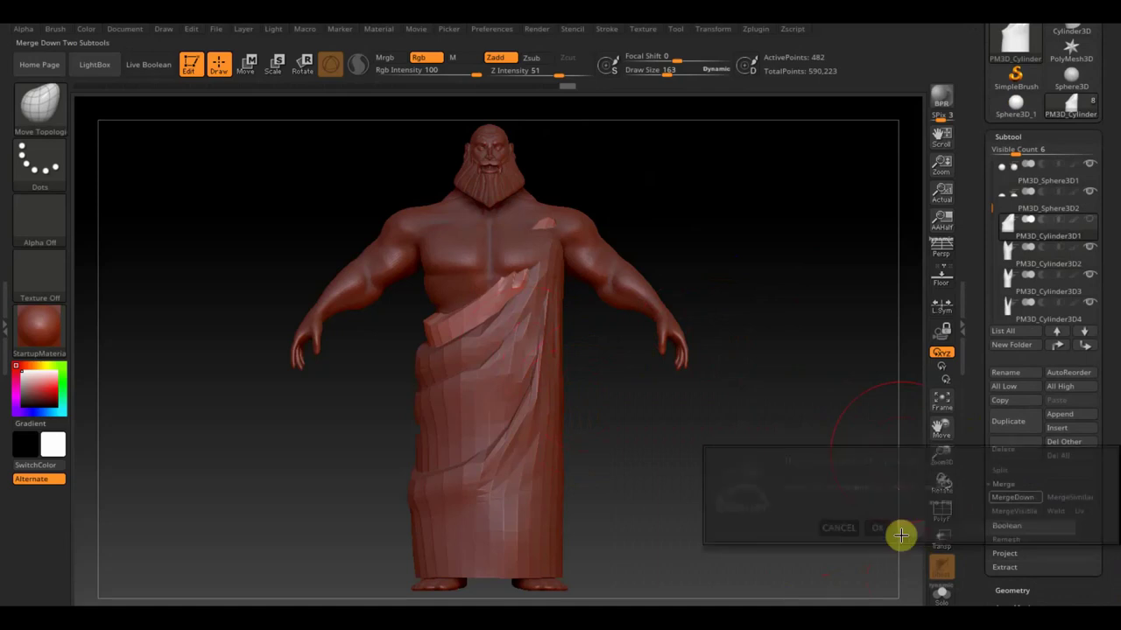
left_click(1021, 503)
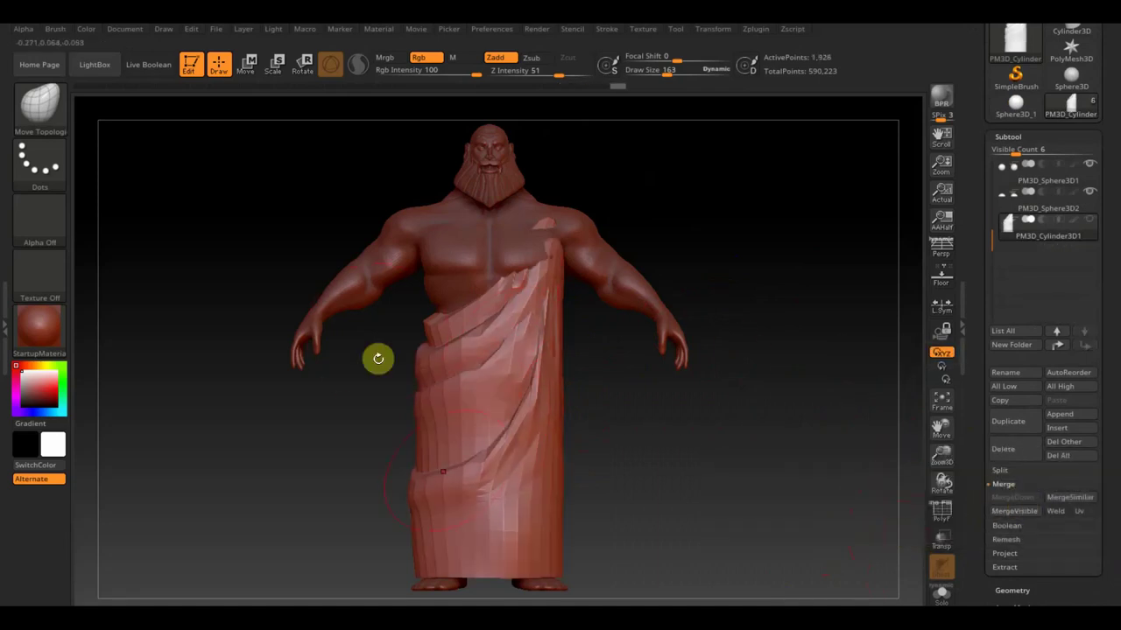
left_click_drag(622, 395, 644, 382)
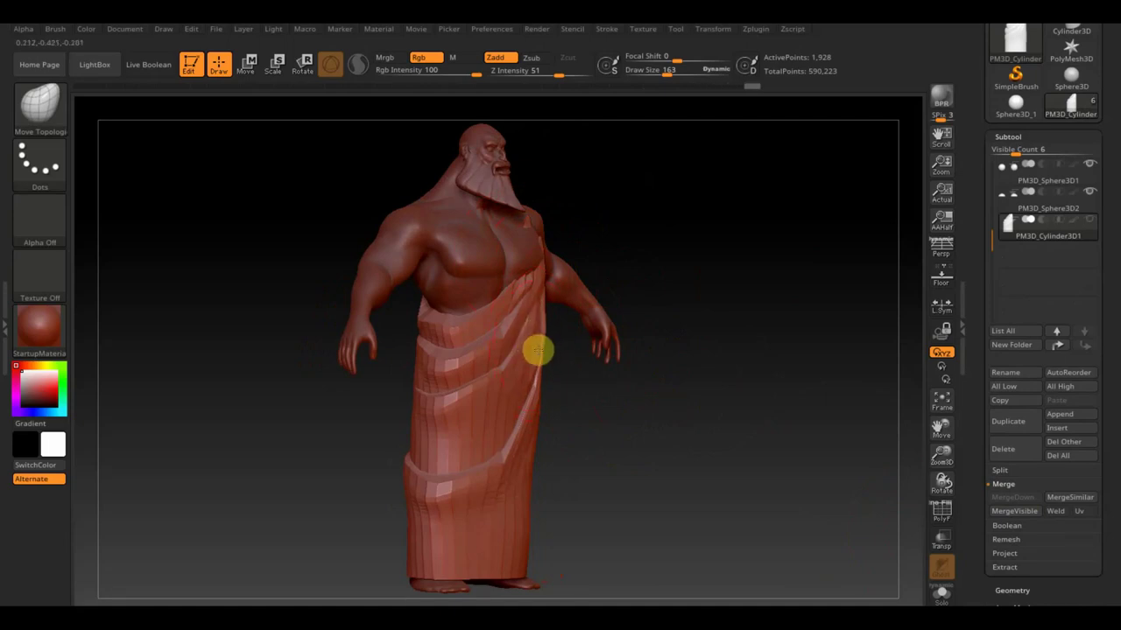
left_click_drag(603, 400, 525, 418)
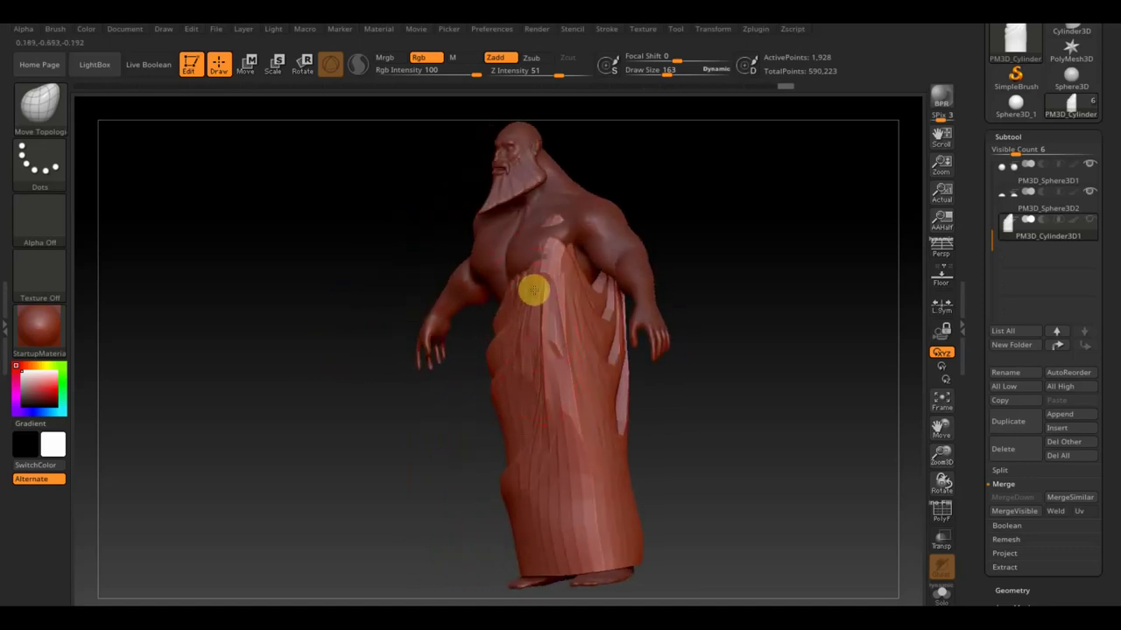
mouse_move(713, 432)
left_mouse_down()
mouse_move(768, 435)
mouse_move(758, 444)
left_mouse_up()
Apply Mirror And Weld to the merged drape, then undo it
left_click(1012, 591)
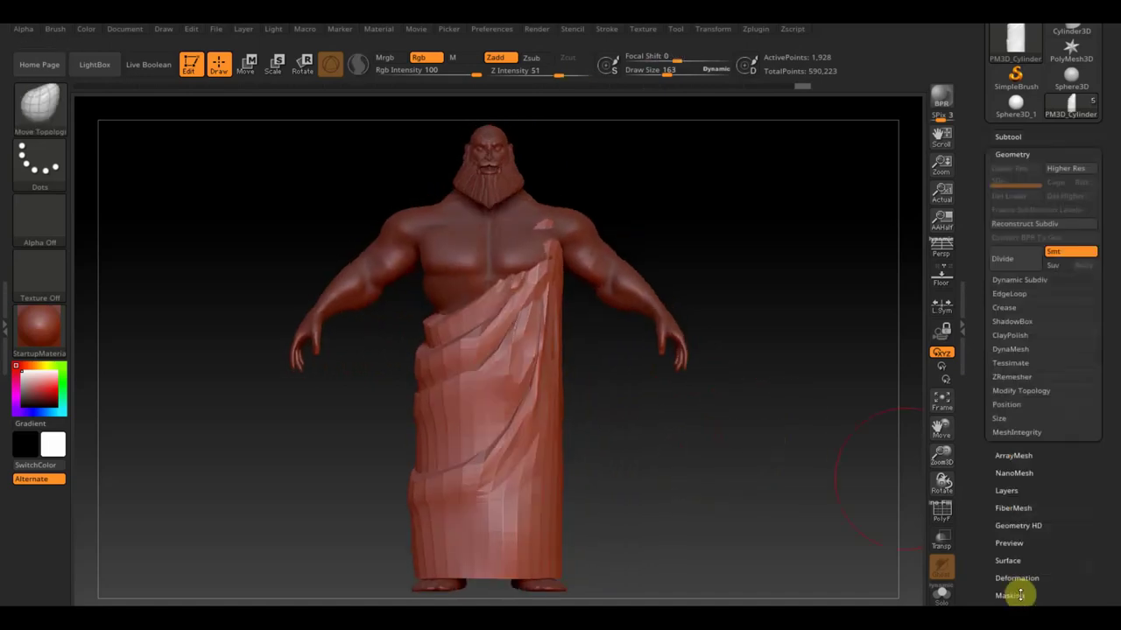
left_click(1023, 392)
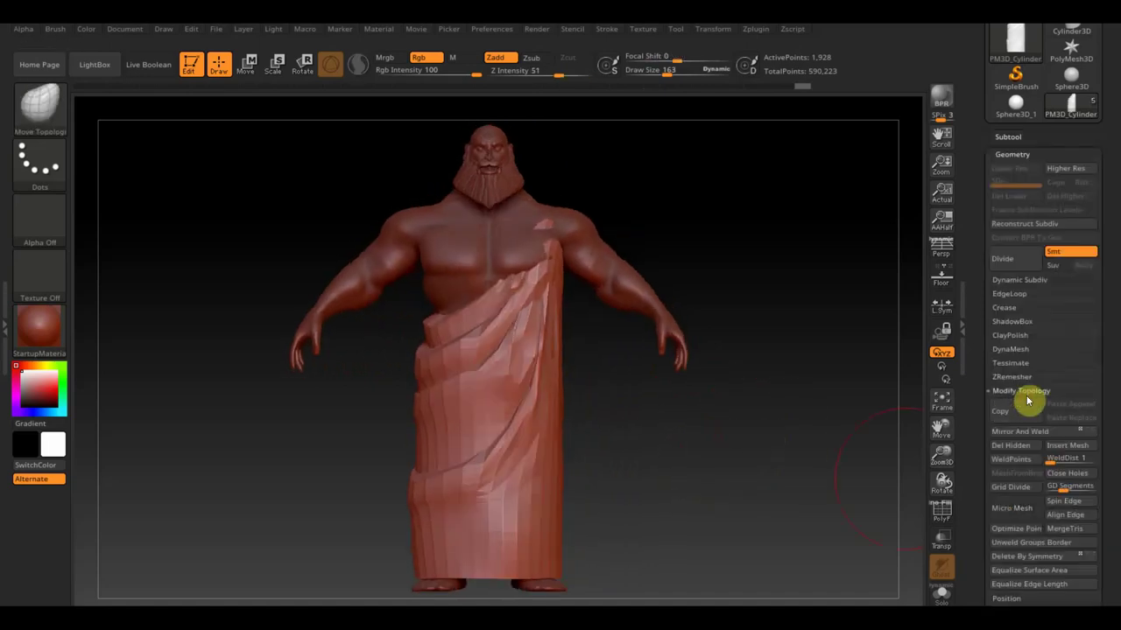
left_click(1092, 432)
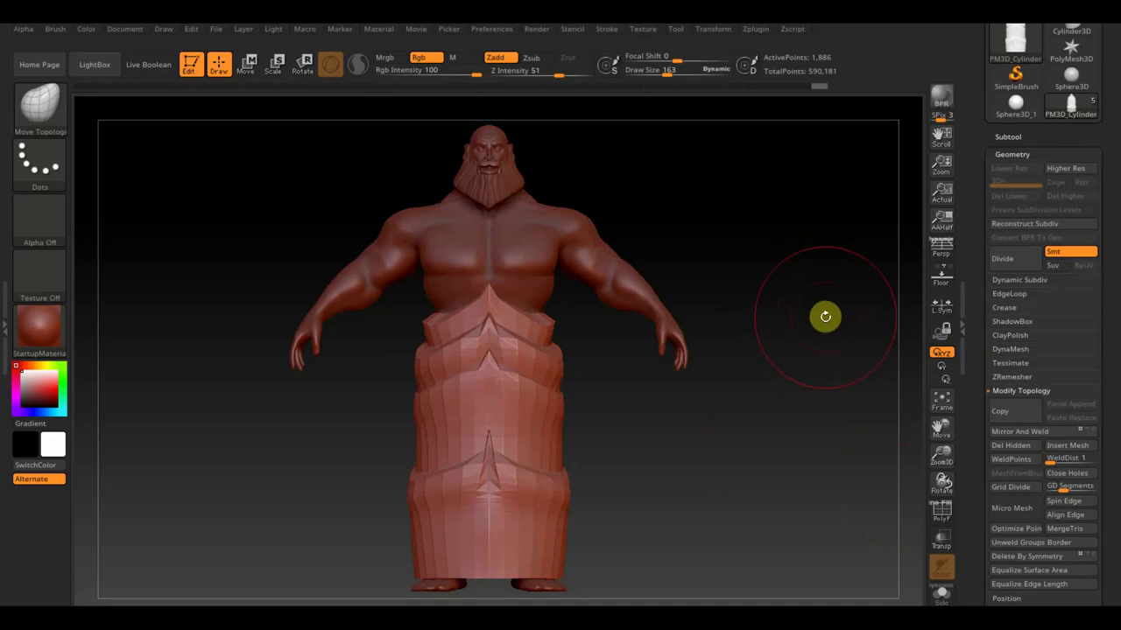
key("ctrl+z")
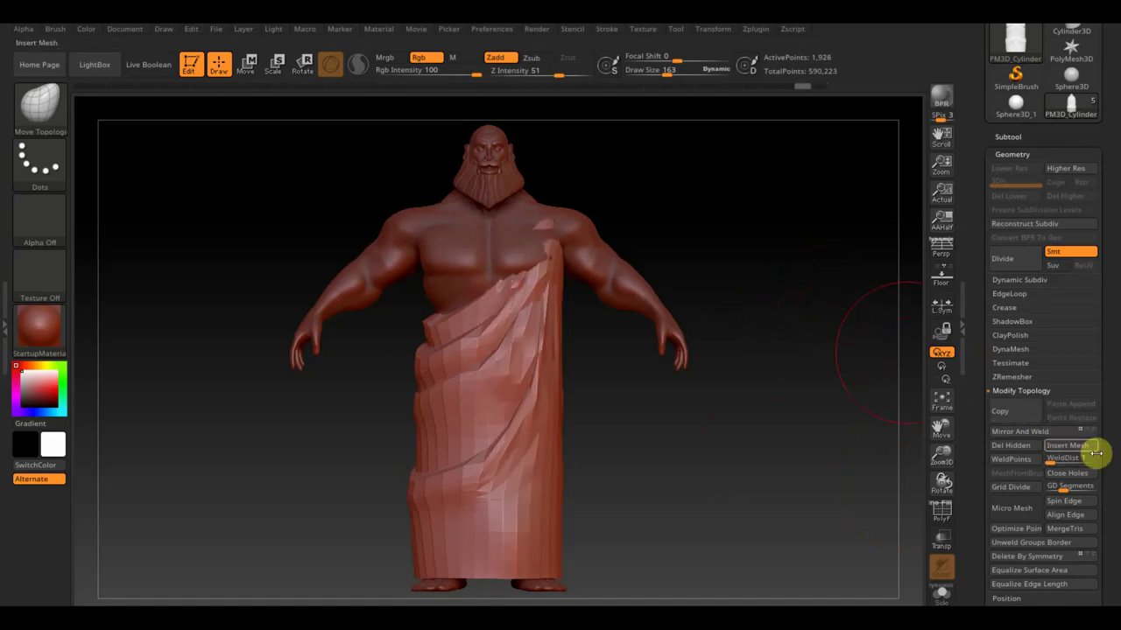
Orbit to inspect the drape's back, three-quarter and side profile
left_click(1031, 434)
left_click_drag(741, 485, 820, 497)
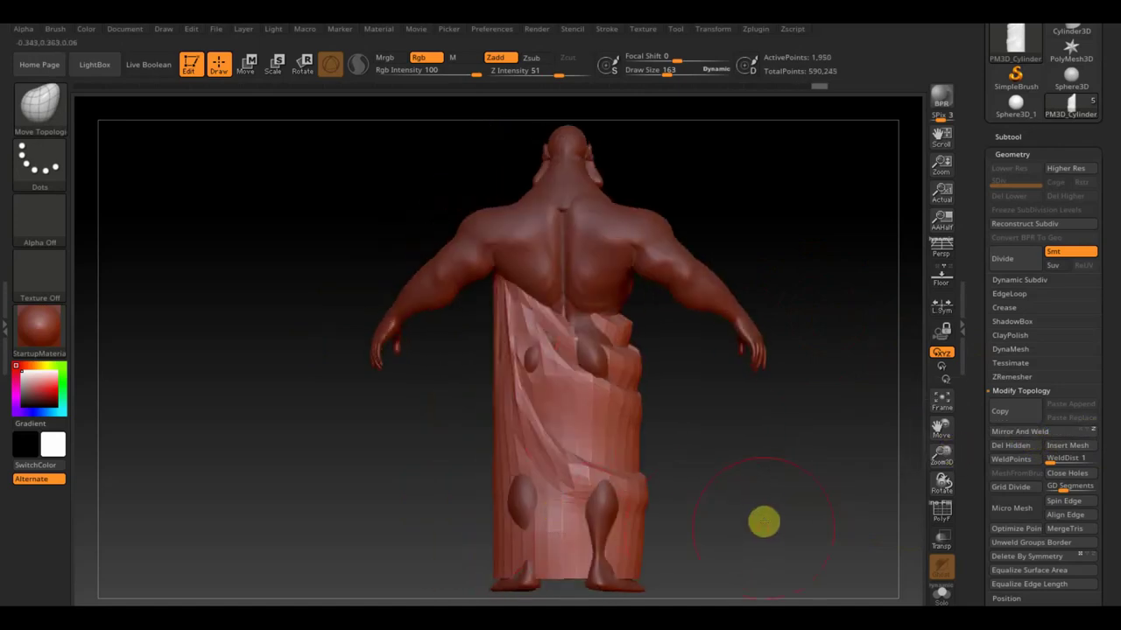
left_click_drag(762, 523, 728, 530)
mouse_move(813, 532)
left_mouse_down()
mouse_move(756, 533)
mouse_move(773, 508)
left_mouse_up()
Nudge the drape slightly in depth and scale it along X to about 0.96
left_click(247, 63)
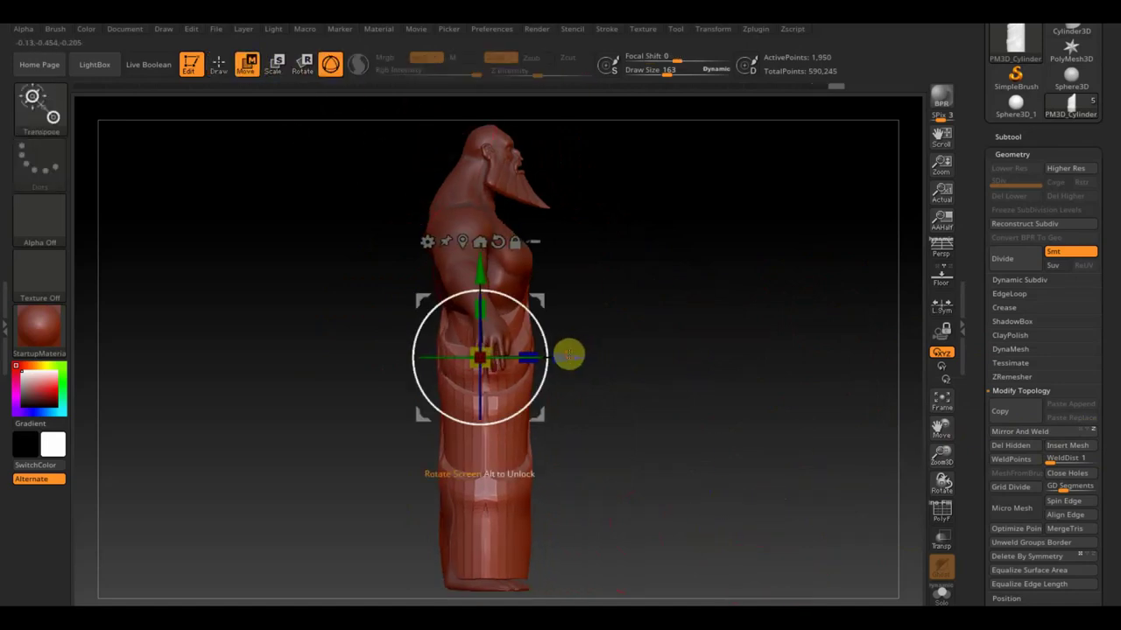
left_click_drag(532, 352, 566, 364)
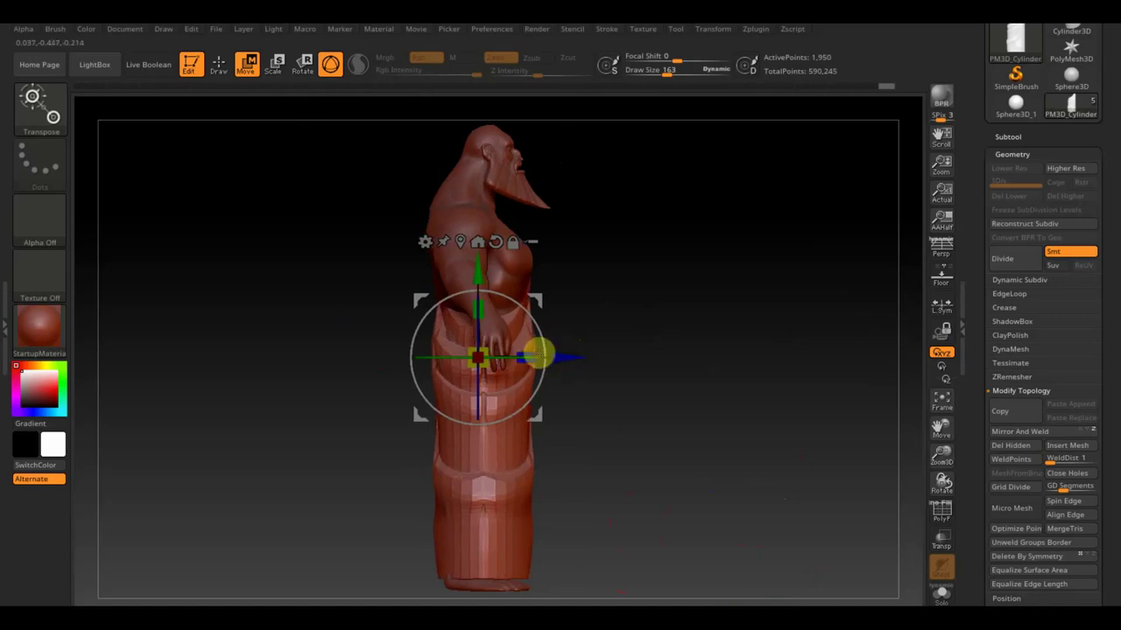
mouse_move(633, 408)
left_mouse_down()
mouse_move(708, 414)
mouse_move(663, 408)
left_mouse_up()
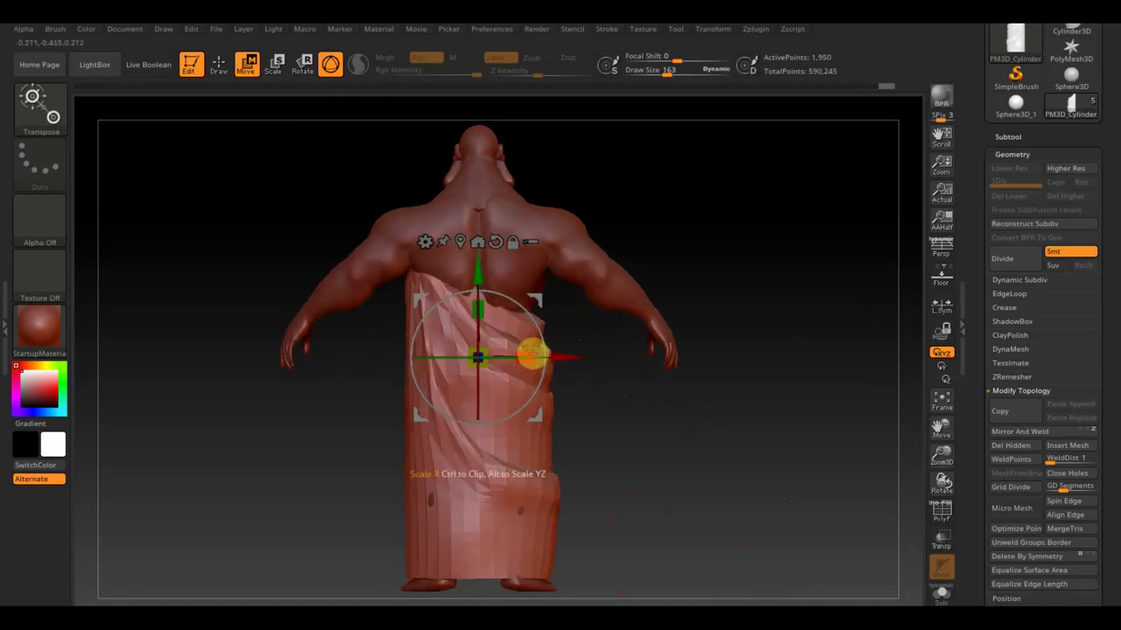
left_click_drag(533, 354, 526, 353)
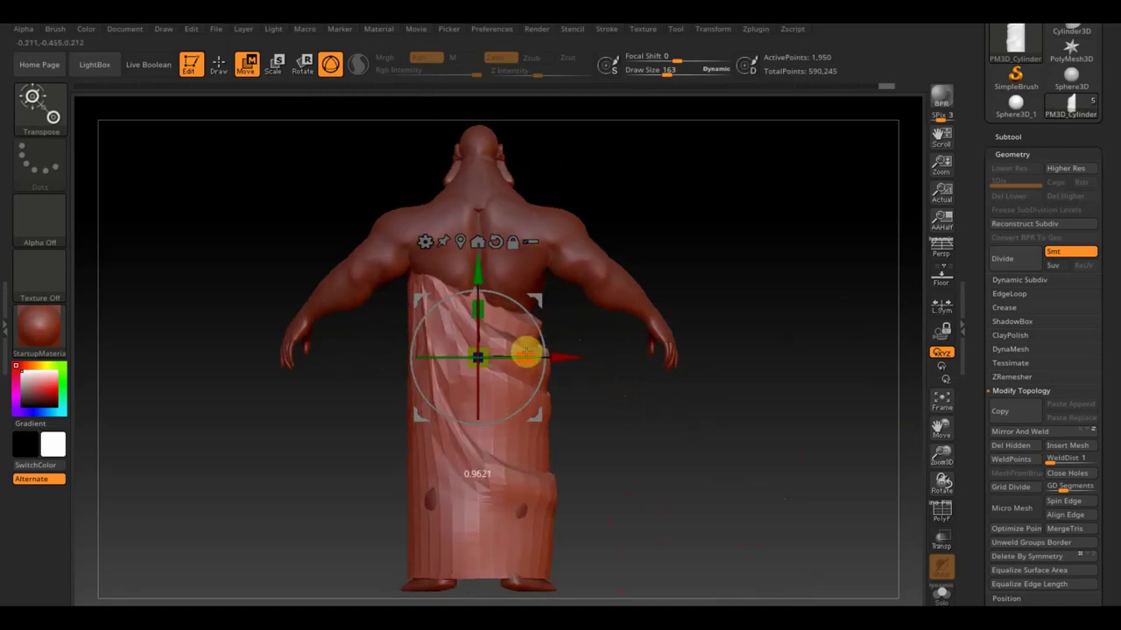
mouse_move(610, 397)
left_mouse_down()
mouse_move(675, 438)
mouse_move(756, 443)
mouse_move(675, 440)
mouse_move(796, 460)
mouse_move(759, 456)
left_mouse_up()
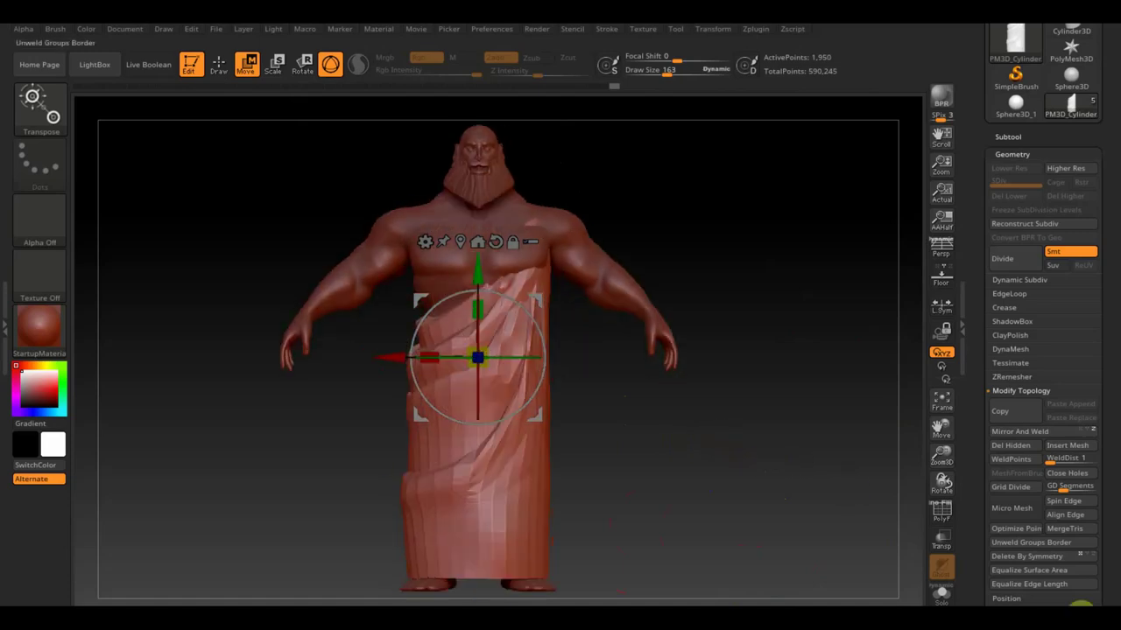
left_click(219, 65)
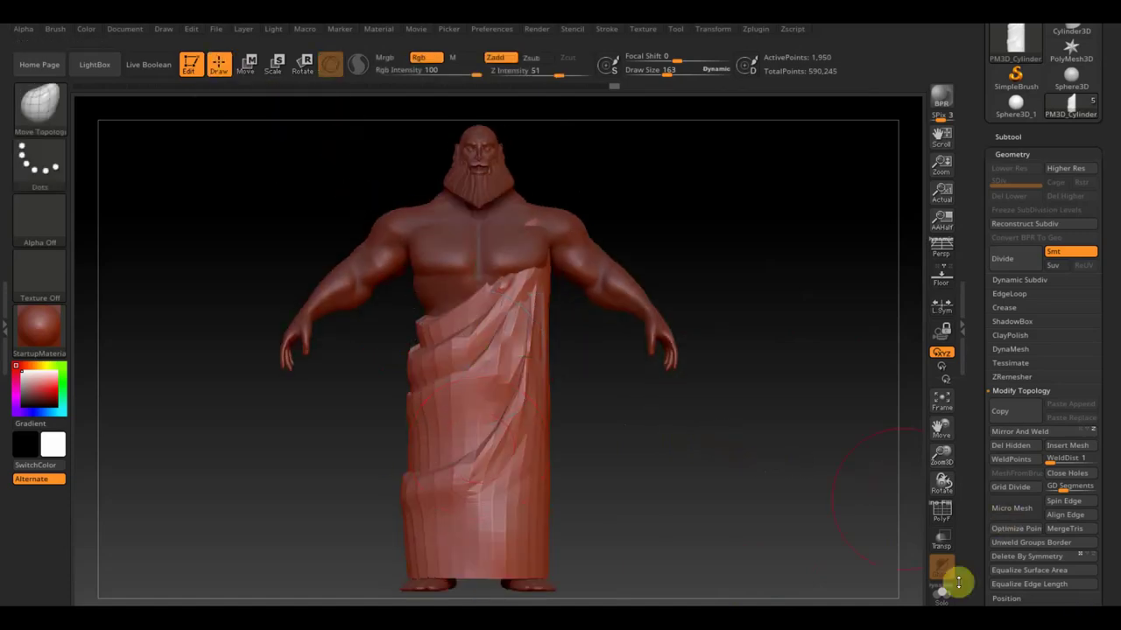
left_click_drag(718, 447, 680, 491)
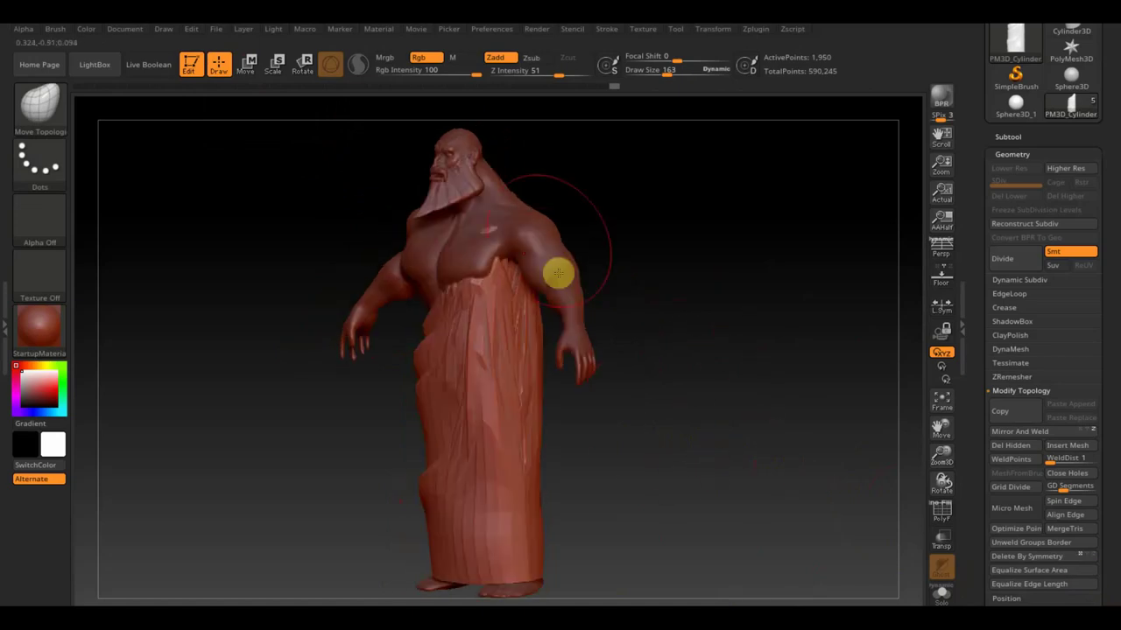
left_click(1006, 136)
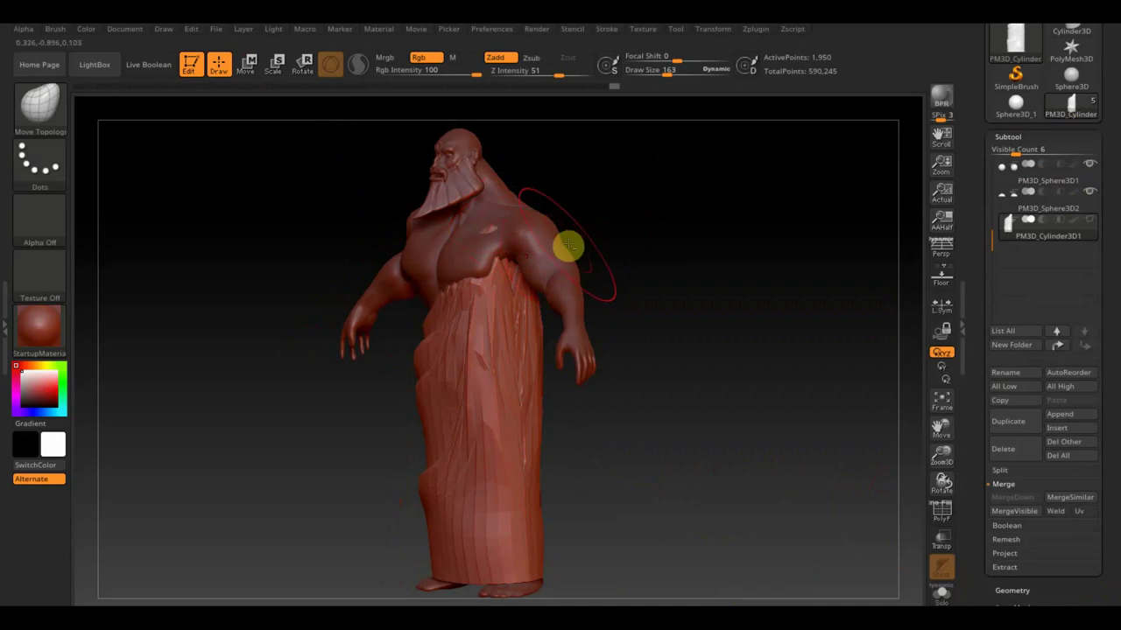
left_click(560, 248, "alt")
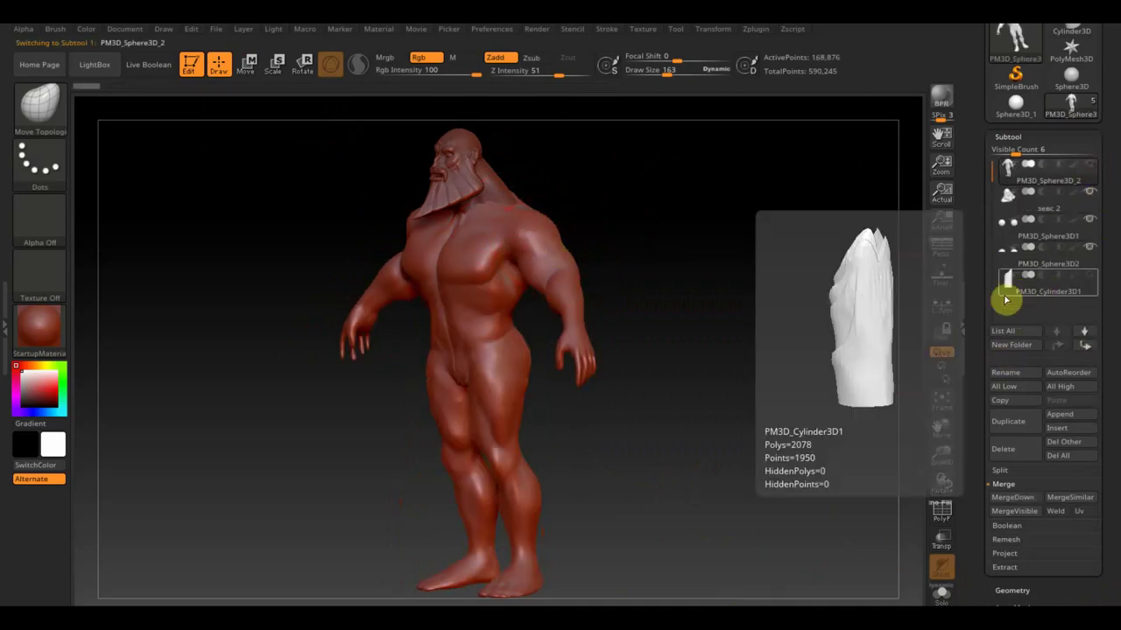
mouse_move(1048, 180)
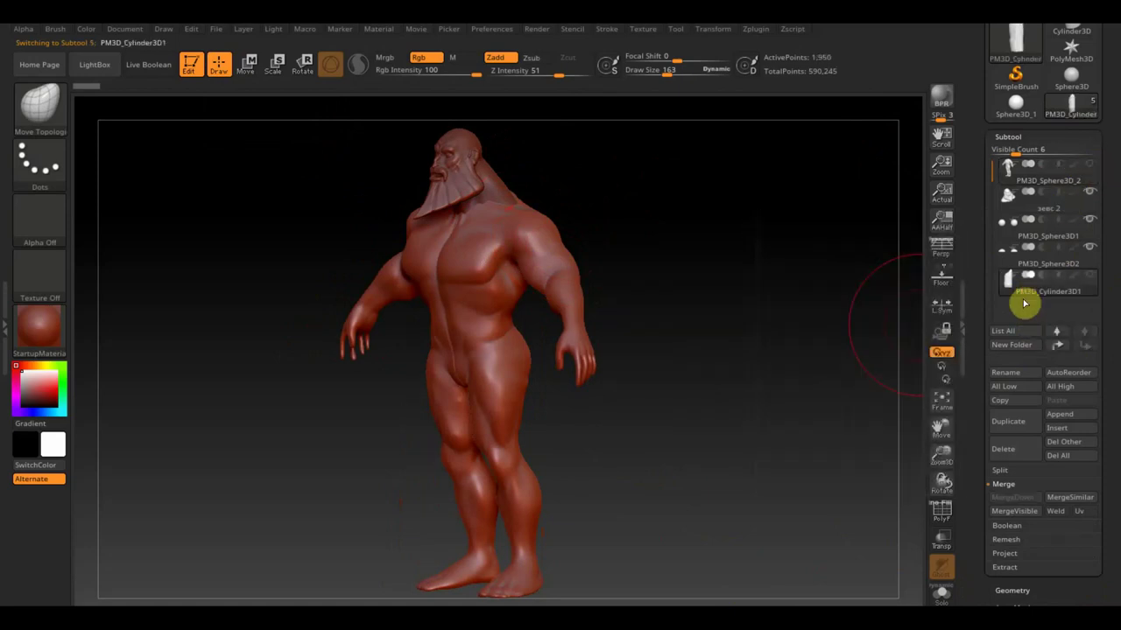
left_click(1026, 289)
mouse_move(804, 414)
left_mouse_down()
mouse_move(784, 382)
mouse_move(765, 418)
left_mouse_up()
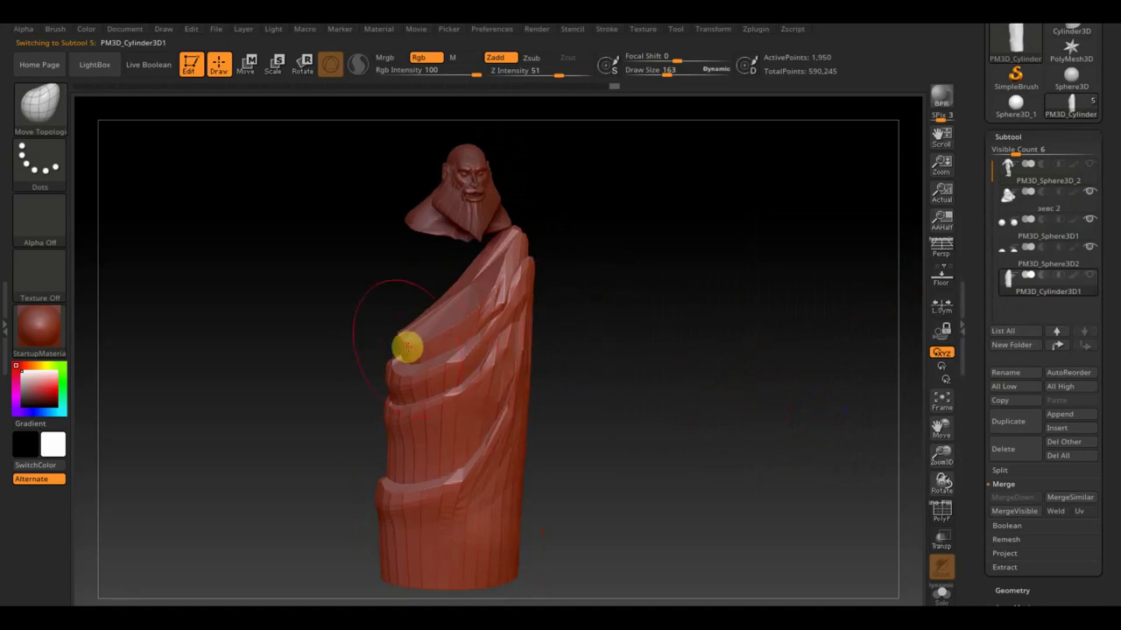
left_click_drag(543, 337, 553, 300)
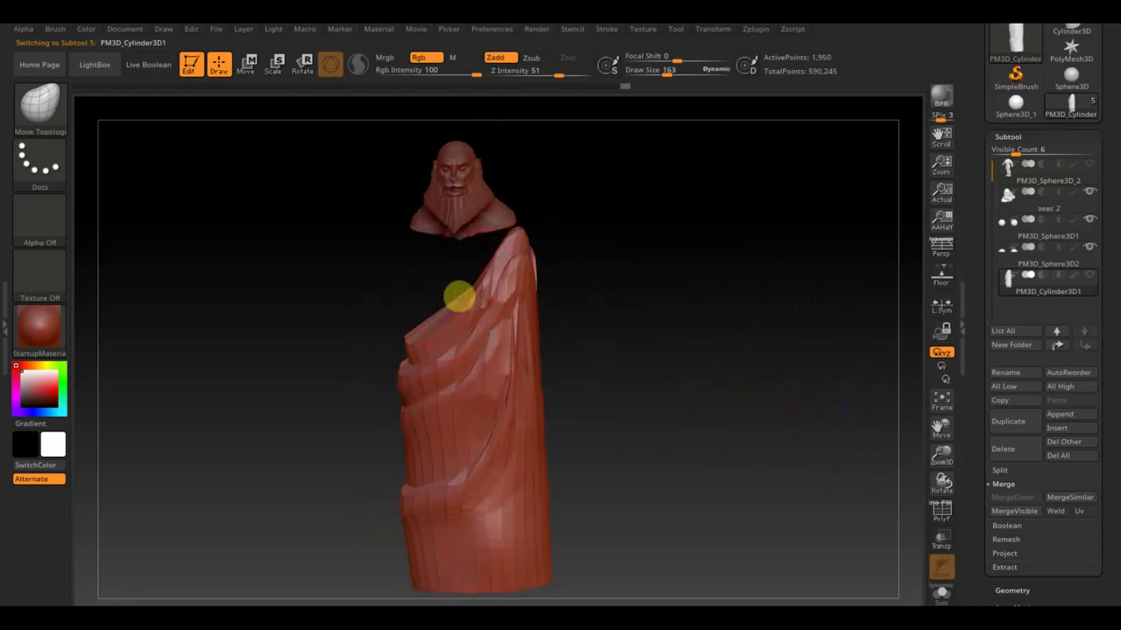
mouse_move(460, 304)
left_mouse_down()
mouse_move(560, 313)
mouse_move(513, 317)
mouse_move(472, 273)
mouse_move(438, 181)
mouse_move(443, 145)
mouse_move(456, 243)
left_mouse_up()
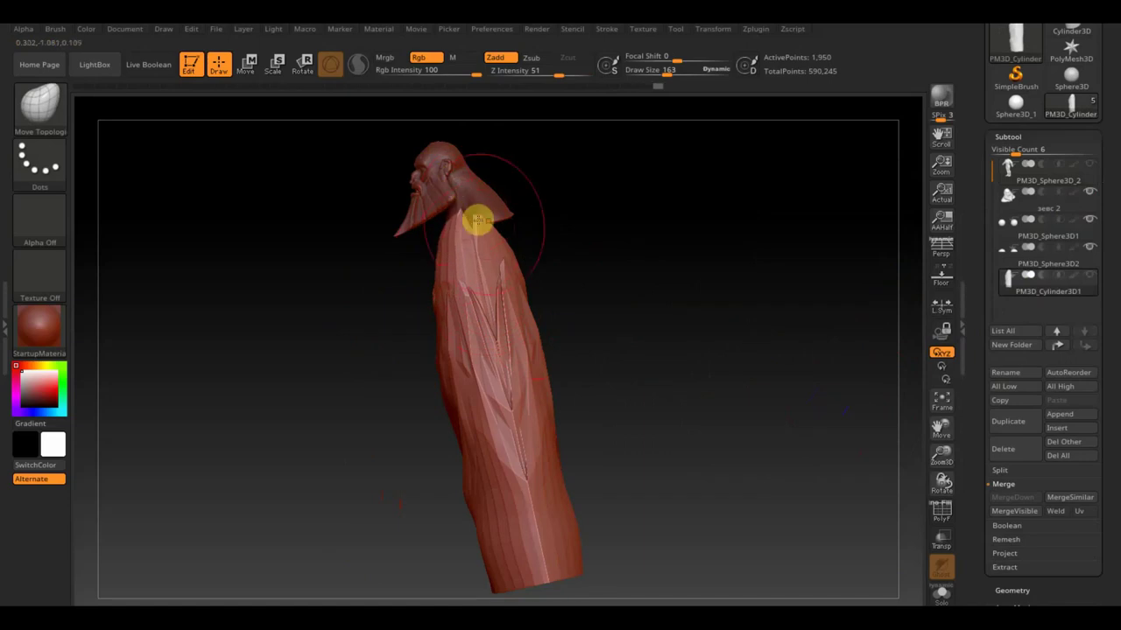
mouse_move(626, 286)
left_mouse_down()
mouse_move(570, 306)
mouse_move(625, 251)
mouse_move(659, 298)
mouse_move(630, 282)
left_mouse_up()
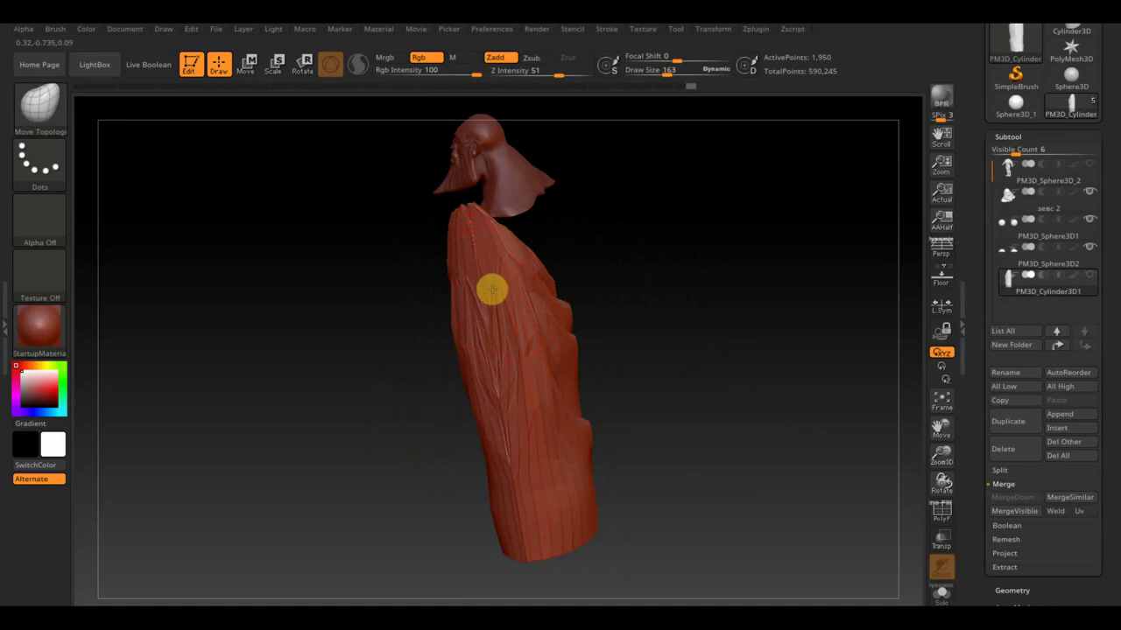
left_click_drag(613, 293, 596, 275)
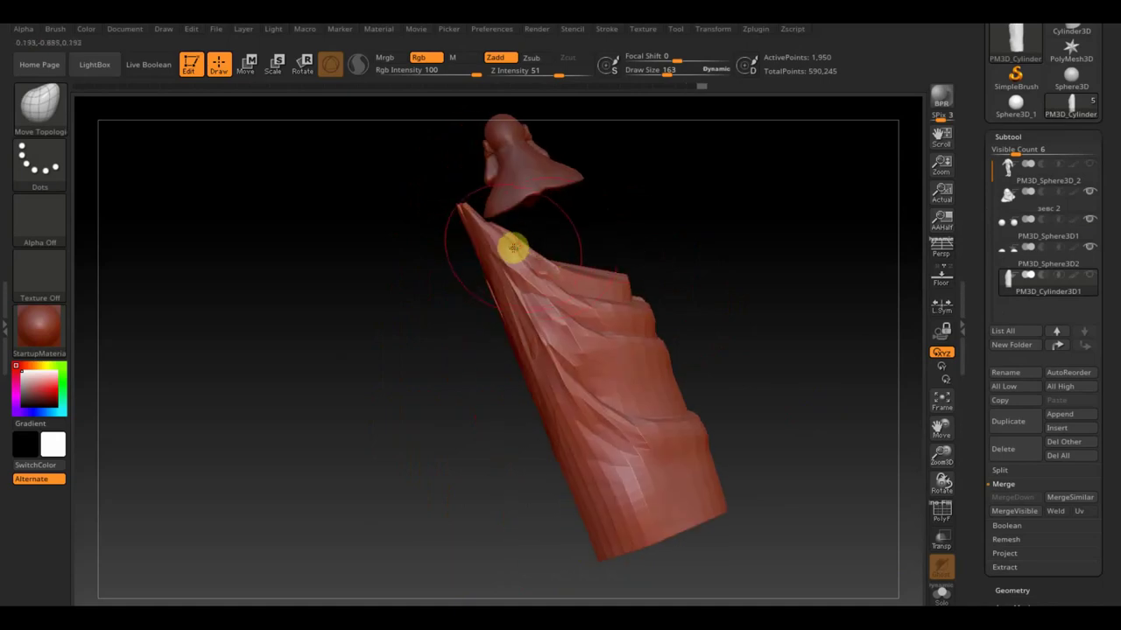
mouse_move(648, 229)
left_mouse_down()
mouse_move(660, 233)
mouse_move(678, 212)
mouse_move(660, 245)
mouse_move(719, 244)
mouse_move(695, 254)
left_mouse_up()
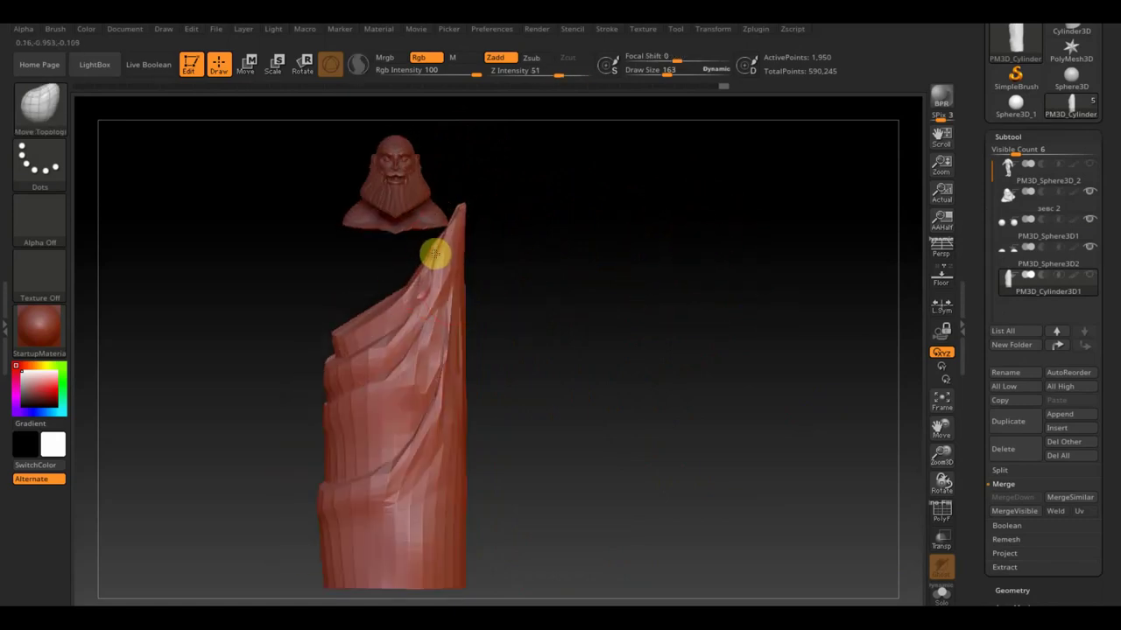
mouse_move(490, 214)
left_mouse_down()
mouse_move(513, 222)
mouse_move(517, 313)
mouse_move(456, 232)
left_mouse_up()
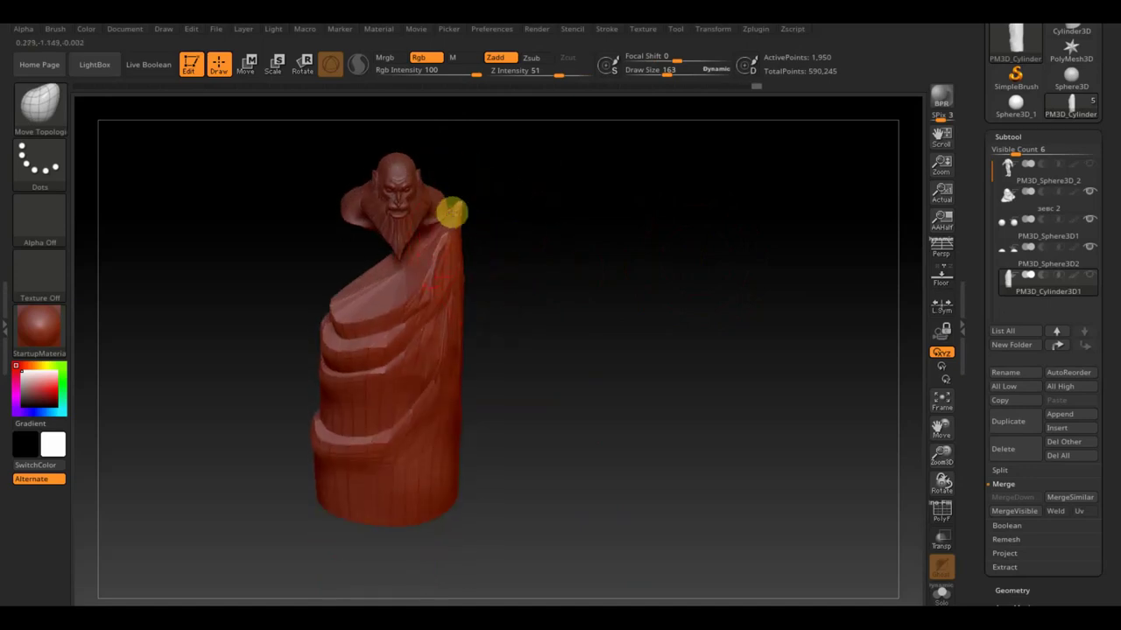
mouse_move(452, 211)
left_mouse_down()
mouse_move(590, 225)
mouse_move(611, 271)
left_mouse_up()
mouse_move(638, 370)
left_mouse_down()
mouse_move(634, 379)
mouse_move(670, 318)
left_mouse_up()
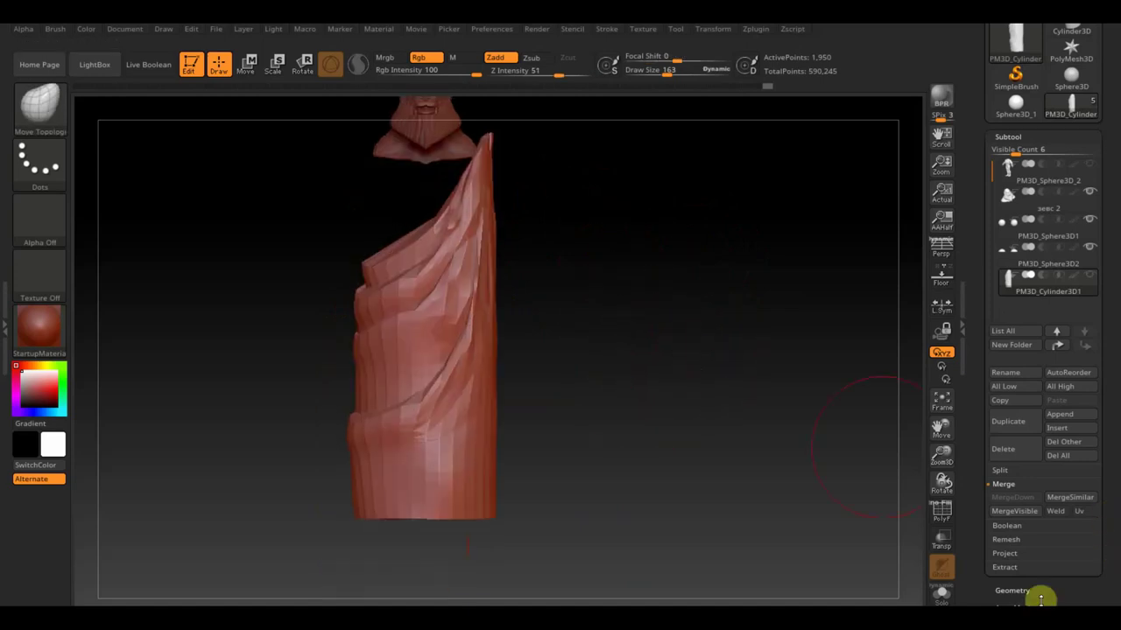
Trial DynaMesh at 1136 and undo, freeze subdivision levels, then DynaMesh at resolution 832
left_click(1040, 591)
left_click_drag(1053, 572, 1050, 369)
left_click(1024, 350)
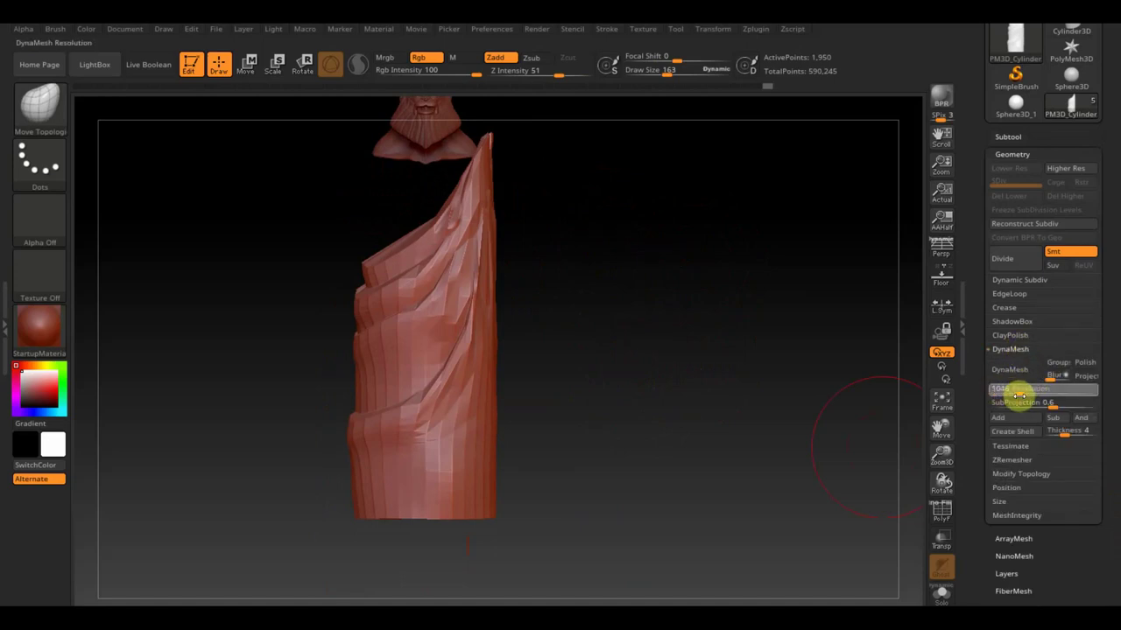
left_click_drag(1020, 396, 1025, 384)
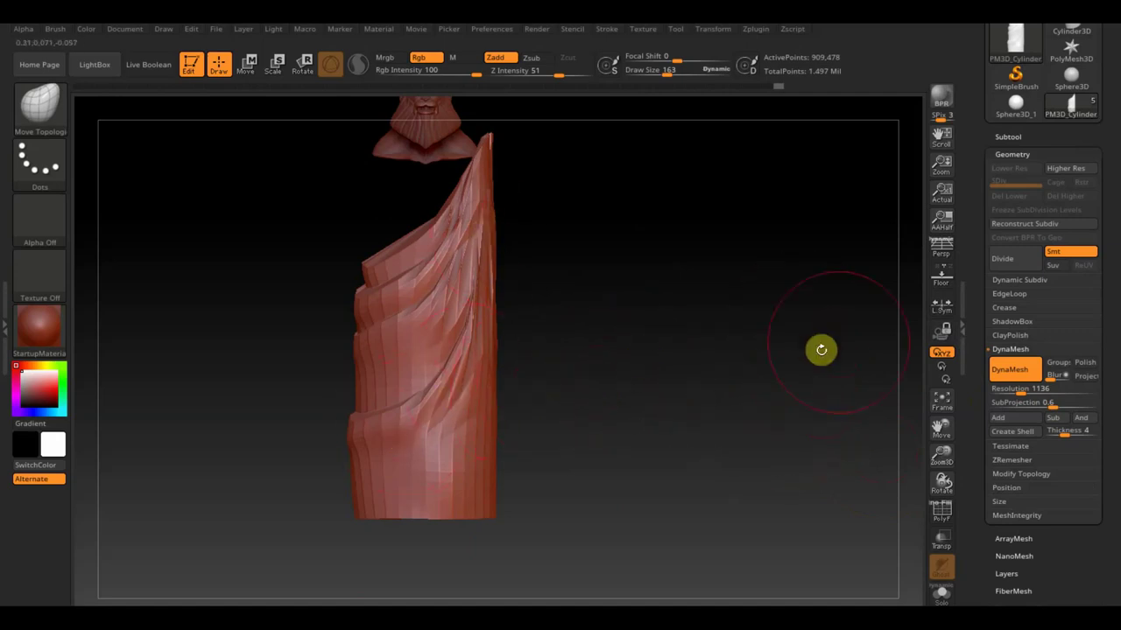
key("ctrl+z")
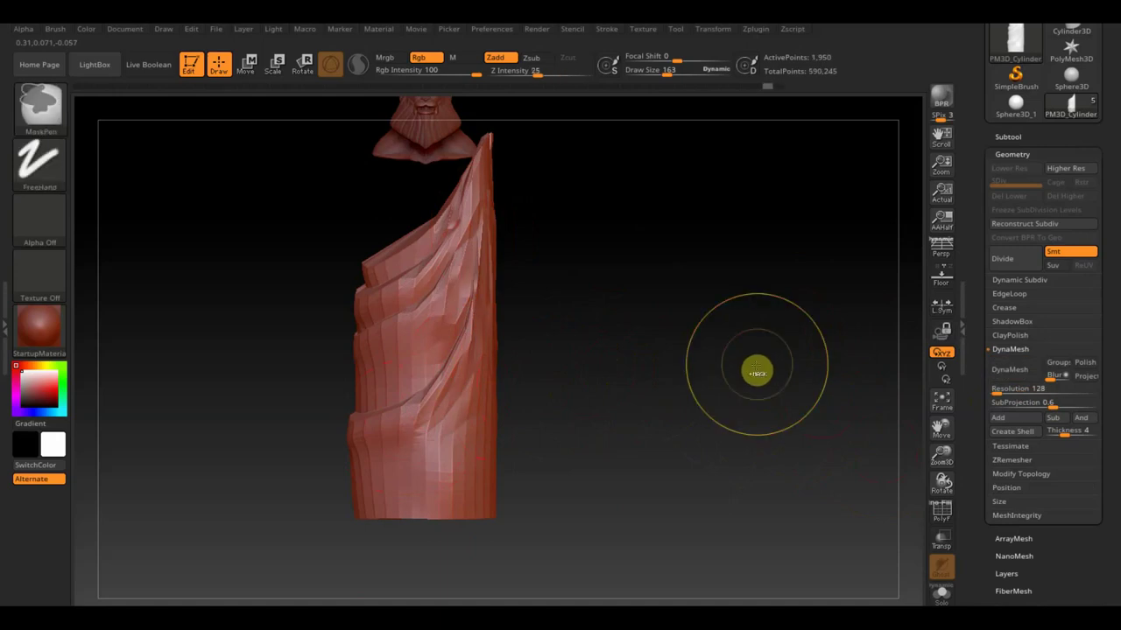
key("ctrl+z")
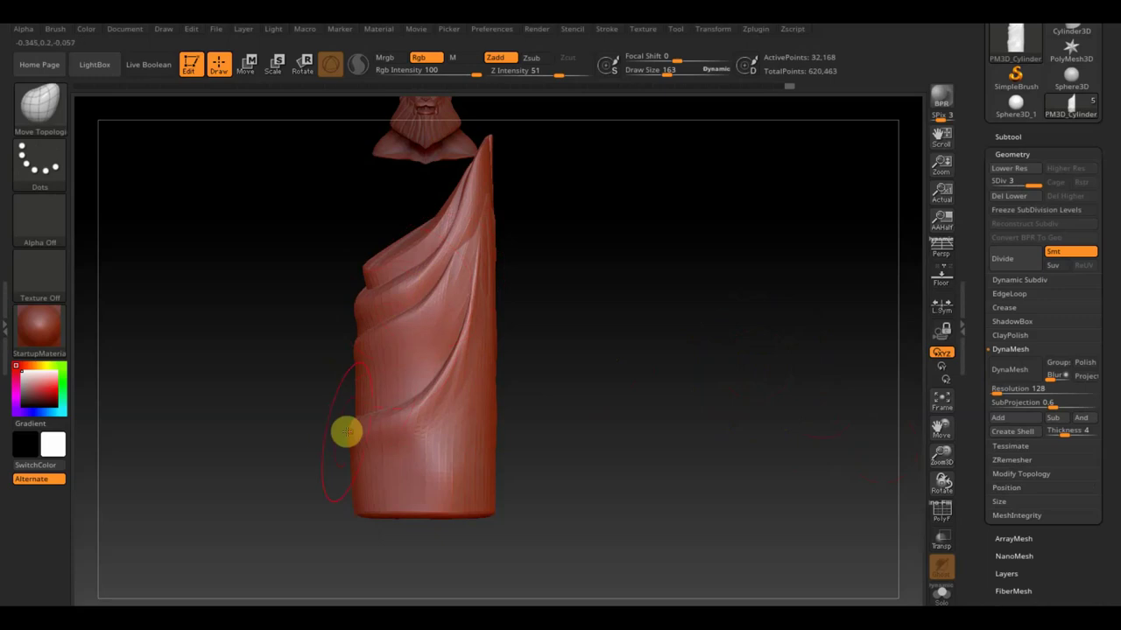
left_click(1013, 198)
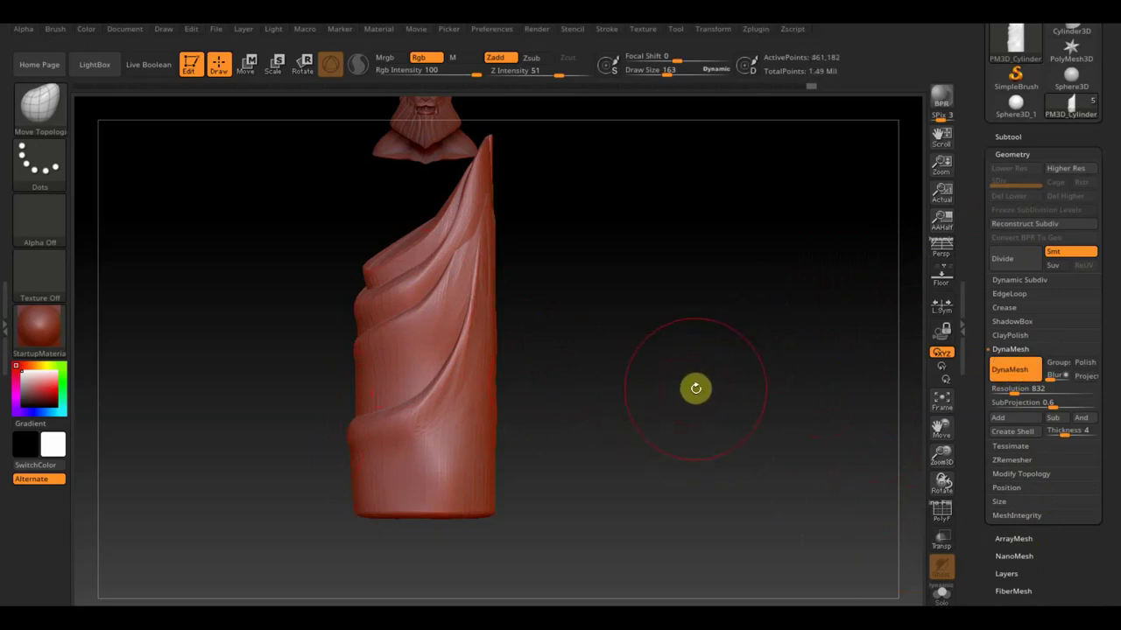
left_click_drag(695, 388, 714, 389, "shift")
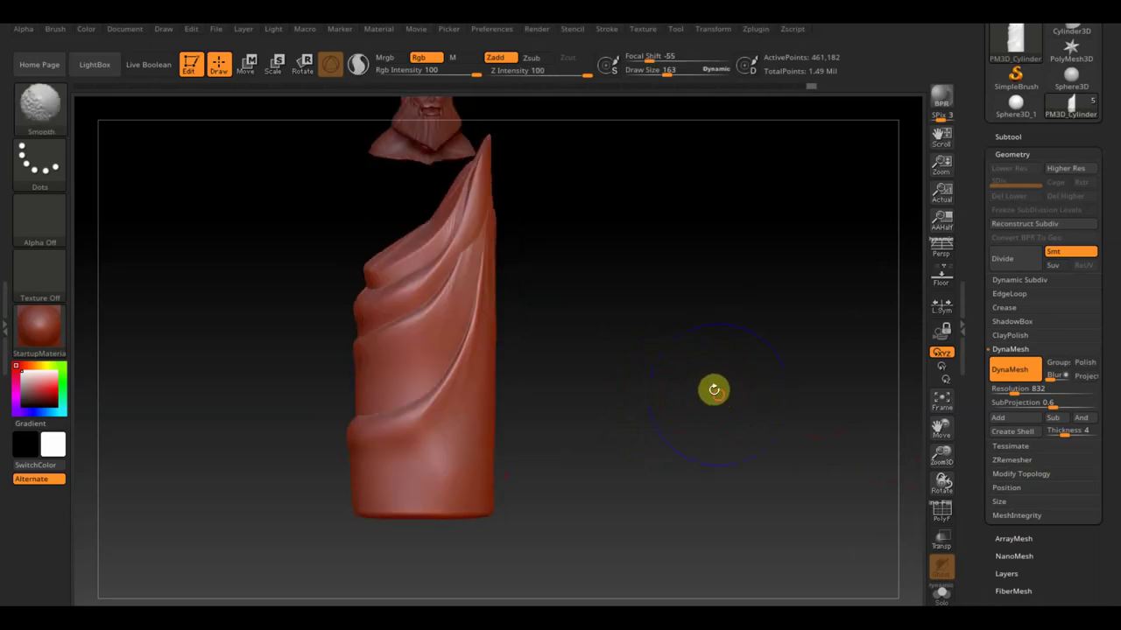
Switch to the ClayBuildup brush and reduce its draw size to 65
left_click(56, 107)
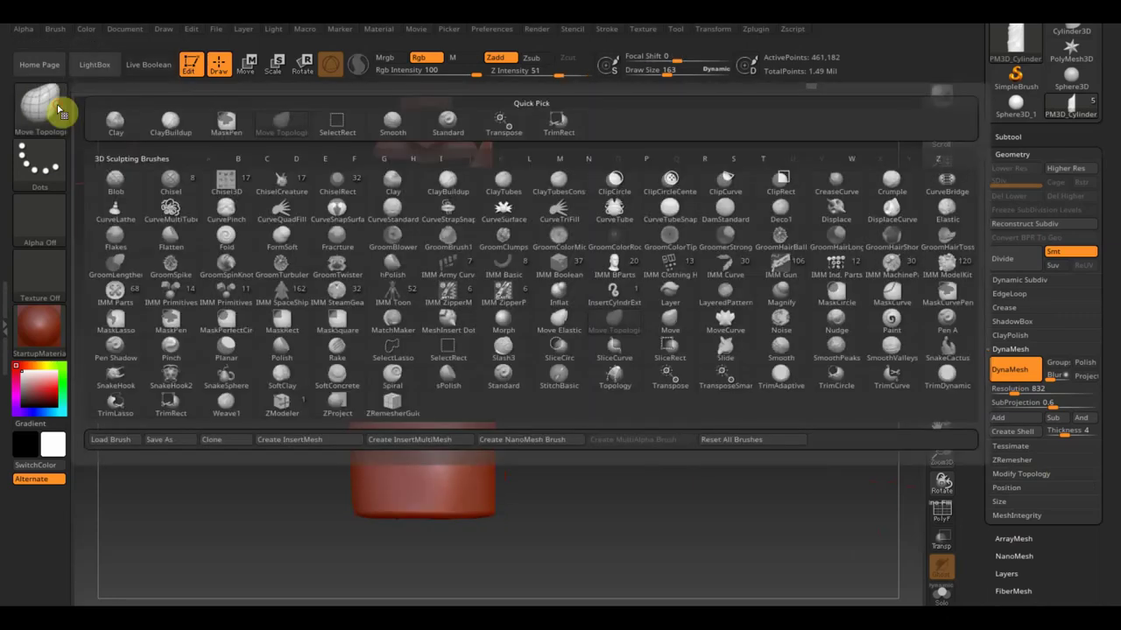
left_click(166, 125)
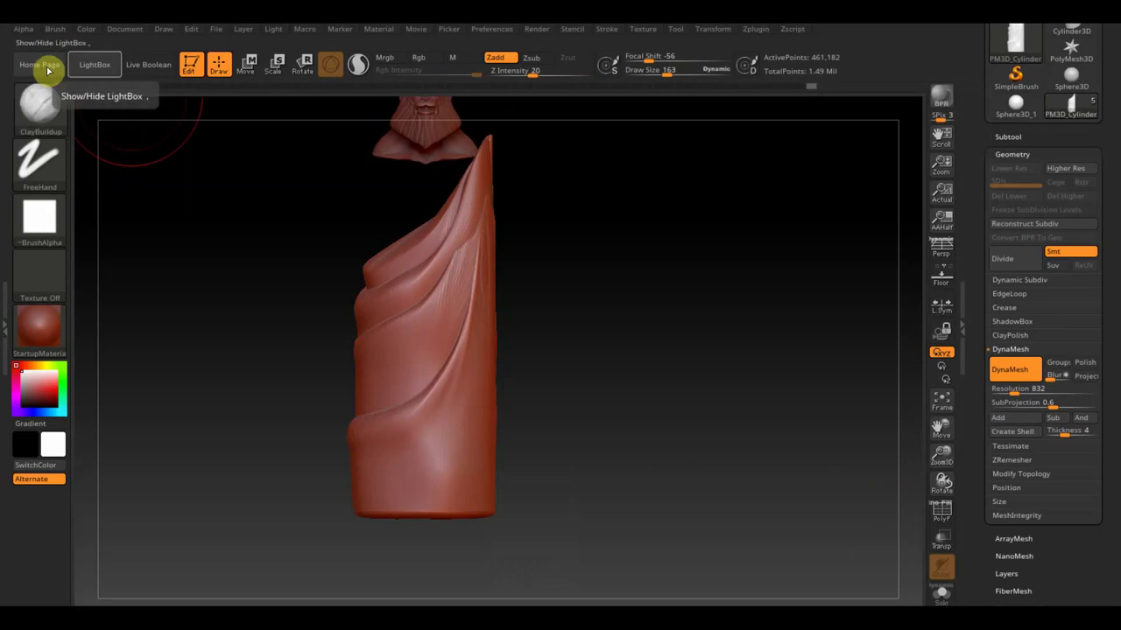
left_click(55, 29)
left_click_drag(148, 435, 164, 316)
left_click(98, 458)
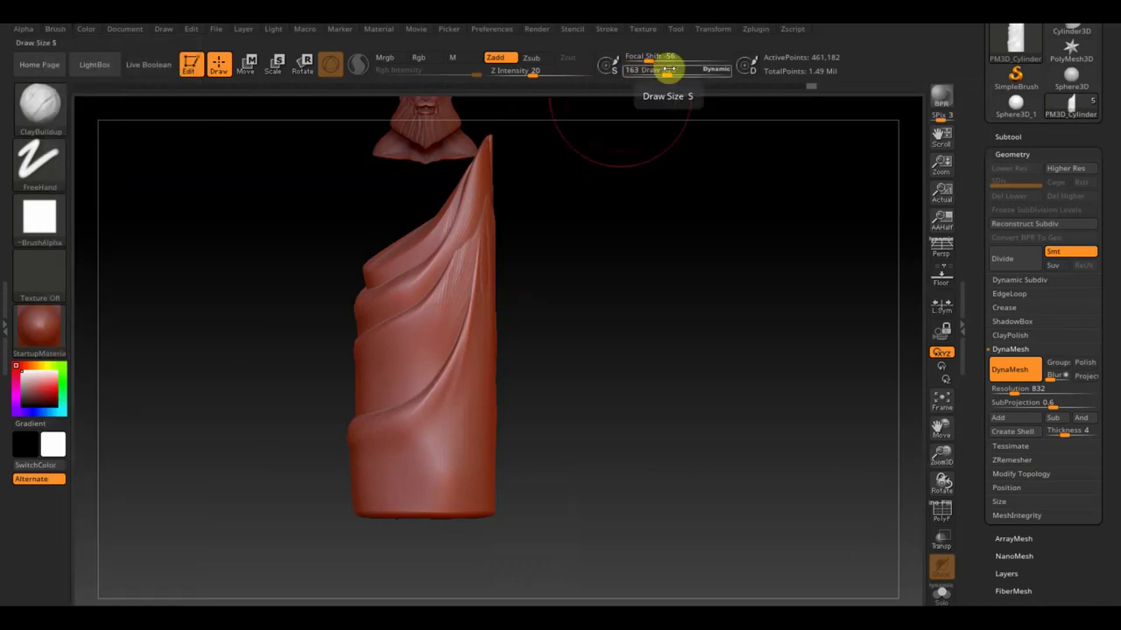
left_click_drag(667, 69, 651, 70)
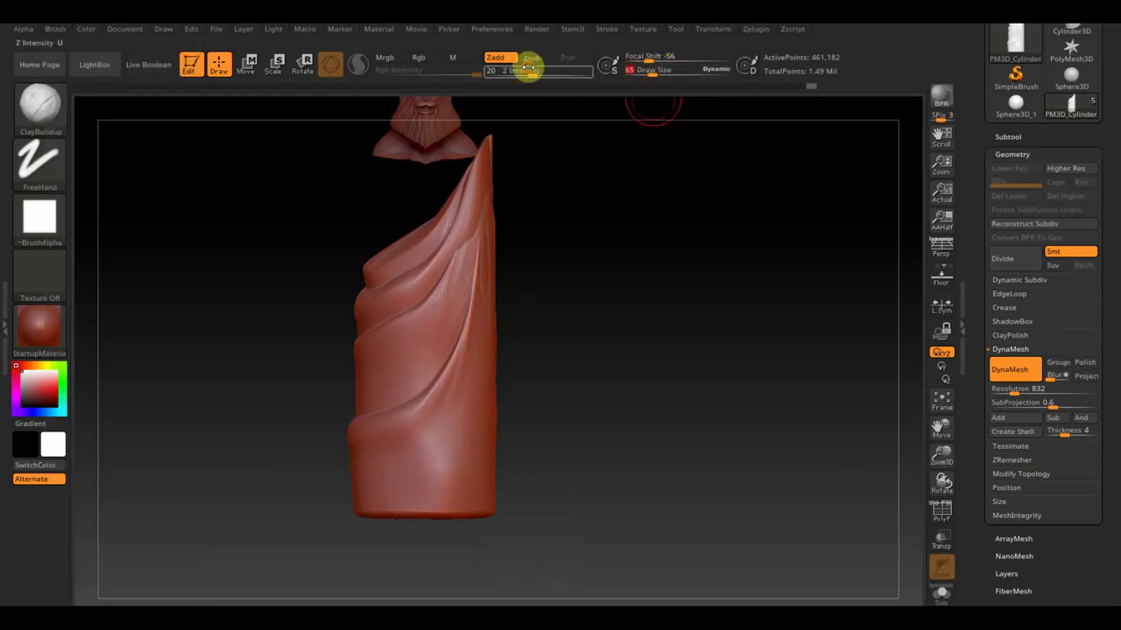
Lower Z Intensity to 2 and build up clay along the robe's right ridge
left_click_drag(505, 72, 502, 71)
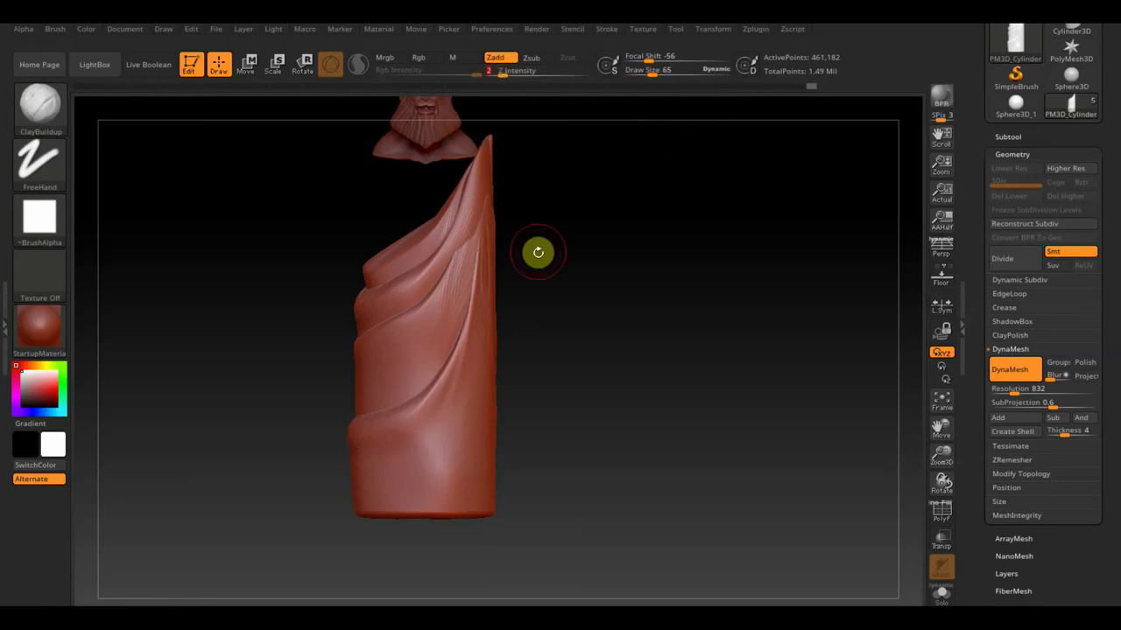
mouse_move(557, 250)
left_mouse_down("alt")
mouse_move(595, 323)
mouse_move(522, 295)
left_mouse_up("alt")
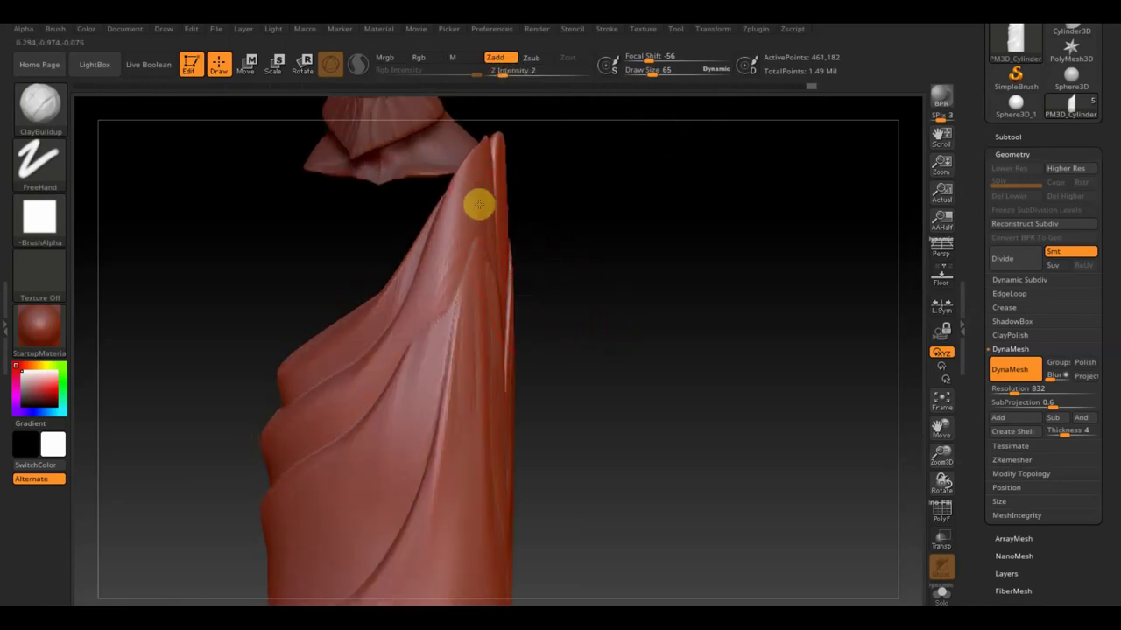
mouse_move(476, 202)
left_mouse_down()
mouse_move(472, 328)
mouse_move(486, 199)
mouse_move(470, 388)
left_mouse_up()
mouse_move(586, 344)
left_mouse_down()
mouse_move(620, 284)
mouse_move(607, 290)
left_mouse_up()
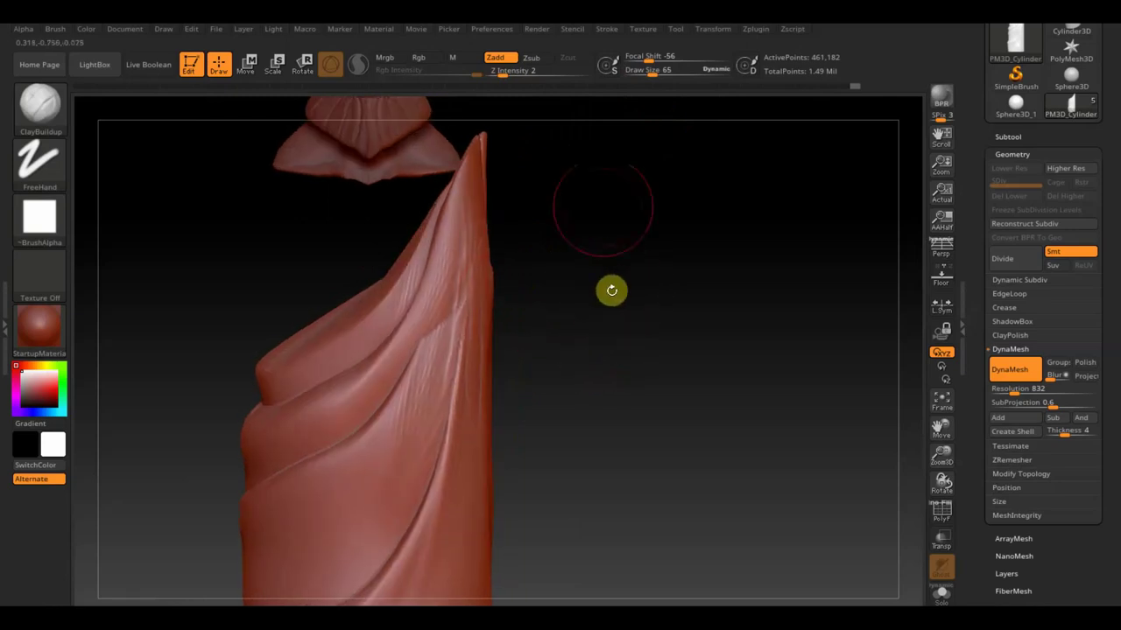
Shrink the brush to draw size 30 and smooth the ridge's wrinkles
left_click_drag(652, 70, 644, 70)
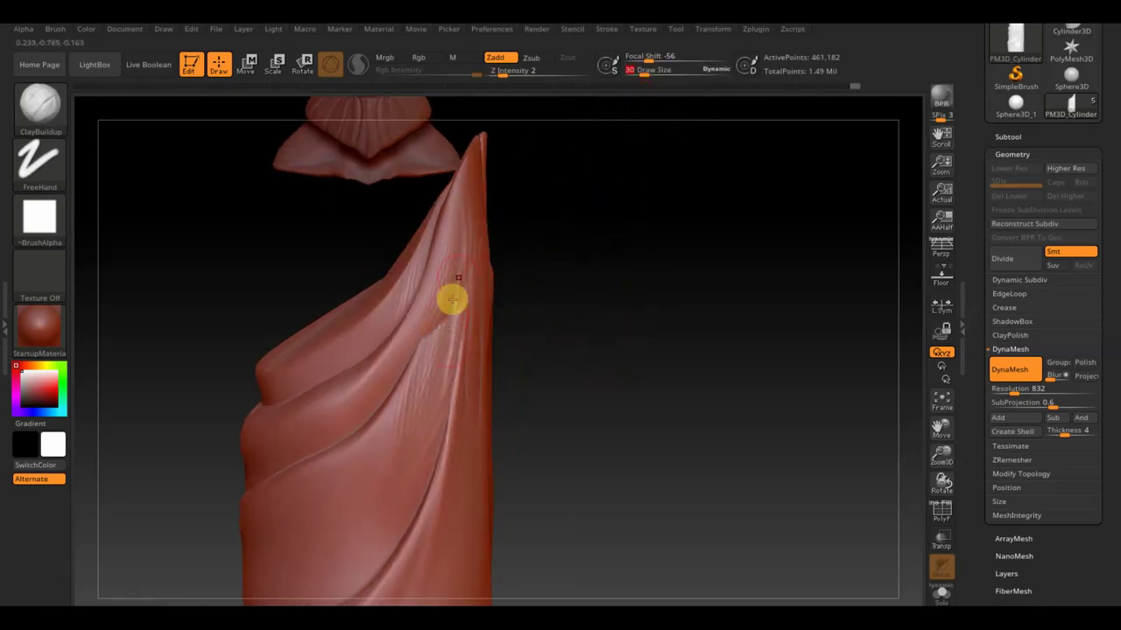
mouse_move(450, 300)
left_mouse_down("shift")
mouse_move(462, 281)
mouse_move(434, 348)
mouse_move(435, 337)
left_mouse_up("shift")
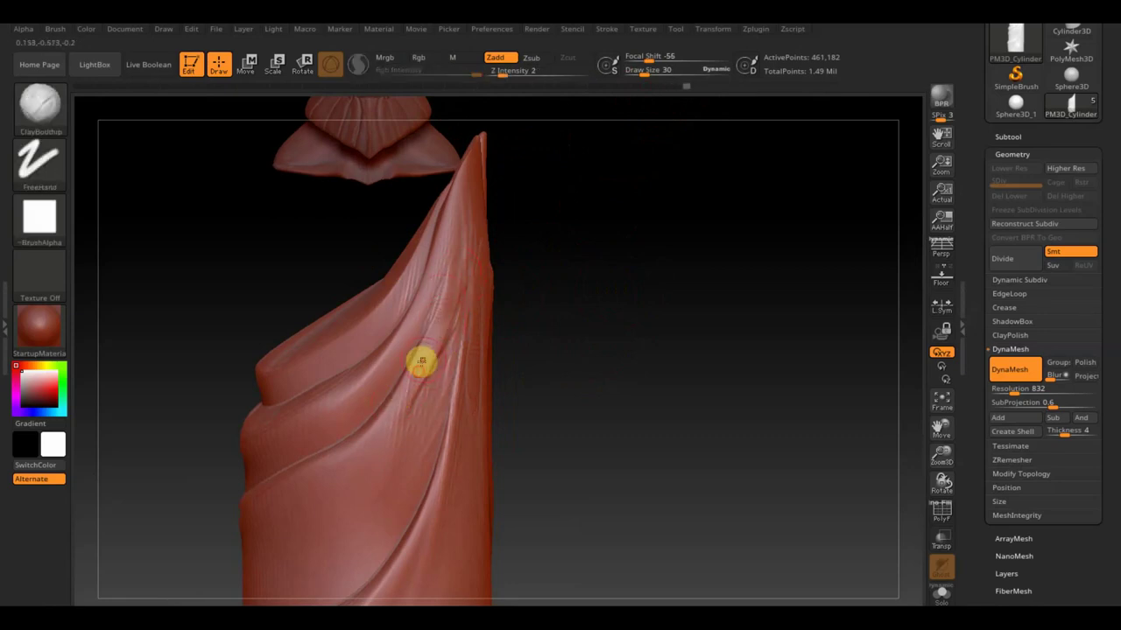
key("shift")
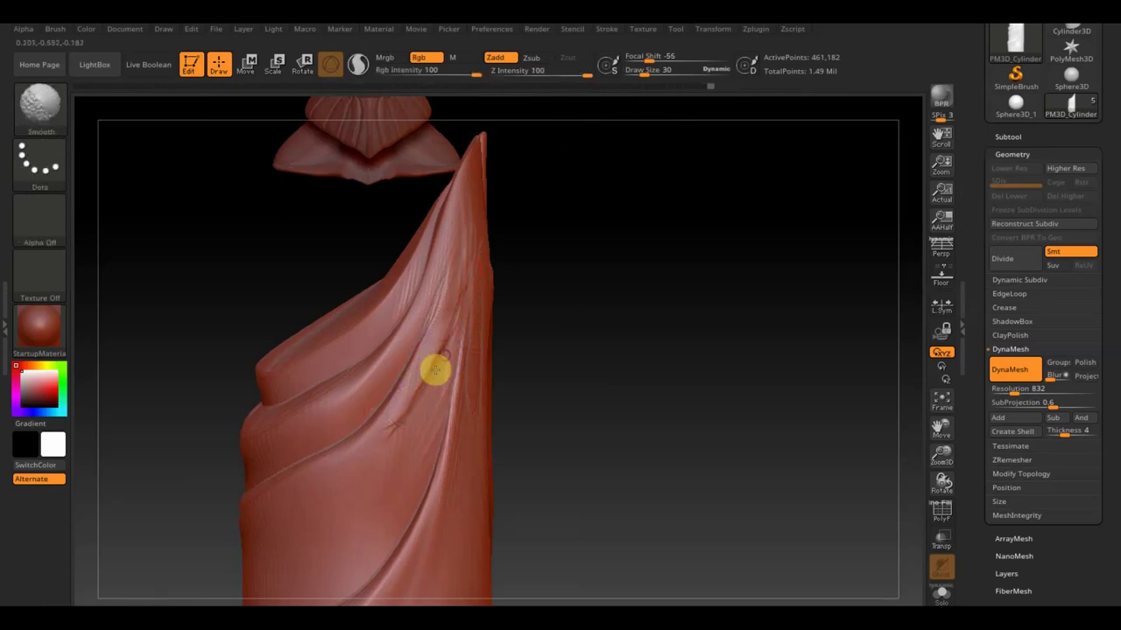
left_click_drag(454, 267, 469, 226, "shift")
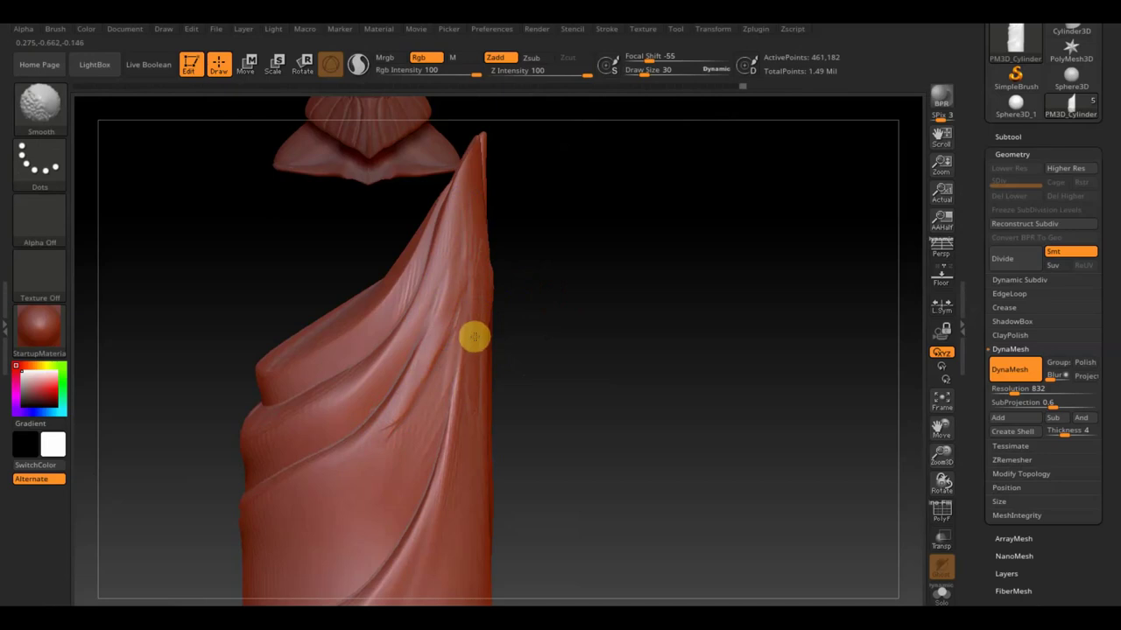
key("shift")
mouse_move(583, 427)
left_mouse_down()
mouse_move(633, 287)
mouse_move(660, 367)
left_mouse_up()
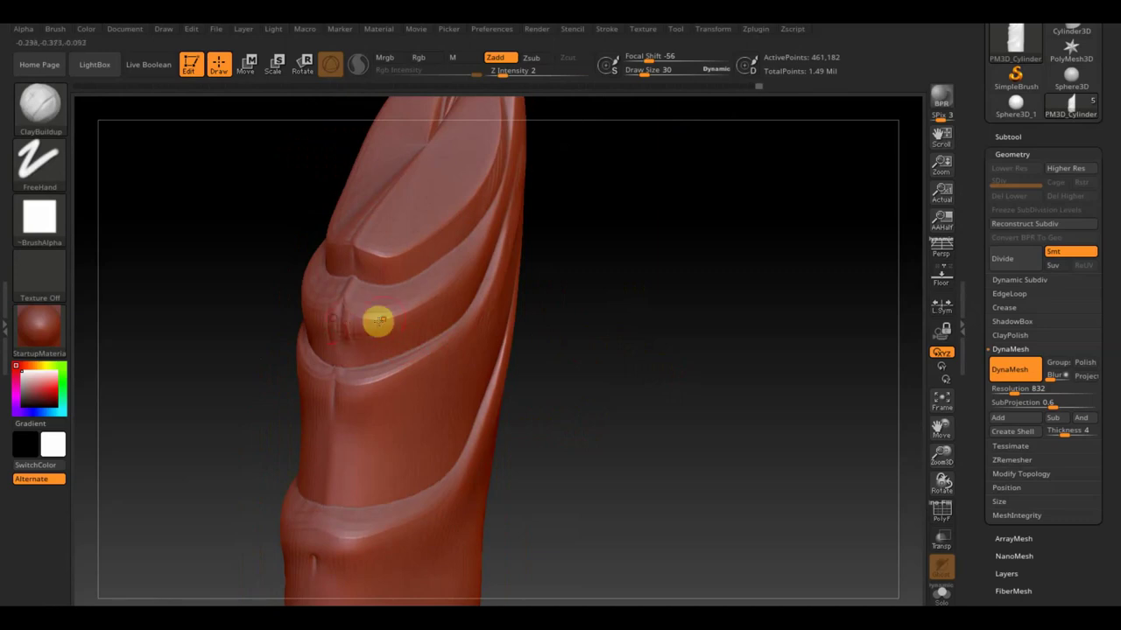
Stroke fine clay fold lines along the upper fold edge and across the cloth
left_click_drag(523, 300, 565, 309)
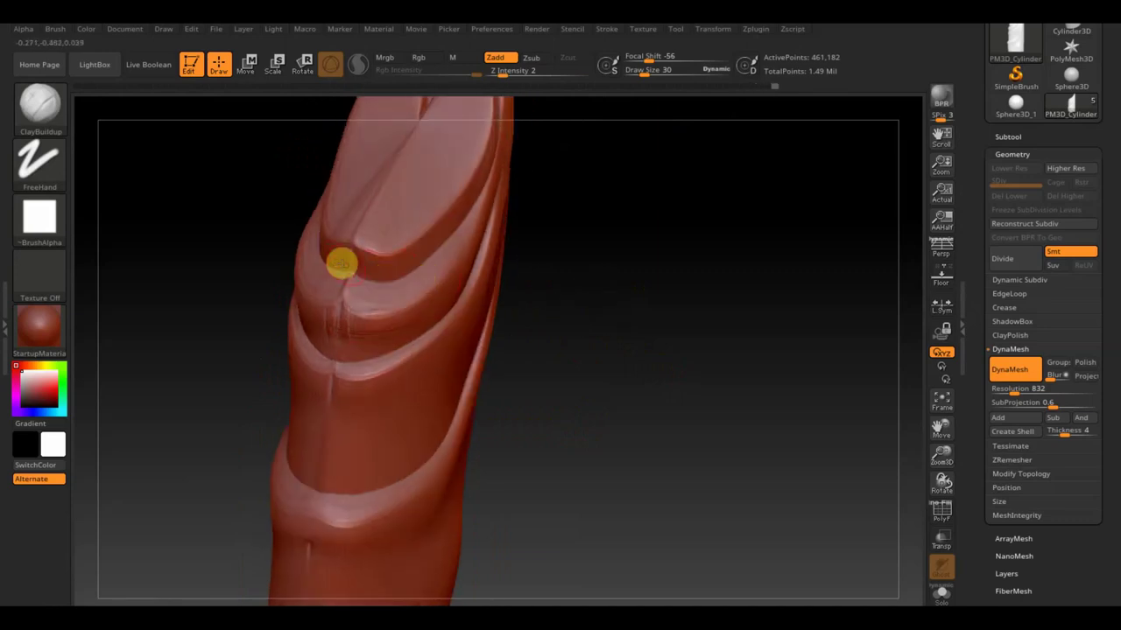
mouse_move(341, 260)
left_mouse_down()
mouse_move(423, 260)
mouse_move(334, 268)
mouse_move(408, 253)
mouse_move(452, 214)
left_mouse_up()
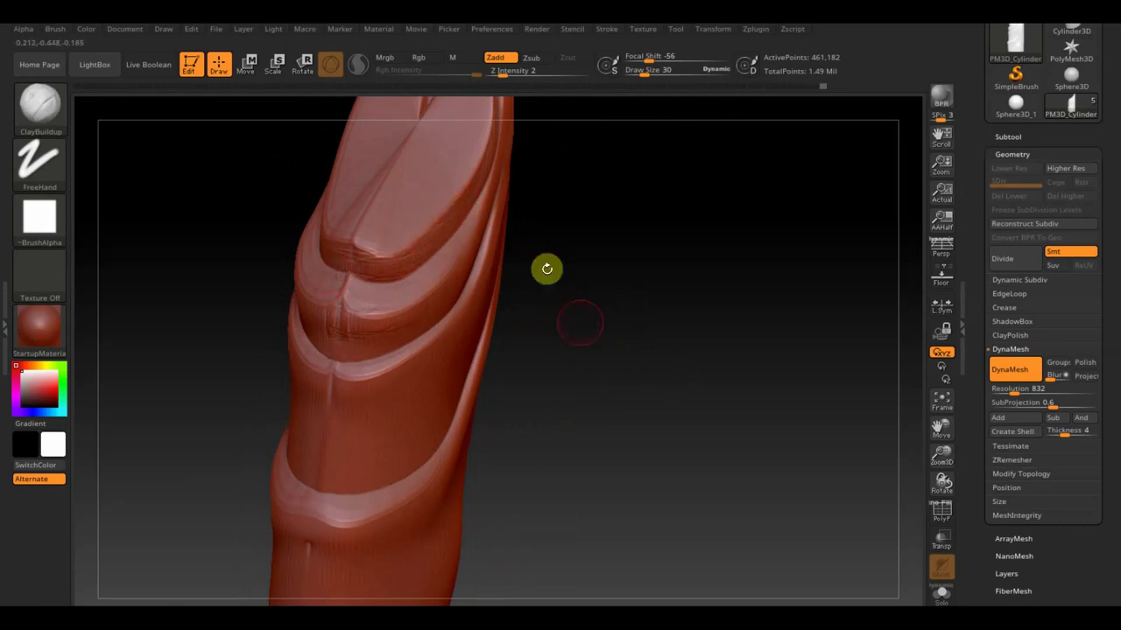
left_click_drag(545, 268, 573, 295)
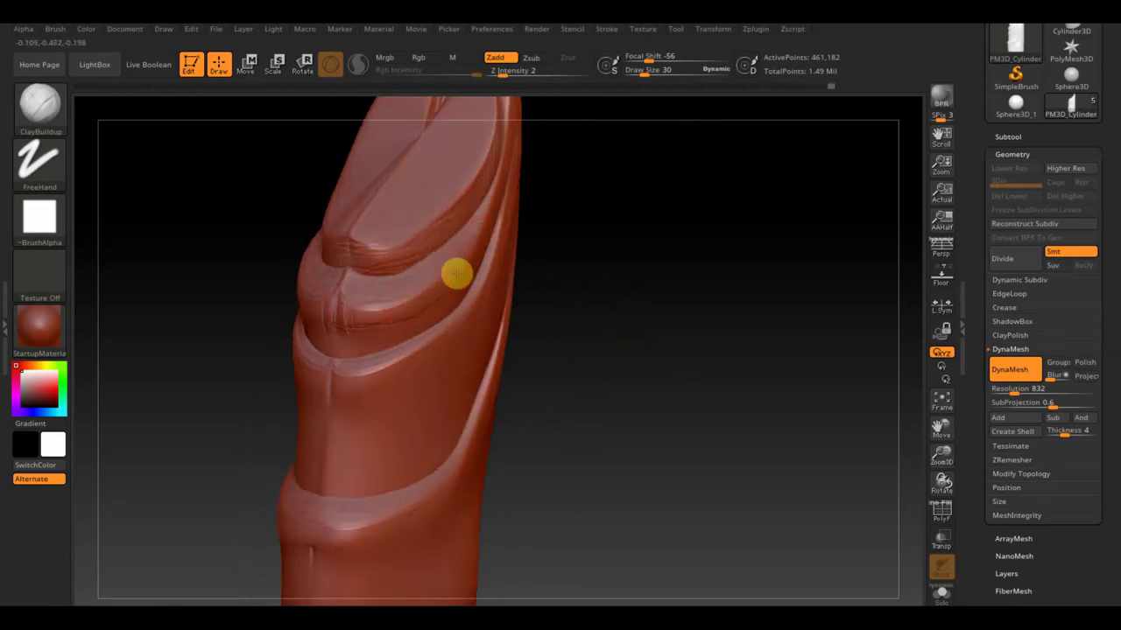
left_click_drag(540, 330, 466, 286)
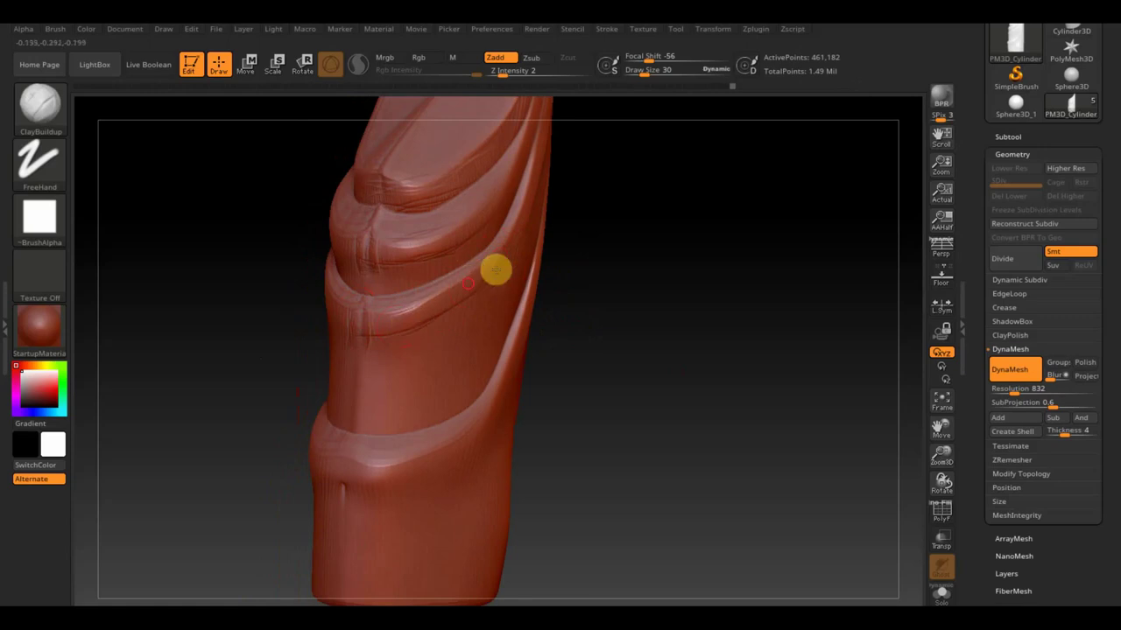
mouse_move(626, 293)
left_mouse_down()
mouse_move(574, 305)
mouse_move(563, 291)
left_mouse_up()
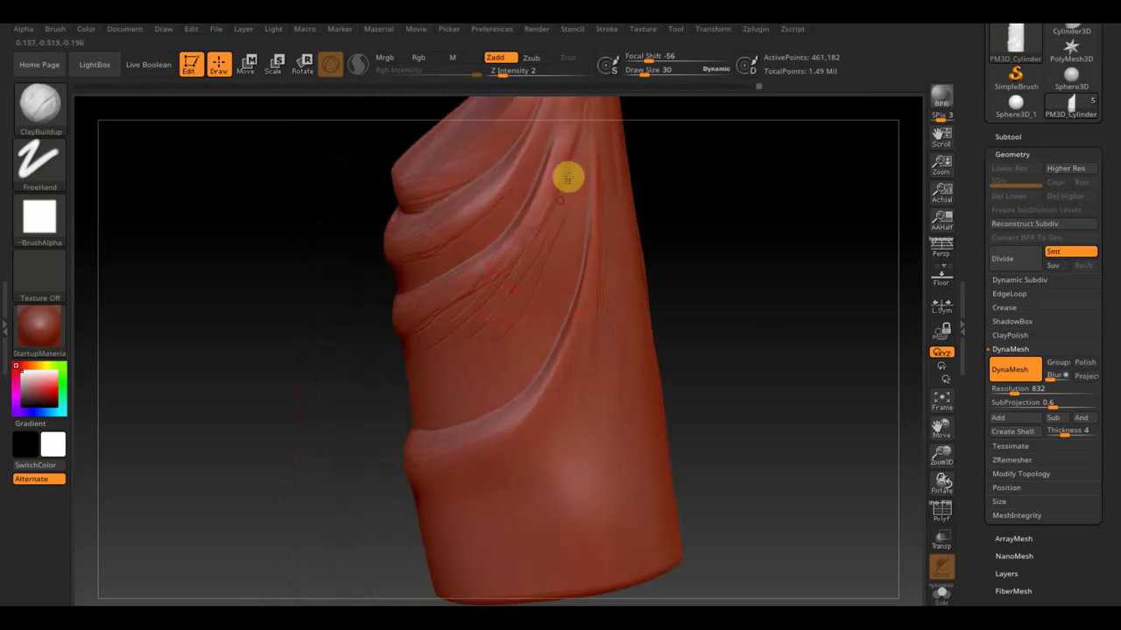
left_click_drag(716, 203, 705, 295)
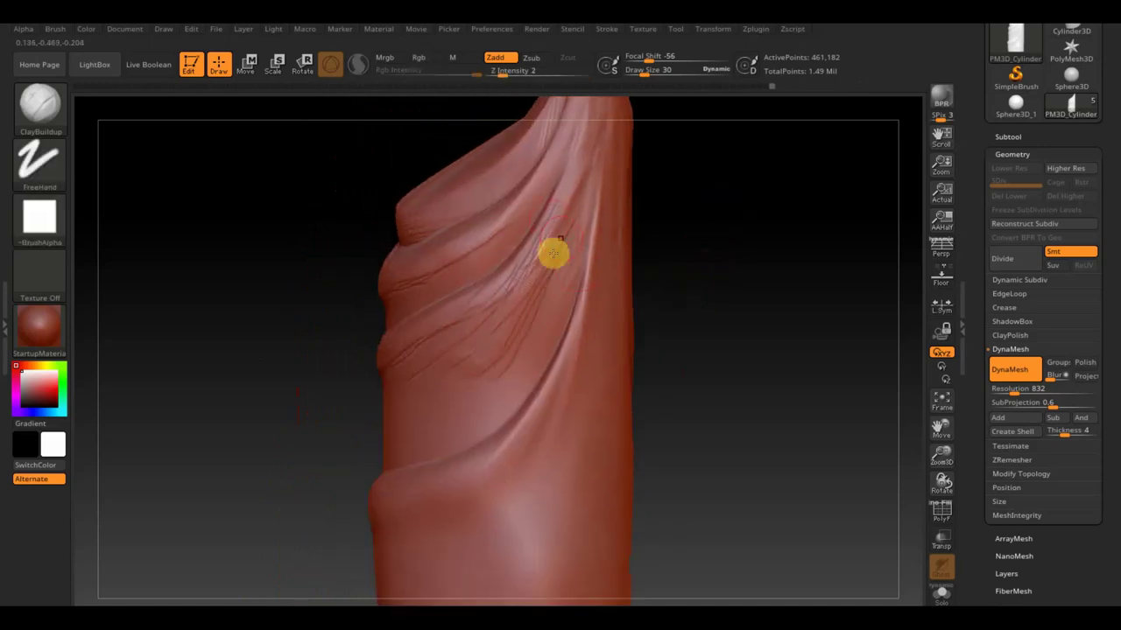
mouse_move(552, 253)
left_mouse_down()
mouse_move(491, 336)
mouse_move(375, 372)
mouse_move(491, 339)
mouse_move(530, 306)
mouse_move(458, 353)
mouse_move(553, 272)
left_mouse_up()
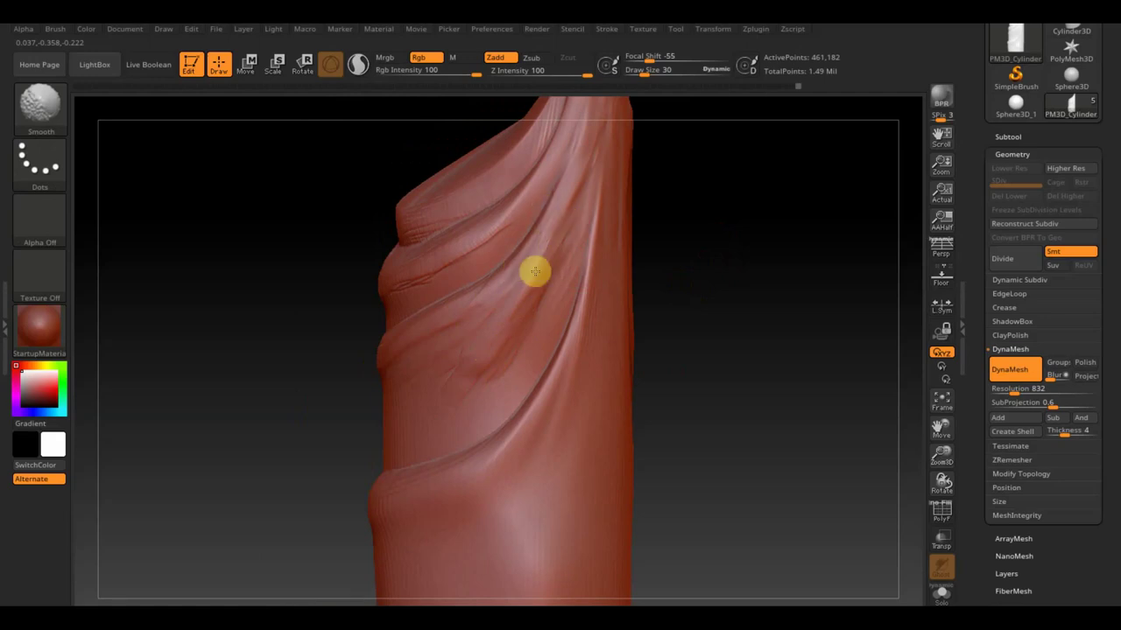
mouse_move(668, 308)
left_mouse_down()
mouse_move(665, 275)
mouse_move(613, 288)
mouse_move(593, 275)
left_mouse_up()
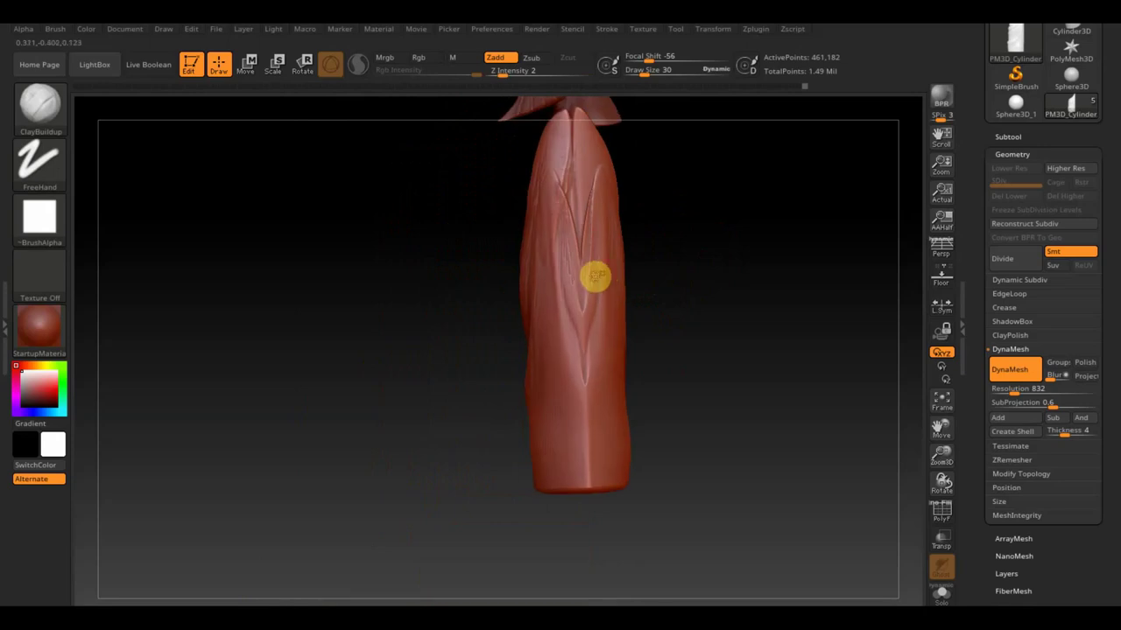
Orbit around the robe and sculpt a crease down its left fold
mouse_move(648, 183)
left_mouse_down()
mouse_move(688, 310)
mouse_move(550, 210)
left_mouse_up()
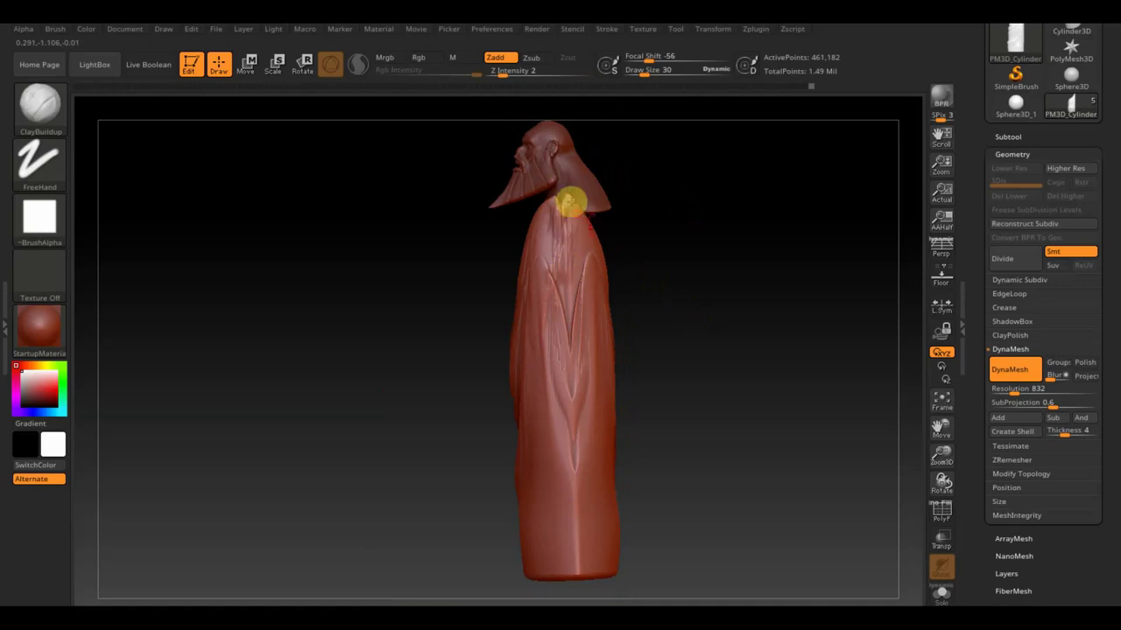
mouse_move(617, 230)
left_mouse_down()
mouse_move(695, 233)
mouse_move(685, 255)
mouse_move(652, 271)
left_mouse_up()
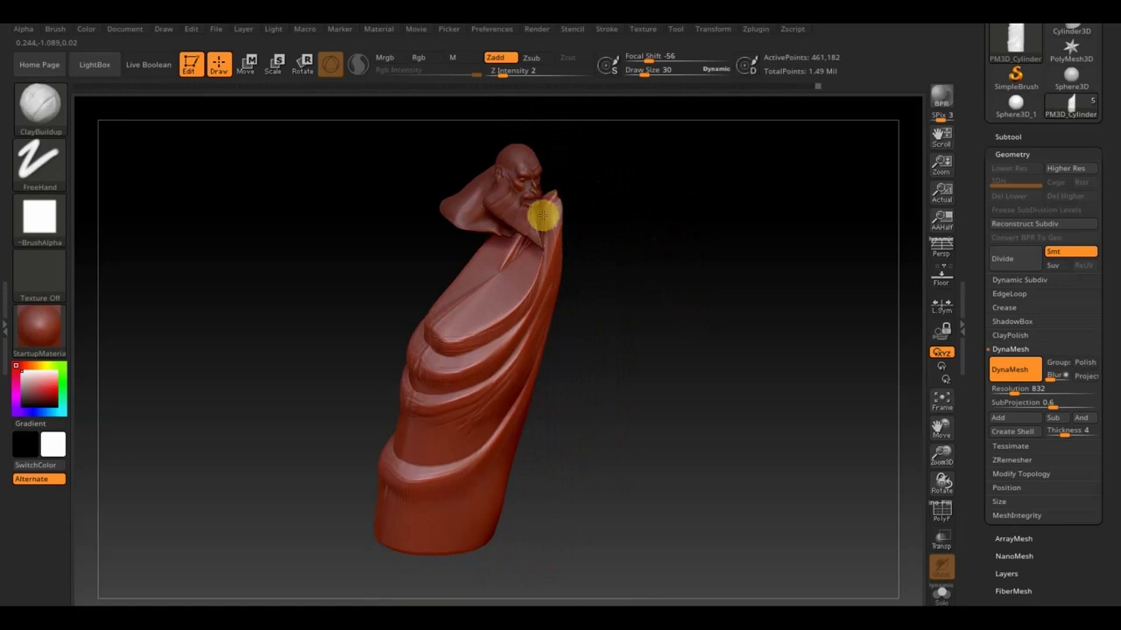
mouse_move(549, 194)
left_mouse_down()
mouse_move(580, 218)
mouse_move(463, 275)
mouse_move(683, 257)
mouse_move(533, 238)
left_mouse_up()
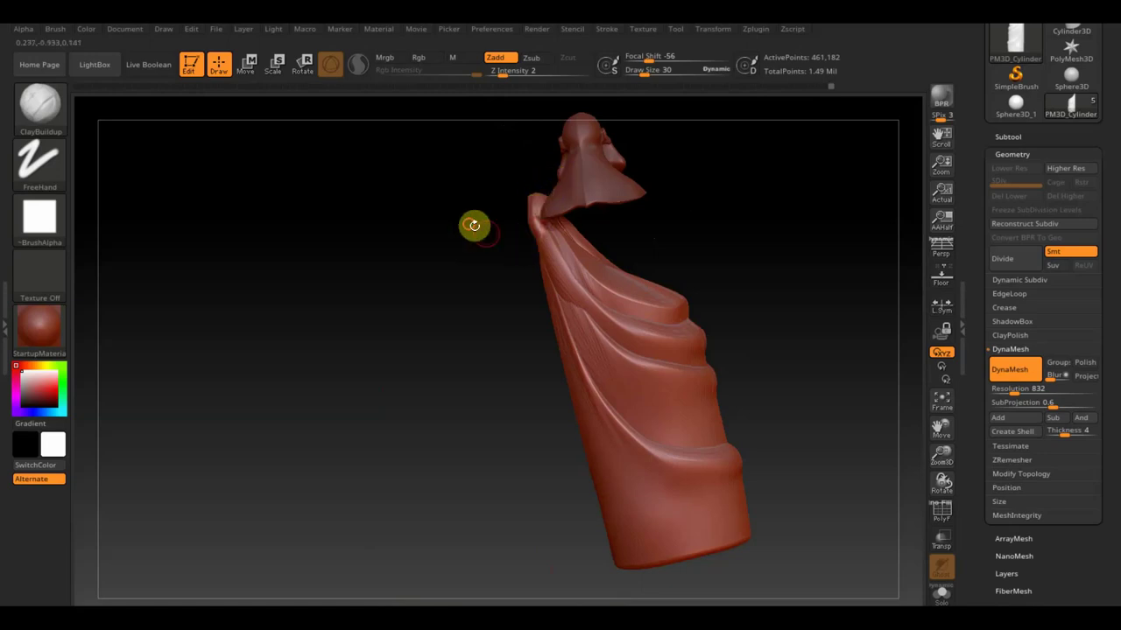
mouse_move(474, 225)
left_mouse_down()
mouse_move(513, 232)
mouse_move(478, 194)
left_mouse_up()
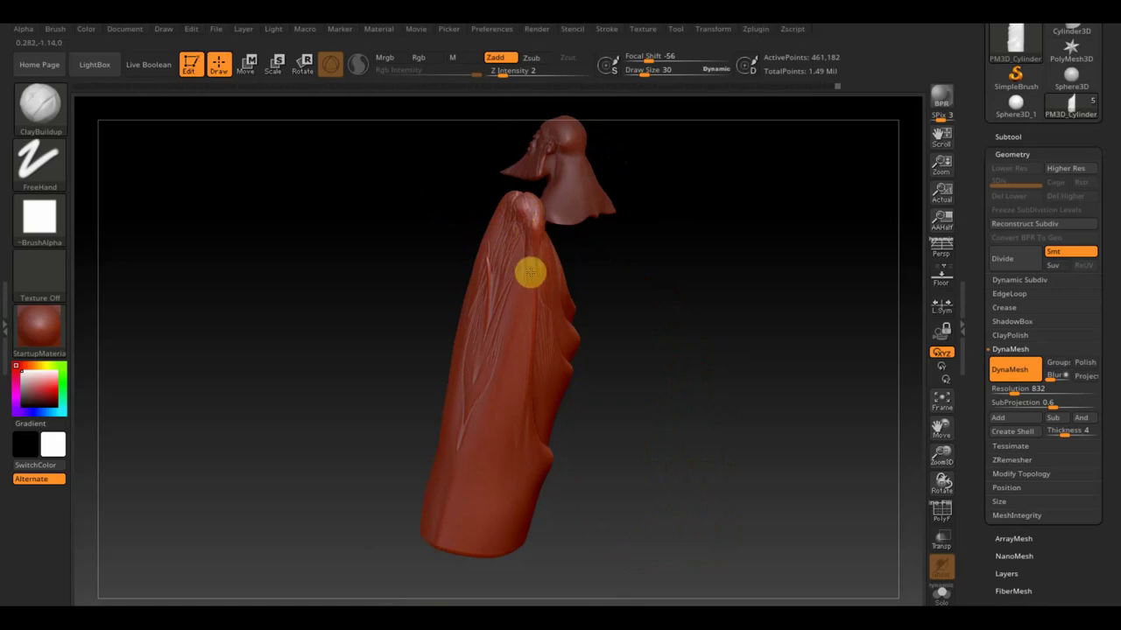
left_click_drag(536, 267, 583, 260)
key("shift")
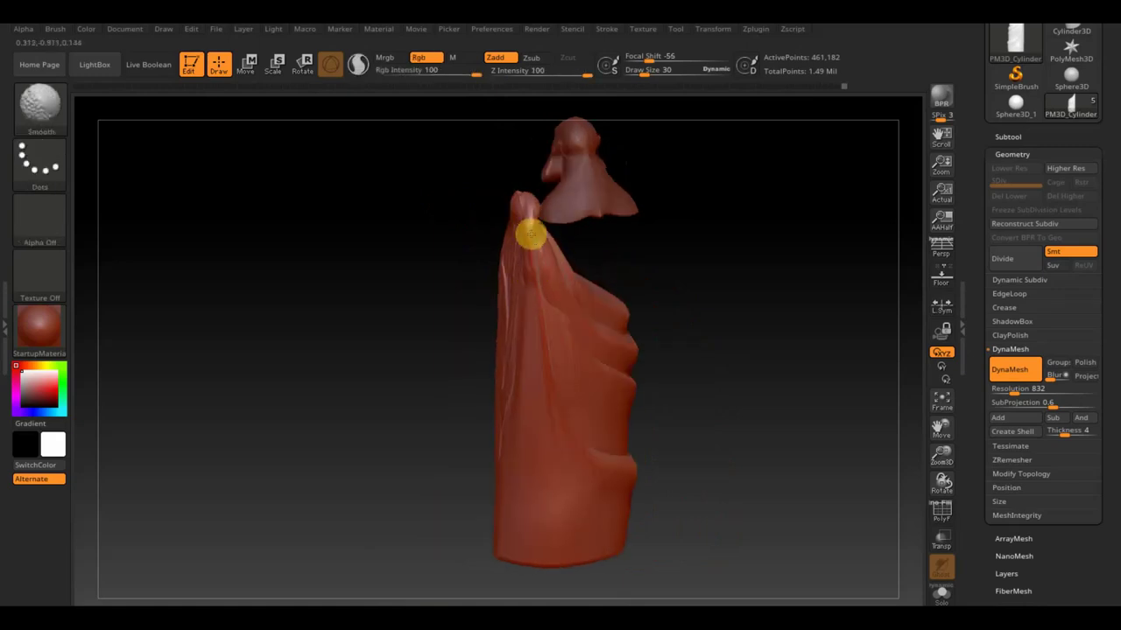
left_click_drag(618, 330, 728, 336)
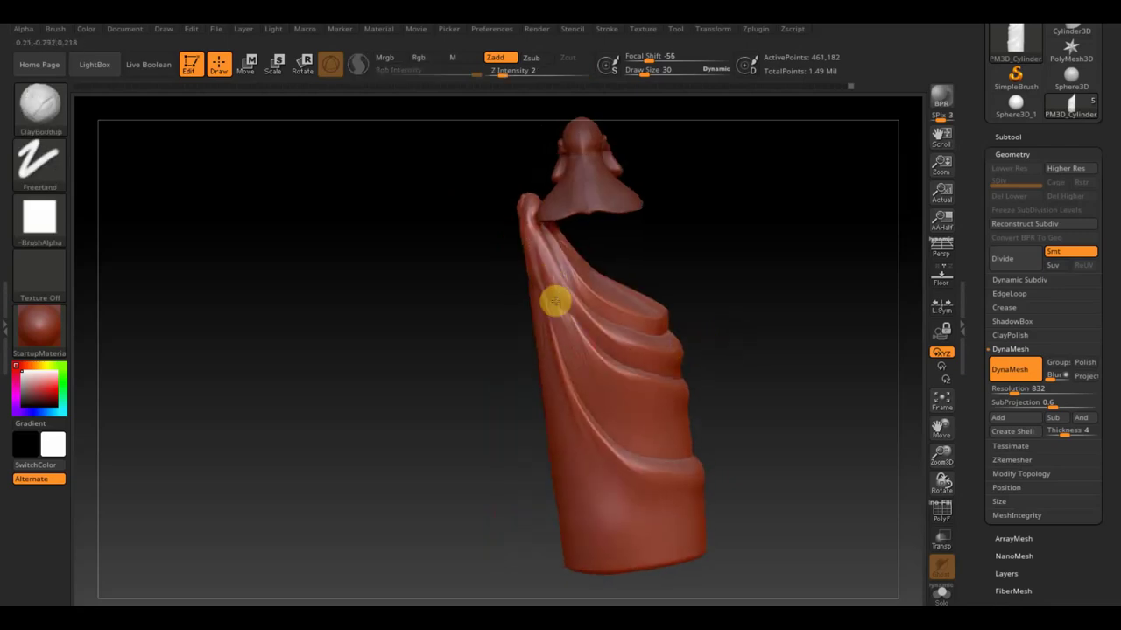
left_click_drag(548, 285, 574, 349)
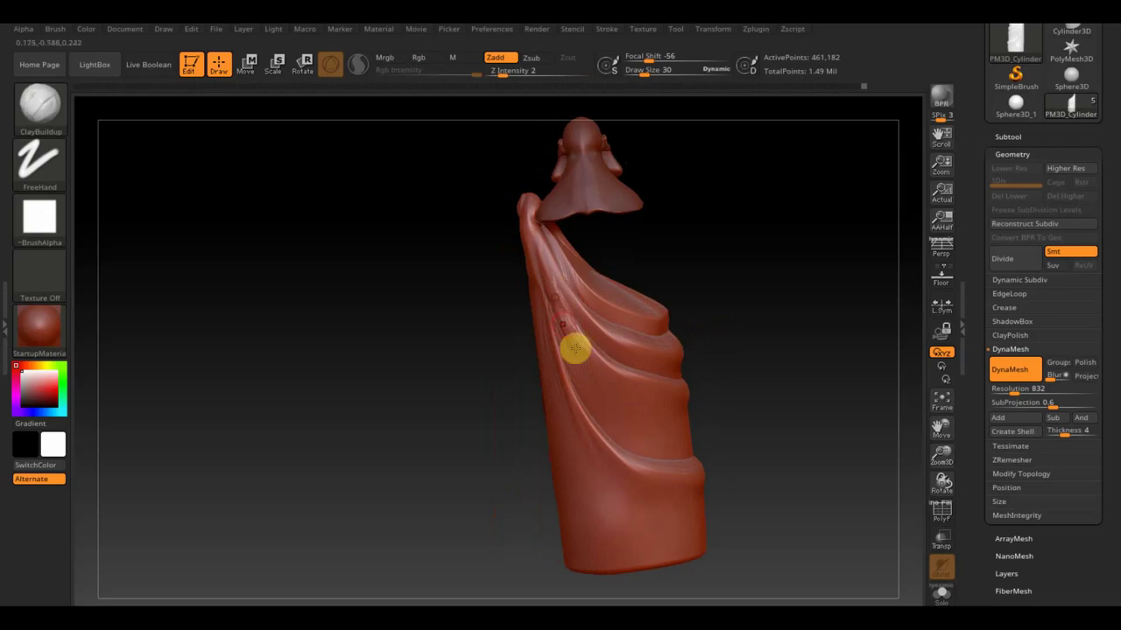
Smooth the left fold and chest folds, then DynaMesh the robe again
key("shift")
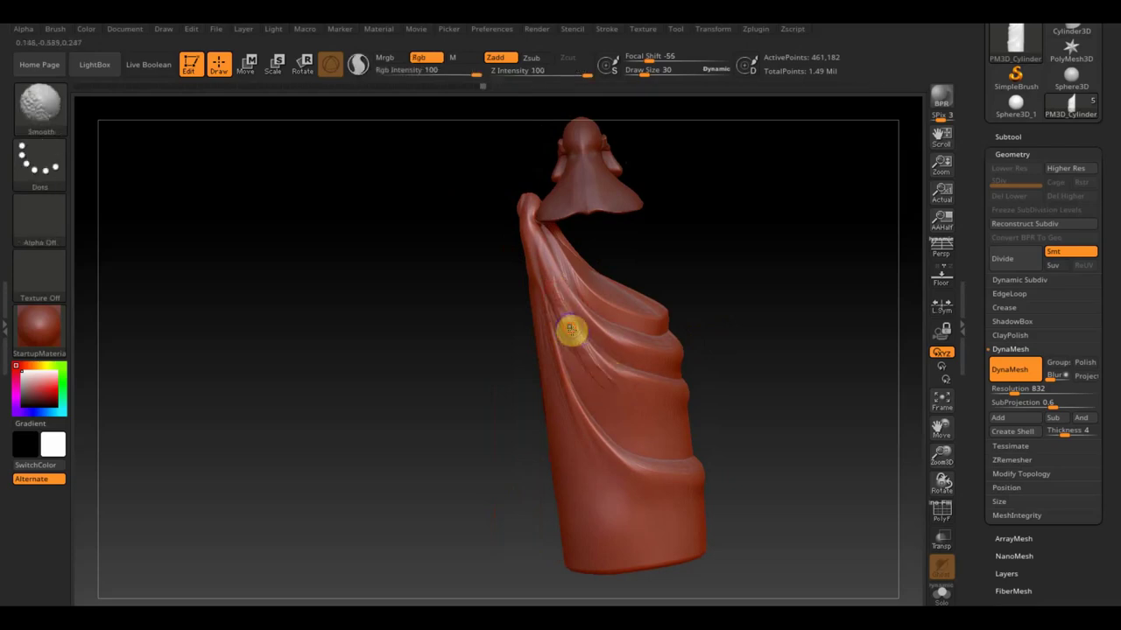
left_click_drag(570, 329, 535, 278, "shift")
mouse_move(650, 293)
left_mouse_down()
mouse_move(674, 321)
mouse_move(753, 295)
mouse_move(743, 297)
mouse_move(686, 163)
left_mouse_up()
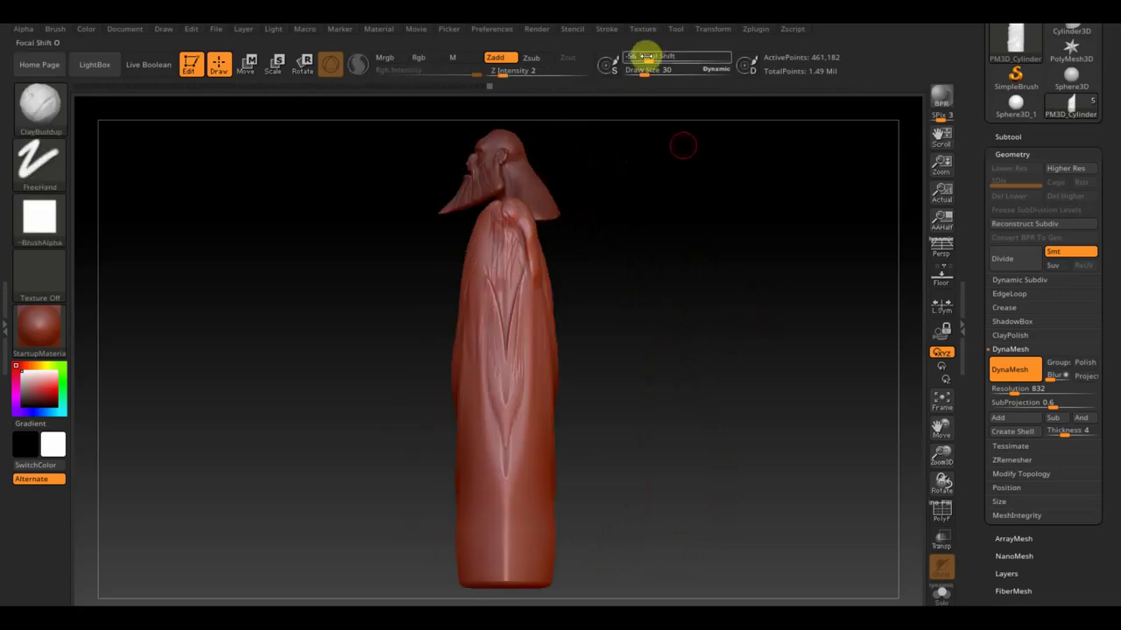
key("shift")
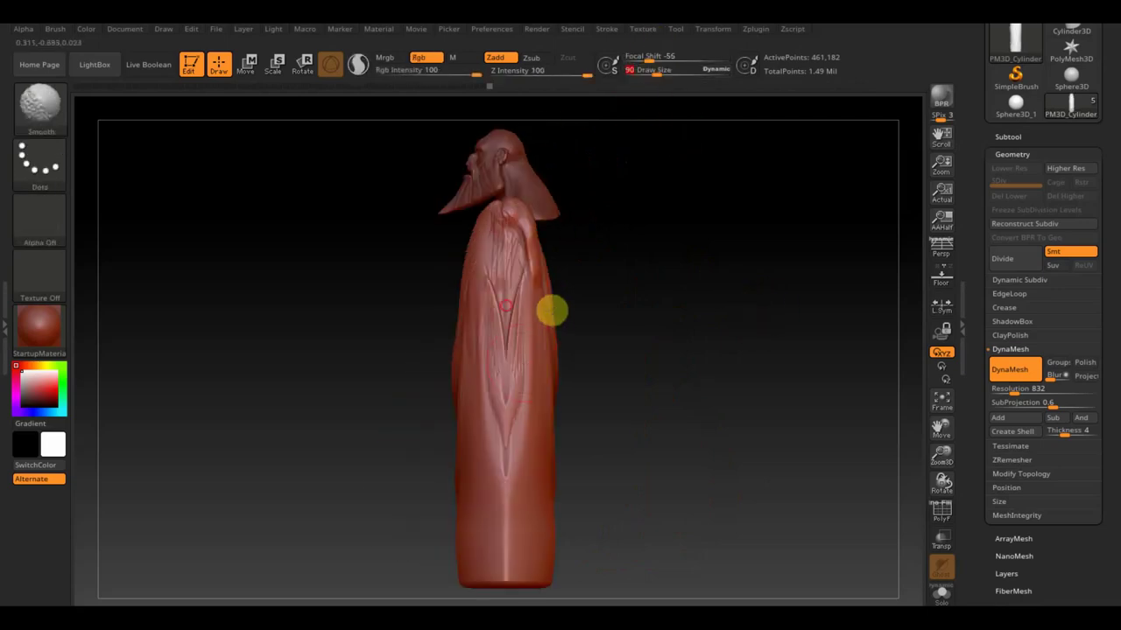
left_click_drag(506, 306, 505, 210, "shift")
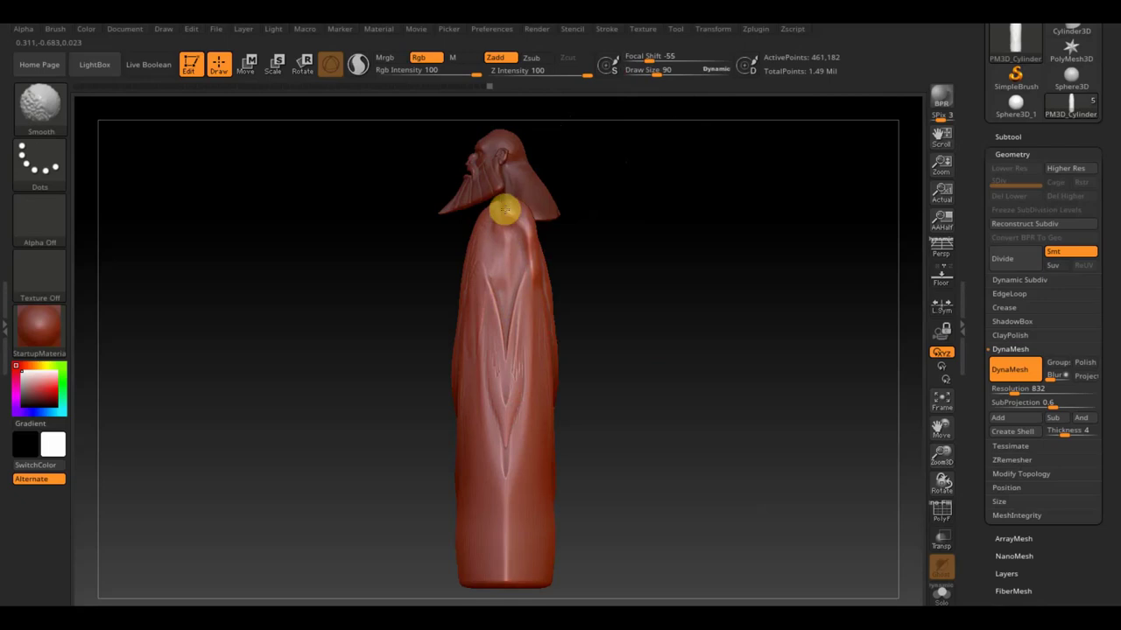
left_click_drag(657, 215, 710, 338, "ctrl")
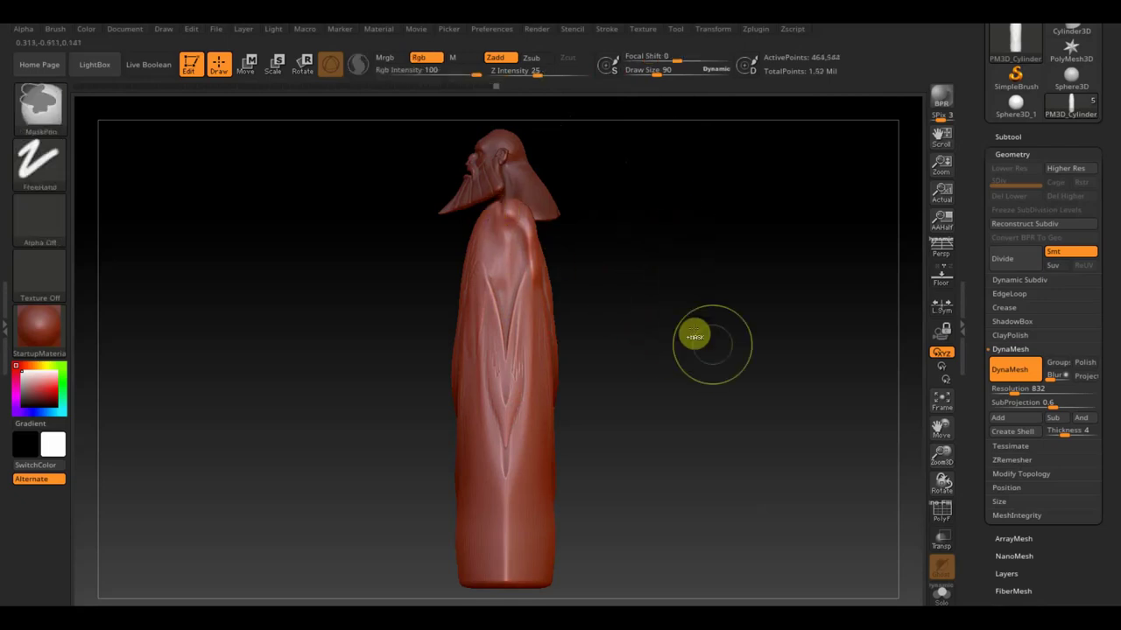
Set draw size 65, choose the Move Topological brush, and re-DynaMesh the robe
left_click_drag(656, 70, 657, 70)
left_click(69, 111)
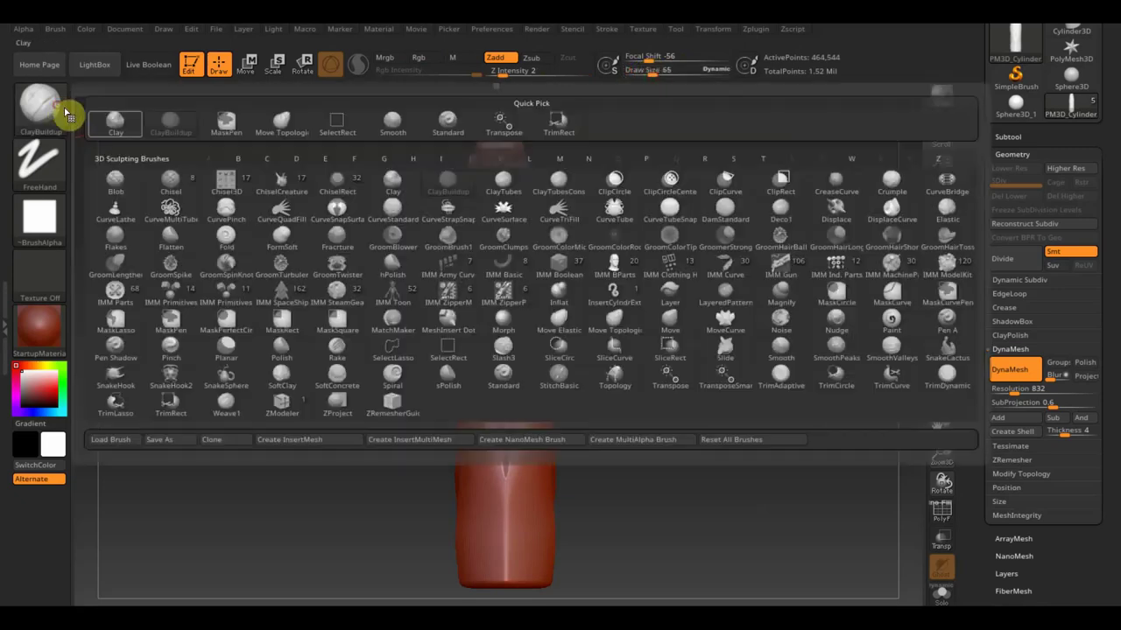
left_click(280, 130)
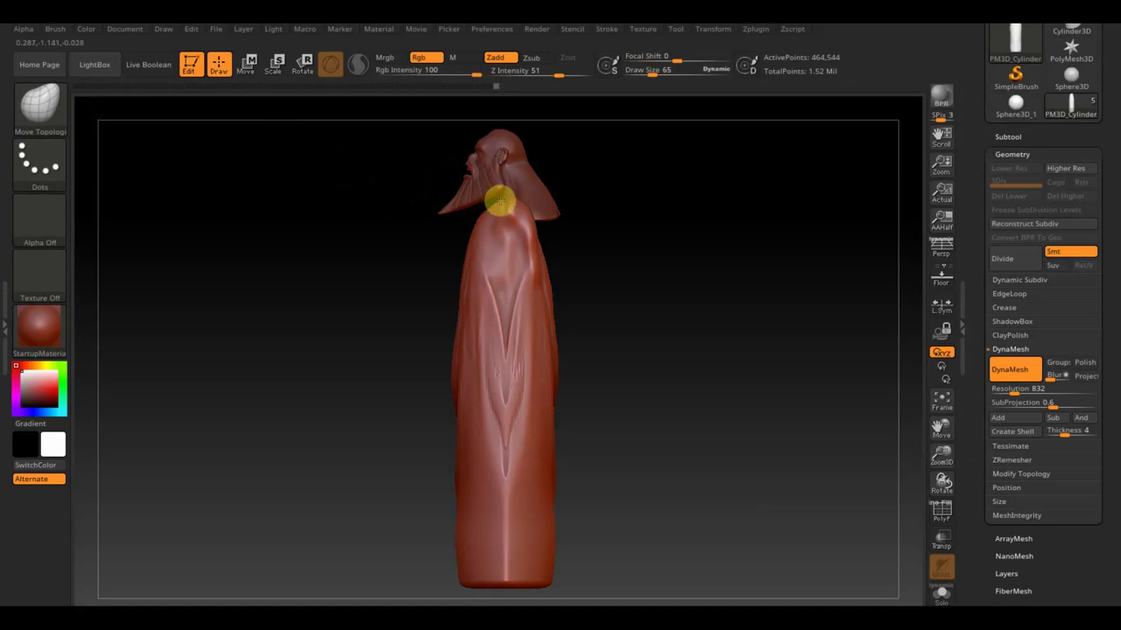
left_click_drag(631, 213, 657, 254, "ctrl")
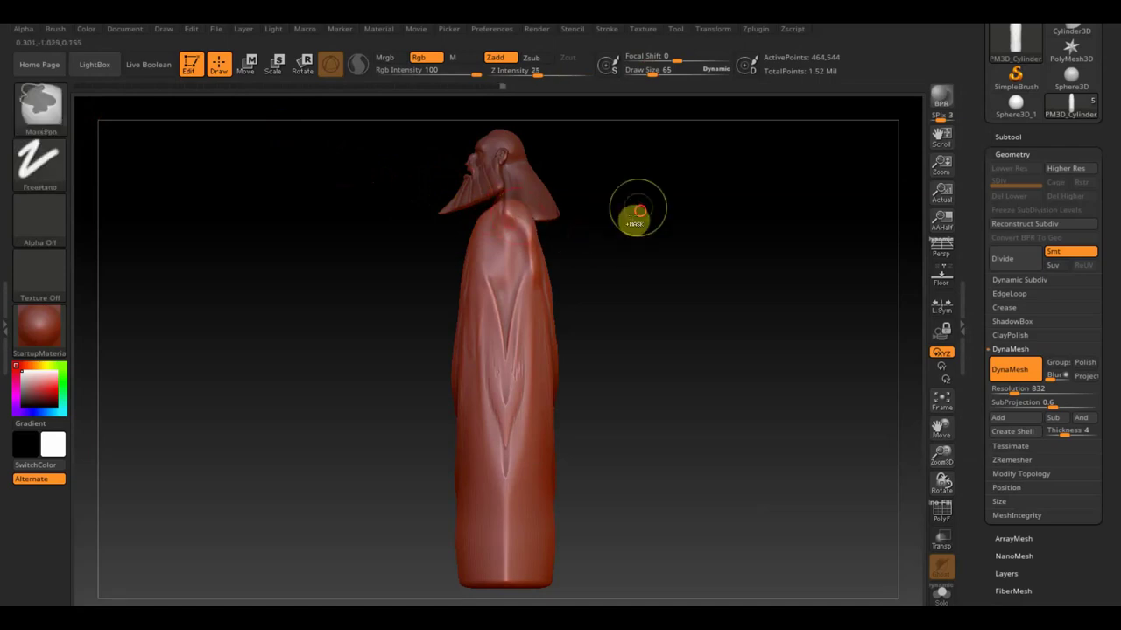
mouse_move(560, 232)
left_mouse_down("shift")
mouse_move(521, 207)
mouse_move(508, 459)
left_mouse_up("shift")
mouse_move(630, 375)
left_mouse_down()
mouse_move(713, 373)
mouse_move(686, 346)
mouse_move(715, 355)
mouse_move(720, 327)
left_mouse_up()
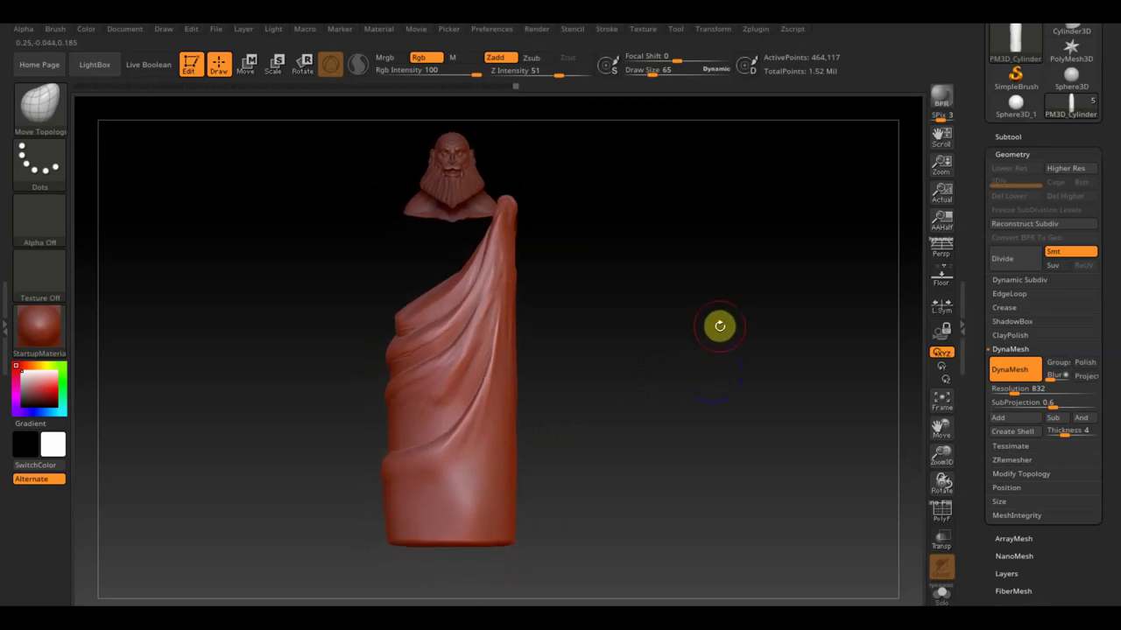
key("ctrl")
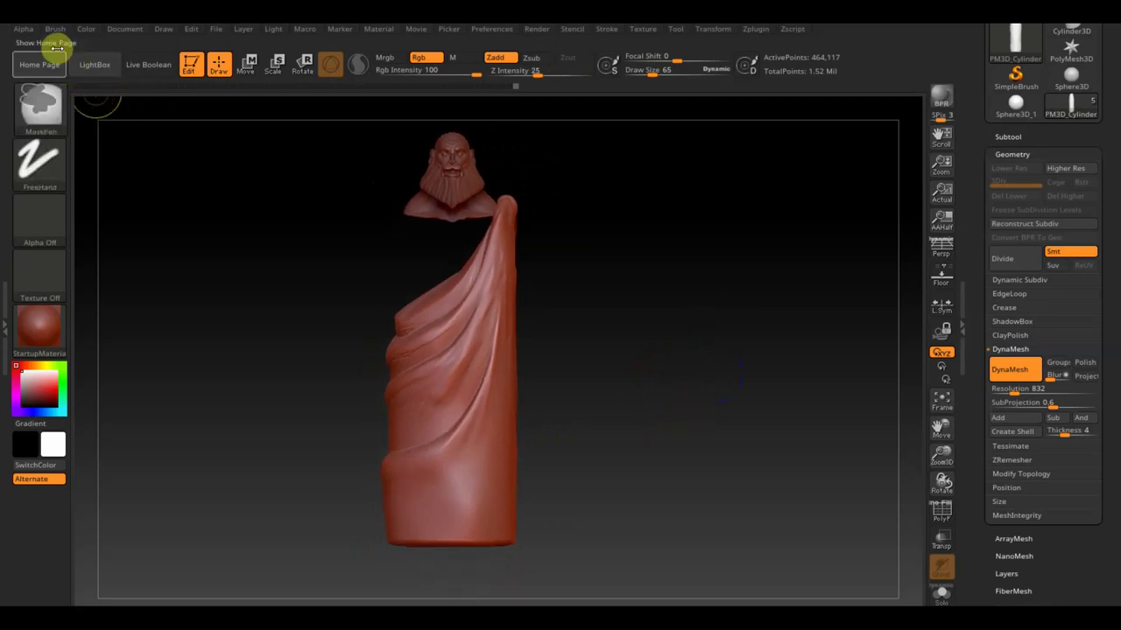
Enable Auto Masking, face the figure front-on, and box-mask the robe's lower half
left_click(61, 35)
scroll(150, 376, "down", 5)
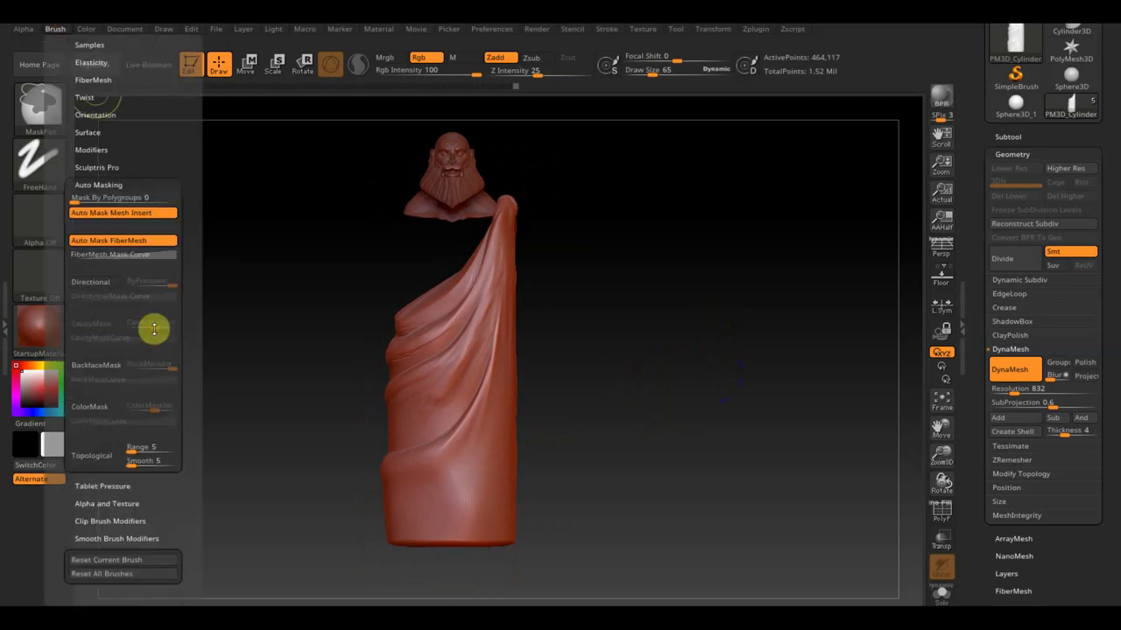
mouse_move(548, 428)
left_mouse_down()
mouse_move(621, 408)
mouse_move(598, 350)
left_mouse_up()
mouse_move(526, 385)
left_mouse_down()
mouse_move(603, 371)
mouse_move(631, 449)
mouse_move(391, 383)
left_mouse_up()
mouse_move(575, 522)
left_mouse_down("ctrl")
mouse_move(348, 448)
mouse_move(350, 461)
mouse_move(358, 323)
mouse_move(603, 333)
mouse_move(671, 349)
left_mouse_up("ctrl")
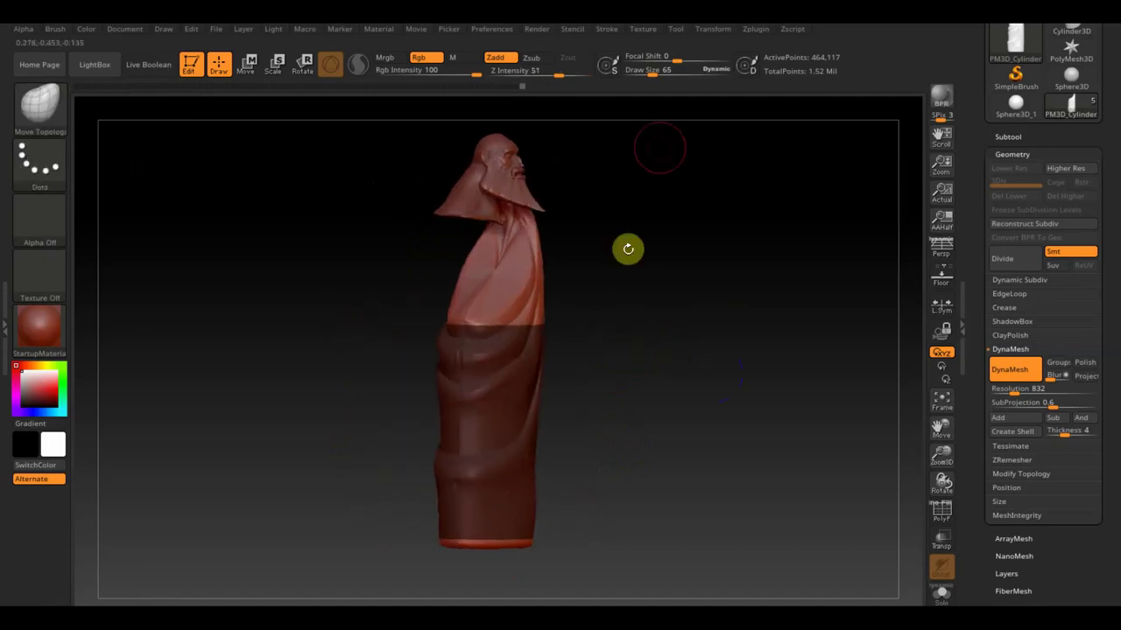
Set the brush size to 45 and extend the mask up along the robe
left_click(648, 70)
type("45")
key("Return")
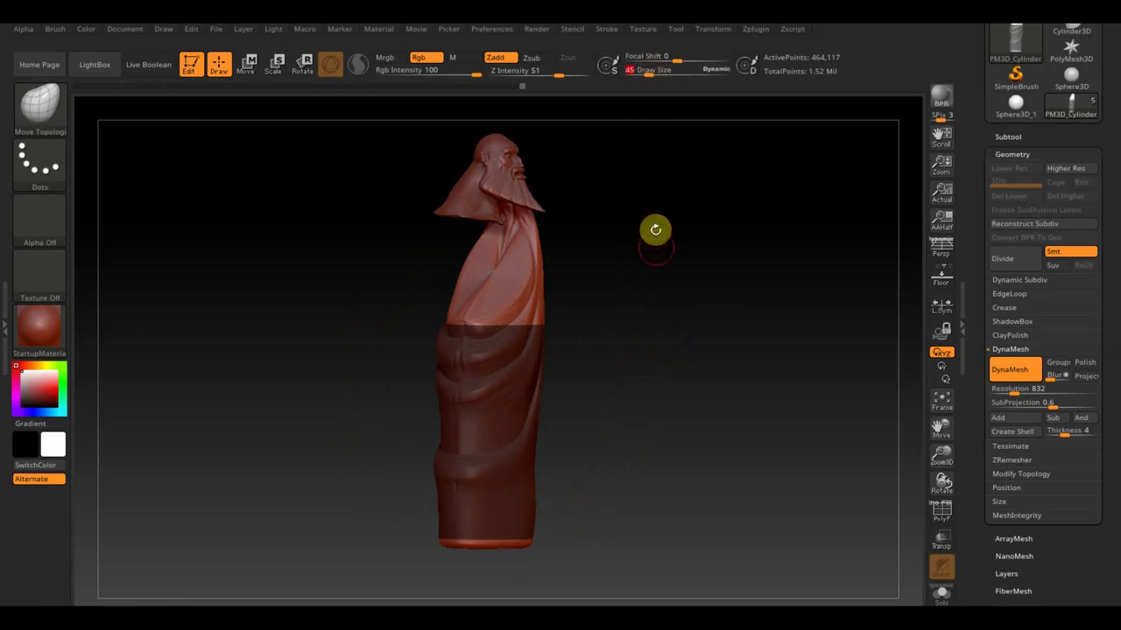
mouse_move(651, 263)
left_mouse_down("alt")
mouse_move(657, 293)
mouse_move(640, 303)
left_mouse_up("alt")
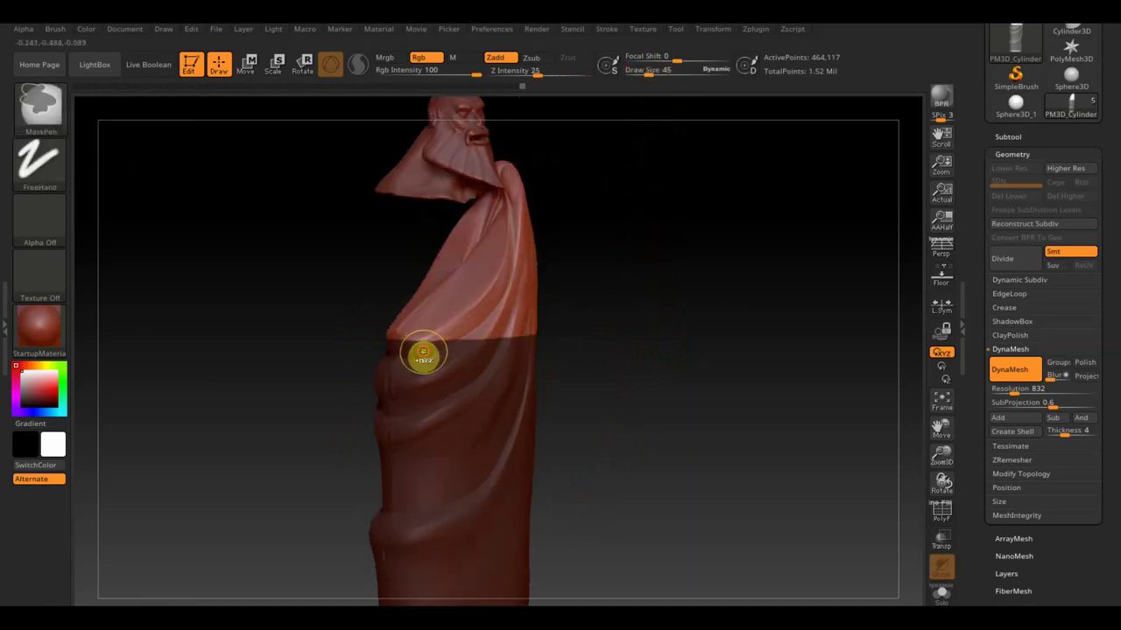
left_click_drag(423, 354, 441, 342, "ctrl")
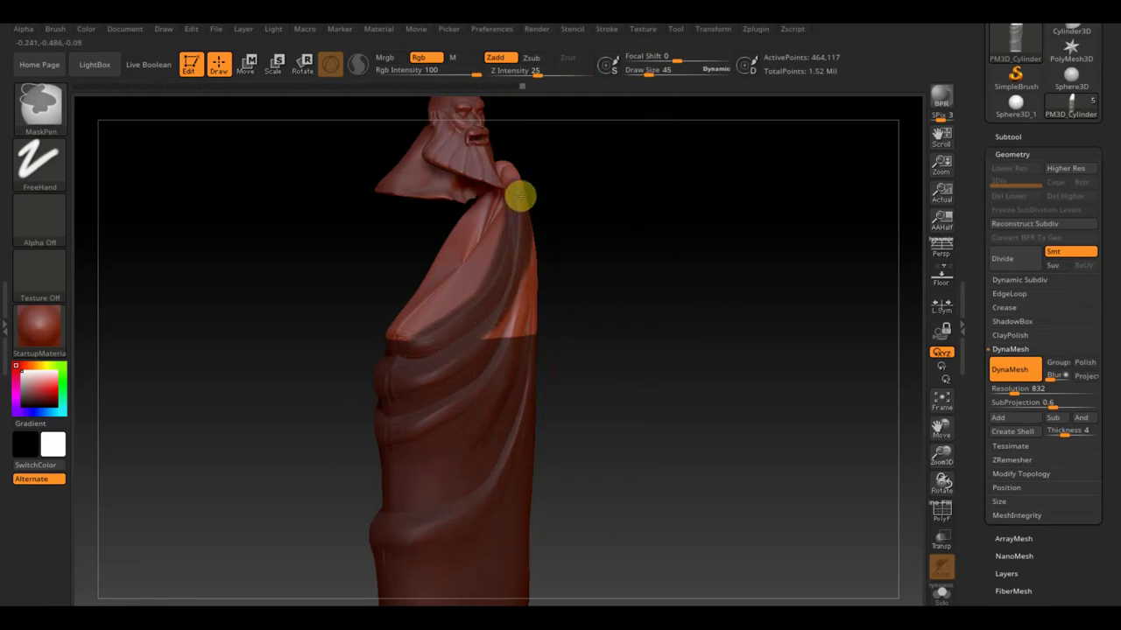
Mask down the robe's right shoulder, the bright triangle, and its upper surface
left_click_drag(613, 268, 581, 283)
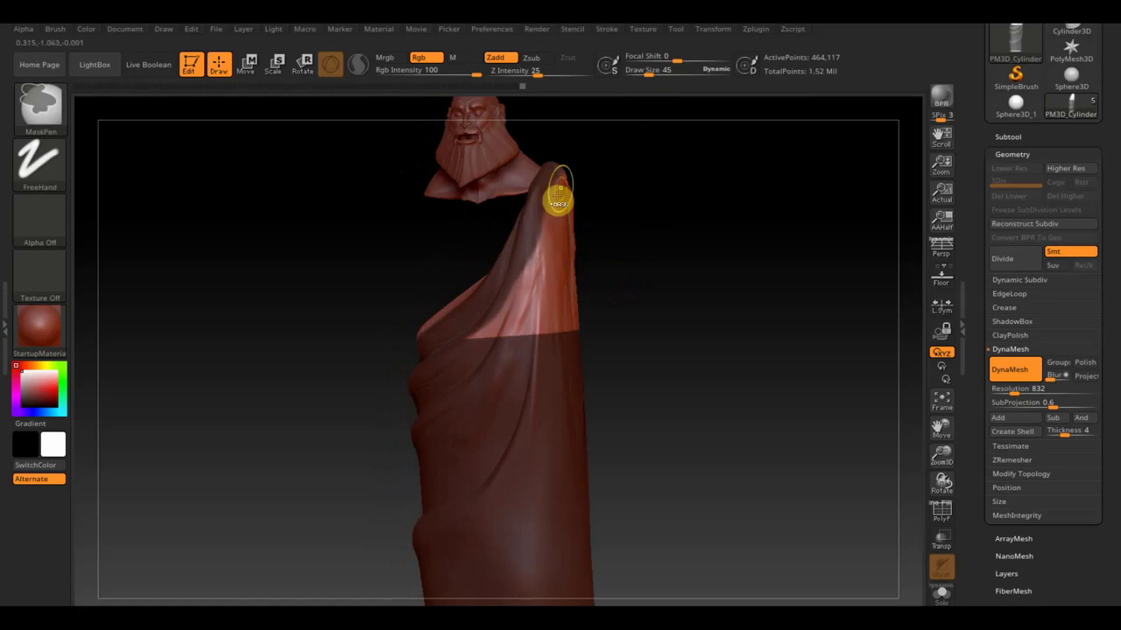
mouse_move(547, 199)
left_mouse_down("ctrl")
mouse_move(540, 271)
mouse_move(593, 353)
left_mouse_up("ctrl")
mouse_move(519, 273)
left_mouse_down("ctrl")
mouse_move(517, 298)
mouse_move(493, 325)
mouse_move(523, 342)
mouse_move(657, 353)
mouse_move(575, 360)
mouse_move(570, 250)
mouse_move(531, 186)
mouse_move(558, 268)
mouse_move(561, 361)
left_mouse_up("ctrl")
mouse_move(544, 226)
left_mouse_down("ctrl")
mouse_move(542, 213)
mouse_move(615, 297)
left_mouse_up("ctrl")
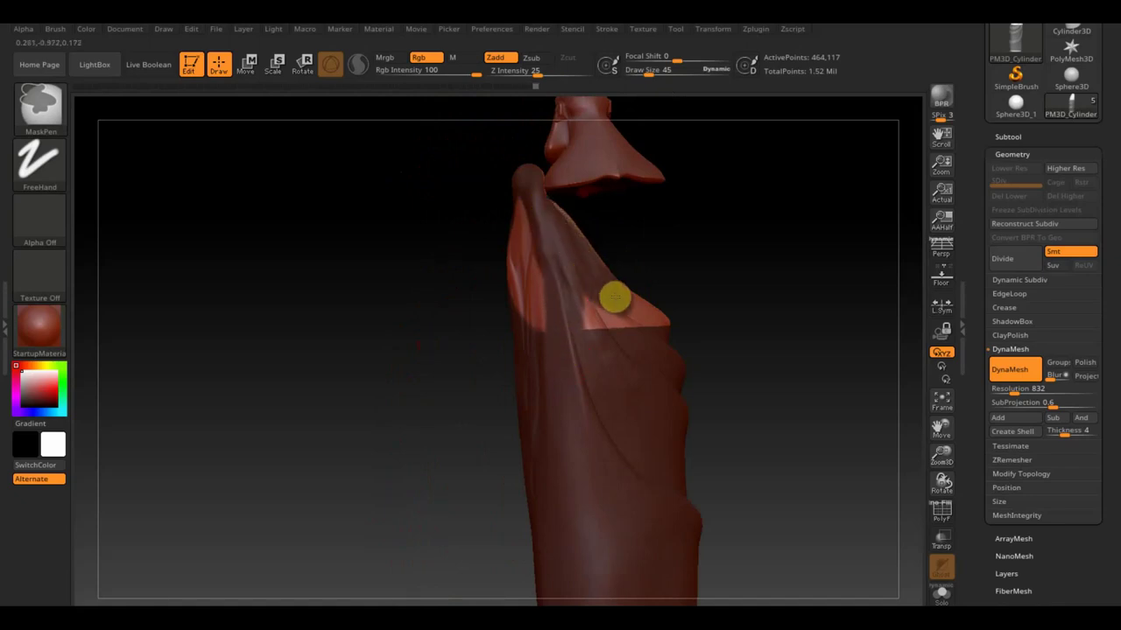
mouse_move(670, 322)
left_mouse_down("ctrl")
mouse_move(545, 215)
mouse_move(667, 283)
left_mouse_up("ctrl")
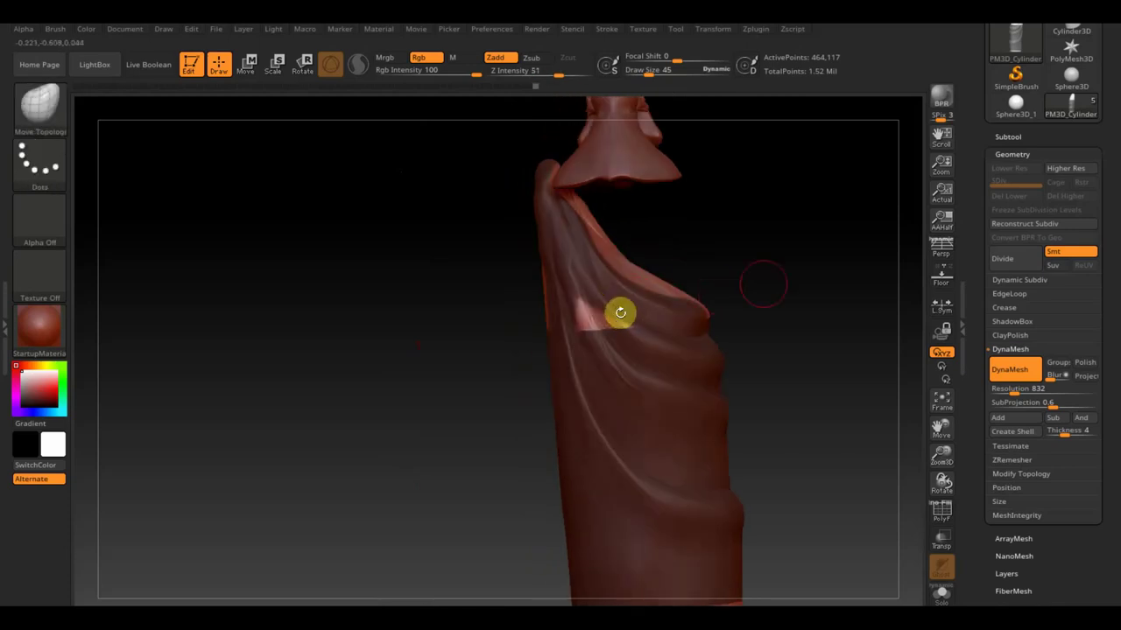
left_click_drag(619, 313, 745, 325)
mouse_move(674, 313)
left_mouse_down("ctrl")
mouse_move(625, 288)
mouse_move(601, 250)
mouse_move(610, 264)
left_mouse_up("ctrl")
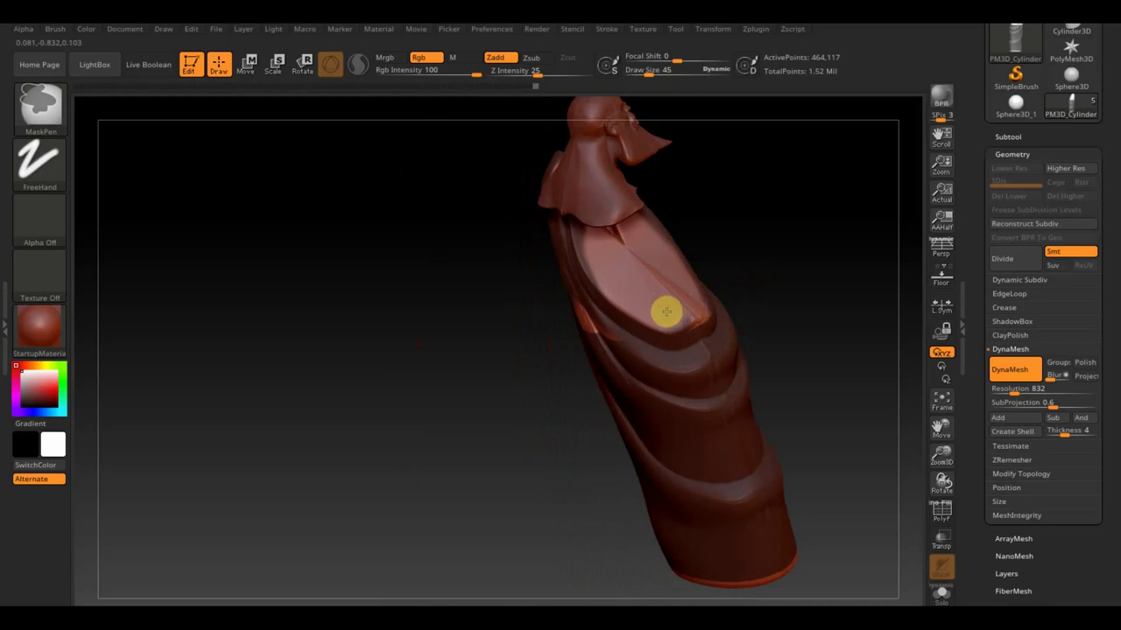
Mask the robe's upper edge and a side patch, leaving only an oval unmasked
mouse_move(788, 263)
left_mouse_down()
mouse_move(788, 233)
mouse_move(813, 215)
left_mouse_up()
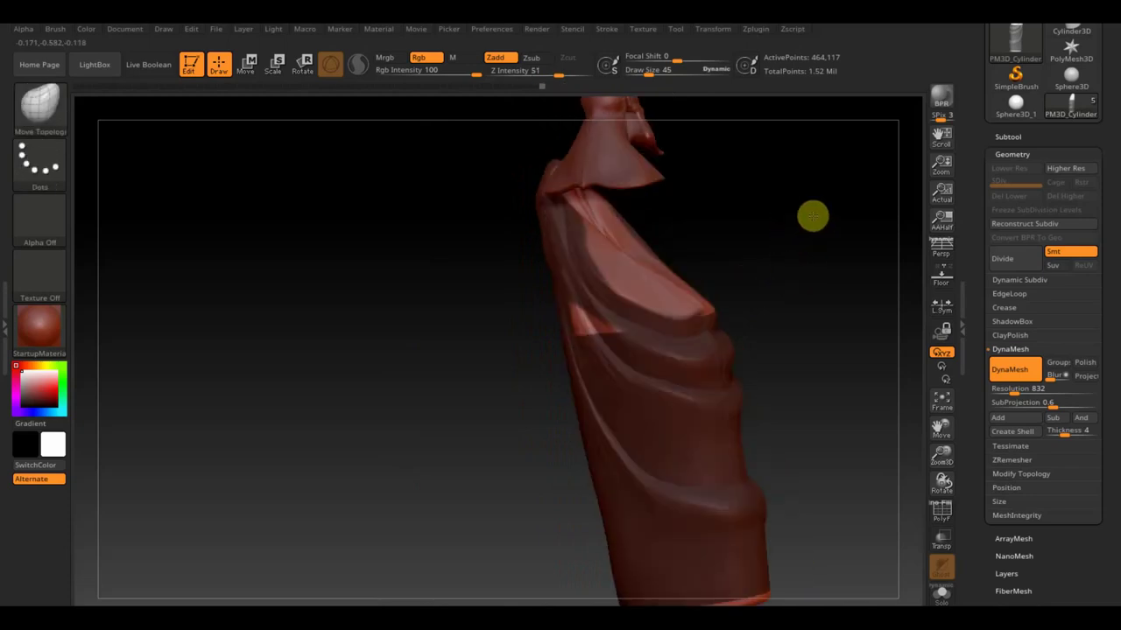
left_click_drag(639, 253, 604, 248, "ctrl")
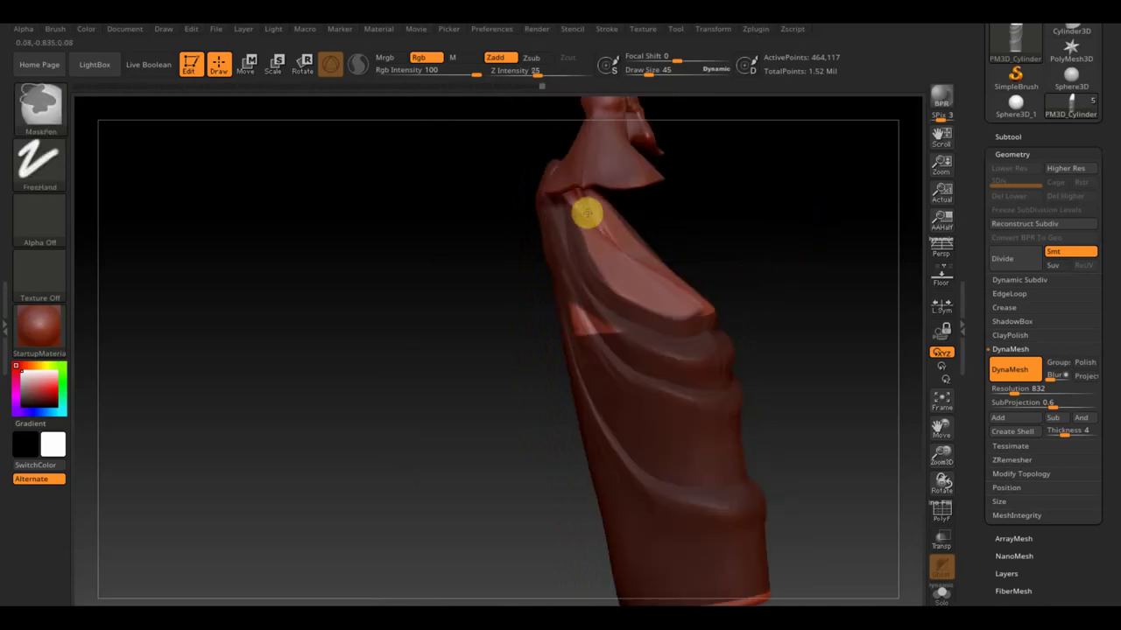
left_click_drag(580, 208, 607, 257, "ctrl")
left_click_drag(726, 250, 773, 245)
left_click(605, 313, "ctrl")
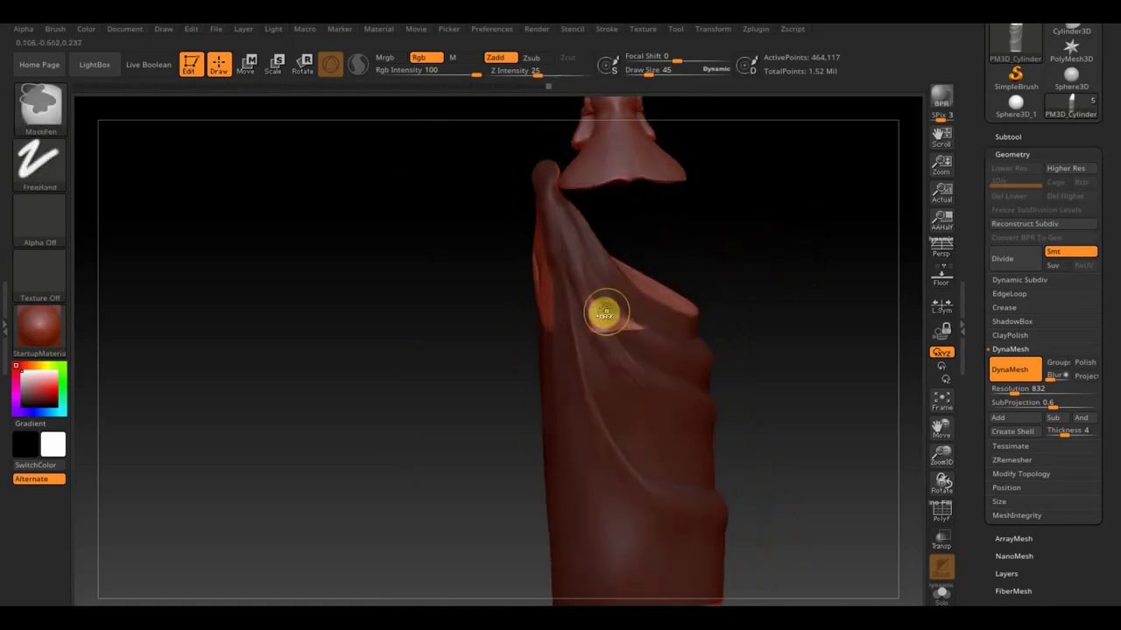
mouse_move(683, 348)
left_mouse_down()
mouse_move(780, 306)
mouse_move(840, 310)
left_mouse_up()
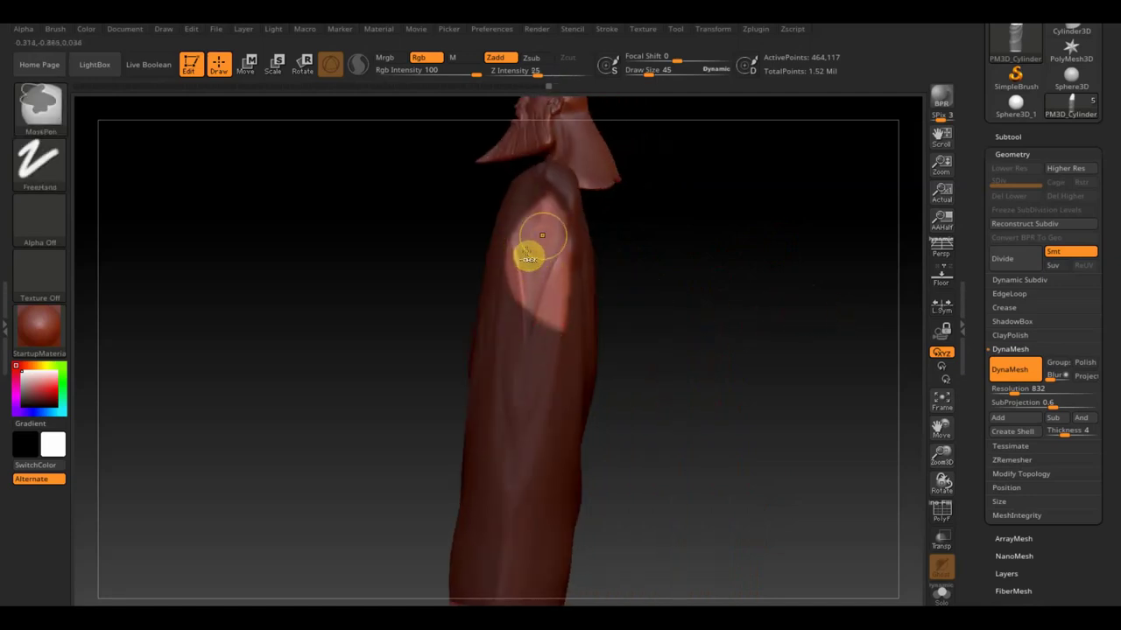
mouse_move(526, 254)
left_mouse_down("ctrl")
mouse_move(542, 231)
mouse_move(542, 318)
left_mouse_up("ctrl")
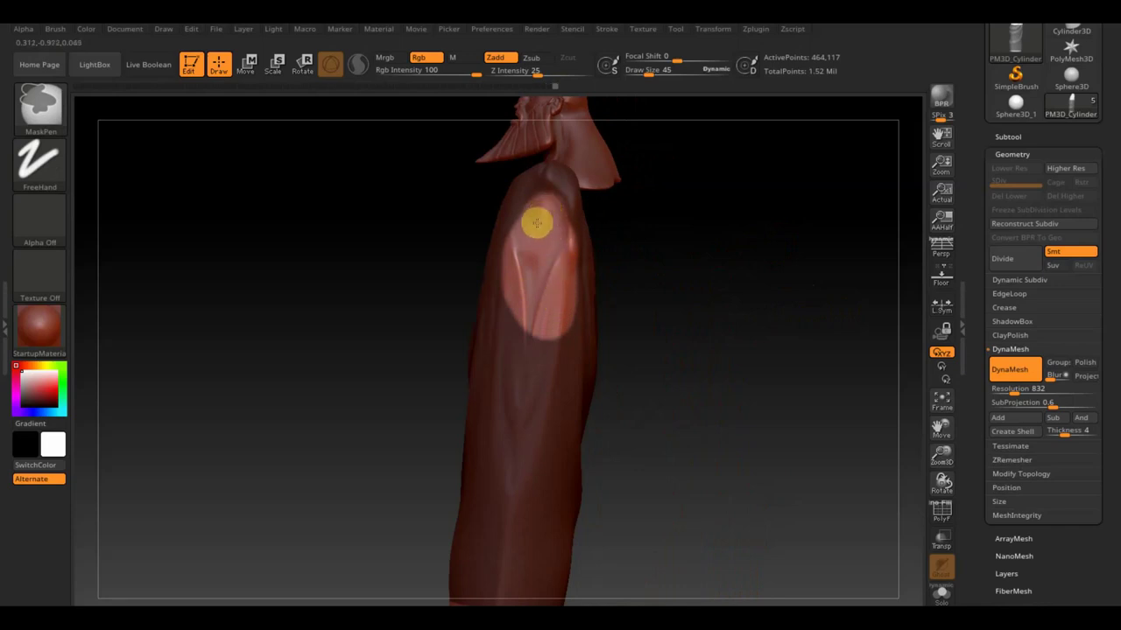
mouse_move(688, 316)
left_mouse_down()
mouse_move(648, 315)
mouse_move(741, 315)
mouse_move(750, 327)
left_mouse_up()
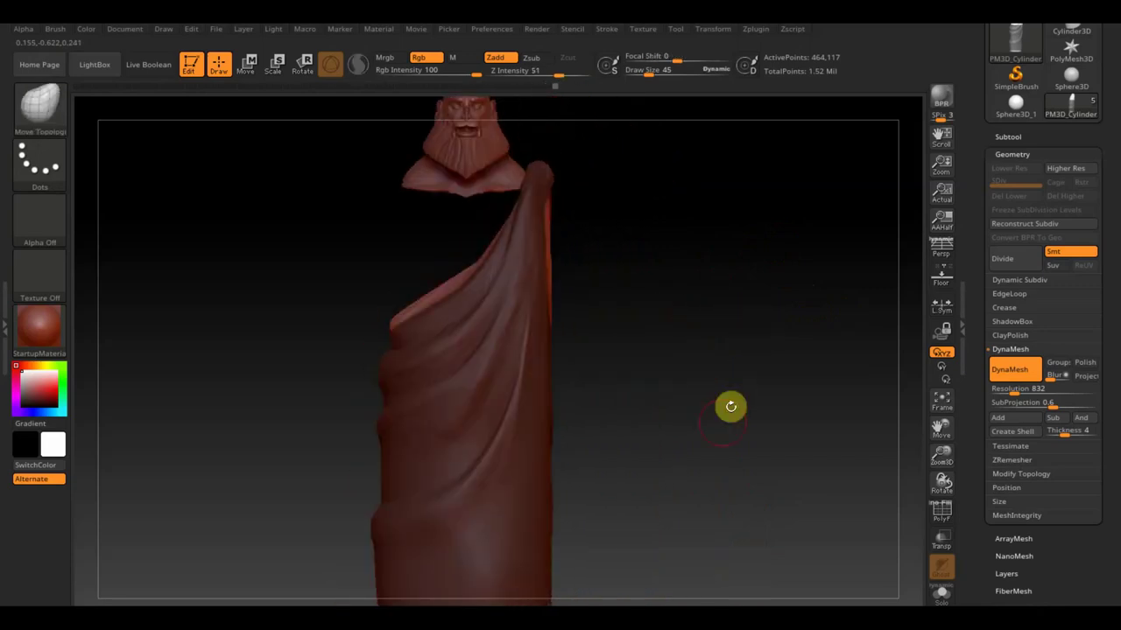
left_click_drag(721, 447, 720, 419)
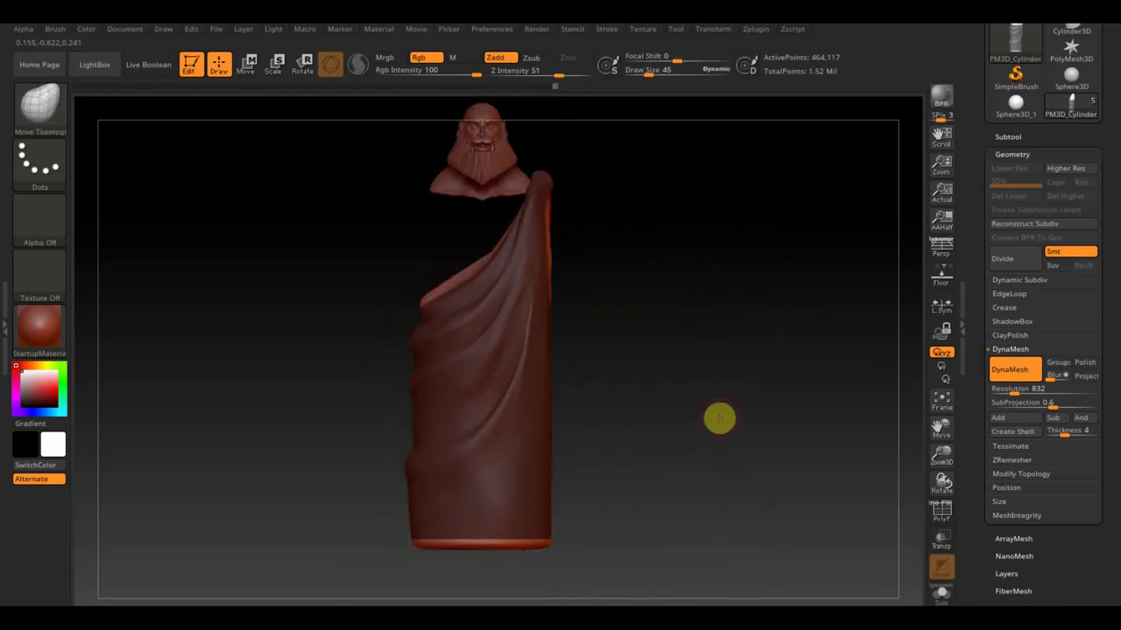
Preview a shell extracted from the masked robe area at thickness 0.00001
left_click(1008, 137)
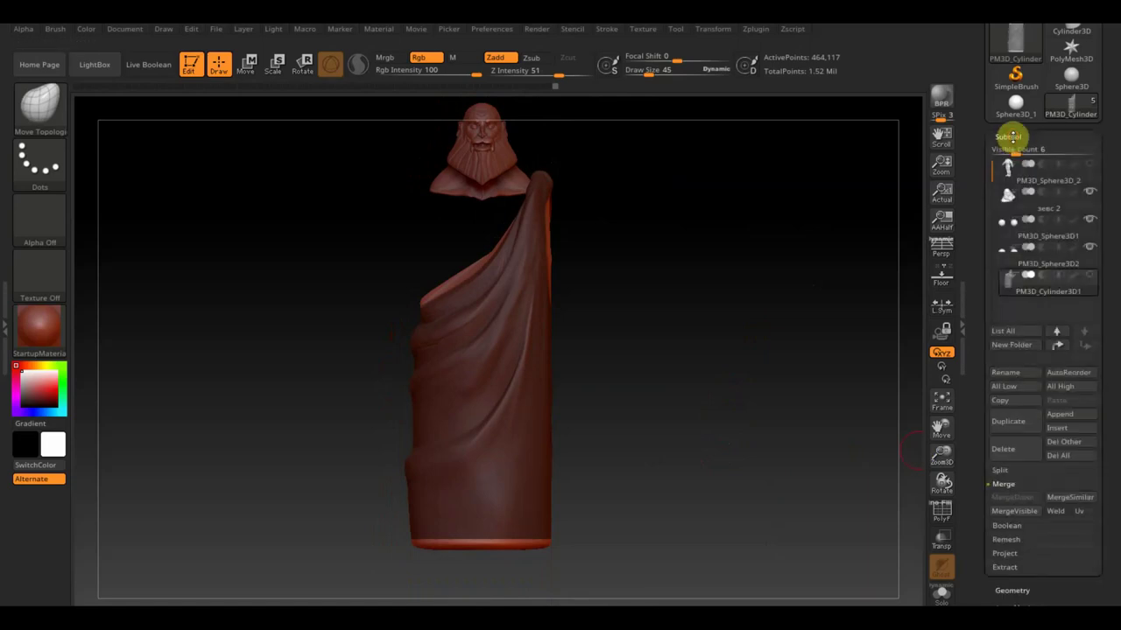
left_click(1009, 567)
left_click(1022, 562)
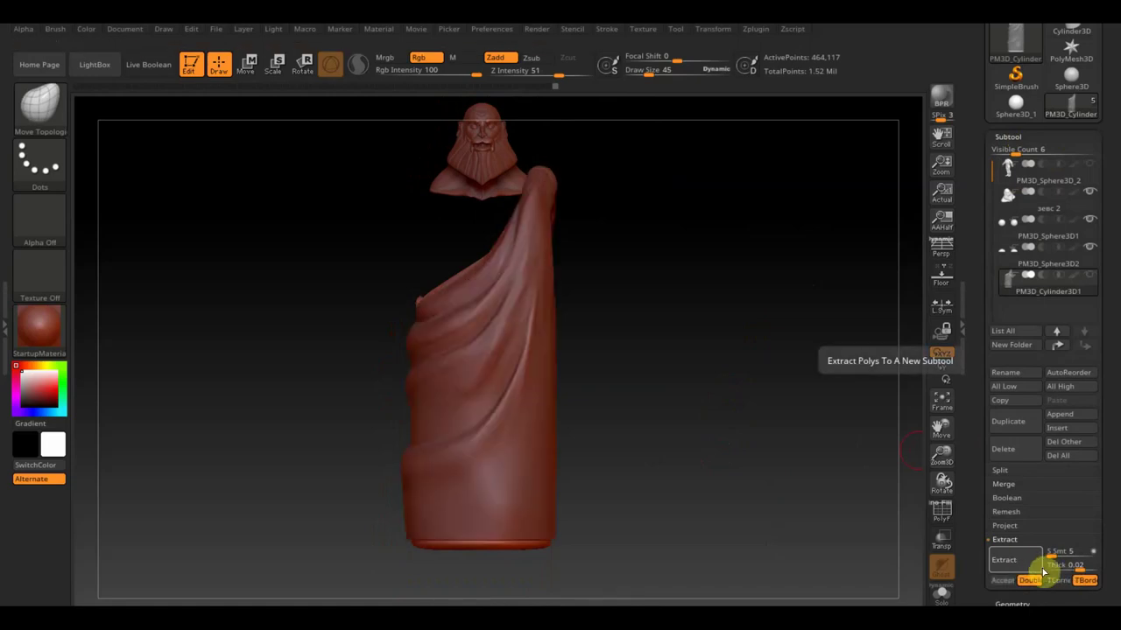
type("0.00001")
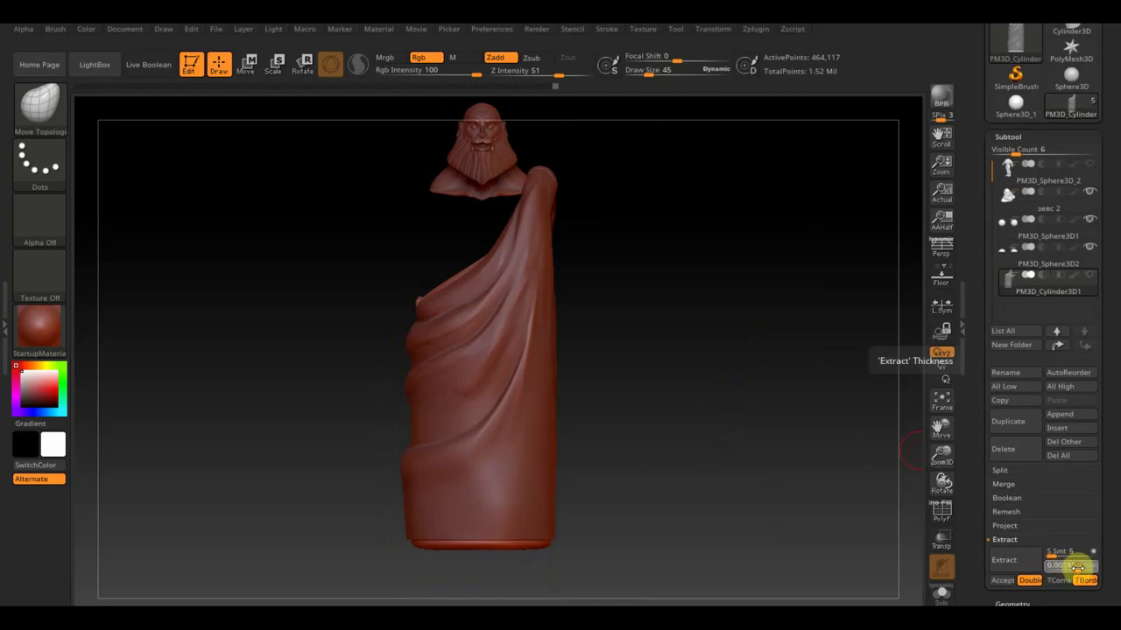
key("Return")
left_click(1012, 560)
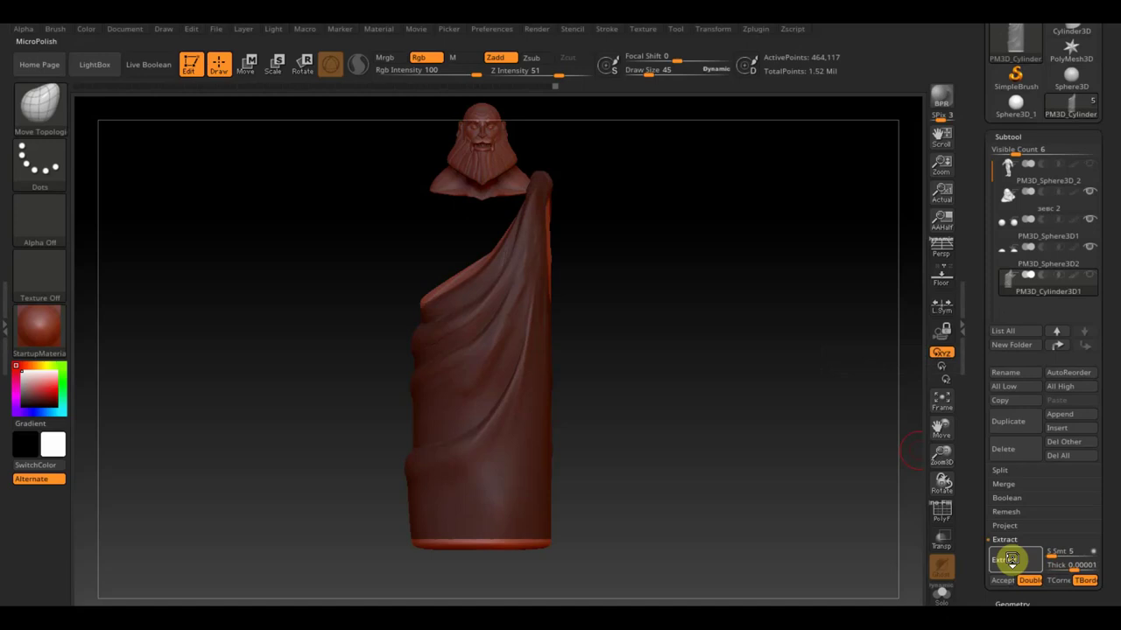
left_click(1011, 560)
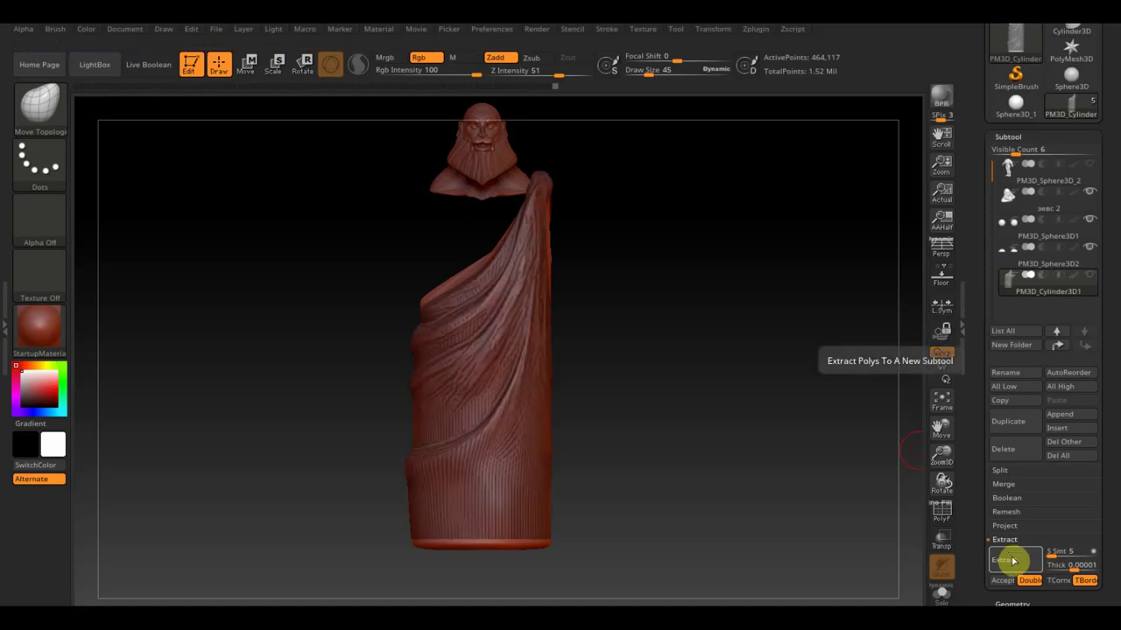
Re-extract the shell at the adjusted thickness and accept it as subtool Extract3
left_click(1075, 566)
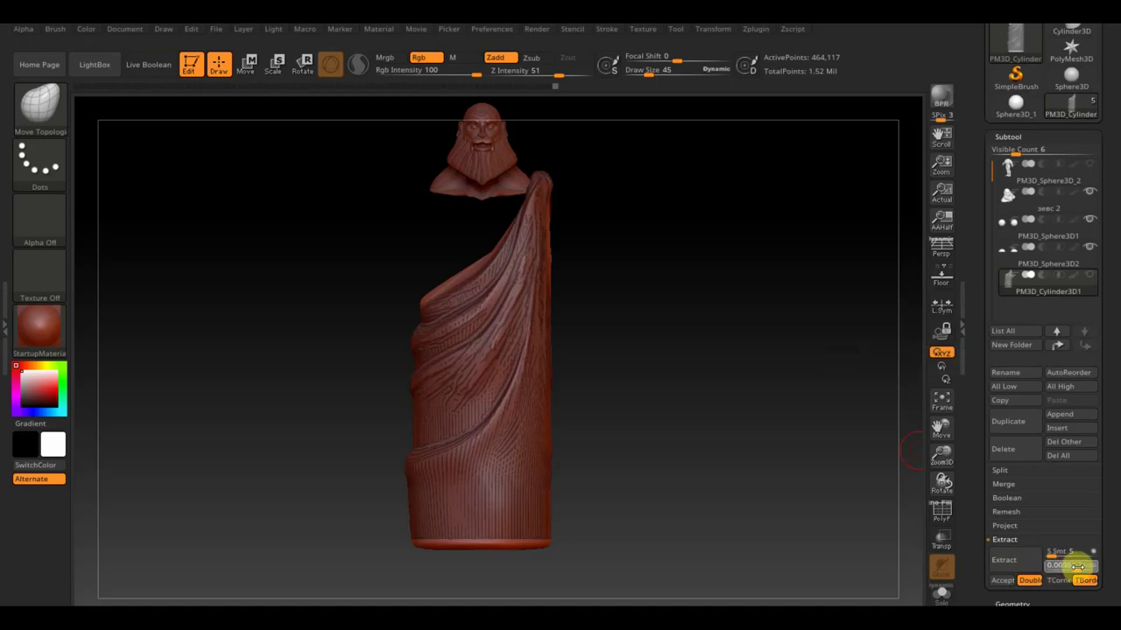
key("Return")
left_click(1015, 560)
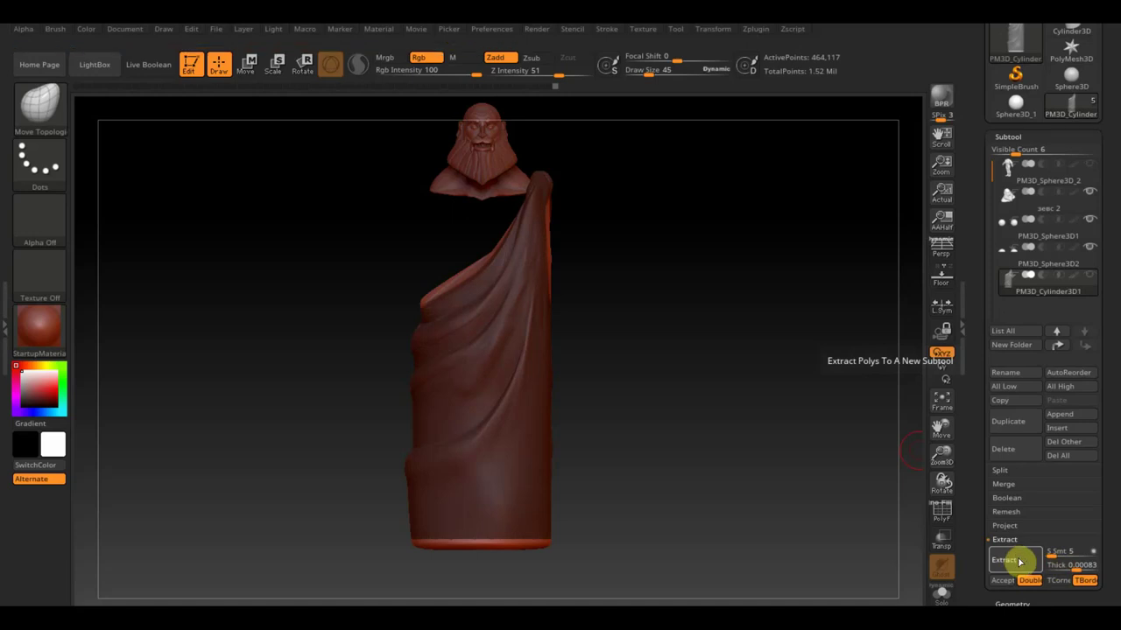
left_click(1005, 580)
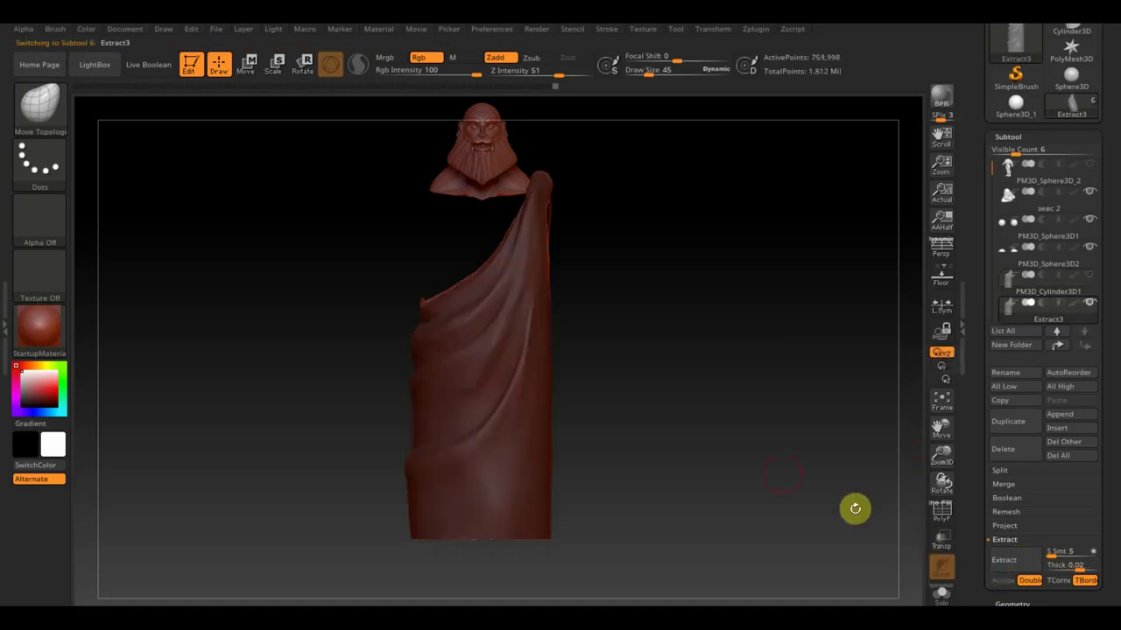
Inspect the oval opening left in the robe's upper drape, then show the Geometry subpalette
mouse_move(855, 509)
left_mouse_down()
mouse_move(796, 526)
mouse_move(813, 563)
mouse_move(786, 510)
mouse_move(805, 443)
mouse_move(438, 318)
left_mouse_up()
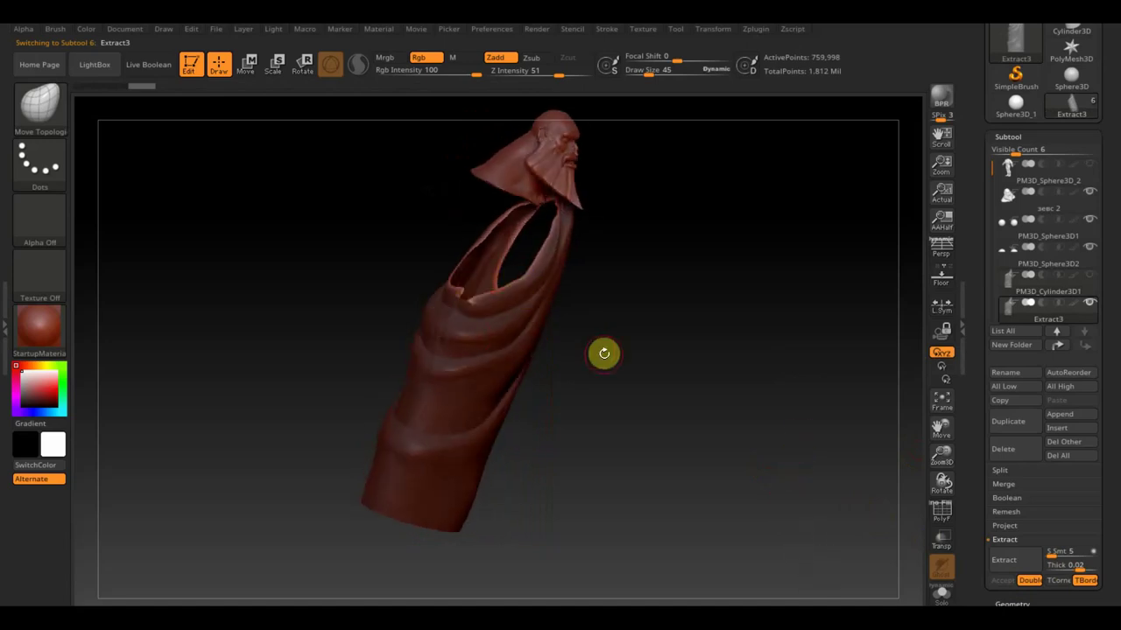
scroll(688, 345, "up", 3)
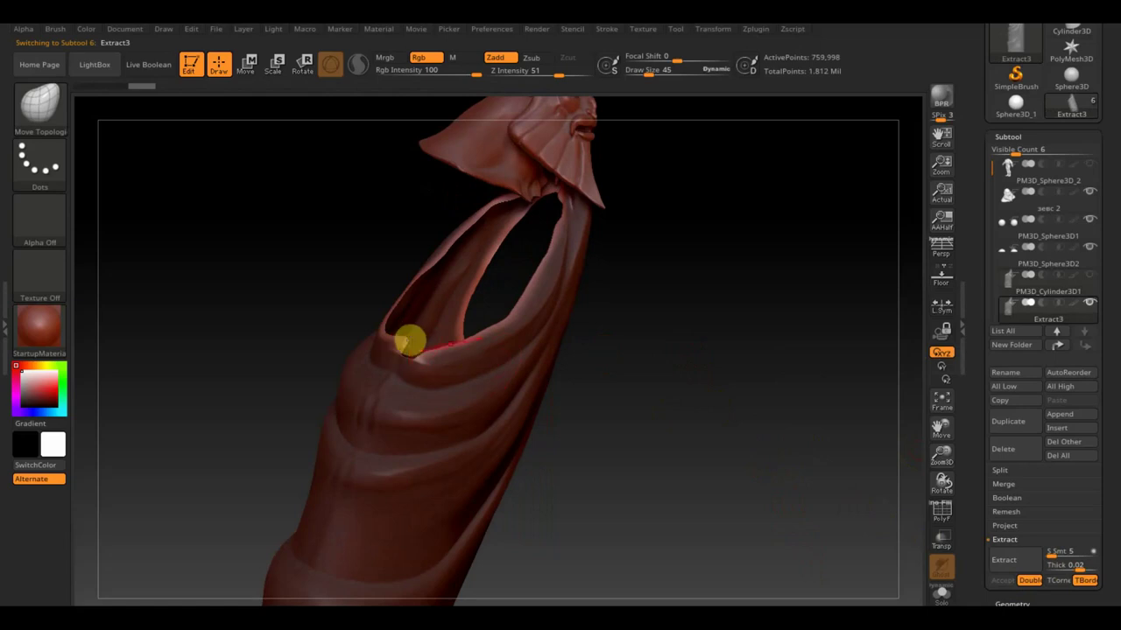
left_click_drag(656, 382, 665, 413)
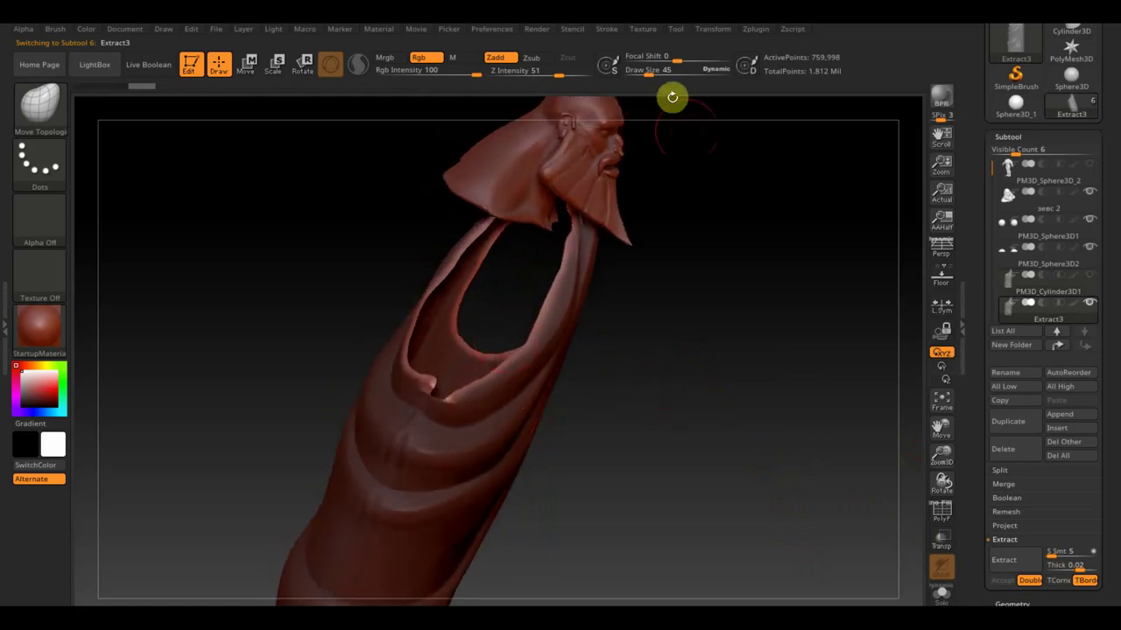
mouse_move(672, 97)
left_mouse_down()
mouse_move(725, 295)
mouse_move(783, 338)
left_mouse_up()
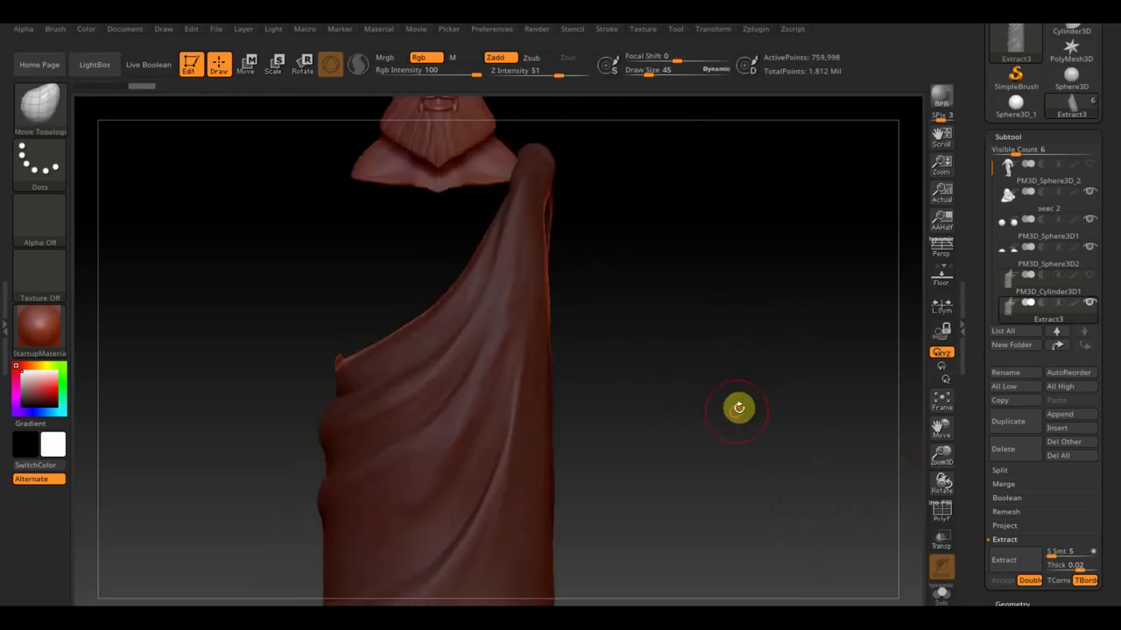
scroll(738, 407, "down", 3)
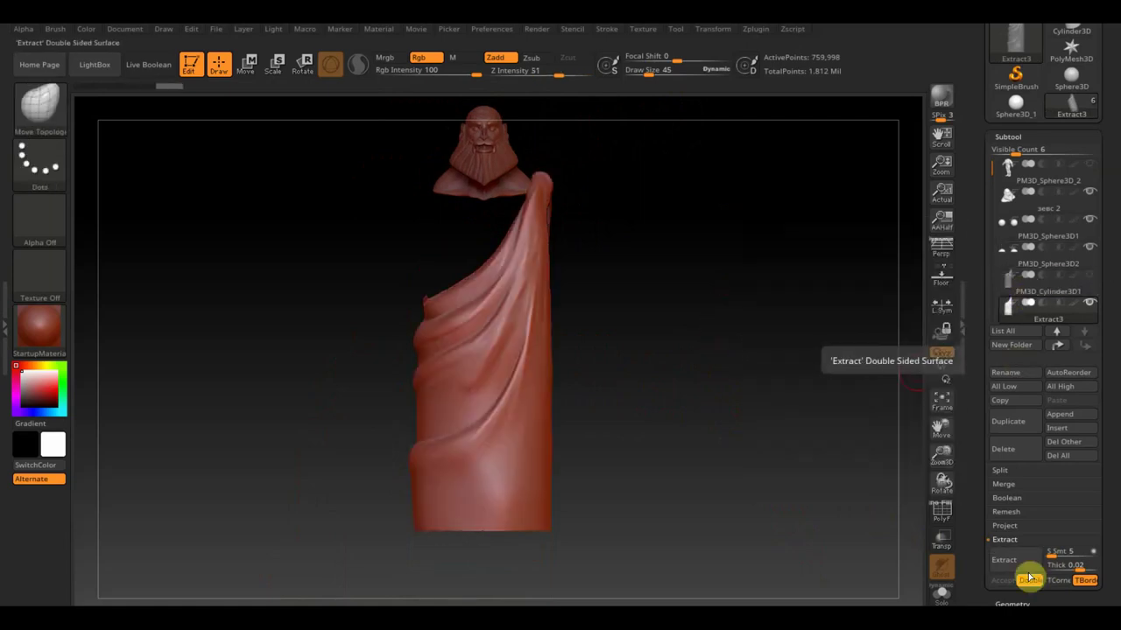
left_click(1016, 602)
left_click_drag(1108, 570, 1103, 506)
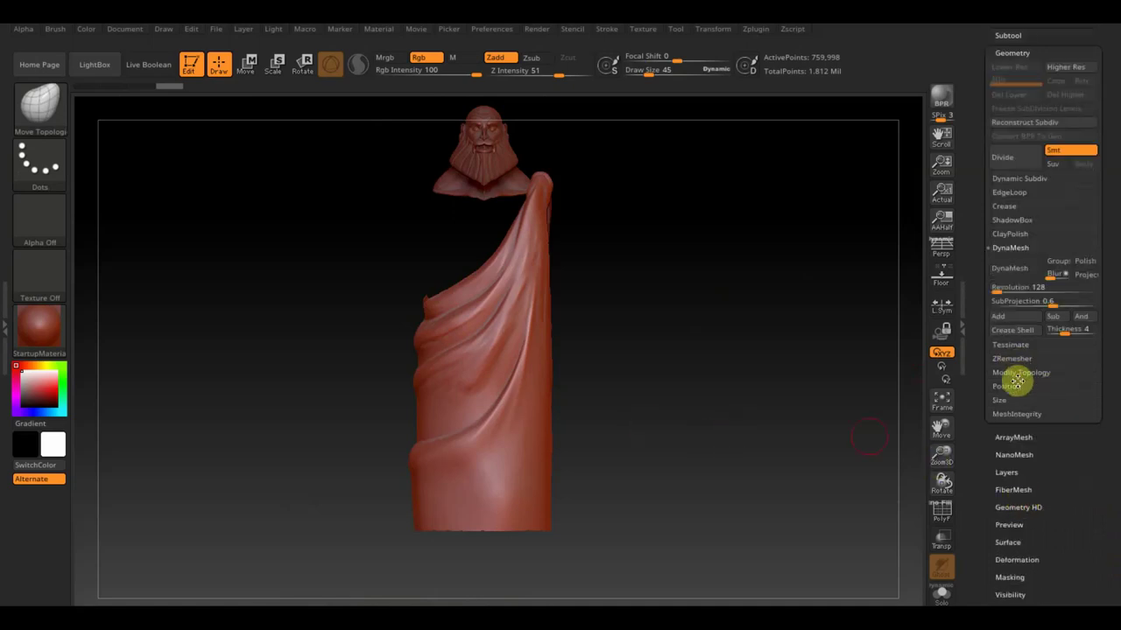
ZRemesh the robe shell at target polygon count 7.7, dropping it to 11,387 points
left_click(1017, 358)
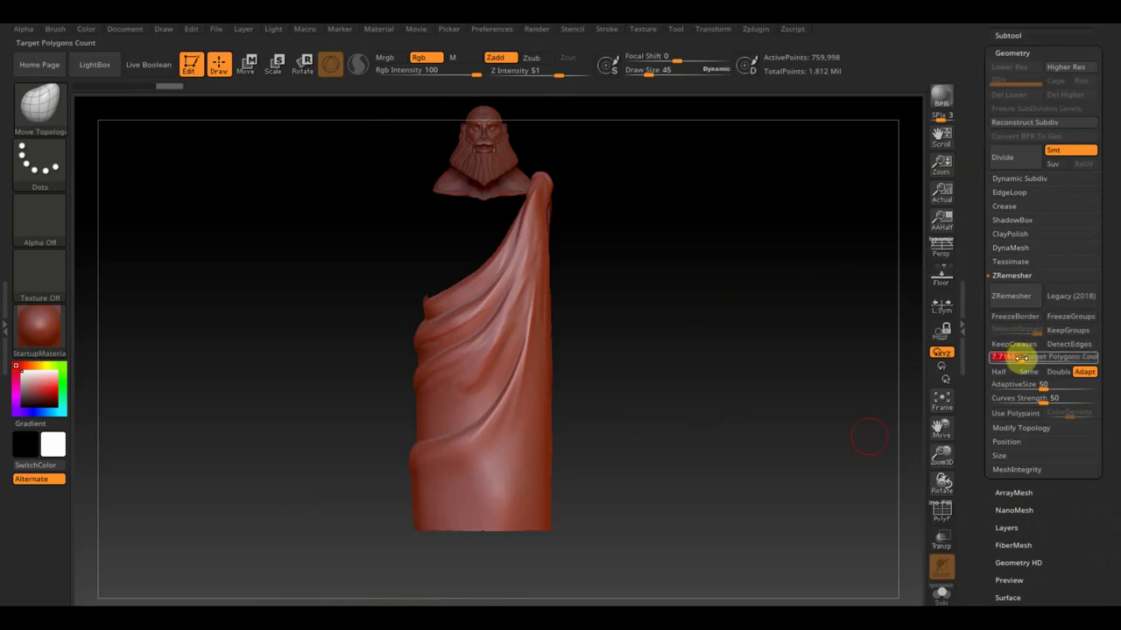
left_click_drag(1014, 356, 657, 323)
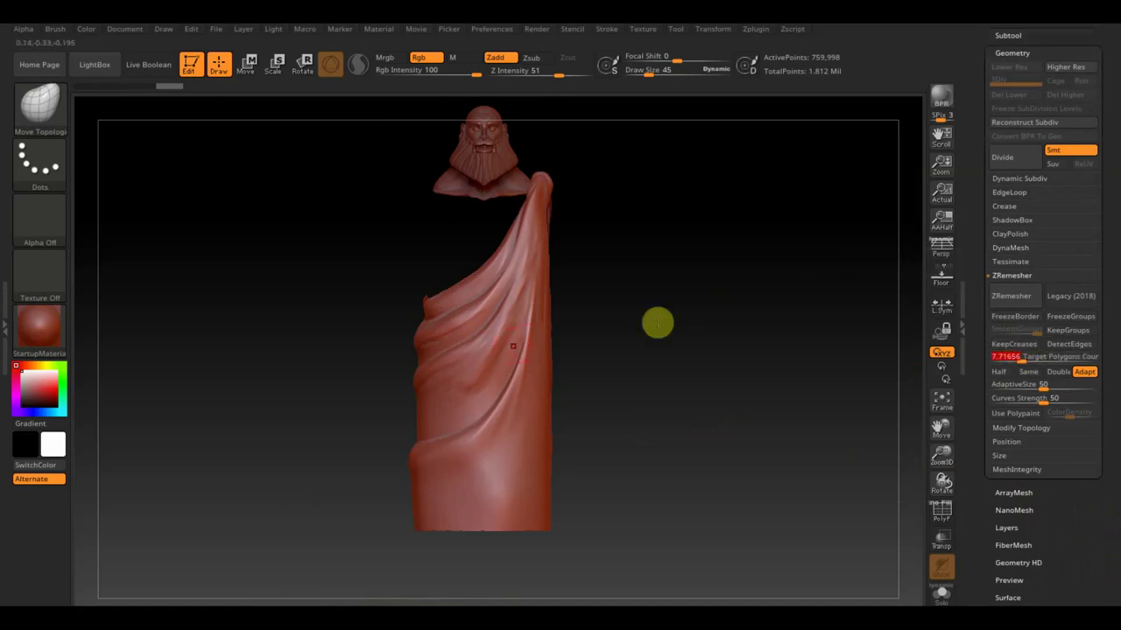
left_click(1013, 296)
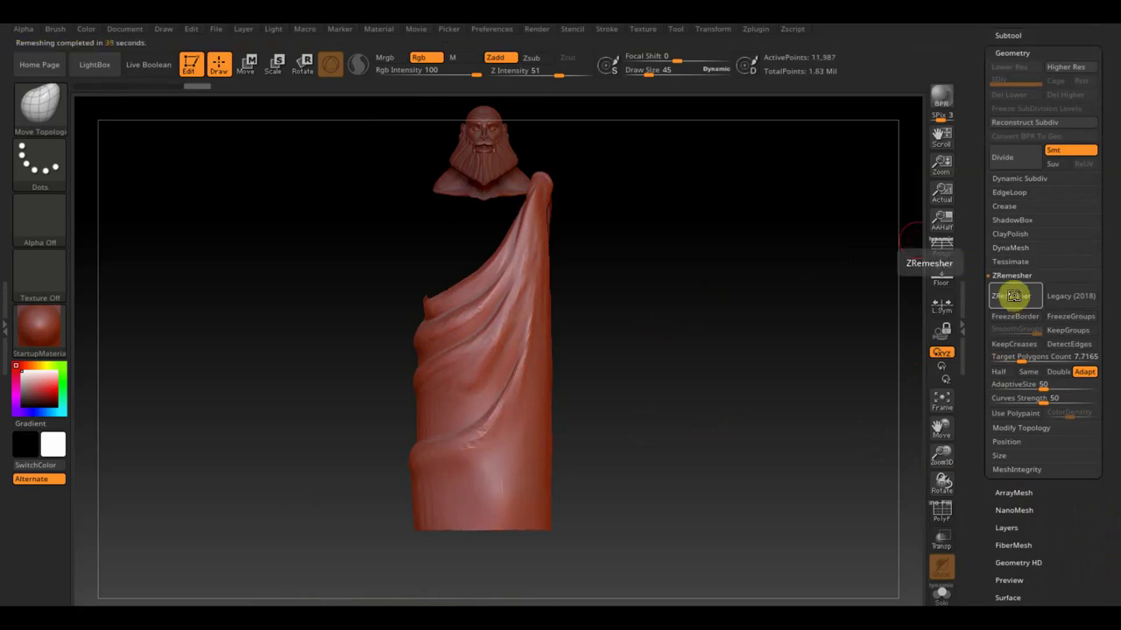
mouse_move(880, 343)
left_mouse_down()
mouse_move(831, 370)
mouse_move(854, 364)
mouse_move(778, 358)
mouse_move(800, 353)
mouse_move(783, 338)
mouse_move(805, 348)
mouse_move(797, 360)
mouse_move(813, 388)
mouse_move(821, 378)
left_mouse_up()
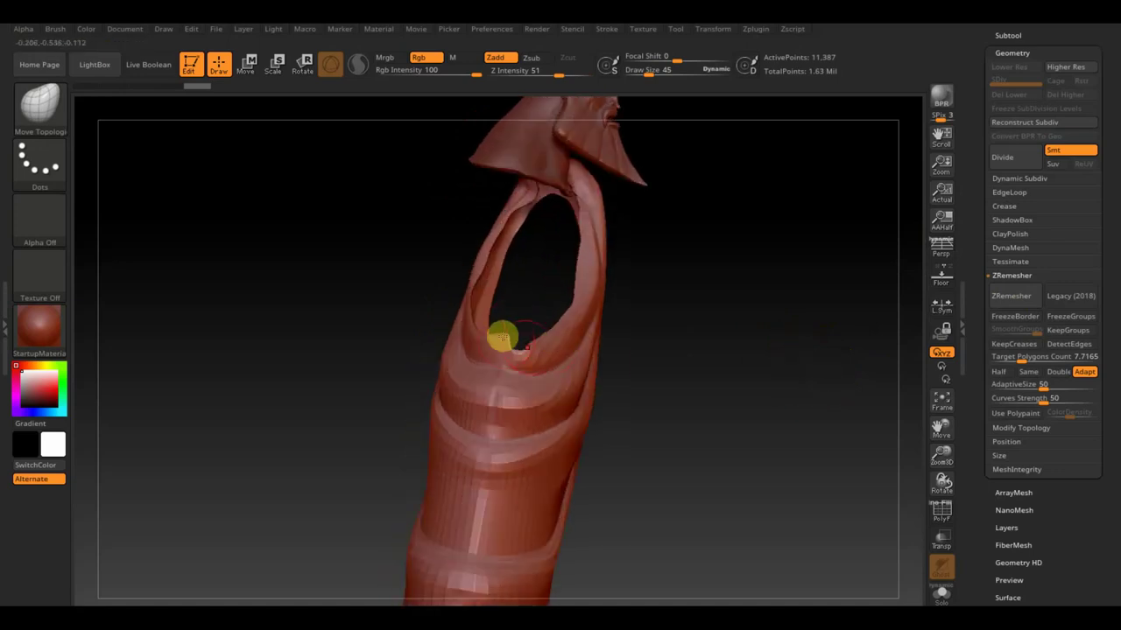
Apply Mirror And Weld to the retopologized robe mesh
left_click(1039, 429)
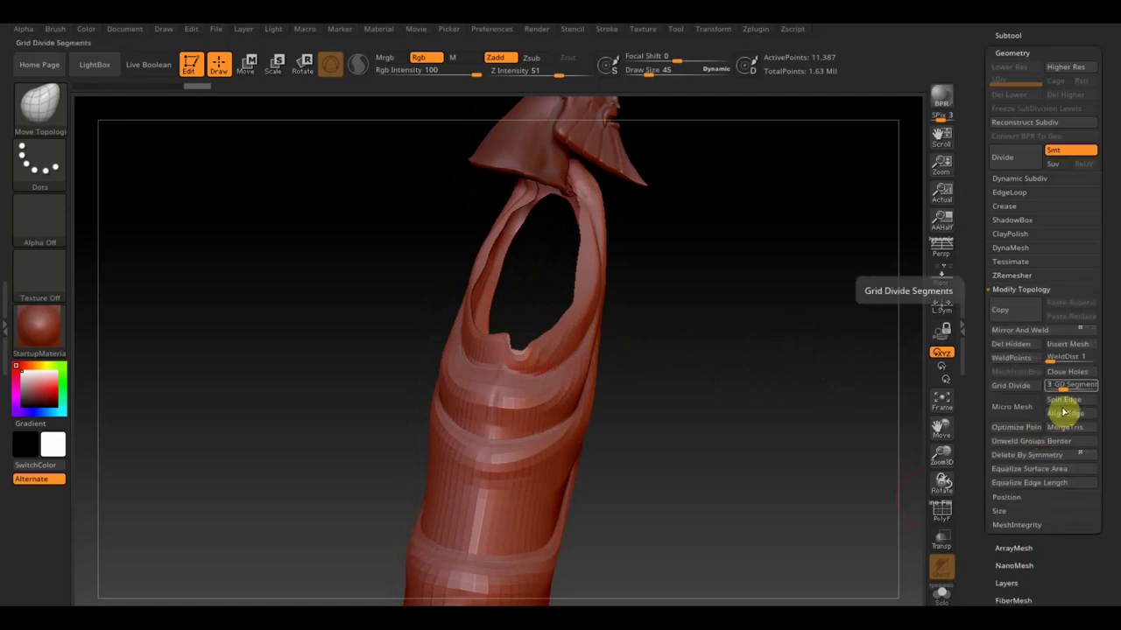
left_click(1048, 333)
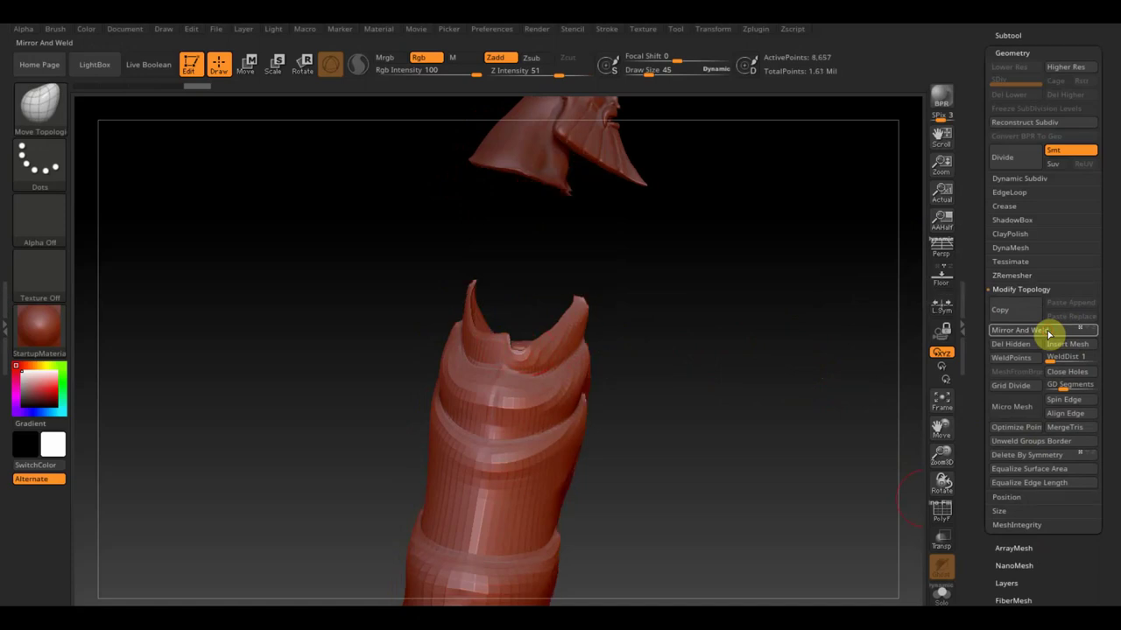
left_click_drag(880, 391, 822, 398, "shift")
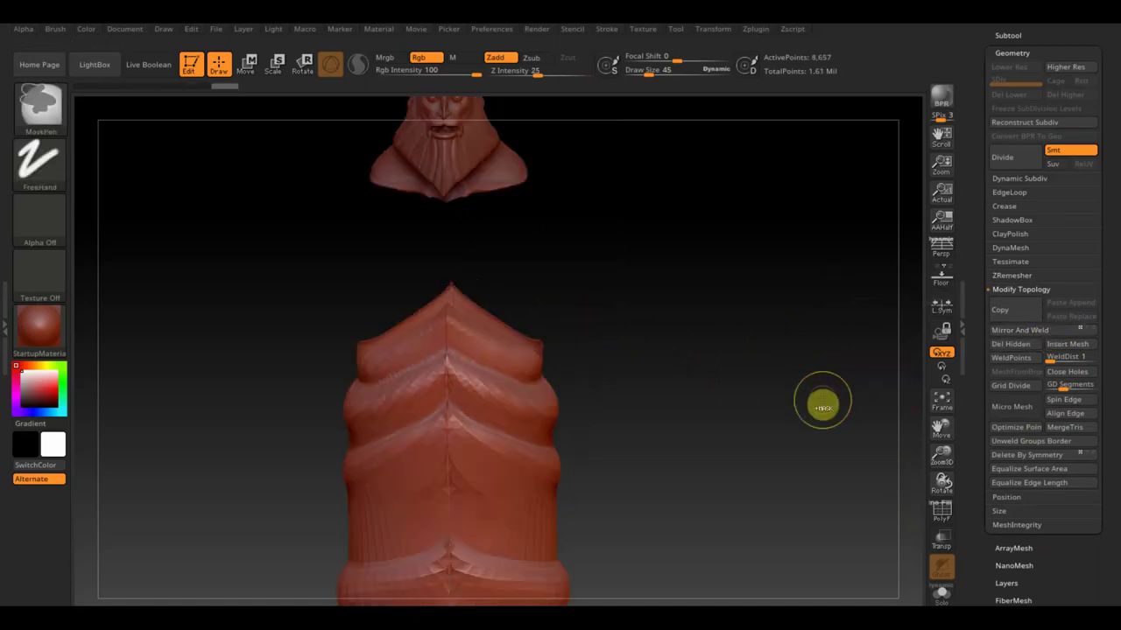
key("ctrl+z")
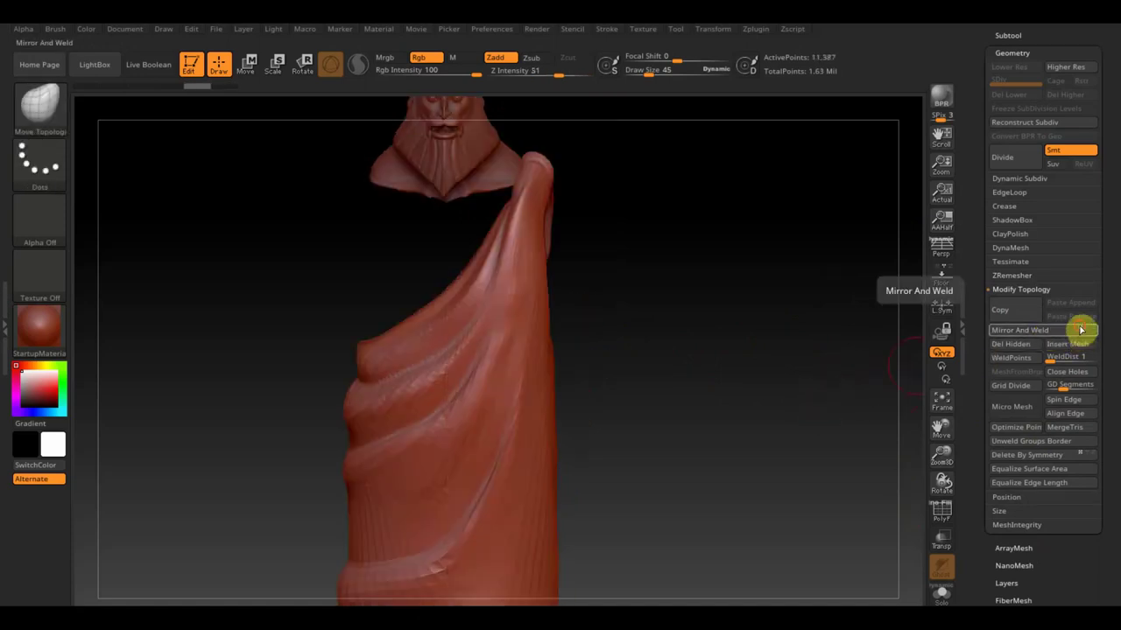
left_click(1067, 336)
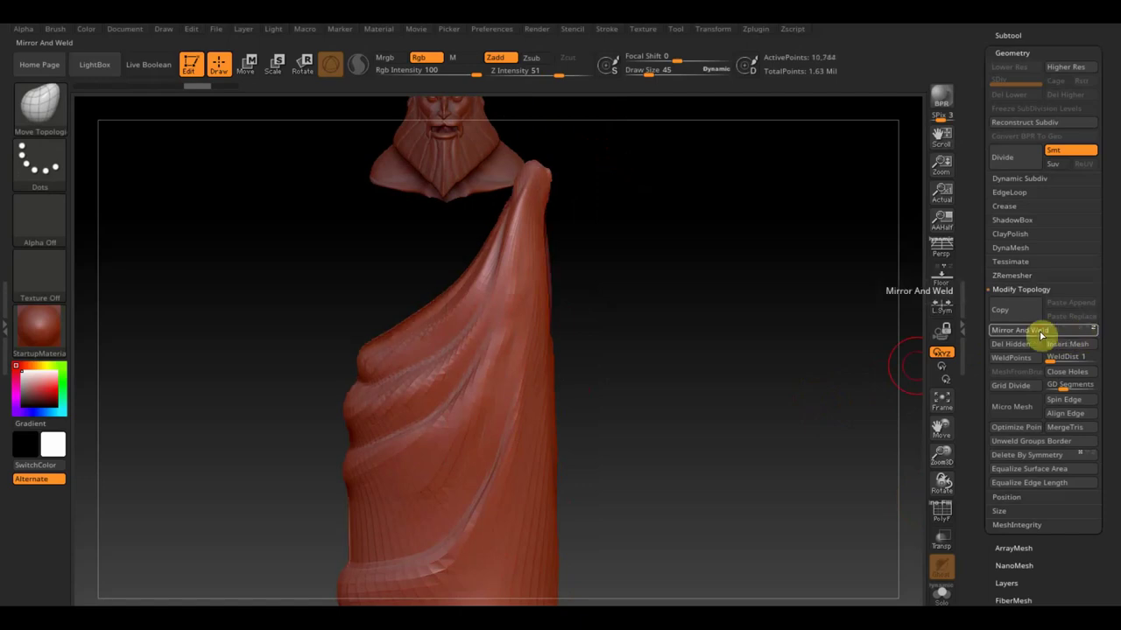
Smooth the fabric and edge around the strap opening under the shoulder
mouse_move(747, 350)
left_mouse_down()
mouse_move(856, 359)
mouse_move(825, 395)
left_mouse_up()
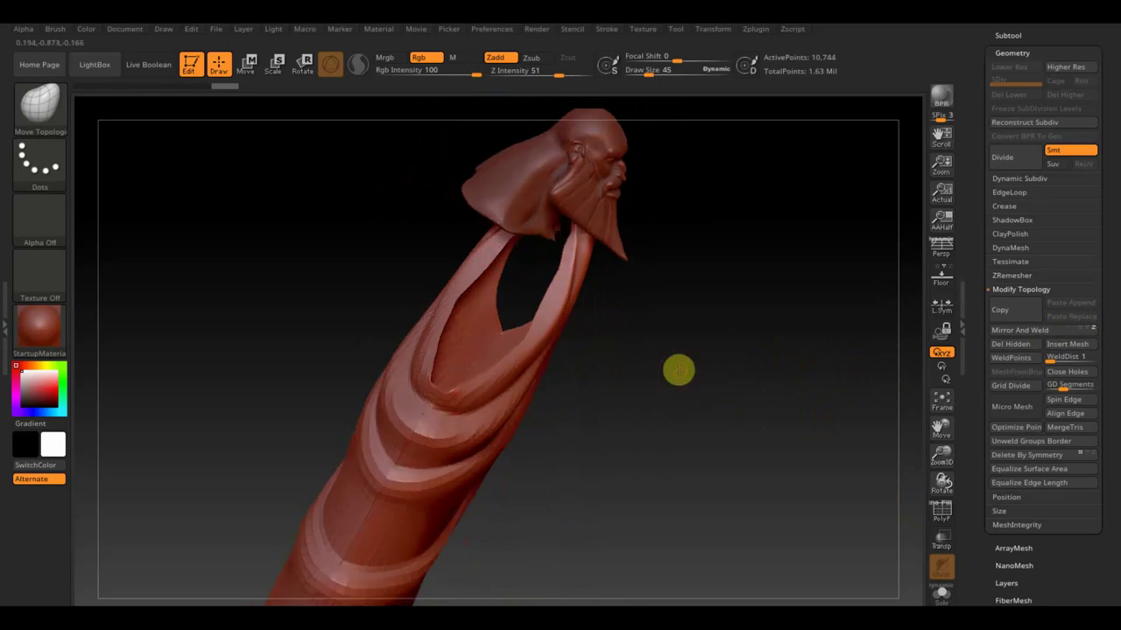
left_click_drag(674, 367, 651, 321)
mouse_move(511, 230)
left_mouse_down("shift")
mouse_move(476, 246)
mouse_move(513, 213)
left_mouse_up("shift")
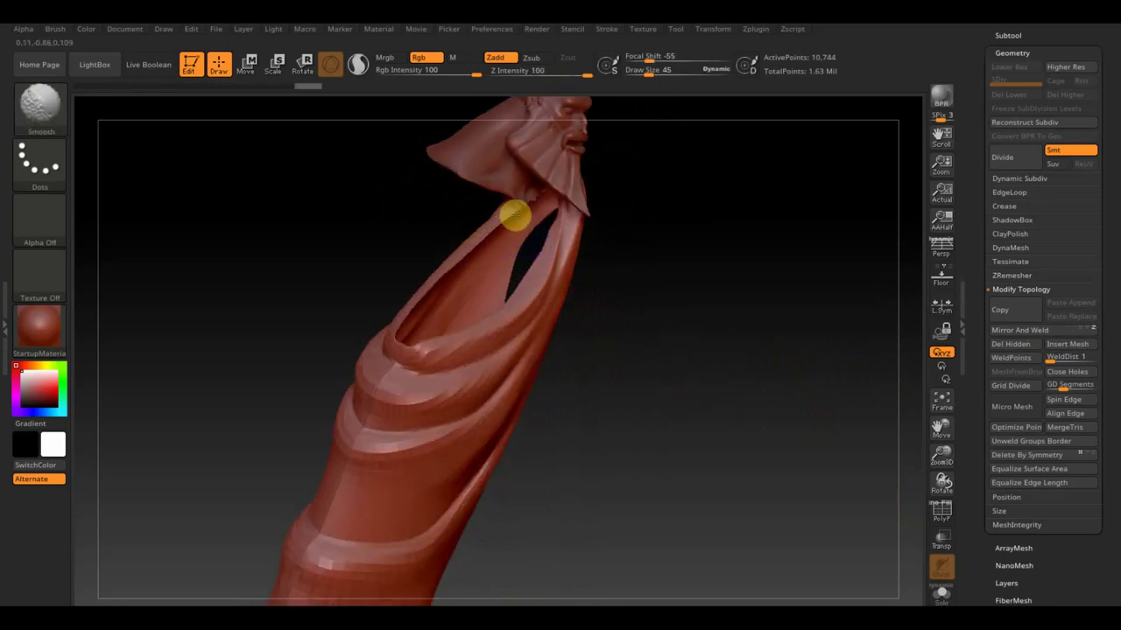
left_click_drag(619, 297, 675, 365)
mouse_move(538, 283)
left_mouse_down("shift")
mouse_move(498, 332)
mouse_move(442, 367)
left_mouse_up("shift")
left_click_drag(590, 412, 548, 395)
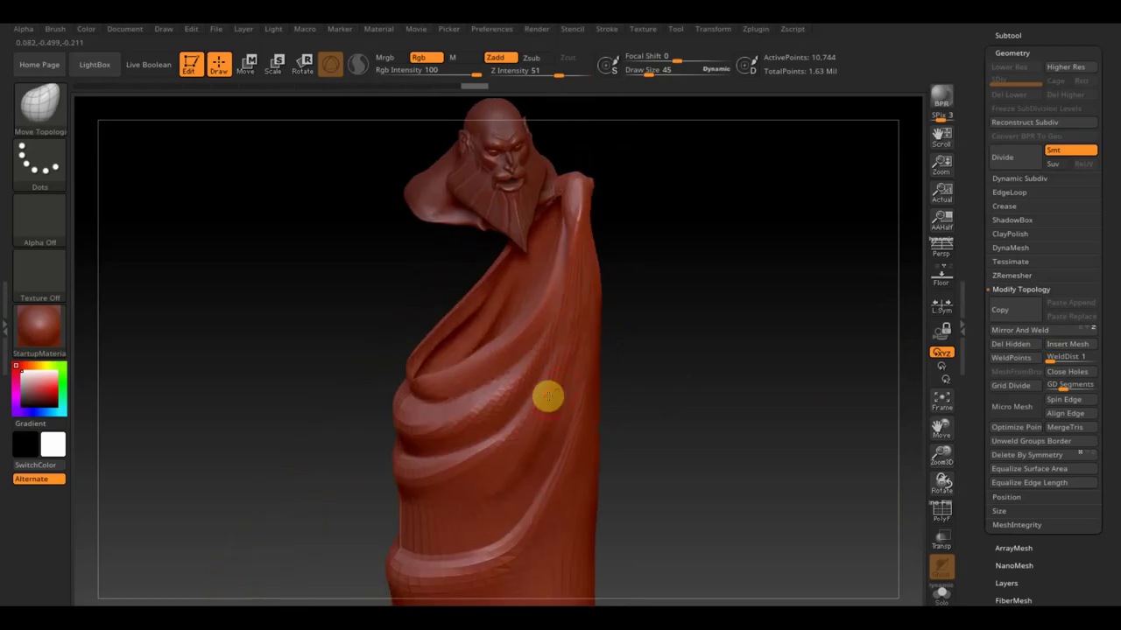
left_click_drag(672, 382, 685, 392)
mouse_move(736, 426)
left_mouse_down()
mouse_move(706, 355)
mouse_move(683, 341)
mouse_move(732, 358)
mouse_move(722, 366)
left_mouse_up()
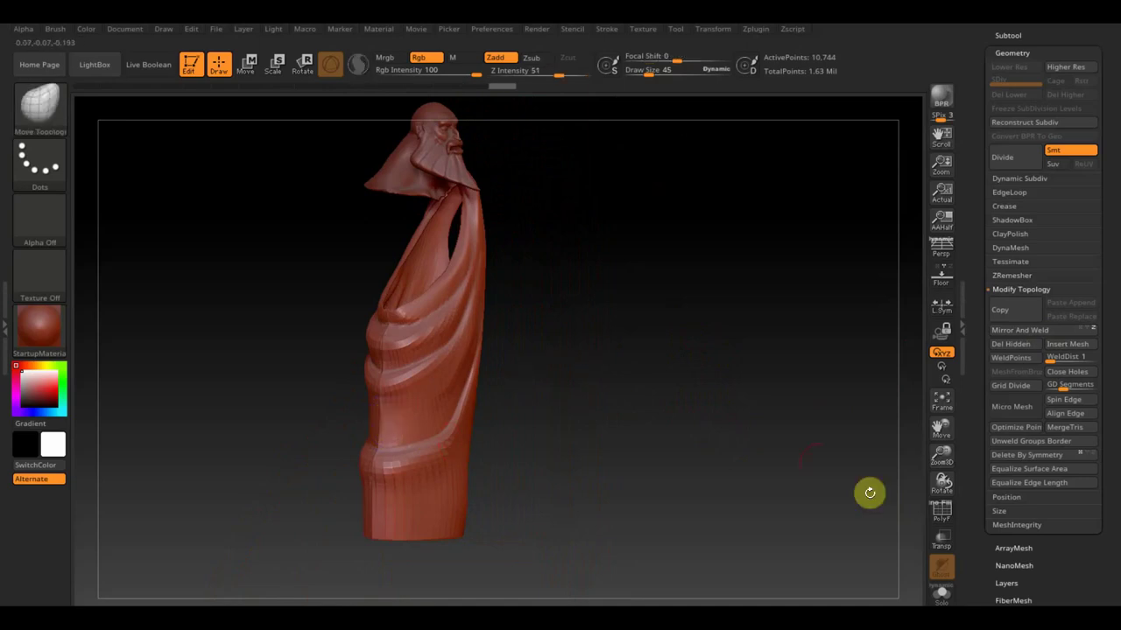
Show the PolyF wireframe and inspect the robe's drapery folds up close
left_click(944, 517)
mouse_move(755, 453)
left_mouse_down("alt")
mouse_move(712, 438)
mouse_move(783, 511)
mouse_move(760, 403)
mouse_move(761, 465)
mouse_move(744, 421)
left_mouse_up("alt")
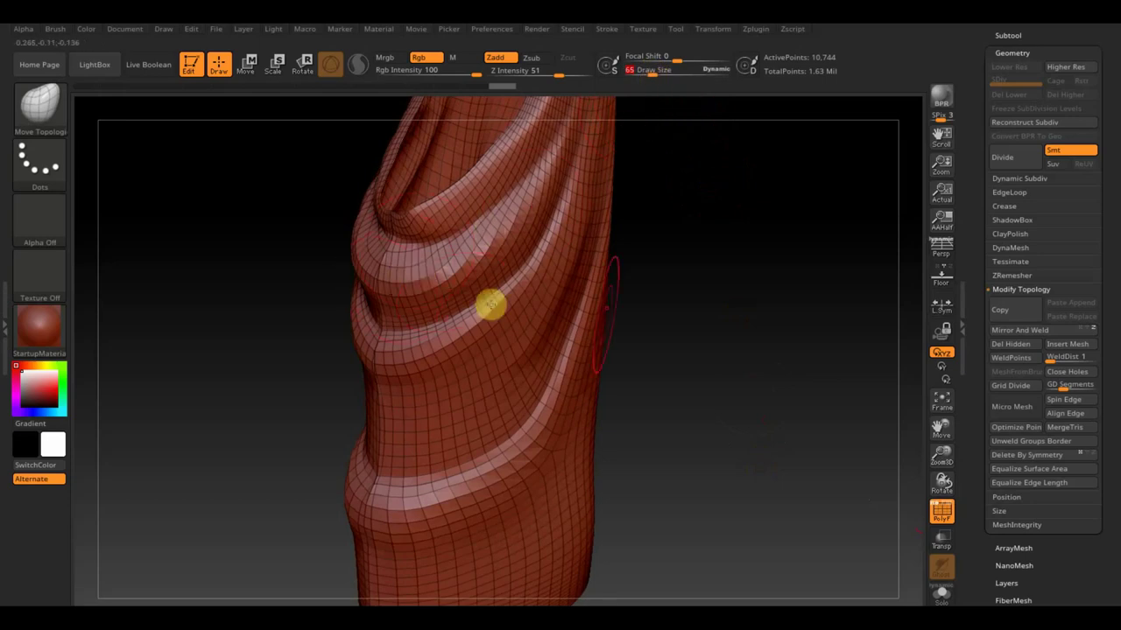
mouse_move(727, 320)
left_mouse_down()
mouse_move(727, 368)
mouse_move(702, 324)
mouse_move(743, 332)
mouse_move(637, 317)
left_mouse_up()
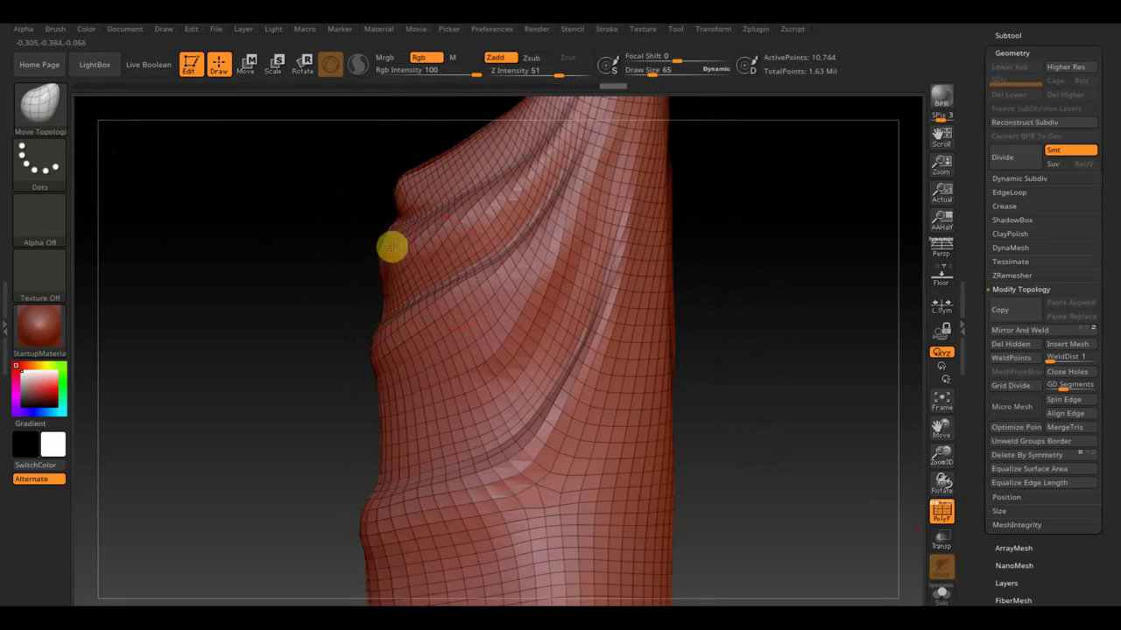
left_click_drag(310, 248, 342, 373)
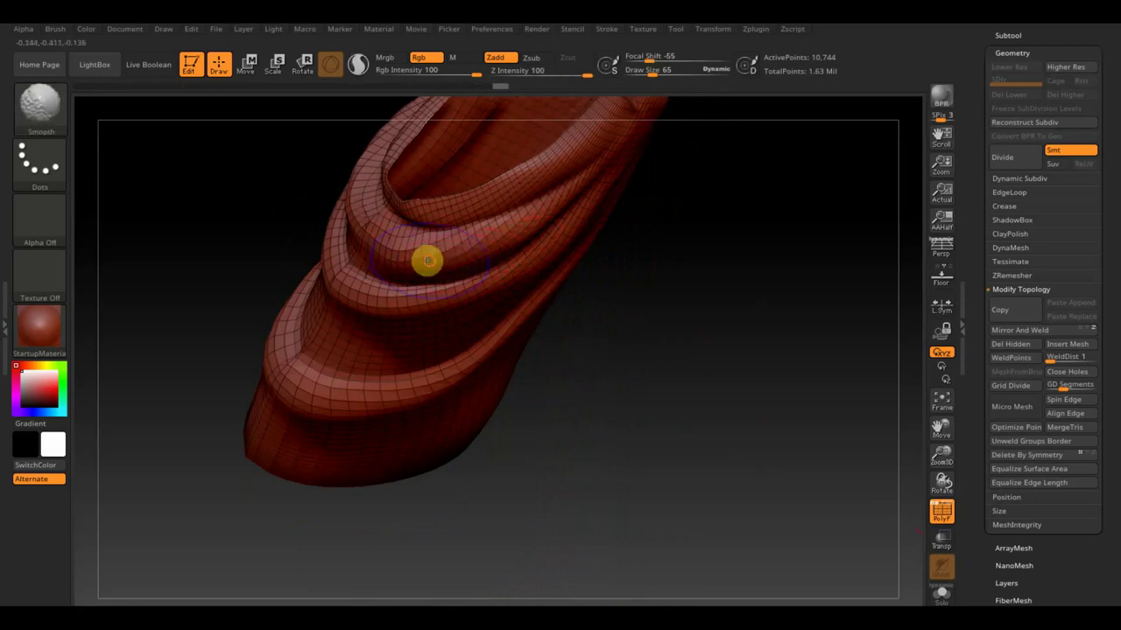
left_click_drag(467, 268, 724, 219)
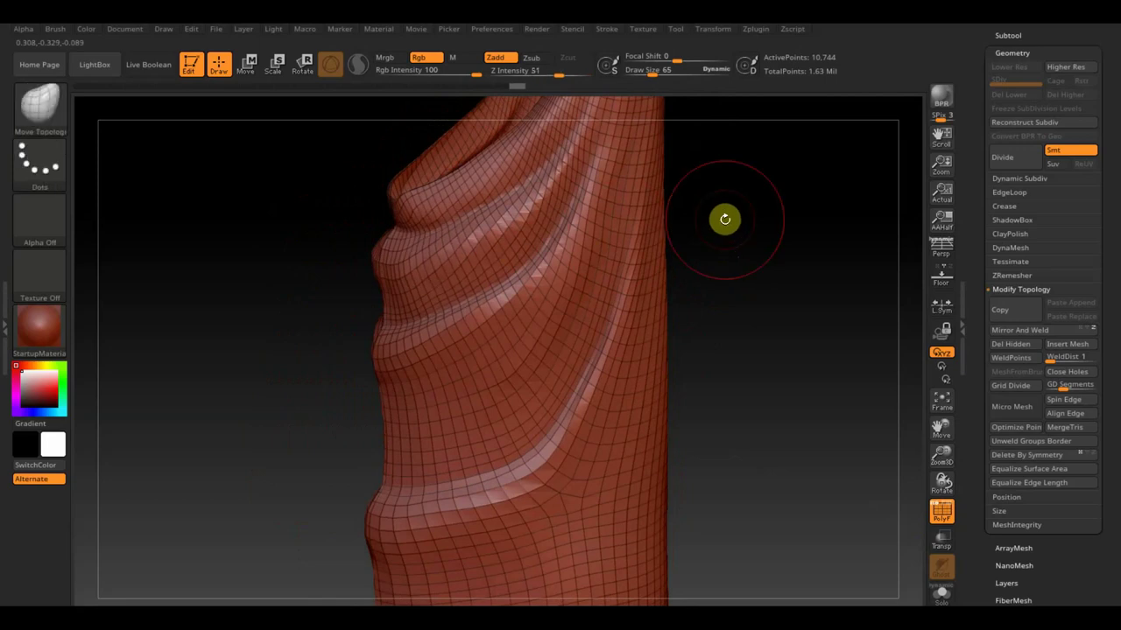
Subdivide the robe twice to SDiv 3 (172,142 points) and hide the wireframe
key("d")
key("ctrl")
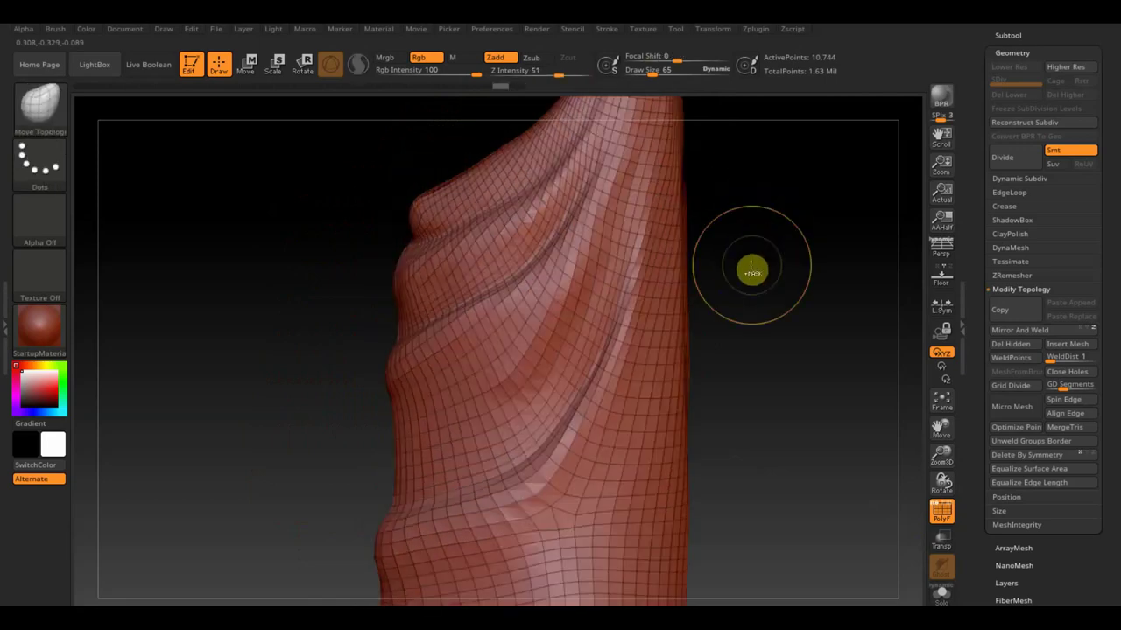
key("ctrl+d")
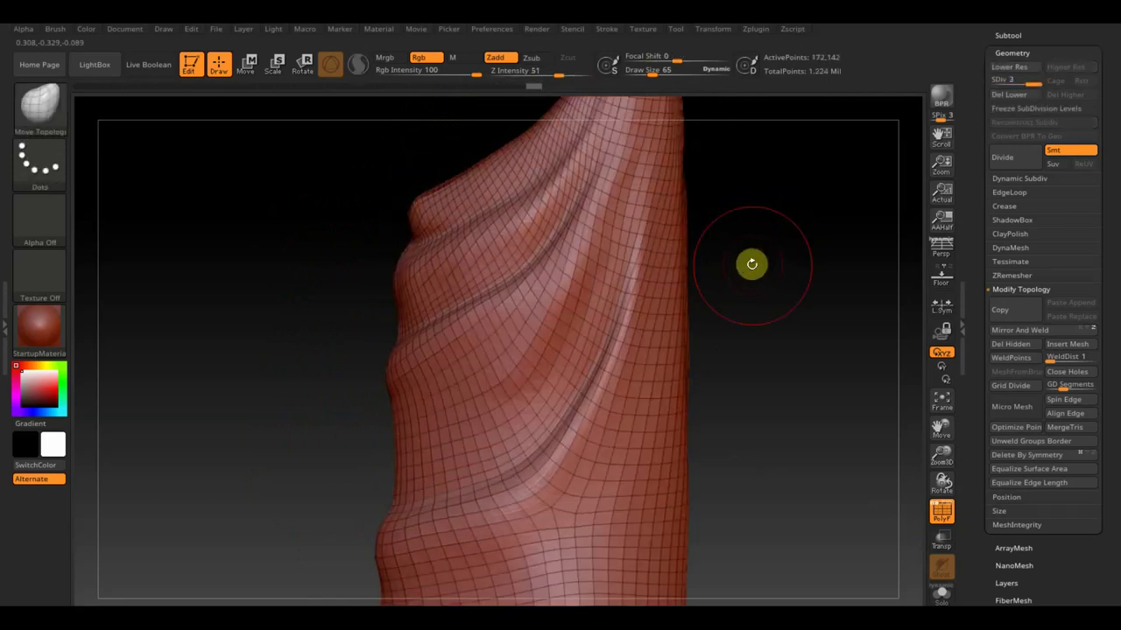
left_click(942, 511)
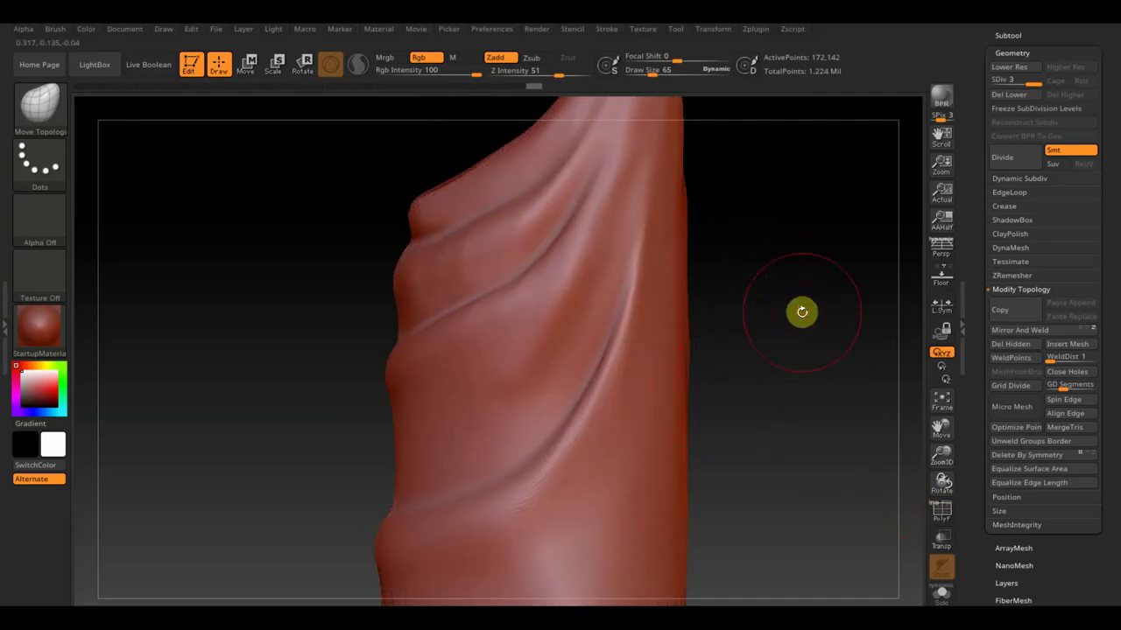
mouse_move(802, 312)
left_mouse_down()
mouse_move(846, 363)
mouse_move(798, 368)
left_mouse_up()
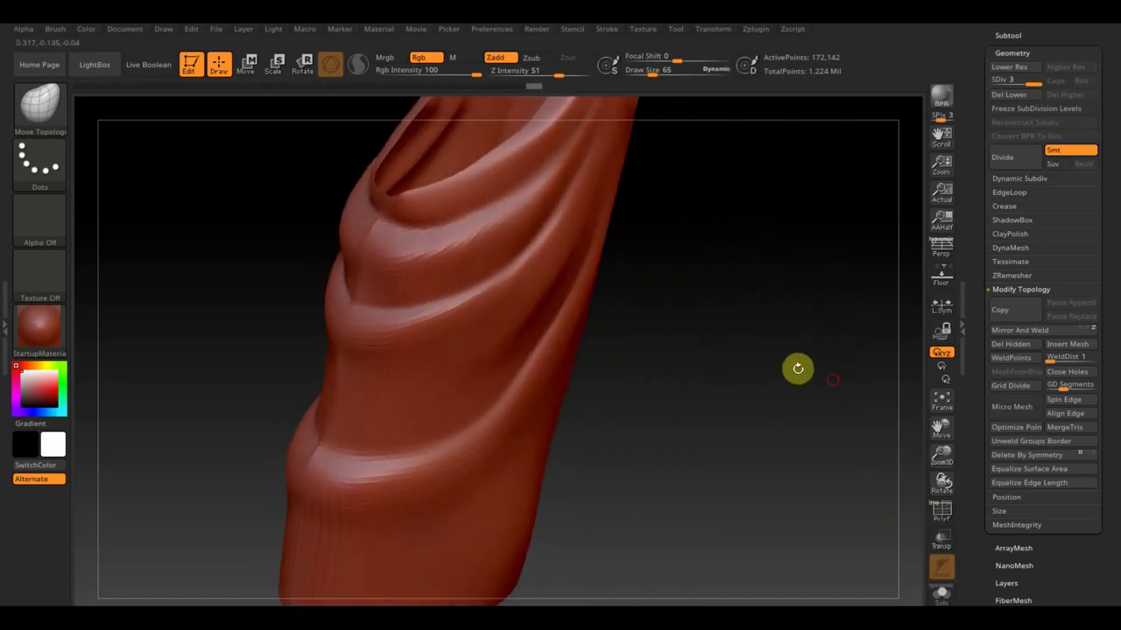
Select the ClayBuildup brush with a draw size of 45
left_click(58, 105)
left_click(51, 112)
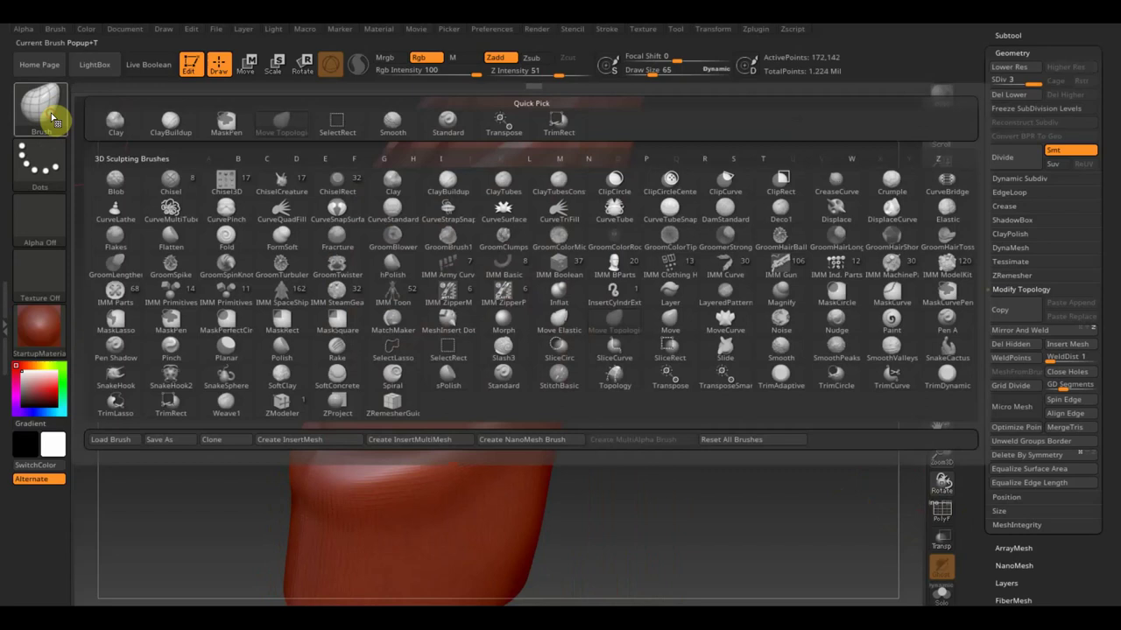
left_click(171, 118)
left_click_drag(642, 80, 652, 75)
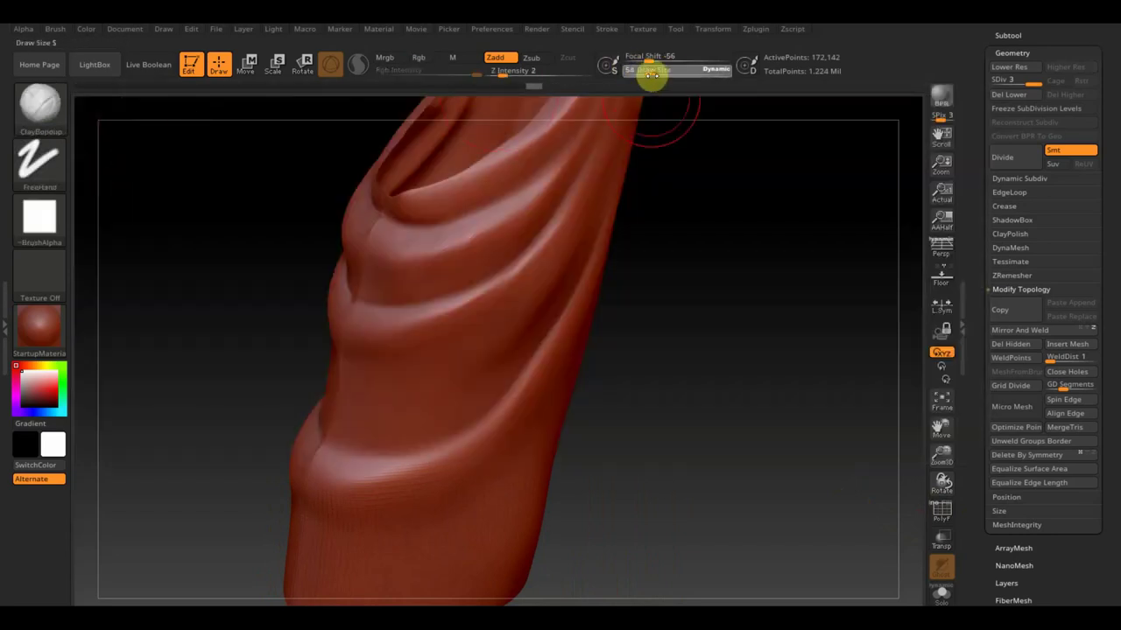
mouse_move(395, 230)
right_mouse_down()
mouse_move(618, 350)
mouse_move(653, 330)
mouse_move(596, 264)
right_mouse_up()
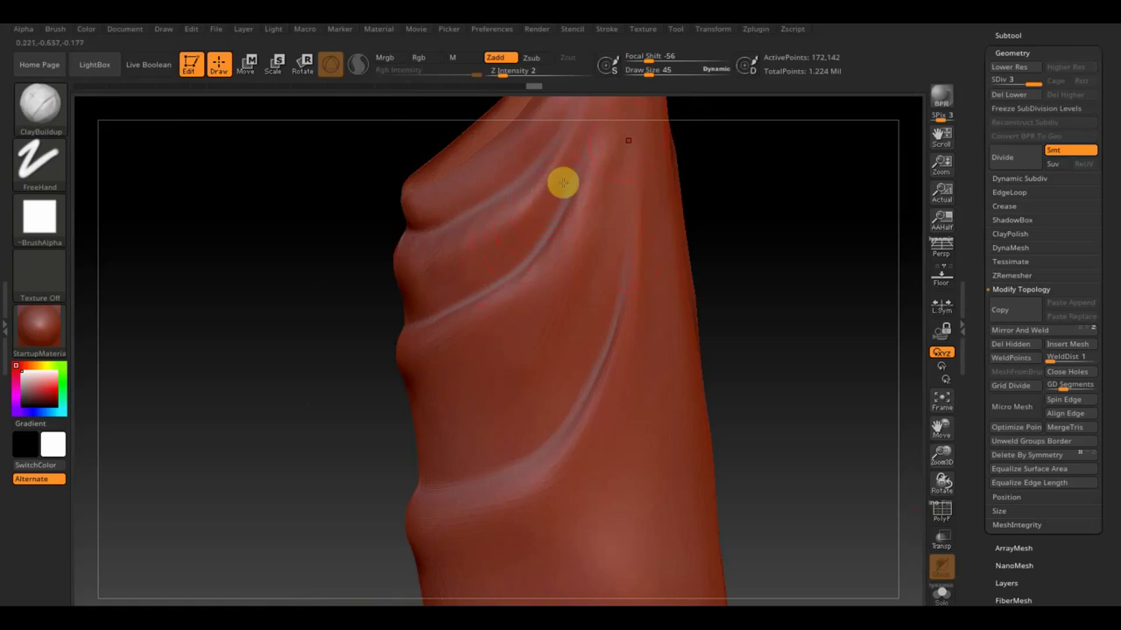
left_click(647, 70)
left_click_drag(648, 70, 652, 70)
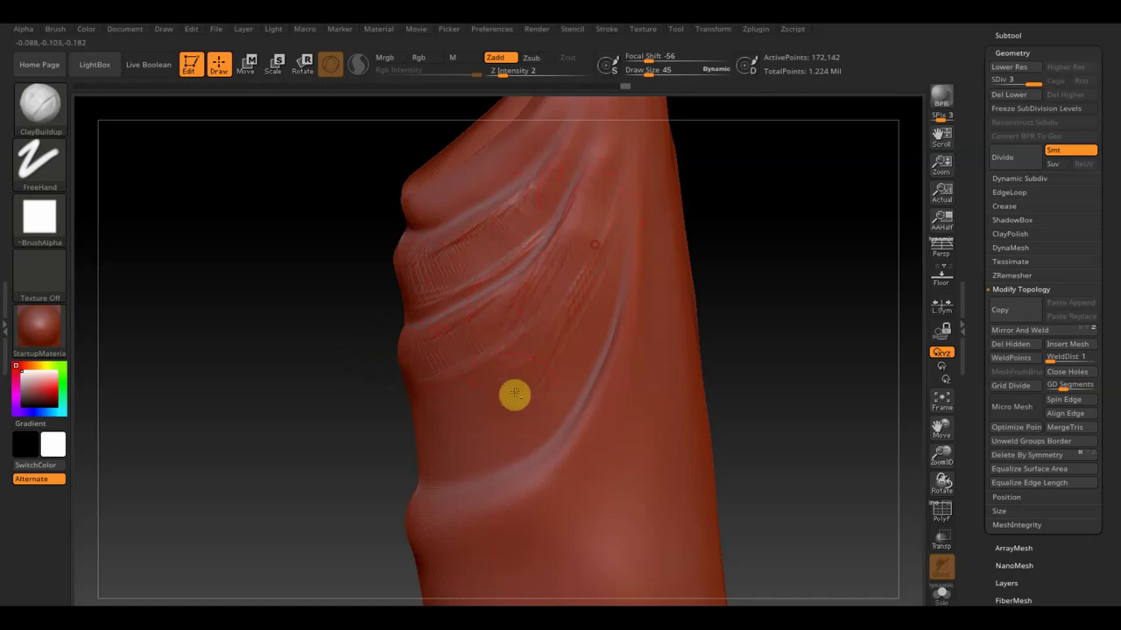
Smooth the crease along the robe fold and drop the mesh to SDiv 1
left_click_drag(704, 289, 743, 320)
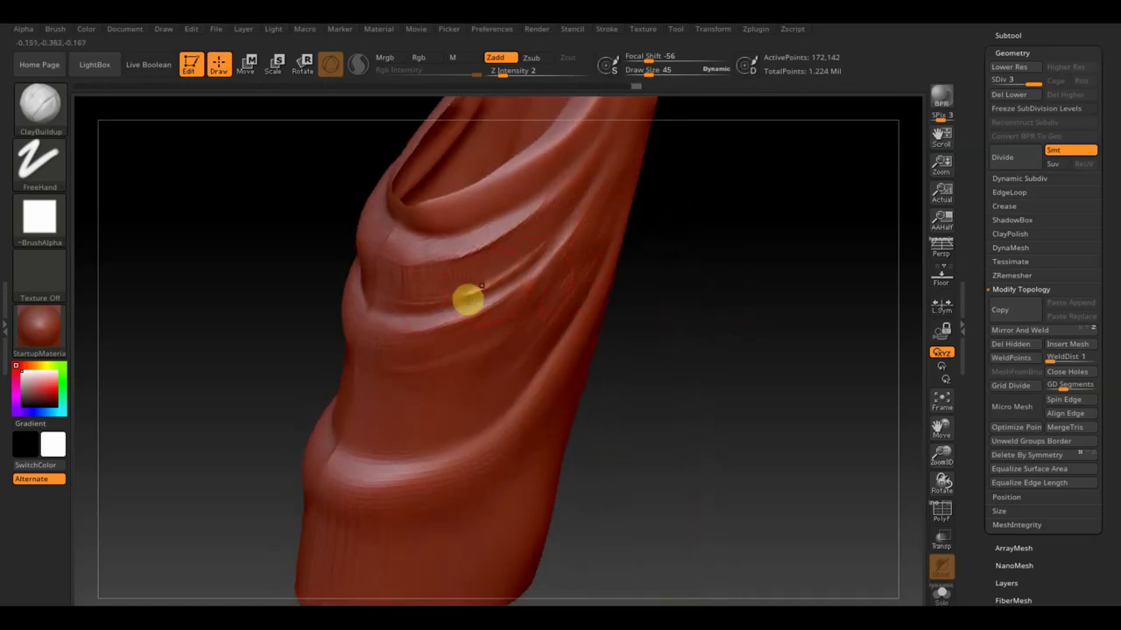
key("shift")
mouse_move(494, 259)
left_mouse_down("shift")
mouse_move(424, 272)
mouse_move(523, 230)
mouse_move(593, 170)
mouse_move(500, 300)
mouse_move(464, 290)
mouse_move(440, 305)
mouse_move(543, 293)
left_mouse_up("shift")
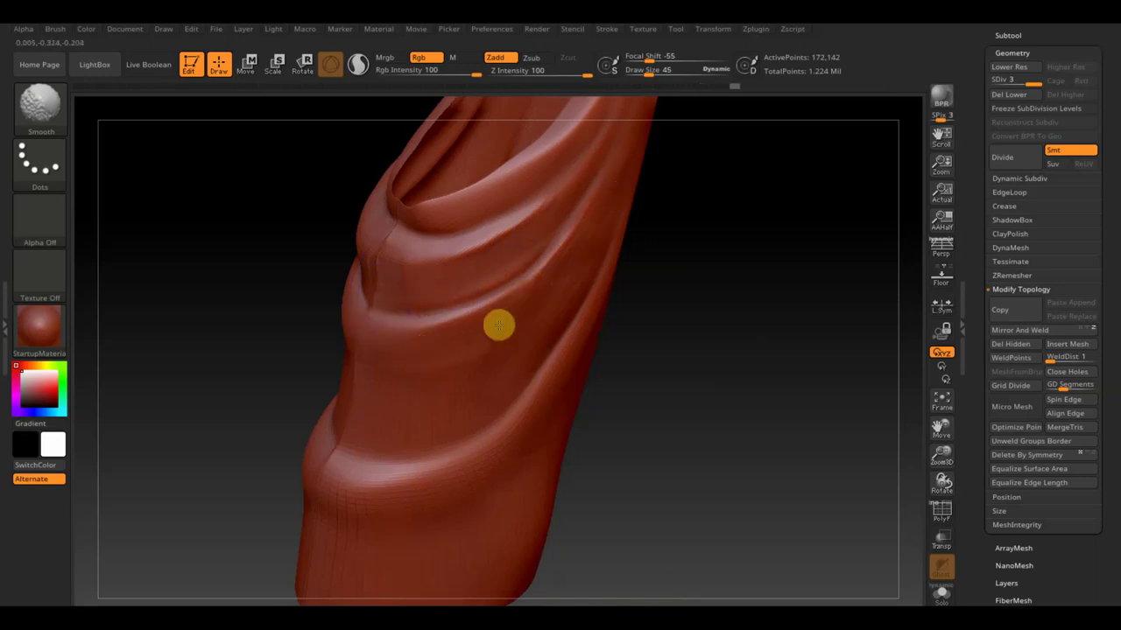
left_click(1029, 79)
mouse_move(1033, 84)
left_mouse_down()
mouse_move(1000, 88)
mouse_move(975, 130)
left_mouse_up()
mouse_move(738, 247)
left_mouse_down()
mouse_move(753, 218)
mouse_move(765, 219)
mouse_move(778, 248)
mouse_move(766, 283)
mouse_move(733, 236)
mouse_move(778, 243)
left_mouse_up()
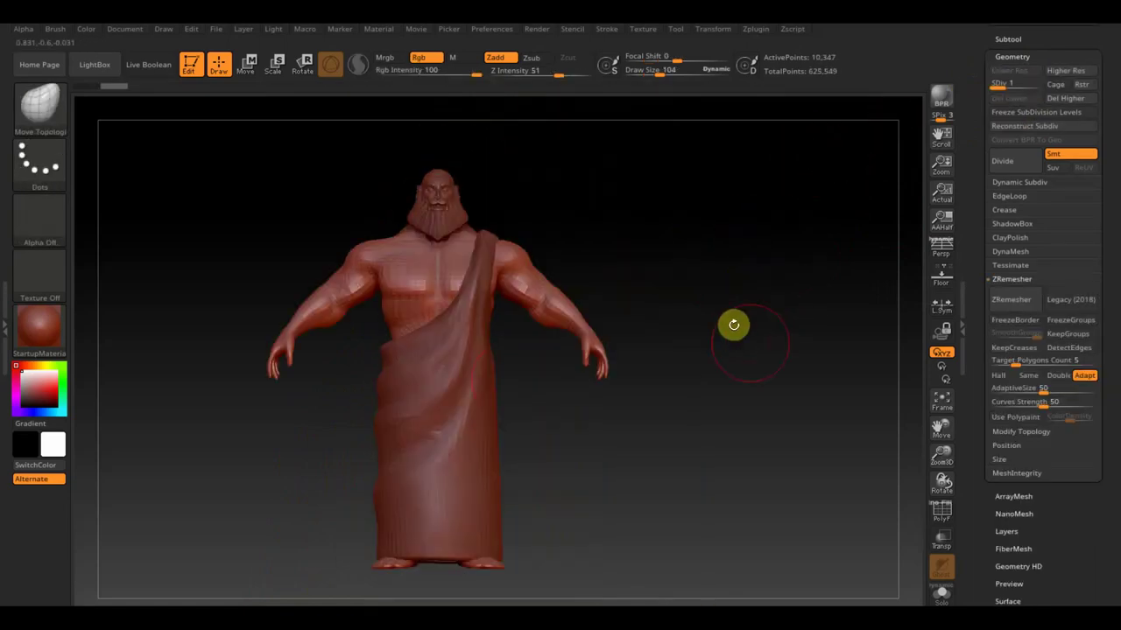
Compare the robed Zeus against the concept sheet overlay, ending in a straight front view
mouse_move(733, 325)
left_mouse_down()
mouse_move(762, 362)
mouse_move(793, 365)
mouse_move(723, 405)
left_mouse_up()
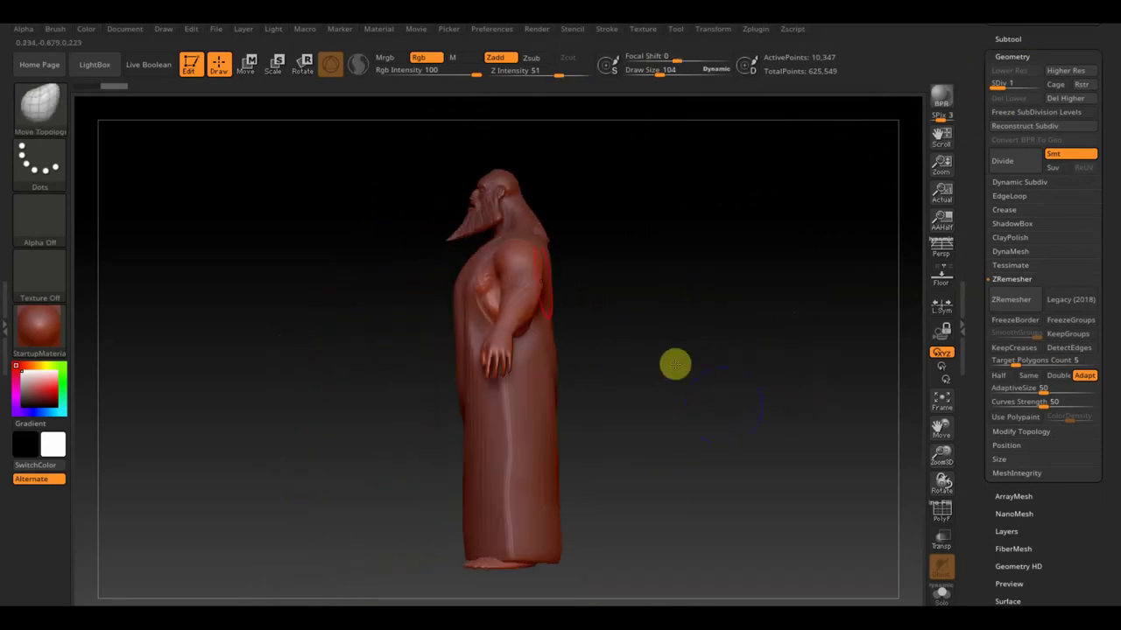
mouse_move(682, 296)
left_mouse_down()
mouse_move(638, 310)
mouse_move(686, 309)
mouse_move(463, 255)
left_mouse_up()
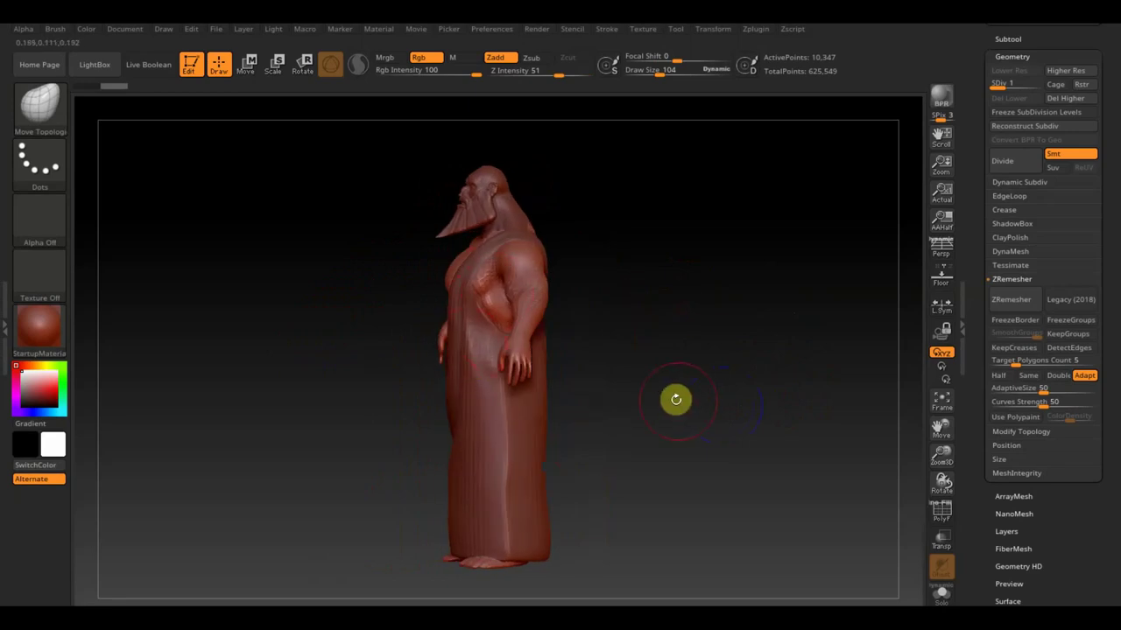
key("shift+z")
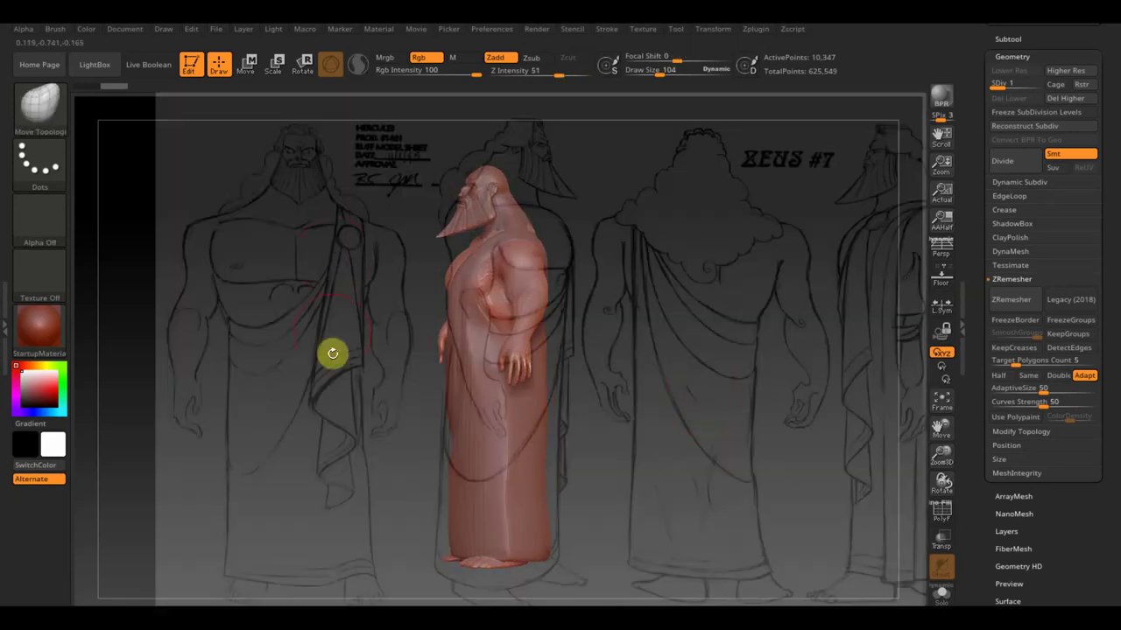
key("shift+z")
mouse_move(725, 393)
left_mouse_down("shift")
mouse_move(776, 395)
mouse_move(760, 398)
left_mouse_up("shift")
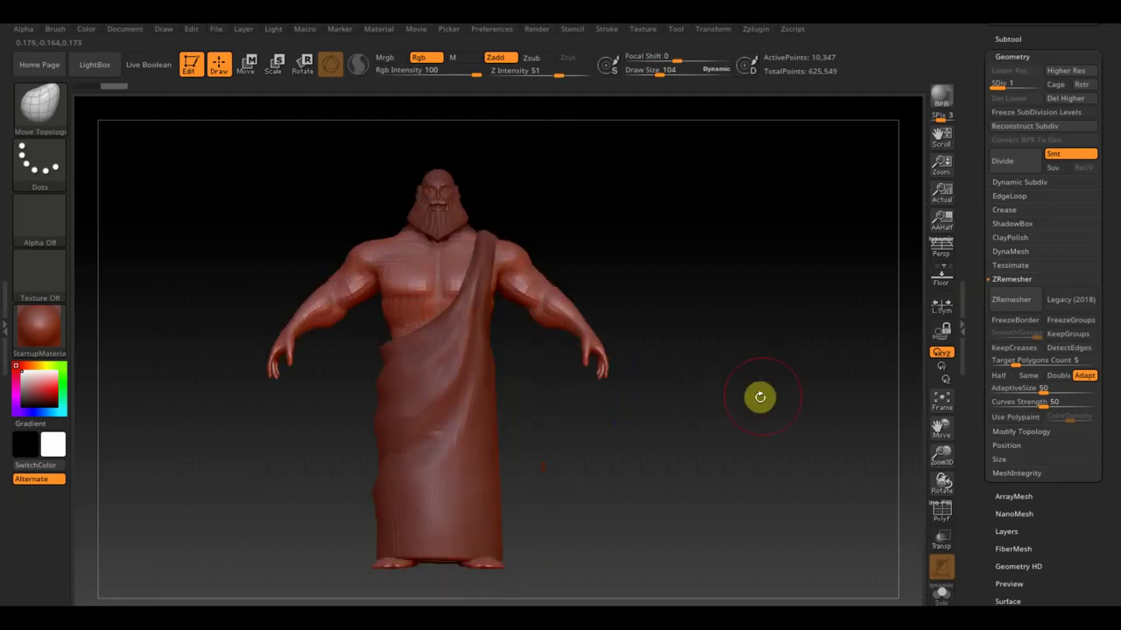
Append a Cylinder3D mesh as subtool PM3D_Cylinder3D1 beside the figure
left_click(1008, 38)
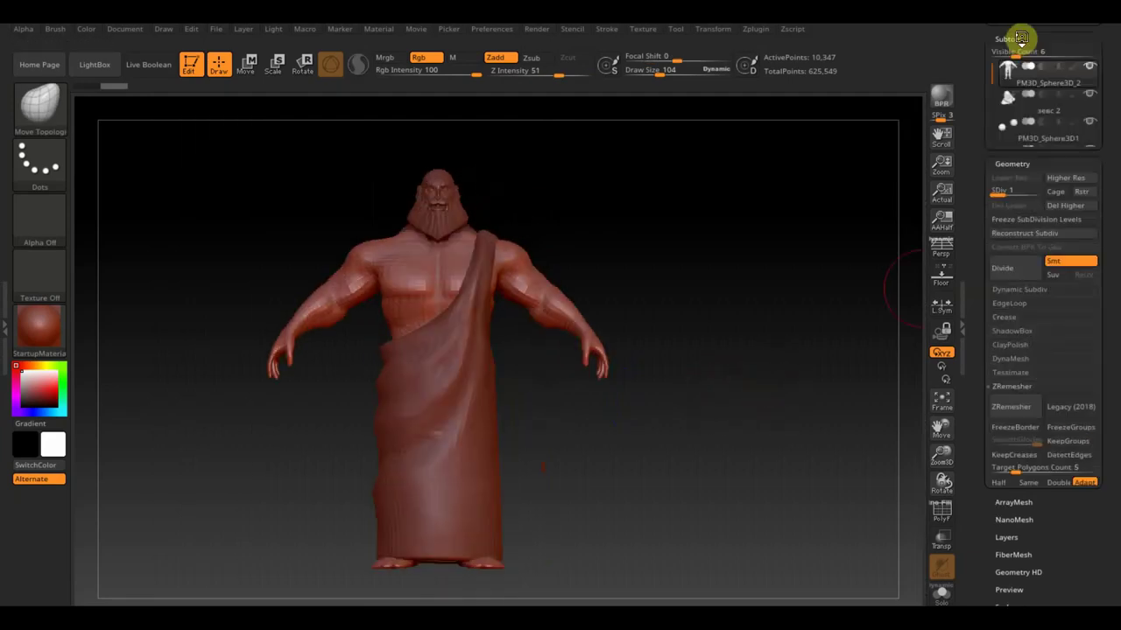
left_click(1078, 321)
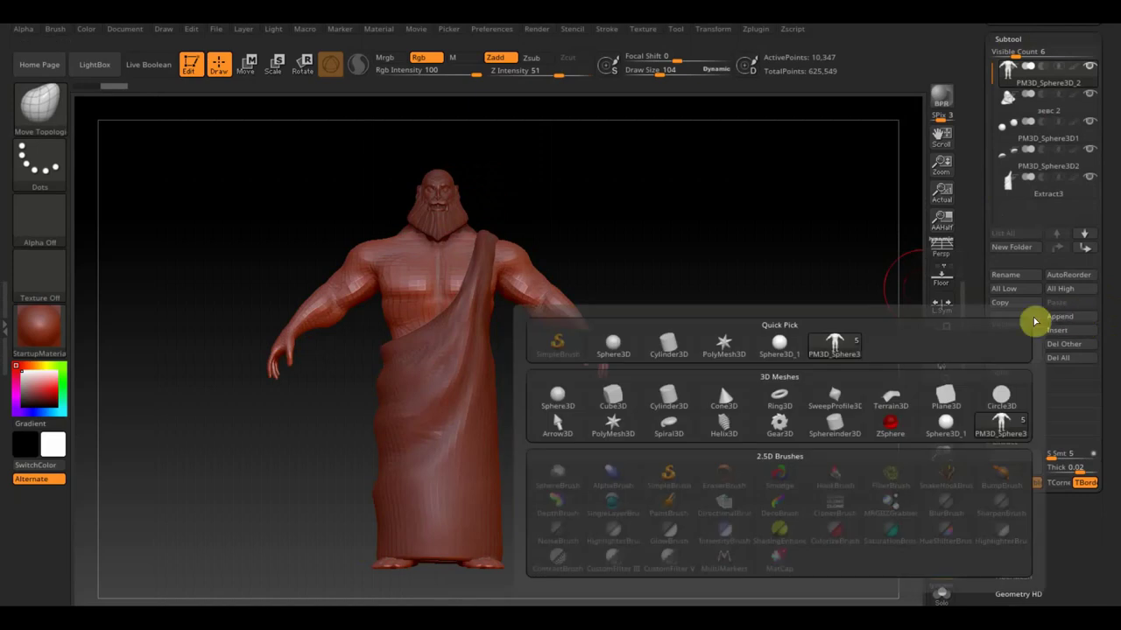
left_click(669, 401)
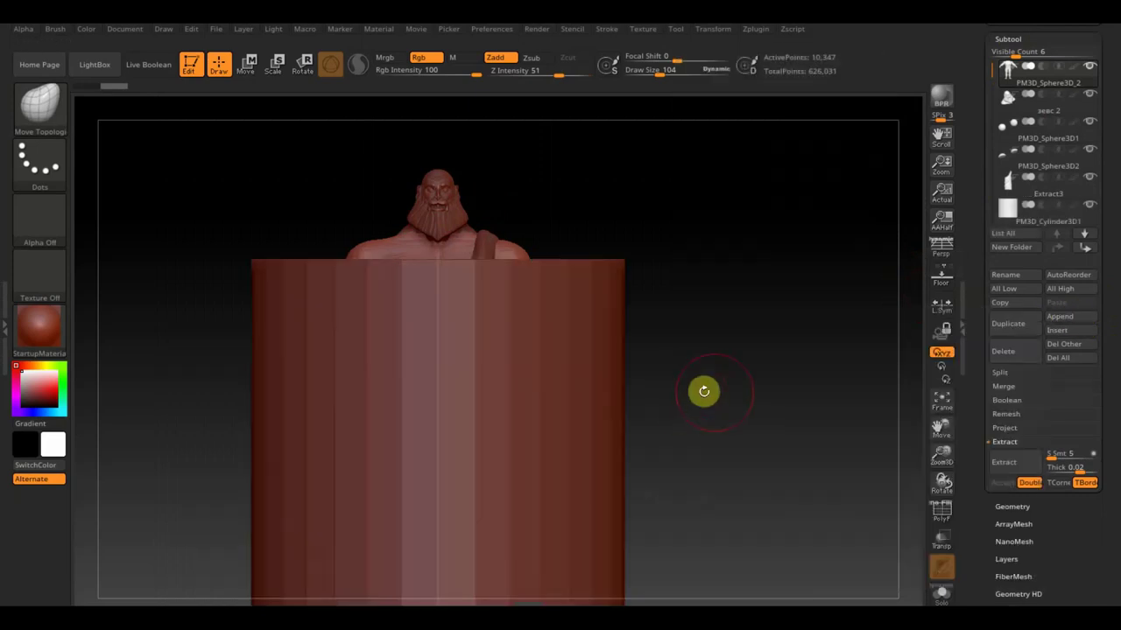
left_click_drag(683, 366, 815, 405)
Scale the cylinder down with Transpose, raise it toward the chest, and narrow its depth
left_click(250, 63)
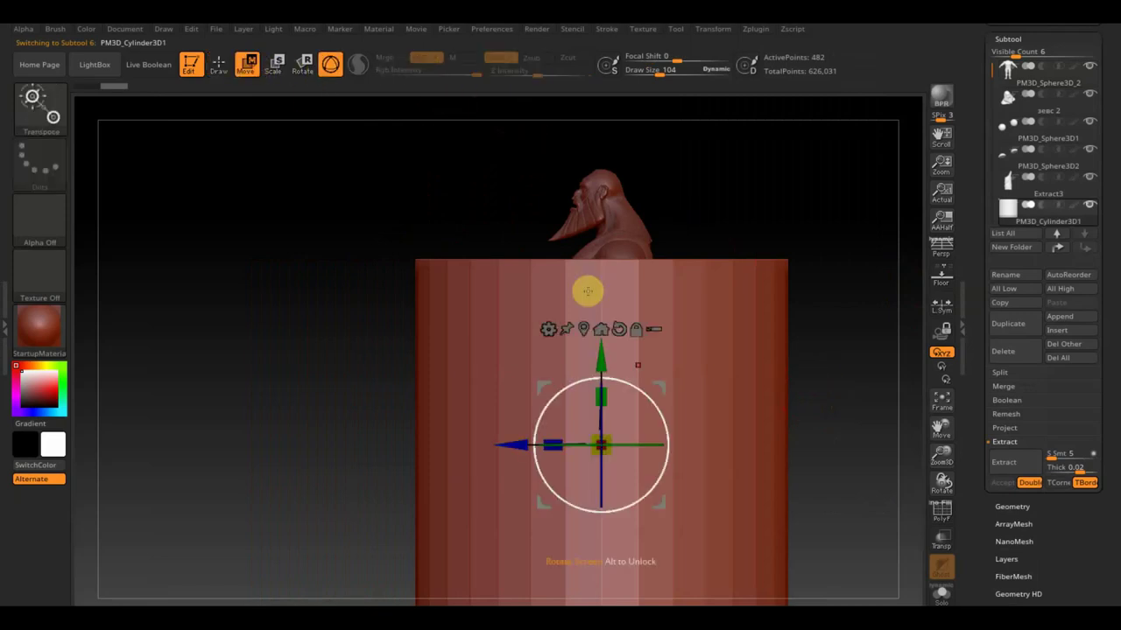
left_click_drag(600, 446, 485, 342)
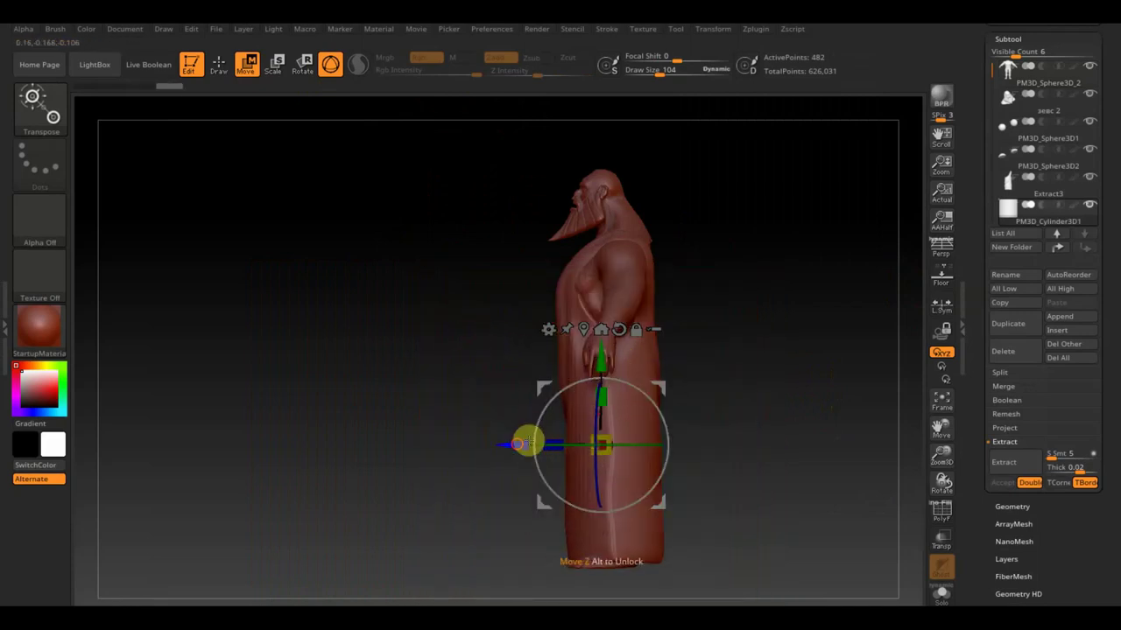
left_click_drag(525, 443, 458, 435)
mouse_move(565, 388)
left_mouse_down()
mouse_move(527, 306)
mouse_move(525, 258)
left_mouse_up()
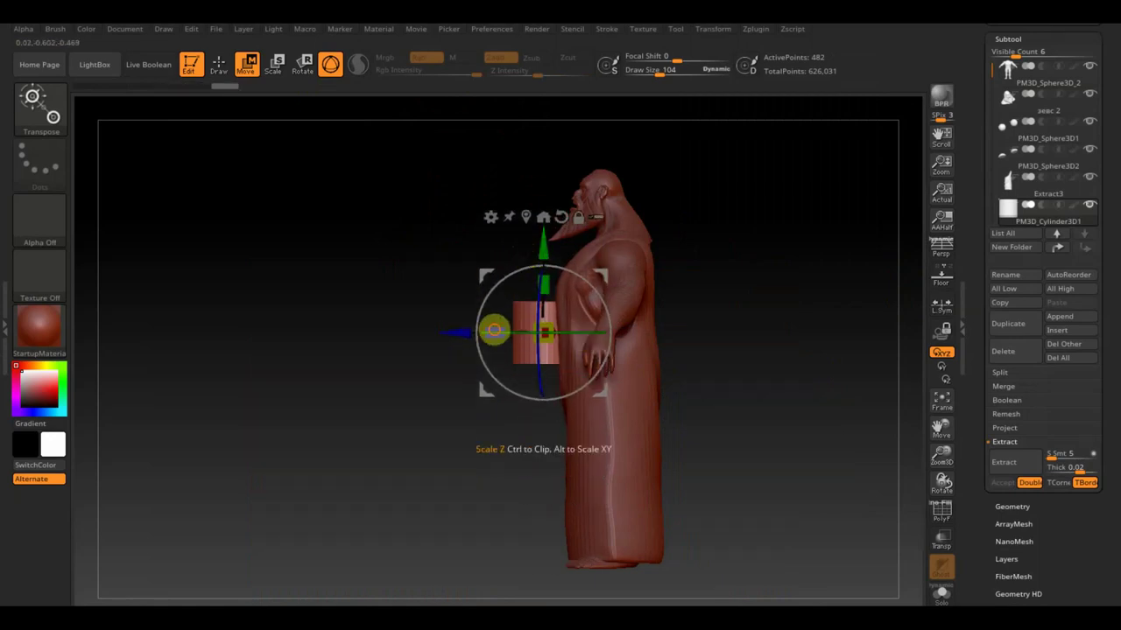
left_click_drag(497, 330, 504, 331)
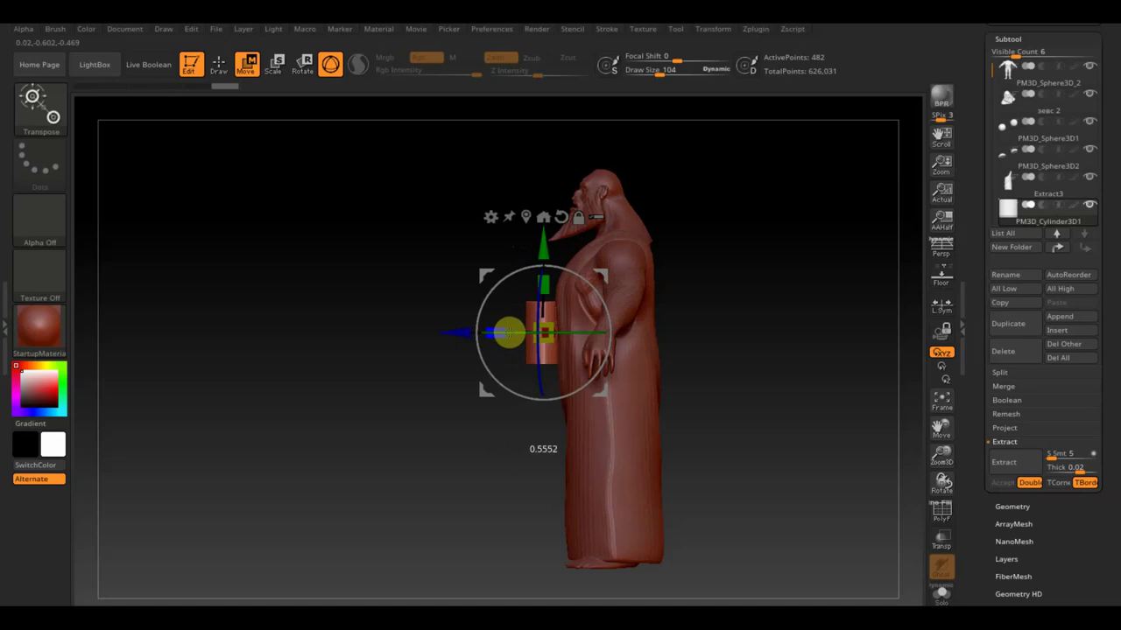
mouse_move(671, 327)
left_mouse_down()
mouse_move(775, 273)
mouse_move(778, 242)
mouse_move(781, 336)
left_mouse_up()
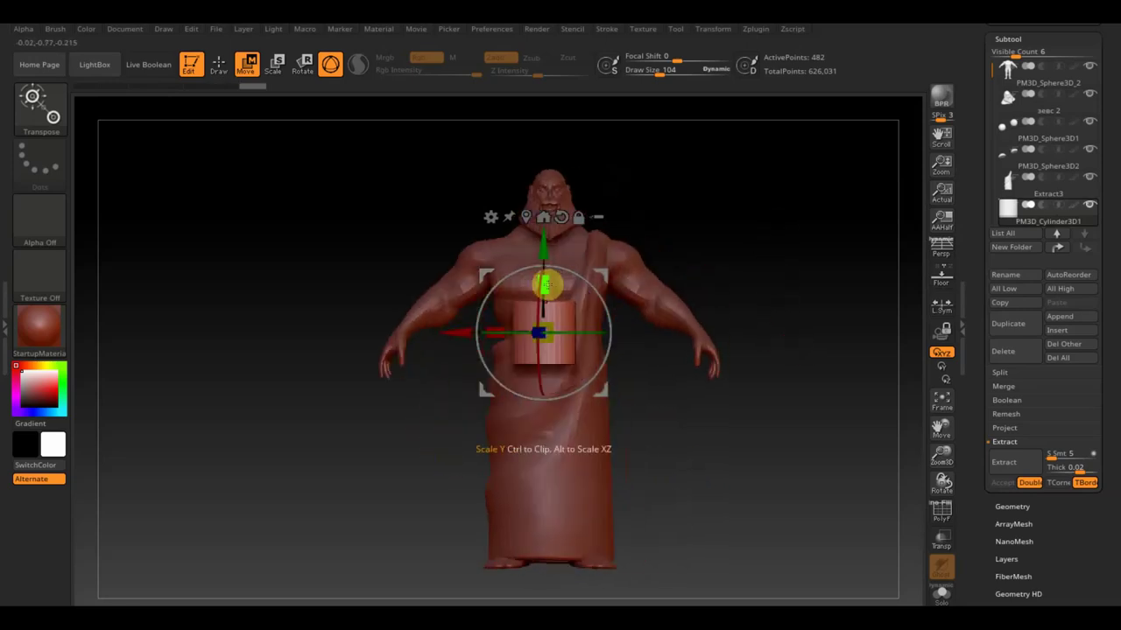
Stretch the cylinder taller along Y and subdivide it with Ctrl+D to 7,938 points
left_click_drag(545, 284, 553, 251)
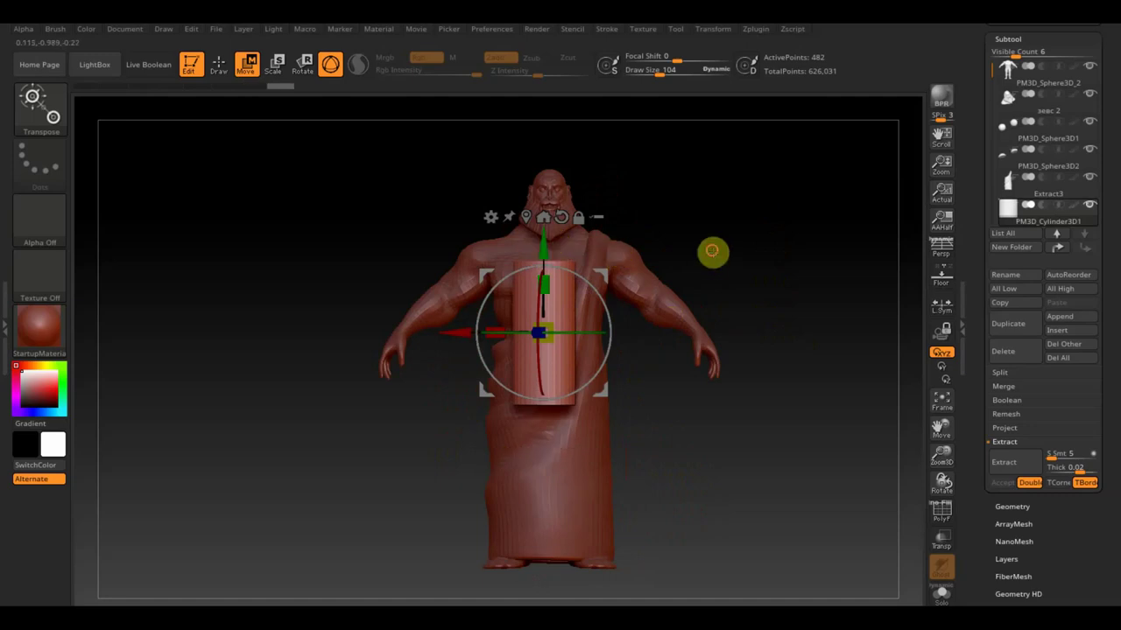
left_click_drag(711, 252, 720, 272, "alt")
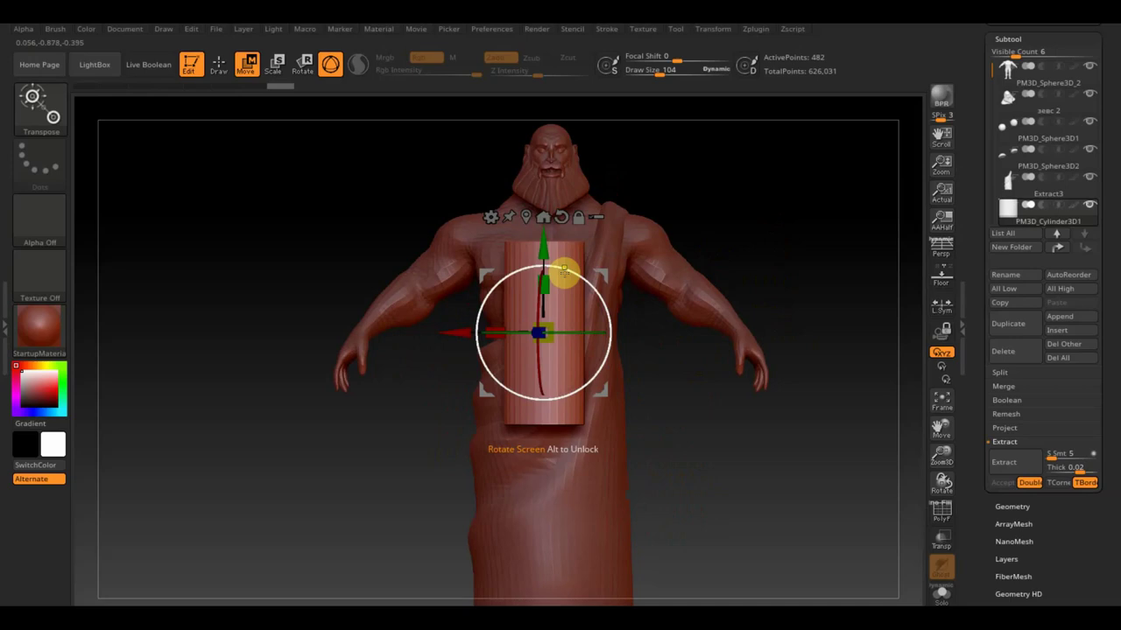
key("ctrl+d")
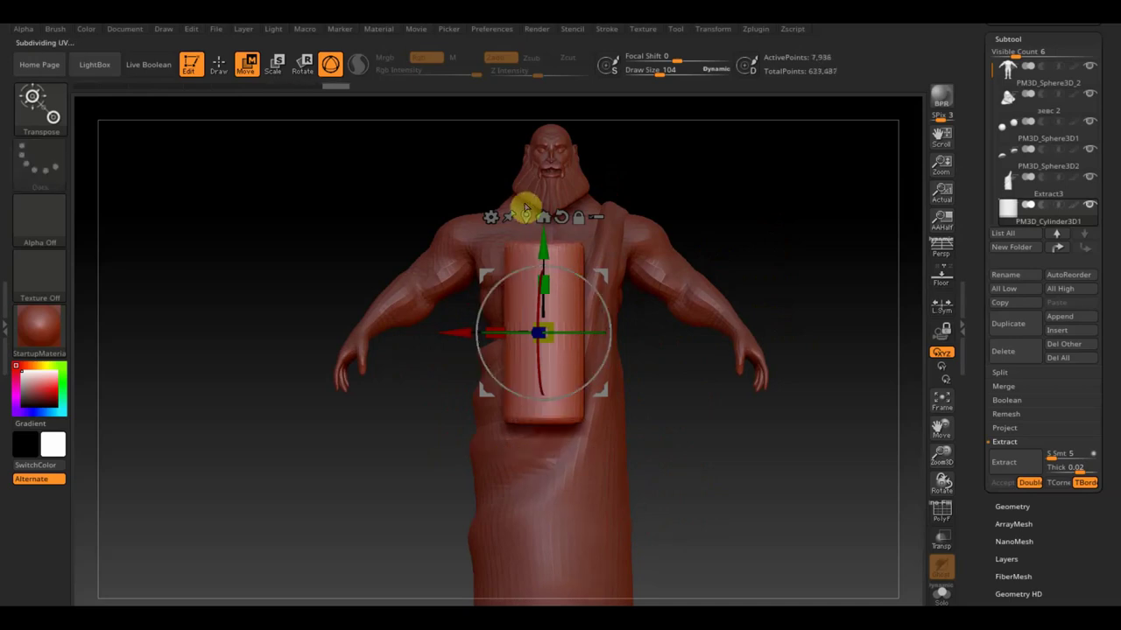
left_click(218, 62)
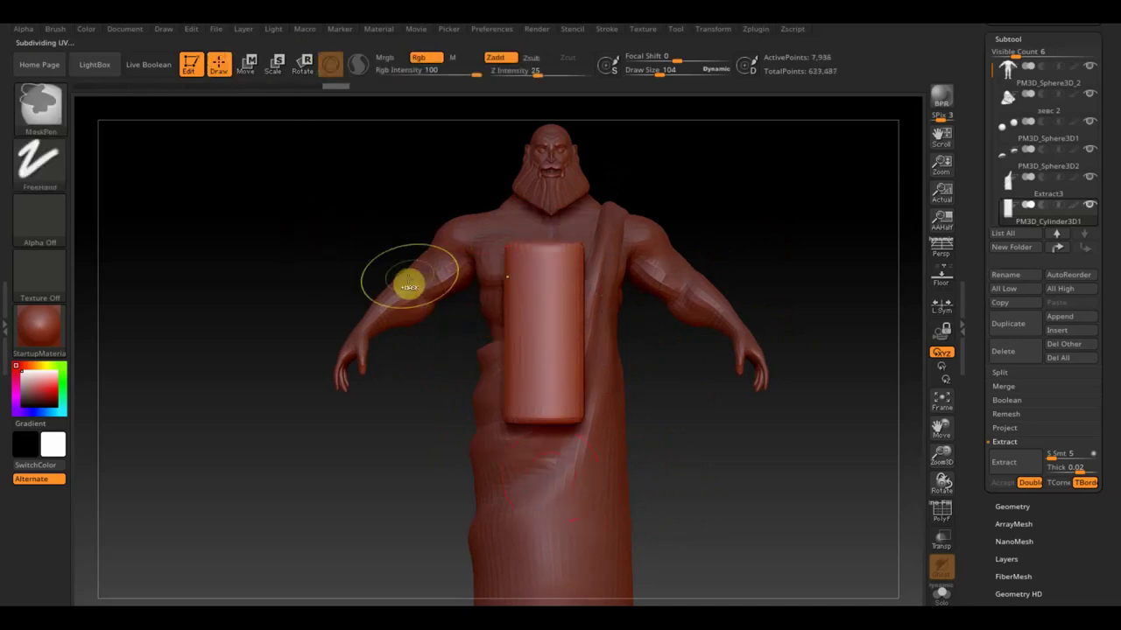
Mask the cylinder's front, extract and accept the shell as Extract1, and hide the cylinder
mouse_move(379, 271)
left_mouse_down("ctrl")
mouse_move(541, 396)
mouse_move(540, 376)
mouse_move(558, 415)
left_mouse_up("ctrl")
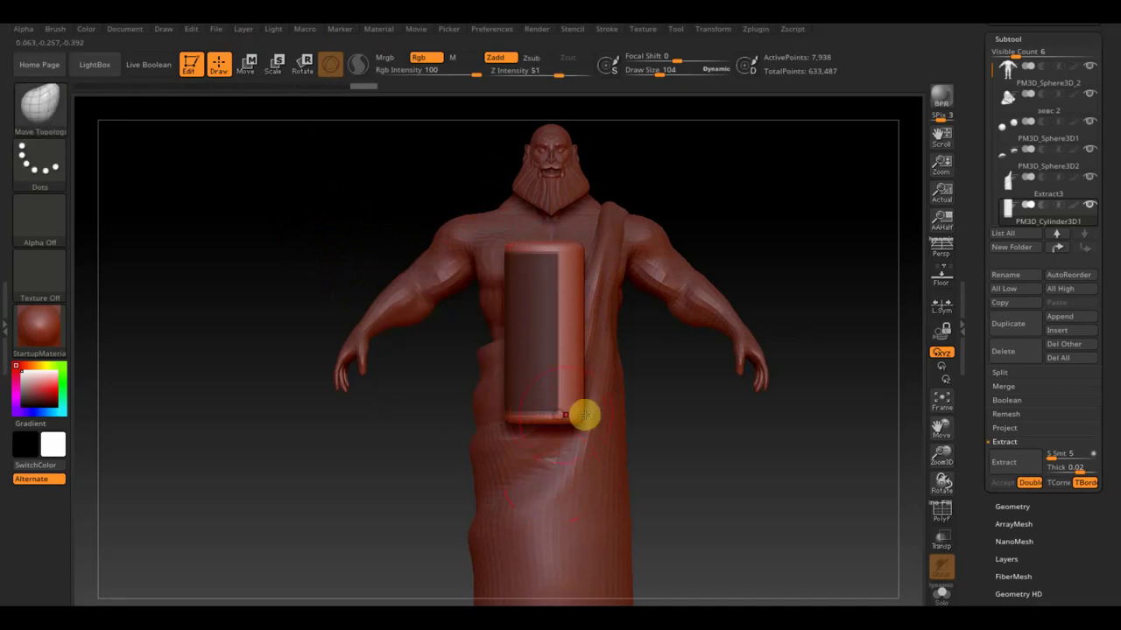
left_click(1025, 468)
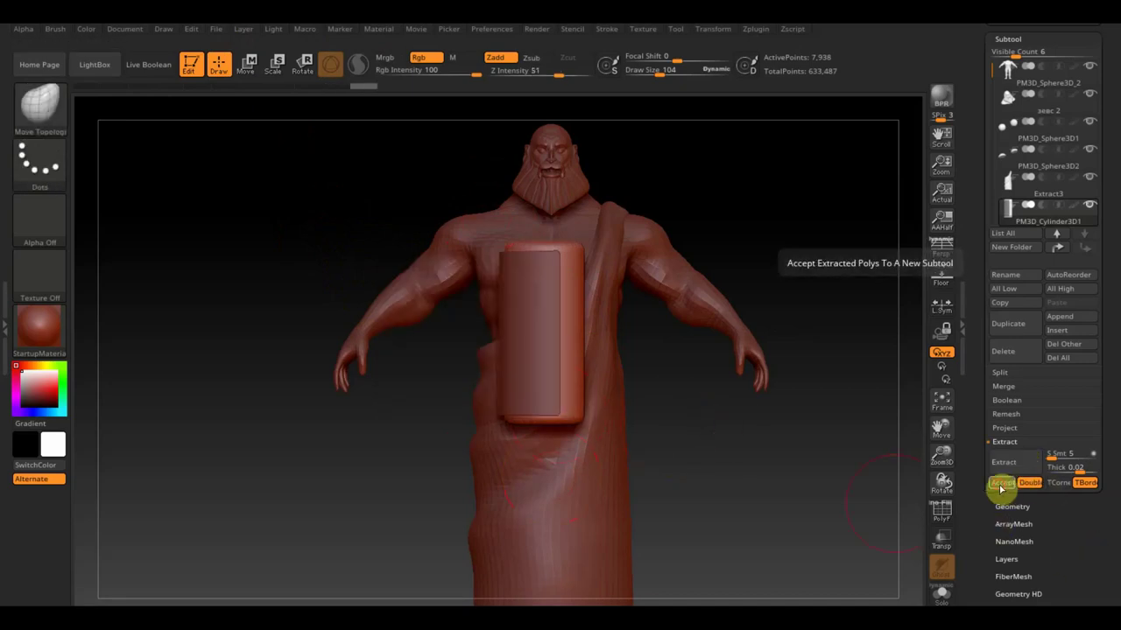
left_click(1001, 484)
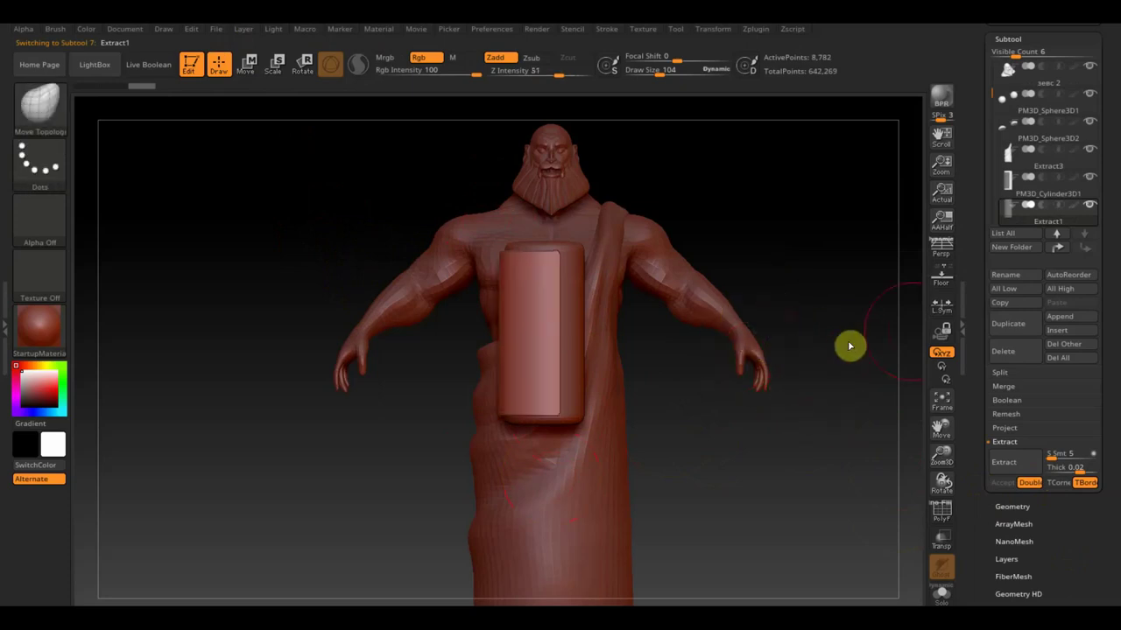
left_click(1089, 178)
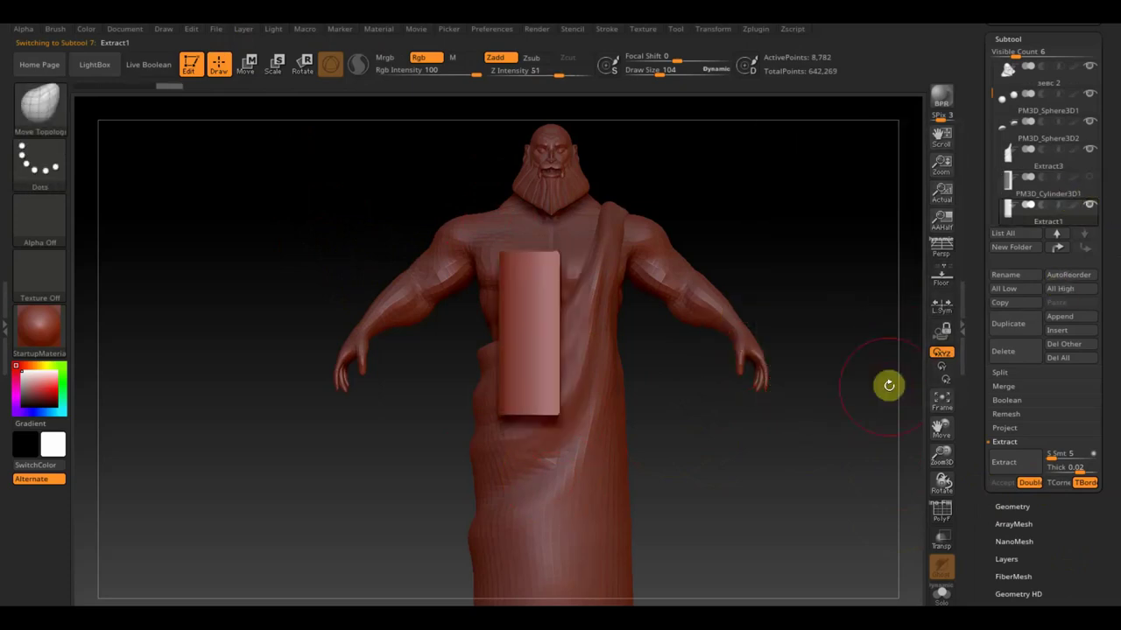
mouse_move(888, 385)
left_mouse_down()
mouse_move(747, 496)
mouse_move(725, 453)
mouse_move(701, 473)
mouse_move(674, 451)
left_mouse_up()
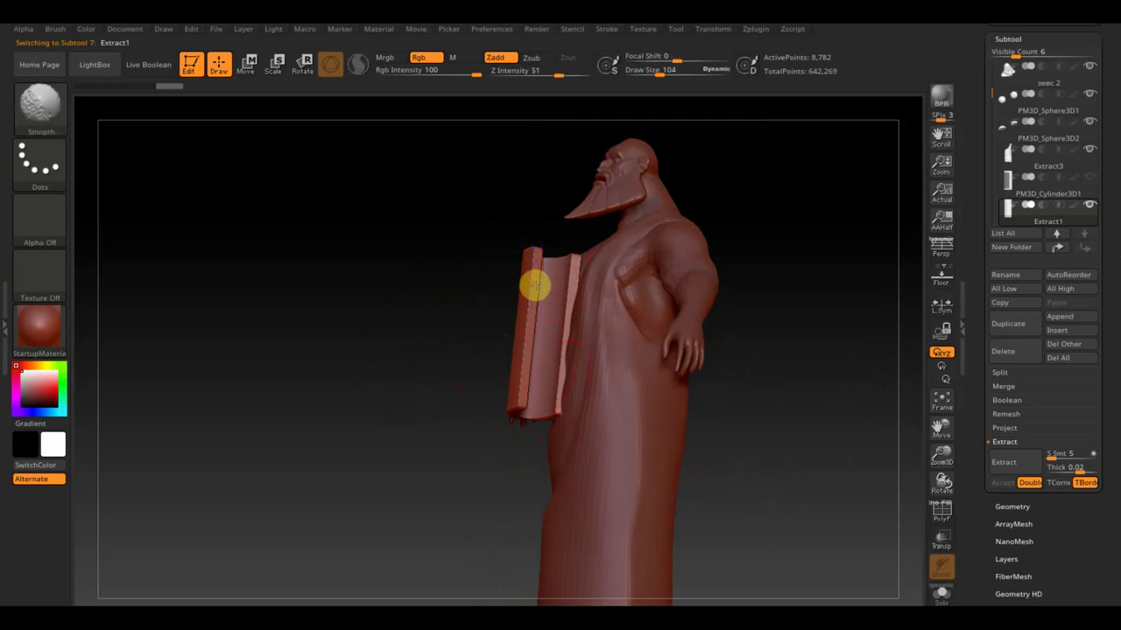
DynaMesh the Extract1 panel at resolution 584, then smooth its surface
left_click(1015, 509)
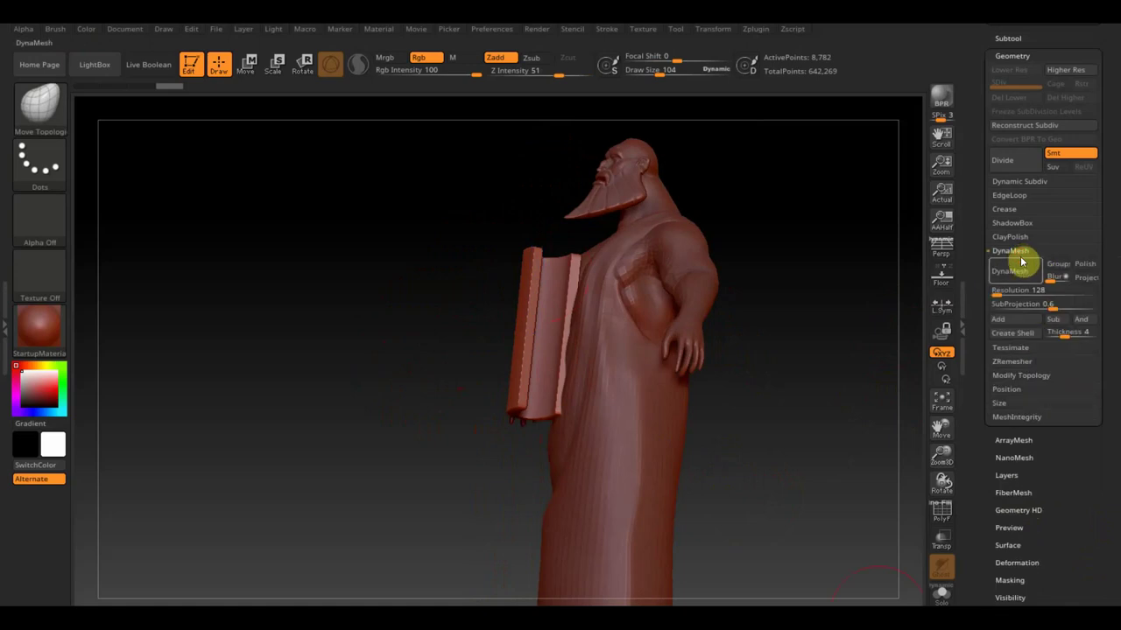
left_click(1012, 282)
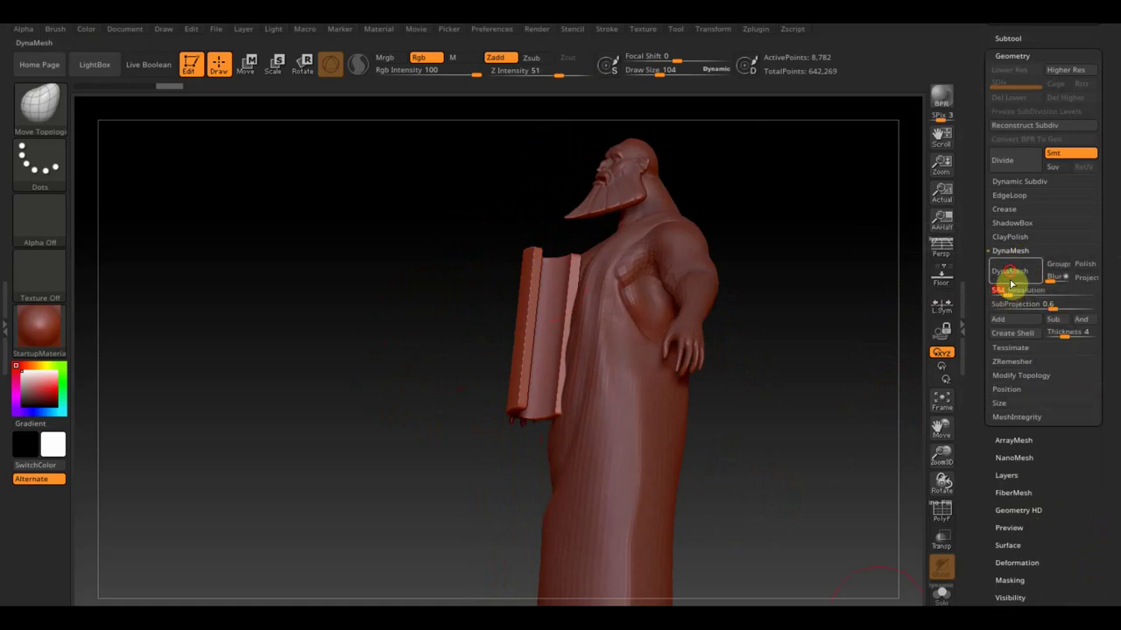
left_click(1007, 273)
left_click_drag(770, 380, 825, 420)
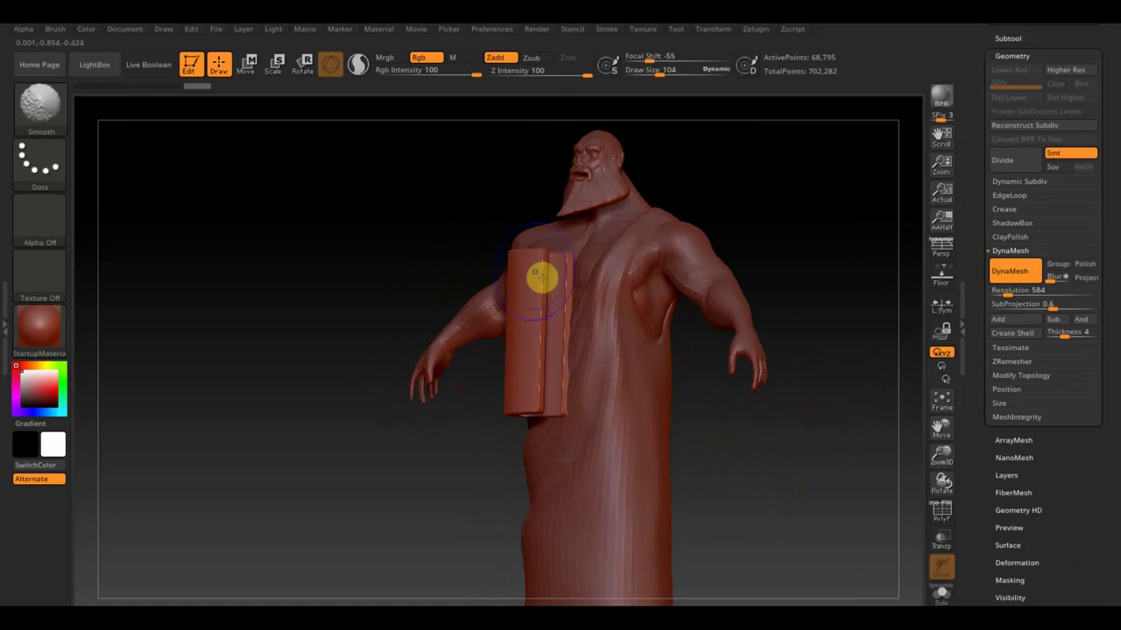
mouse_move(544, 277)
left_mouse_down()
mouse_move(546, 364)
mouse_move(541, 273)
left_mouse_up()
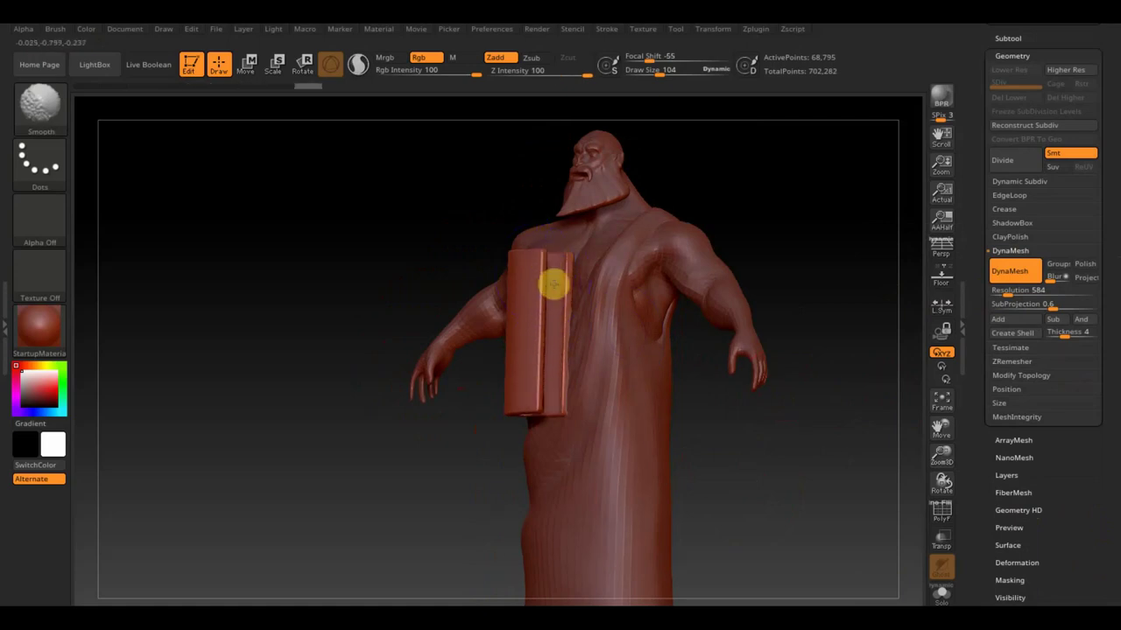
mouse_move(418, 408)
left_mouse_down()
mouse_move(571, 350)
mouse_move(560, 288)
left_mouse_up()
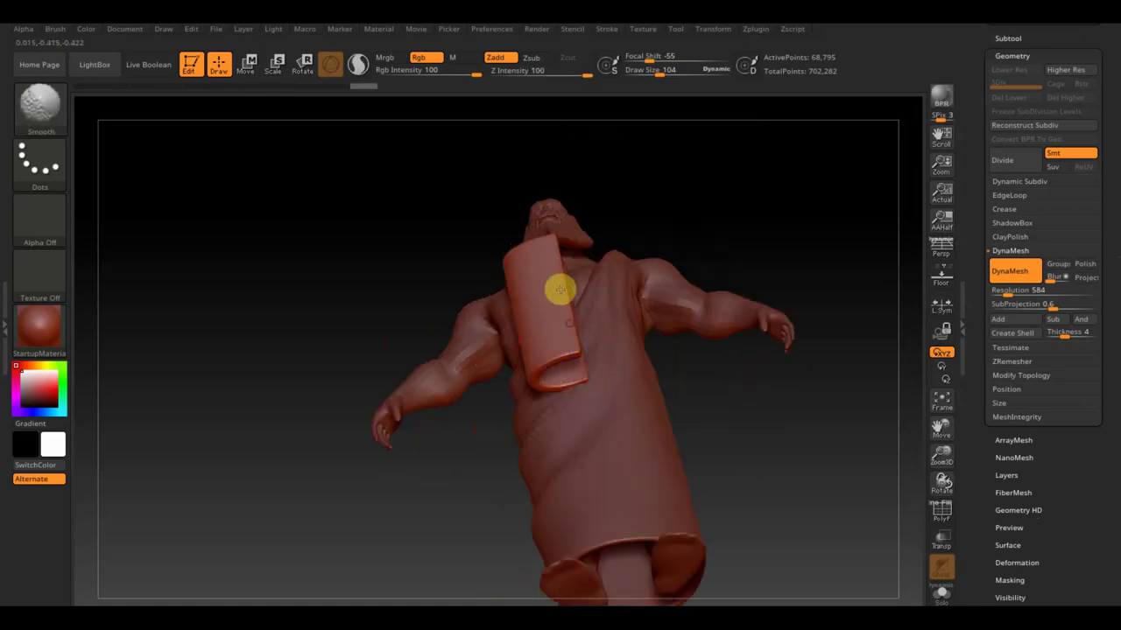
mouse_move(700, 335)
left_mouse_down("shift")
mouse_move(747, 443)
mouse_move(758, 445)
left_mouse_up("shift")
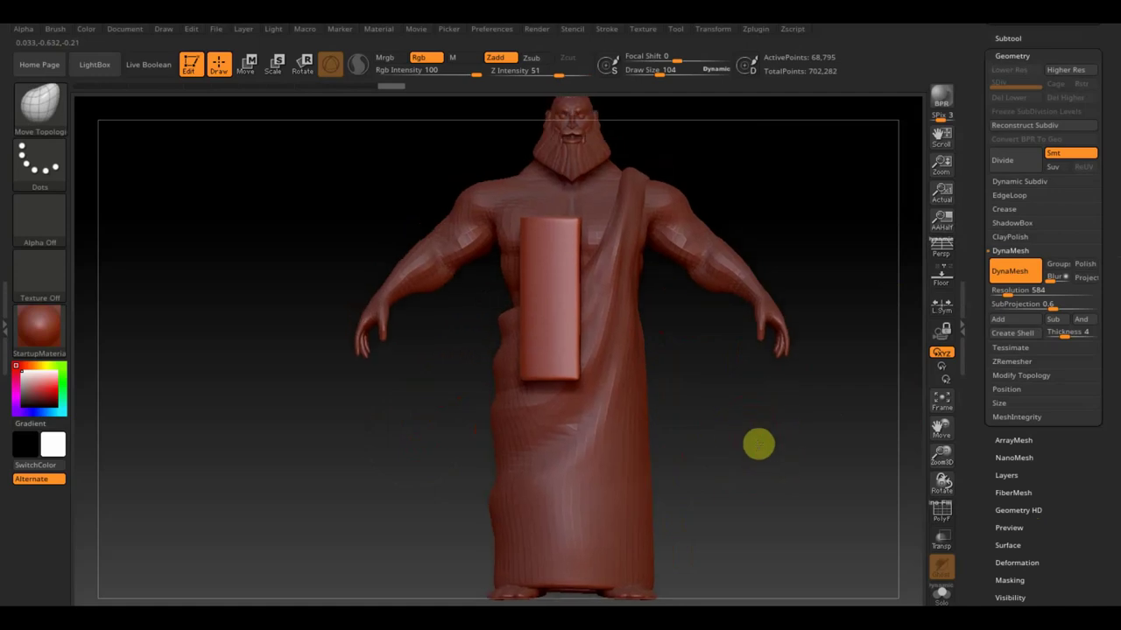
Duplicate the panel as Extract2, move it down the robe and rotate it about Y
left_click(248, 63)
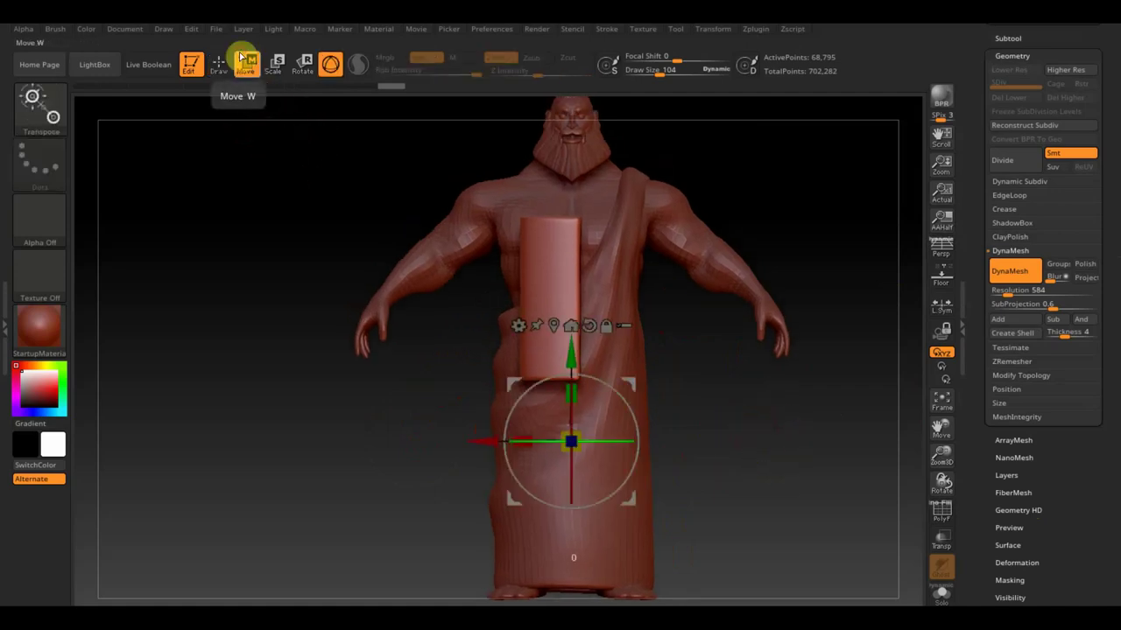
left_click(1008, 39)
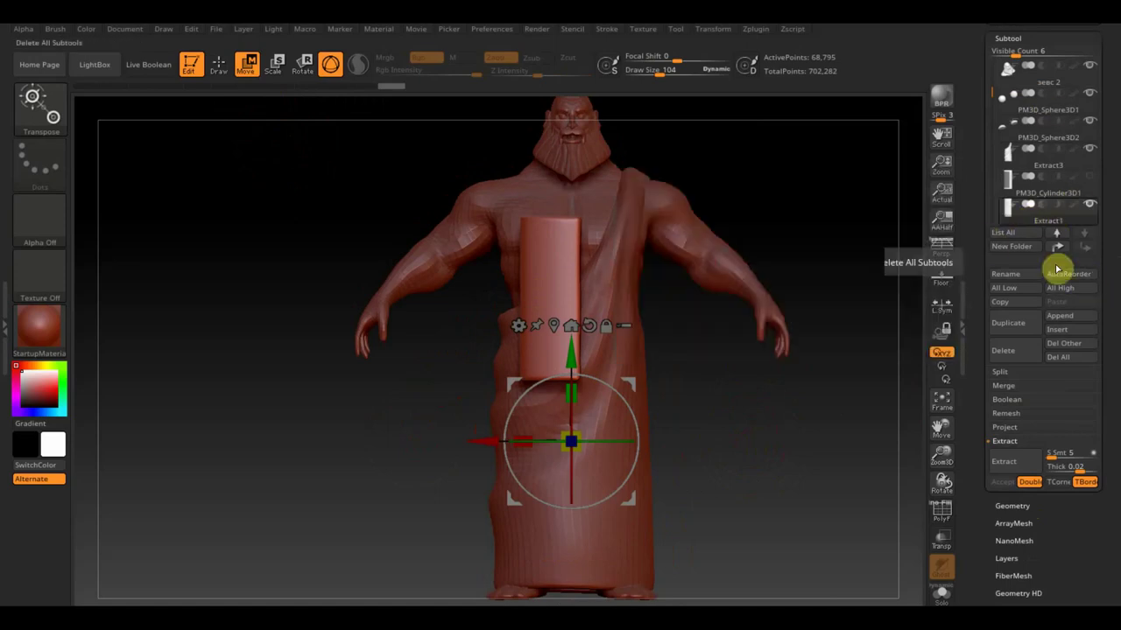
left_click(1008, 323)
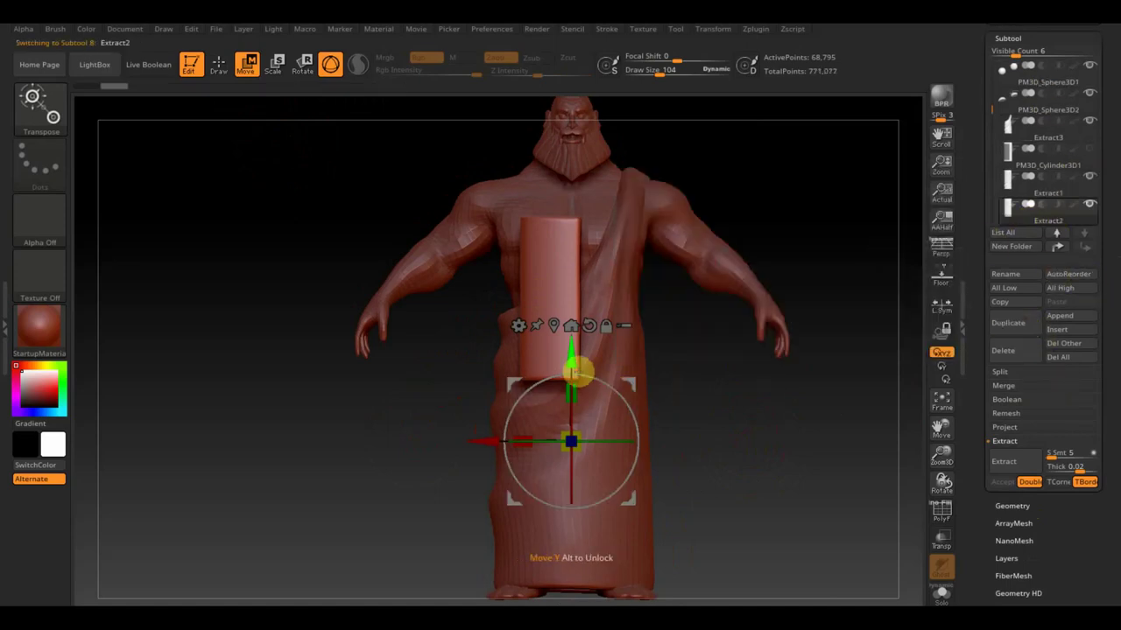
left_click_drag(576, 372, 575, 449)
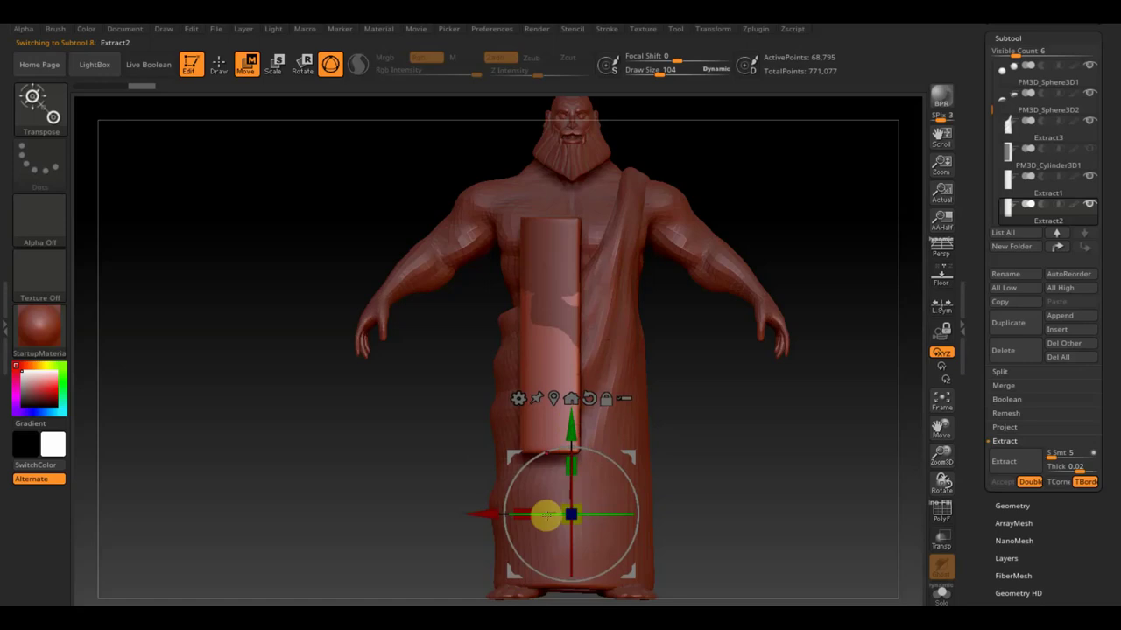
left_click_drag(544, 516, 732, 525)
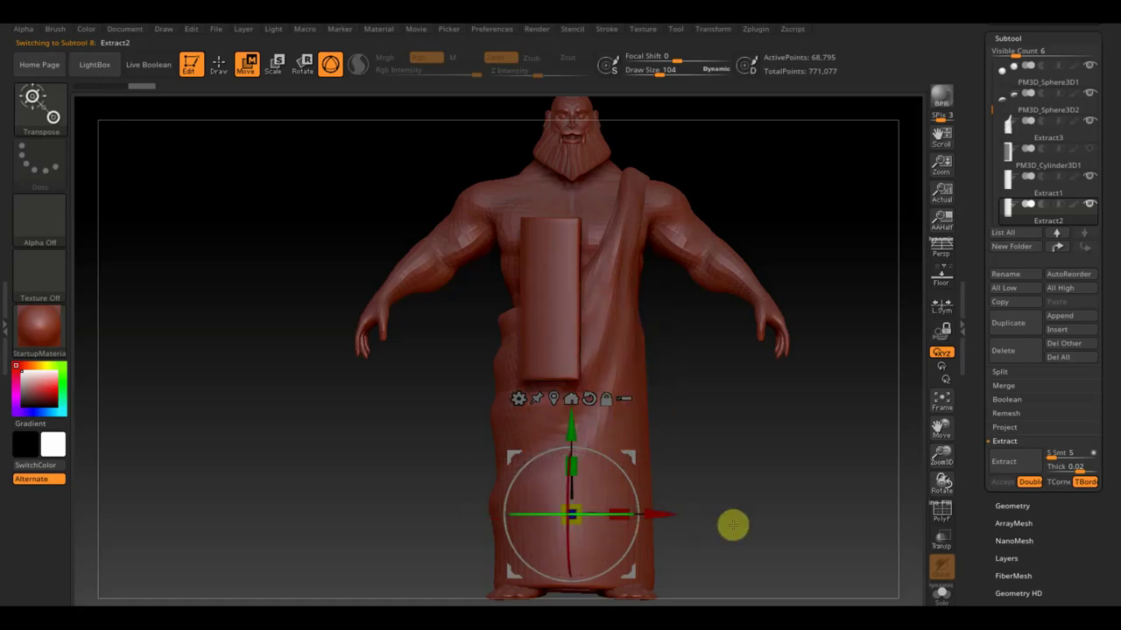
mouse_move(831, 498)
left_mouse_down()
mouse_move(556, 532)
mouse_move(531, 547)
mouse_move(565, 555)
left_mouse_up()
Solo Extract2, show the cylinder again, and nudge the panel slightly upward
left_click_drag(624, 390, 875, 407)
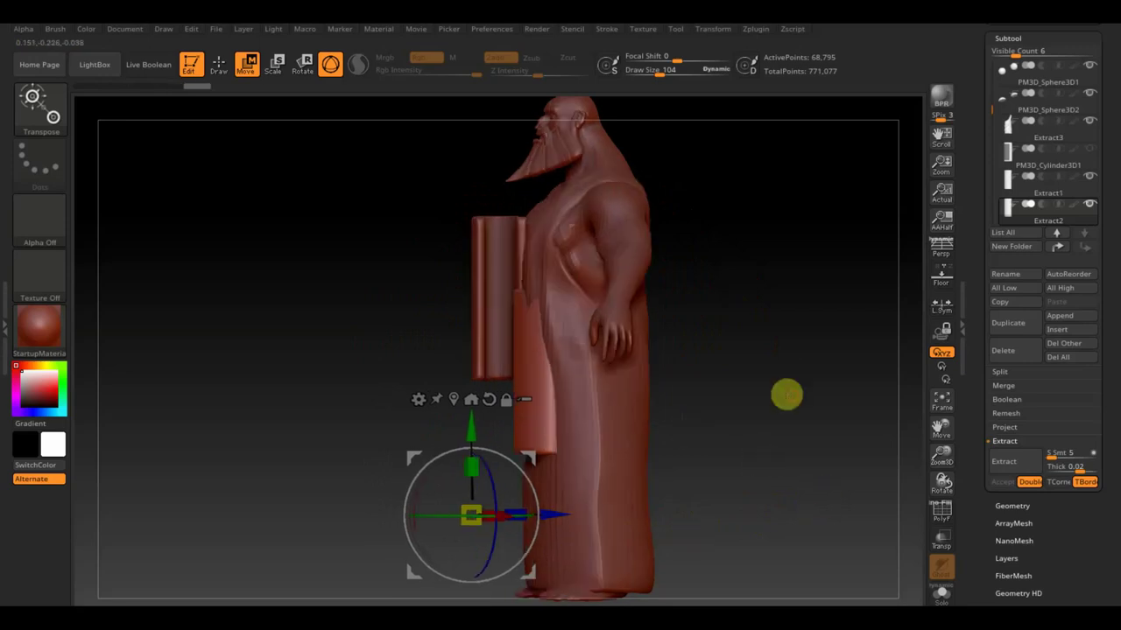
left_click(1089, 204, "shift")
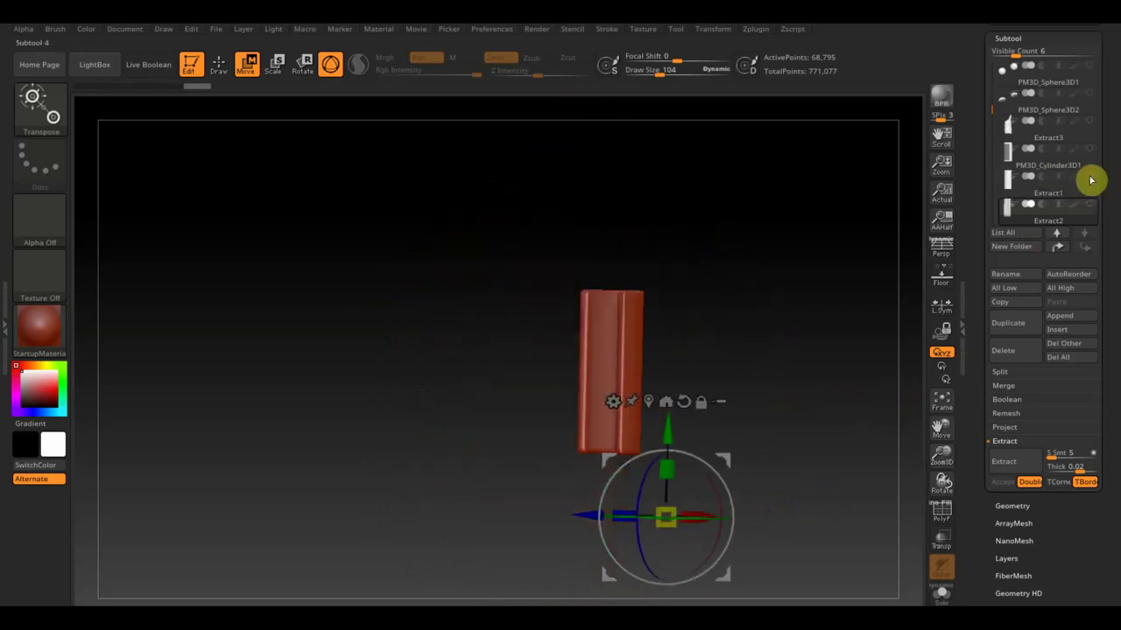
left_click(1091, 178)
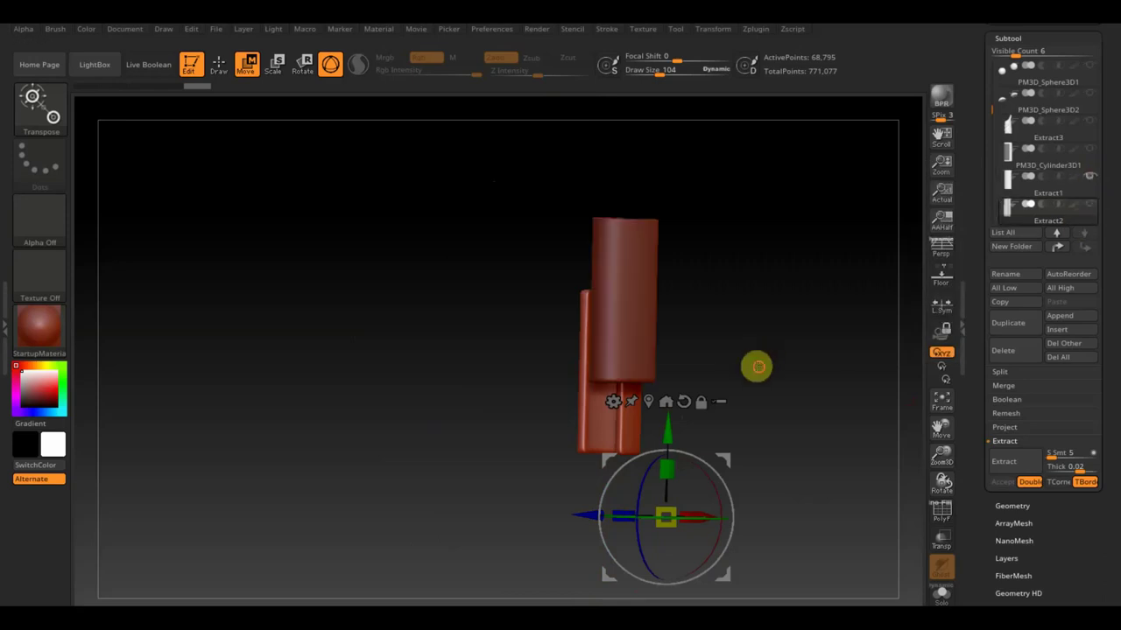
mouse_move(757, 366)
left_mouse_down()
mouse_move(800, 372)
mouse_move(789, 348)
left_mouse_up()
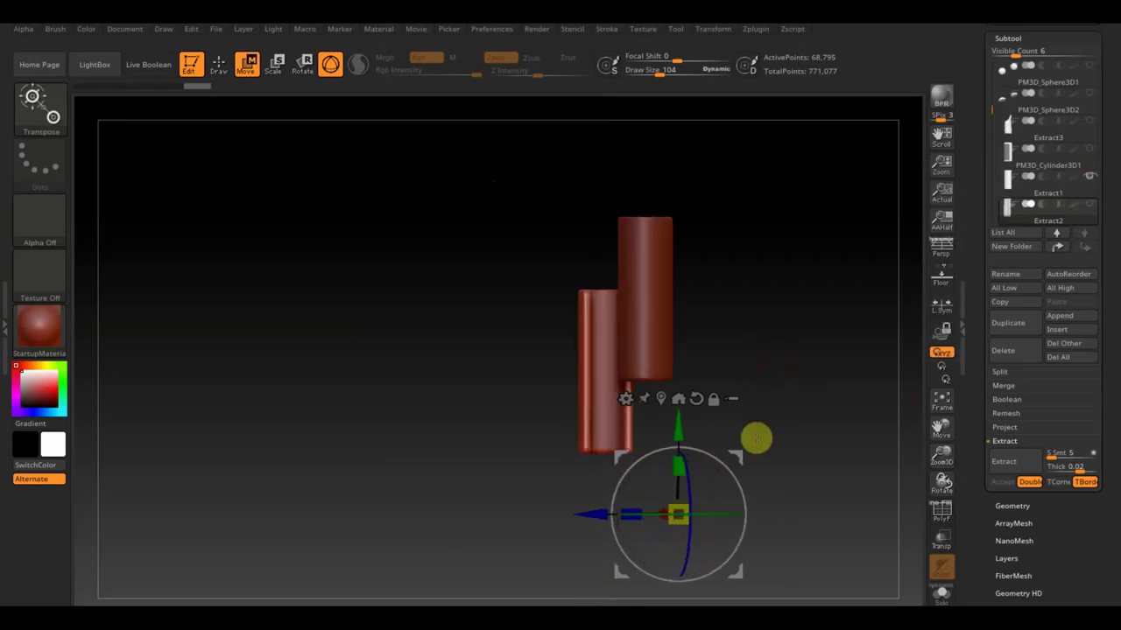
left_click_drag(742, 458, 737, 450)
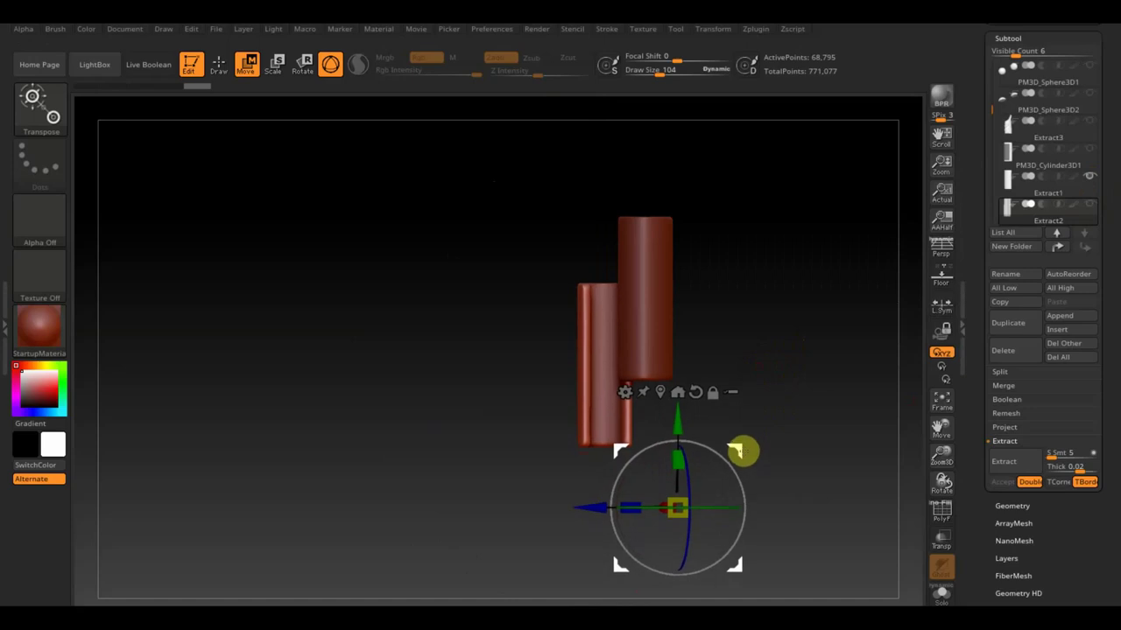
left_click_drag(788, 425, 723, 418)
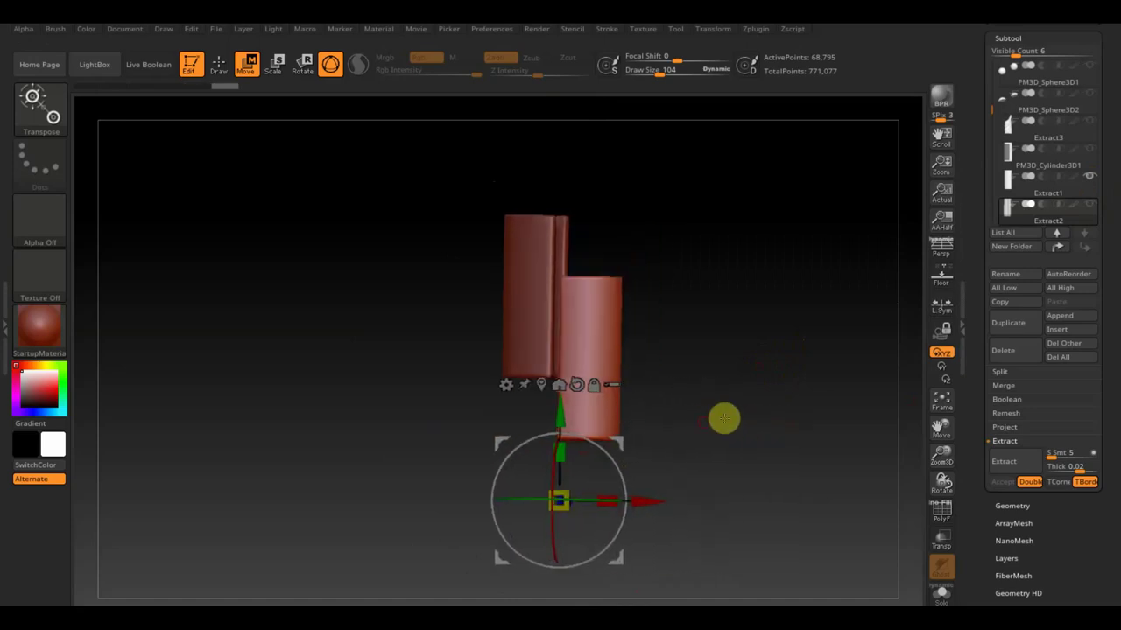
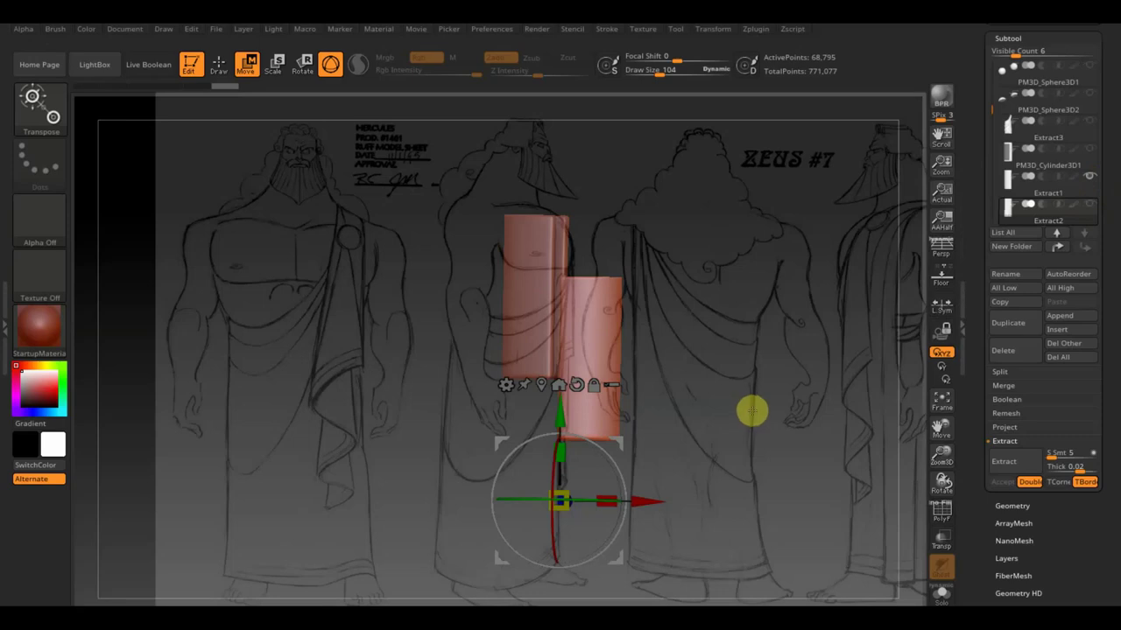
Slide the second extracted panel left along X over the first, then orbit to check the overlap
left_click_drag(658, 496, 596, 504)
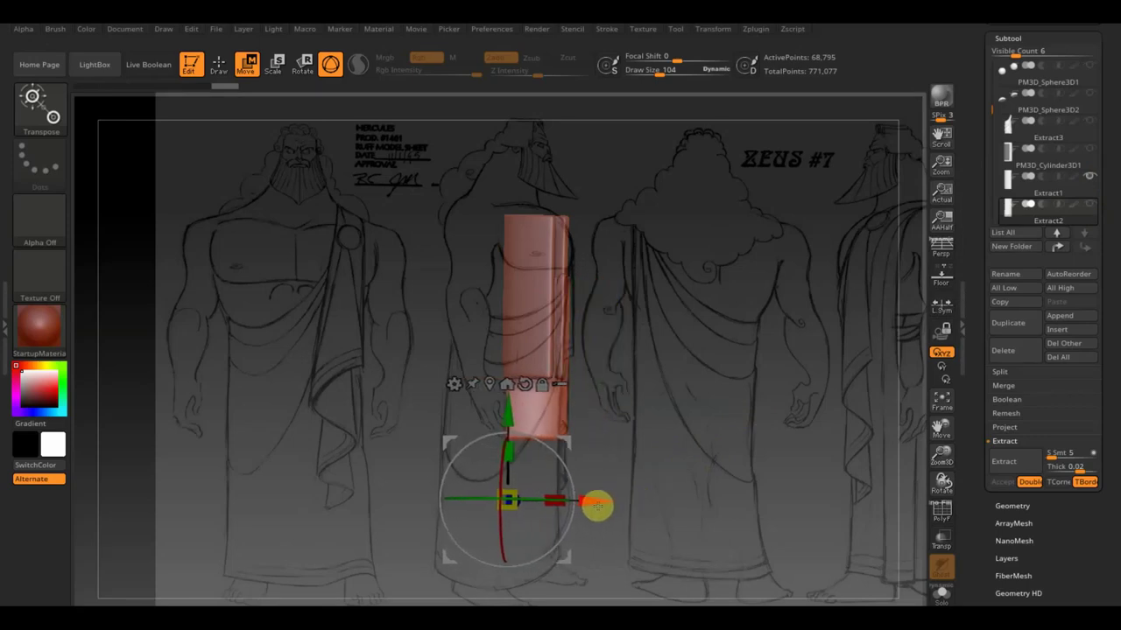
mouse_move(624, 501)
left_mouse_down()
mouse_move(693, 490)
mouse_move(632, 502)
left_mouse_up()
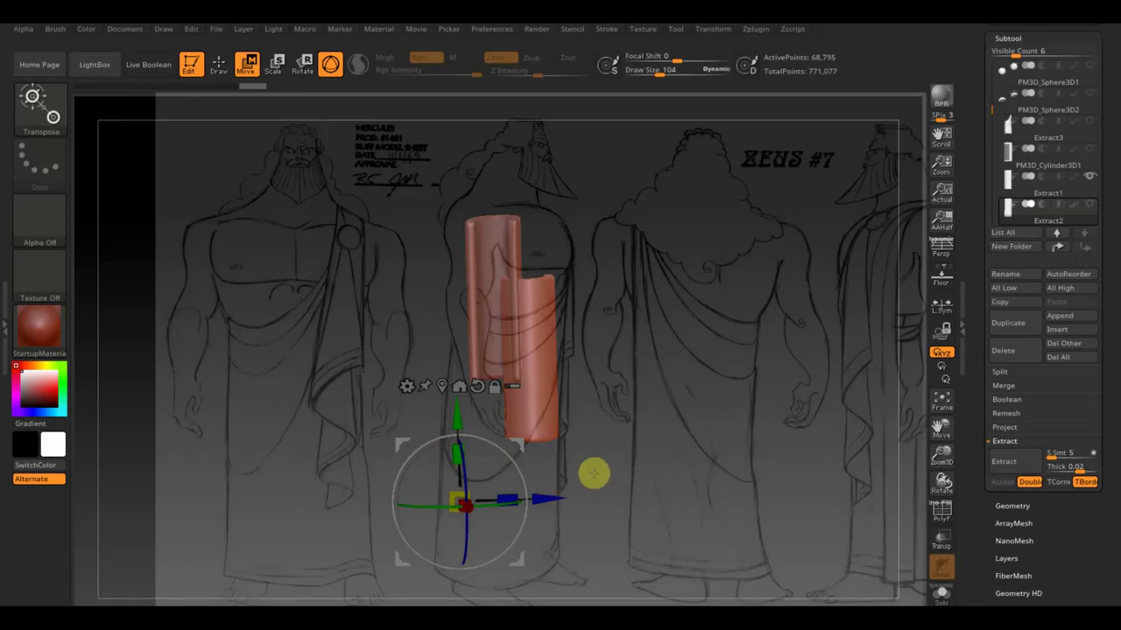
mouse_move(594, 473)
left_mouse_down()
mouse_move(638, 462)
mouse_move(670, 371)
mouse_move(661, 331)
mouse_move(653, 354)
mouse_move(653, 282)
mouse_move(683, 353)
left_mouse_up()
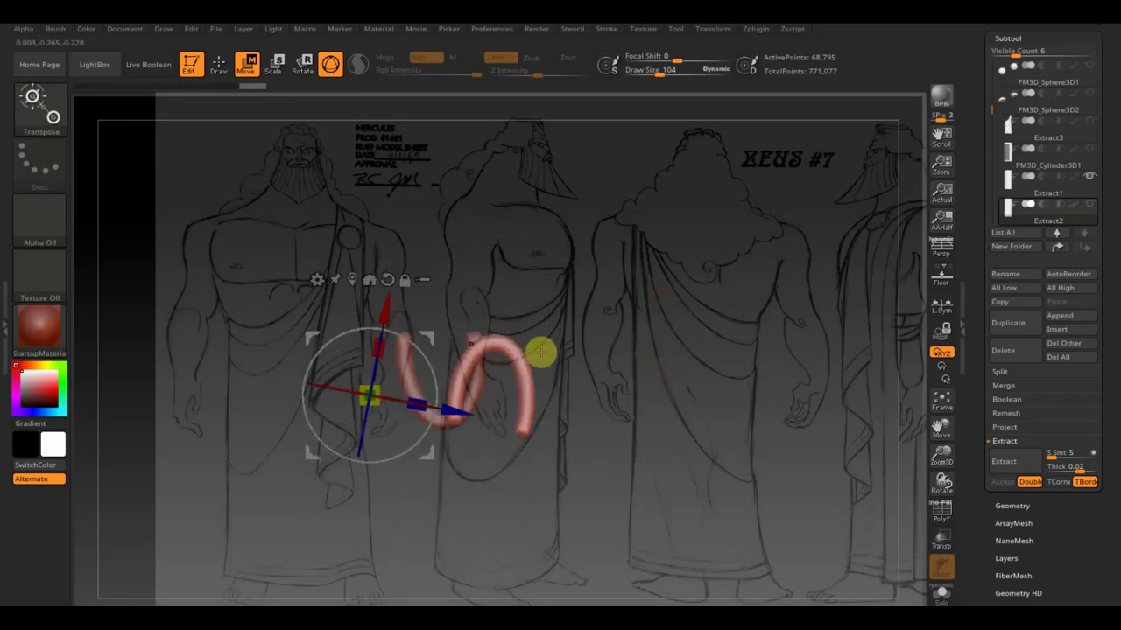
mouse_move(427, 340)
left_mouse_down()
mouse_move(440, 362)
mouse_move(444, 312)
left_mouse_up()
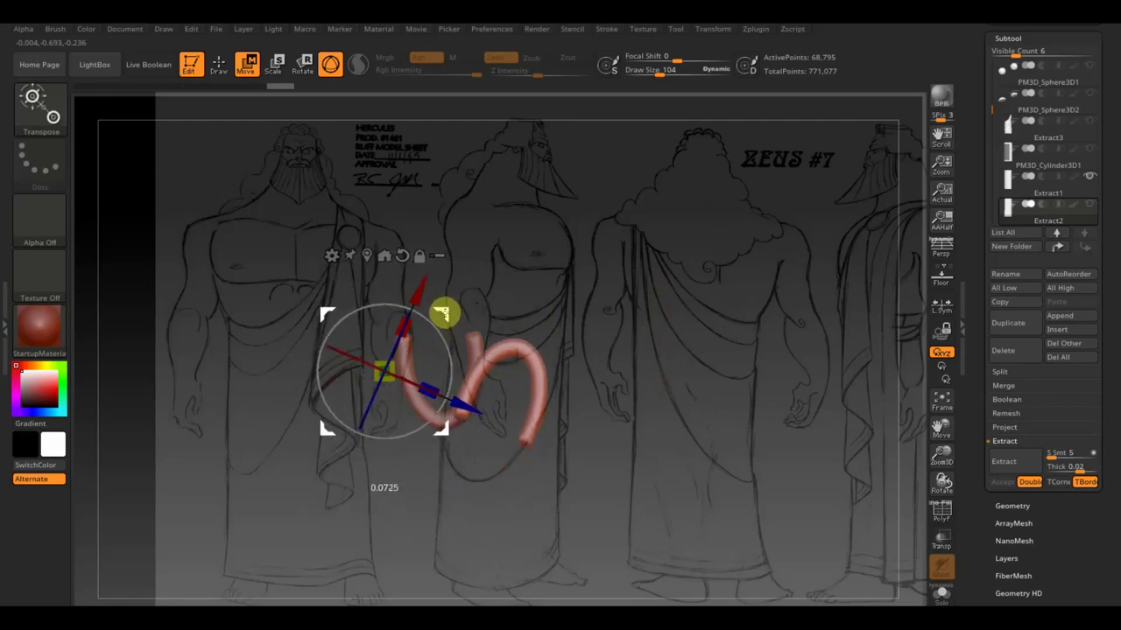
Trim the right arm off the U-shaped Extract1 panel with TrimCurve and unhide Extract2
left_click(218, 64)
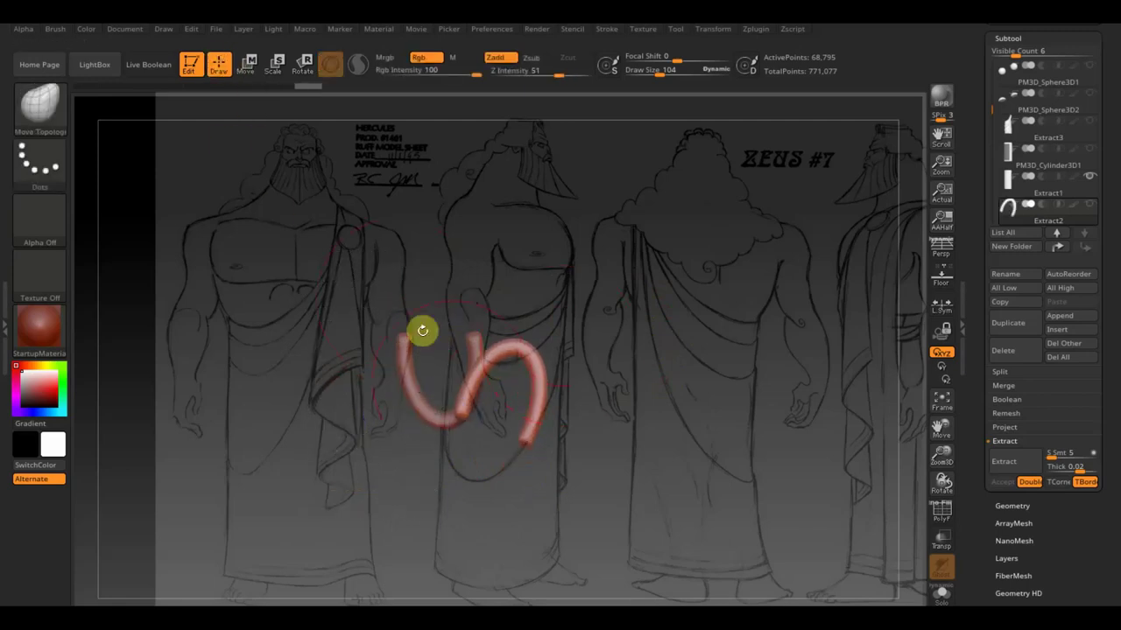
left_click(438, 413, "alt")
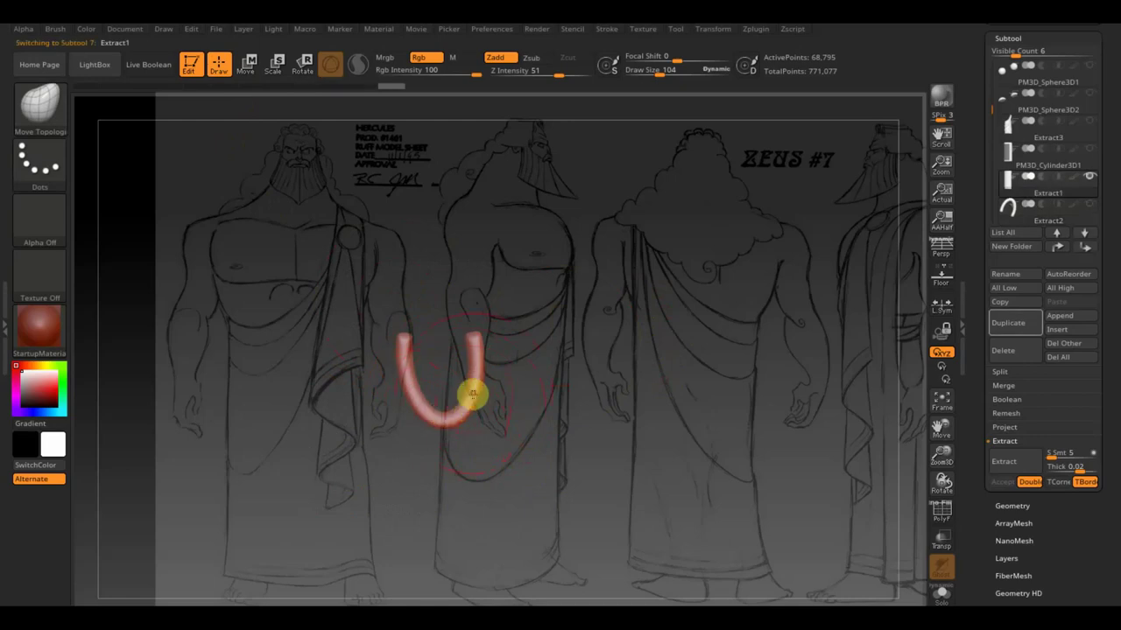
key("ctrl+shift")
left_click(41, 107)
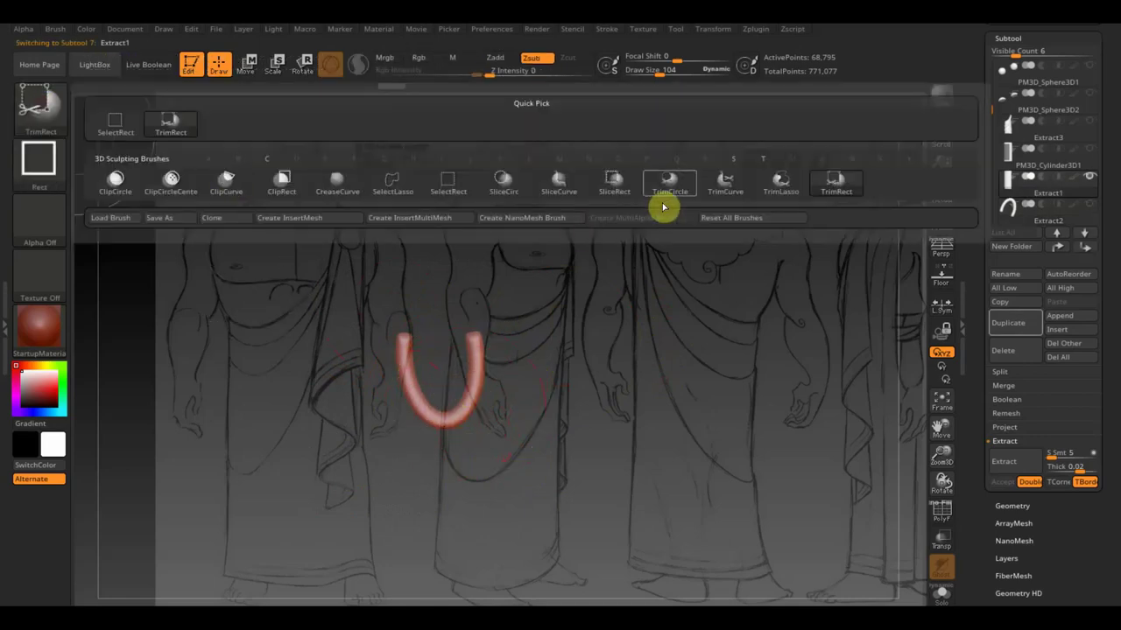
left_click(721, 184)
left_click_drag(436, 266, 488, 467, "ctrl+shift")
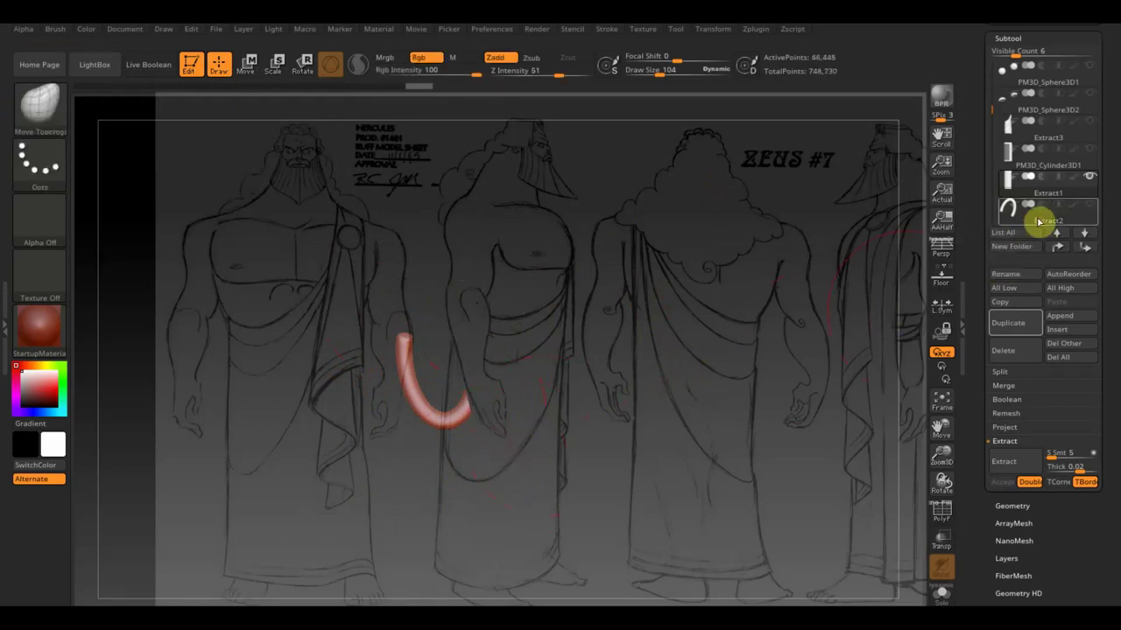
left_click(1090, 208)
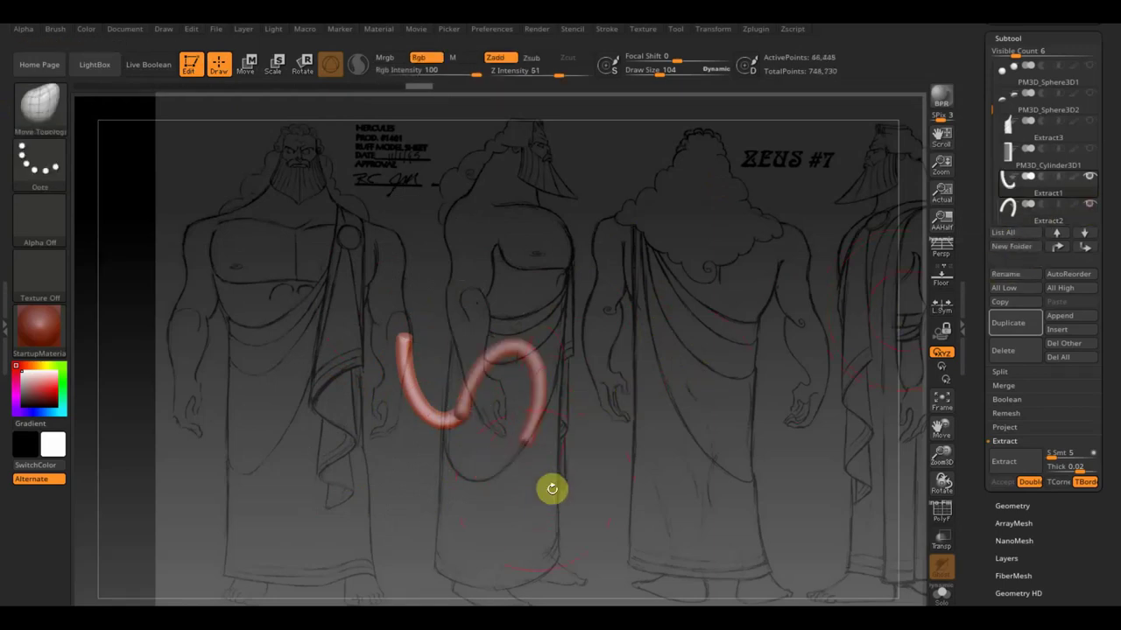
mouse_move(578, 464)
left_mouse_down()
mouse_move(731, 443)
mouse_move(726, 510)
mouse_move(736, 438)
mouse_move(723, 493)
mouse_move(753, 486)
mouse_move(726, 417)
mouse_move(723, 551)
mouse_move(697, 493)
mouse_move(768, 348)
mouse_move(779, 300)
mouse_move(761, 260)
mouse_move(762, 400)
mouse_move(740, 402)
mouse_move(718, 383)
mouse_move(793, 373)
left_mouse_up()
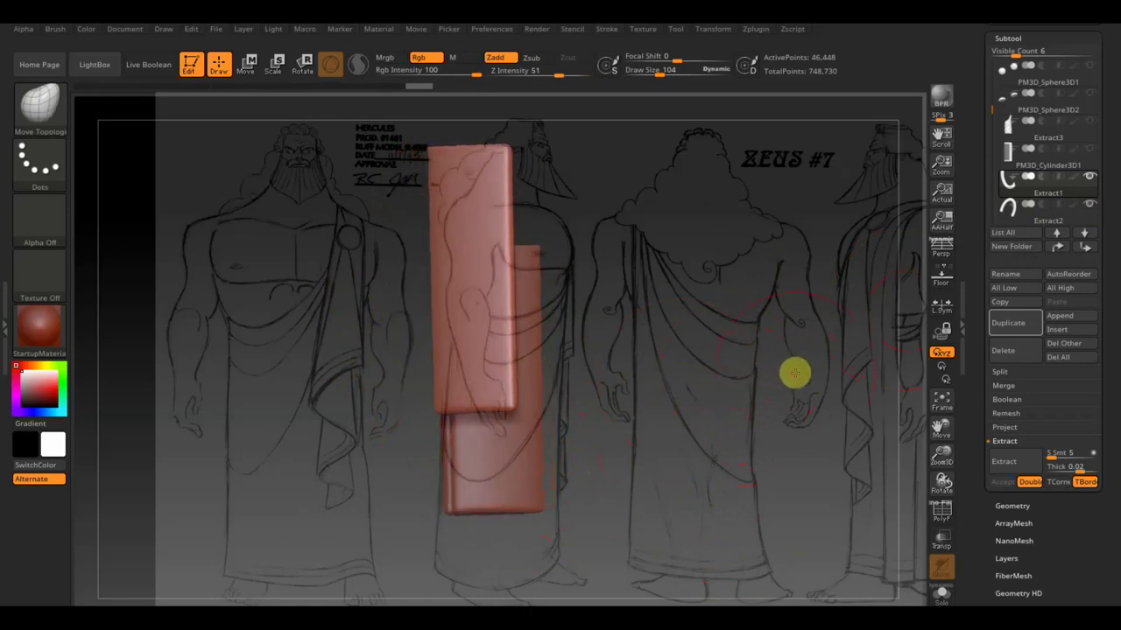
Duplicate Extract2 as a new Extract3_1 subtool and smooth its surface
left_click(1018, 208)
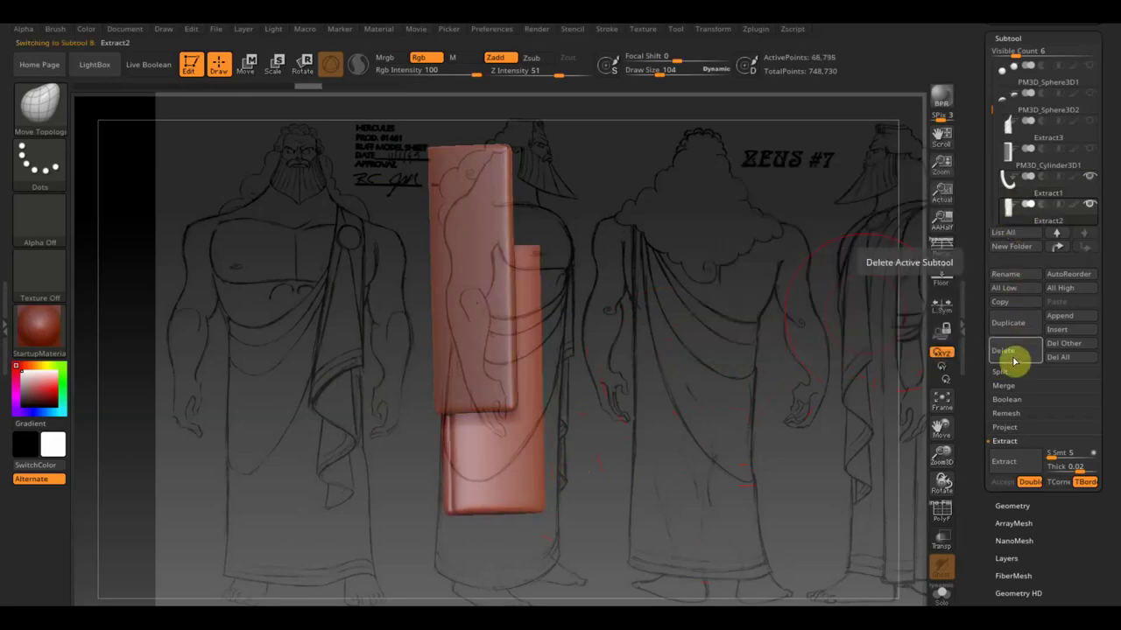
left_click(1011, 322)
key("shift")
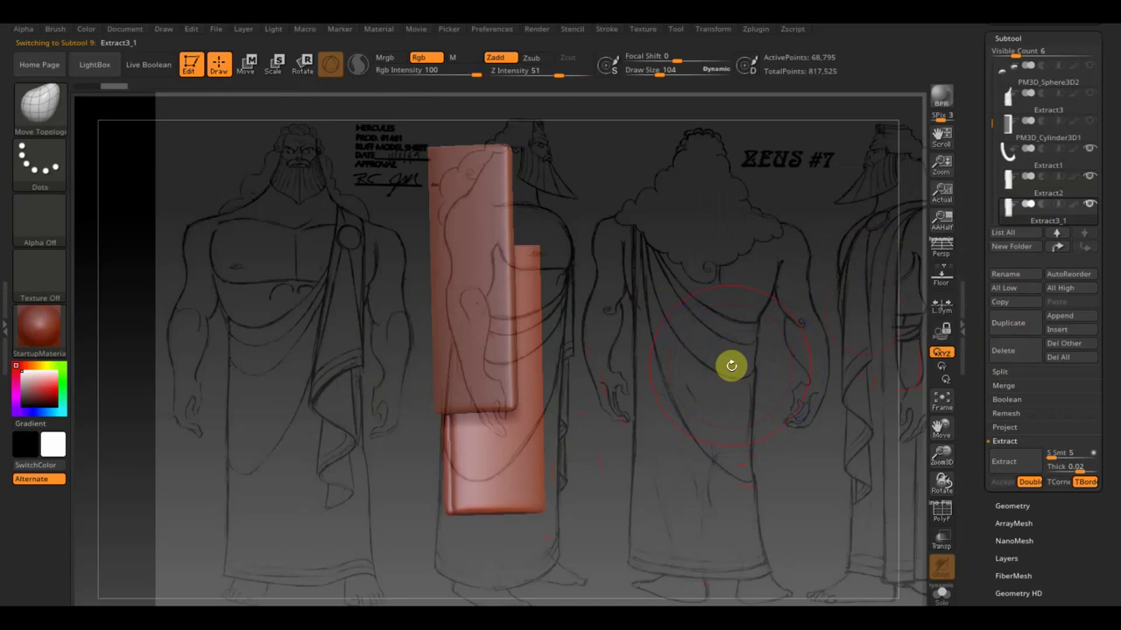
key("shift")
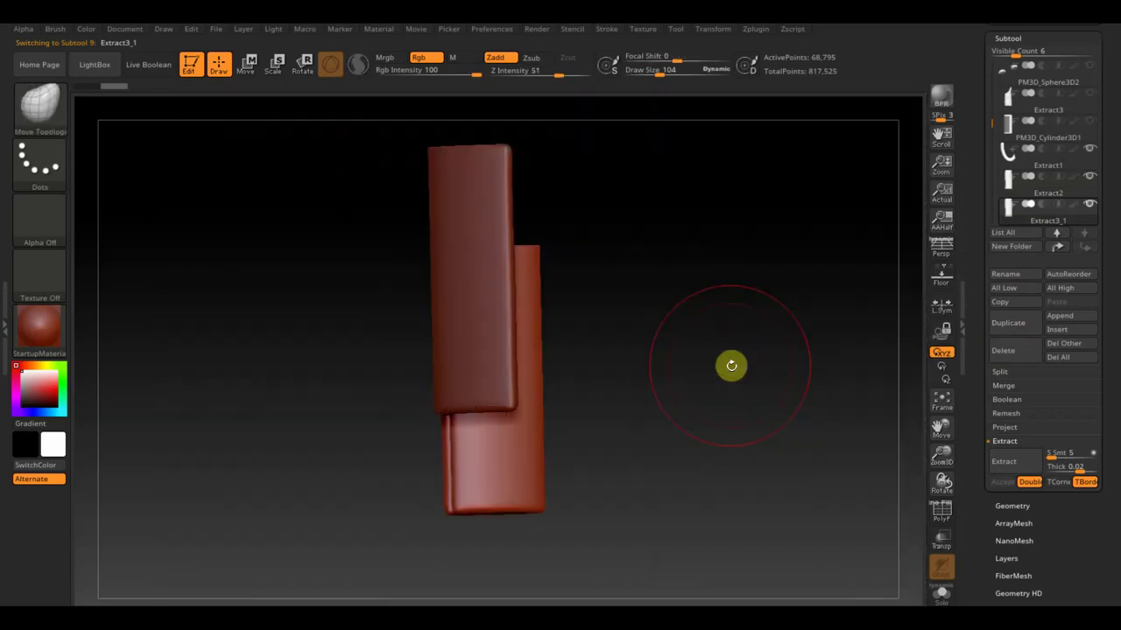
mouse_move(730, 365)
left_mouse_down()
mouse_move(718, 368)
mouse_move(714, 306)
mouse_move(727, 382)
left_mouse_up()
key("shift")
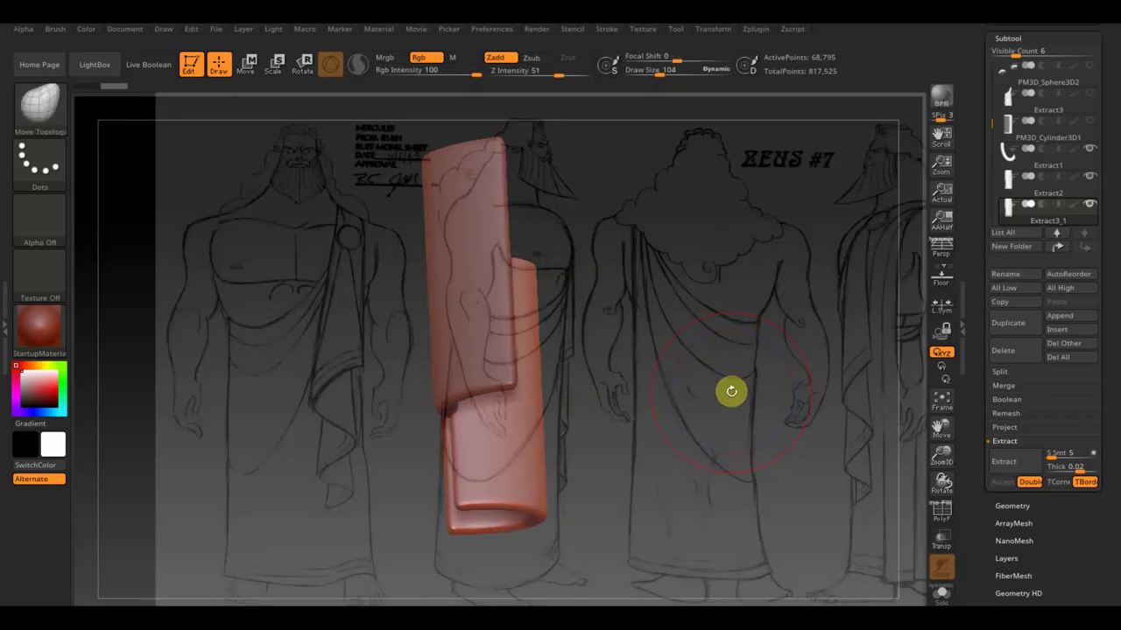
mouse_move(731, 391)
left_mouse_down()
mouse_move(723, 397)
mouse_move(808, 433)
mouse_move(788, 430)
left_mouse_up()
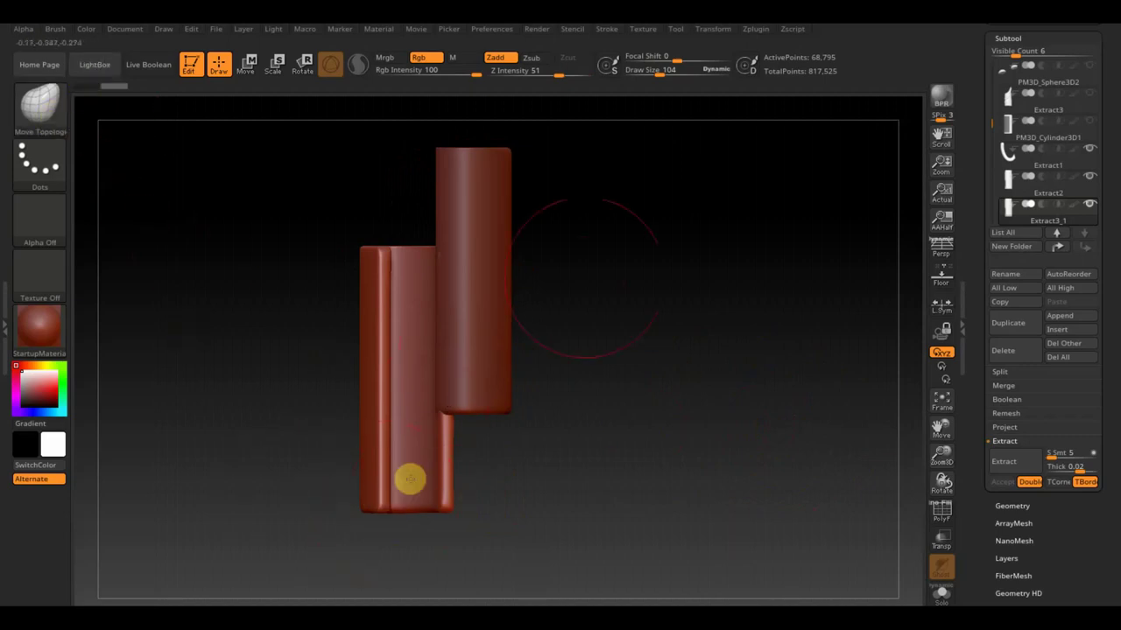
With Draw Size 188, stretch Extract2's thin left strip down past the lower panel, hiding Extract3_1
left_click_drag(663, 70, 670, 73)
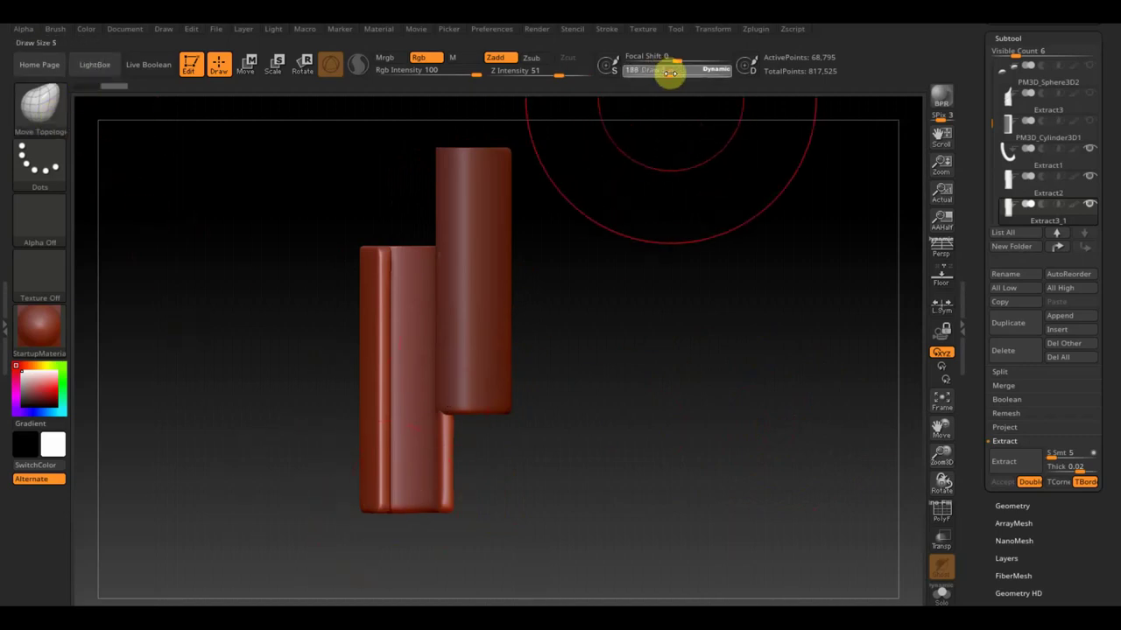
left_click_drag(374, 473, 375, 548)
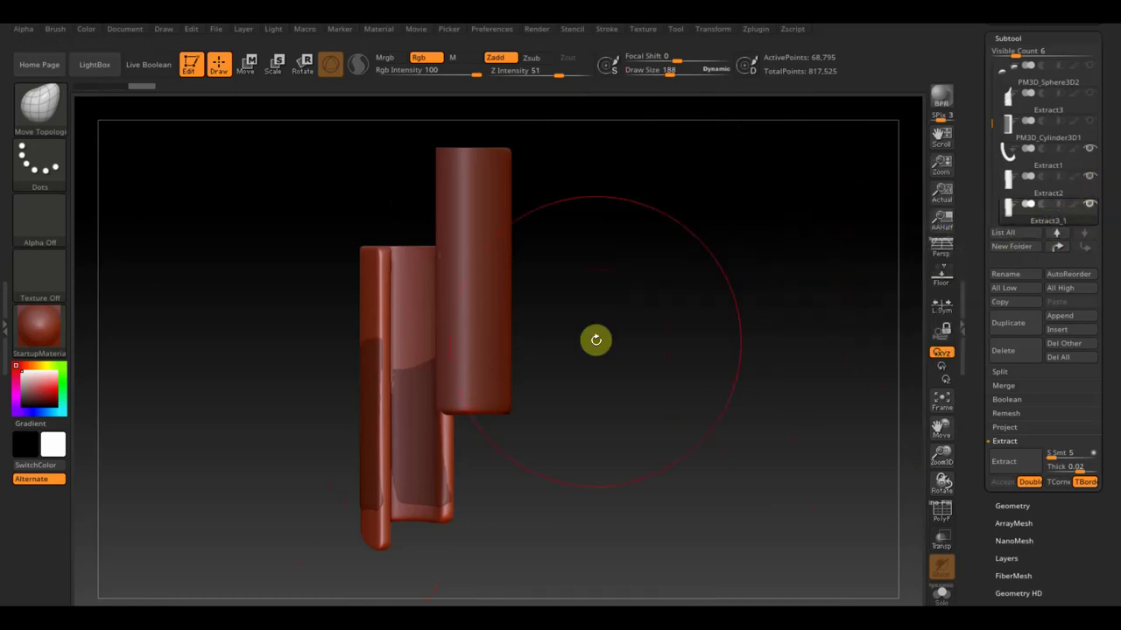
left_click(595, 339, "ctrl")
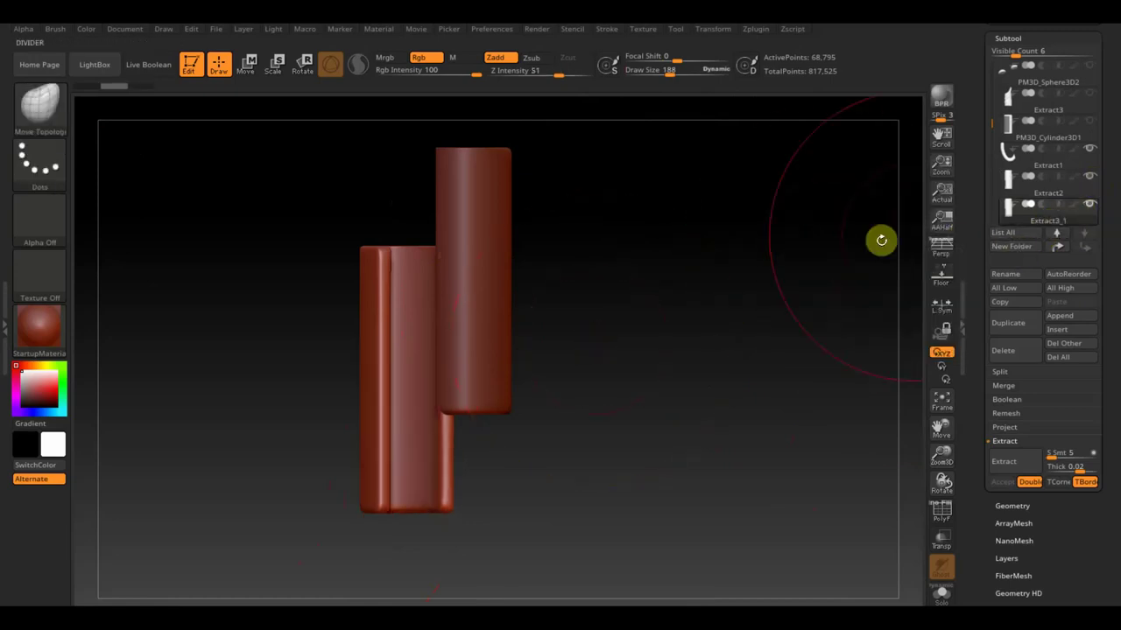
left_click(1026, 201)
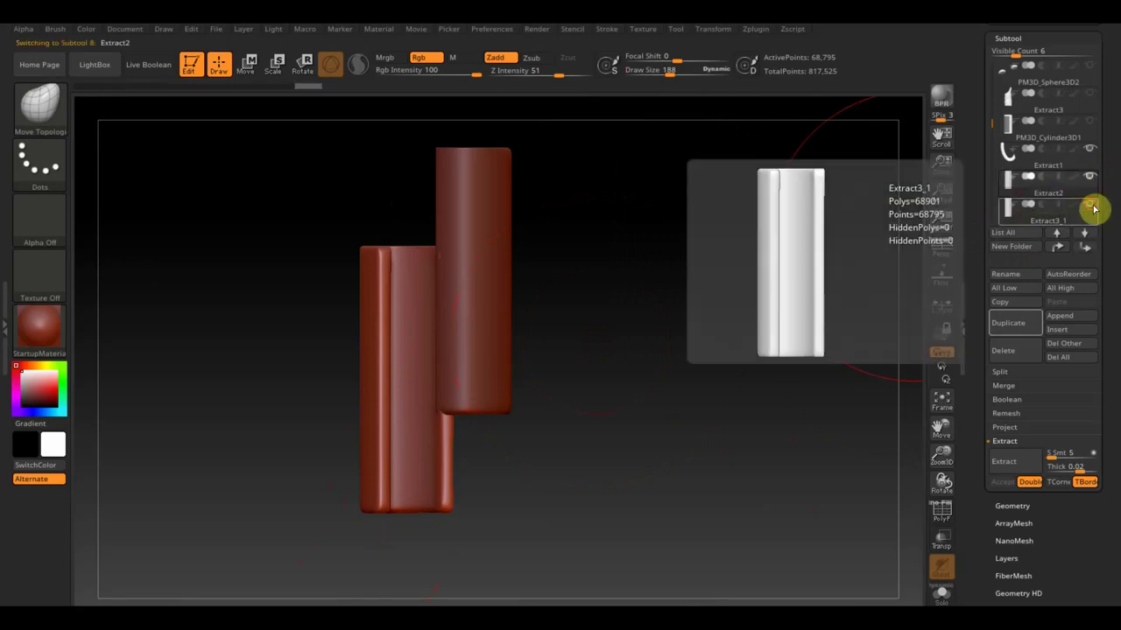
left_click_drag(371, 487, 378, 582)
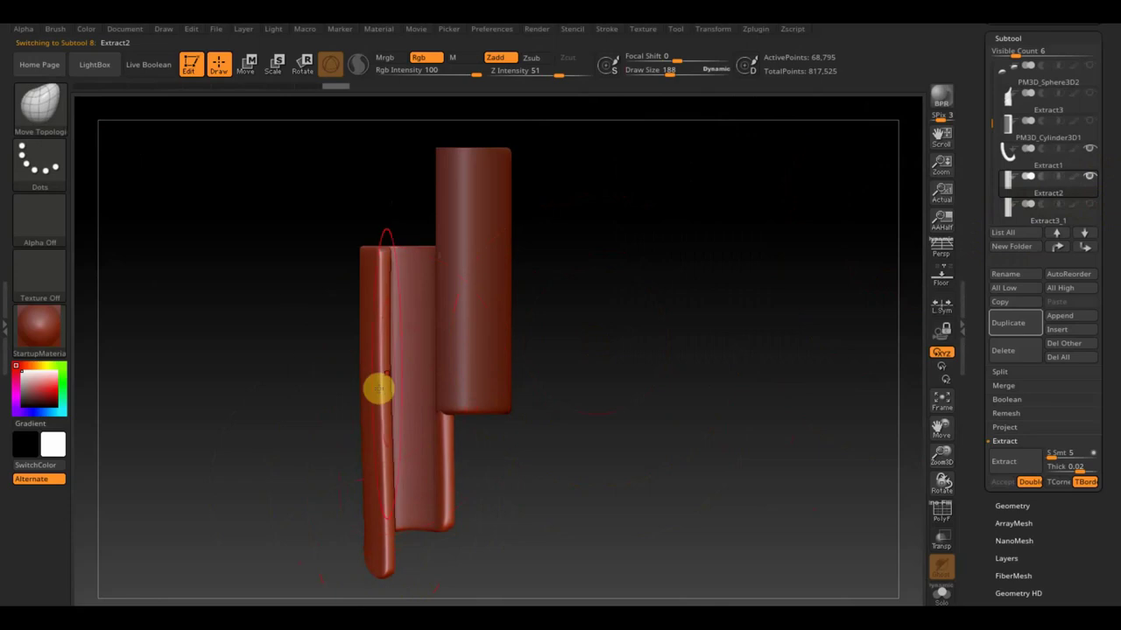
mouse_move(590, 411)
left_mouse_down()
mouse_move(625, 413)
mouse_move(531, 423)
left_mouse_up()
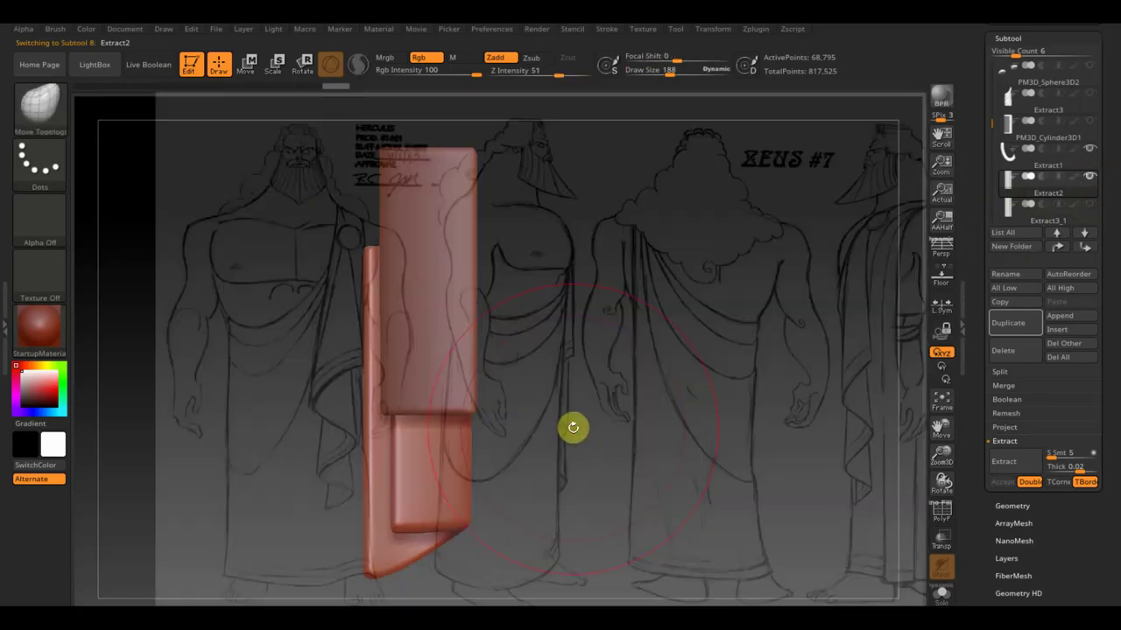
key("shift")
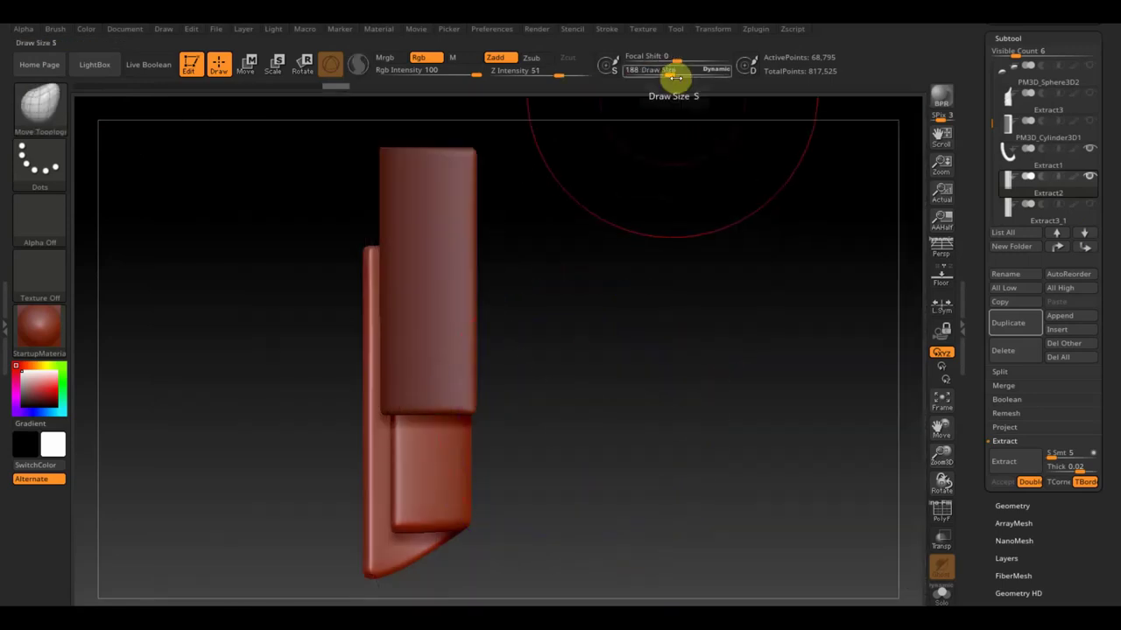
At brush size 182, reshape the lower flap and upper piece edges into layered overlapping folds
left_click_drag(675, 75, 663, 76)
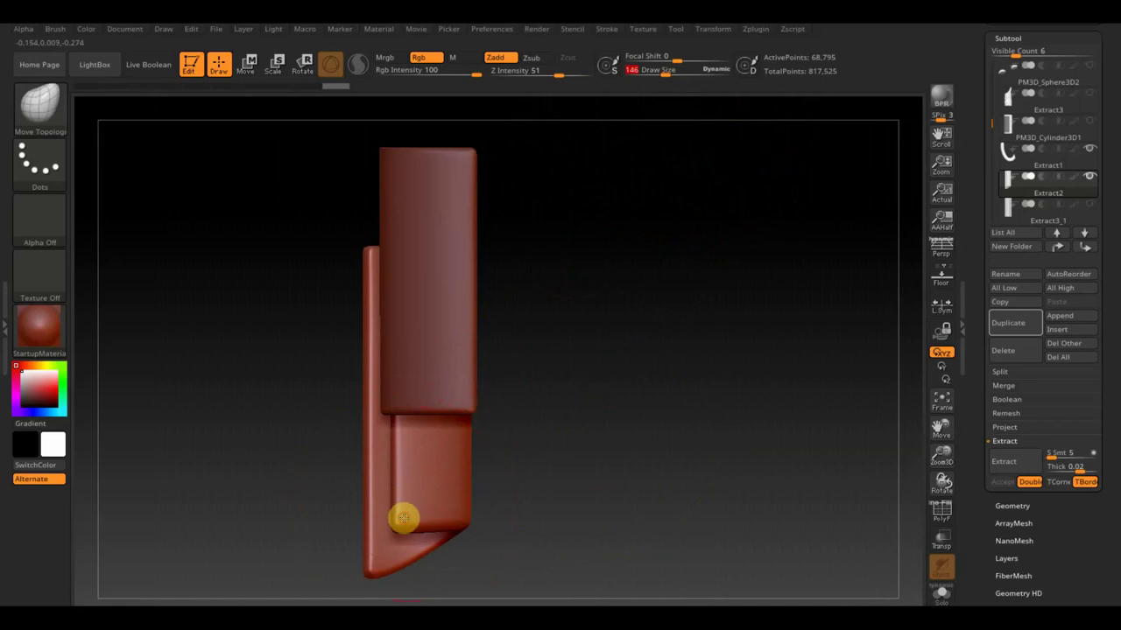
left_click_drag(403, 518, 399, 441)
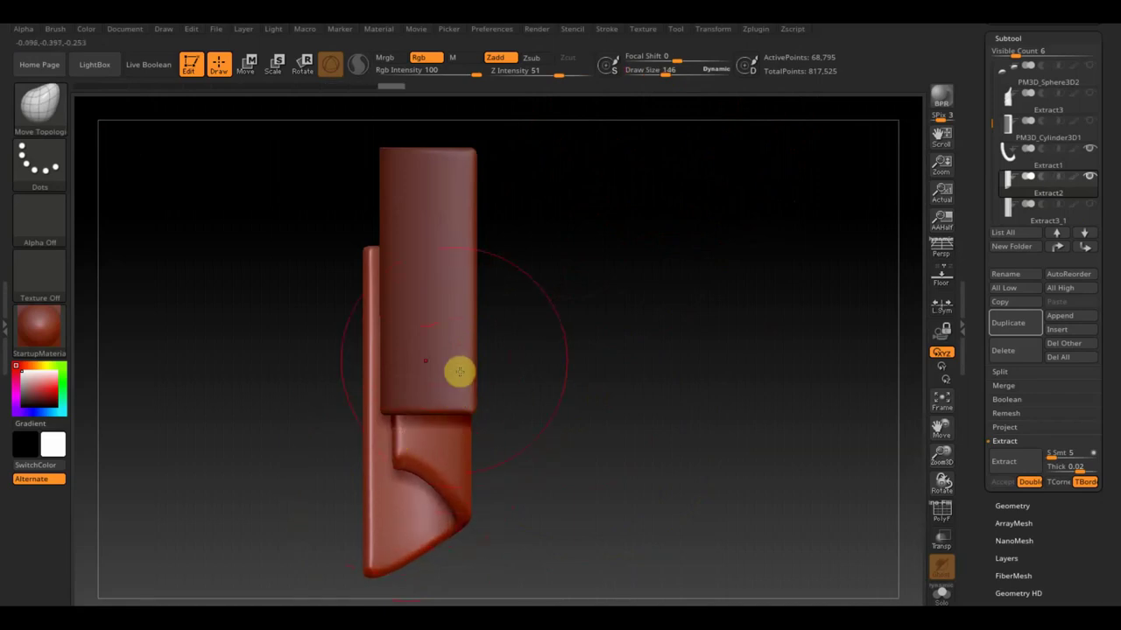
left_click(431, 345, "alt")
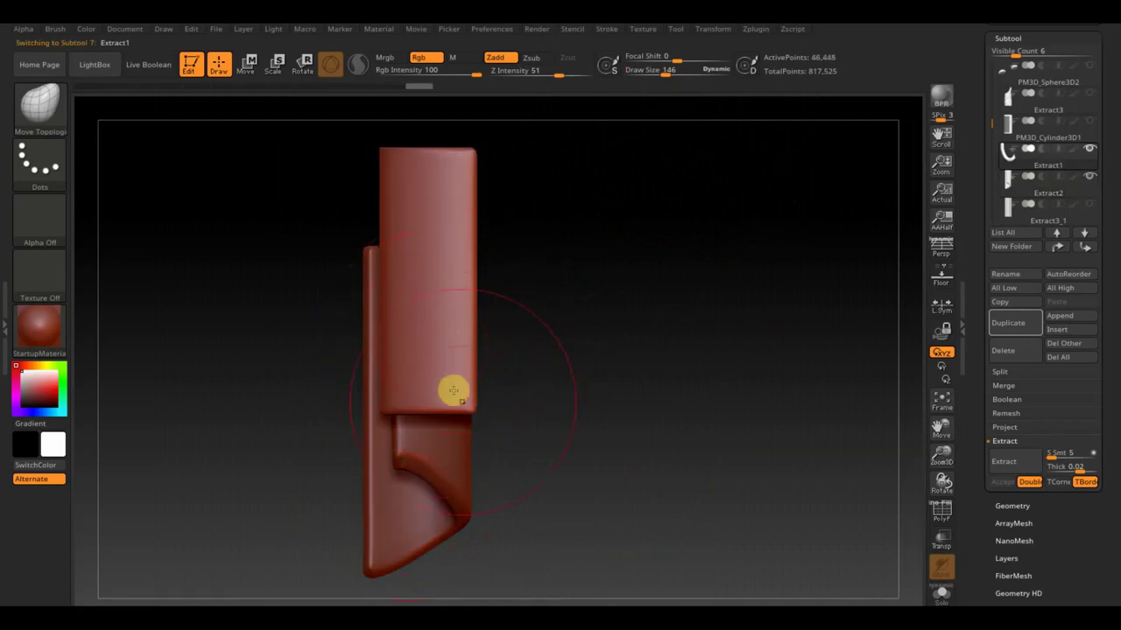
left_click_drag(459, 401, 478, 303)
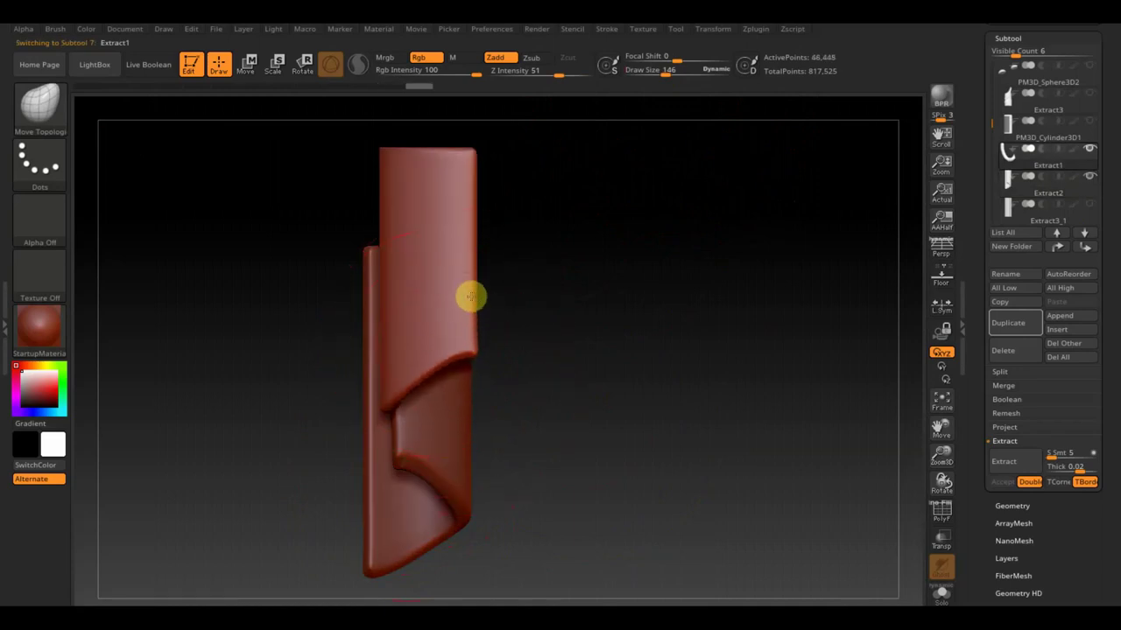
key("shift")
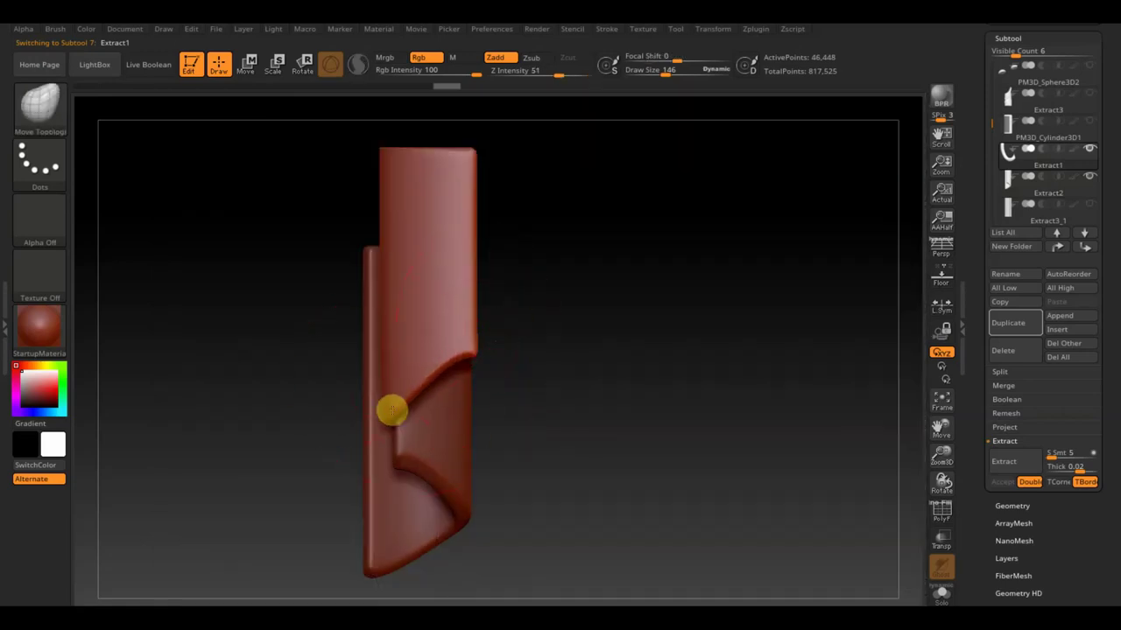
left_click_drag(391, 410, 400, 498)
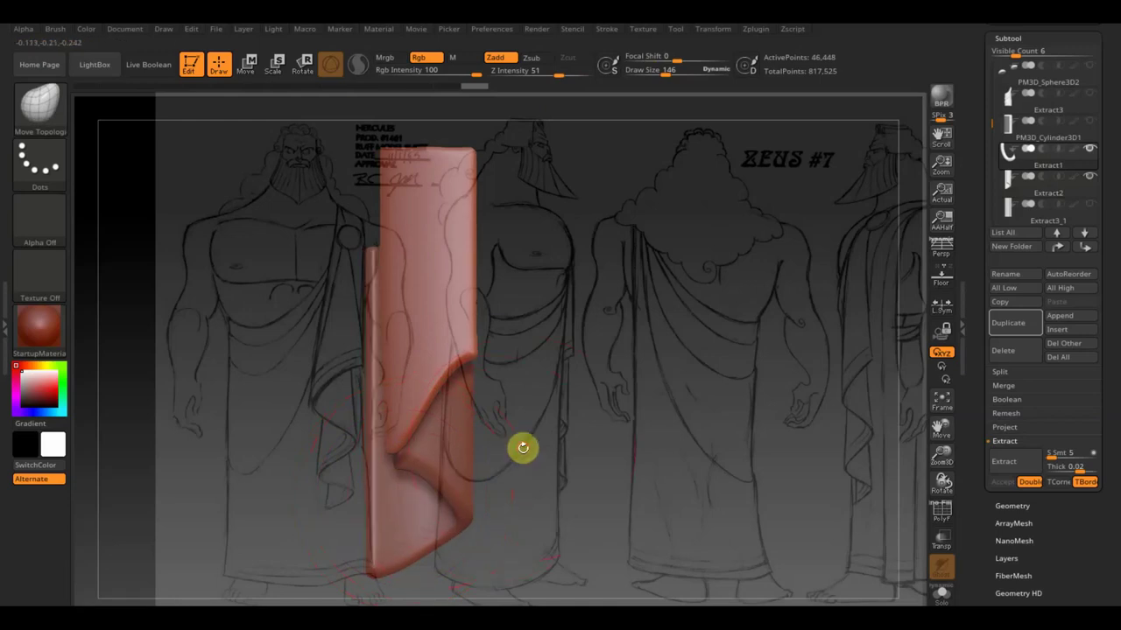
left_click_drag(522, 447, 470, 432)
left_click_drag(382, 441, 399, 440)
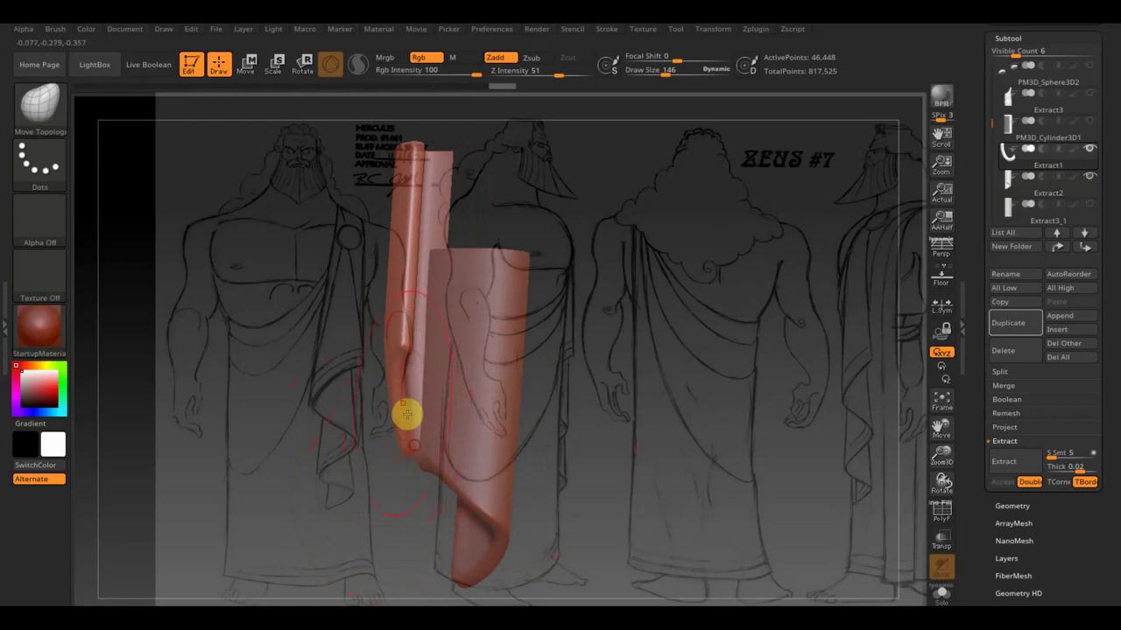
From the front view, reshape the drapery's fold crease with Draw Size 86
mouse_move(399, 397)
left_mouse_down()
mouse_move(353, 428)
mouse_move(377, 425)
left_mouse_up()
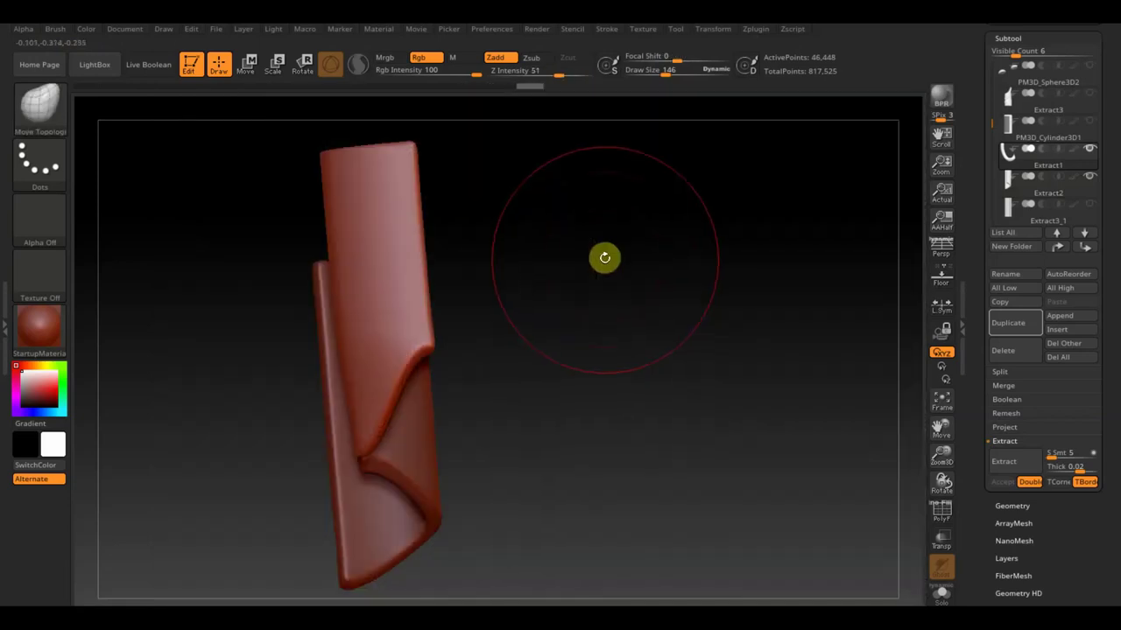
left_click_drag(603, 257, 601, 265, "shift")
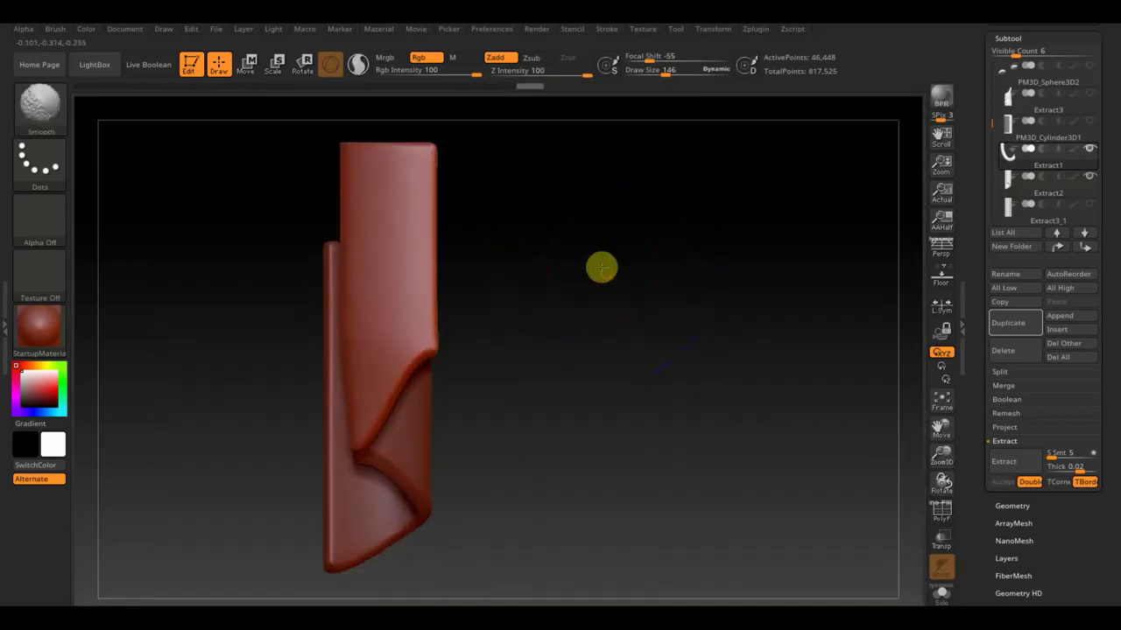
left_click_drag(679, 78, 657, 73)
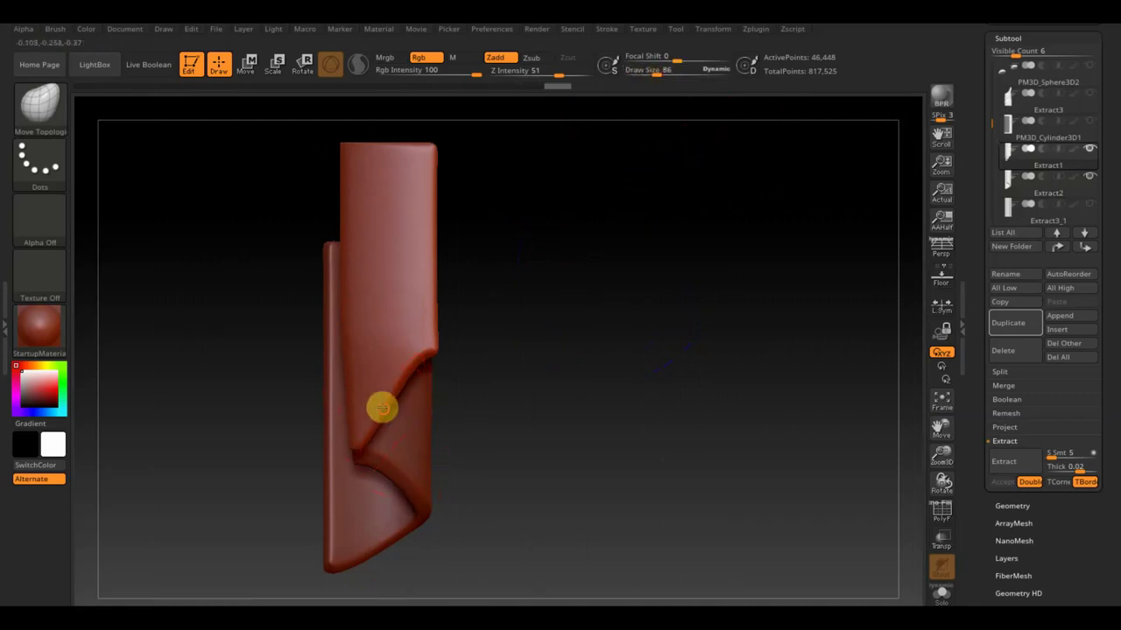
left_click_drag(381, 407, 436, 350)
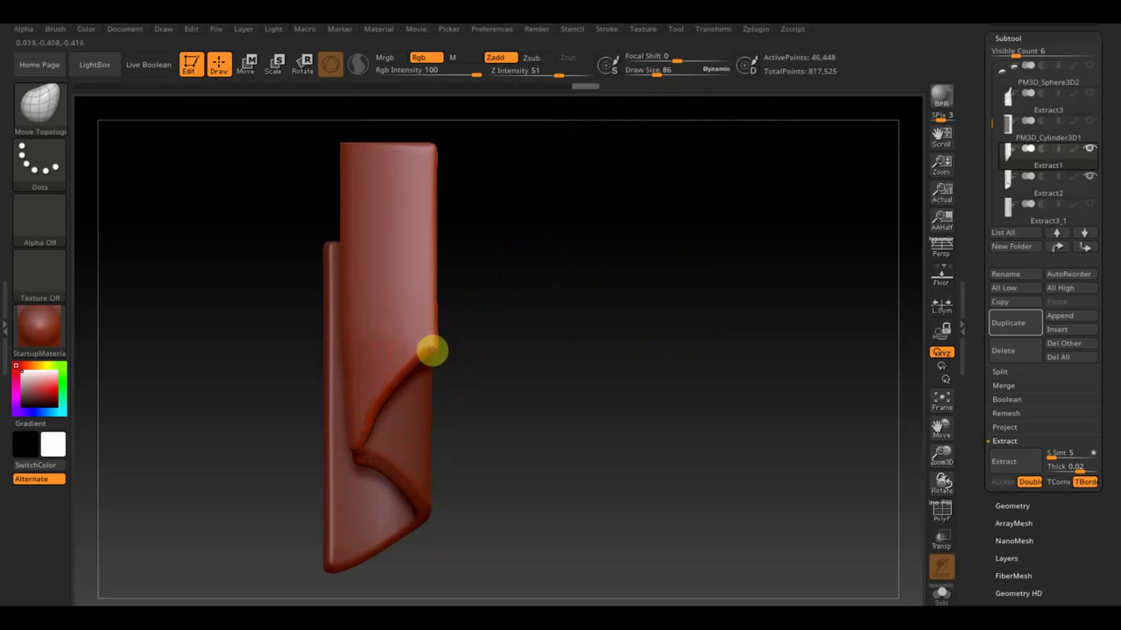
left_click(383, 468, "alt")
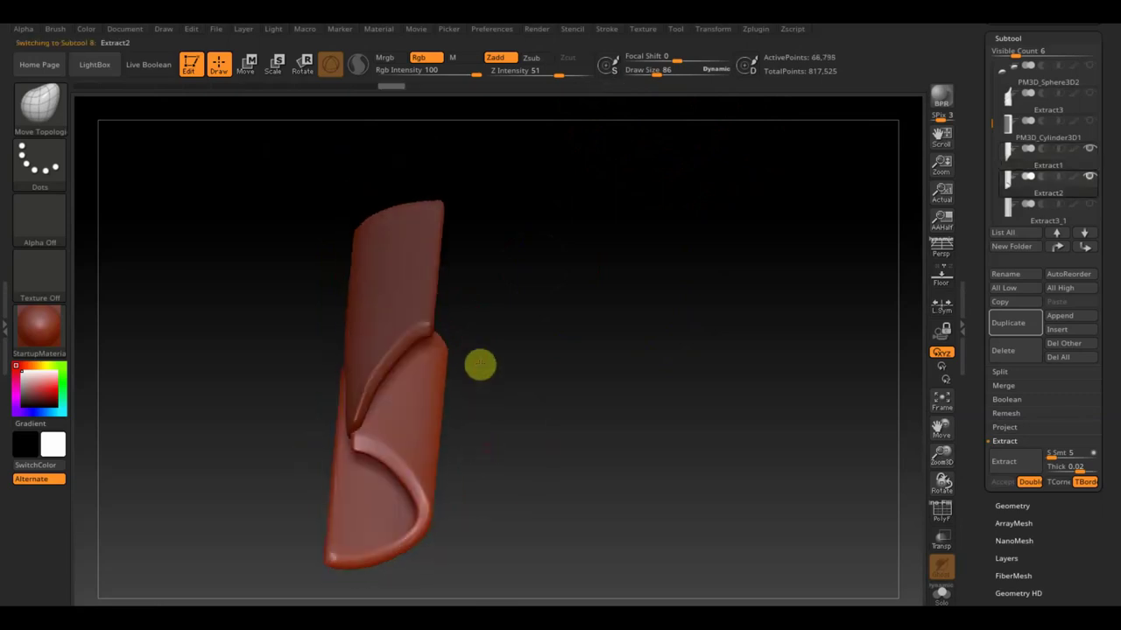
Pull in Extract2's upper left strip with brush size 135, then quick-save the project
left_click_drag(483, 453, 483, 295)
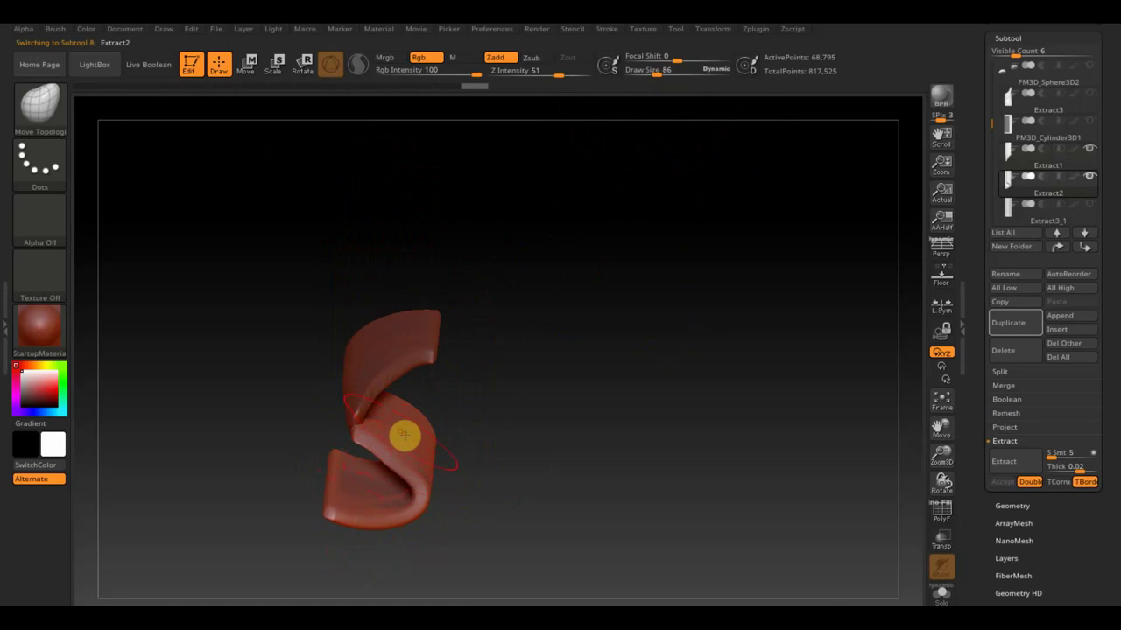
mouse_move(534, 426)
left_mouse_down()
mouse_move(512, 524)
mouse_move(560, 499)
left_mouse_up()
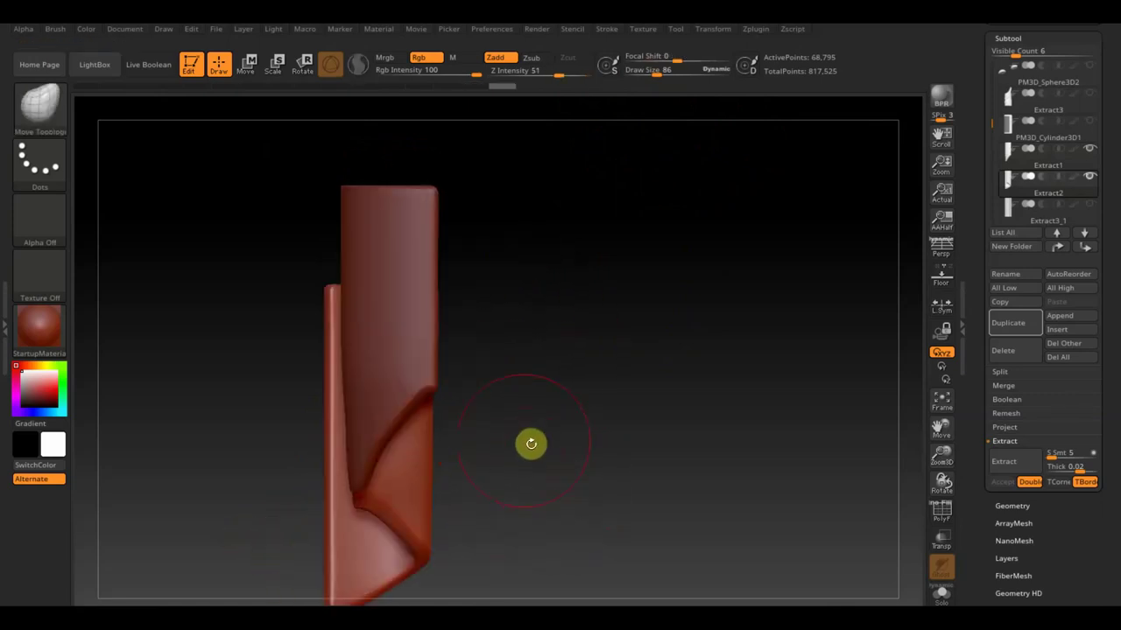
left_click_drag(654, 73, 663, 70)
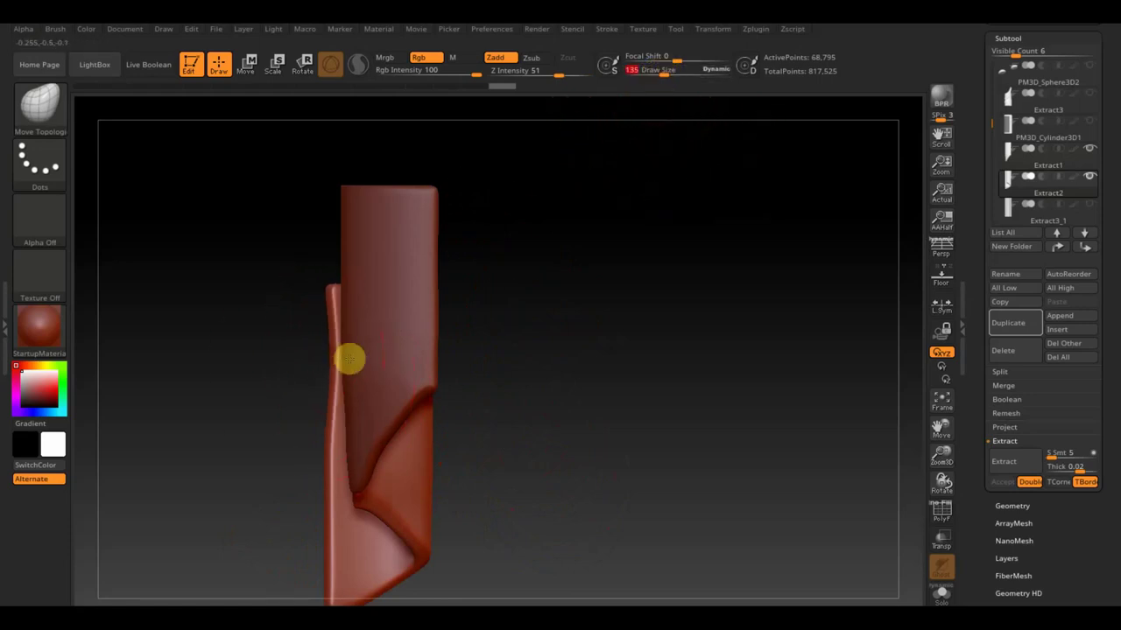
mouse_move(349, 358)
left_mouse_down()
mouse_move(338, 320)
mouse_move(347, 295)
left_mouse_up()
key("ctrl+s")
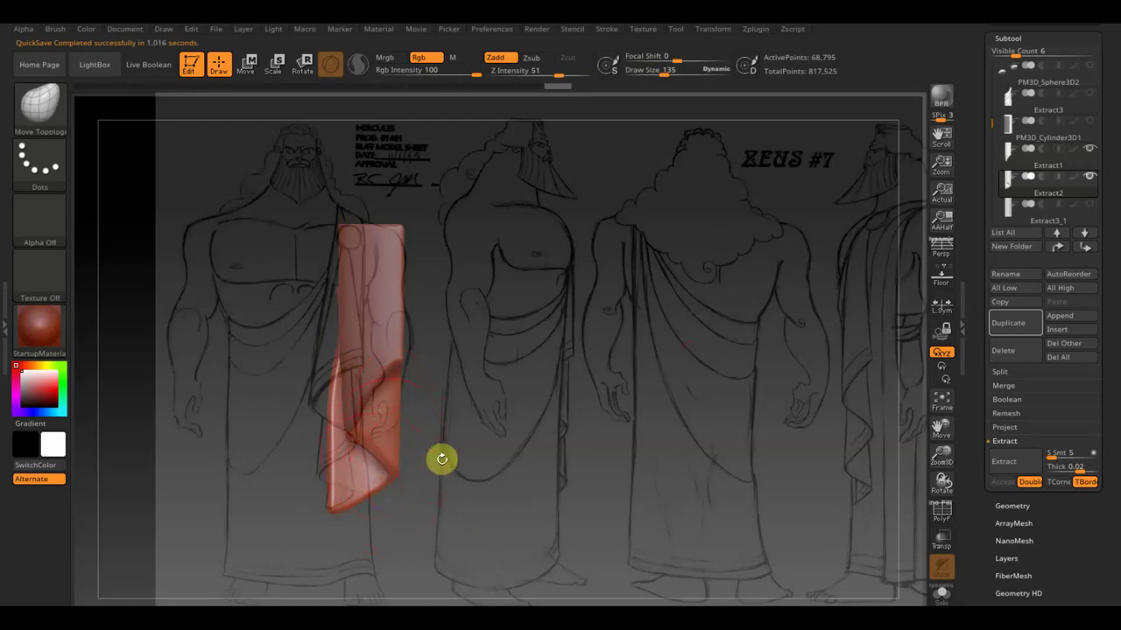
Select Extract3_1 and test-move it up, down and sideways with the Move Transpose gizmo
left_click(1018, 225)
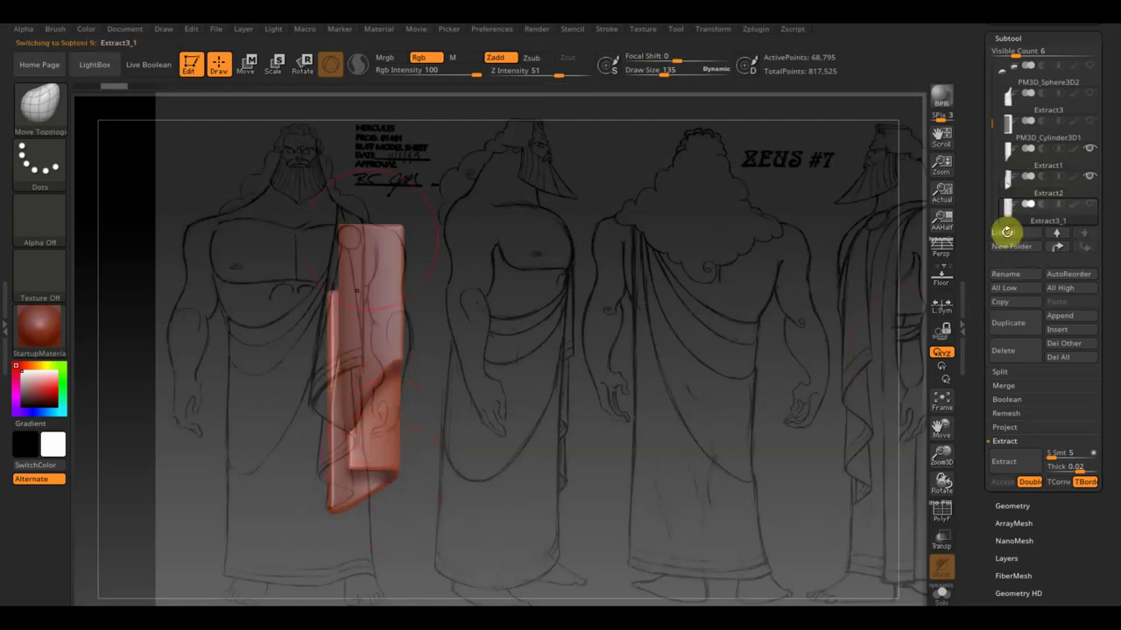
left_click(246, 63)
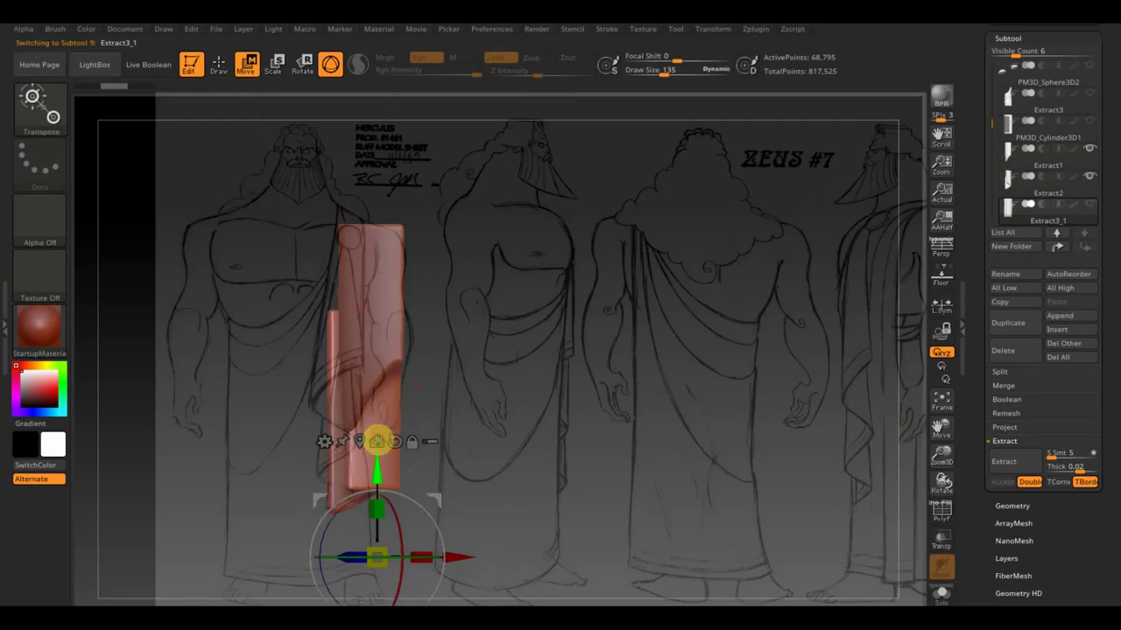
left_click_drag(376, 440, 383, 593)
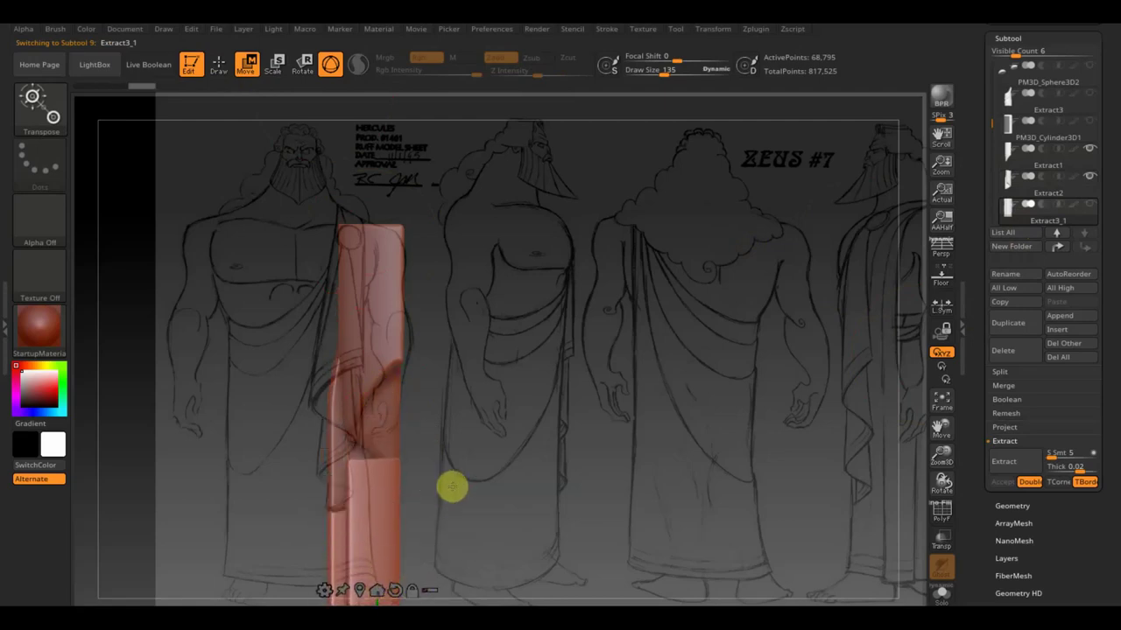
mouse_move(451, 487)
left_mouse_down()
mouse_move(488, 417)
mouse_move(505, 333)
left_mouse_up()
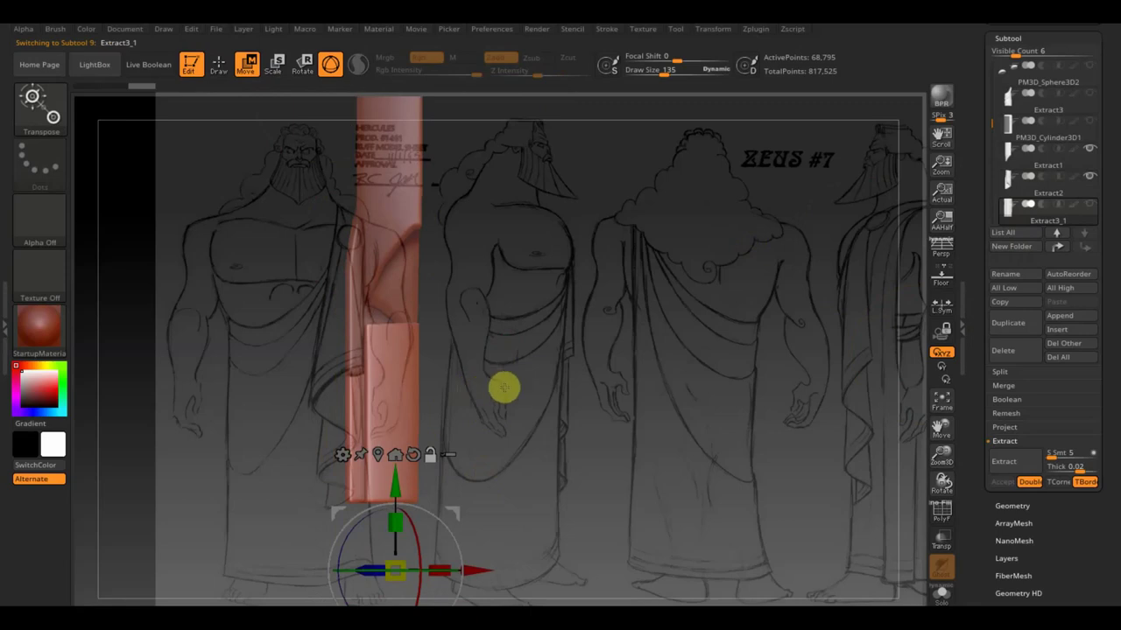
left_click_drag(507, 388, 530, 388)
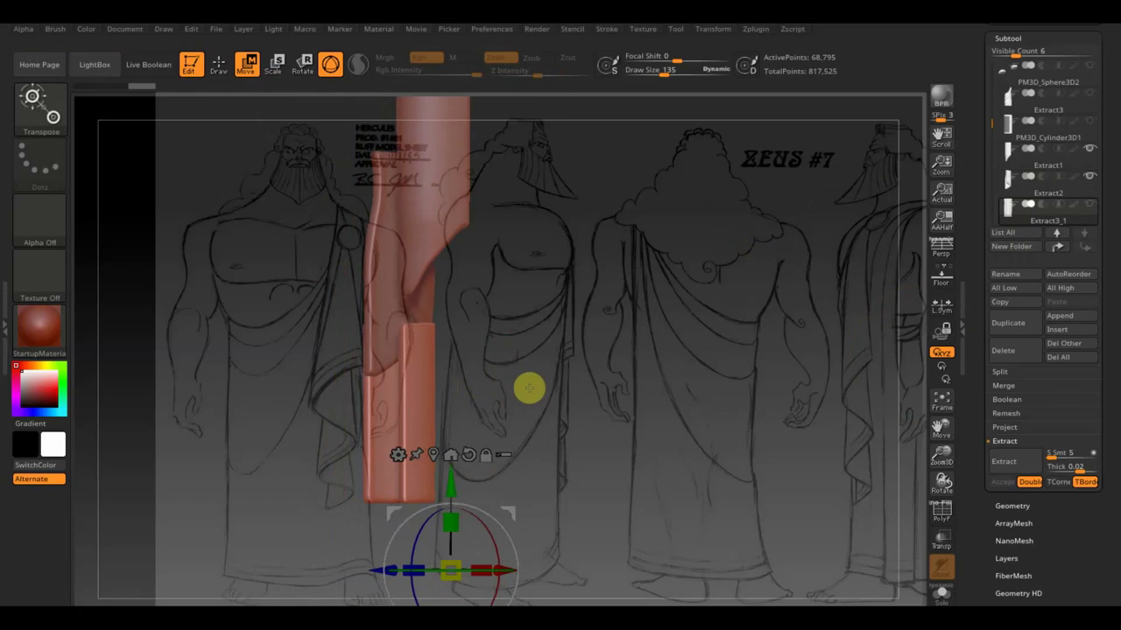
left_click_drag(528, 389, 504, 389)
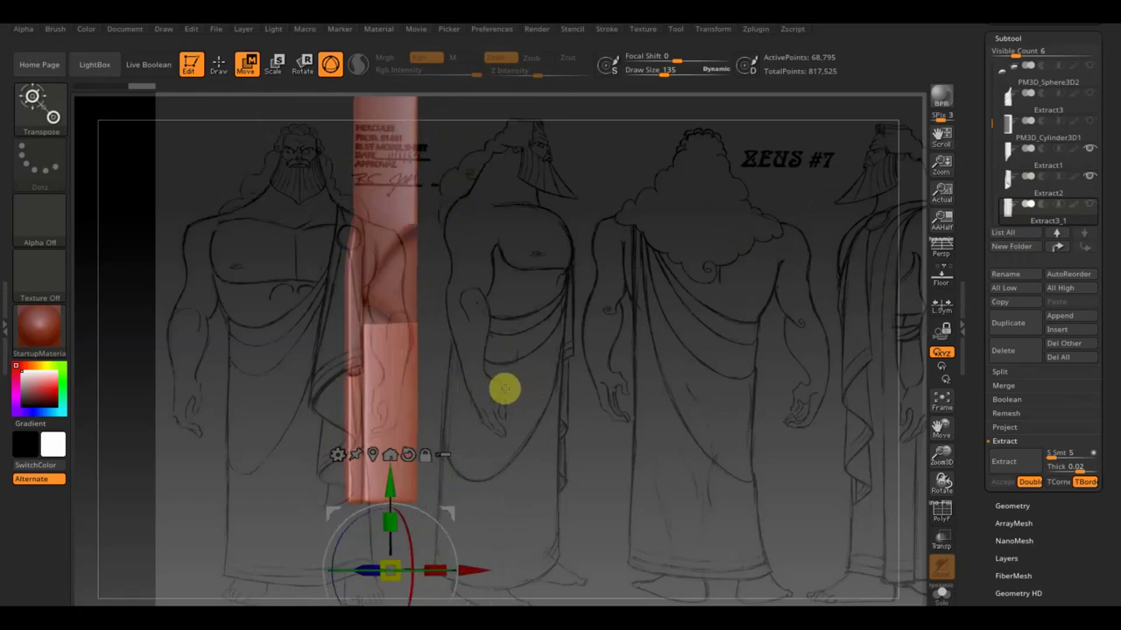
Position the lower drapery piece directly beneath the upper cloth tube in one narrow column
left_click_drag(393, 470, 427, 561)
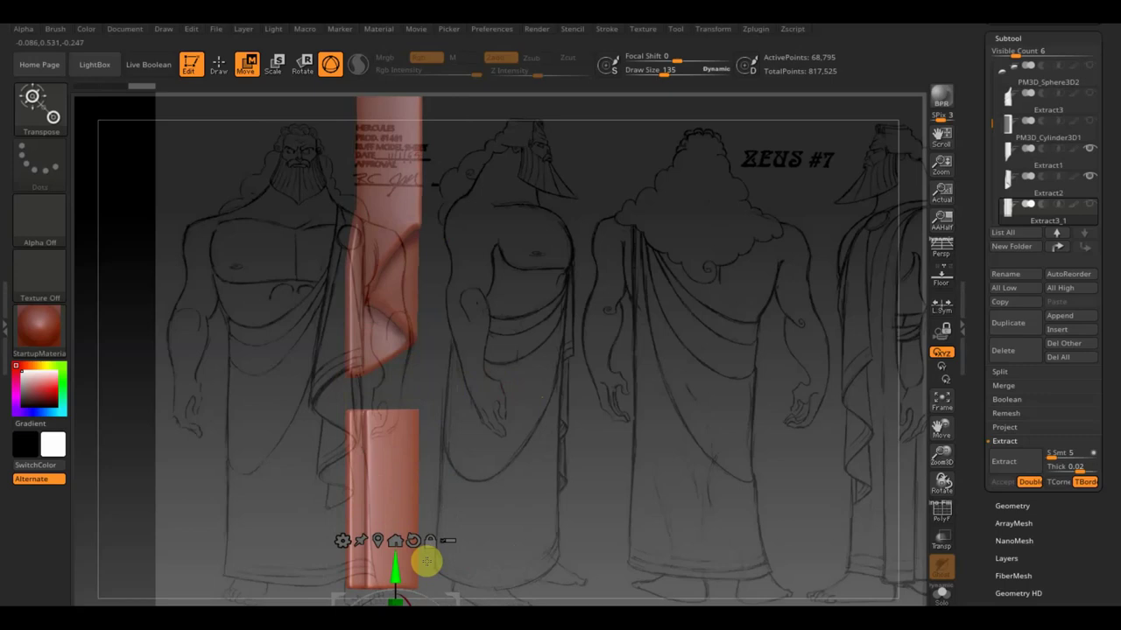
mouse_move(426, 561)
left_mouse_down()
mouse_move(435, 516)
mouse_move(441, 612)
left_mouse_up()
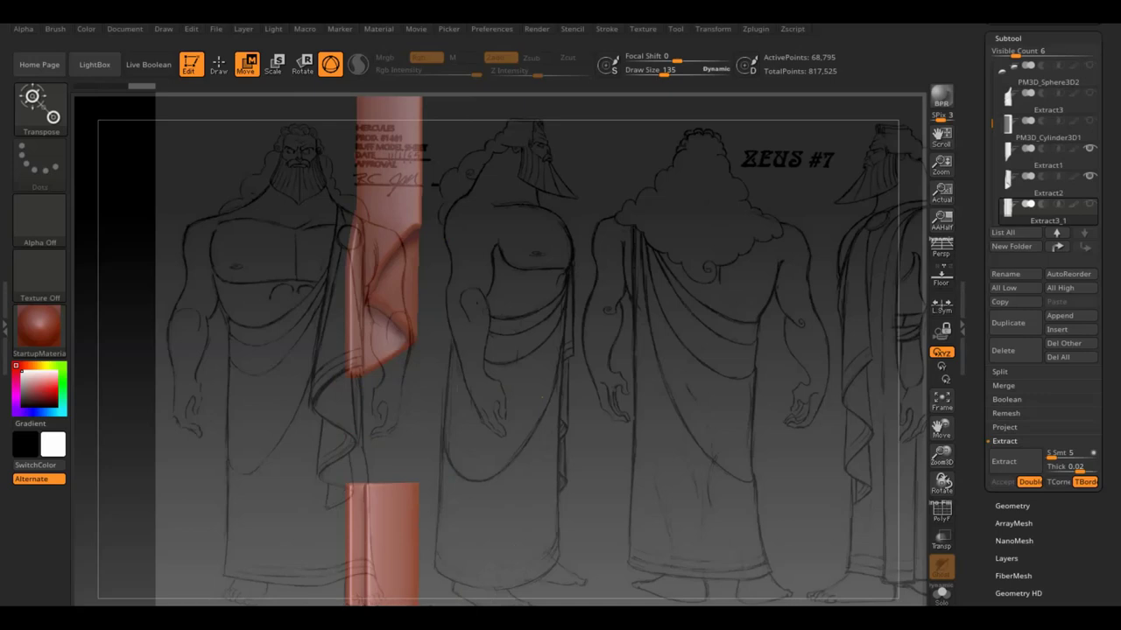
mouse_move(441, 613)
left_mouse_down()
mouse_move(467, 520)
mouse_move(462, 602)
left_mouse_up()
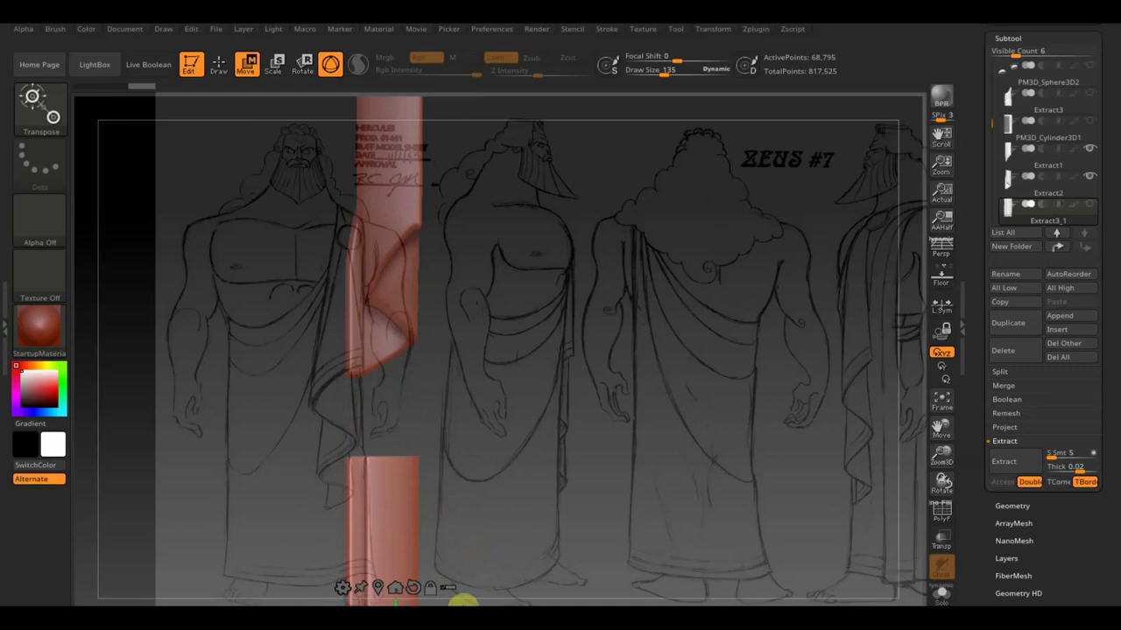
left_click_drag(461, 602, 473, 457)
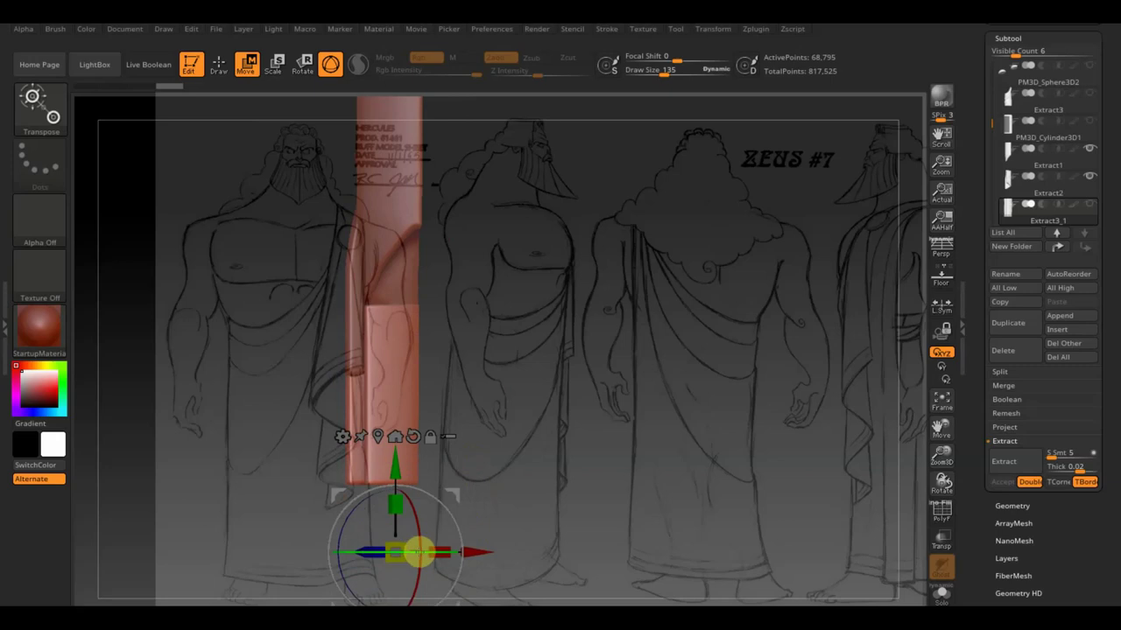
mouse_move(418, 551)
left_mouse_down()
mouse_move(572, 510)
mouse_move(511, 516)
left_mouse_up()
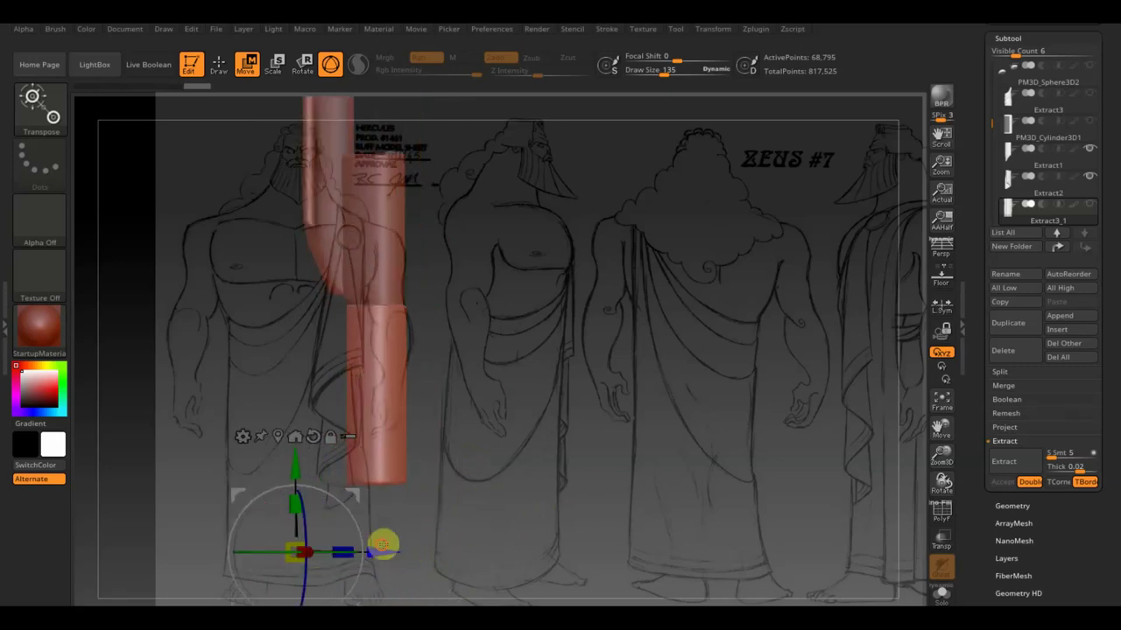
mouse_move(383, 546)
left_mouse_down()
mouse_move(449, 550)
mouse_move(424, 553)
left_mouse_up()
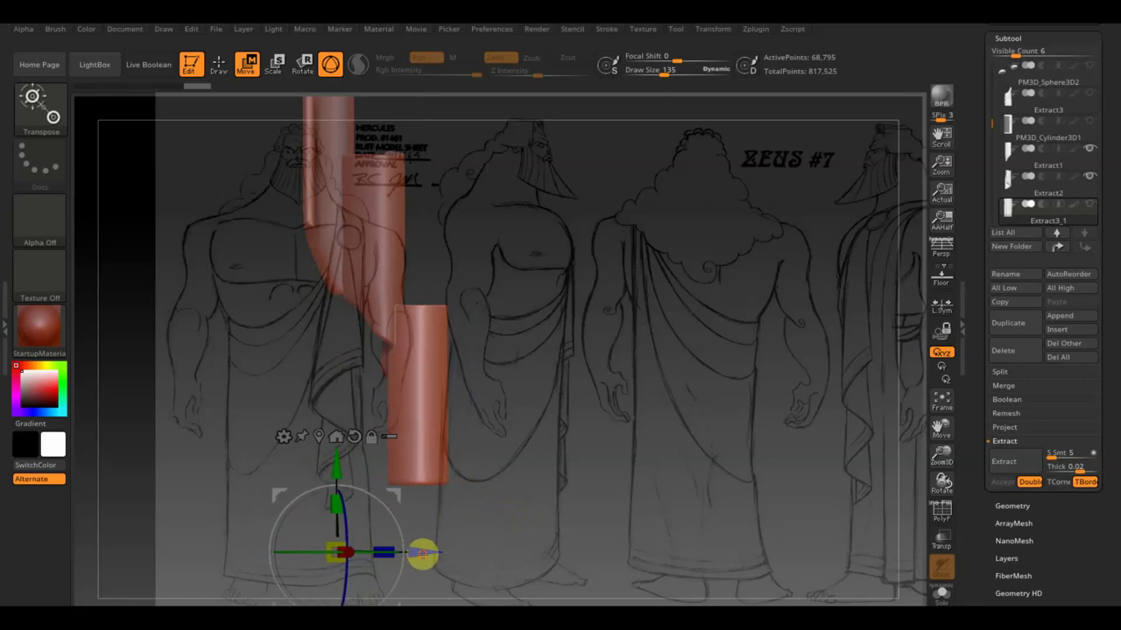
left_click_drag(517, 516, 612, 507)
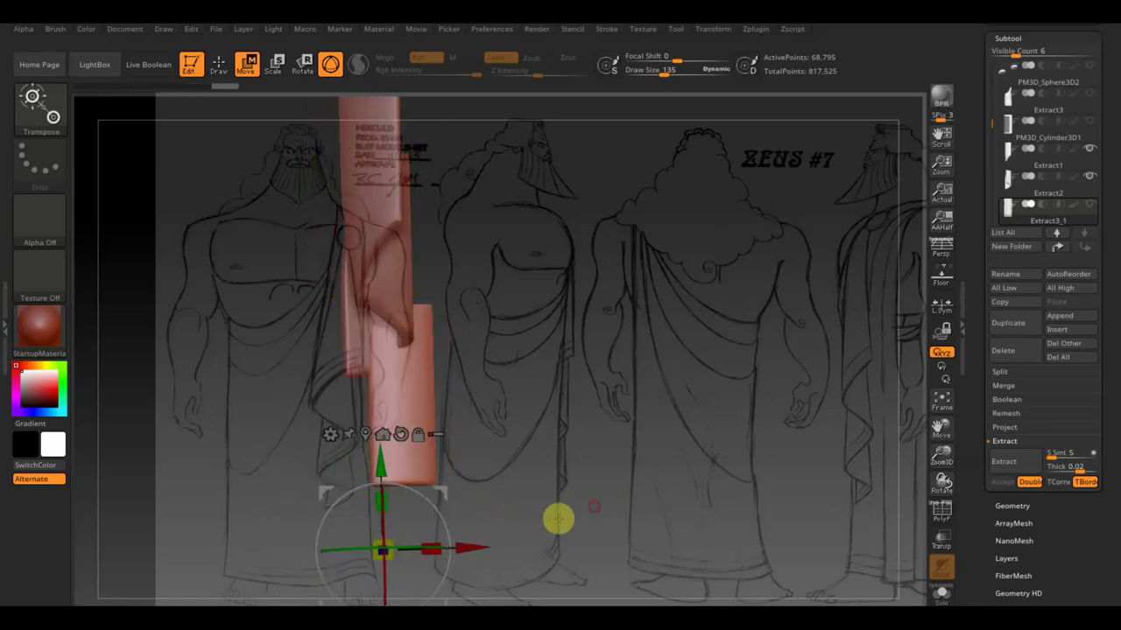
left_click_drag(473, 548, 450, 551)
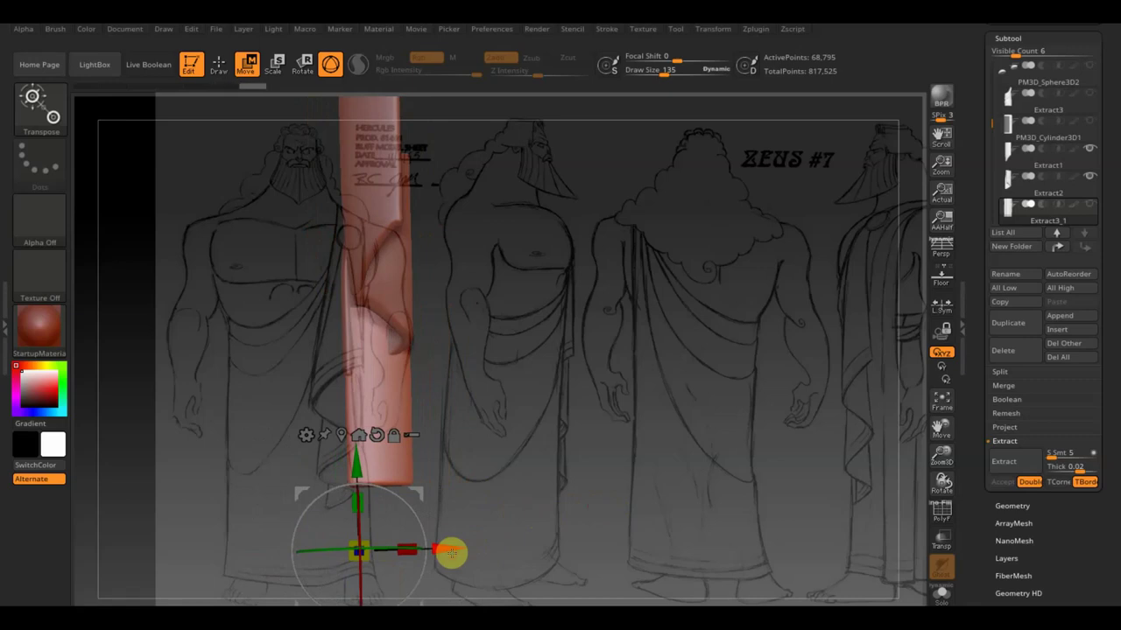
mouse_move(487, 448)
left_mouse_down()
mouse_move(468, 435)
mouse_move(435, 443)
mouse_move(540, 443)
mouse_move(481, 443)
left_mouse_up()
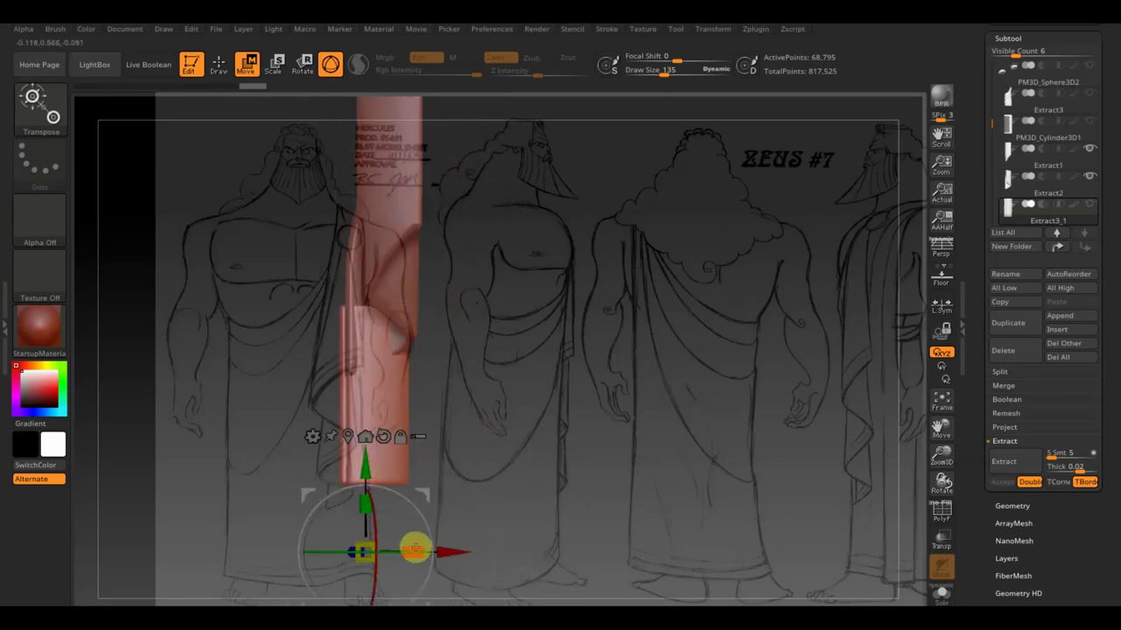
left_click_drag(415, 549, 463, 551)
key("shift+z")
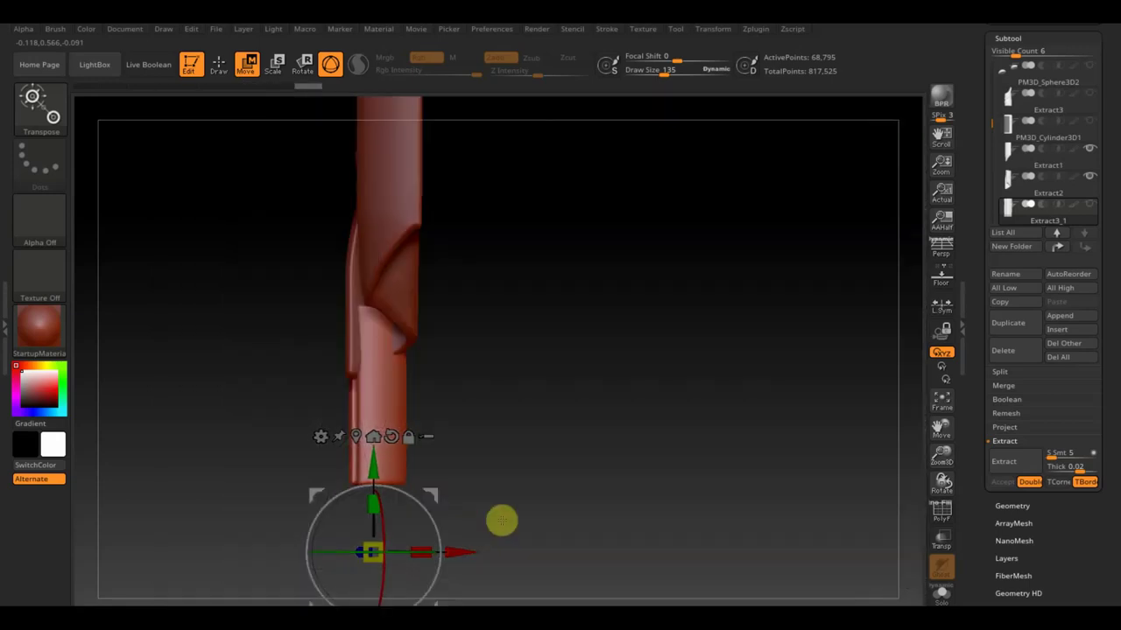
key("shift+z")
Toggle the SpotLight reference sketch off and back on, selecting the Extract2 piece
key("z")
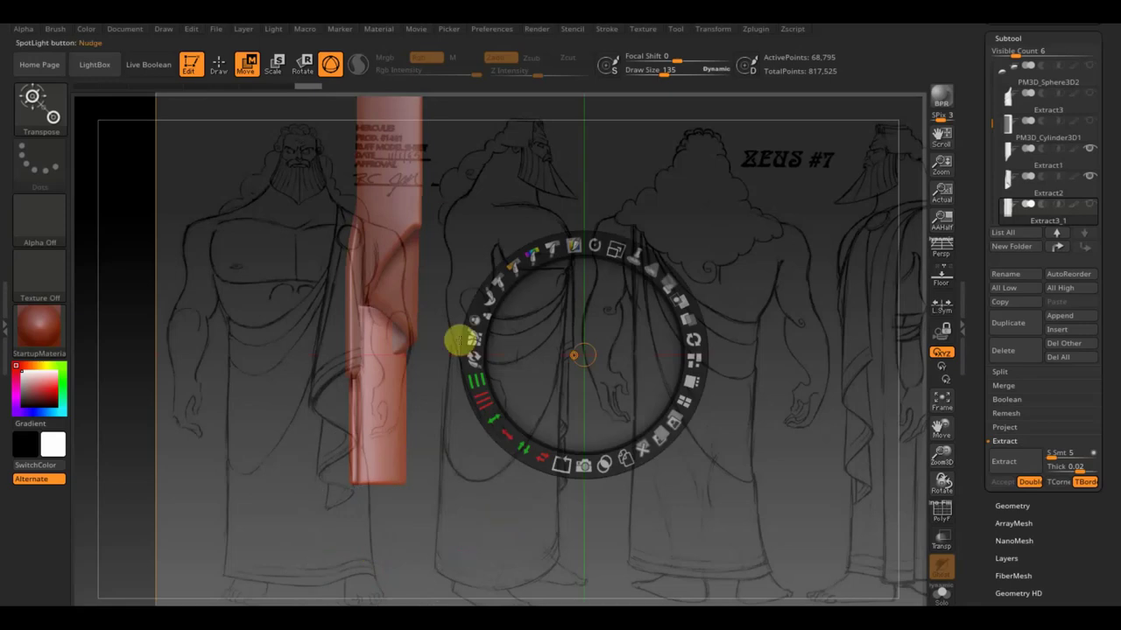
left_click(220, 65)
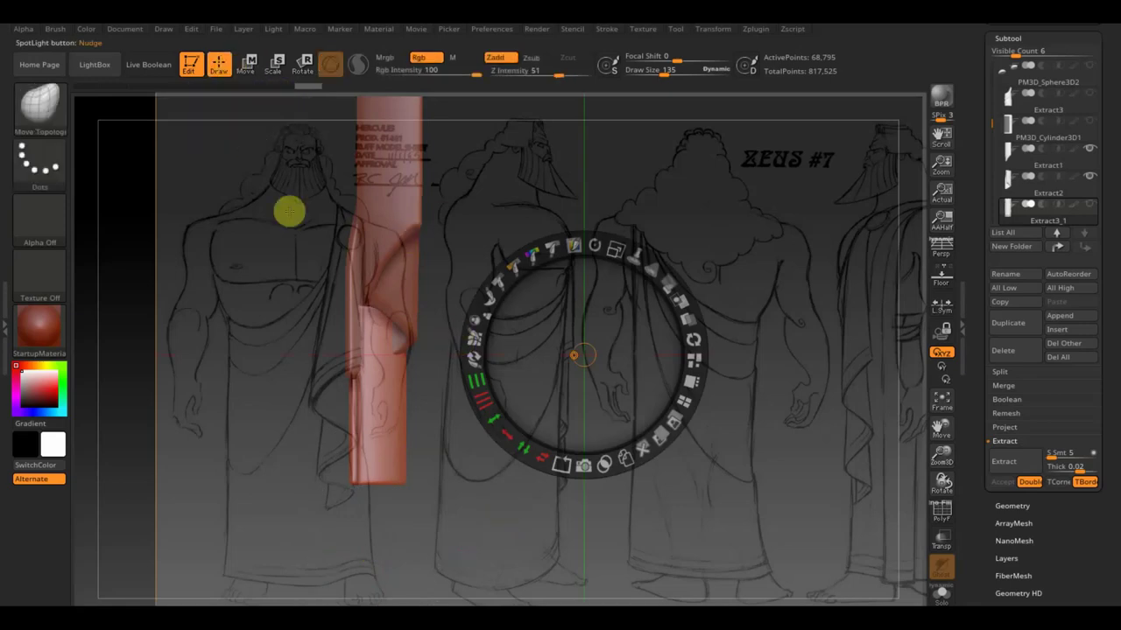
key("shift+z")
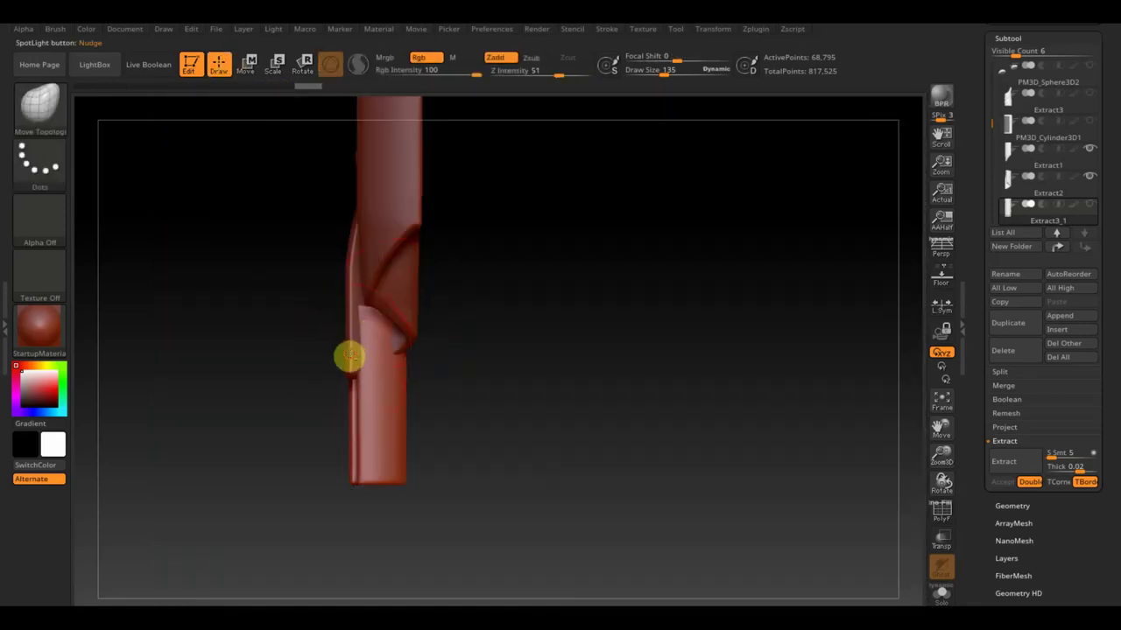
left_click(348, 355, "alt")
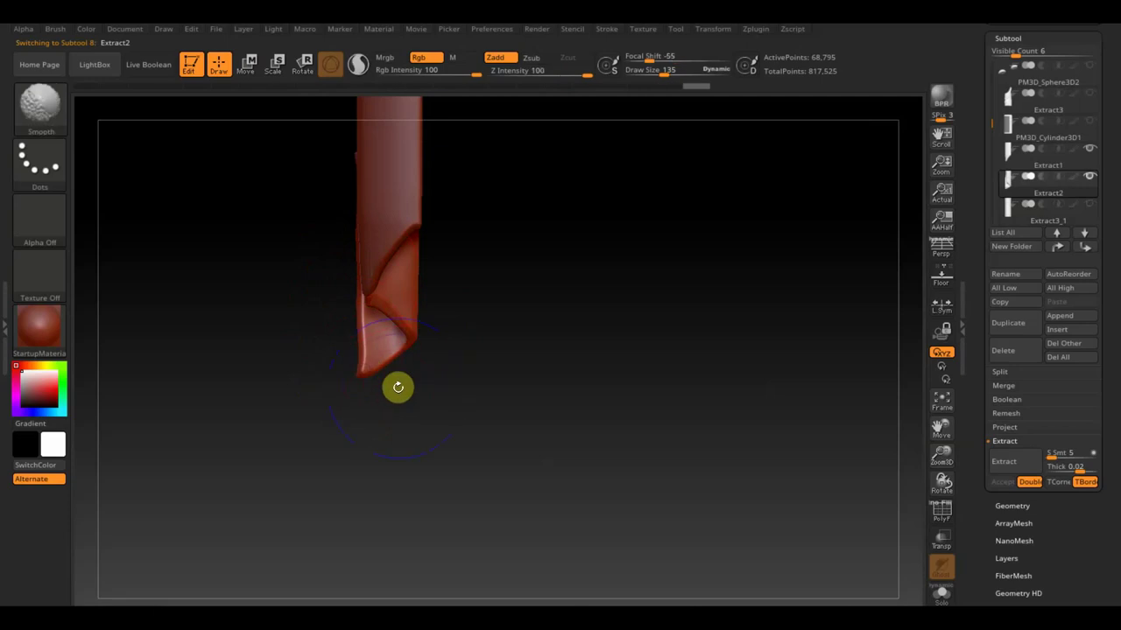
key("shift+z")
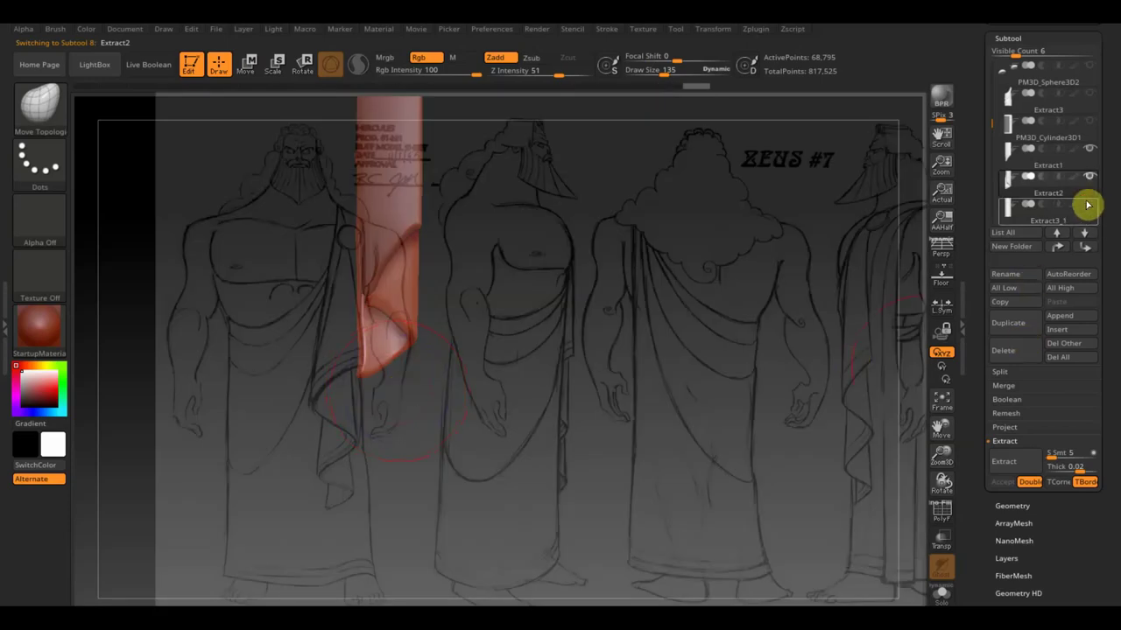
Unhide and select the Extract3_1 strip, keeping it a narrow straight column under the drape
left_click(1088, 203)
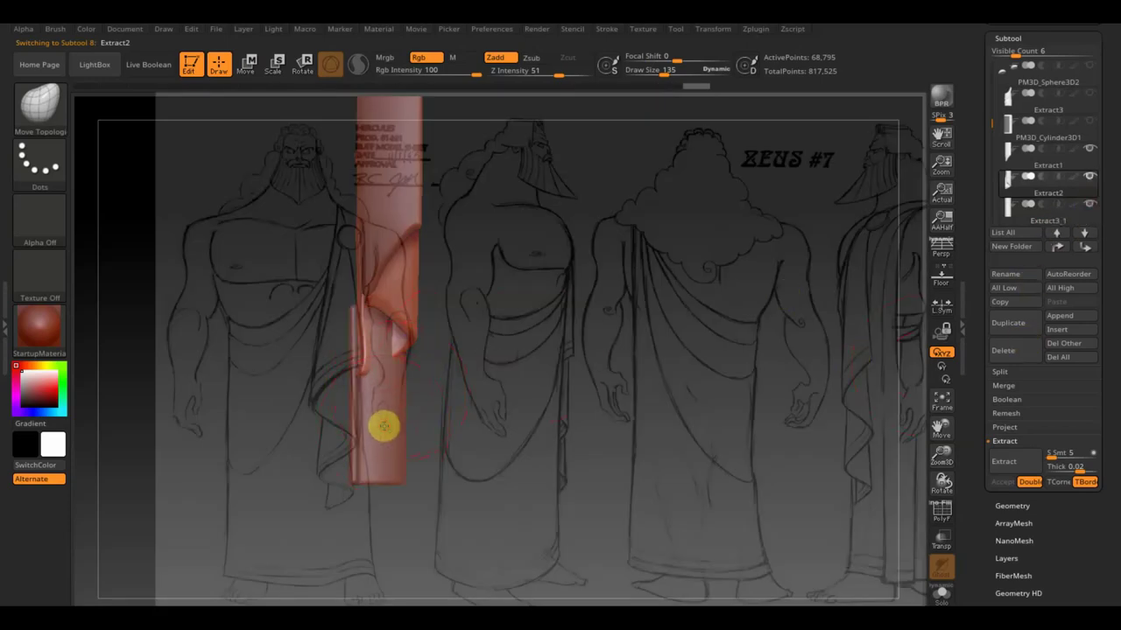
left_click(383, 426, "alt")
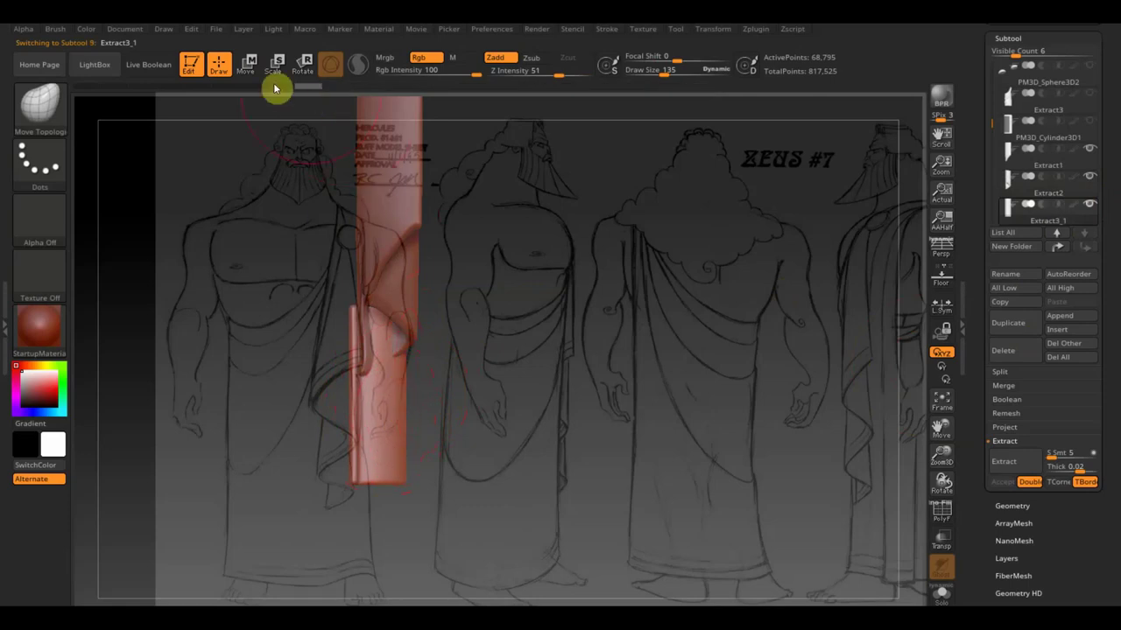
left_click(247, 63)
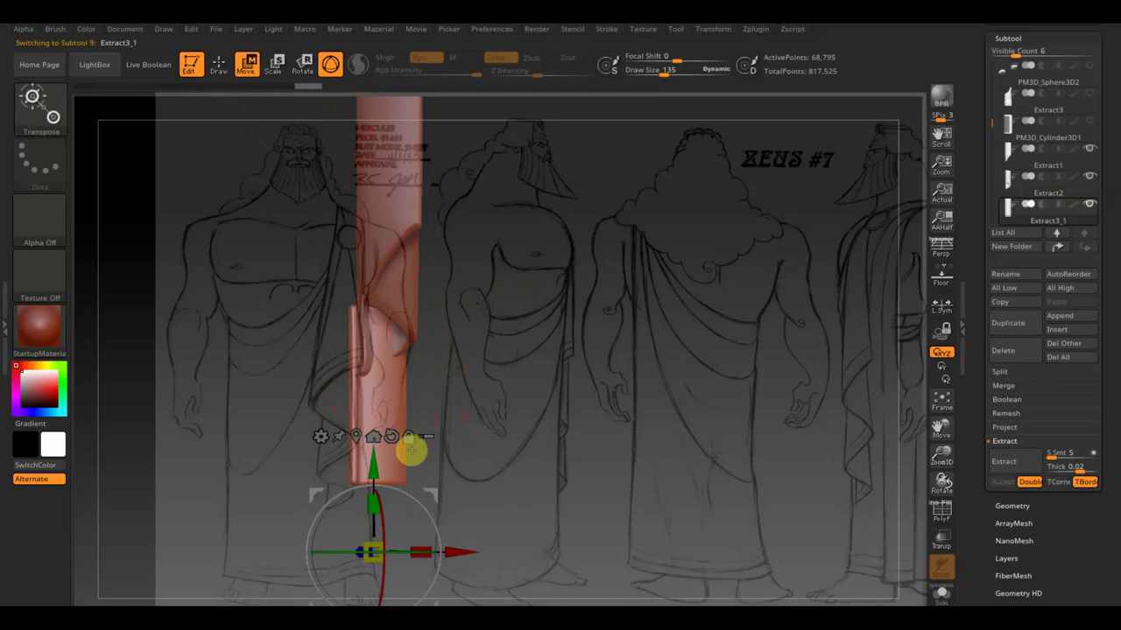
left_click(219, 63)
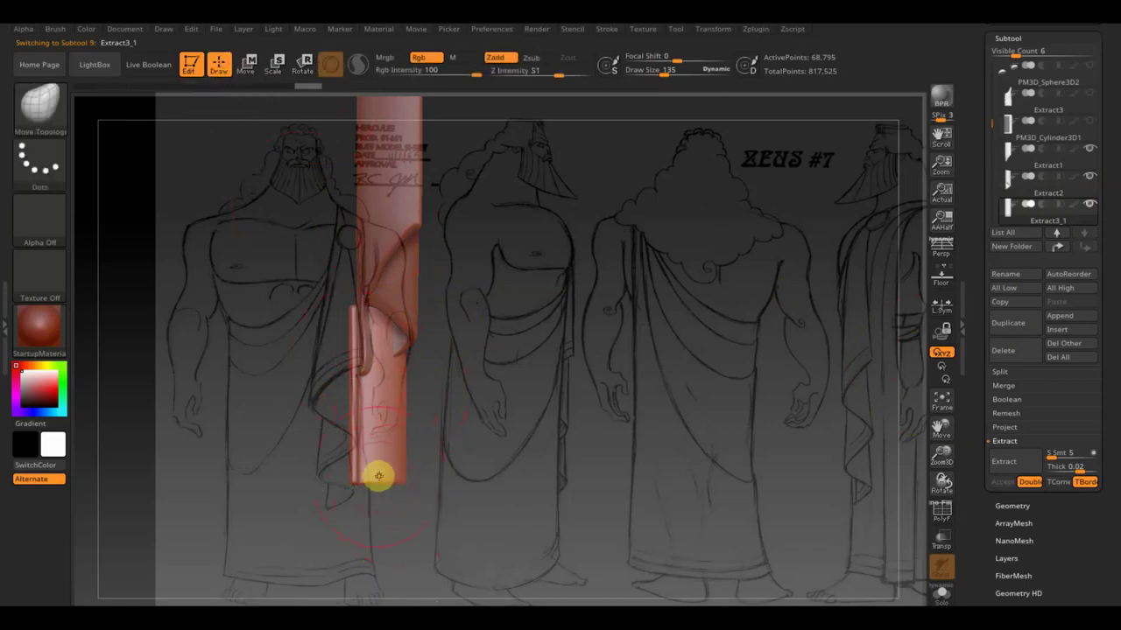
key("ctrl+z")
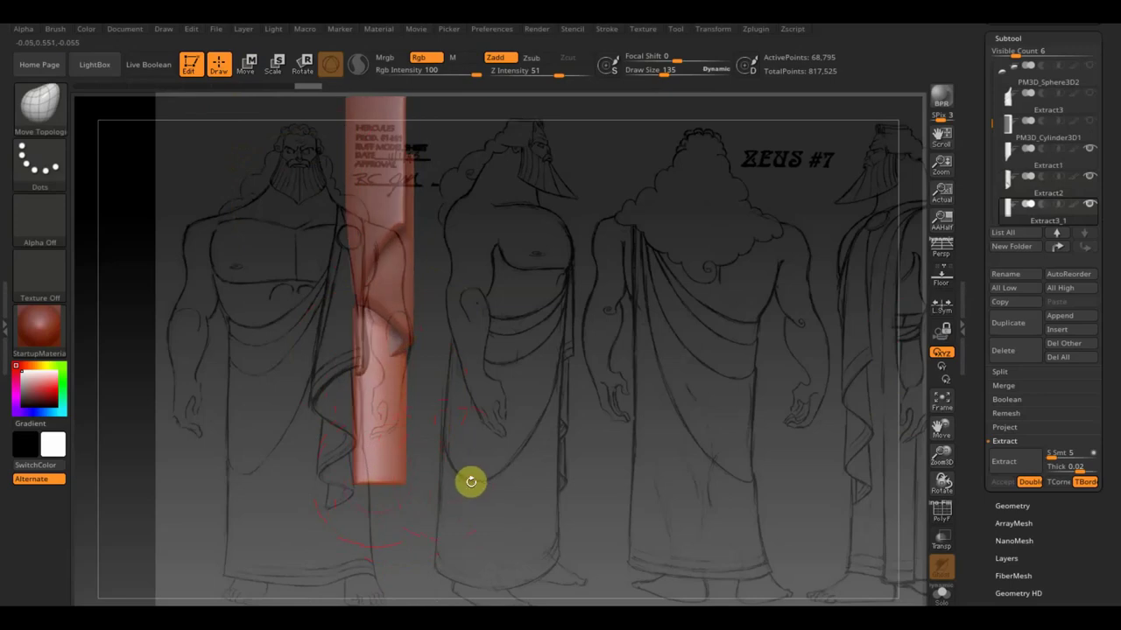
left_click(246, 63)
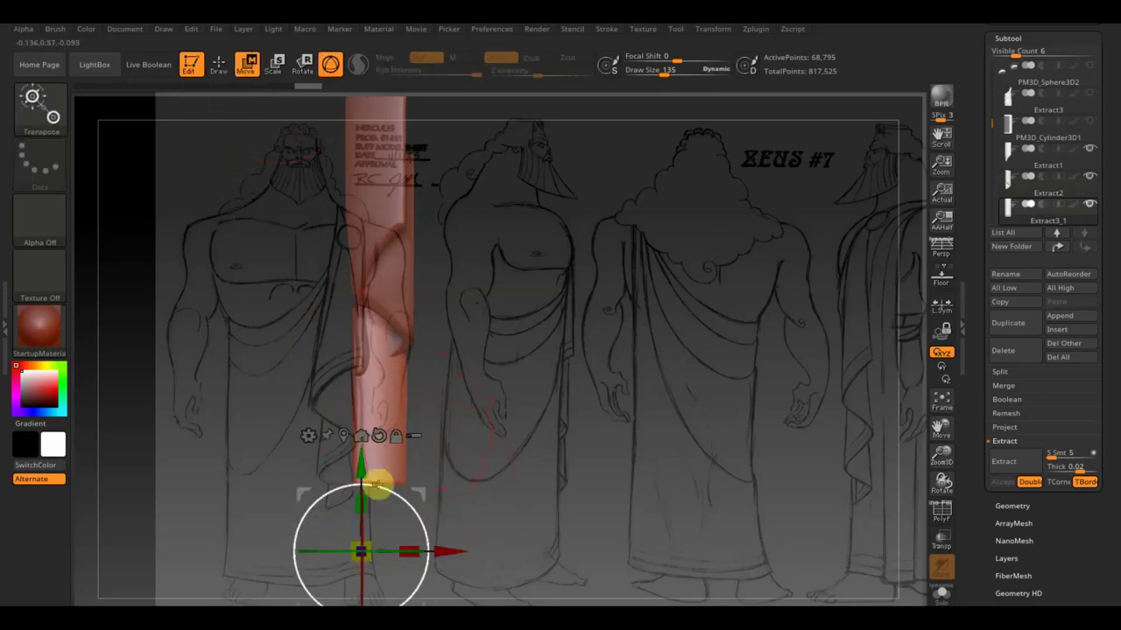
Pull the lower strip down, close its gap, then bend and rotate it into a curl
left_click_drag(376, 484, 367, 521)
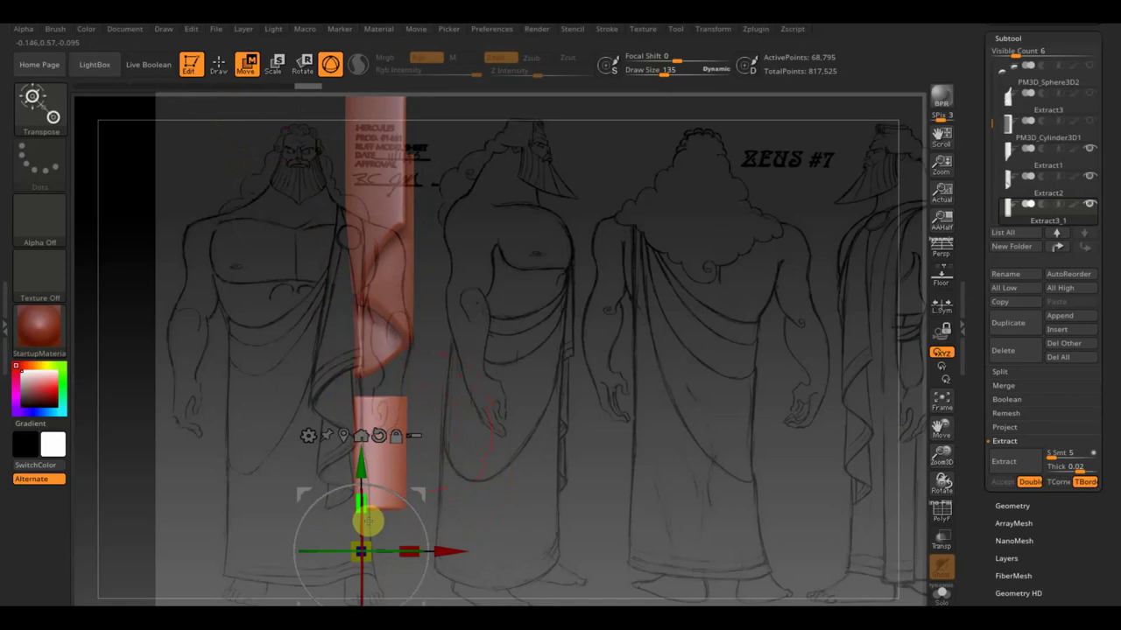
left_click_drag(370, 470, 364, 401)
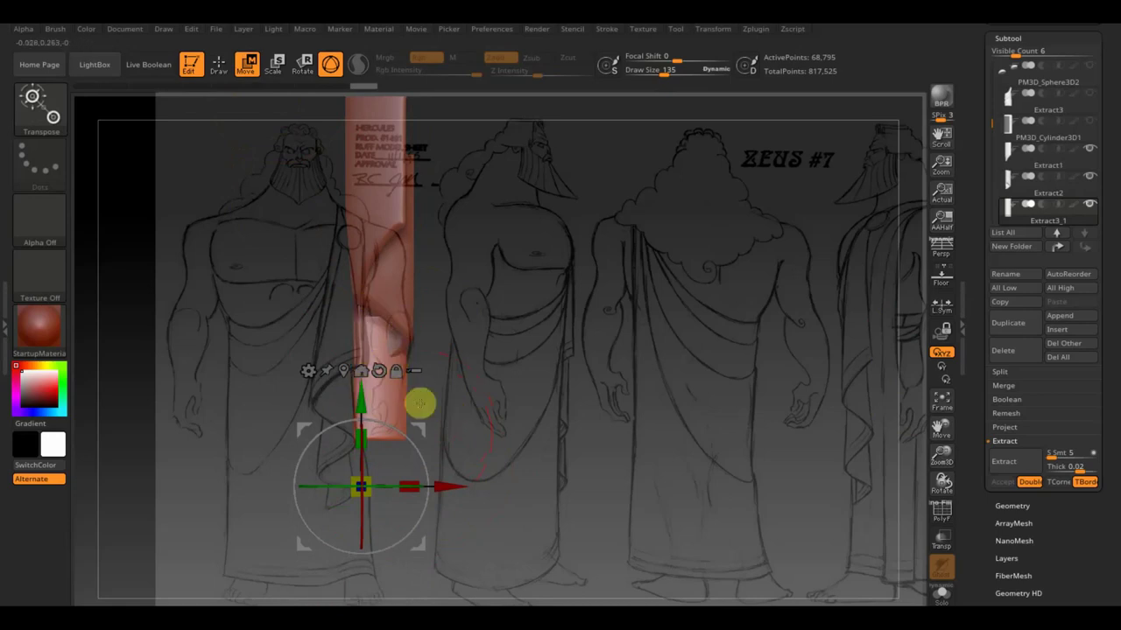
mouse_move(420, 400)
left_mouse_down()
mouse_move(541, 390)
mouse_move(535, 295)
mouse_move(554, 308)
left_mouse_up()
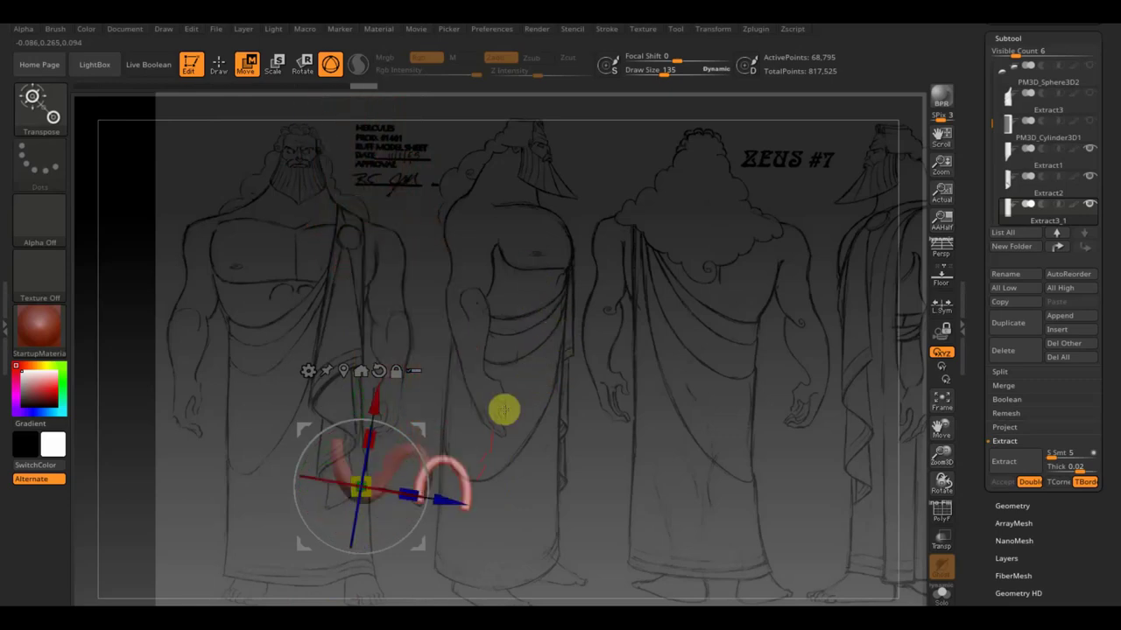
mouse_move(412, 453)
left_mouse_down()
mouse_move(438, 431)
mouse_move(430, 424)
mouse_move(440, 451)
left_mouse_up()
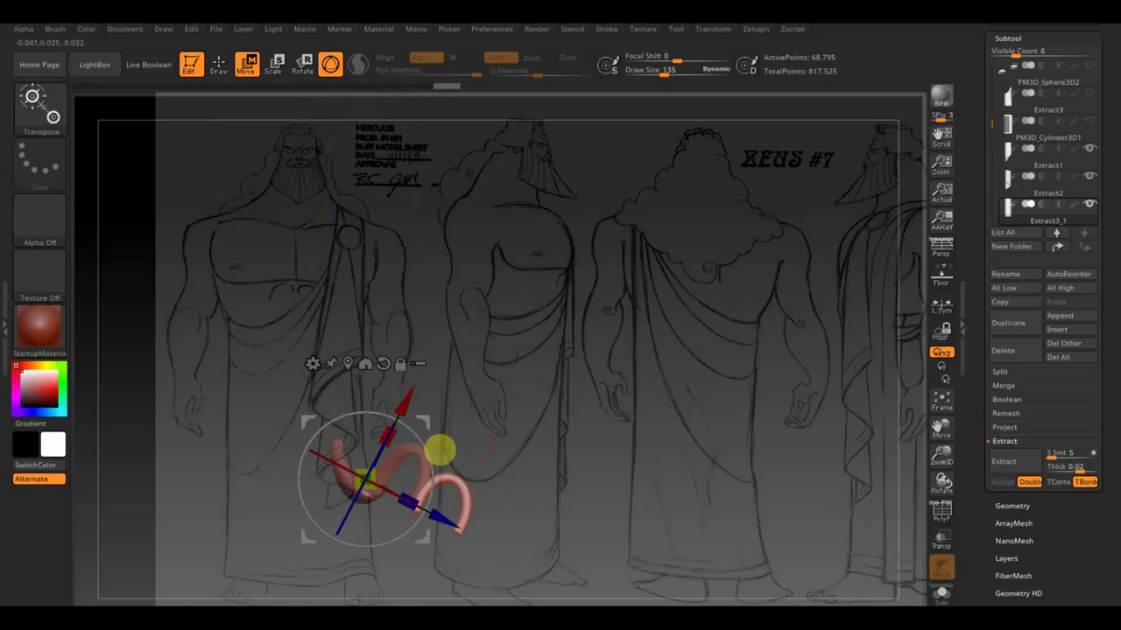
Rotate the curled Extract3_1 strip into a sideways S-shaped wave lower across the robe
key("shift+z")
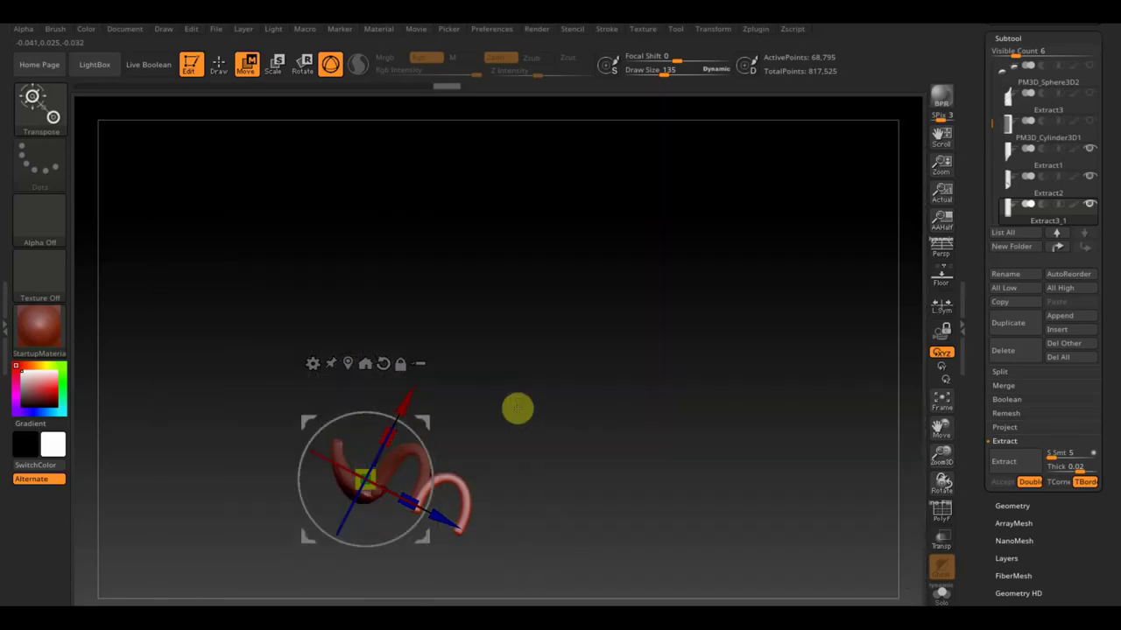
key("shift+z")
key("z")
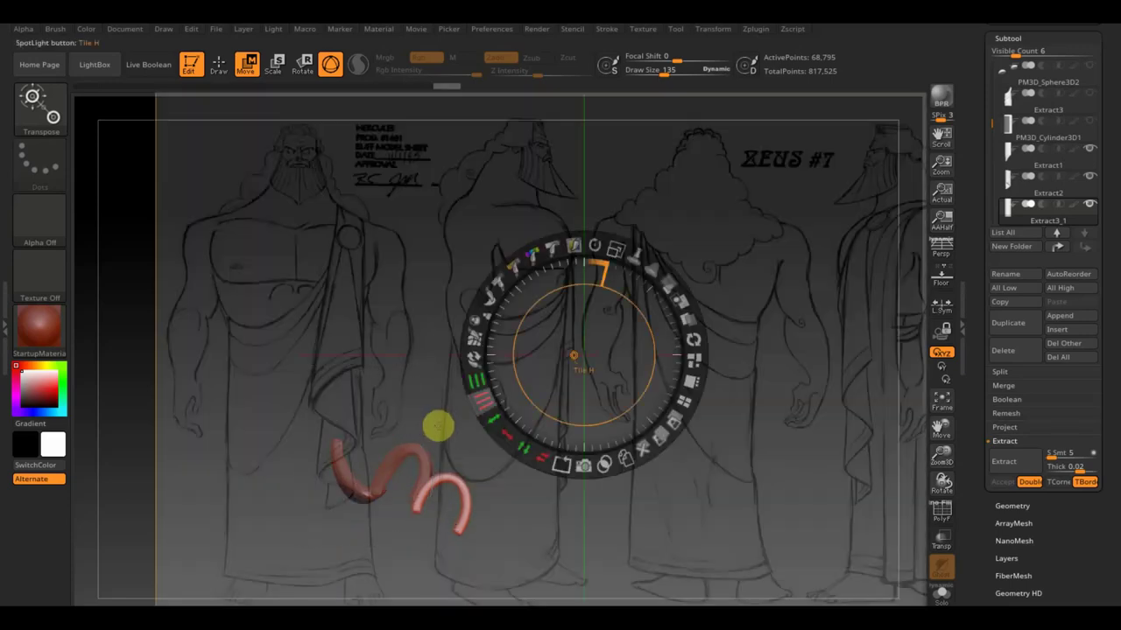
mouse_move(391, 462)
left_mouse_down()
mouse_move(357, 442)
mouse_move(365, 497)
left_mouse_up()
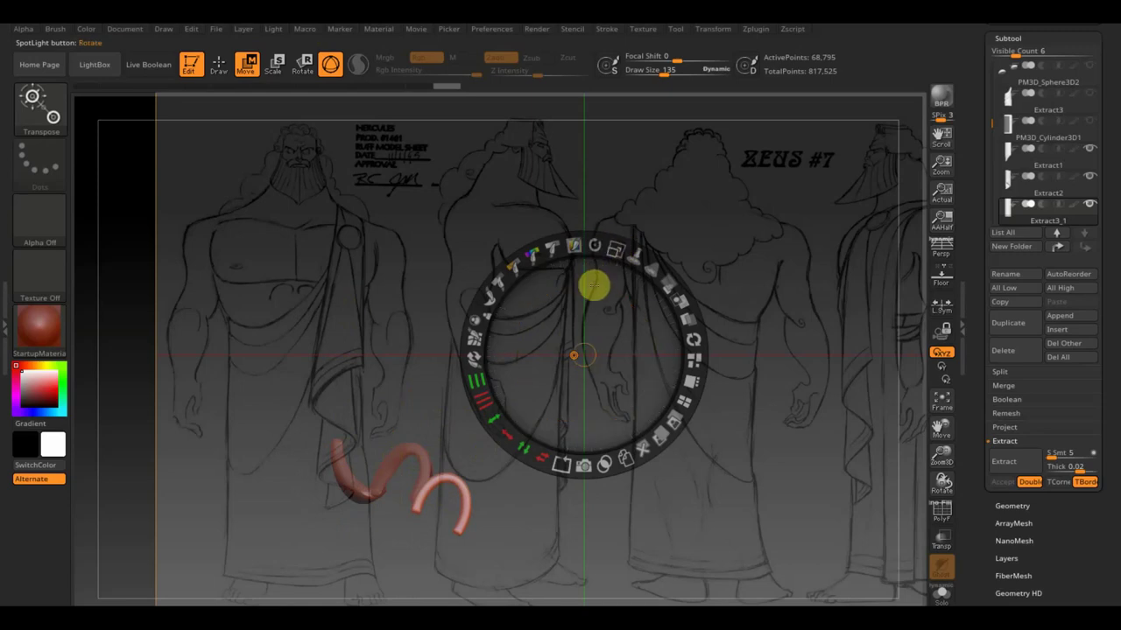
key("shift+z")
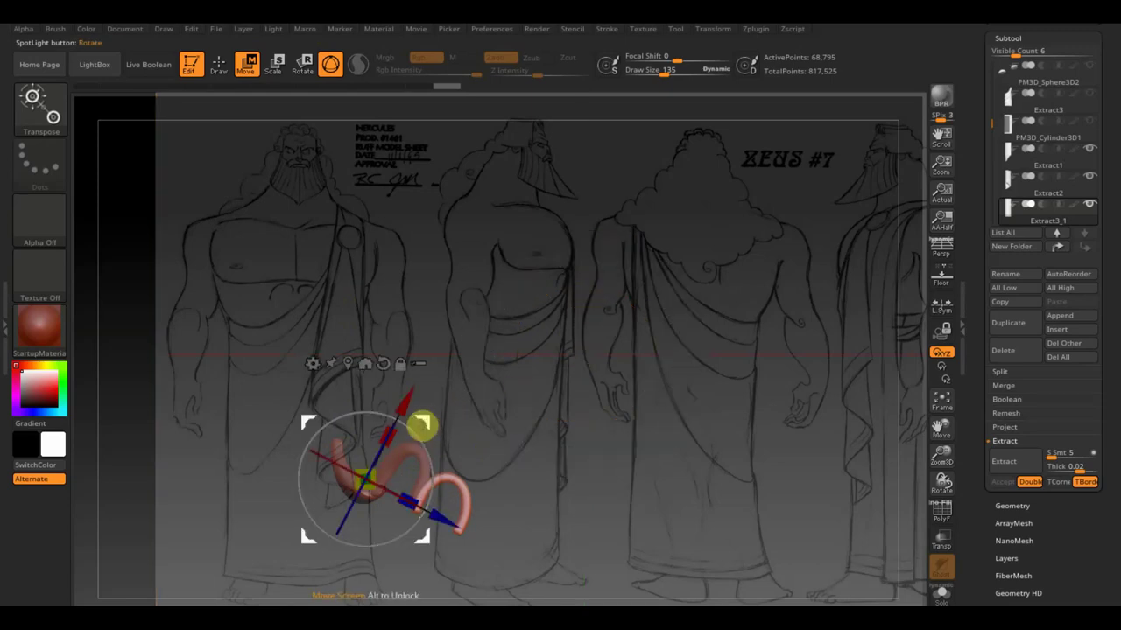
mouse_move(420, 425)
left_mouse_down("alt")
mouse_move(485, 441)
mouse_move(407, 554)
mouse_move(374, 543)
left_mouse_up("alt")
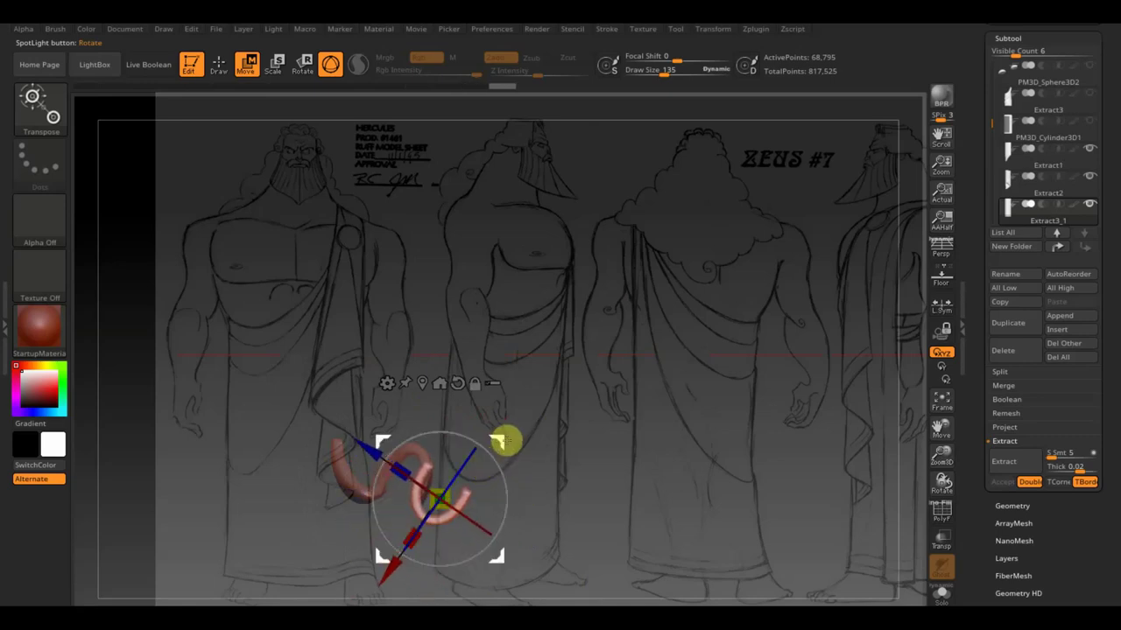
left_click_drag(498, 440, 499, 450)
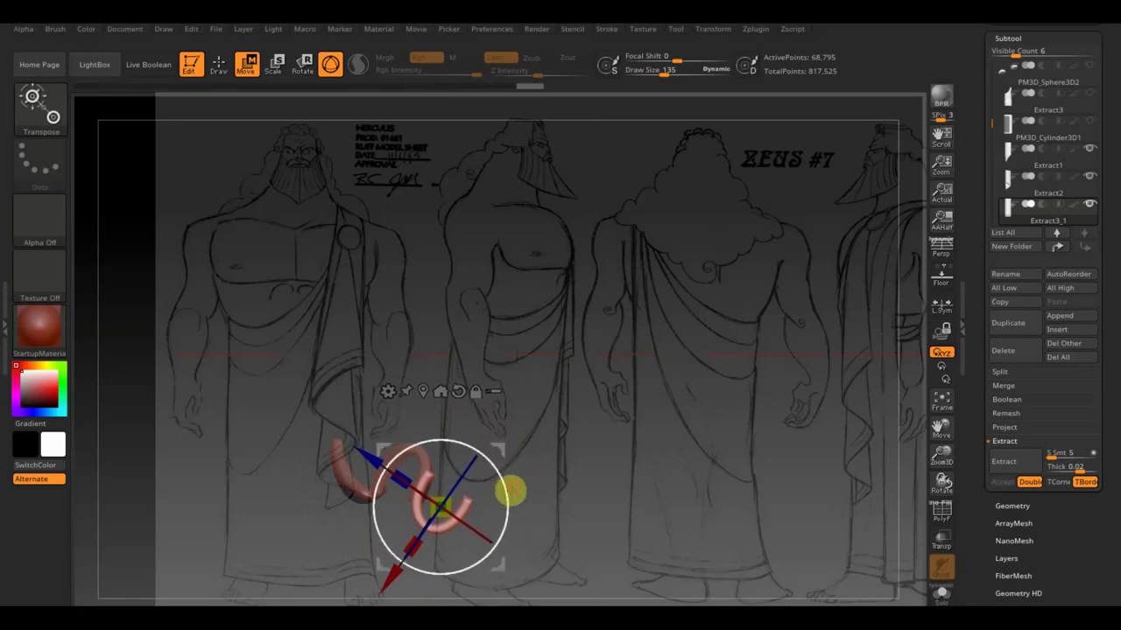
left_click_drag(511, 492, 507, 438)
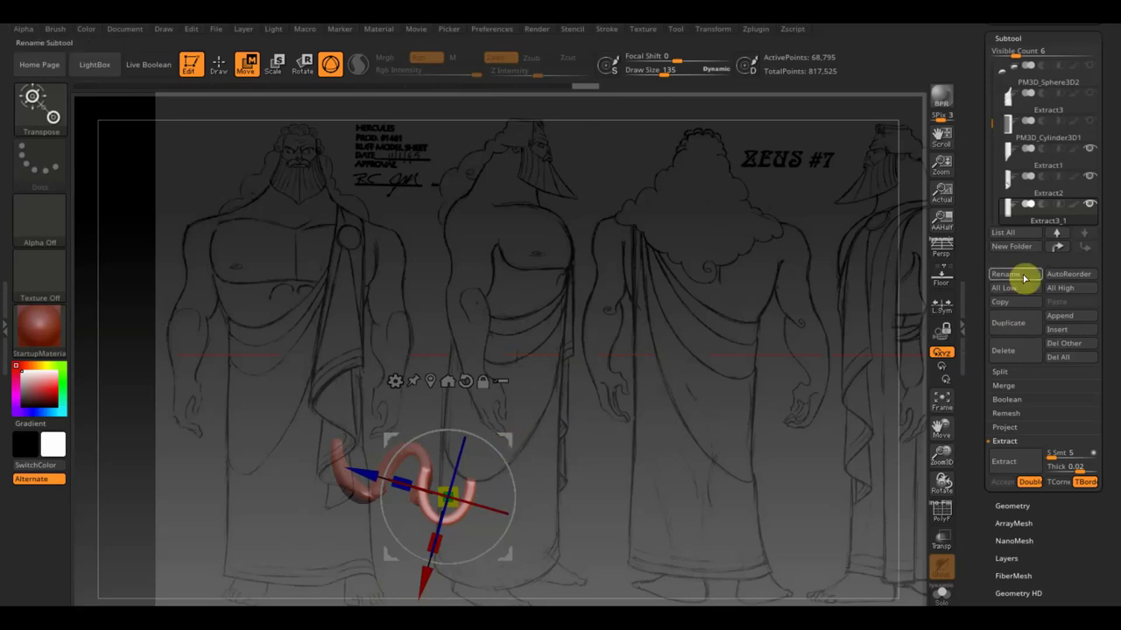
Duplicate the curled strip as Extract3_2 and offset the copy right and down
left_click(1007, 324)
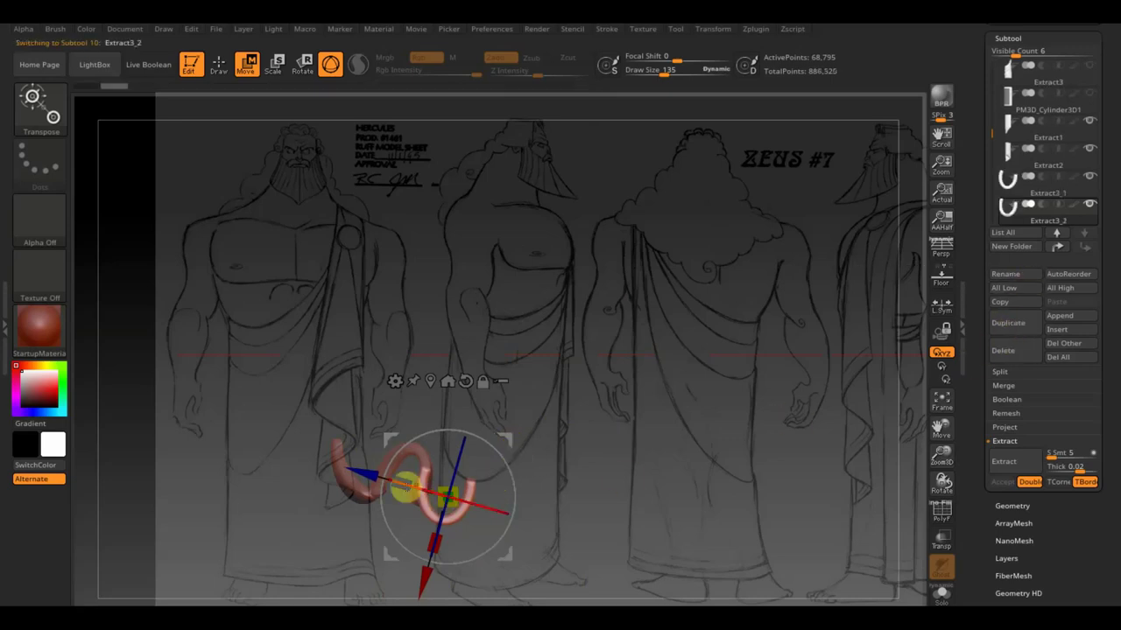
left_click_drag(404, 484, 448, 495)
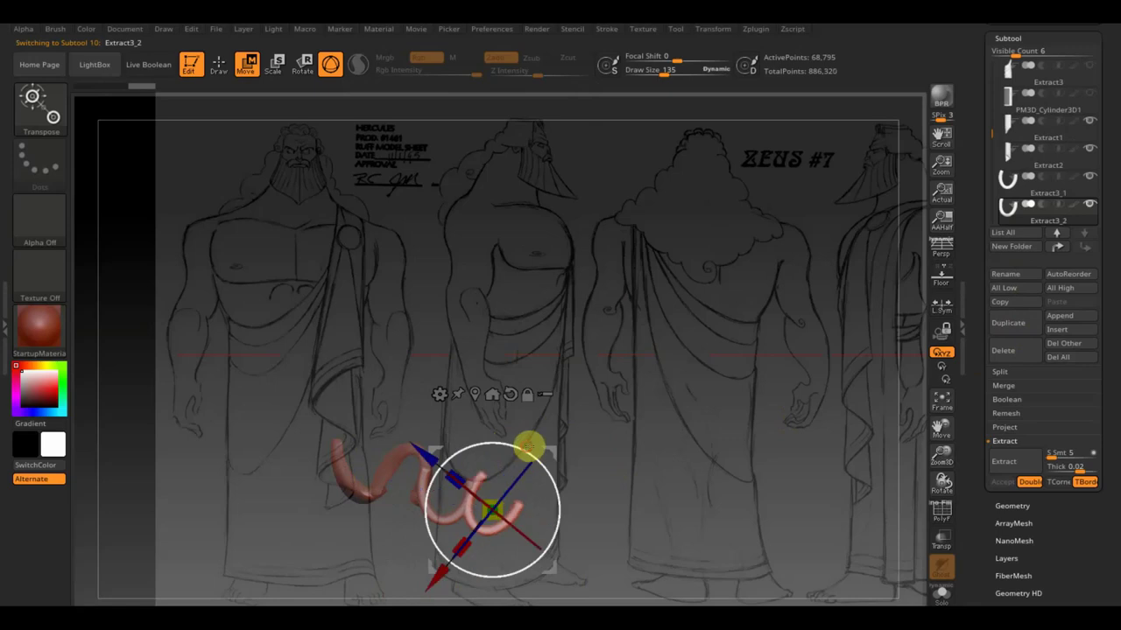
mouse_move(529, 447)
left_mouse_down()
mouse_move(570, 535)
mouse_move(457, 557)
left_mouse_up()
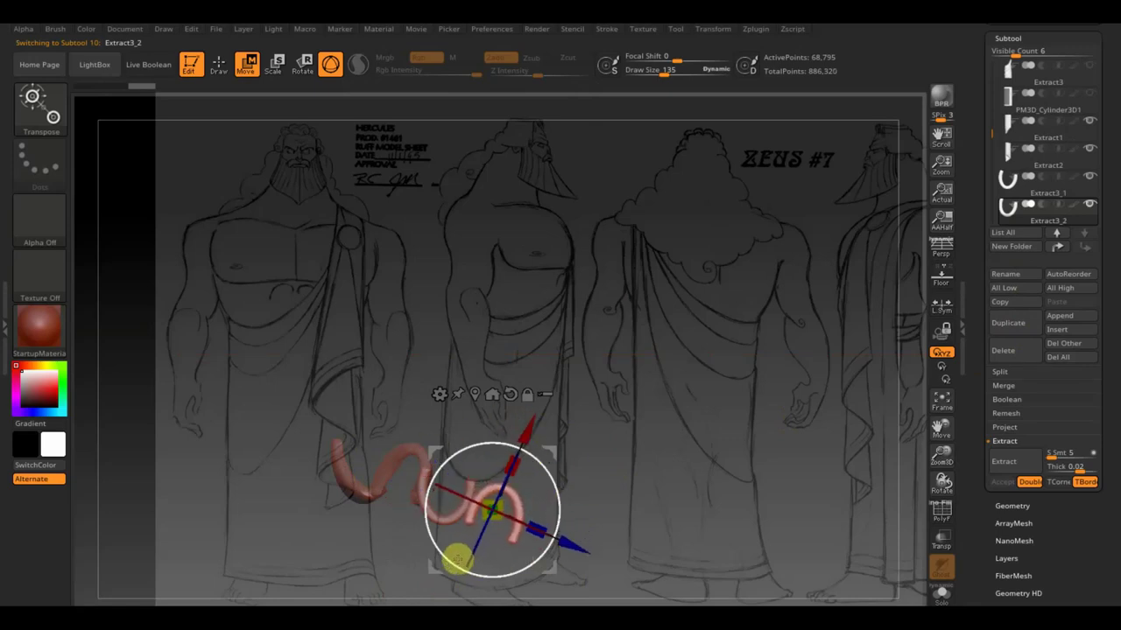
mouse_move(567, 458)
left_mouse_down()
mouse_move(555, 446)
mouse_move(577, 478)
mouse_move(549, 452)
left_mouse_up()
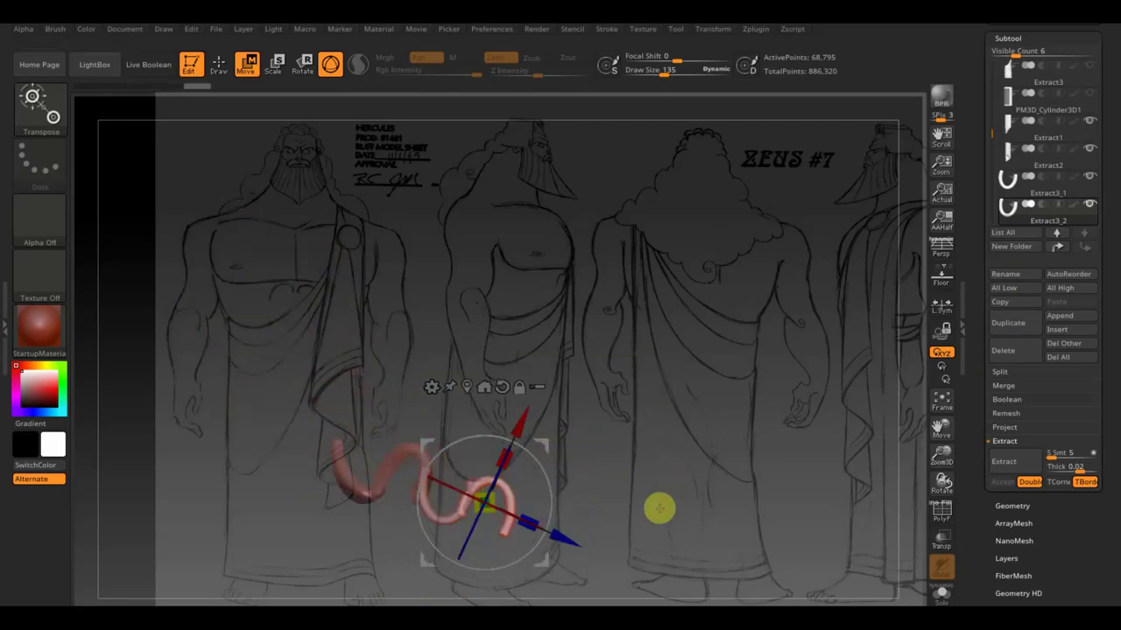
Stretch the lower tube downward and try a spiral twist, then undo the twist
mouse_move(658, 508)
left_mouse_down()
mouse_move(645, 548)
mouse_move(694, 457)
mouse_move(675, 445)
mouse_move(723, 446)
mouse_move(702, 446)
left_mouse_up()
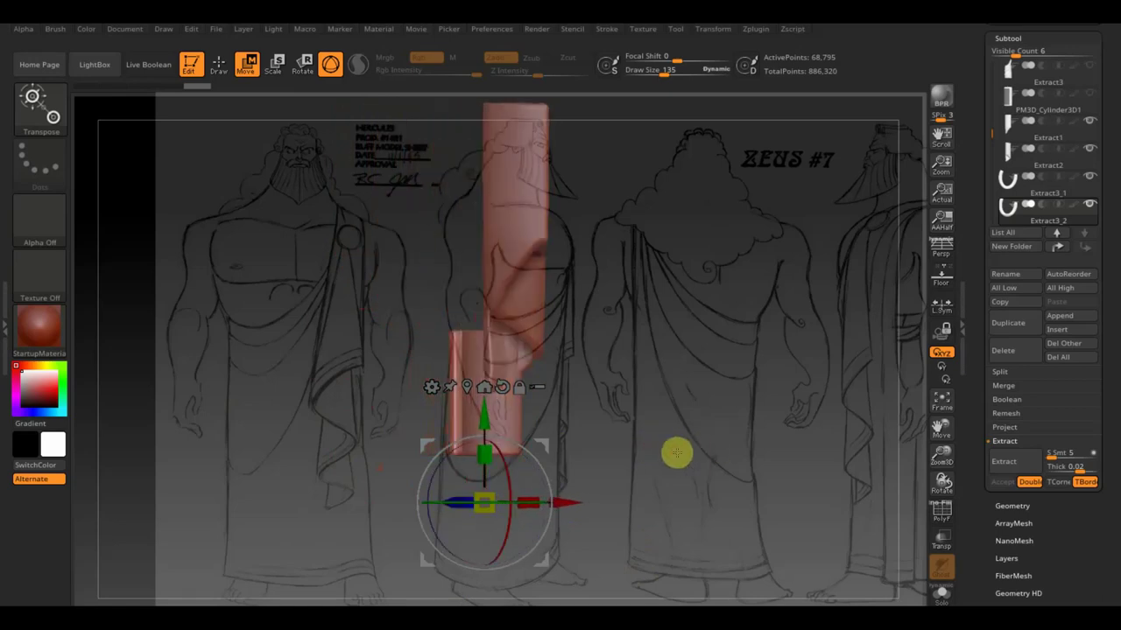
left_click_drag(487, 423, 503, 489)
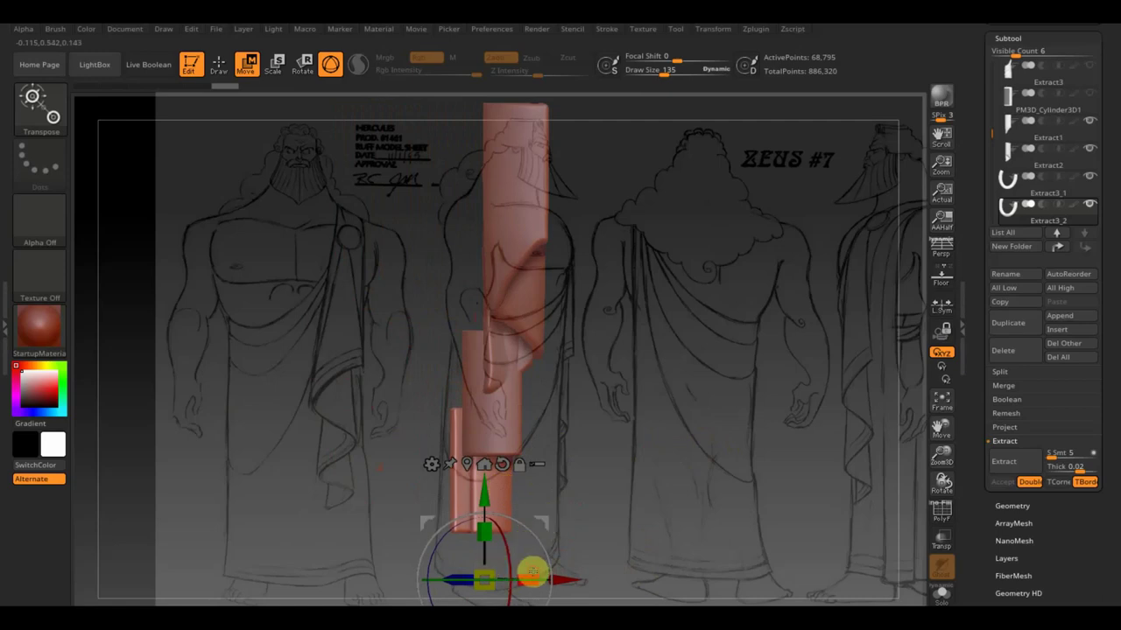
mouse_move(530, 576)
left_mouse_down()
mouse_move(637, 517)
mouse_move(625, 433)
mouse_move(650, 367)
mouse_move(614, 397)
left_mouse_up()
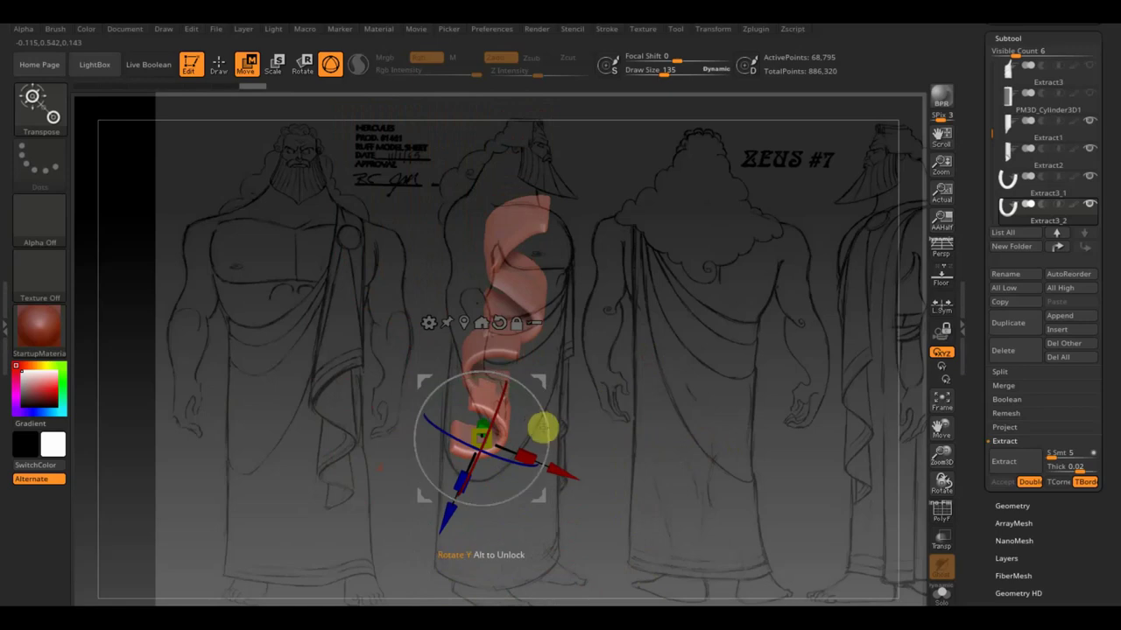
left_click_drag(538, 422, 546, 400)
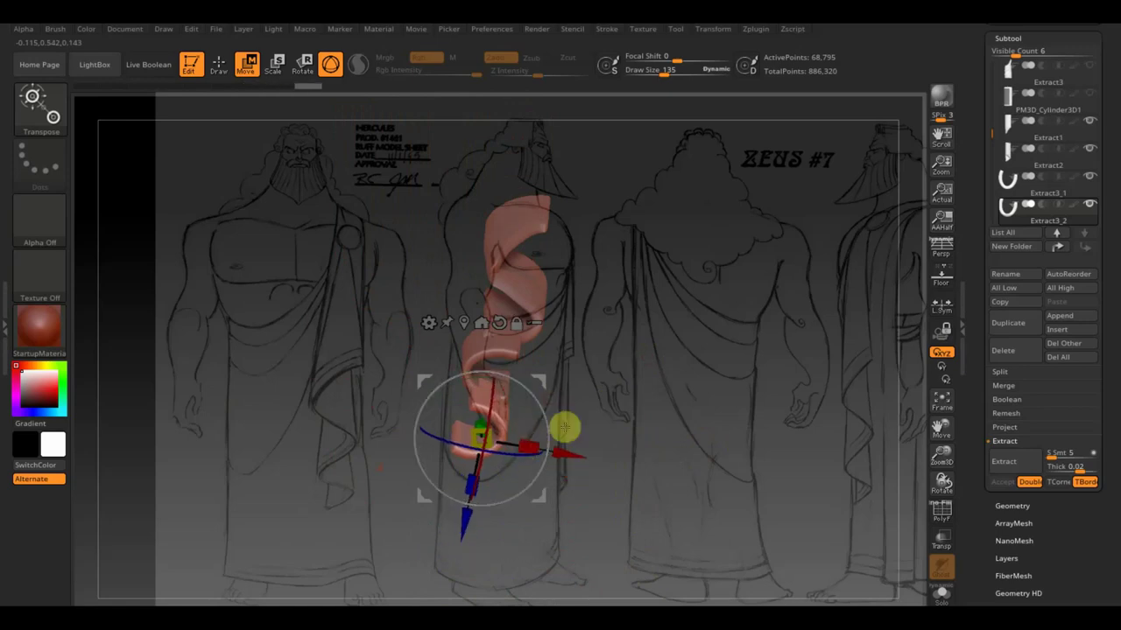
key("ctrl+z")
key("ctrl+z")
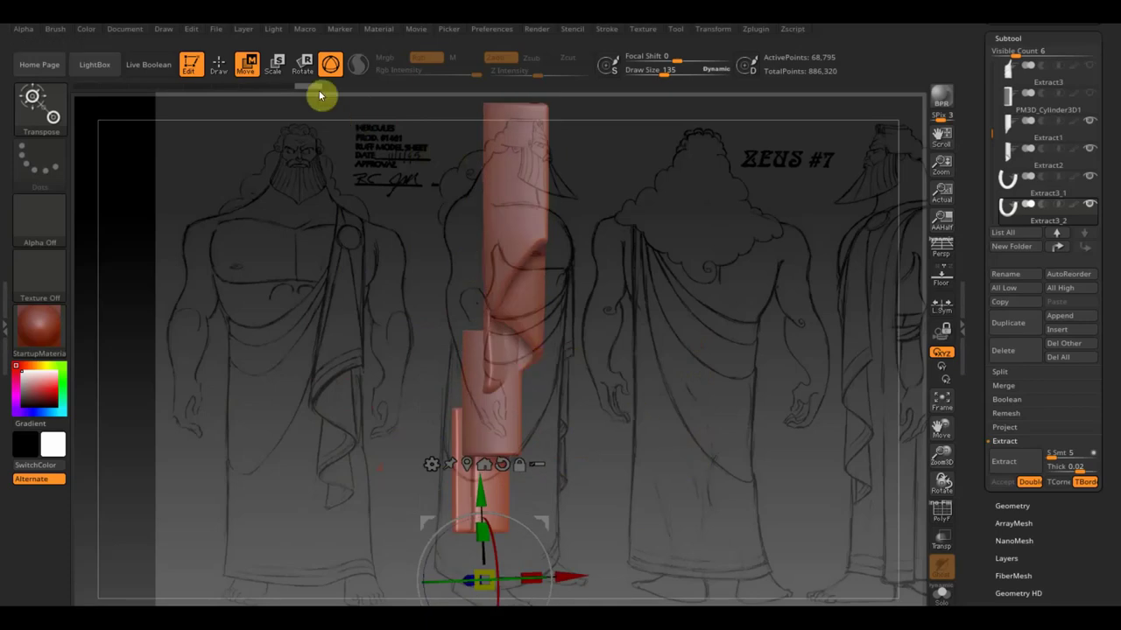
Select Extract3_1 and nudge the lower cloth strip slightly right with the Move gizmo
left_click(219, 64)
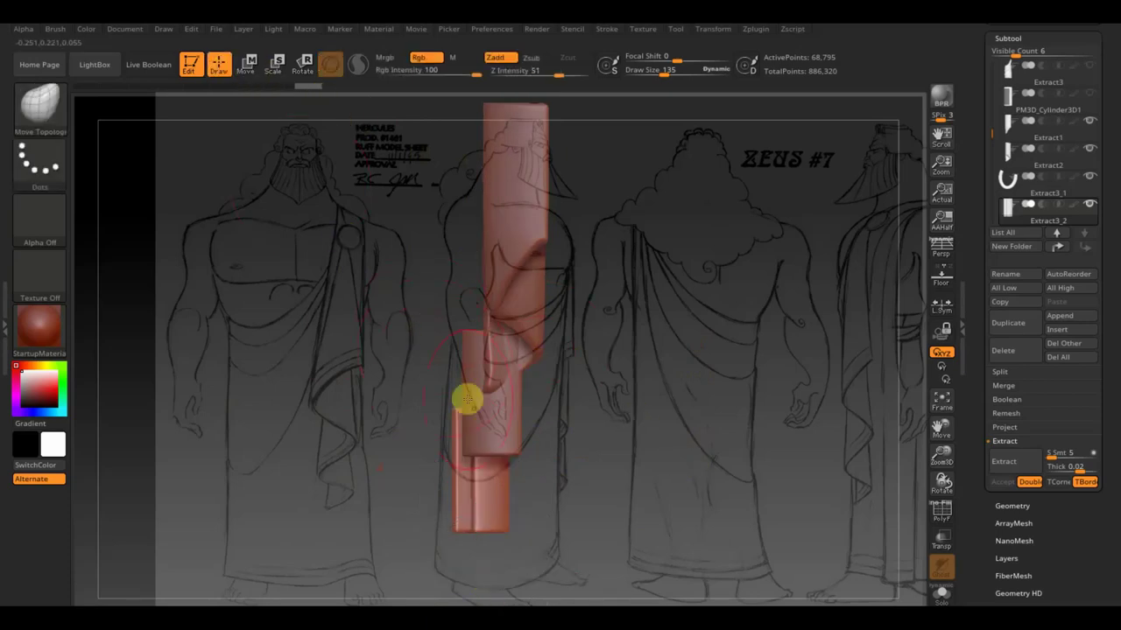
left_click(470, 368, "alt")
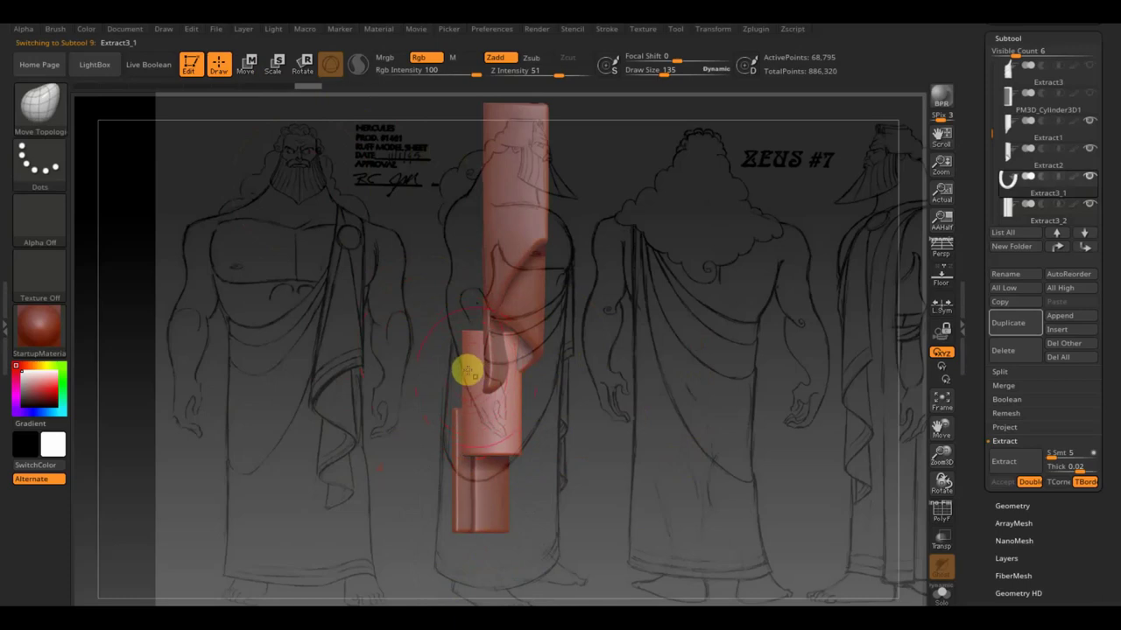
left_click(246, 64)
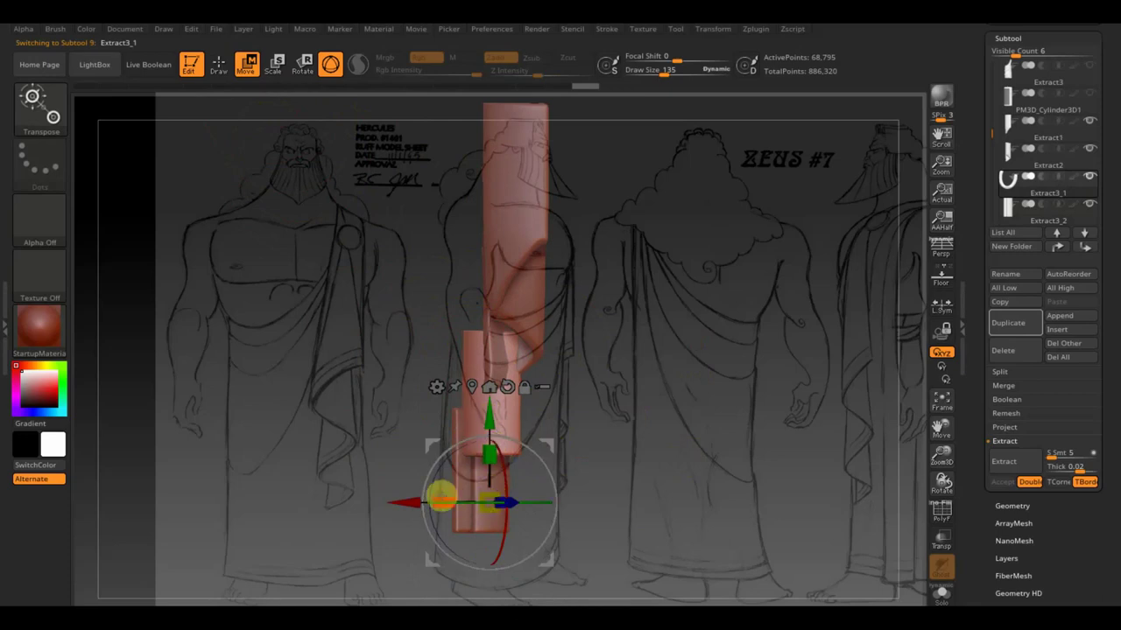
mouse_move(552, 448)
left_mouse_down()
mouse_move(698, 420)
mouse_move(702, 430)
mouse_move(651, 435)
left_mouse_up()
Select Extract2, orbit to inspect the stacked drapery in depth, then select Extract3_2
left_click(513, 343, "alt")
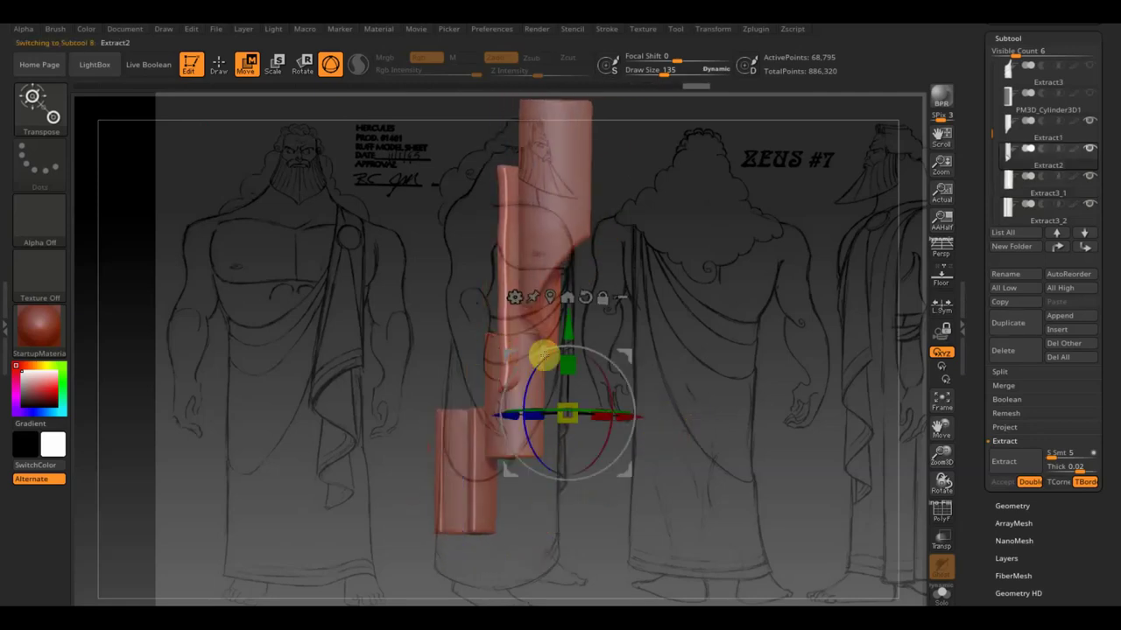
left_click(220, 67)
mouse_move(613, 333)
left_mouse_down()
mouse_move(653, 328)
mouse_move(654, 341)
left_mouse_up()
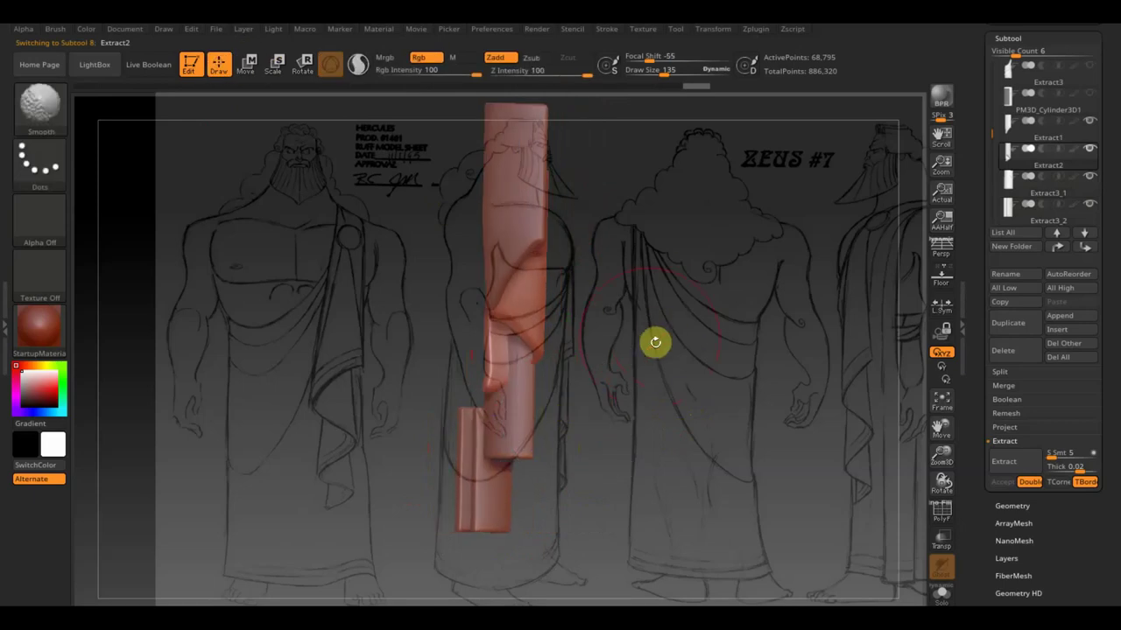
mouse_move(642, 491)
left_mouse_down("ctrl+shift")
mouse_move(479, 334)
mouse_move(493, 325)
left_mouse_up("ctrl+shift")
mouse_move(589, 354)
left_mouse_down()
mouse_move(648, 375)
mouse_move(575, 365)
mouse_move(586, 372)
mouse_move(553, 375)
left_mouse_up()
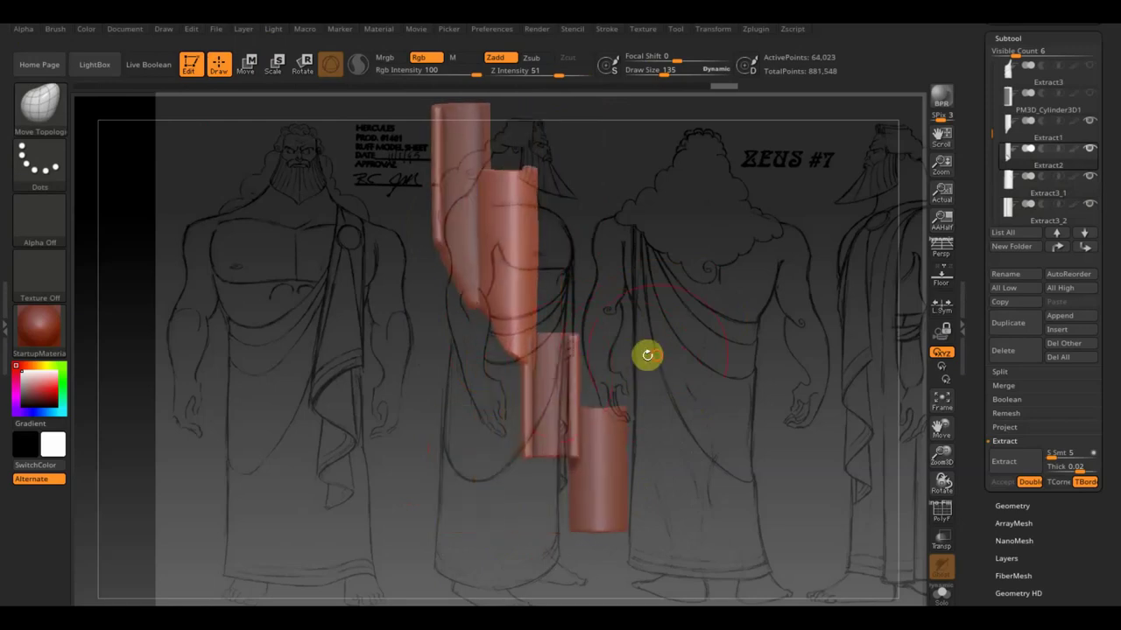
left_click_drag(647, 355, 652, 356)
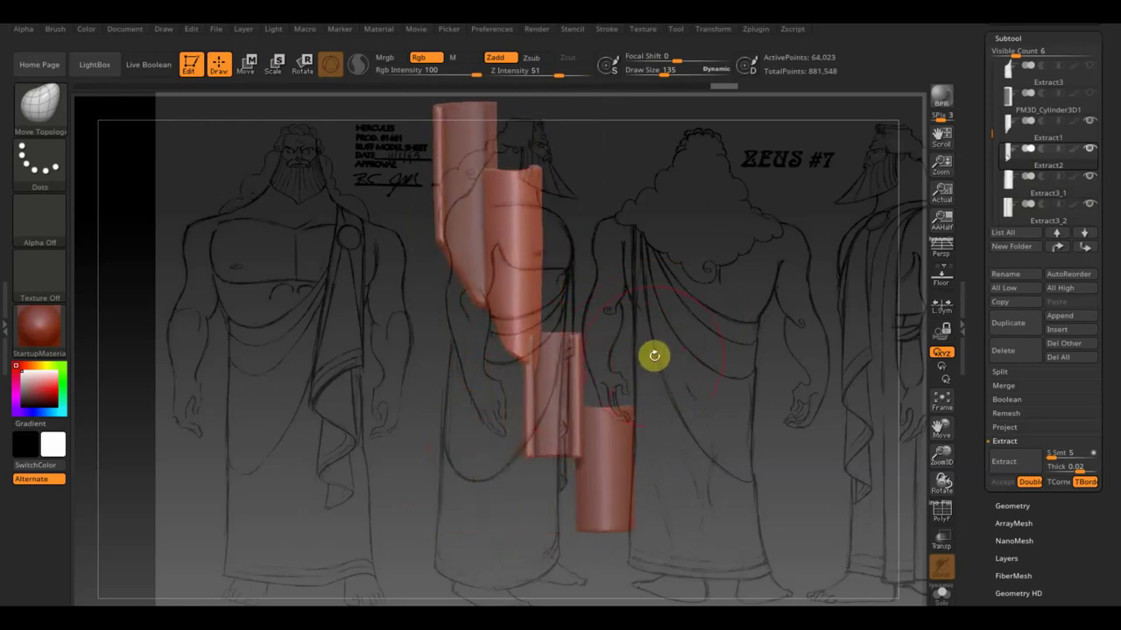
left_click_drag(714, 358, 711, 362)
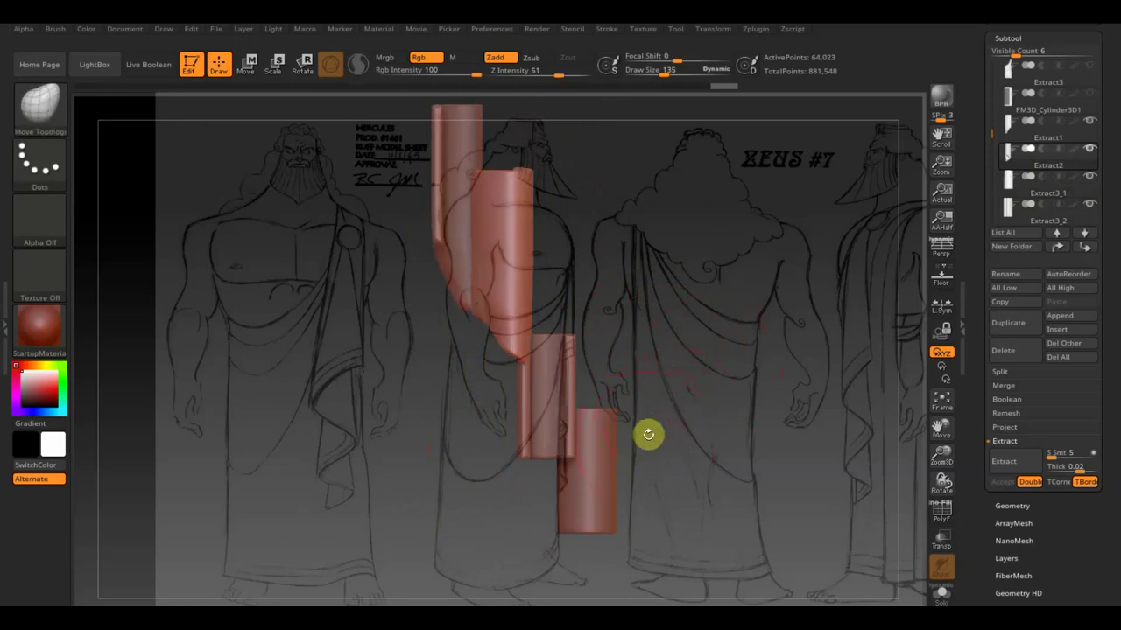
mouse_move(689, 467)
left_mouse_down()
mouse_move(771, 460)
mouse_move(692, 452)
mouse_move(818, 453)
mouse_move(743, 481)
mouse_move(744, 535)
left_mouse_up()
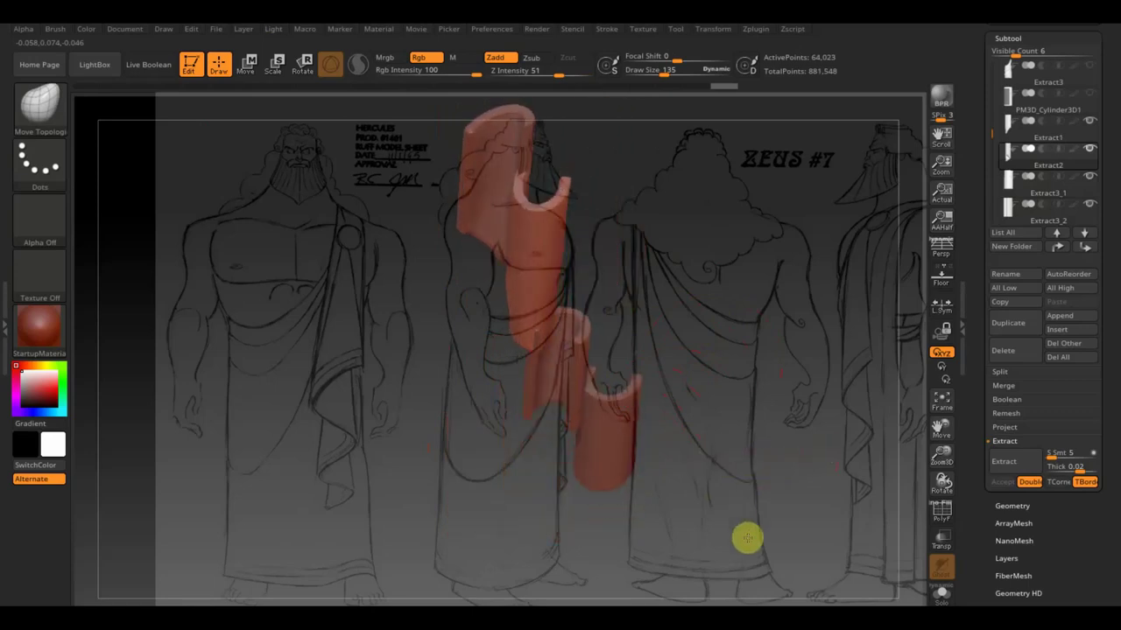
left_click(633, 432, "alt")
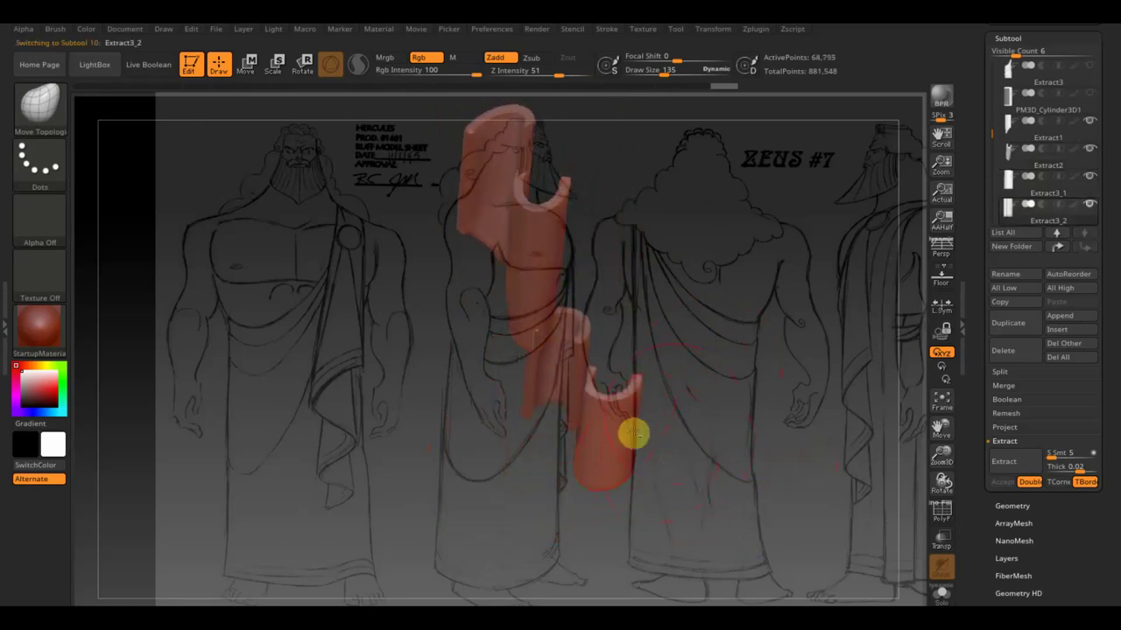
mouse_move(633, 432)
left_mouse_down()
mouse_move(712, 420)
mouse_move(726, 446)
left_mouse_up()
Re-centre the gizmo on Extract3_2, try rotating and moving it, then undo
left_click(248, 65)
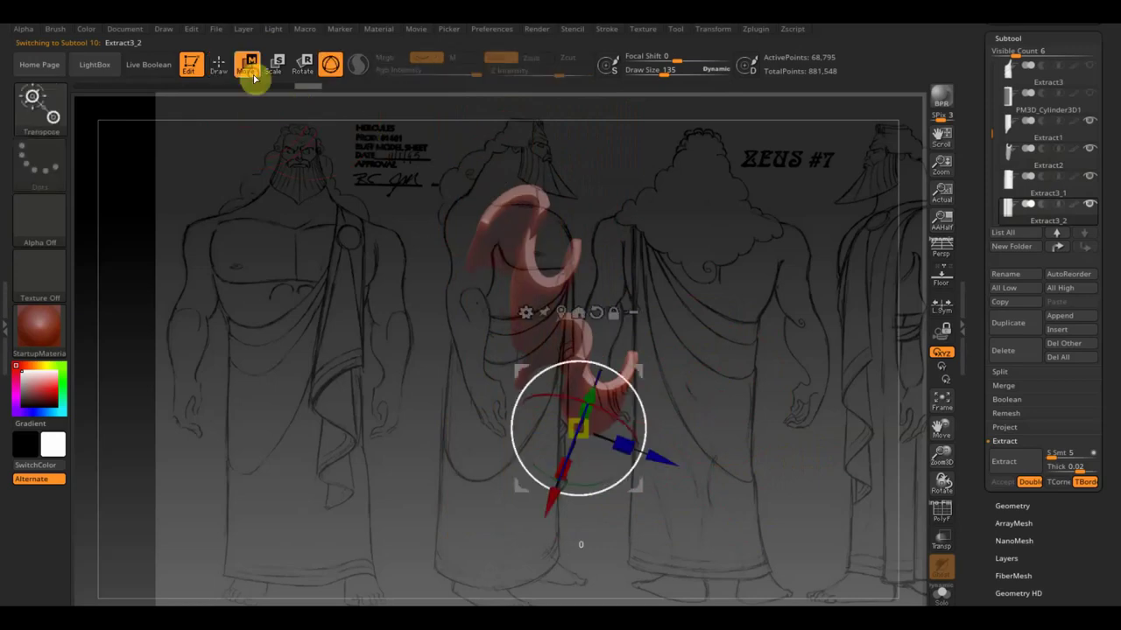
mouse_move(643, 373)
left_mouse_down()
mouse_move(637, 379)
mouse_move(710, 358)
mouse_move(688, 283)
mouse_move(668, 340)
mouse_move(747, 508)
mouse_move(705, 473)
mouse_move(642, 277)
mouse_move(738, 375)
mouse_move(878, 382)
mouse_move(748, 378)
mouse_move(783, 375)
mouse_move(760, 377)
left_mouse_up()
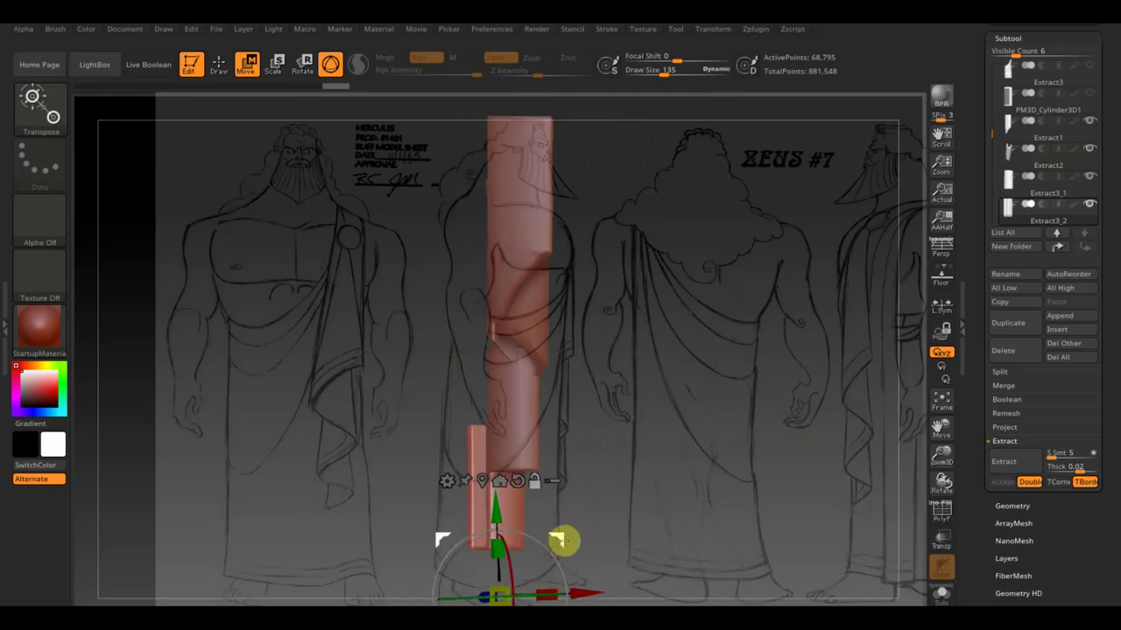
left_click_drag(560, 540, 572, 463)
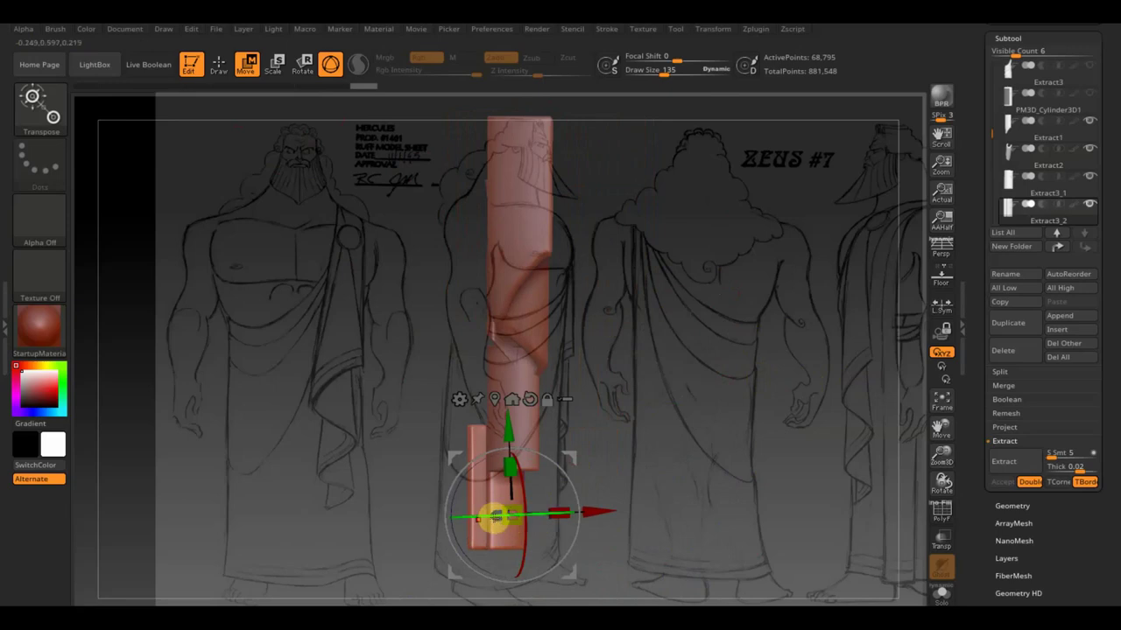
left_click_drag(495, 516, 454, 524)
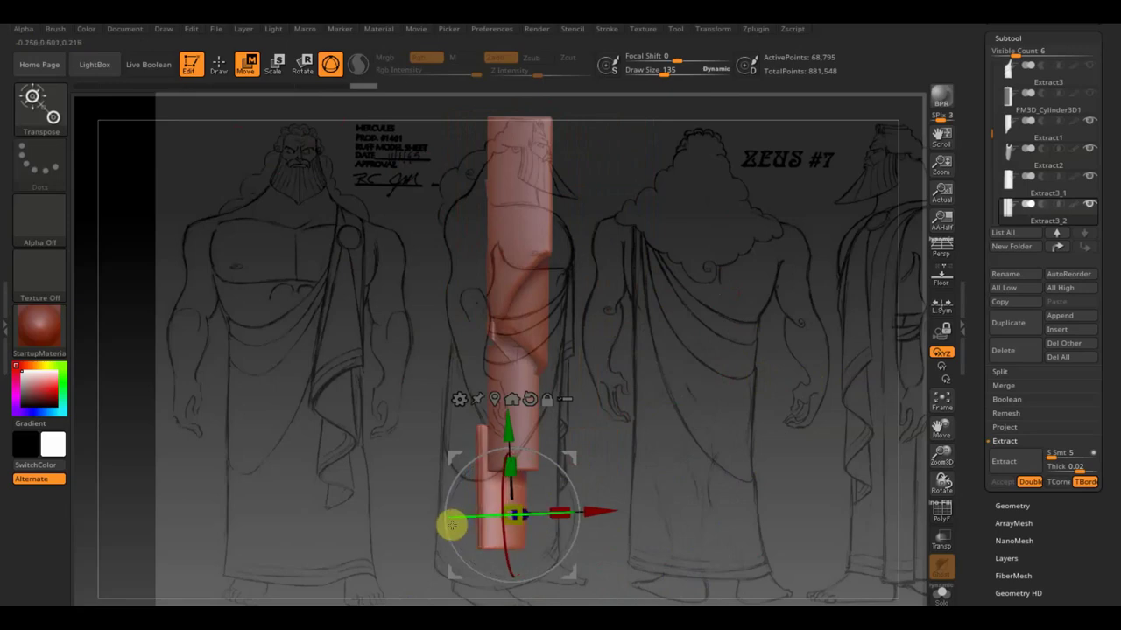
mouse_move(600, 505)
left_mouse_down()
mouse_move(621, 508)
mouse_move(596, 508)
left_mouse_up()
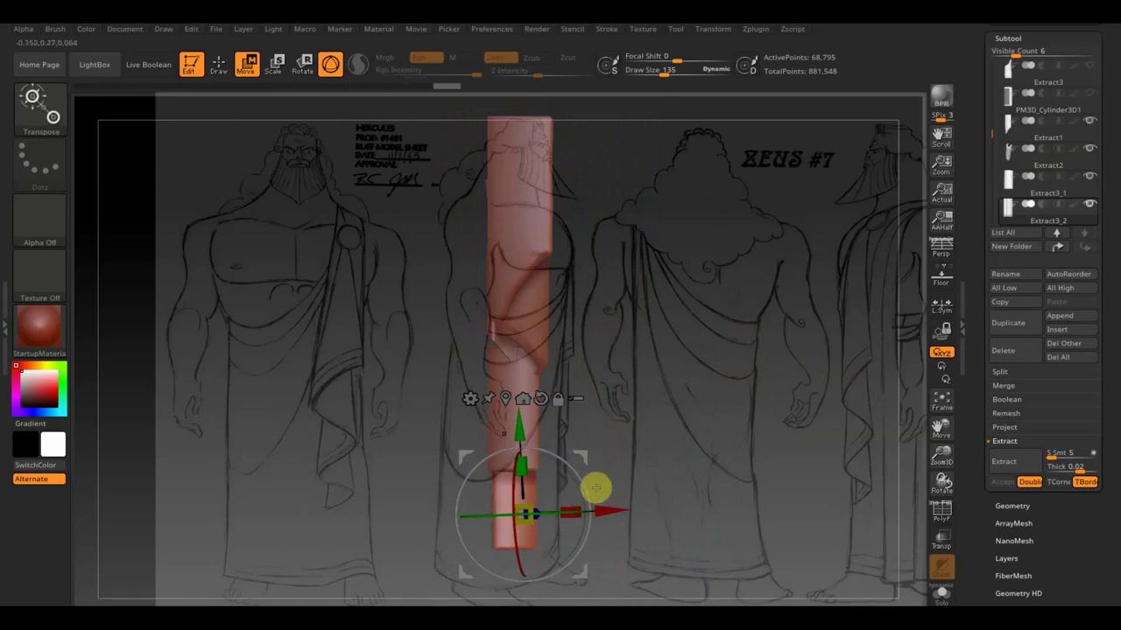
left_click(223, 85)
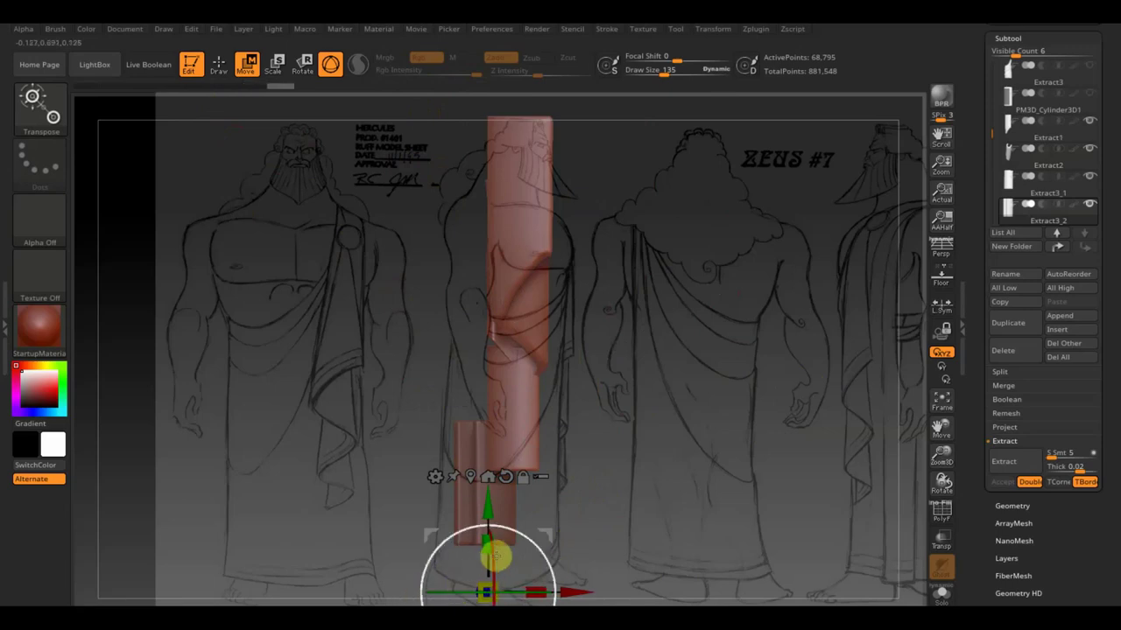
Clear the mask and slide the lower strip right until it sits under the column
key("ctrl")
left_click_drag(661, 486, 646, 536, "ctrl")
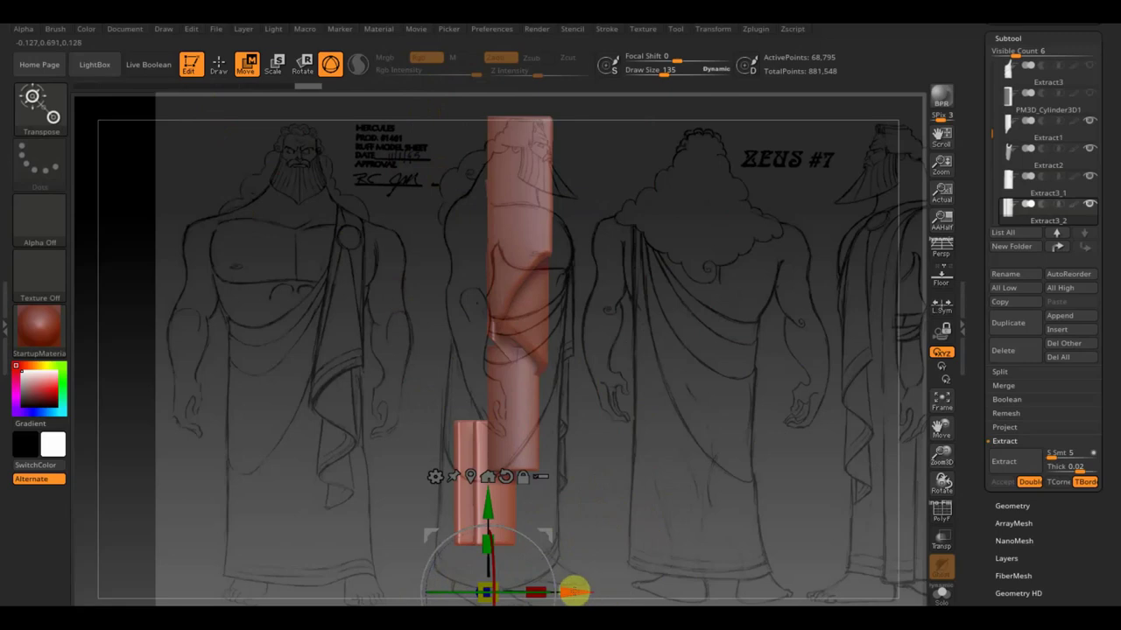
left_click_drag(574, 591, 610, 593)
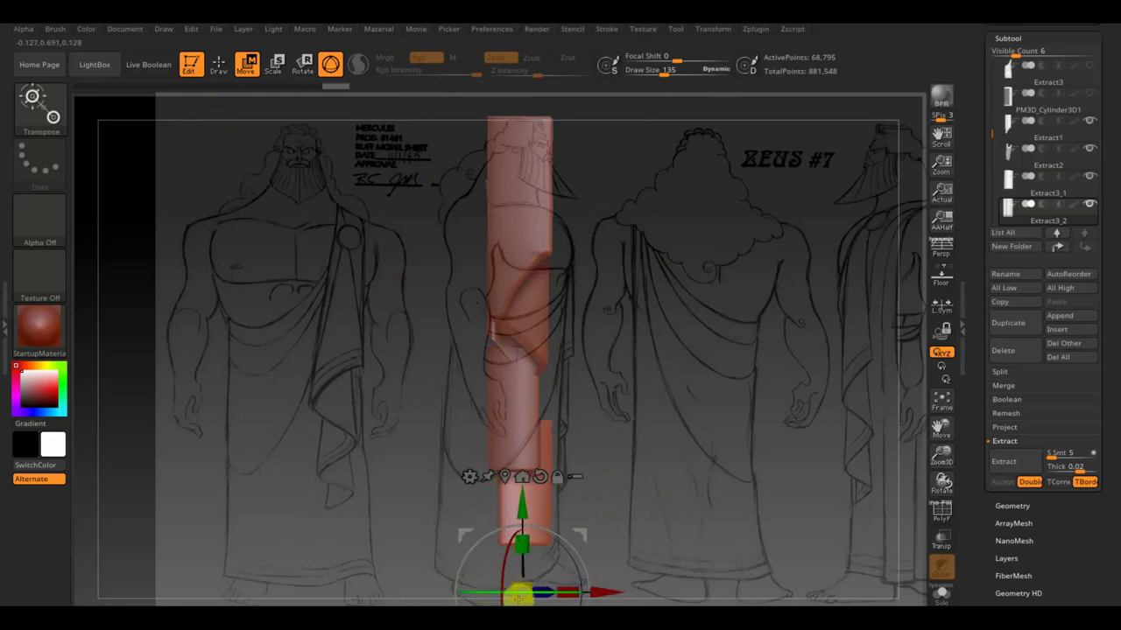
left_click_drag(606, 595, 600, 595)
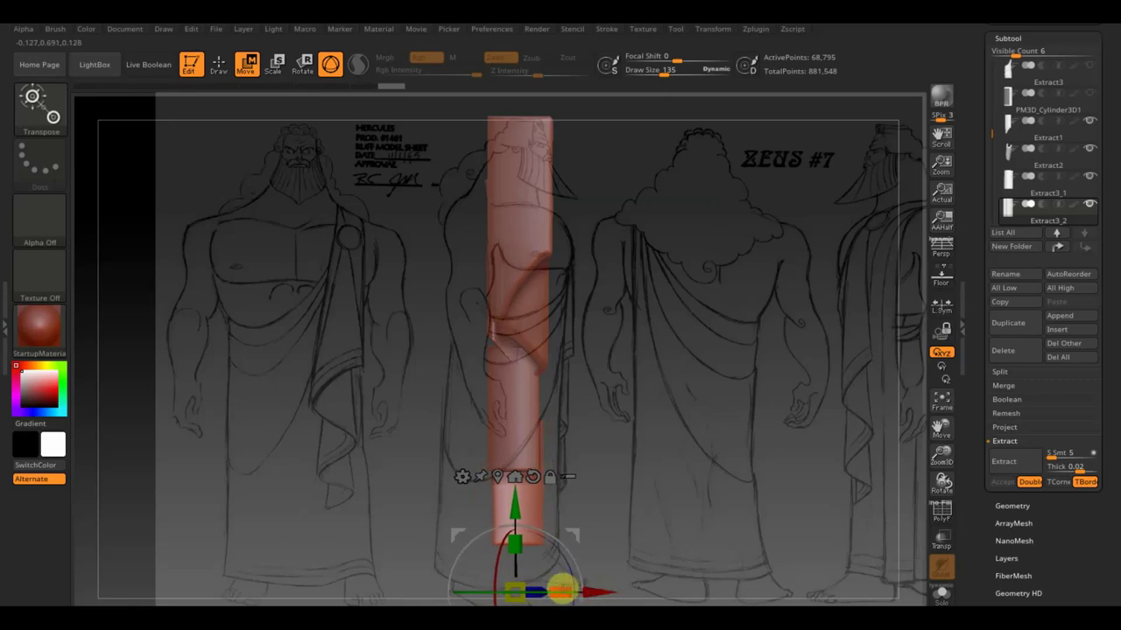
left_click_drag(590, 591, 585, 591)
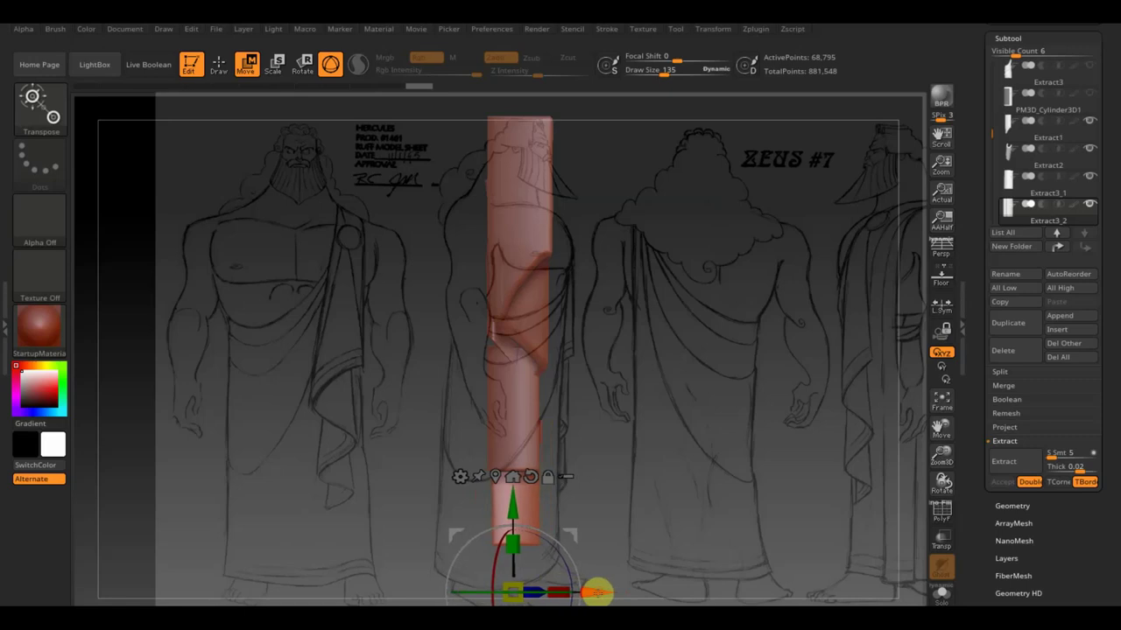
left_click(218, 64)
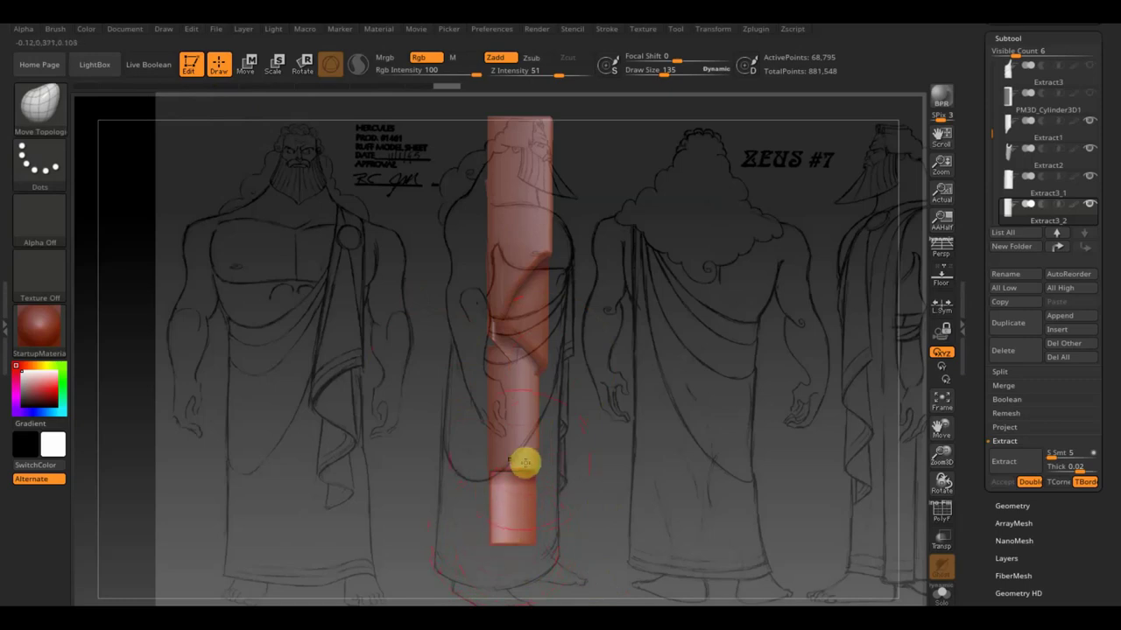
Undo a trial bend, then raise and rotate the Extract3_1 strip
left_click_drag(542, 393, 593, 407)
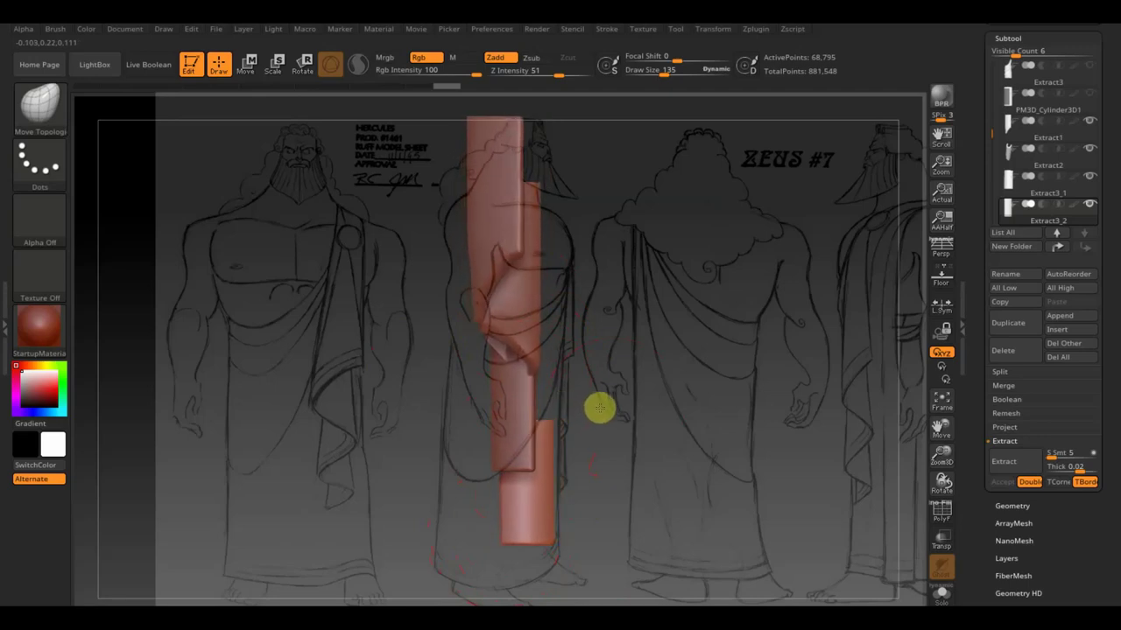
key("ctrl+z")
key("ctrl+z")
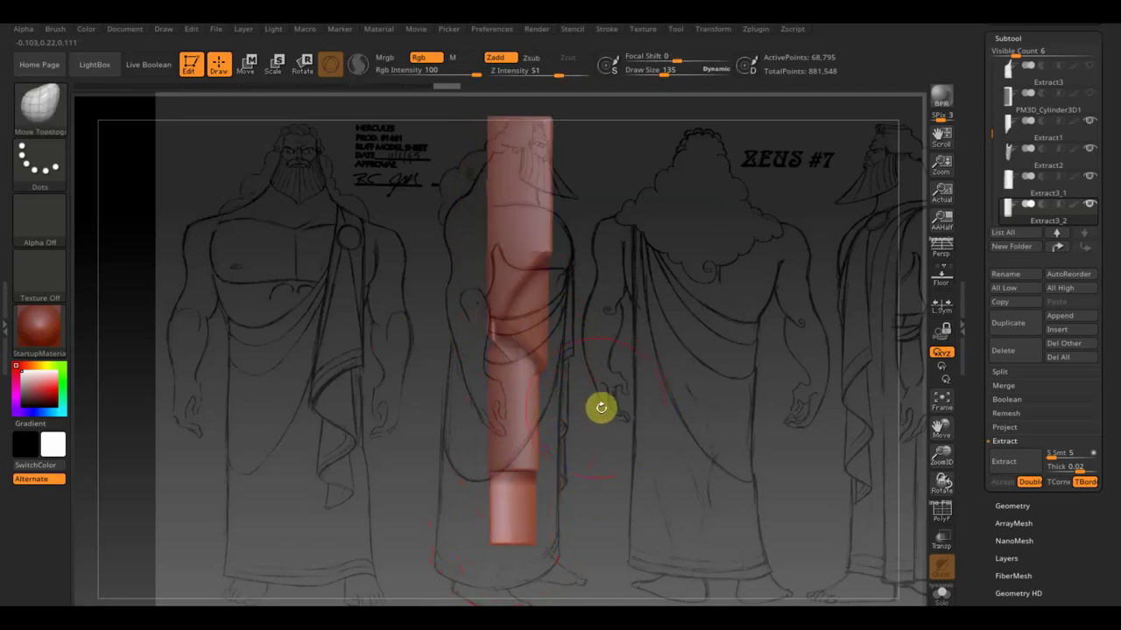
left_click(246, 63)
left_click(526, 430, "alt")
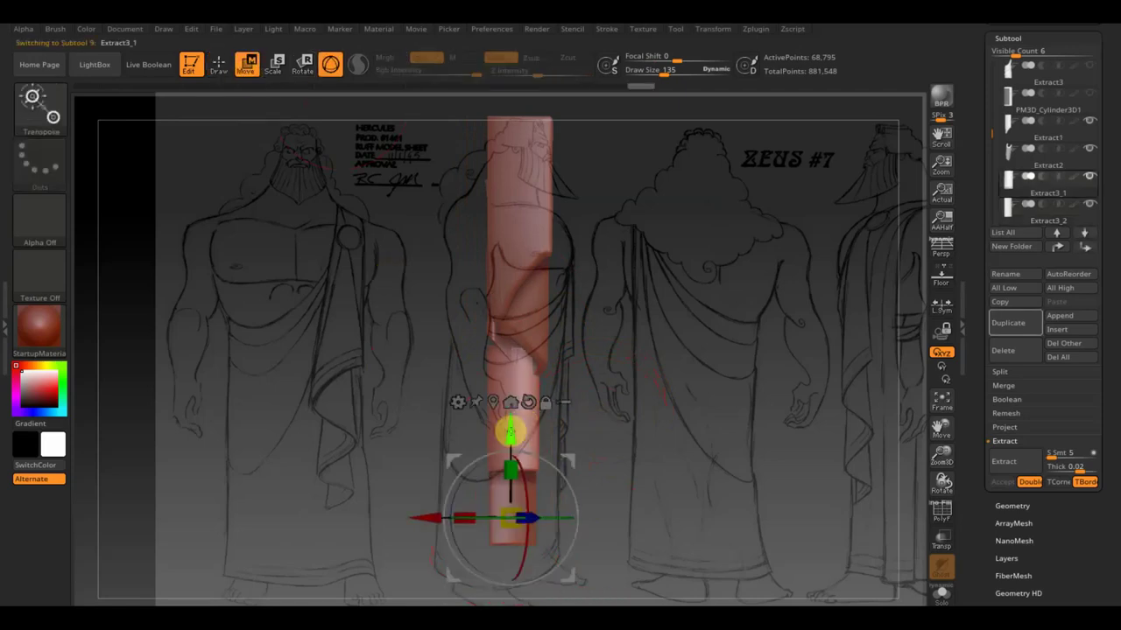
left_click_drag(510, 431, 516, 372)
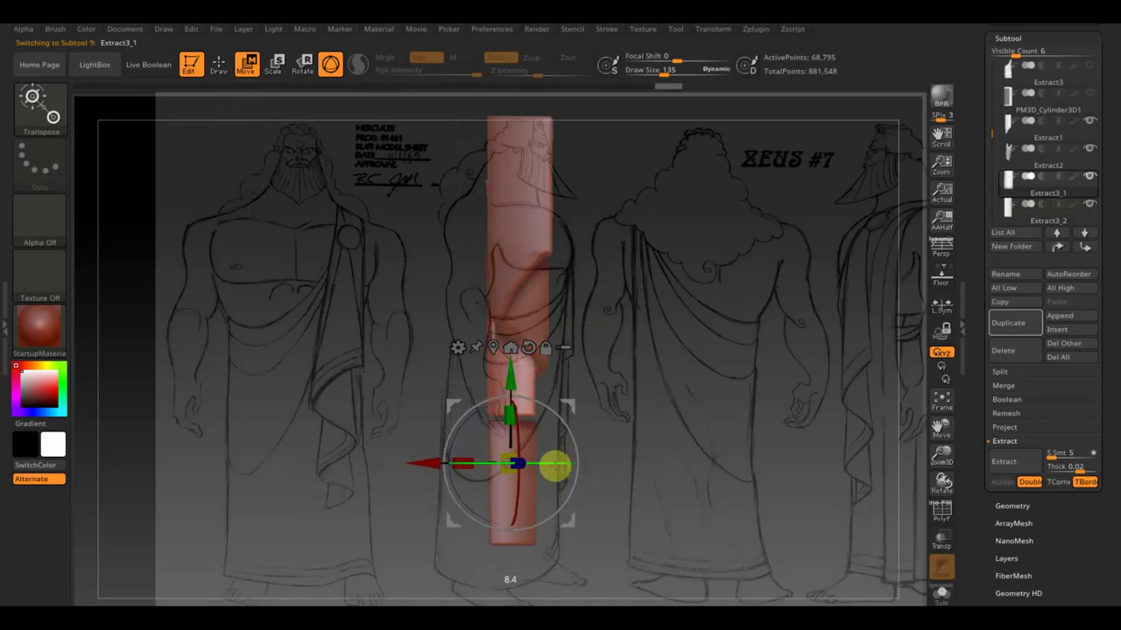
mouse_move(581, 456)
left_mouse_down()
mouse_move(602, 454)
mouse_move(471, 462)
left_mouse_up()
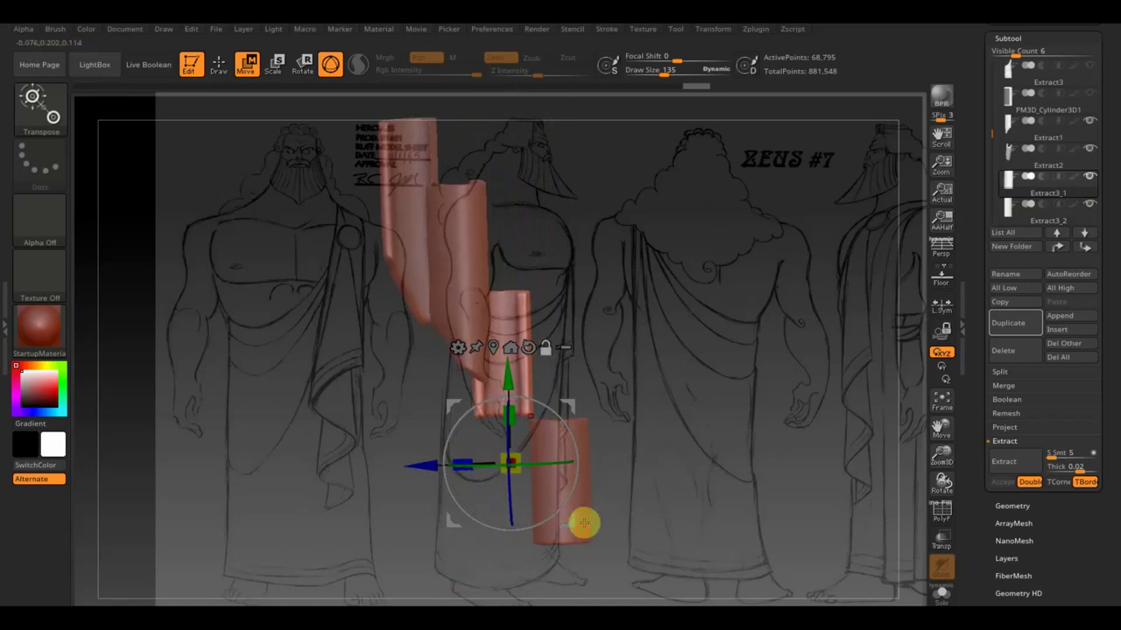
Move Extract3_2 up and left, pull its bottom down, and reselect Extract3_1
left_click(583, 518)
left_click_drag(615, 534, 603, 471)
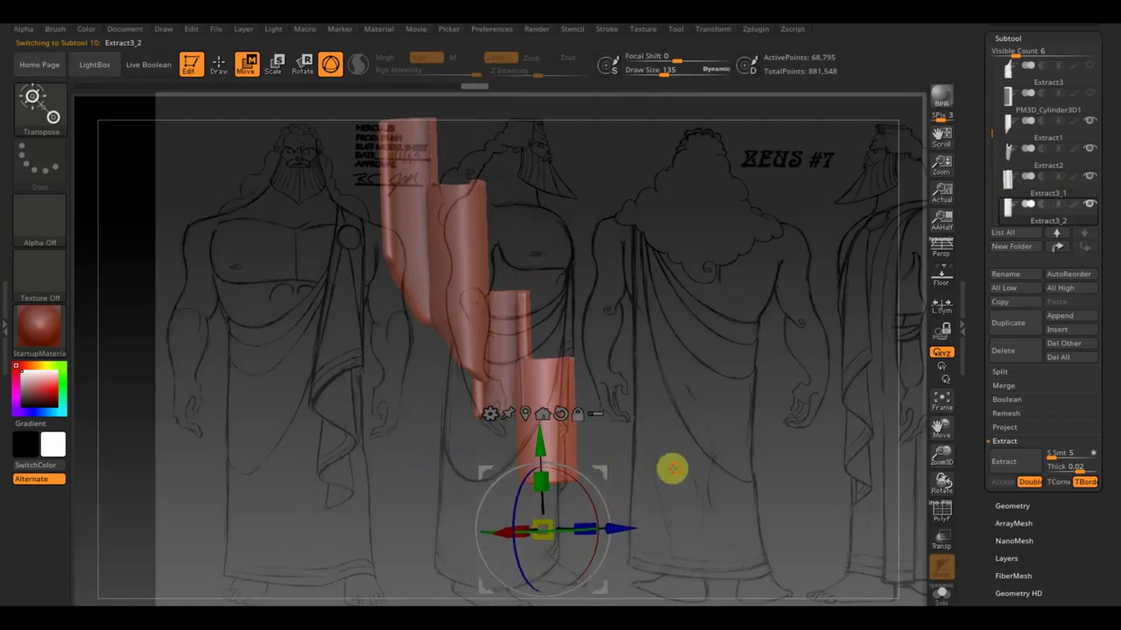
mouse_move(671, 467)
left_mouse_down()
mouse_move(754, 456)
mouse_move(712, 474)
left_mouse_up()
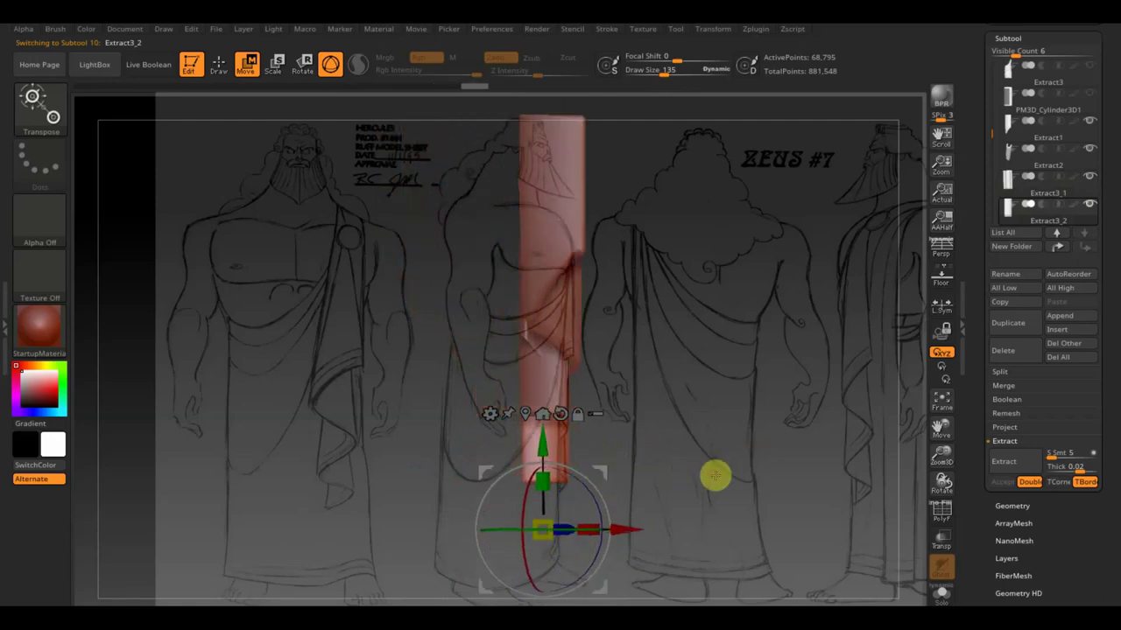
left_click(219, 65)
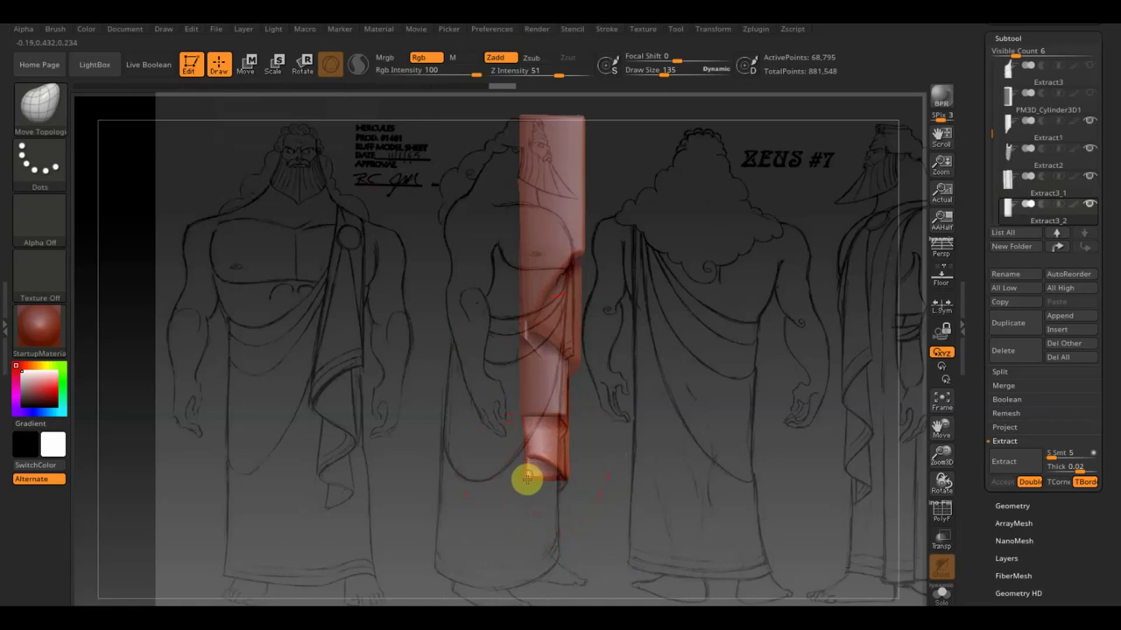
mouse_move(527, 478)
left_mouse_down()
mouse_move(528, 524)
mouse_move(544, 505)
left_mouse_up()
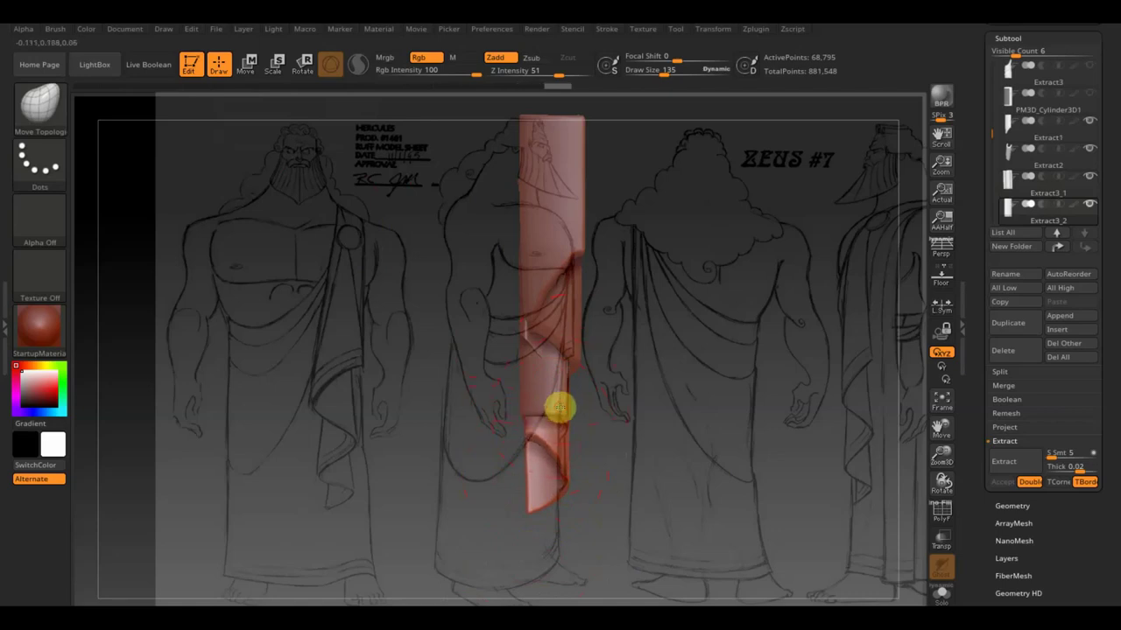
left_click(559, 409, "alt")
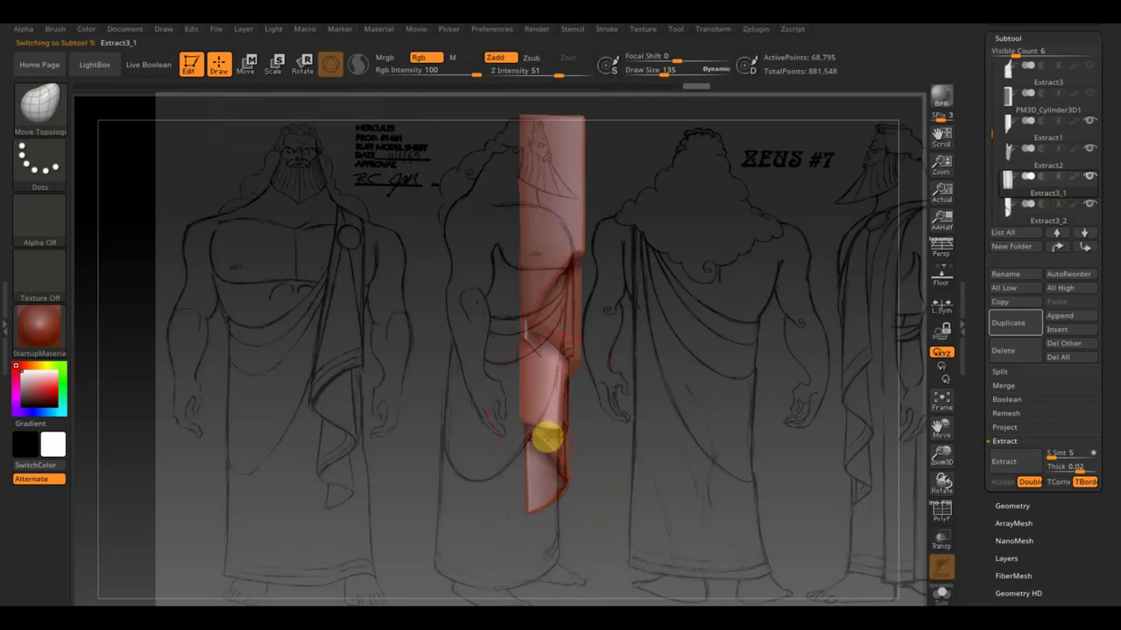
mouse_move(553, 426)
left_mouse_down()
mouse_move(576, 400)
mouse_move(555, 400)
mouse_move(535, 375)
mouse_move(568, 379)
mouse_move(532, 443)
mouse_move(680, 463)
mouse_move(587, 481)
left_mouse_up()
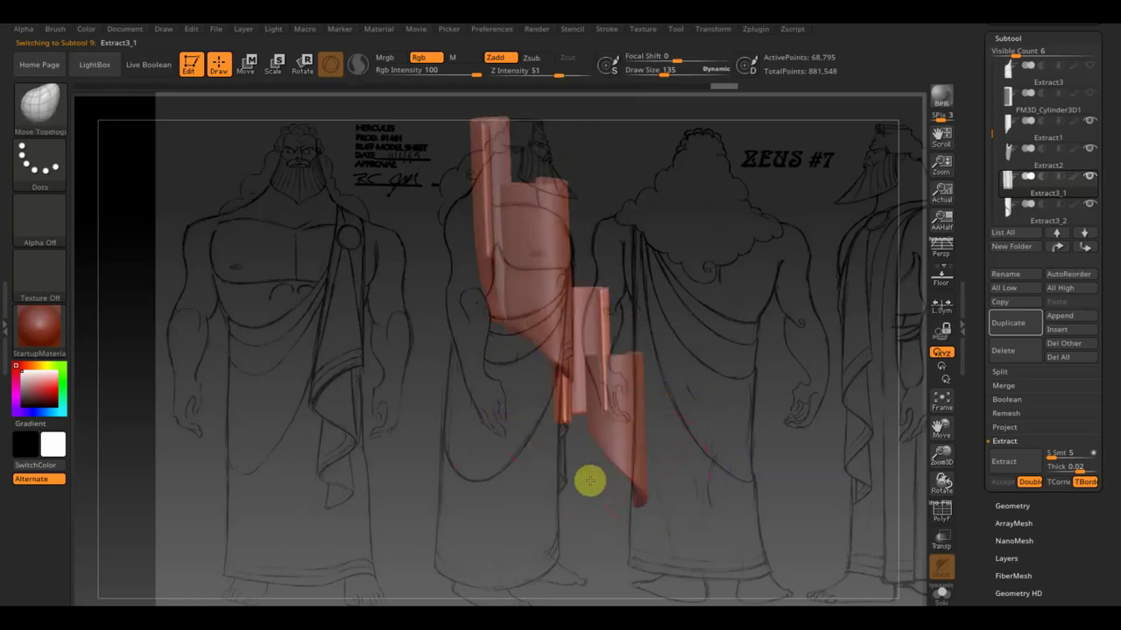
Cut away part of the drape strip with a TrimCurve stroke
key("ctrl+shift")
mouse_move(667, 556)
left_mouse_down("ctrl+shift")
mouse_move(555, 342)
mouse_move(528, 338)
mouse_move(553, 310)
mouse_move(537, 303)
left_mouse_up("ctrl+shift")
mouse_move(626, 281)
left_mouse_down()
mouse_move(714, 295)
mouse_move(723, 258)
mouse_move(733, 282)
left_mouse_up()
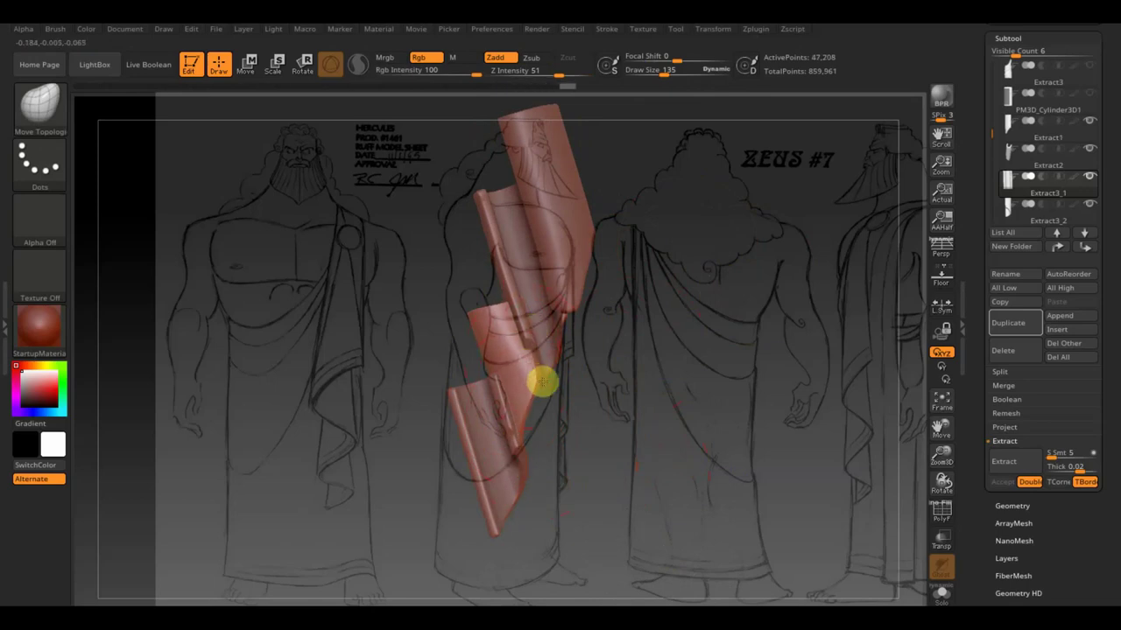
left_click_drag(600, 395, 567, 394)
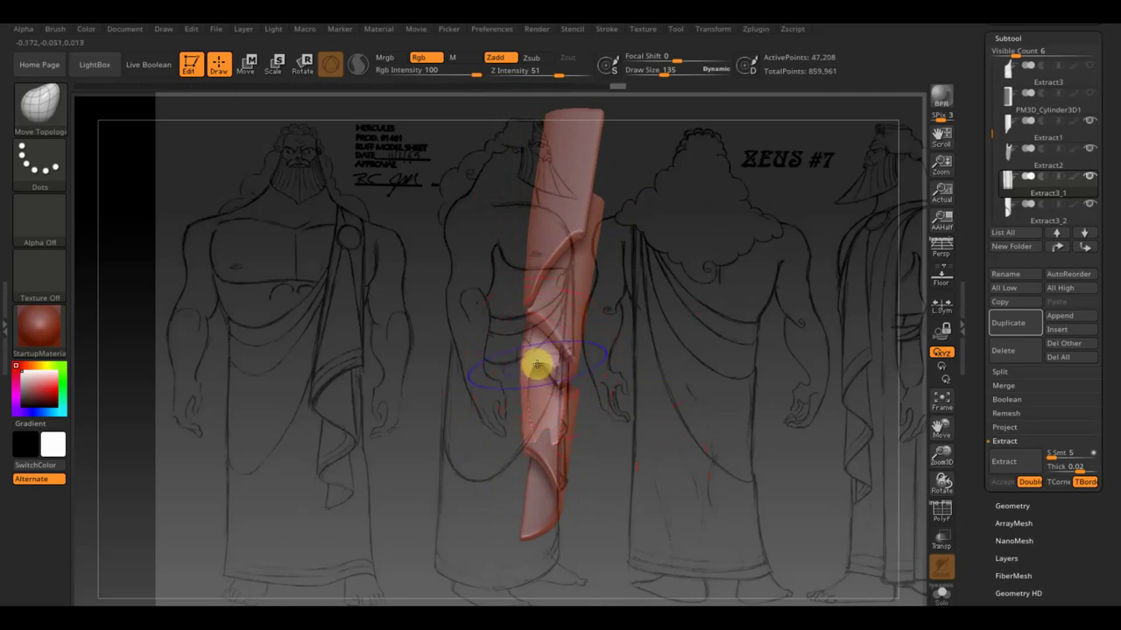
Push a new fold into the strip's lower middle and orbit to check it
left_click_drag(532, 370, 570, 412)
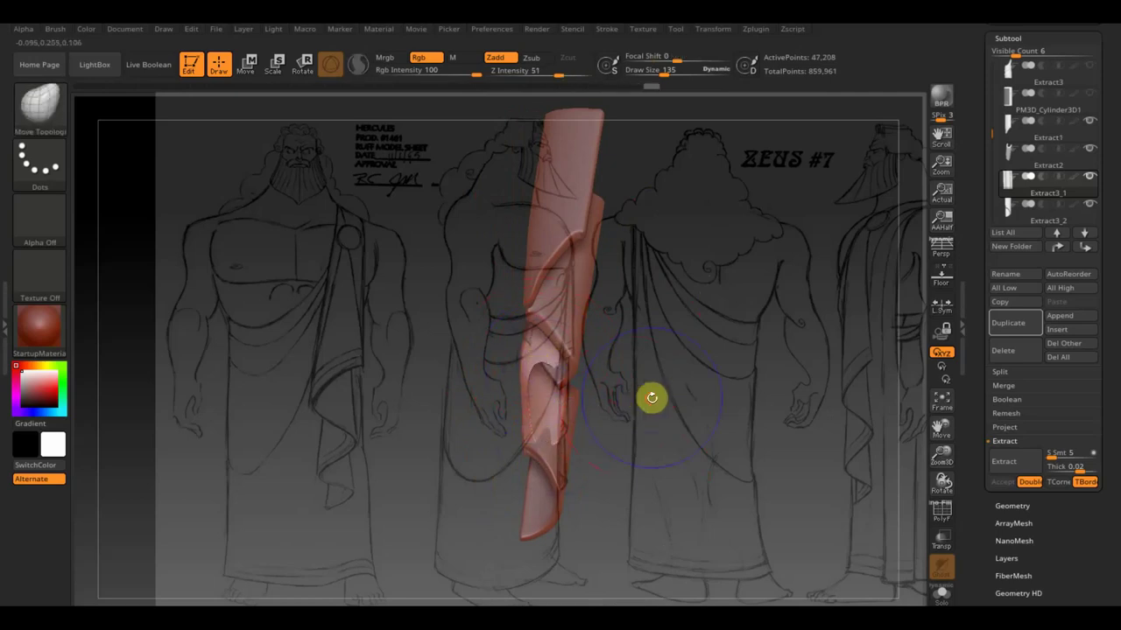
mouse_move(691, 410)
left_mouse_down()
mouse_move(605, 403)
mouse_move(675, 400)
left_mouse_up()
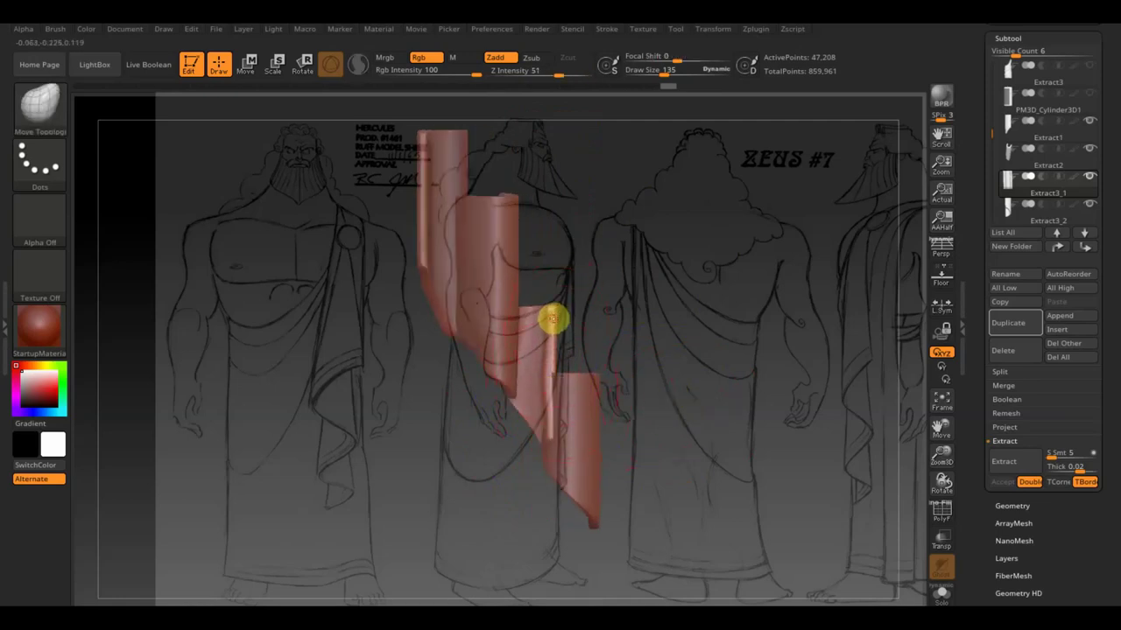
left_click_drag(671, 347, 665, 330)
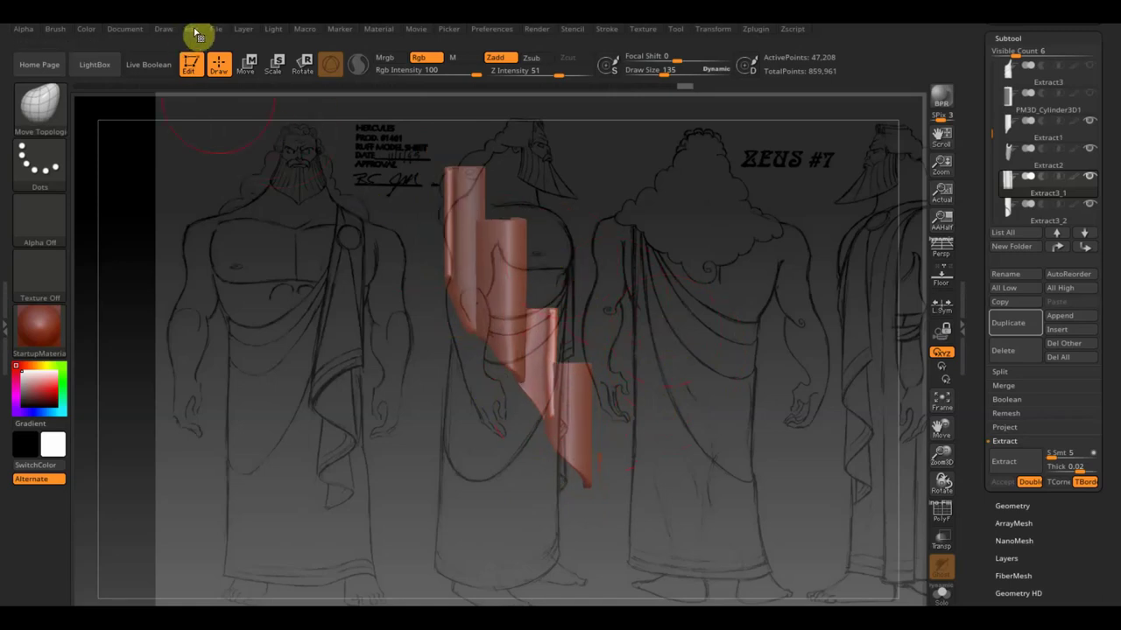
Hide the reference sketch and save over ZBrushProject зевс3
key("shift+z")
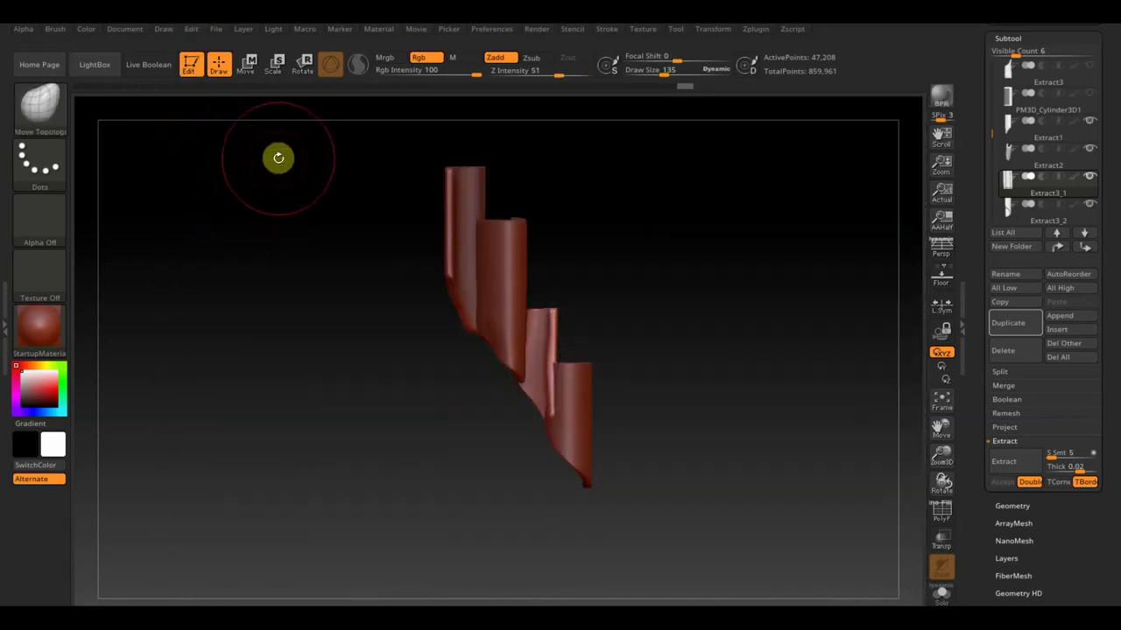
left_click(248, 67)
left_click(220, 69)
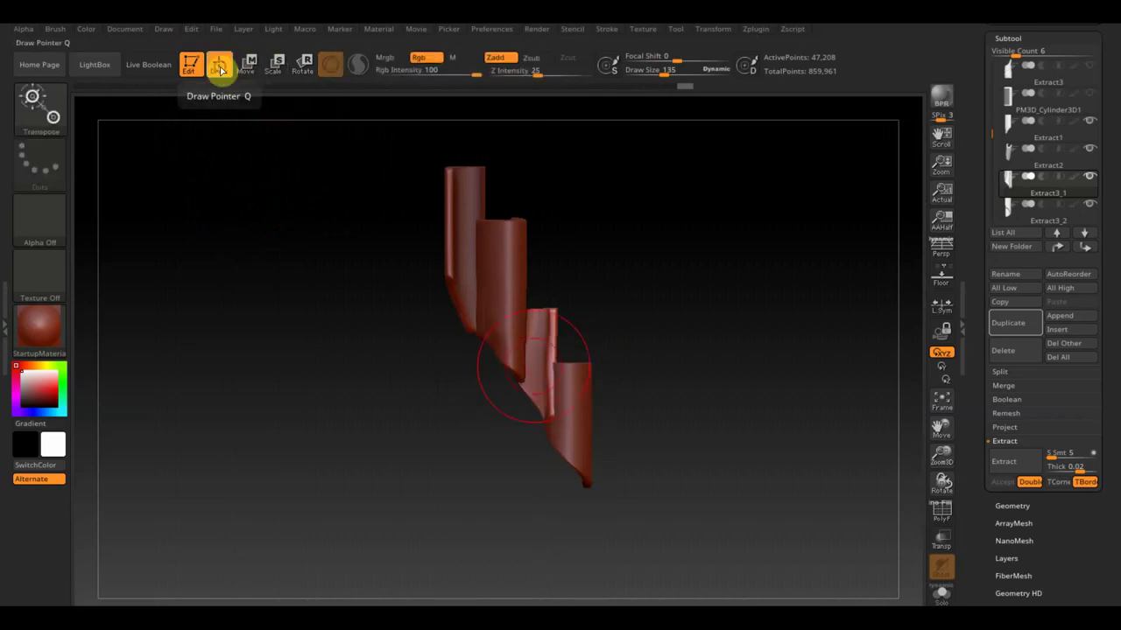
left_click(215, 29)
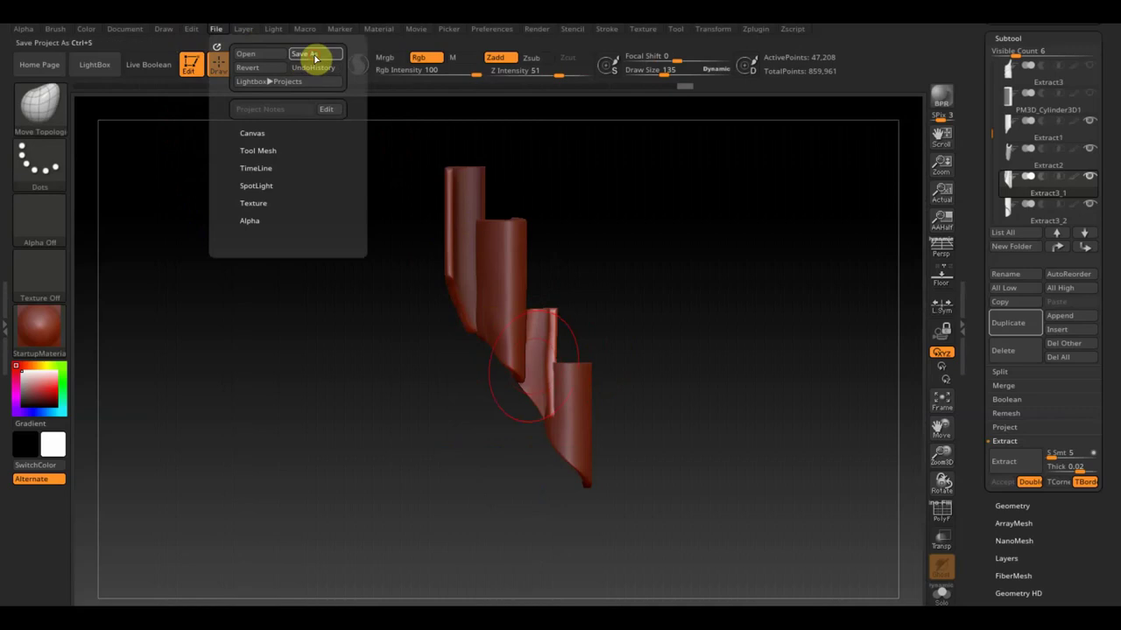
left_click(315, 58)
left_click(392, 258)
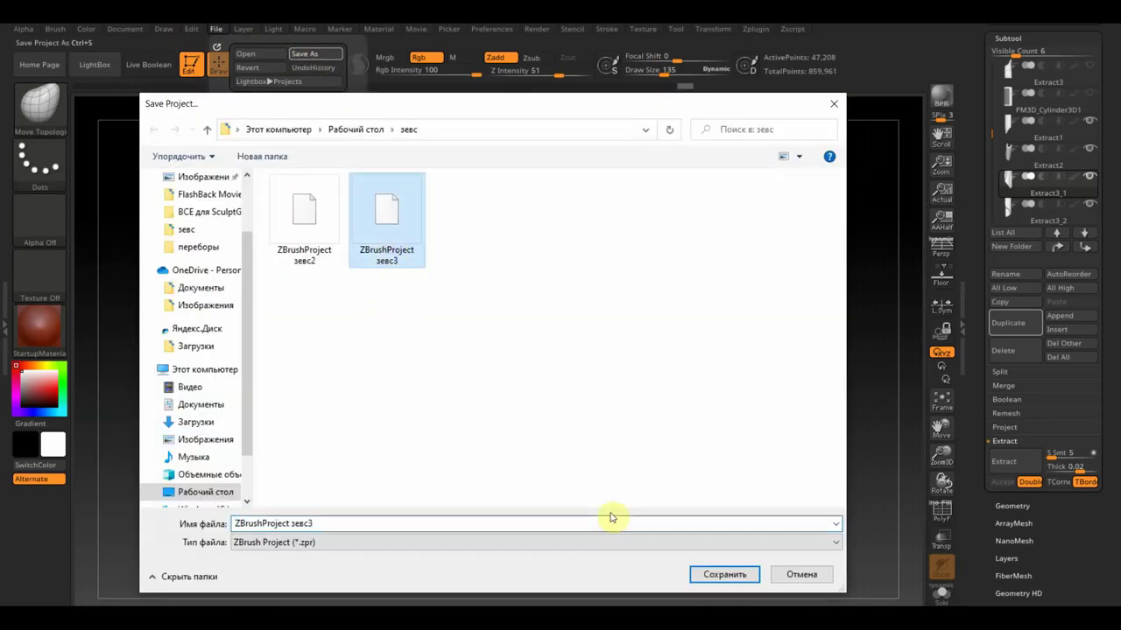
left_click(706, 574)
left_click(608, 319)
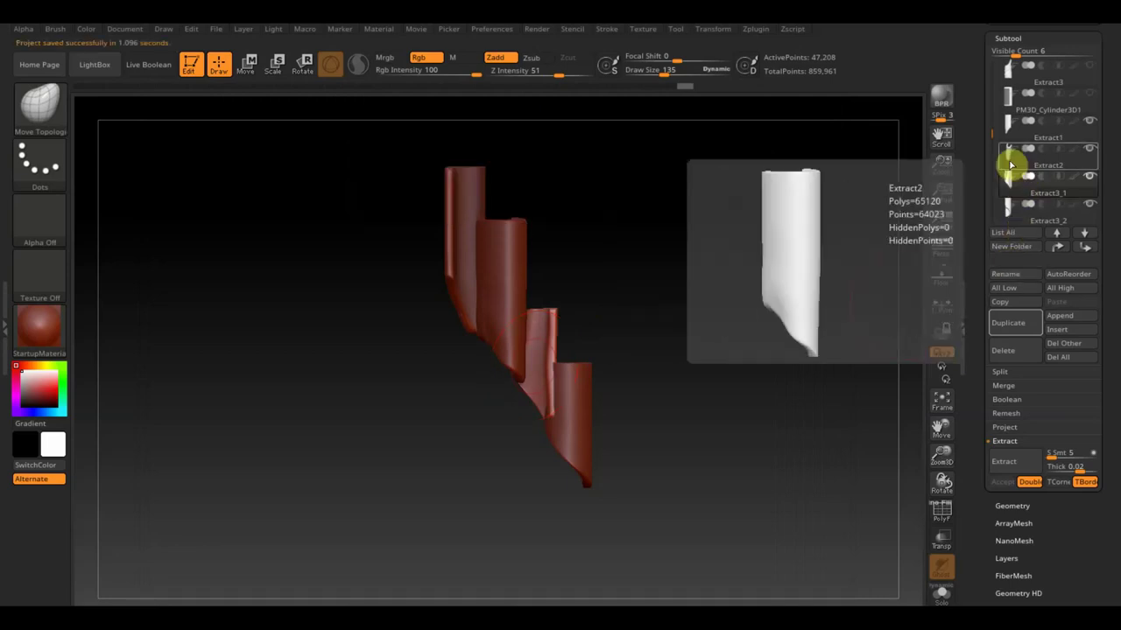
Delete the PM3D_Cylinder3D1 subtool and MergeDown Extract1 with the extract below
left_click(1013, 104)
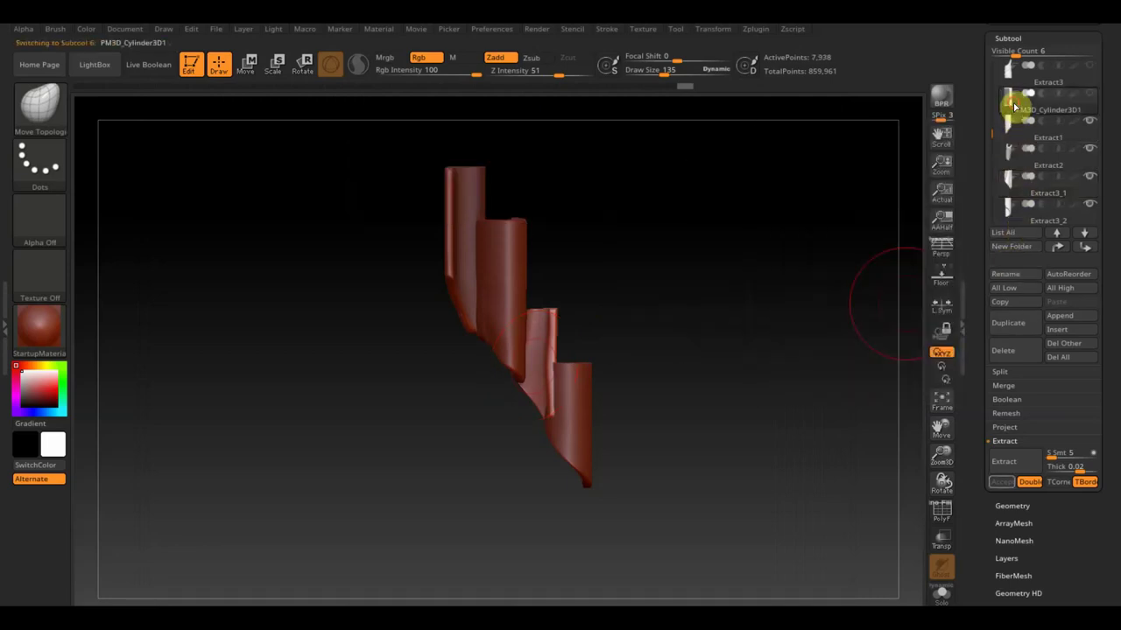
left_click(1002, 350)
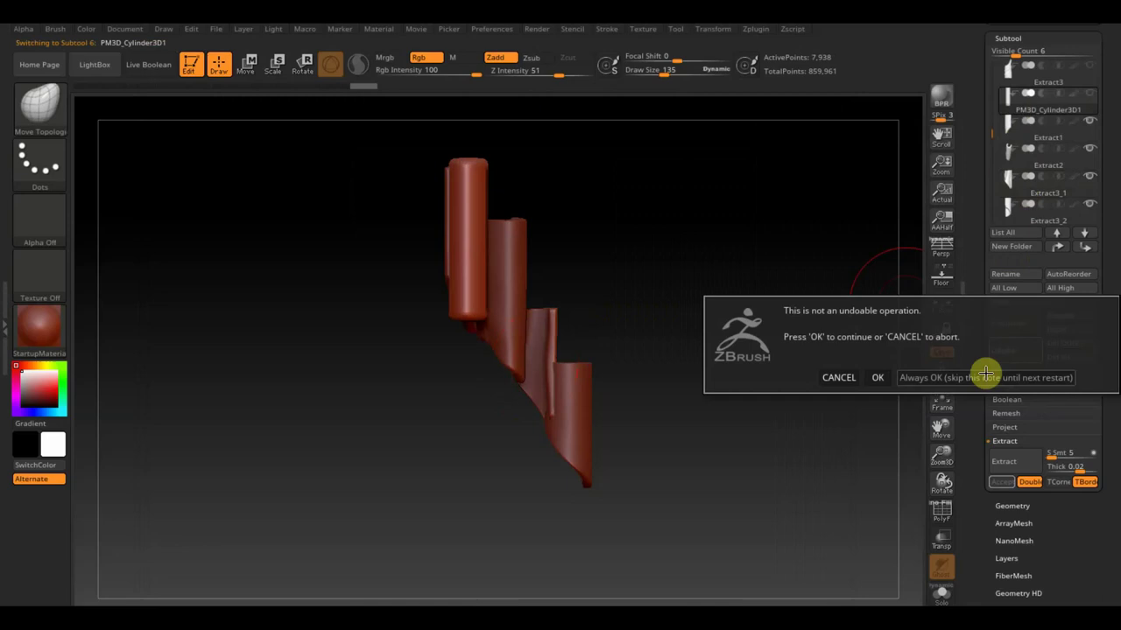
left_click(877, 377)
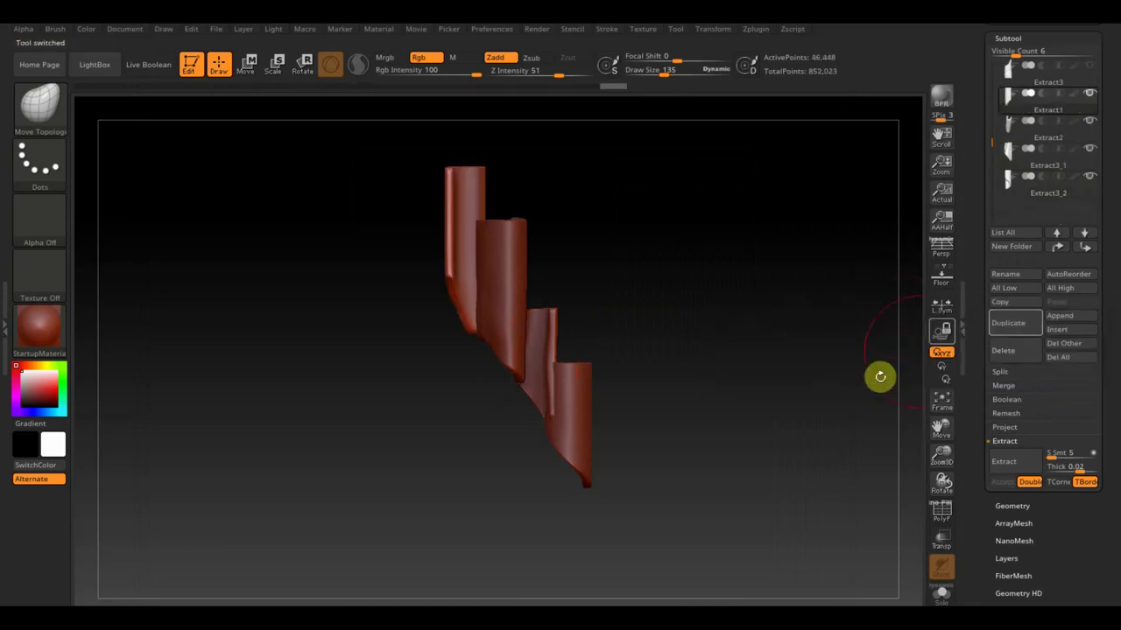
left_click(1008, 386)
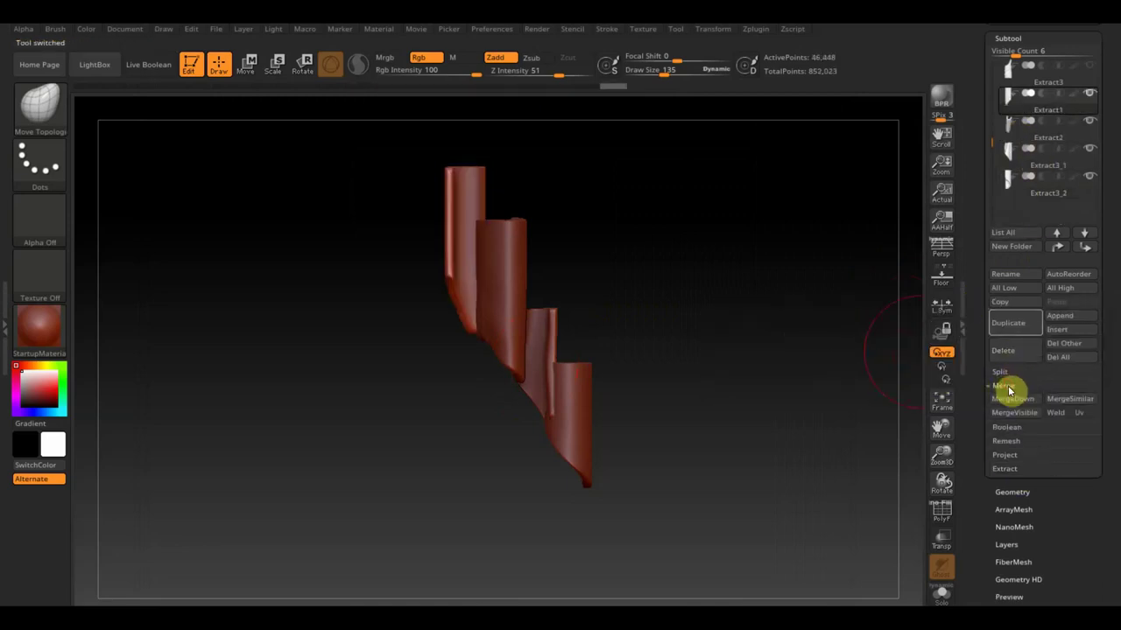
left_click(1020, 399)
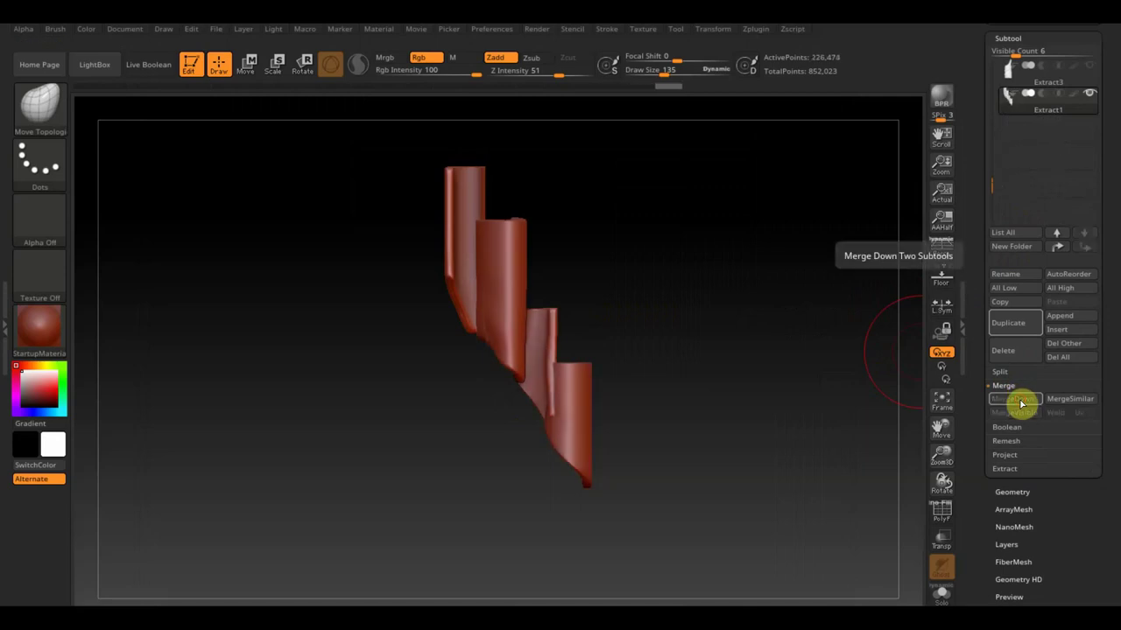
Raise, shift and rotate the merged drape, stretch it in Y and thin it in Z
left_click(248, 64)
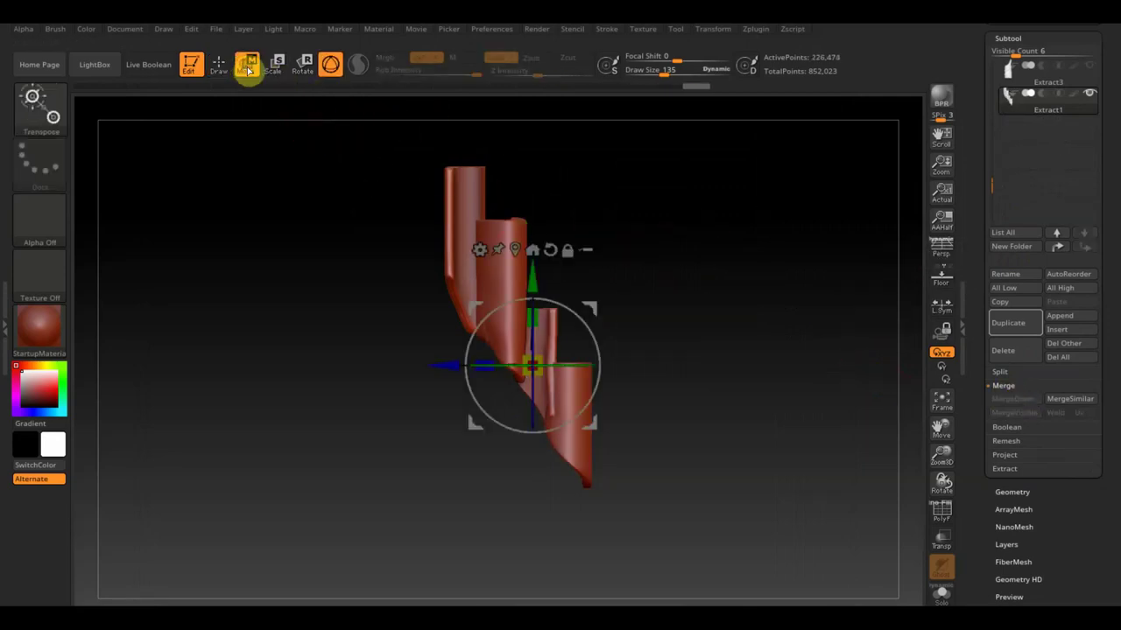
left_click_drag(531, 284, 521, 271)
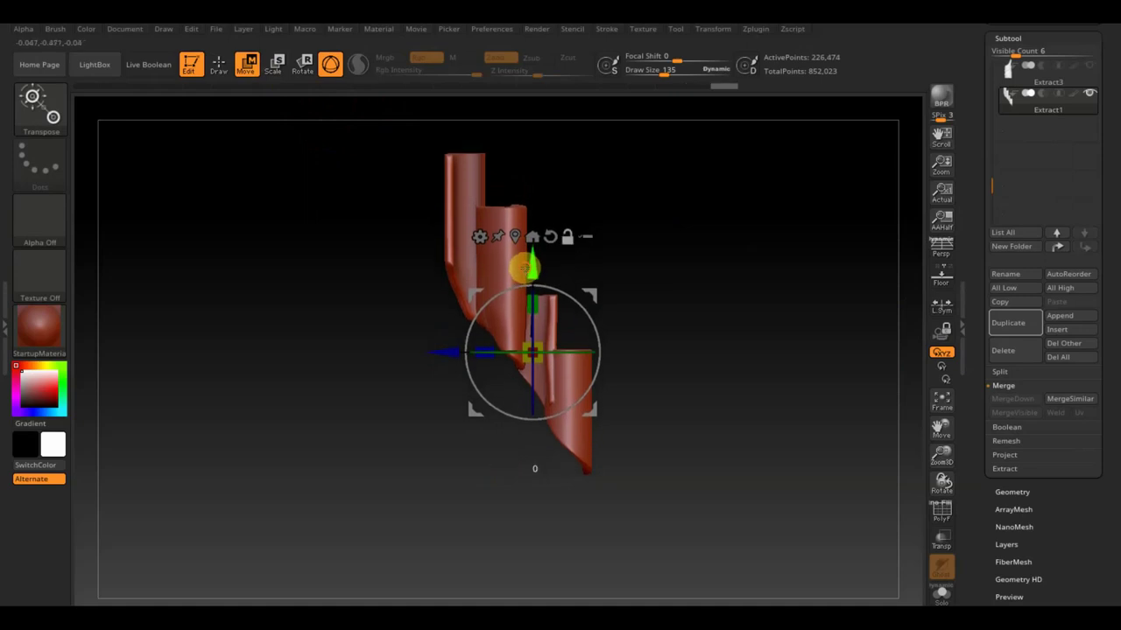
left_click_drag(530, 267, 520, 223)
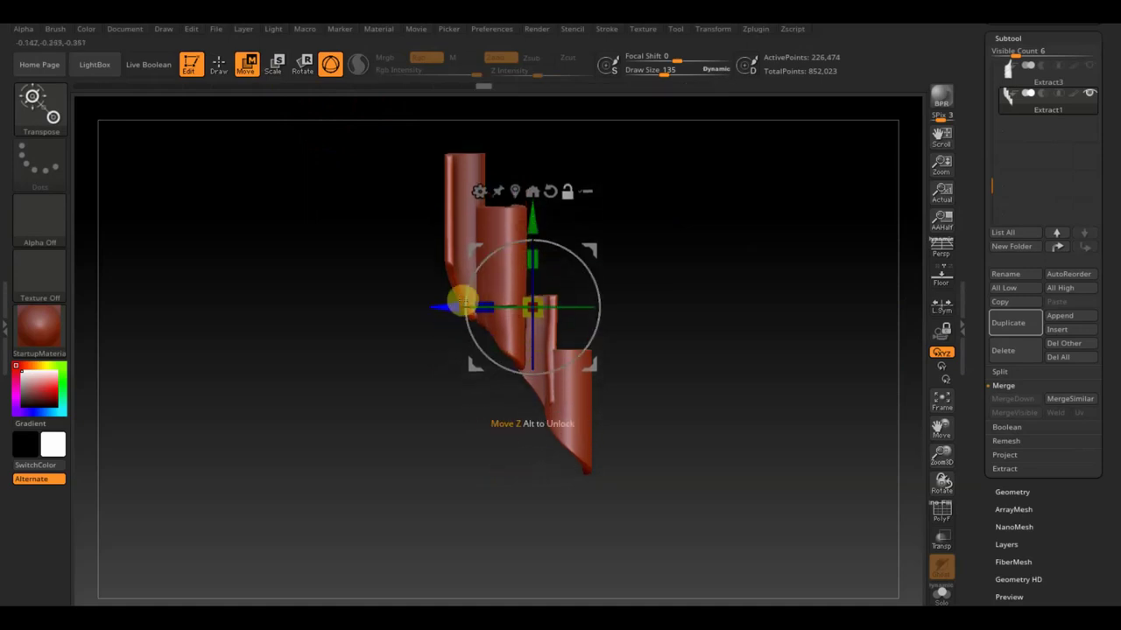
left_click_drag(461, 302, 420, 304)
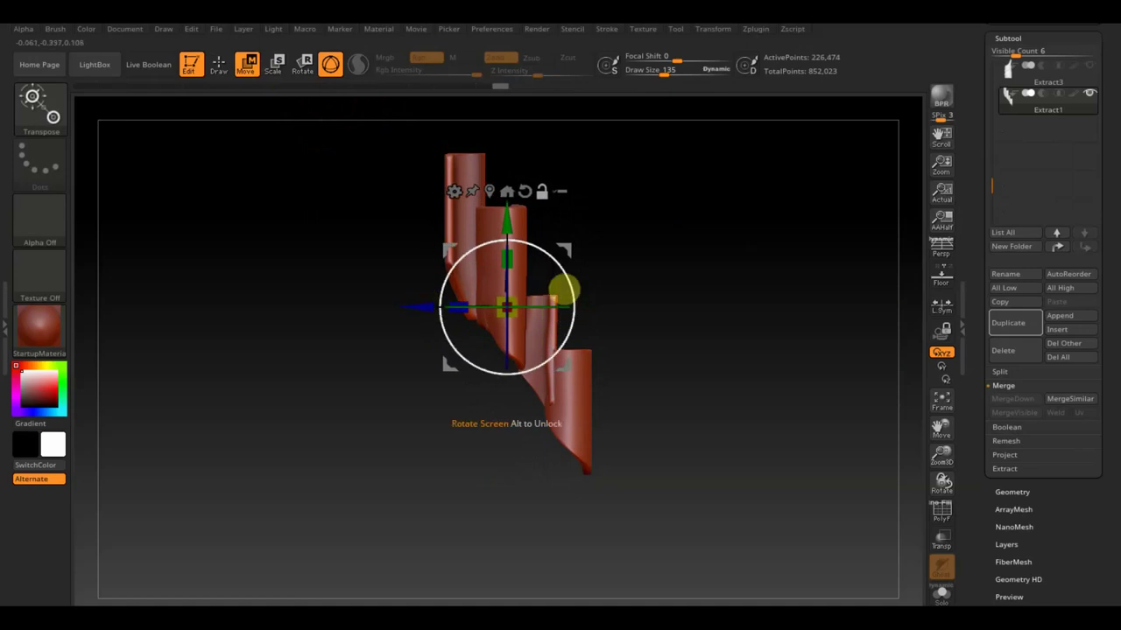
left_click_drag(561, 271, 534, 261)
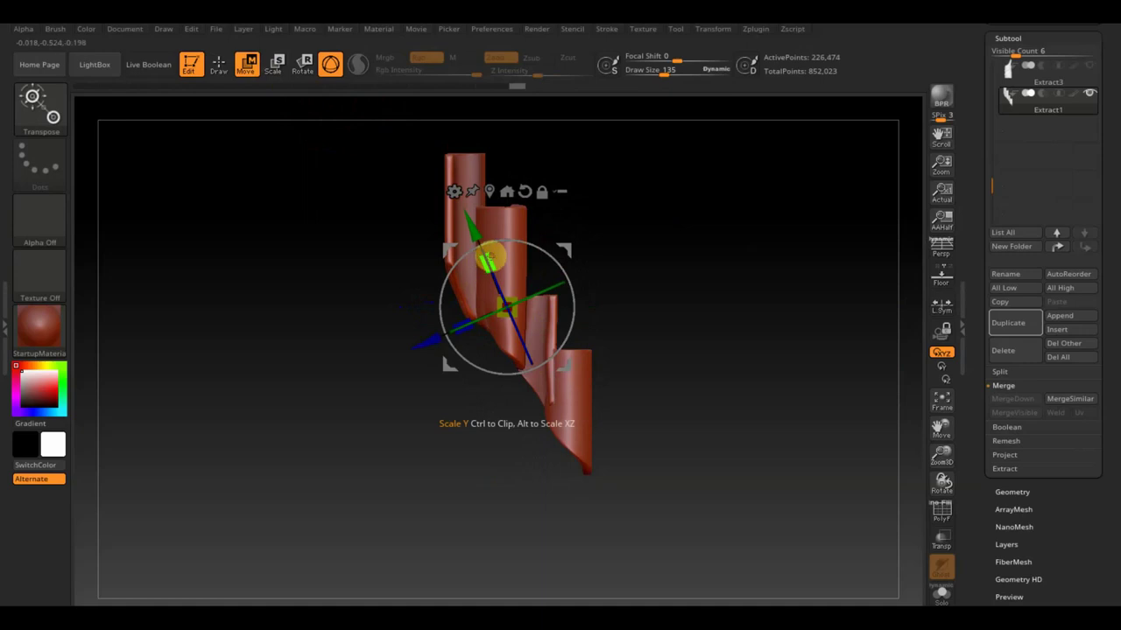
mouse_move(488, 259)
left_mouse_down()
mouse_move(456, 210)
mouse_move(453, 230)
mouse_move(430, 210)
left_mouse_up()
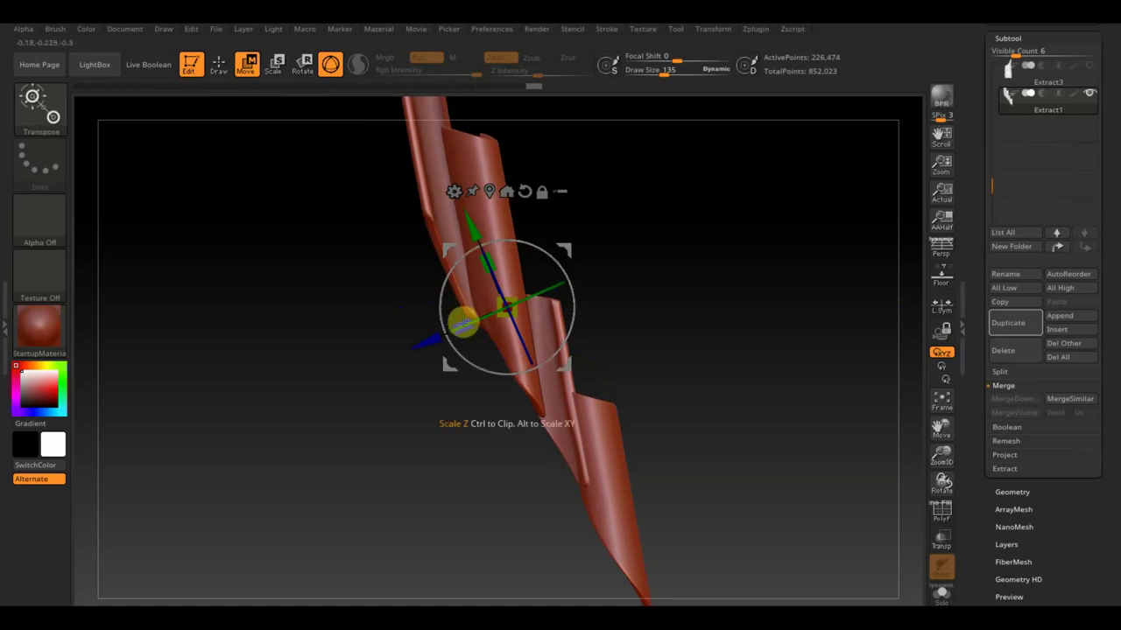
left_click_drag(463, 324, 523, 323)
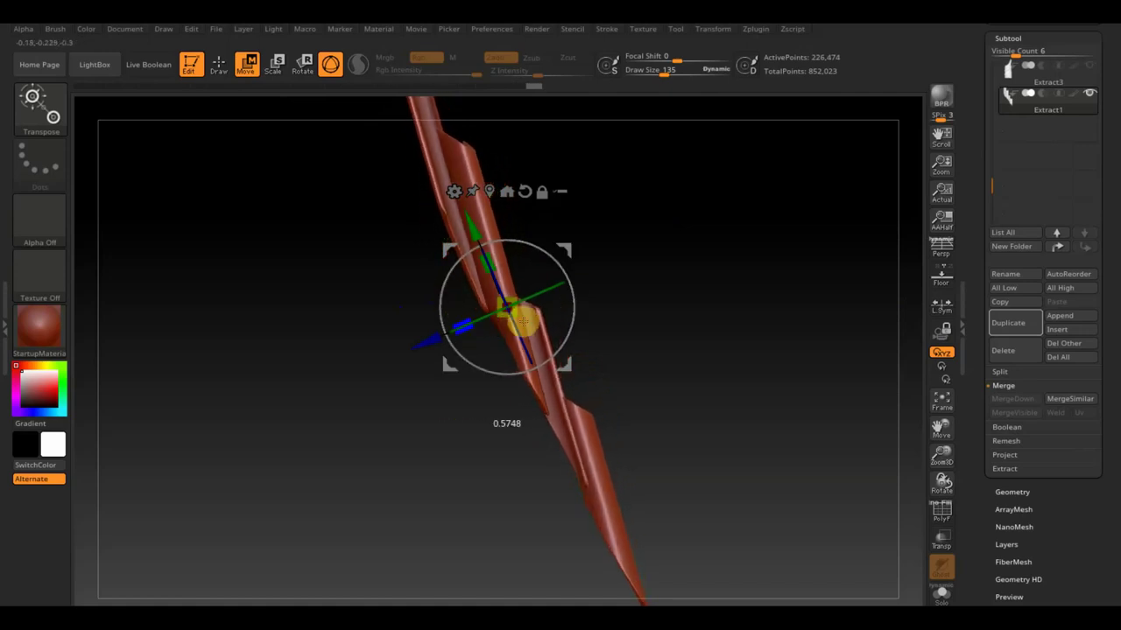
left_click_drag(610, 360, 825, 338)
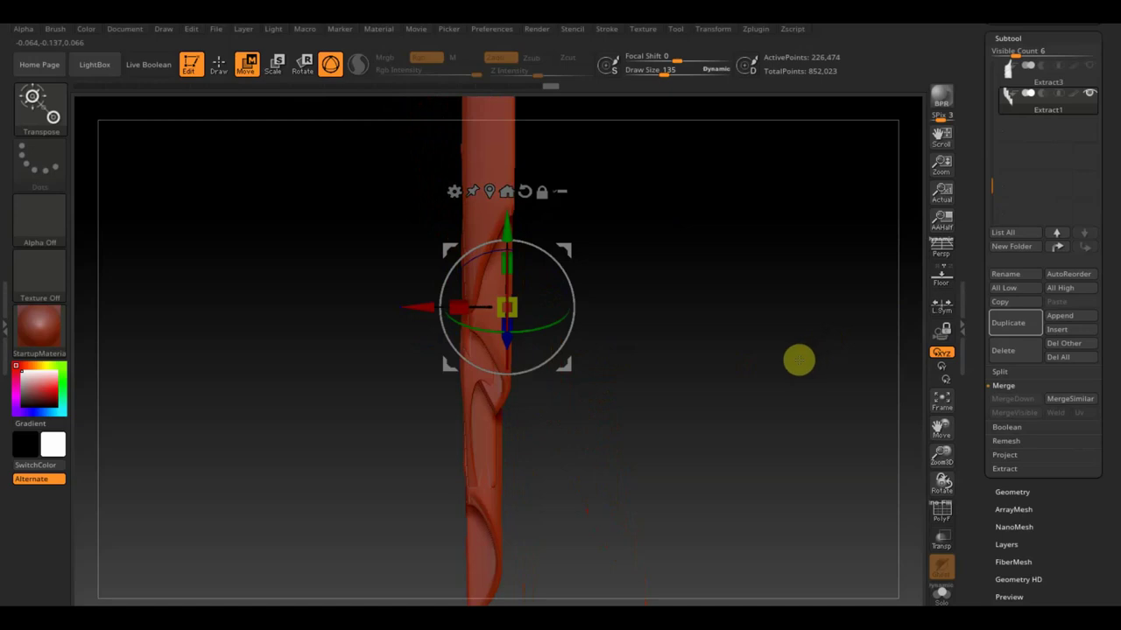
Reshape the strip's folds with Move Topological and drag the lower ledge downward
left_click(213, 74)
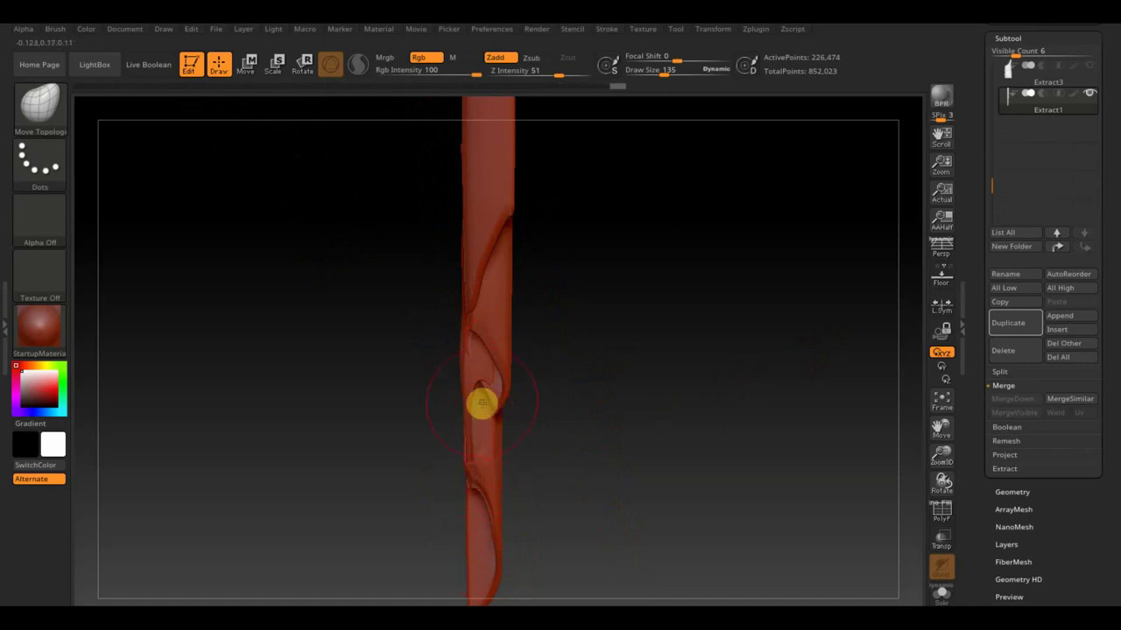
mouse_move(484, 385)
left_mouse_down()
mouse_move(475, 411)
mouse_move(467, 387)
mouse_move(466, 425)
mouse_move(490, 412)
mouse_move(520, 423)
mouse_move(502, 388)
mouse_move(520, 365)
mouse_move(515, 317)
left_mouse_up()
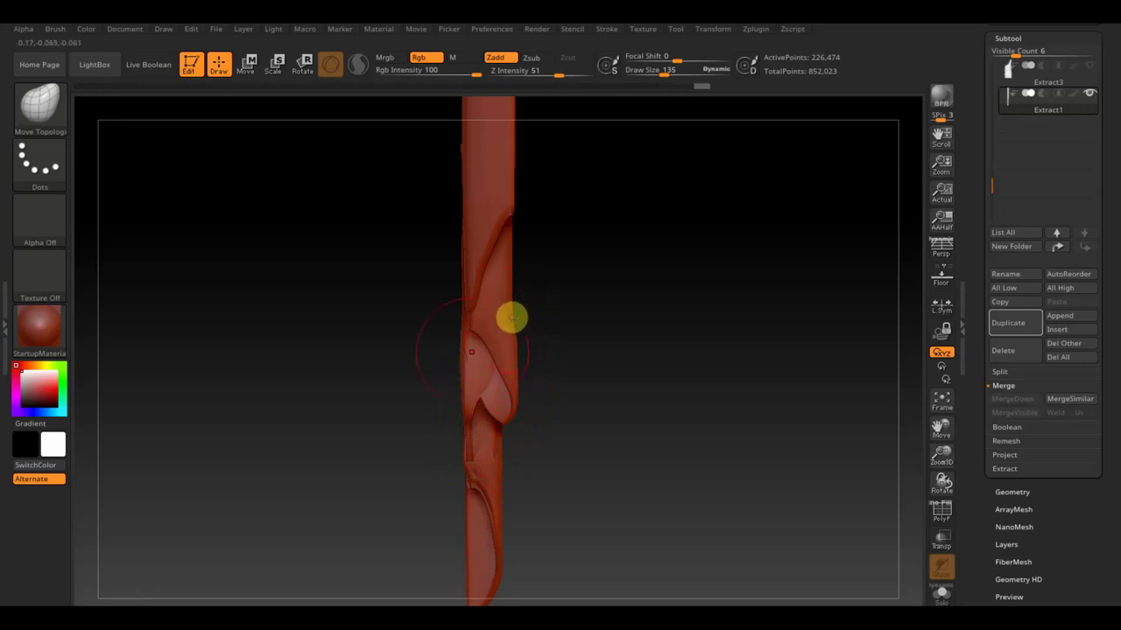
mouse_move(613, 338)
left_mouse_down()
mouse_move(615, 370)
mouse_move(598, 325)
left_mouse_up()
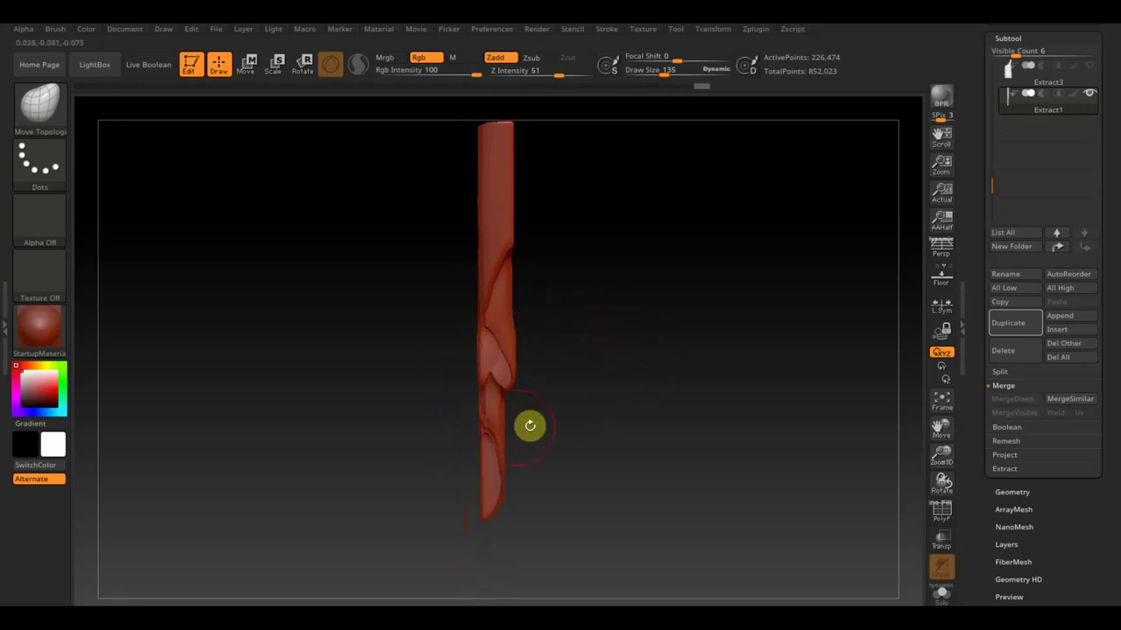
mouse_move(530, 426)
left_mouse_down()
mouse_move(501, 435)
mouse_move(487, 423)
left_mouse_up()
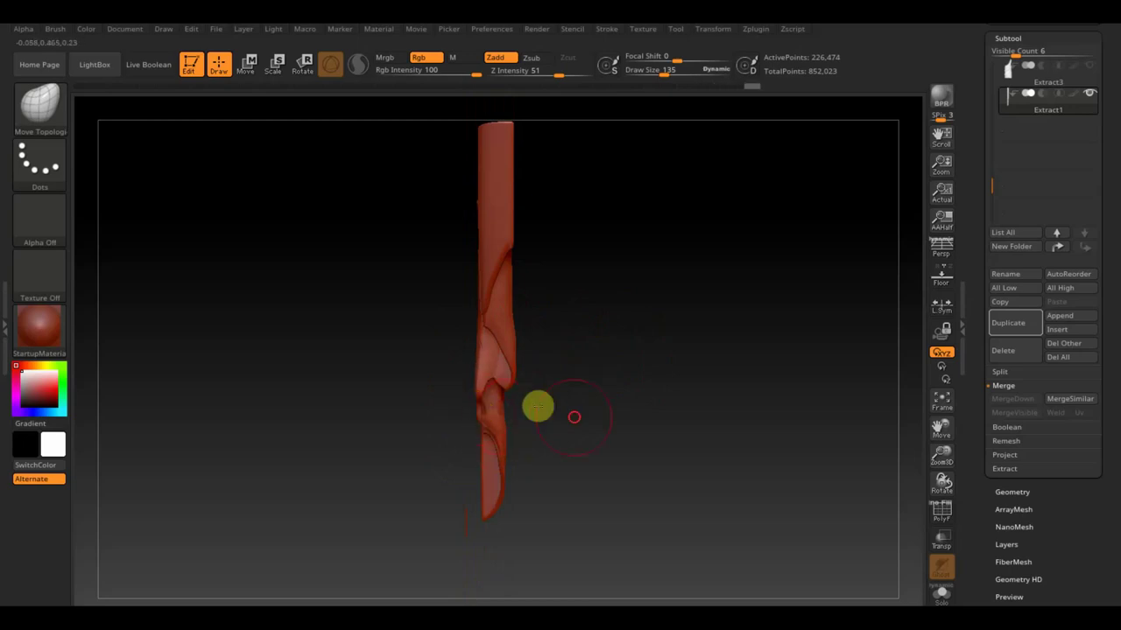
mouse_move(537, 403)
left_mouse_down()
mouse_move(517, 367)
mouse_move(483, 396)
mouse_move(532, 362)
mouse_move(488, 323)
mouse_move(623, 302)
mouse_move(563, 303)
mouse_move(627, 307)
mouse_move(616, 295)
mouse_move(629, 271)
mouse_move(526, 205)
mouse_move(523, 327)
mouse_move(506, 317)
mouse_move(504, 344)
left_mouse_up()
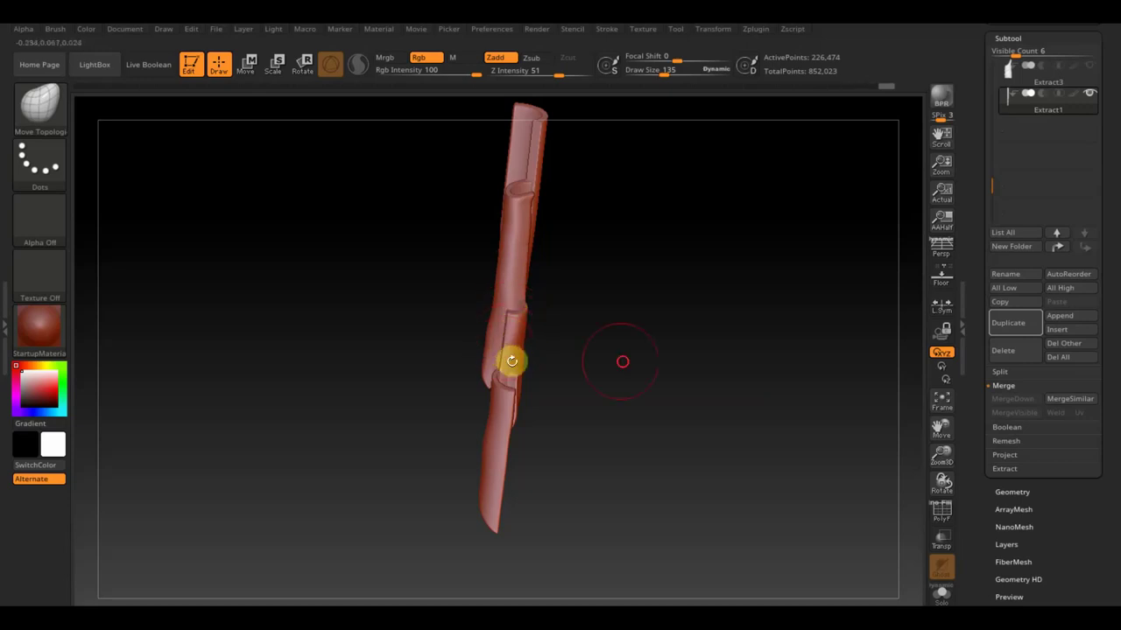
left_click_drag(620, 360, 550, 380)
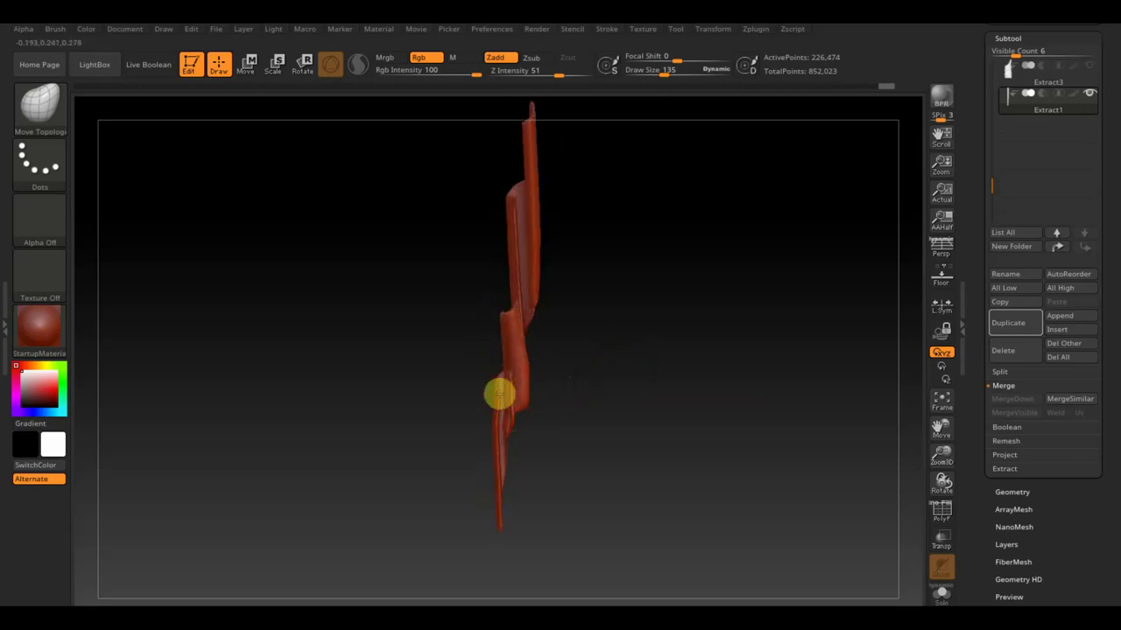
left_click_drag(505, 381, 497, 425)
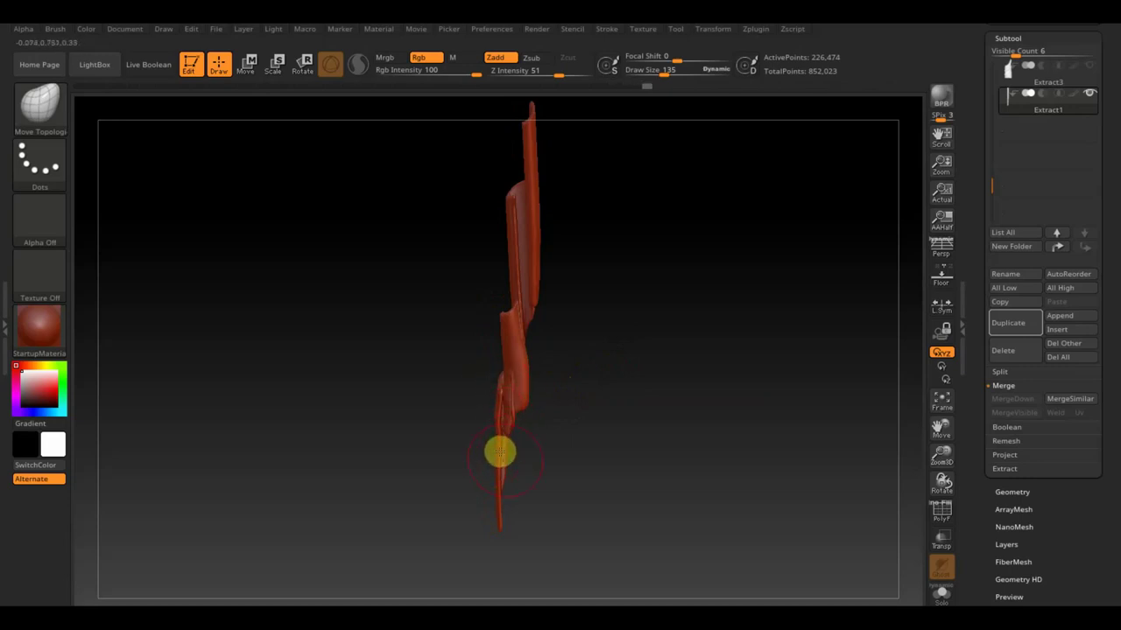
left_click_drag(555, 483, 515, 462)
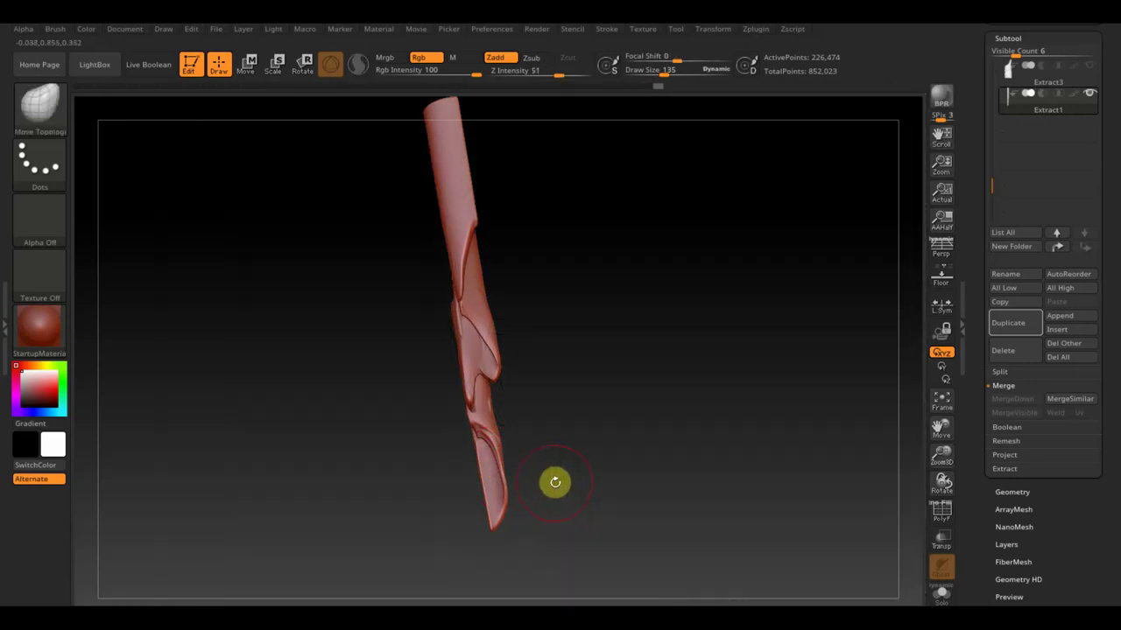
left_click_drag(555, 483, 633, 461, "shift")
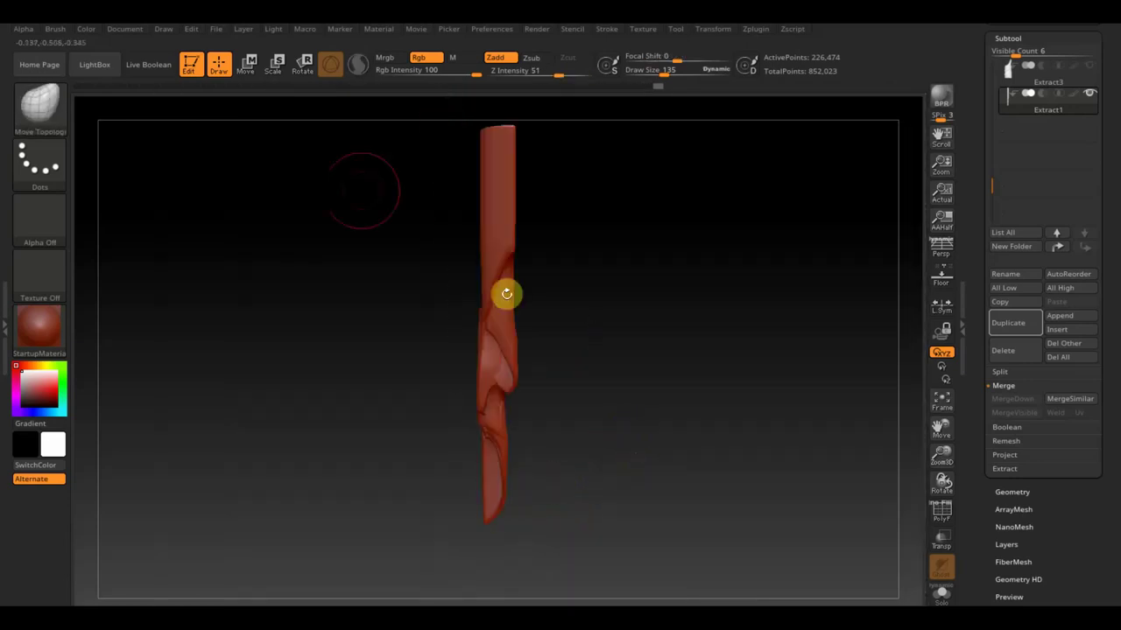
Scale the drapery strip wider along X with the Transpose gizmo
left_click(248, 62)
mouse_move(408, 144)
left_mouse_down()
mouse_move(658, 351)
mouse_move(634, 356)
mouse_move(741, 342)
left_mouse_up()
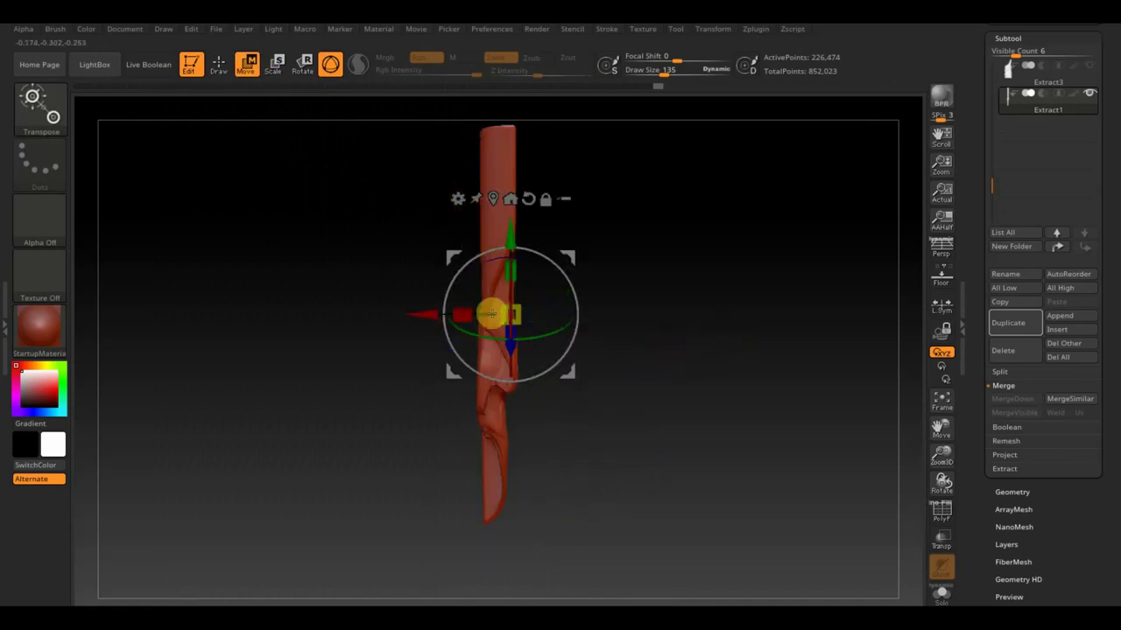
left_click_drag(490, 313, 408, 315)
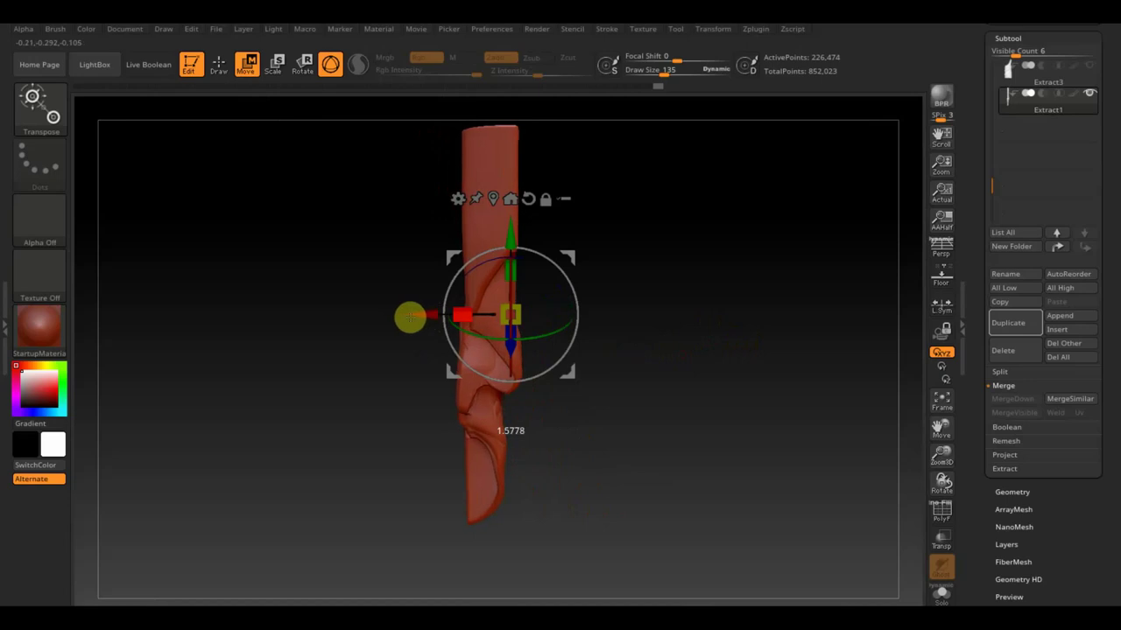
left_click(219, 63)
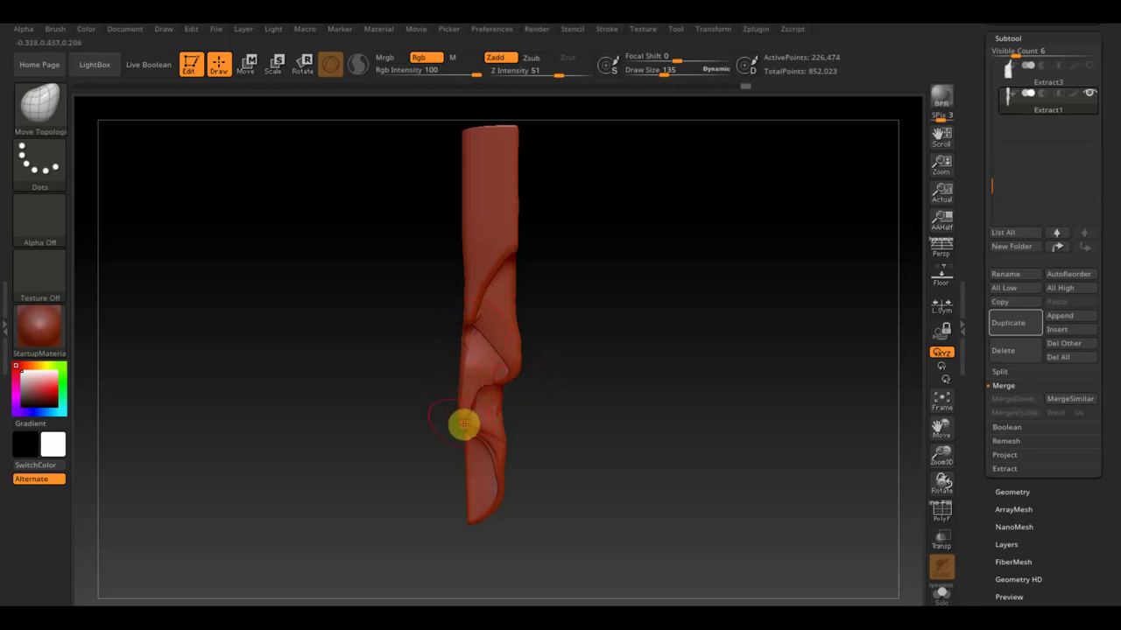
Pull part of the strip into a twisted bulge and enlarge Draw Size to 243
left_click_drag(464, 424, 511, 367)
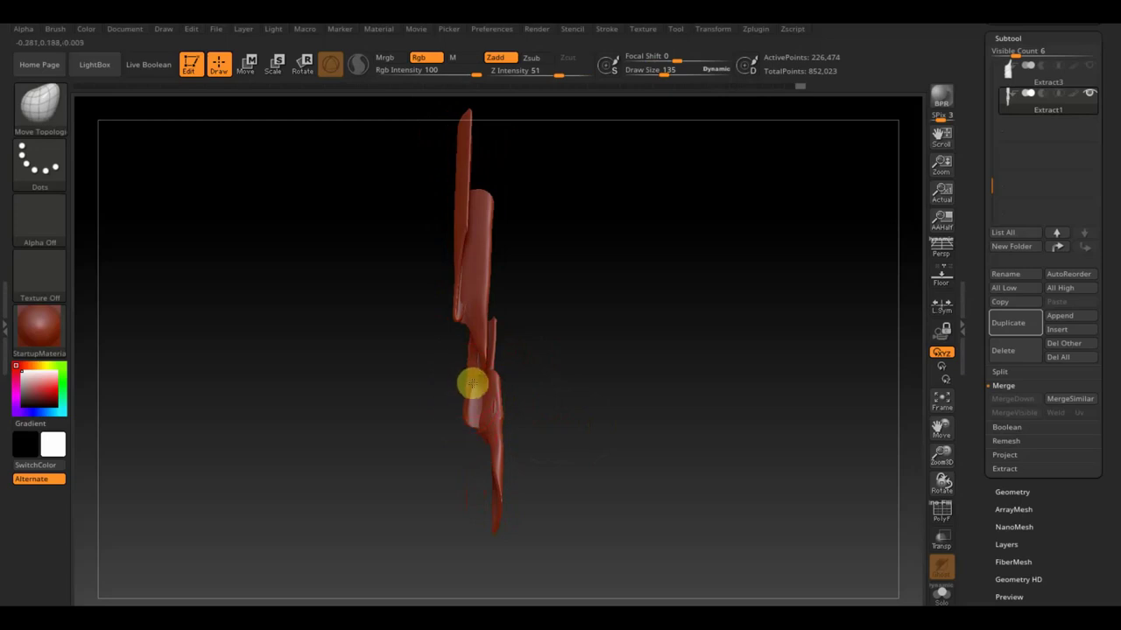
mouse_move(513, 363)
left_mouse_down()
mouse_move(511, 373)
mouse_move(571, 364)
mouse_move(570, 380)
left_mouse_up()
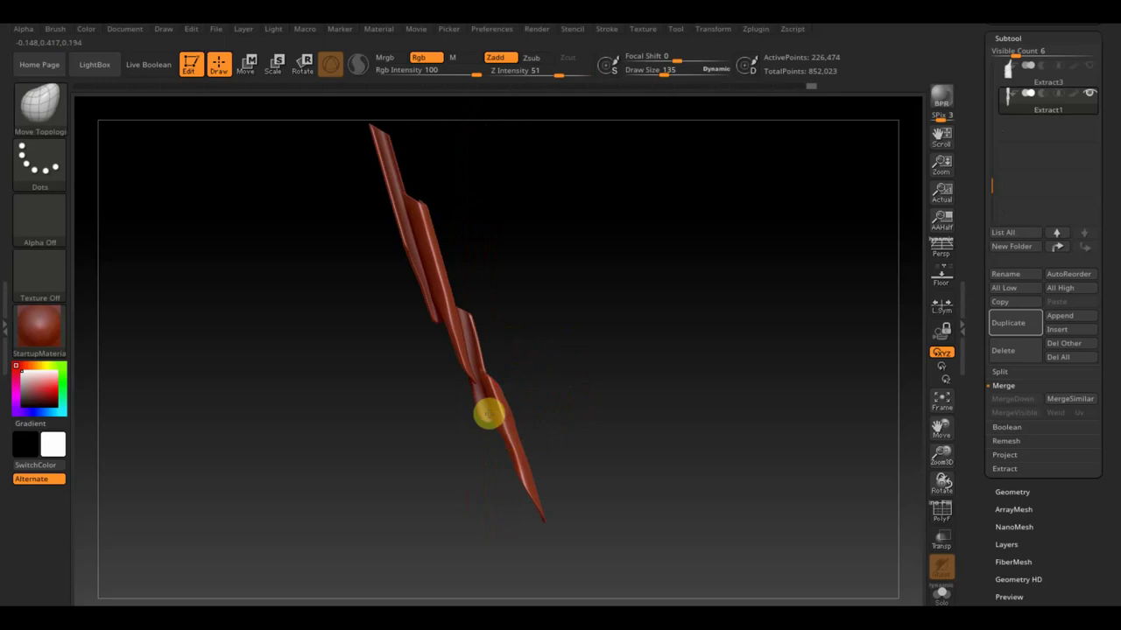
left_click_drag(488, 414, 473, 329)
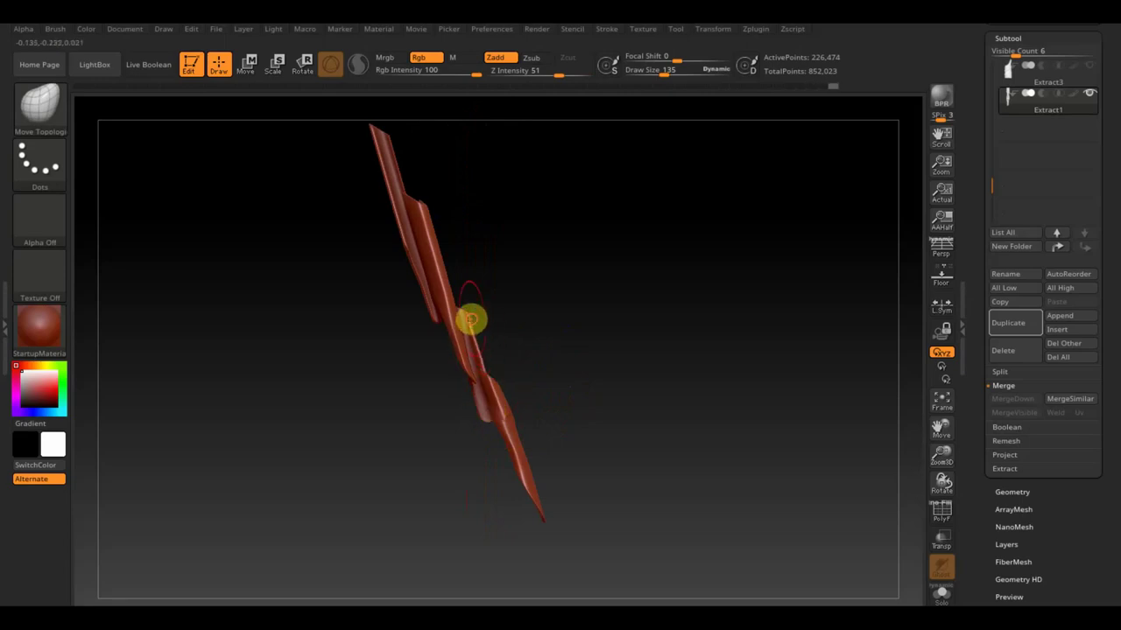
left_click_drag(661, 75, 676, 76)
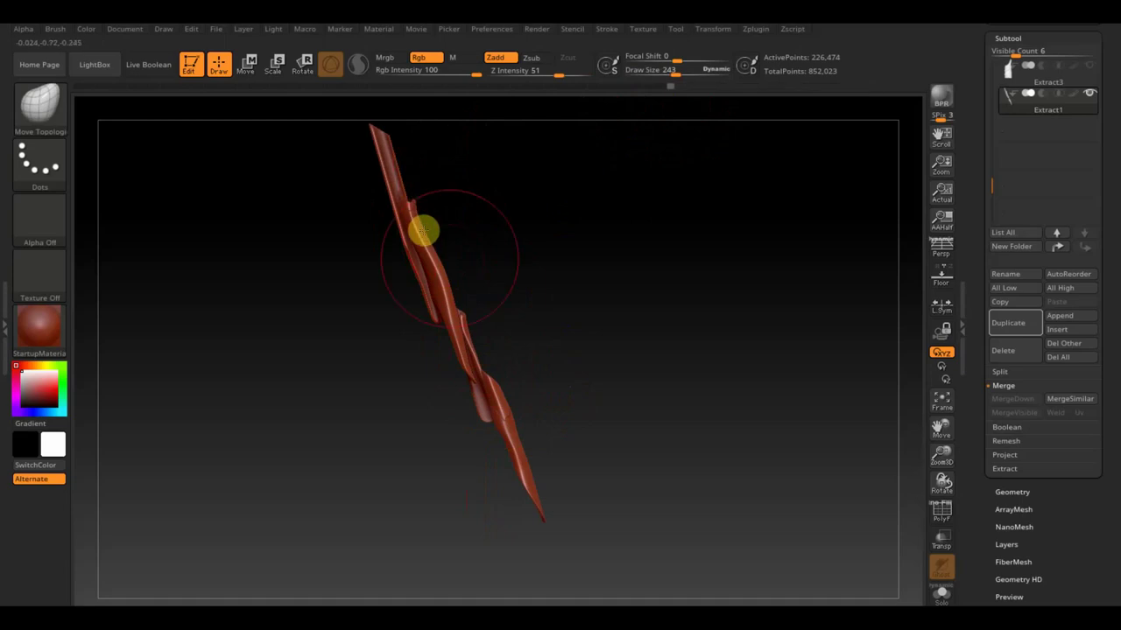
mouse_move(473, 203)
left_mouse_down()
mouse_move(507, 200)
mouse_move(532, 257)
left_mouse_up()
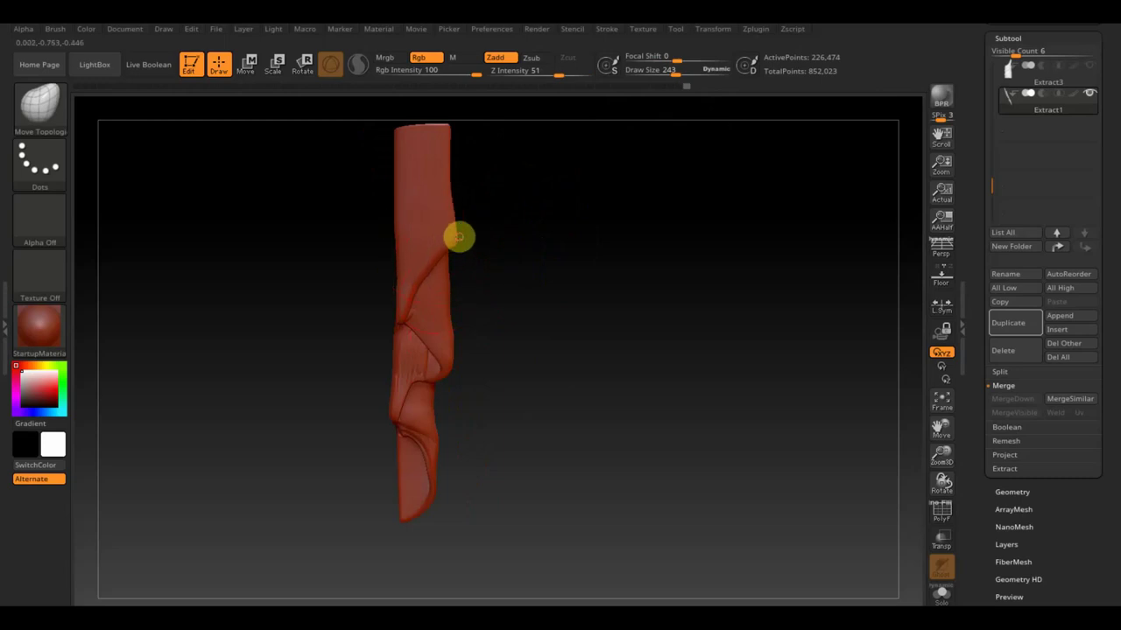
Pull the flat top into a right-leaning rounded cap, reshape the lower part, set Draw Size 104
left_click_drag(454, 207, 444, 192)
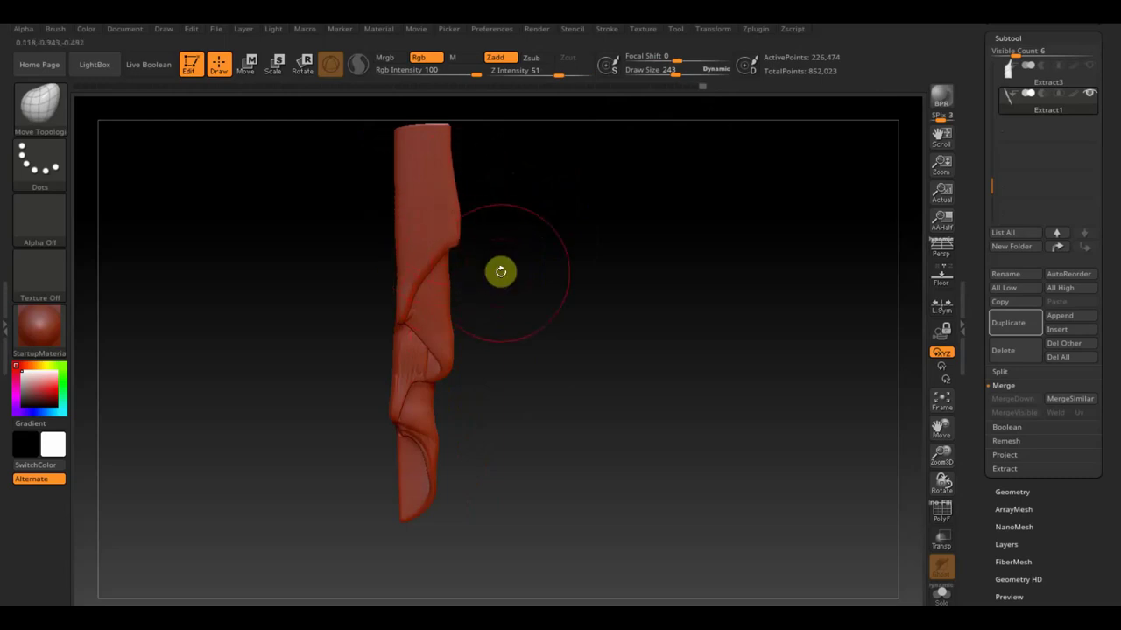
left_click_drag(500, 270, 545, 350, "alt")
left_click_drag(441, 245, 443, 205)
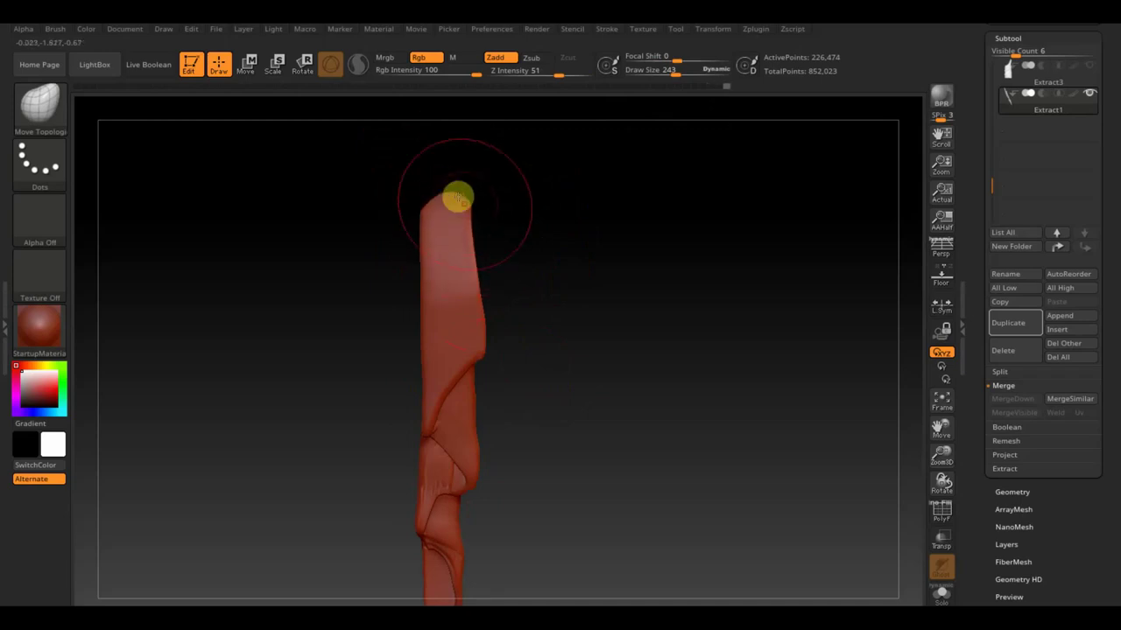
mouse_move(458, 203)
left_mouse_down()
mouse_move(429, 211)
mouse_move(426, 275)
left_mouse_up()
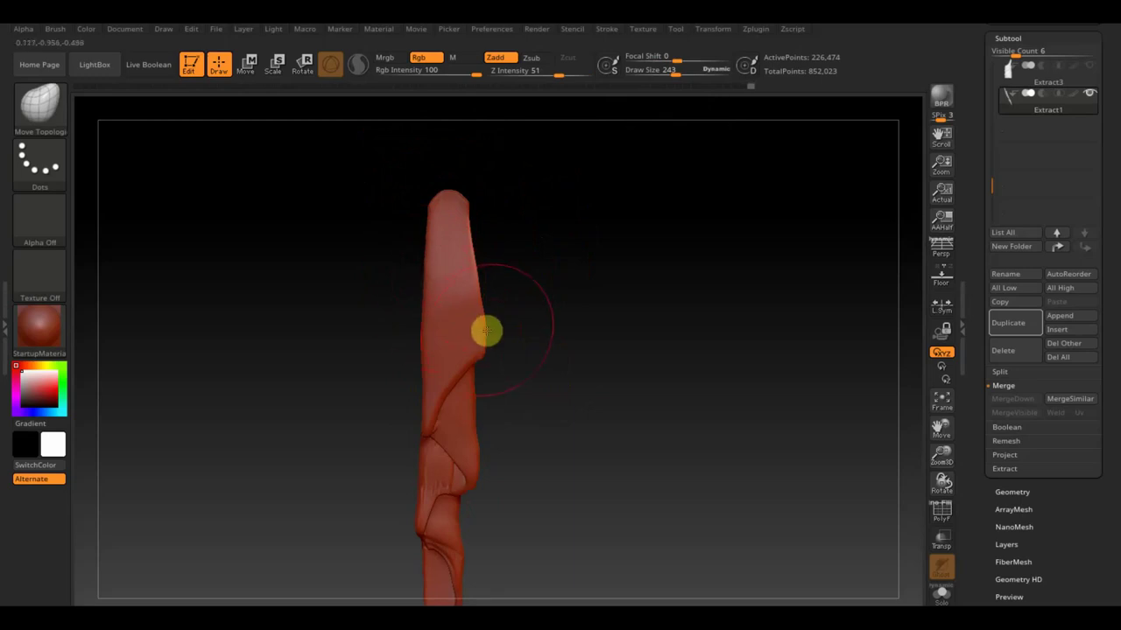
mouse_move(545, 377)
left_mouse_down()
mouse_move(568, 355)
mouse_move(639, 387)
left_mouse_up()
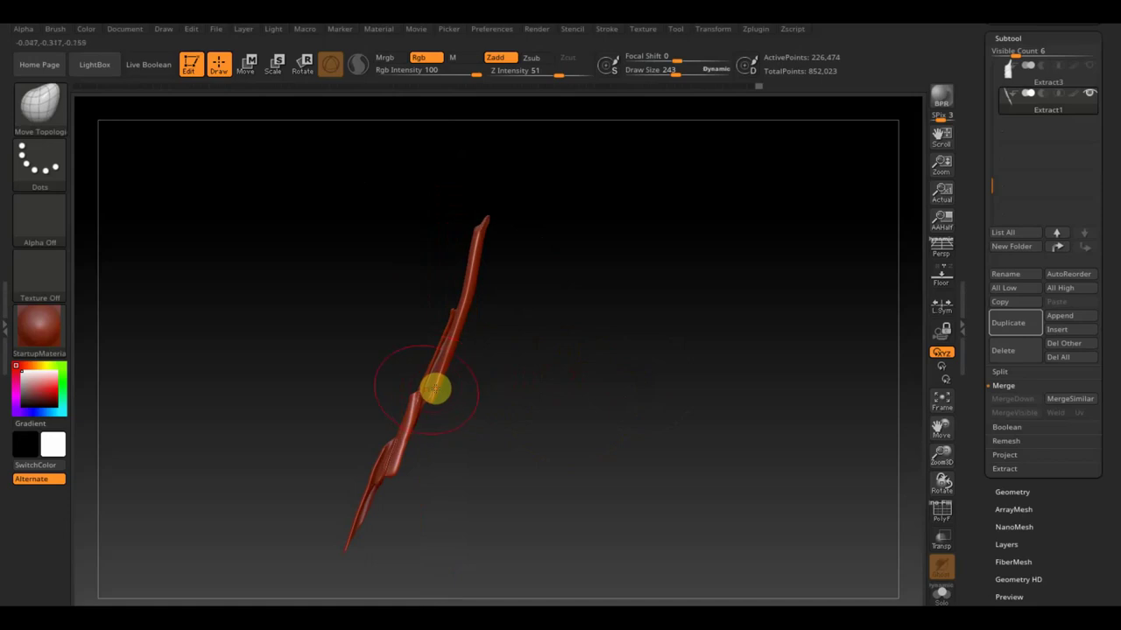
mouse_move(435, 389)
left_mouse_down()
mouse_move(405, 426)
mouse_move(399, 467)
mouse_move(438, 441)
mouse_move(408, 292)
mouse_move(429, 465)
mouse_move(555, 483)
mouse_move(488, 415)
mouse_move(536, 394)
mouse_move(568, 440)
mouse_move(578, 425)
mouse_move(610, 167)
left_mouse_up()
left_click_drag(675, 69, 666, 70)
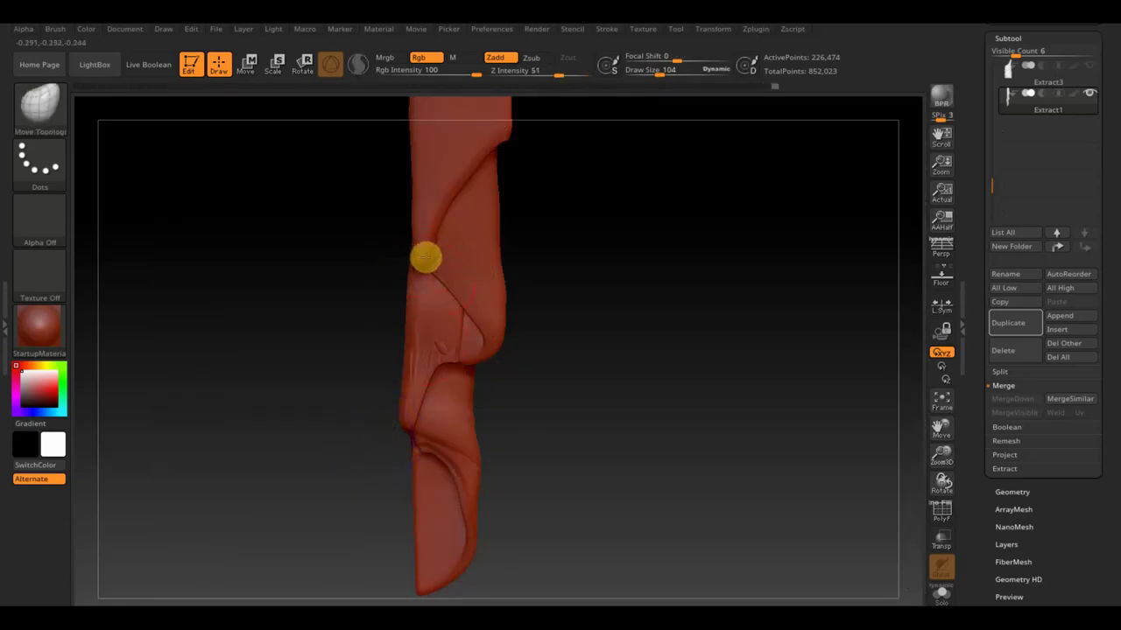
Smooth the left fold, carve a groove up it, and notch and reshape its edges
left_click_drag(432, 250, 415, 232, "shift")
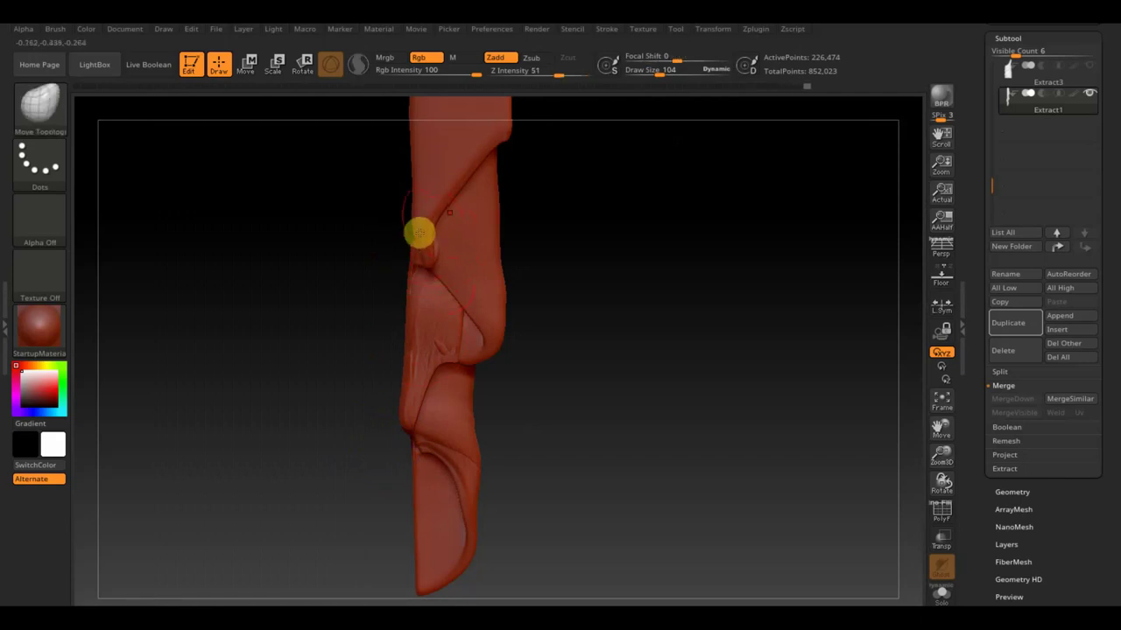
mouse_move(420, 232)
left_mouse_down()
mouse_move(443, 202)
mouse_move(437, 185)
mouse_move(458, 178)
mouse_move(453, 155)
left_mouse_up()
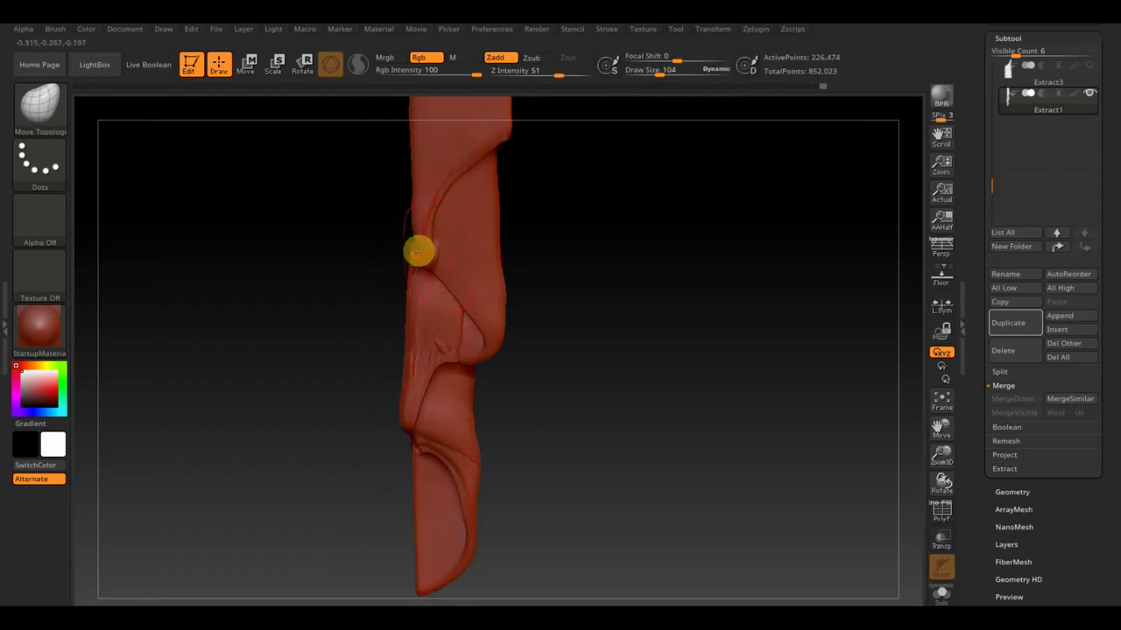
left_click_drag(420, 254, 412, 295)
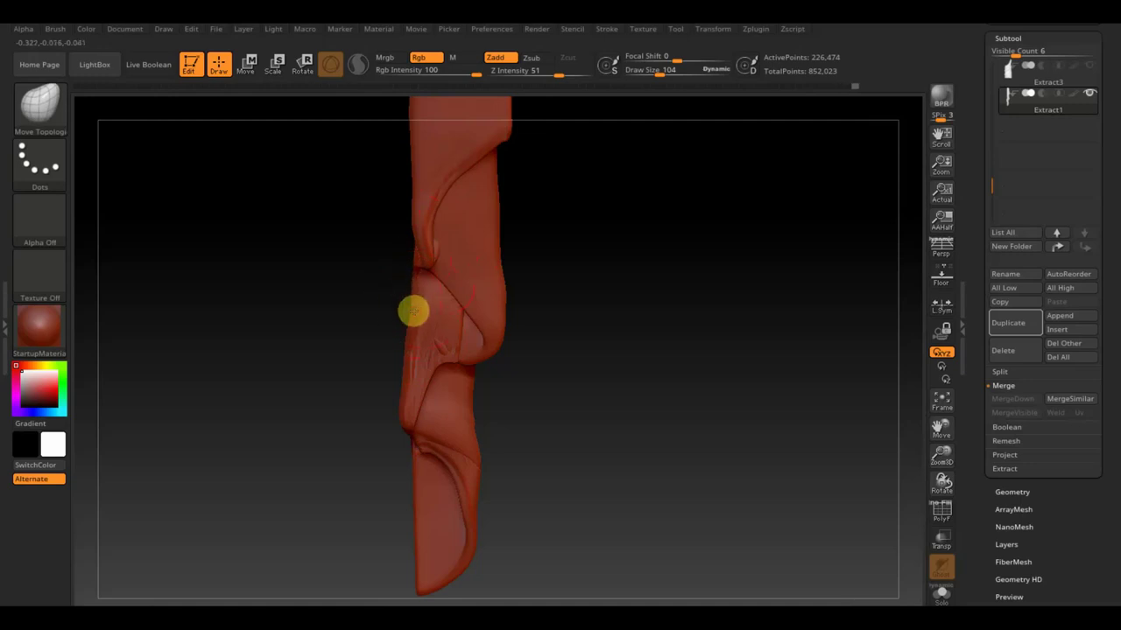
left_click_drag(413, 310, 412, 285)
mouse_move(466, 359)
left_mouse_down()
mouse_move(403, 406)
mouse_move(415, 435)
mouse_move(417, 403)
mouse_move(407, 413)
mouse_move(433, 445)
mouse_move(438, 374)
left_mouse_up()
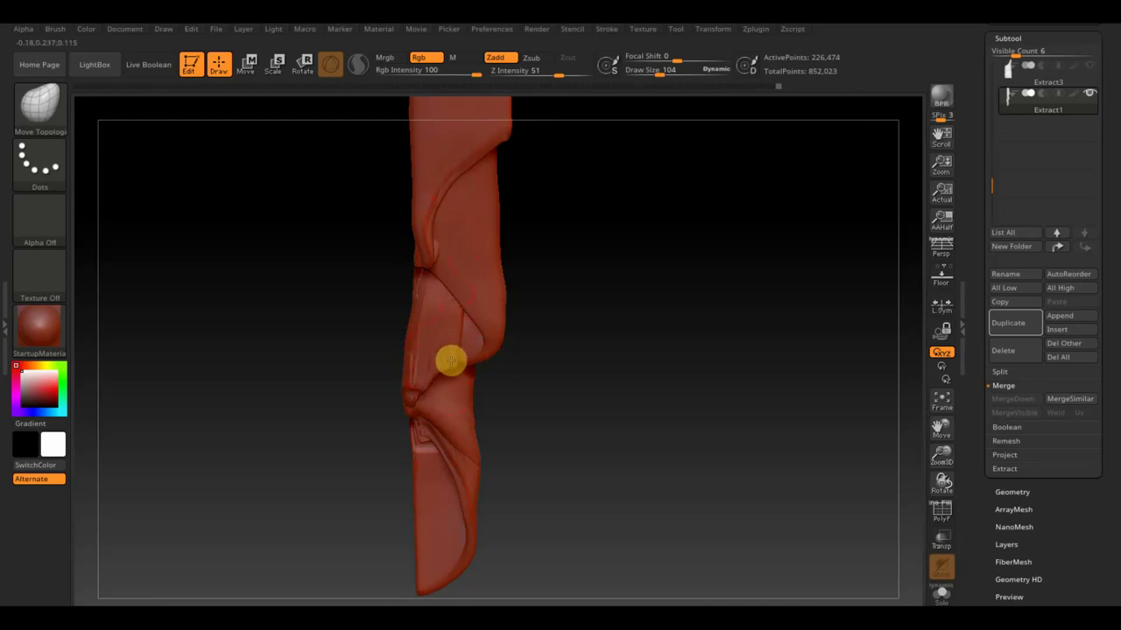
Smooth the middle and lower folds, pull a crease downward, and enlarge Draw Size to 169
left_click_drag(456, 356, 426, 384)
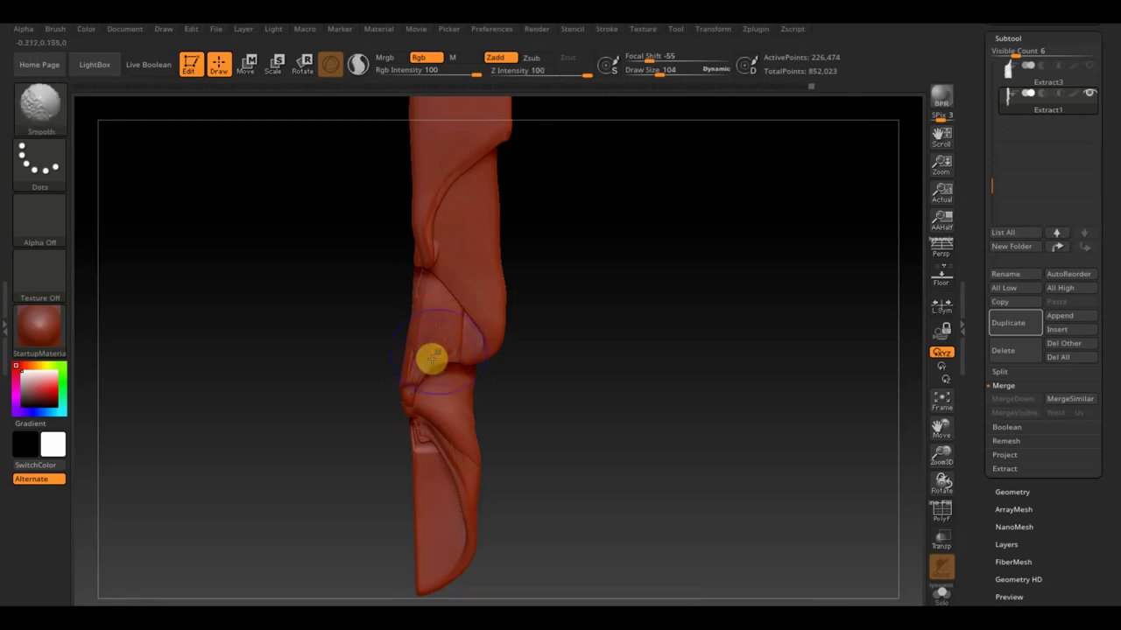
mouse_move(430, 358)
left_mouse_down("shift")
mouse_move(402, 356)
mouse_move(412, 400)
left_mouse_up("shift")
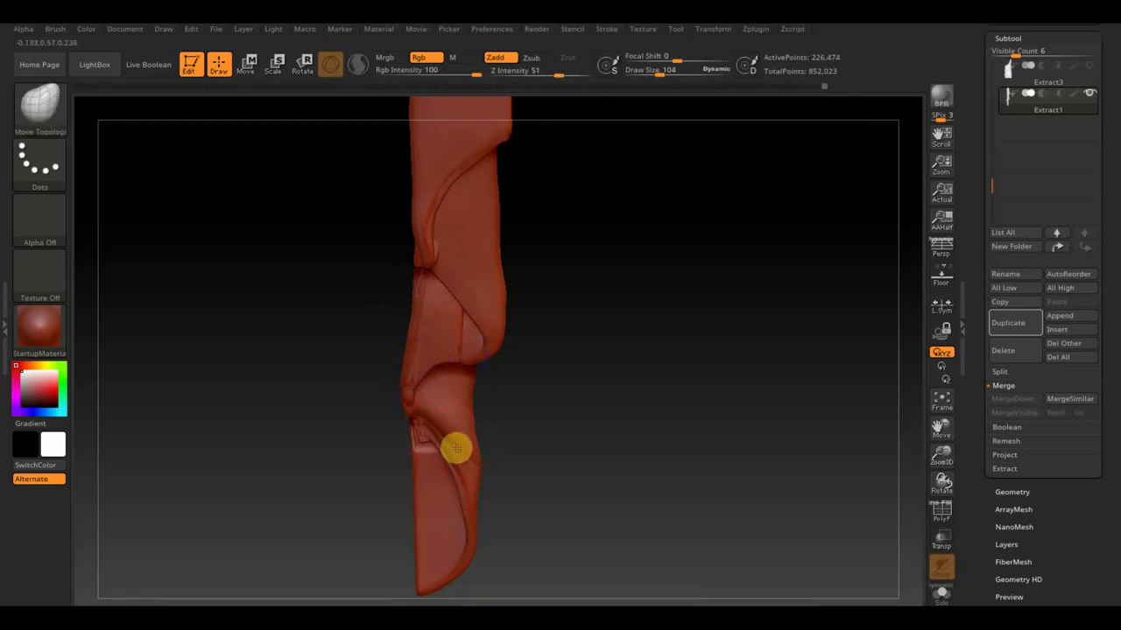
left_click_drag(455, 449, 458, 475)
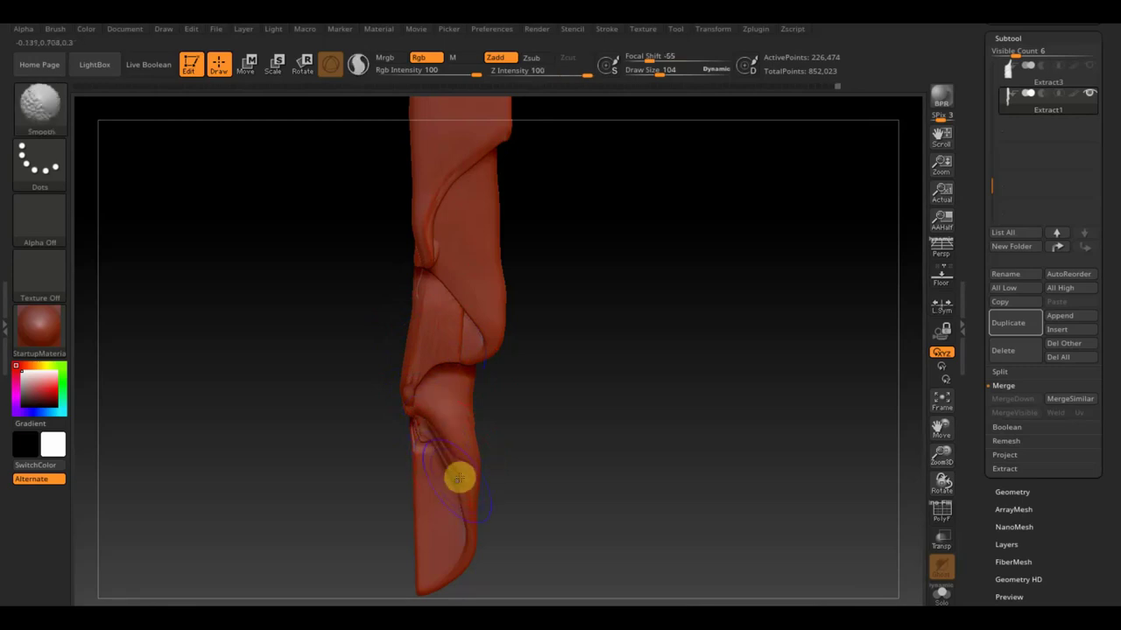
left_click_drag(563, 505, 543, 438)
left_click_drag(460, 414, 428, 417)
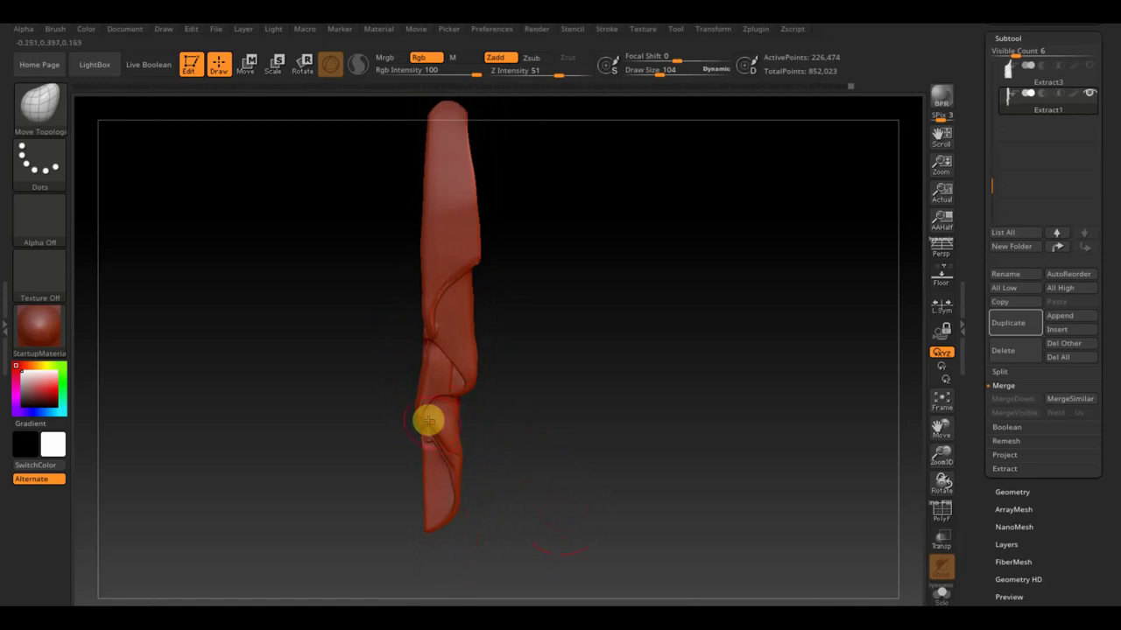
left_click_drag(659, 70, 667, 70)
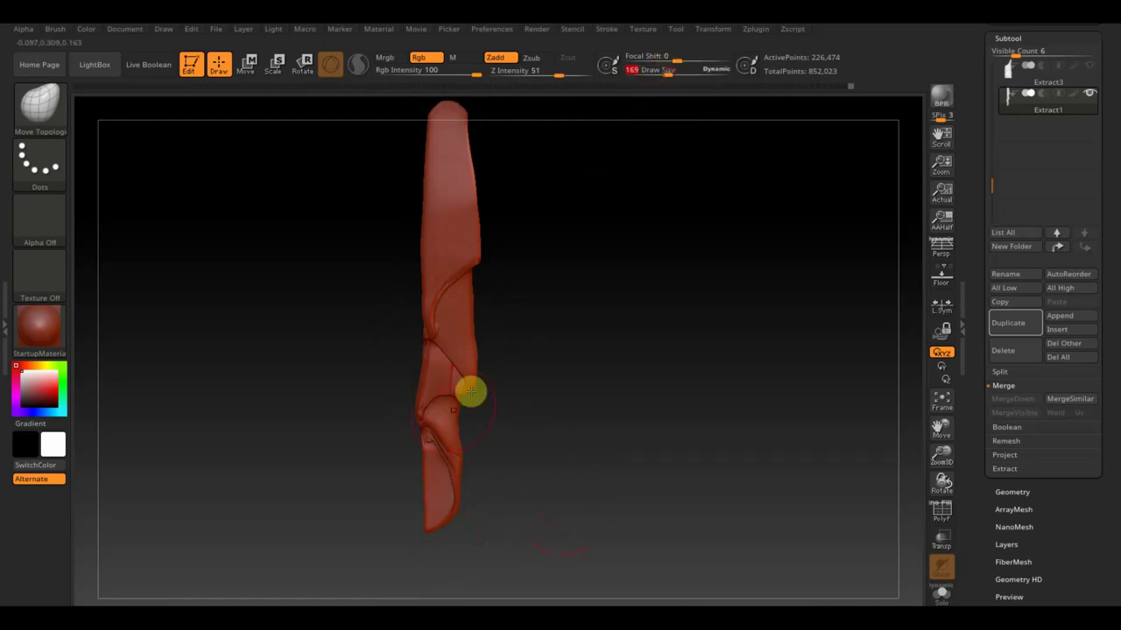
mouse_move(427, 413)
left_mouse_down()
mouse_move(426, 386)
mouse_move(476, 379)
mouse_move(480, 328)
mouse_move(450, 432)
mouse_move(463, 482)
mouse_move(453, 518)
mouse_move(460, 506)
left_mouse_up()
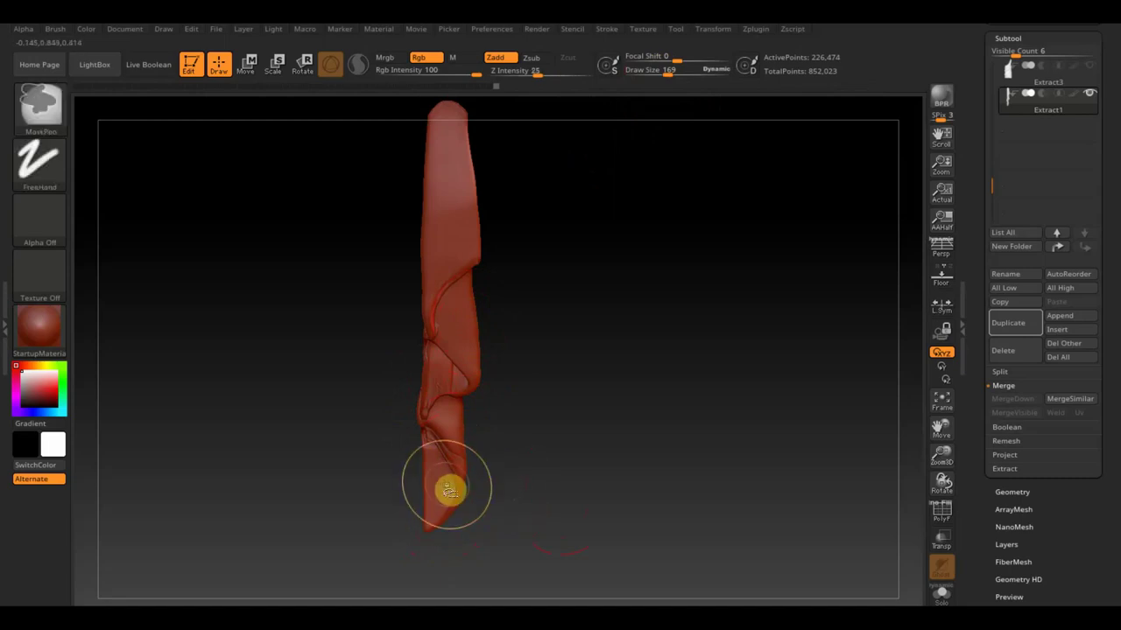
Isolate the drape's lower tip piece, then unhide the full Extract1 strip
left_click(447, 485, "ctrl+shift")
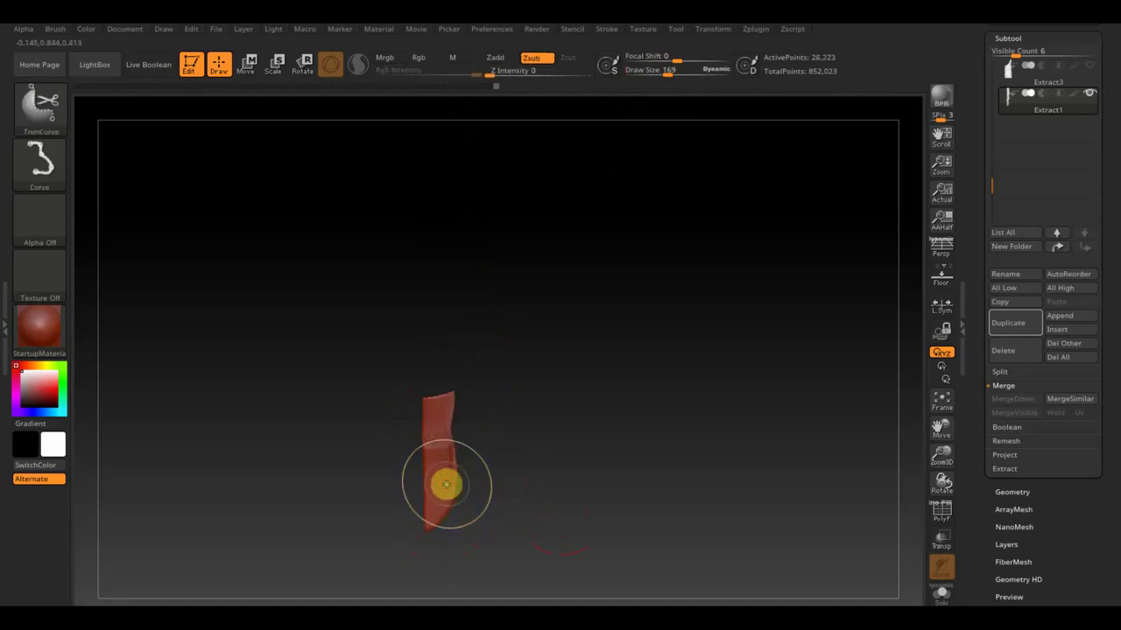
left_click(496, 470, "ctrl+shift")
left_click(462, 452, "ctrl+shift")
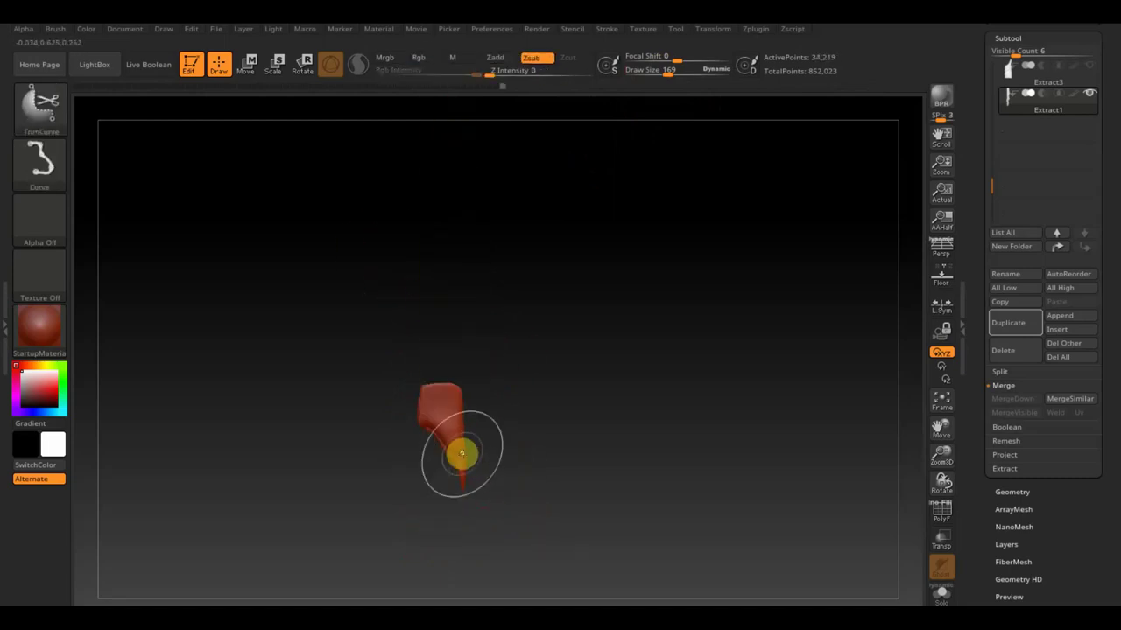
left_click(515, 459, "ctrl+shift")
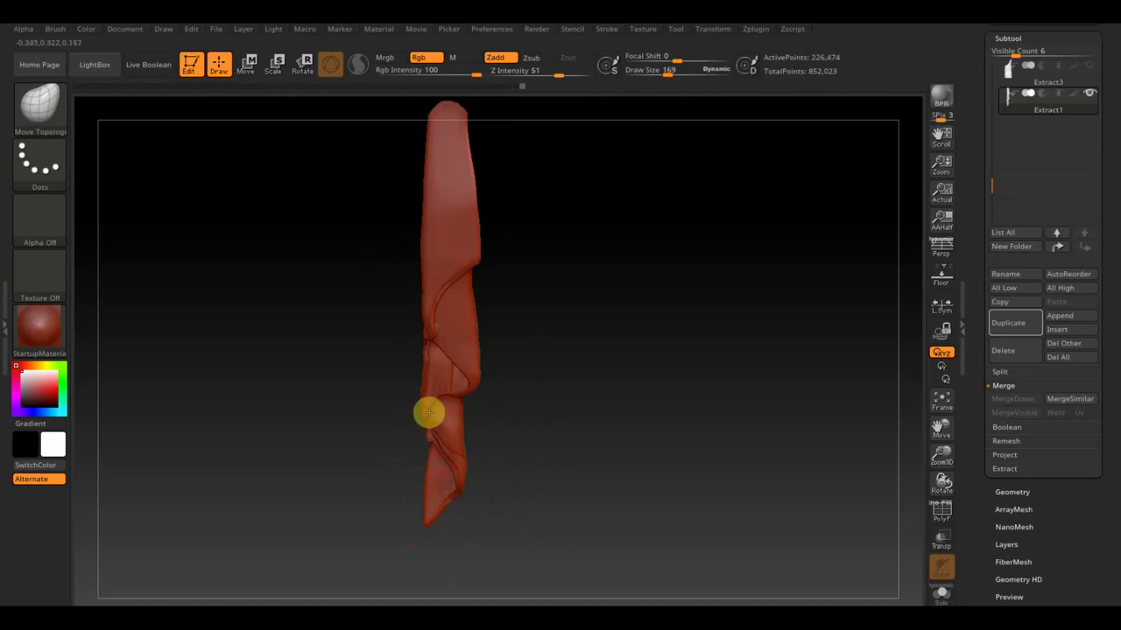
Pull the cloth along the lower fold and smooth the surface near the lower tip
mouse_move(436, 413)
left_mouse_down()
mouse_move(469, 402)
mouse_move(441, 400)
mouse_move(462, 526)
mouse_move(426, 388)
mouse_move(566, 368)
mouse_move(548, 403)
left_mouse_up()
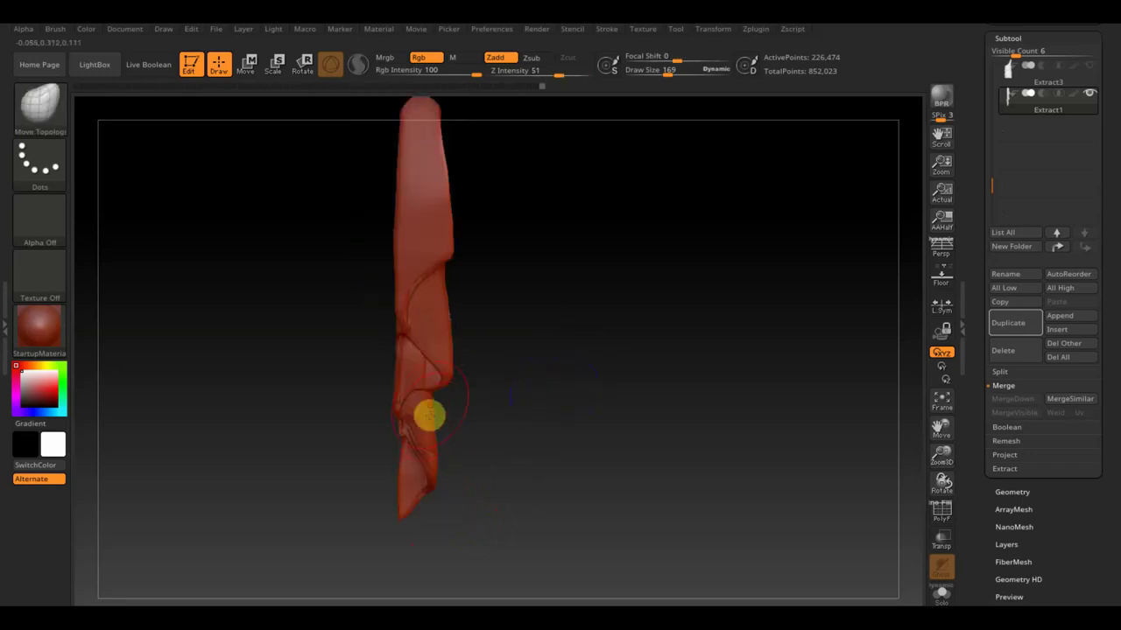
mouse_move(429, 416)
left_mouse_down()
mouse_move(435, 399)
mouse_move(438, 452)
left_mouse_up()
key("shift")
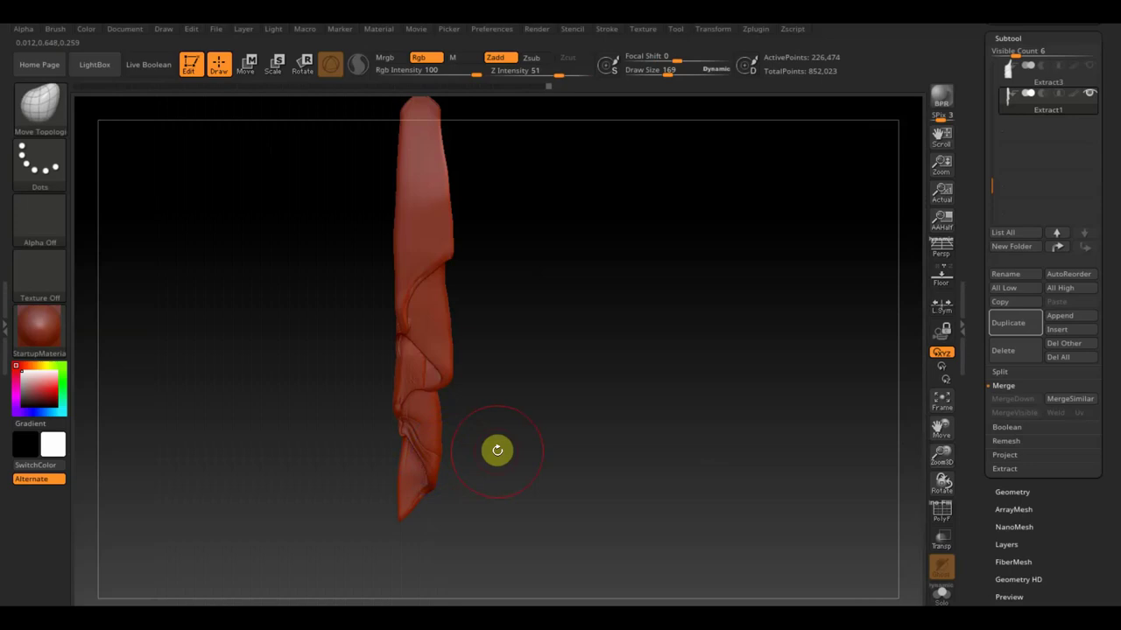
left_click_drag(495, 450, 464, 306)
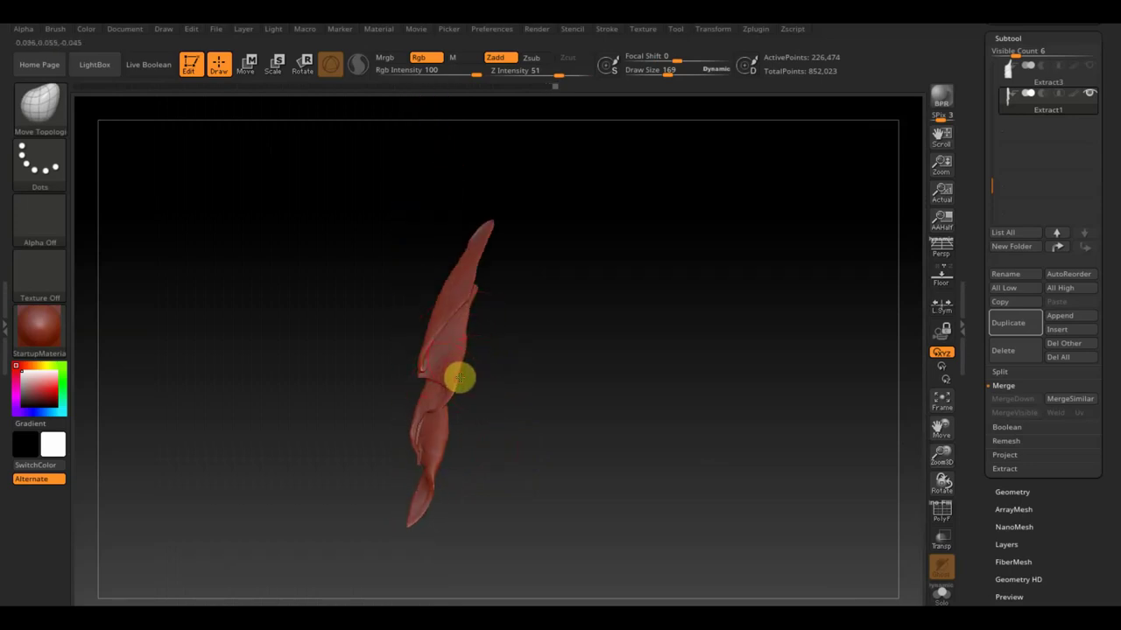
Inspect the folds from several angles, undoing an unwanted change to the top end
mouse_move(470, 382)
left_mouse_down()
mouse_move(478, 400)
mouse_move(475, 387)
left_mouse_up()
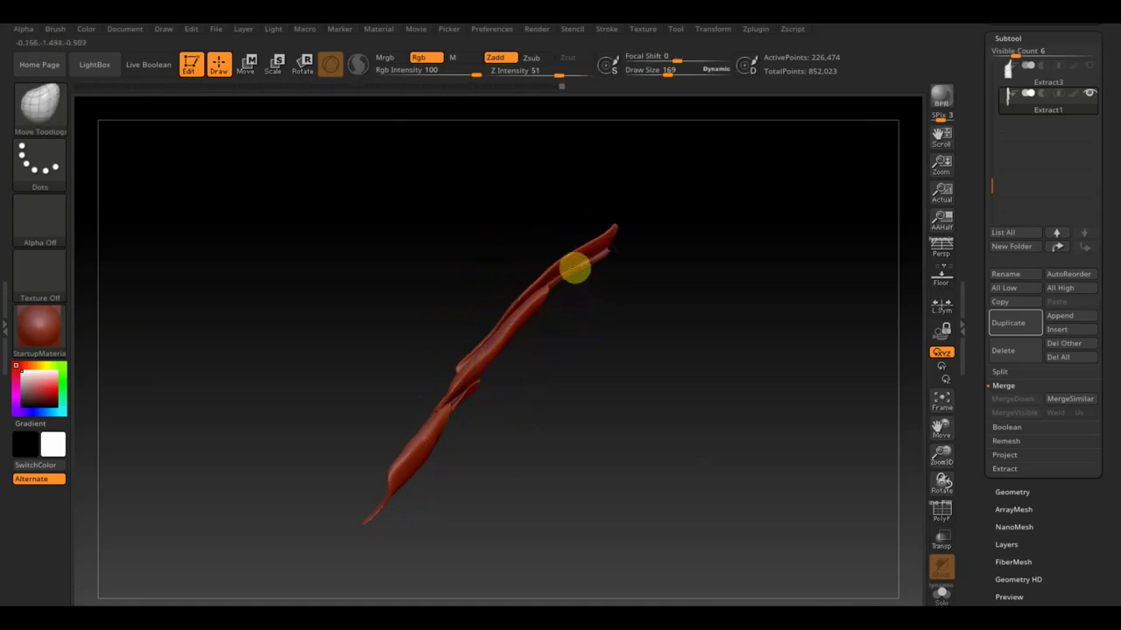
mouse_move(595, 342)
left_mouse_down()
mouse_move(603, 368)
mouse_move(455, 432)
left_mouse_up()
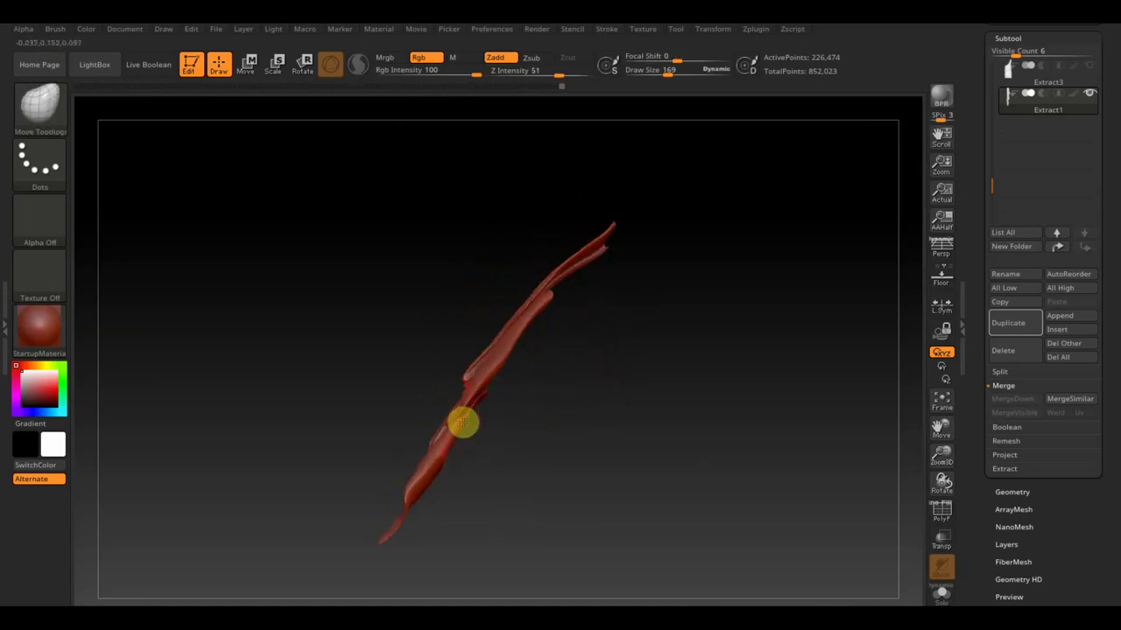
mouse_move(483, 374)
left_mouse_down()
mouse_move(550, 460)
mouse_move(548, 483)
mouse_move(499, 468)
left_mouse_up()
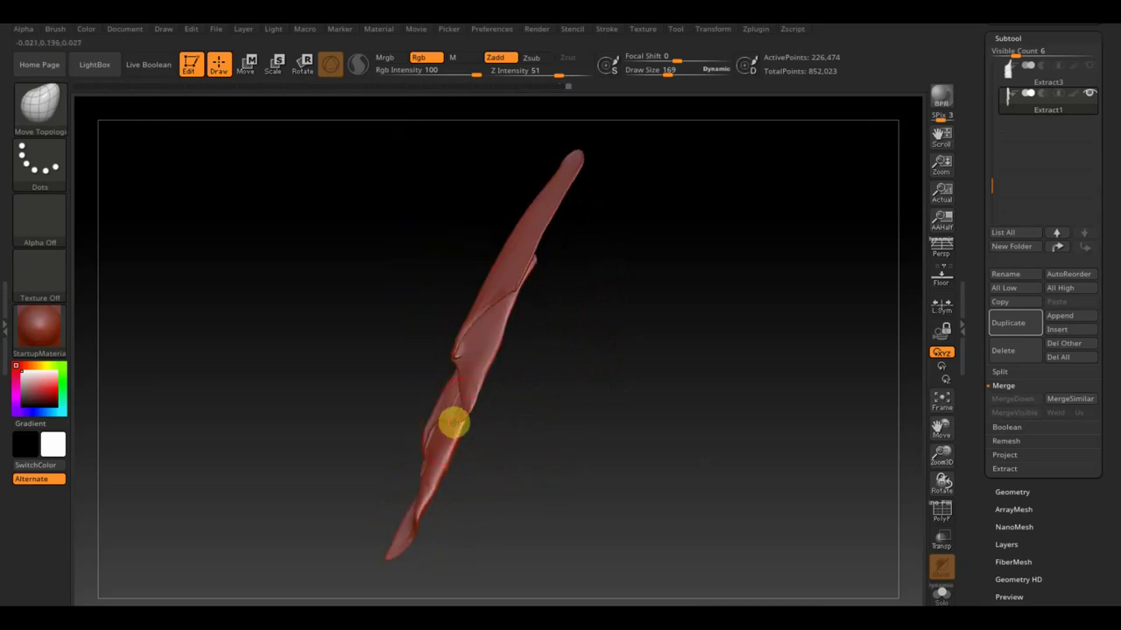
mouse_move(464, 423)
left_mouse_down("shift")
mouse_move(538, 440)
mouse_move(563, 430)
mouse_move(533, 450)
mouse_move(548, 467)
mouse_move(537, 464)
left_mouse_up("shift")
mouse_move(466, 454)
left_mouse_down()
mouse_move(510, 408)
mouse_move(498, 280)
mouse_move(478, 334)
left_mouse_up()
key("ctrl+z")
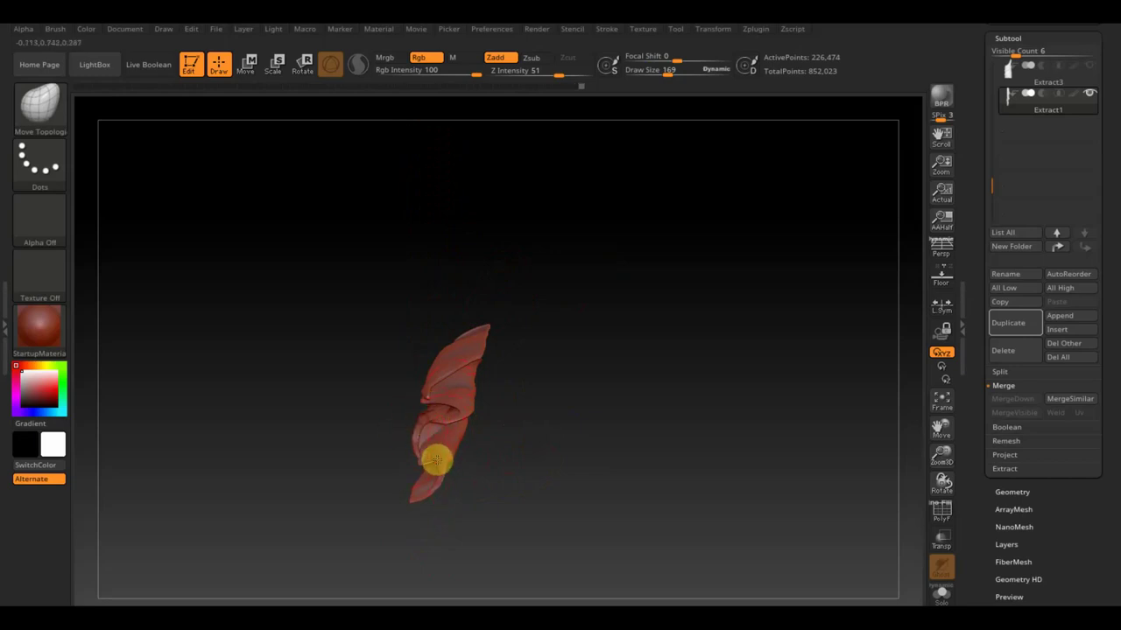
mouse_move(423, 446)
left_mouse_down()
mouse_move(496, 453)
mouse_move(522, 542)
mouse_move(560, 422)
mouse_move(598, 421)
mouse_move(537, 383)
mouse_move(643, 363)
left_mouse_up()
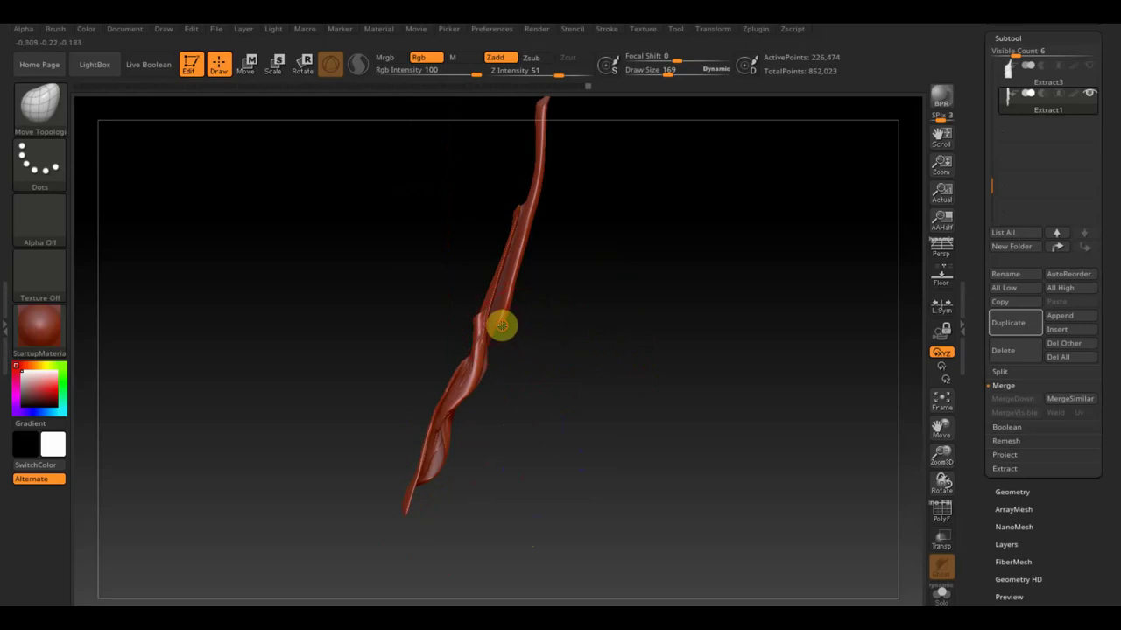
mouse_move(534, 298)
left_mouse_down()
mouse_move(638, 338)
mouse_move(565, 292)
mouse_move(693, 432)
left_mouse_up()
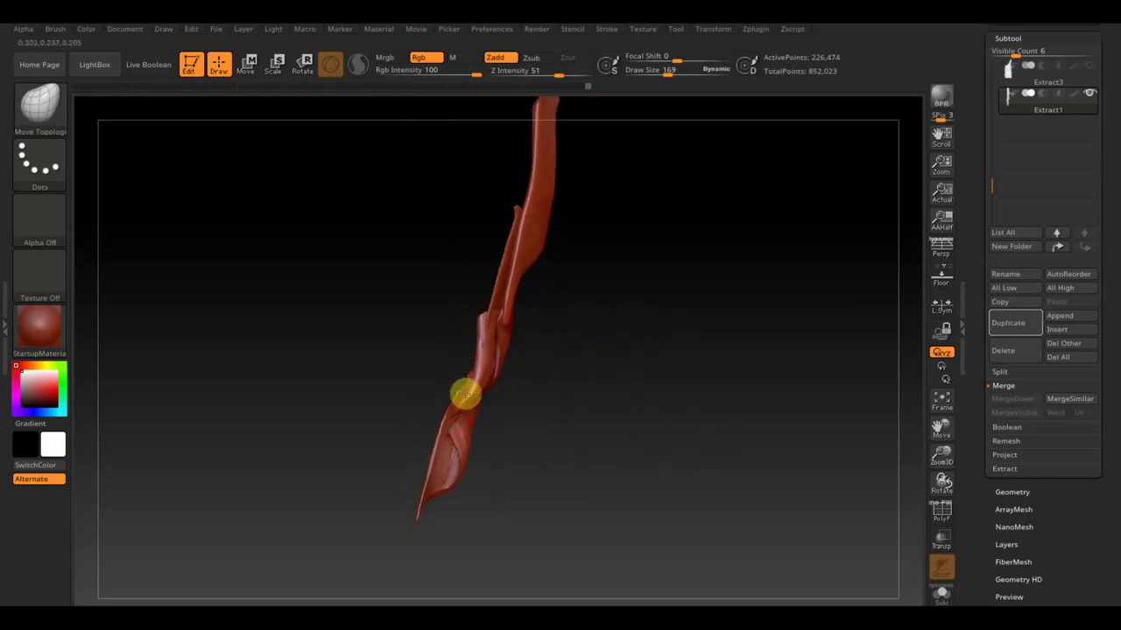
mouse_move(468, 394)
left_mouse_down()
mouse_move(560, 443)
mouse_move(595, 443)
left_mouse_up()
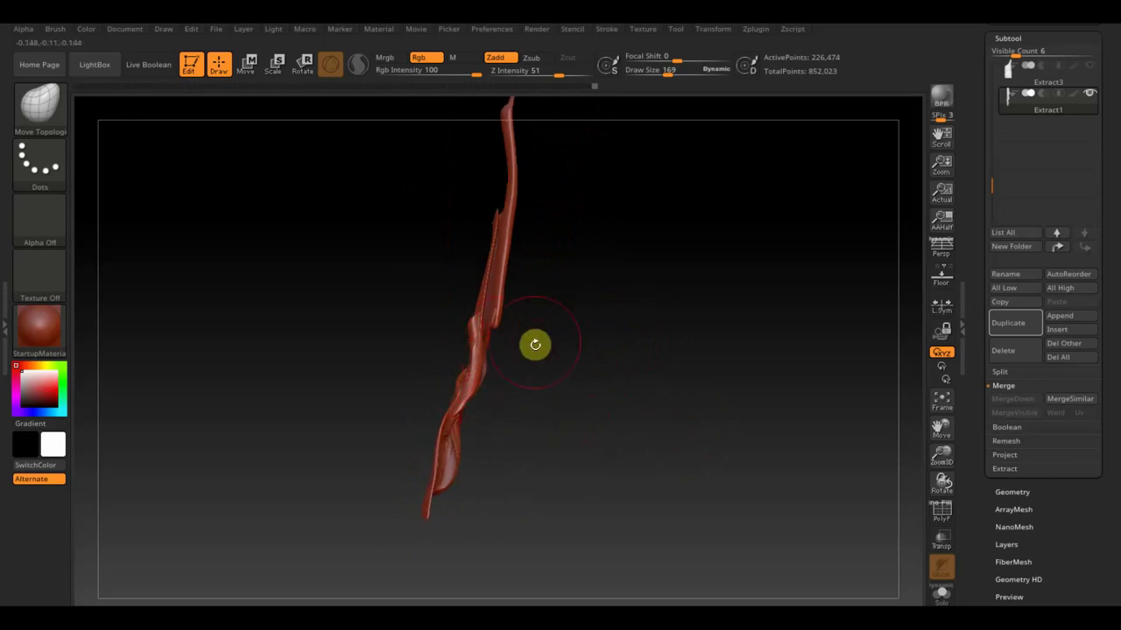
mouse_move(633, 445)
left_mouse_down()
mouse_move(595, 425)
mouse_move(650, 433)
left_mouse_up()
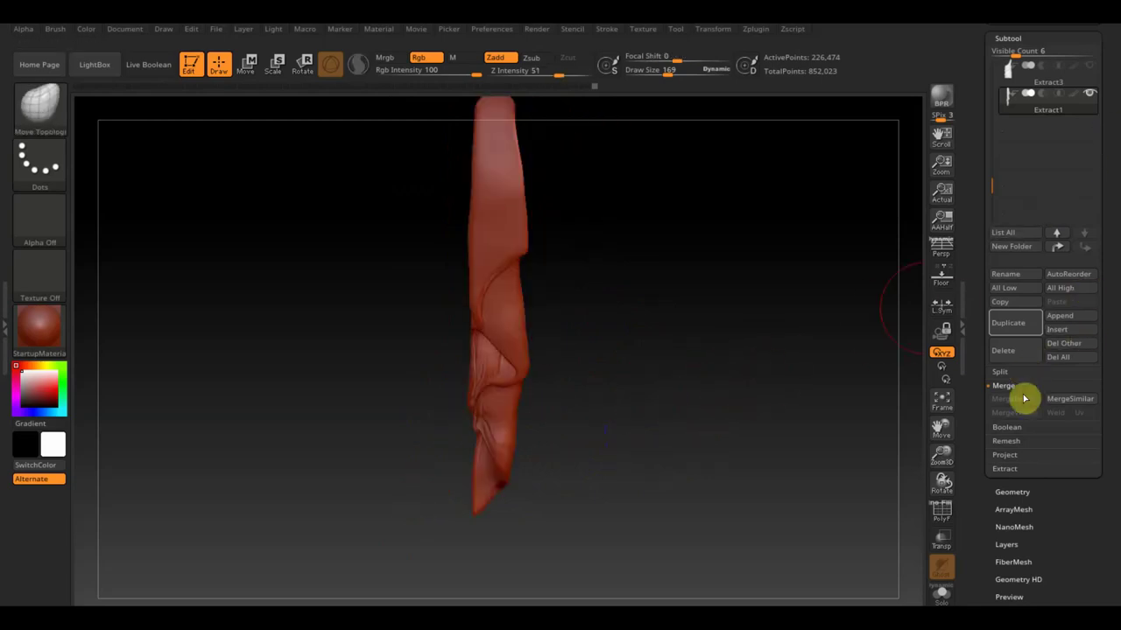
DynaMesh the drape at resolution 584 (335,553 points) and smooth along the fold
left_click(1024, 491)
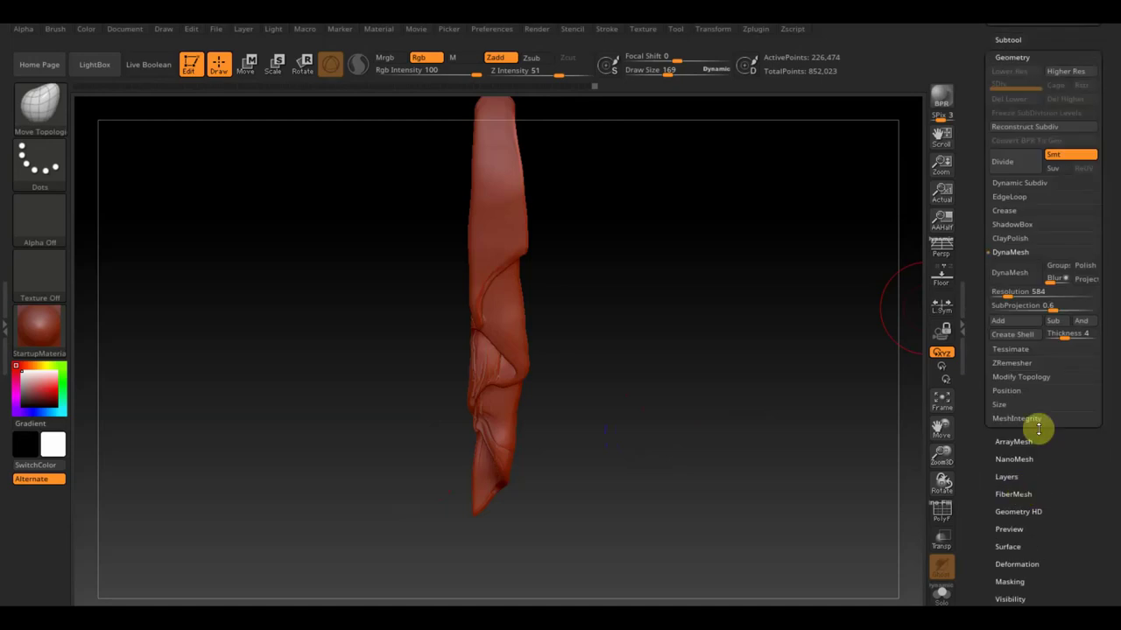
left_click(1011, 282)
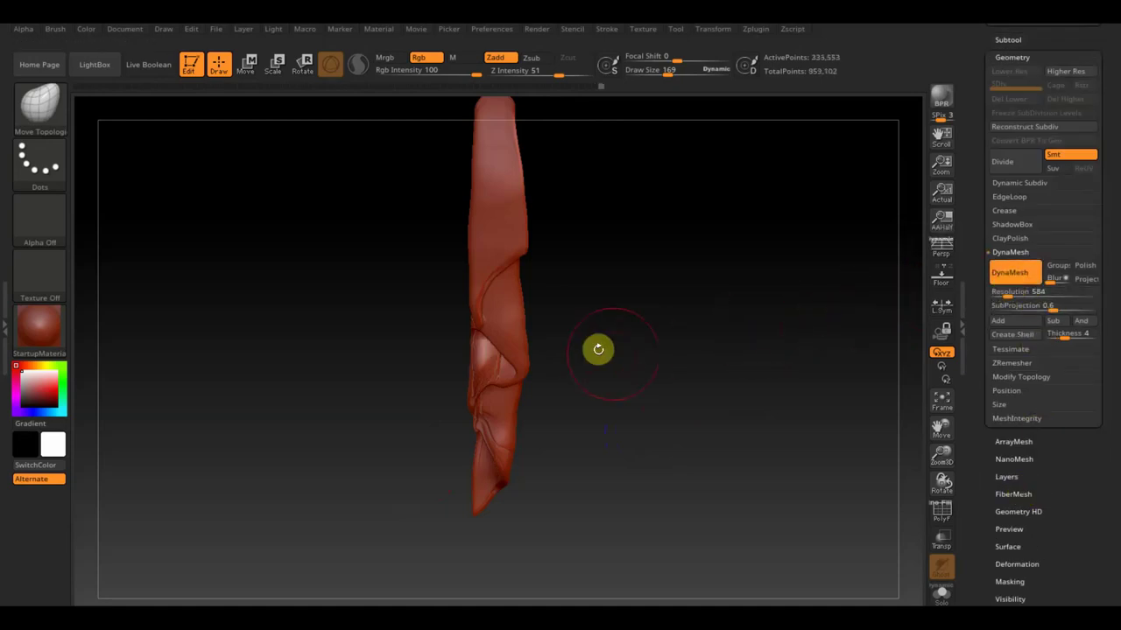
key("shift")
mouse_move(521, 366)
left_mouse_down("shift")
mouse_move(524, 421)
mouse_move(605, 405)
left_mouse_up("shift")
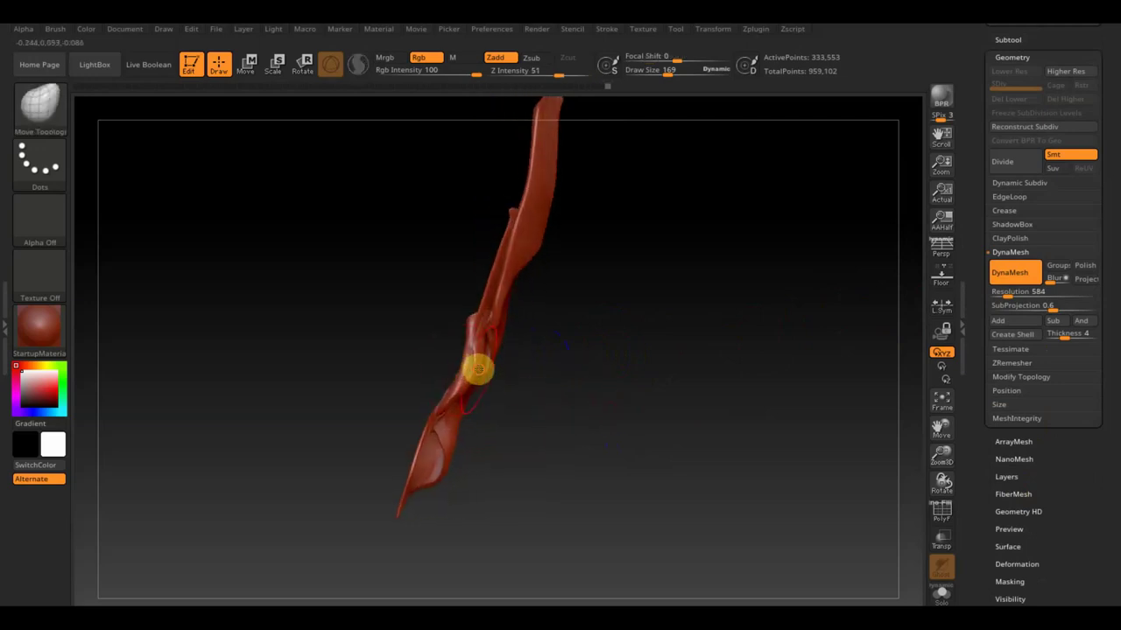
Smooth the middle folds, reshape the lower folds, and select the ClayBuildup brush
left_click_drag(473, 371, 538, 333)
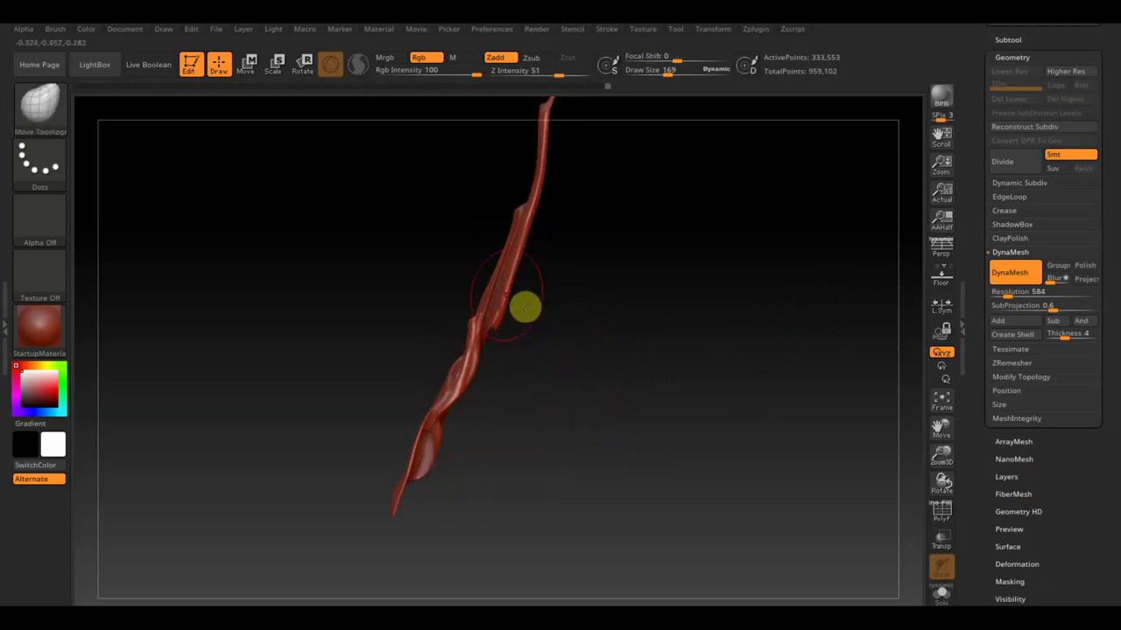
left_click_drag(633, 351, 511, 351)
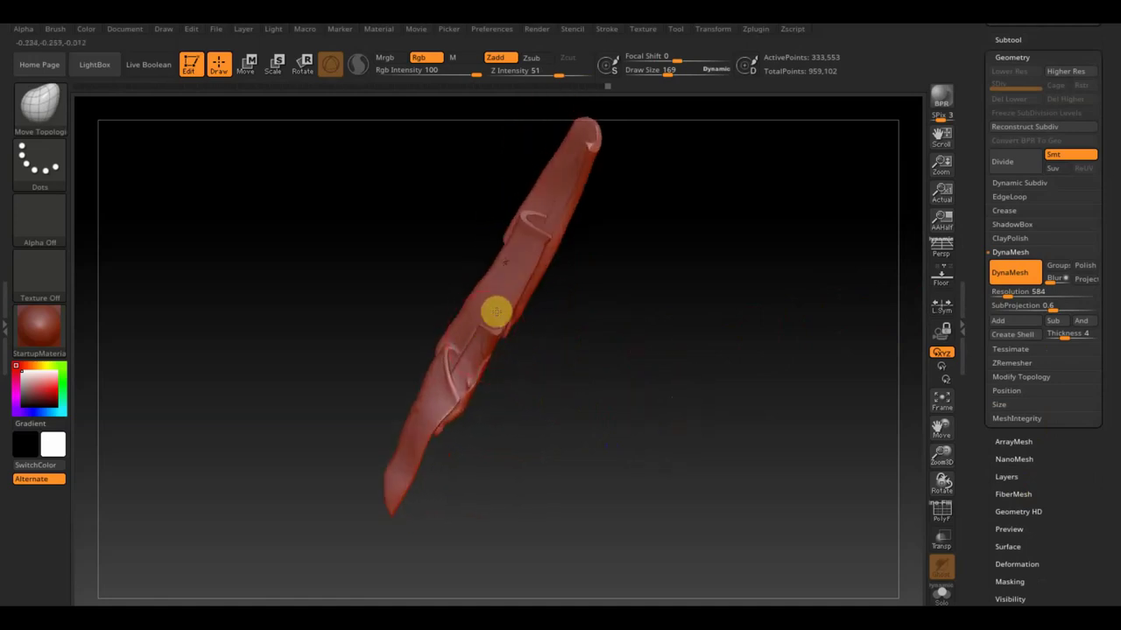
mouse_move(496, 308)
left_mouse_down()
mouse_move(528, 313)
mouse_move(447, 268)
left_mouse_up()
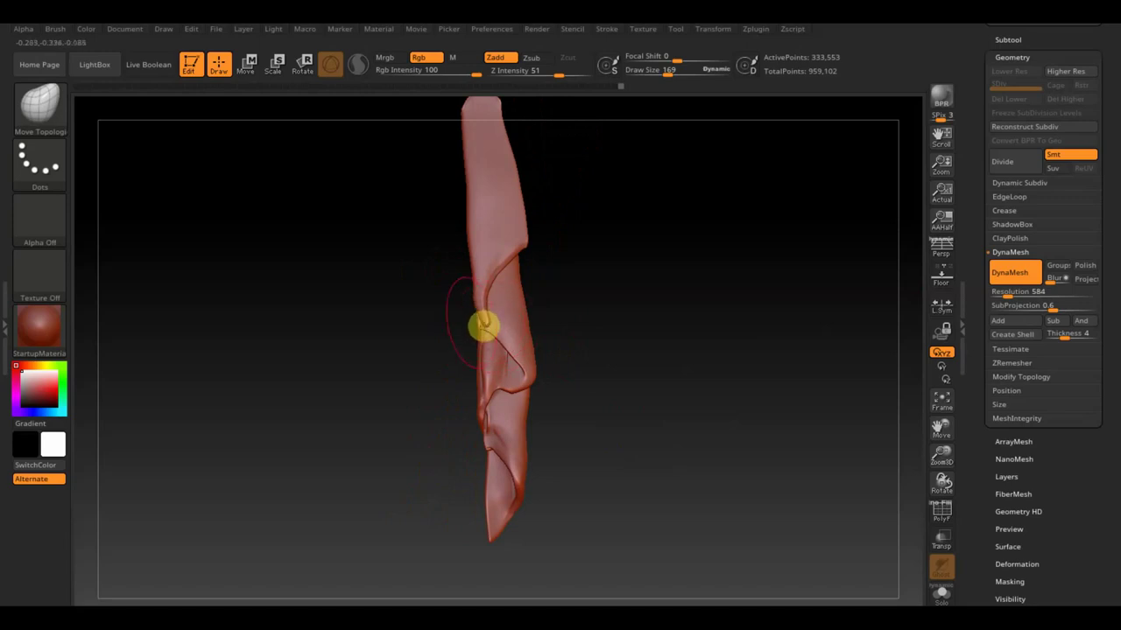
left_click_drag(481, 326, 478, 327, "shift")
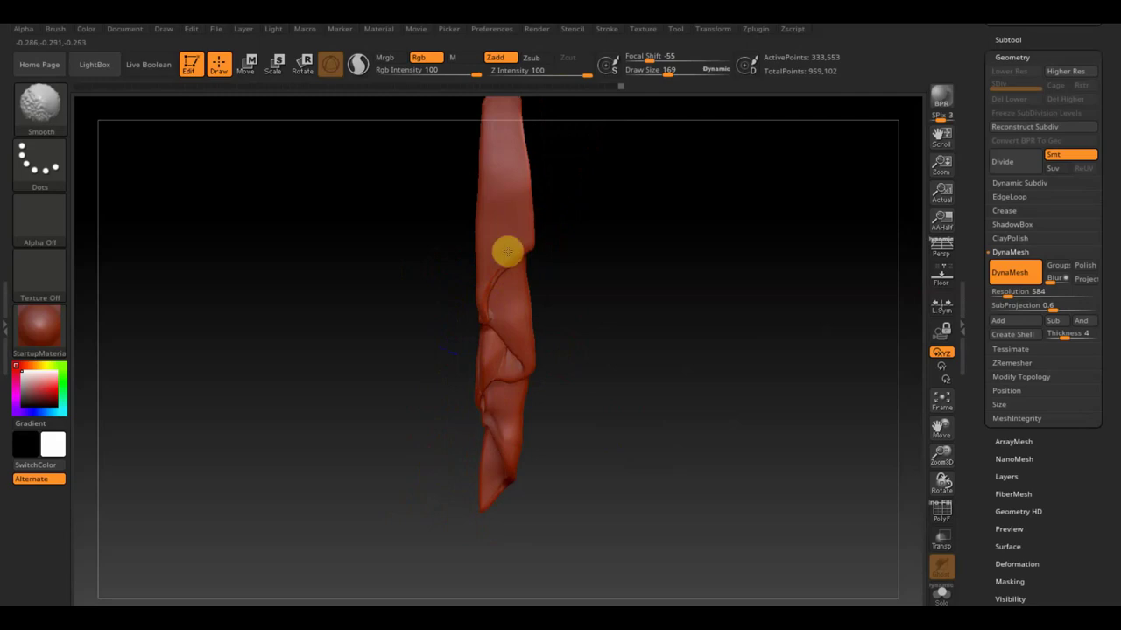
left_click_drag(598, 370, 606, 304)
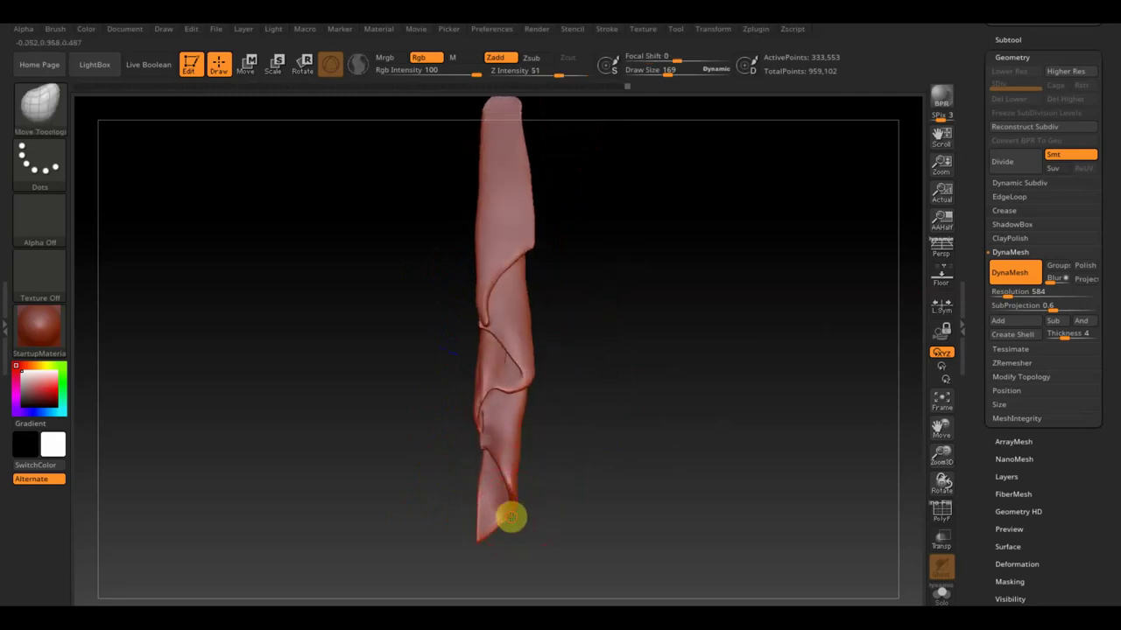
mouse_move(511, 517)
left_mouse_down()
mouse_move(492, 451)
mouse_move(558, 472)
mouse_move(492, 498)
mouse_move(490, 545)
left_mouse_up()
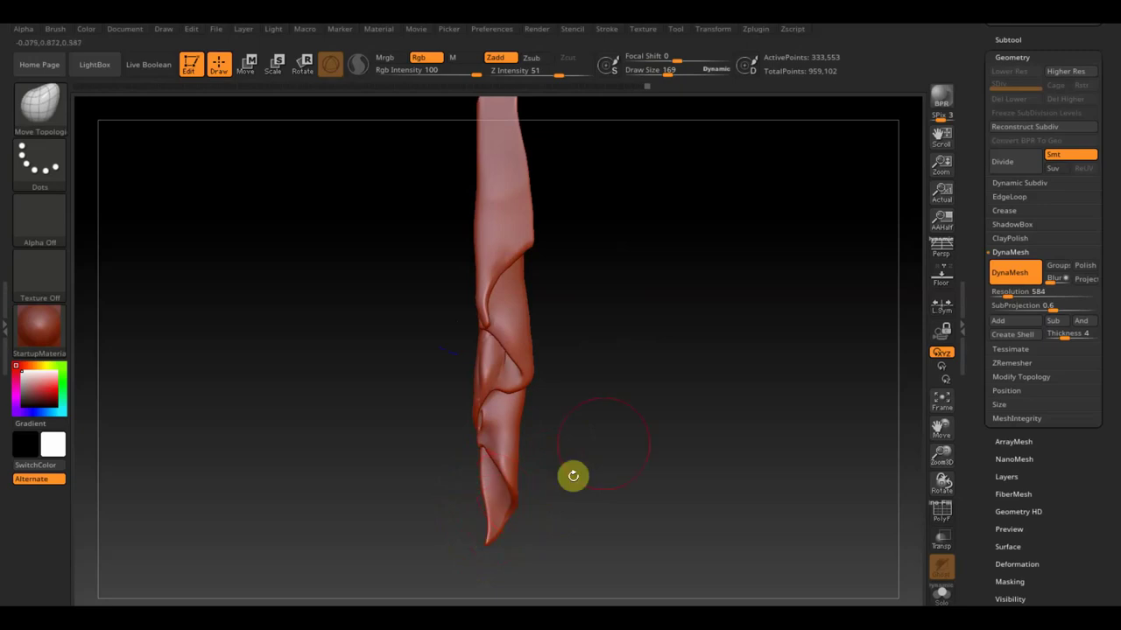
key("f")
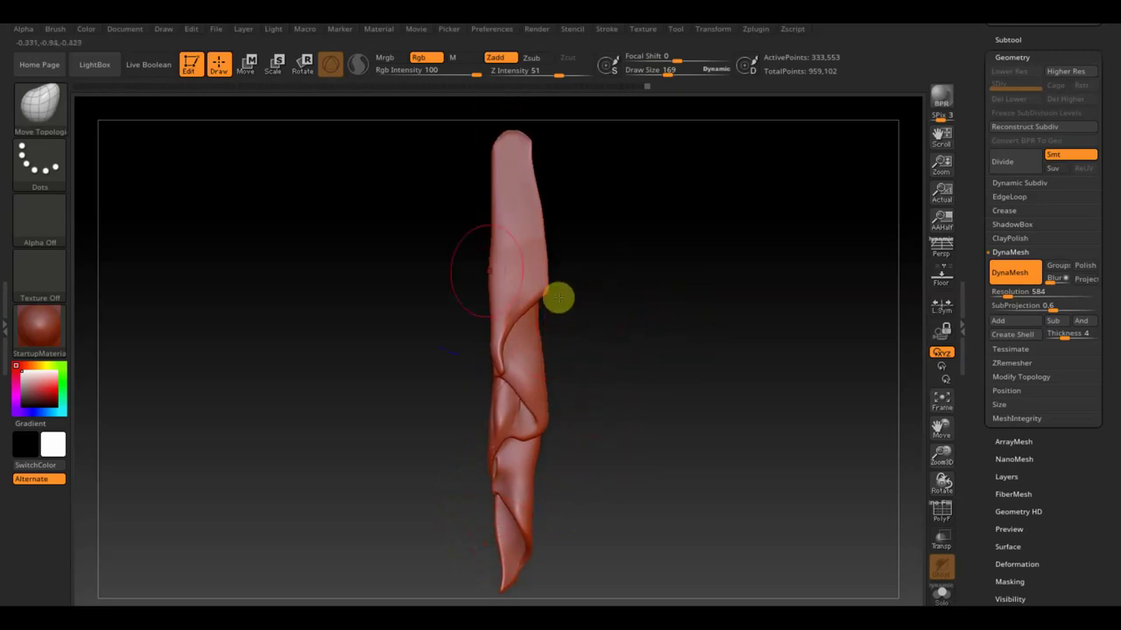
key("ctrl+z")
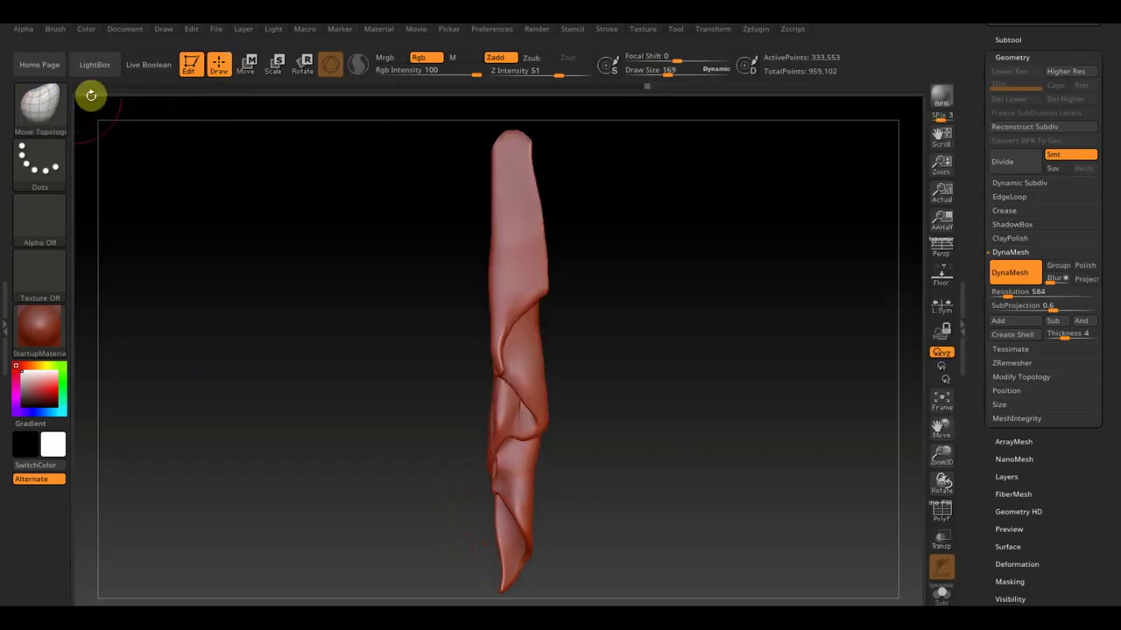
left_click(39, 104)
left_click(184, 125)
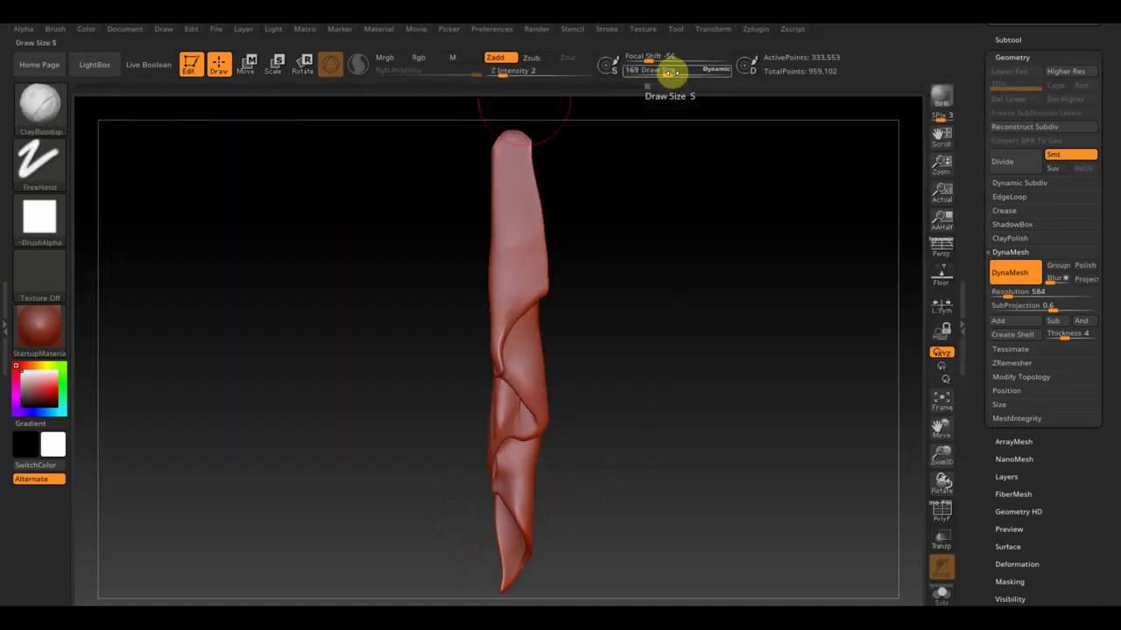
With brush size 77, build new ridges down the upper and middle folds
left_click_drag(671, 73, 656, 77)
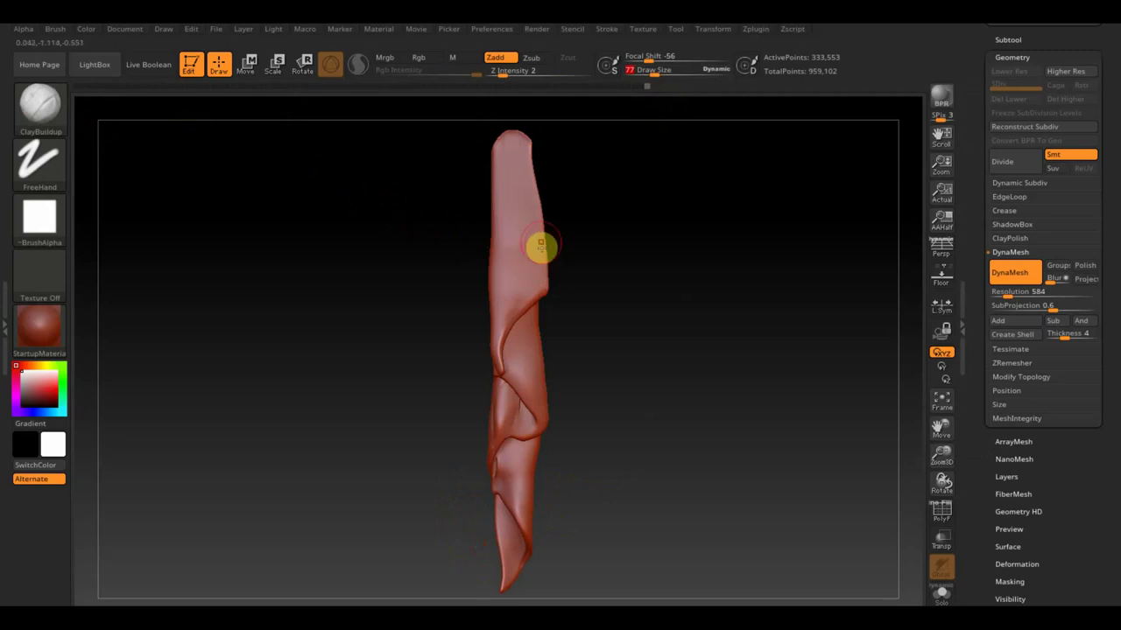
left_click_drag(536, 235, 529, 297)
left_click_drag(552, 260, 521, 313)
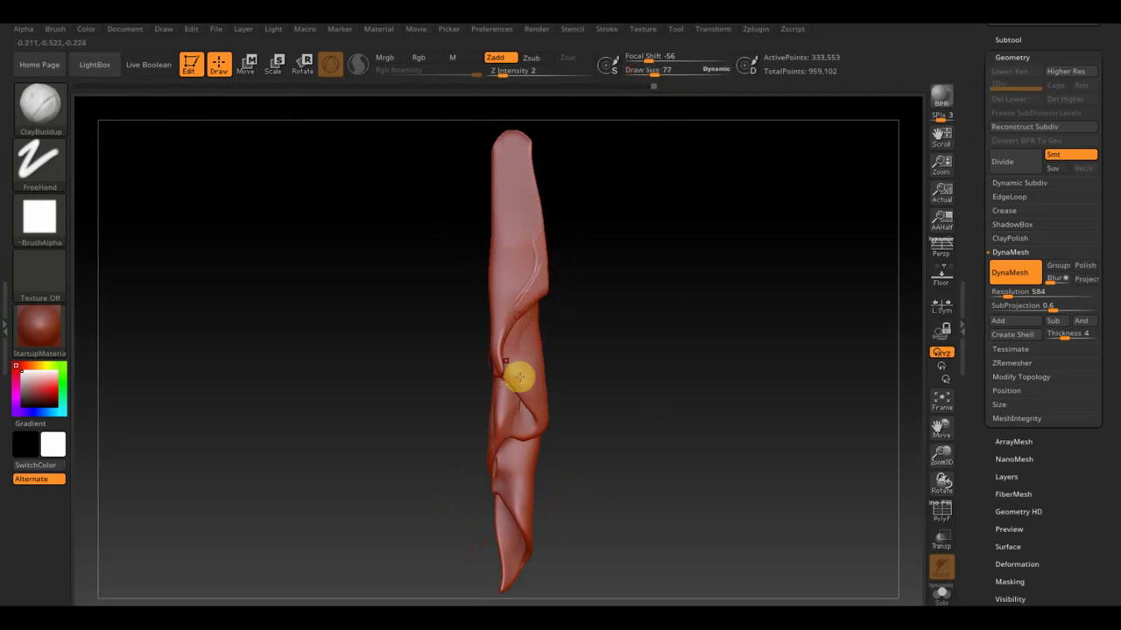
left_click_drag(538, 400, 503, 368)
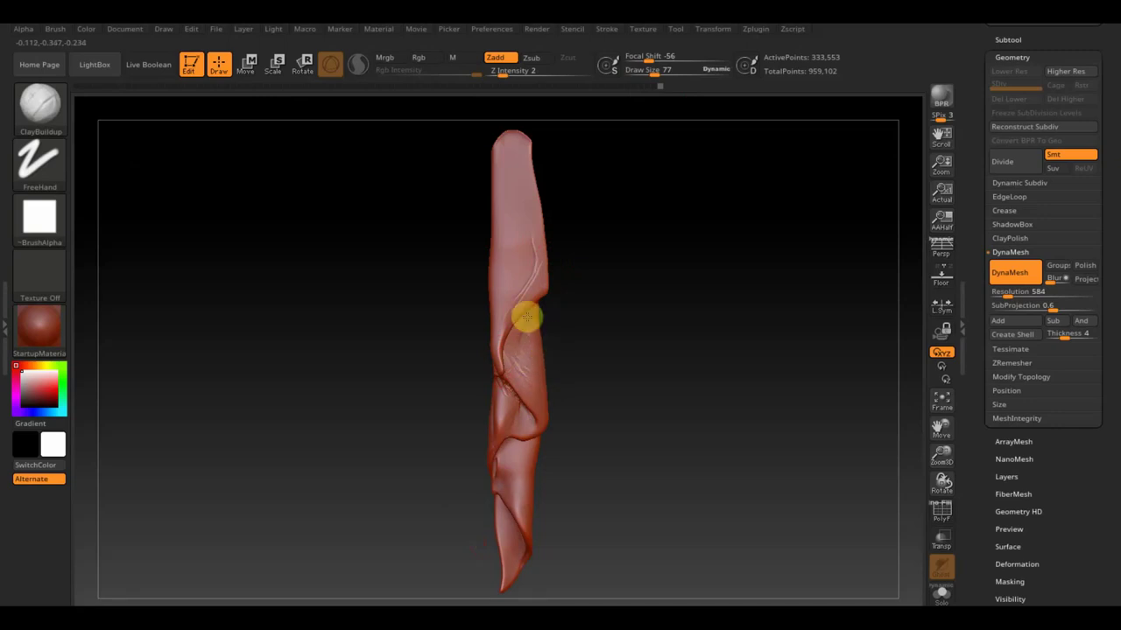
mouse_move(526, 317)
left_mouse_down()
mouse_move(548, 429)
mouse_move(560, 423)
left_mouse_up()
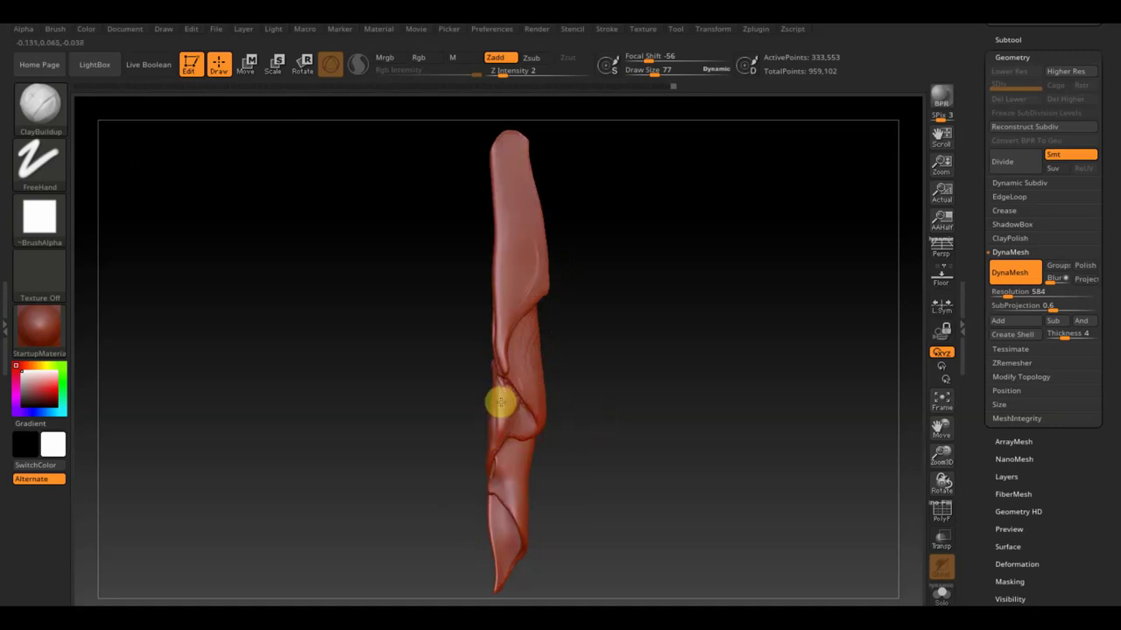
left_click_drag(499, 402, 513, 425)
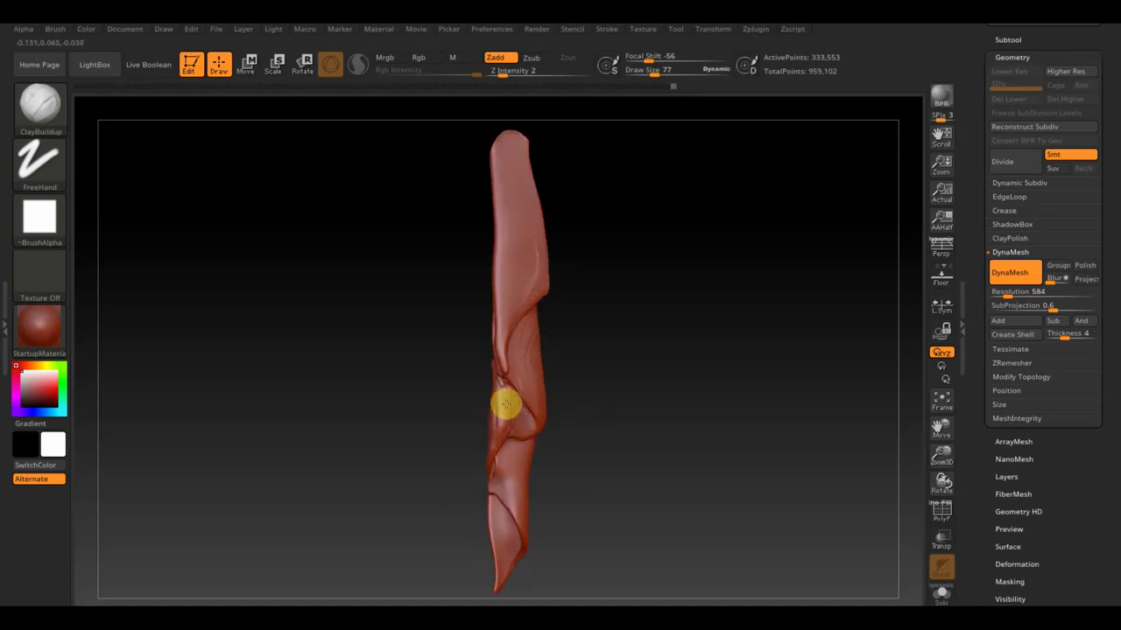
Re-DynaMesh the drape at 584, merging its folds into 287,171 points
right_click_drag(490, 450, 546, 457)
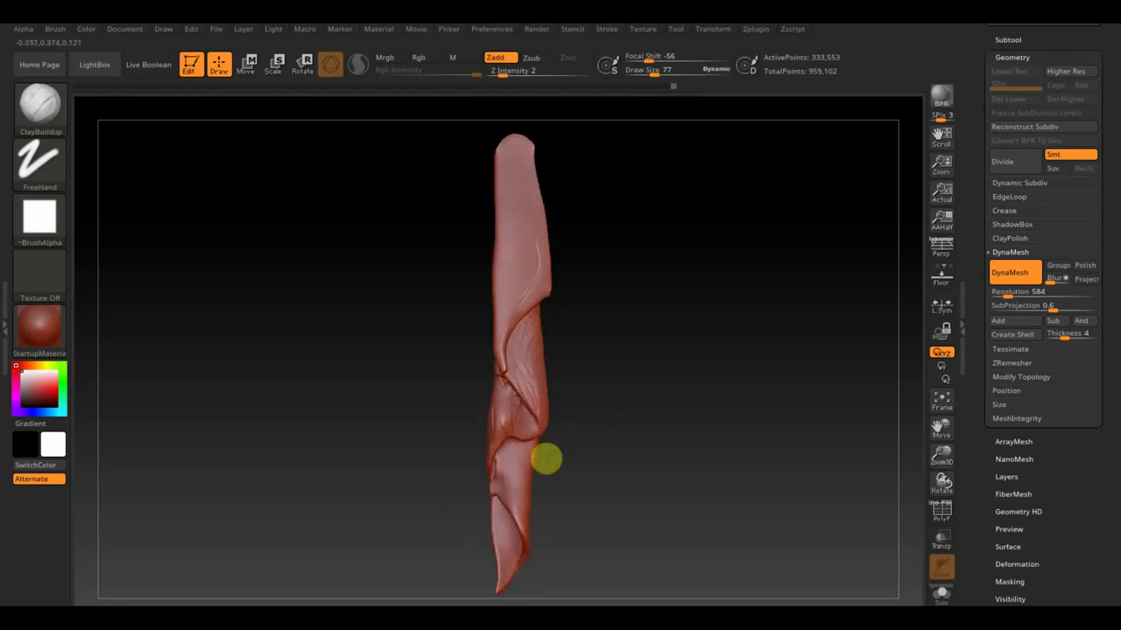
key("shift")
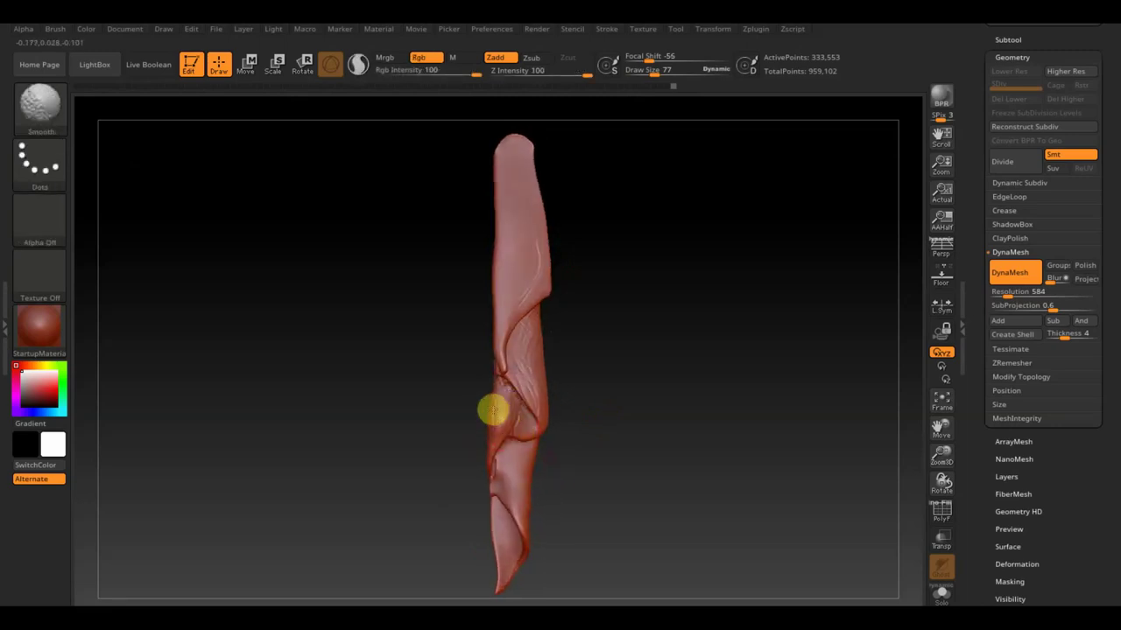
left_click_drag(621, 305, 643, 400, "ctrl")
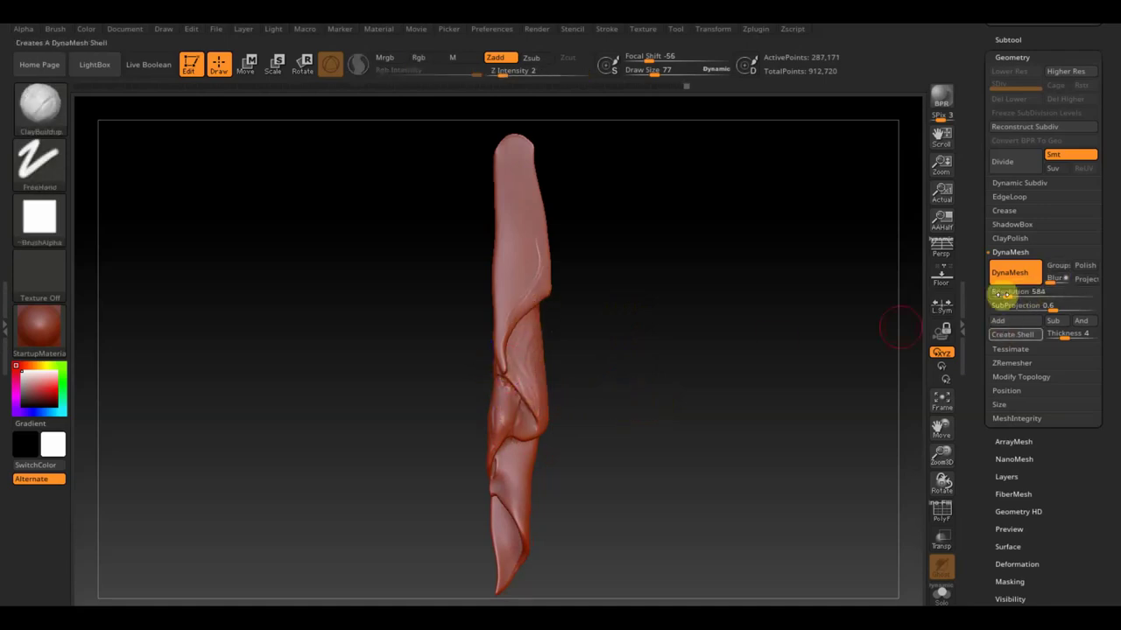
Merge the drape into one polygroup and DynaMesh it at resolution 832 (572,181 points)
left_click(942, 515)
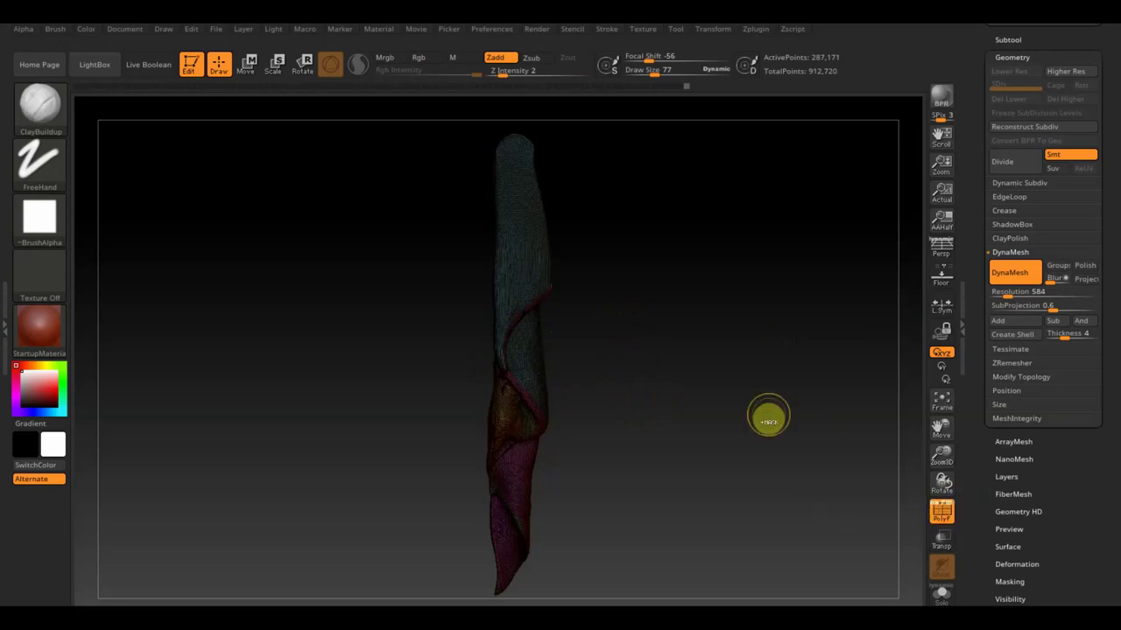
key("ctrl+w")
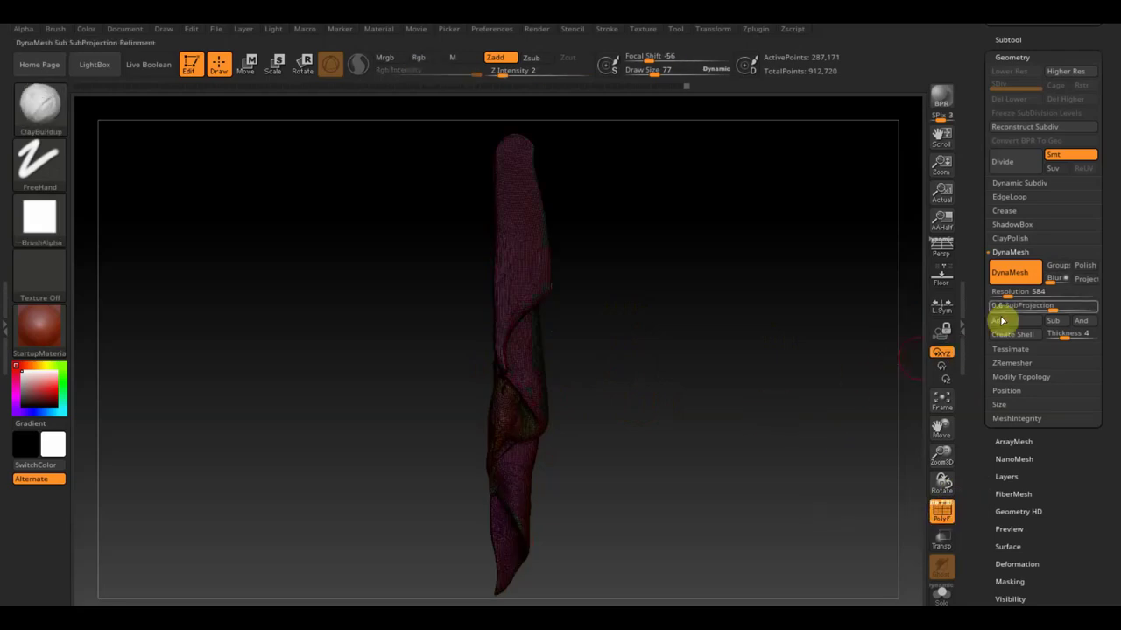
left_click_drag(1001, 293, 1012, 285)
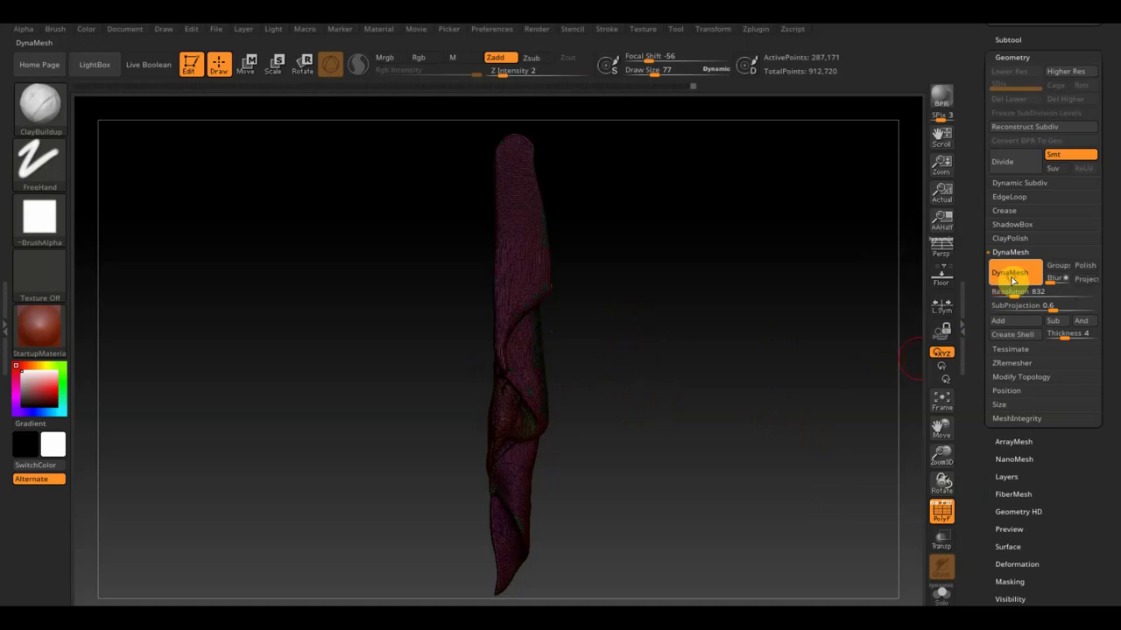
left_click(1012, 281)
left_click(1013, 280)
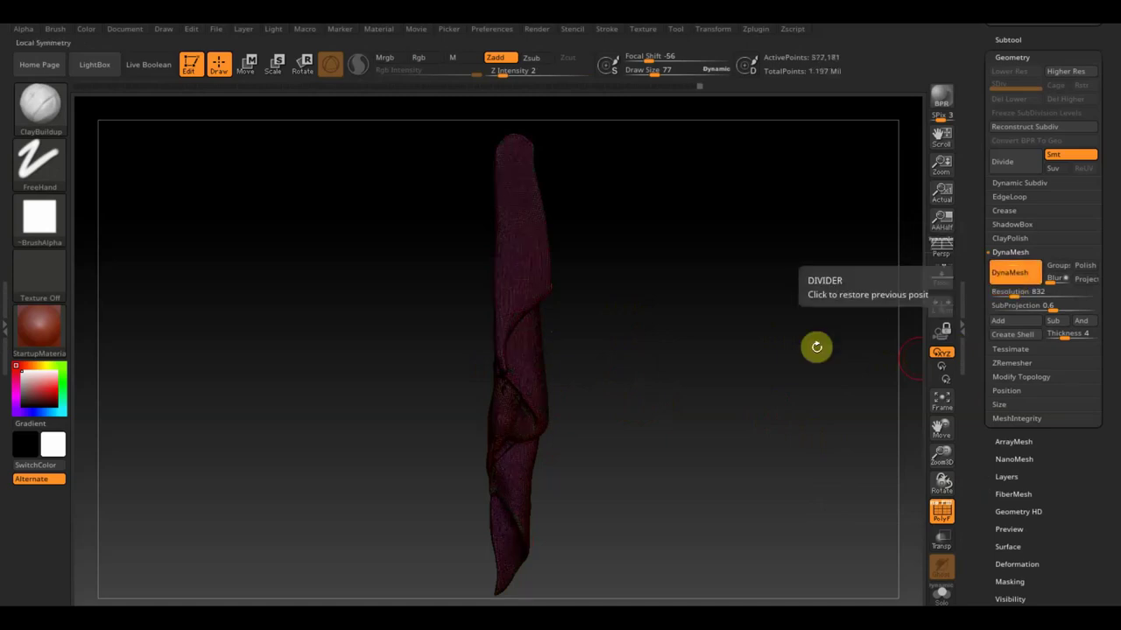
left_click(935, 519)
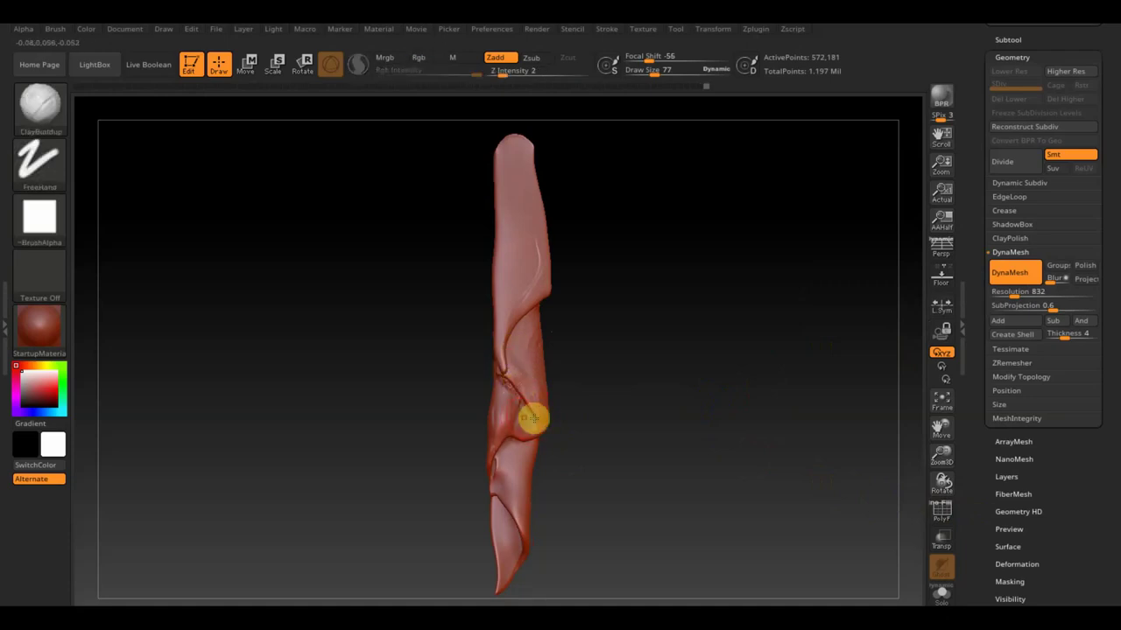
left_click(940, 519)
Hide the wireframe and smooth the drape's lower tip
left_click(939, 519)
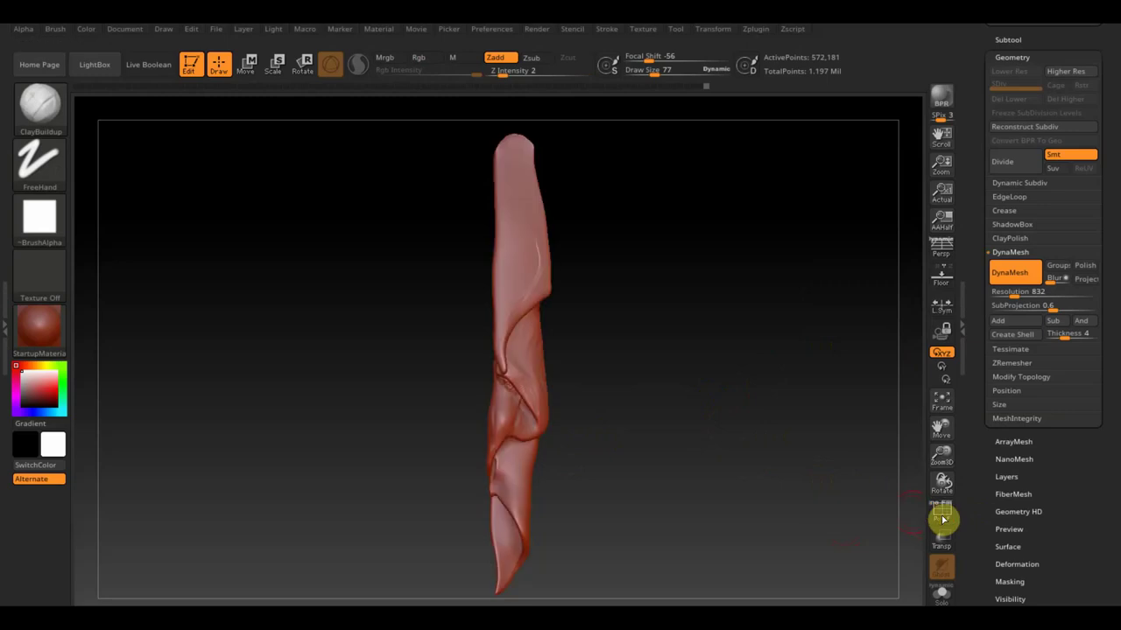
left_click_drag(687, 485, 663, 448)
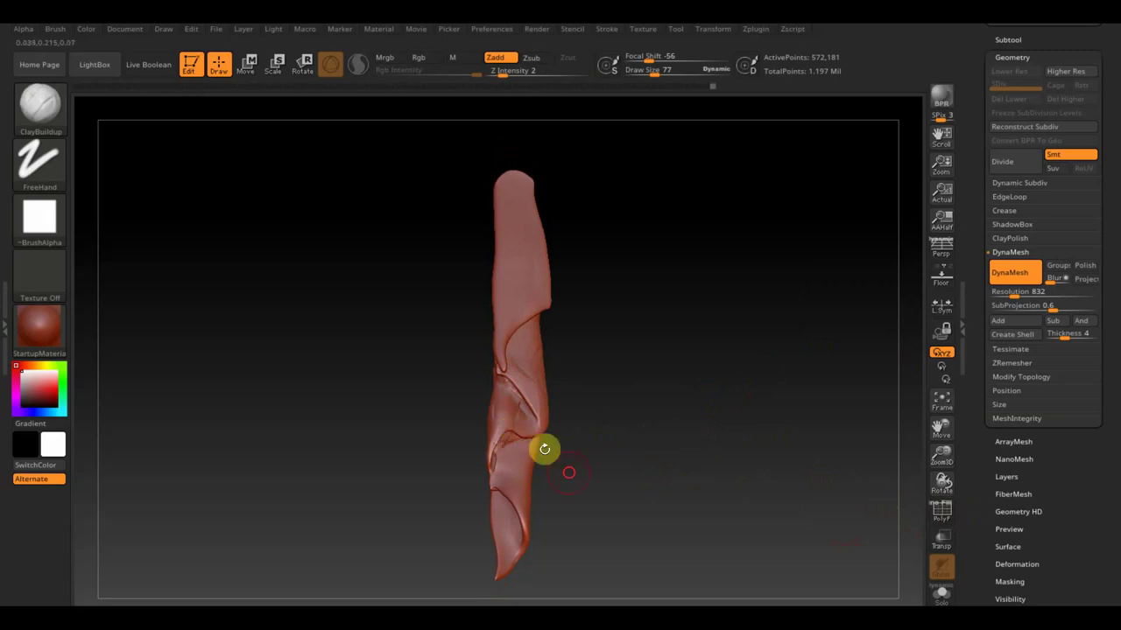
left_click_drag(543, 447, 538, 448)
key("shift")
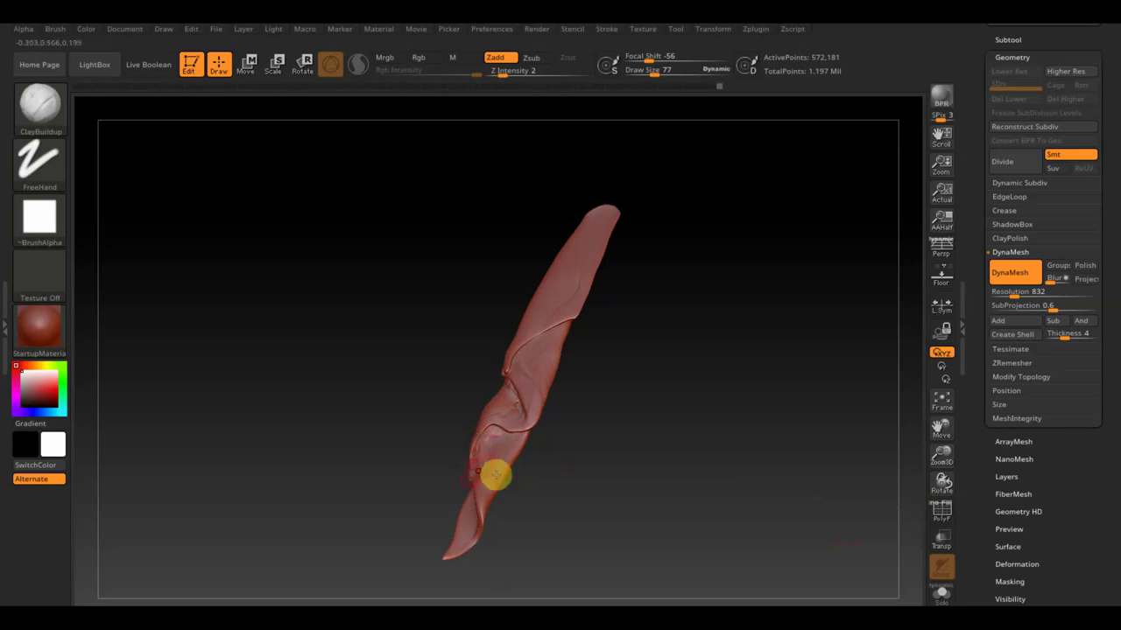
left_click_drag(496, 474, 585, 517)
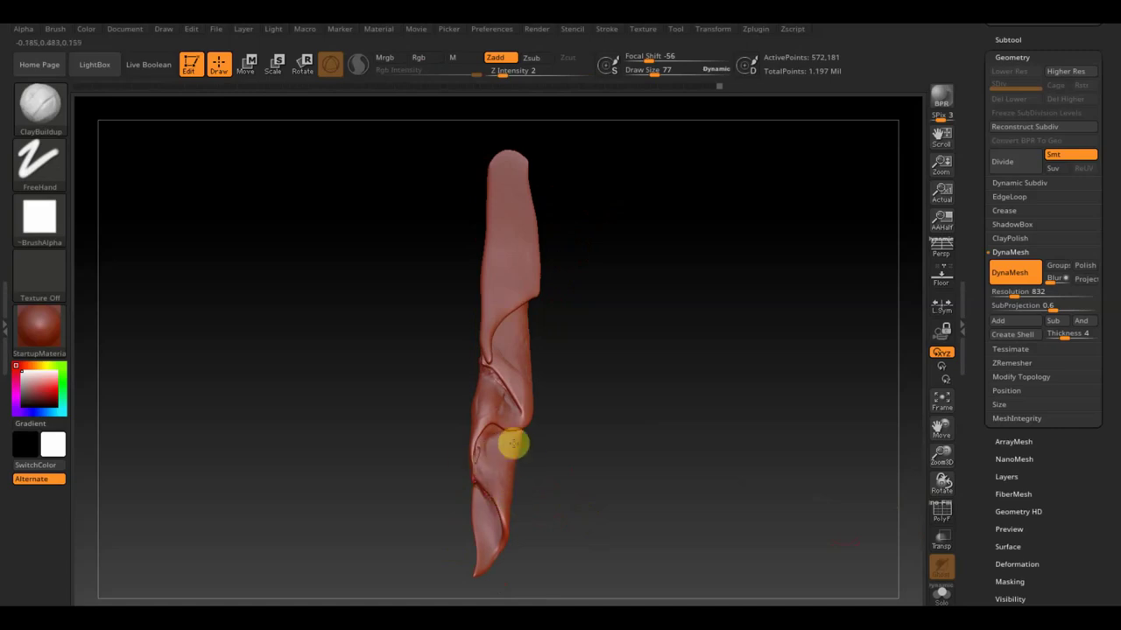
mouse_move(498, 488)
left_mouse_down()
mouse_move(505, 552)
mouse_move(483, 574)
mouse_move(508, 526)
mouse_move(490, 468)
mouse_move(548, 432)
mouse_move(600, 453)
mouse_move(608, 435)
left_mouse_up()
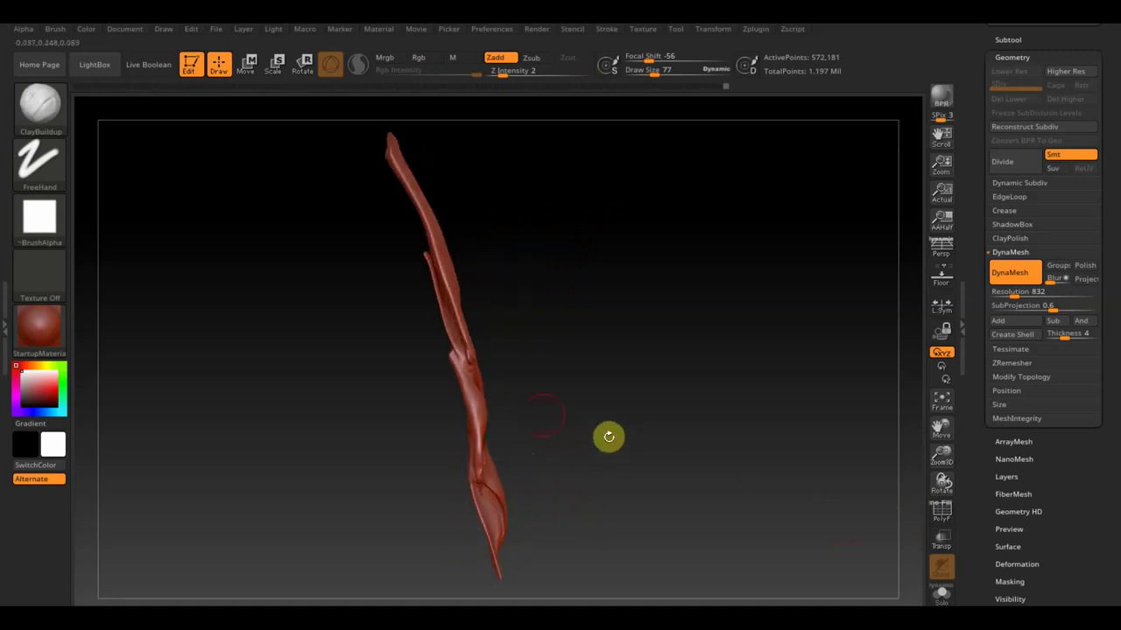
Clear the mask, remesh the drape to 552,814 points, and smooth its lower fold
mouse_move(450, 333)
left_mouse_down()
mouse_move(465, 385)
mouse_move(403, 178)
left_mouse_up()
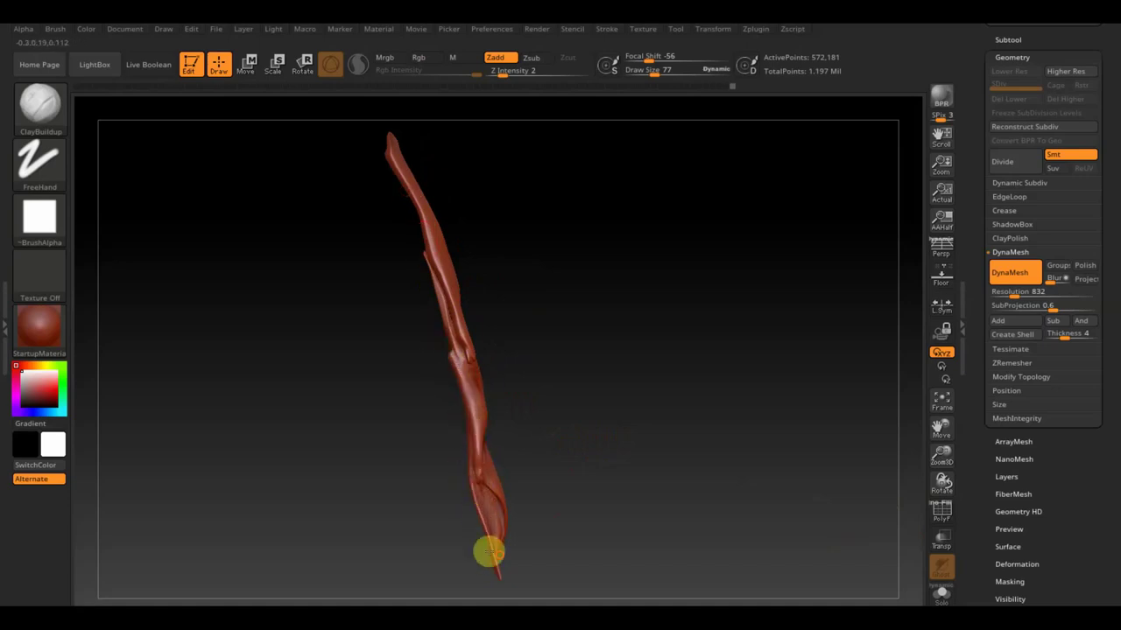
mouse_move(488, 551)
left_mouse_down()
mouse_move(613, 485)
mouse_move(632, 448)
mouse_move(625, 413)
left_mouse_up()
left_click(653, 390, "ctrl")
left_click_drag(664, 301, 703, 406, "ctrl")
key("shift")
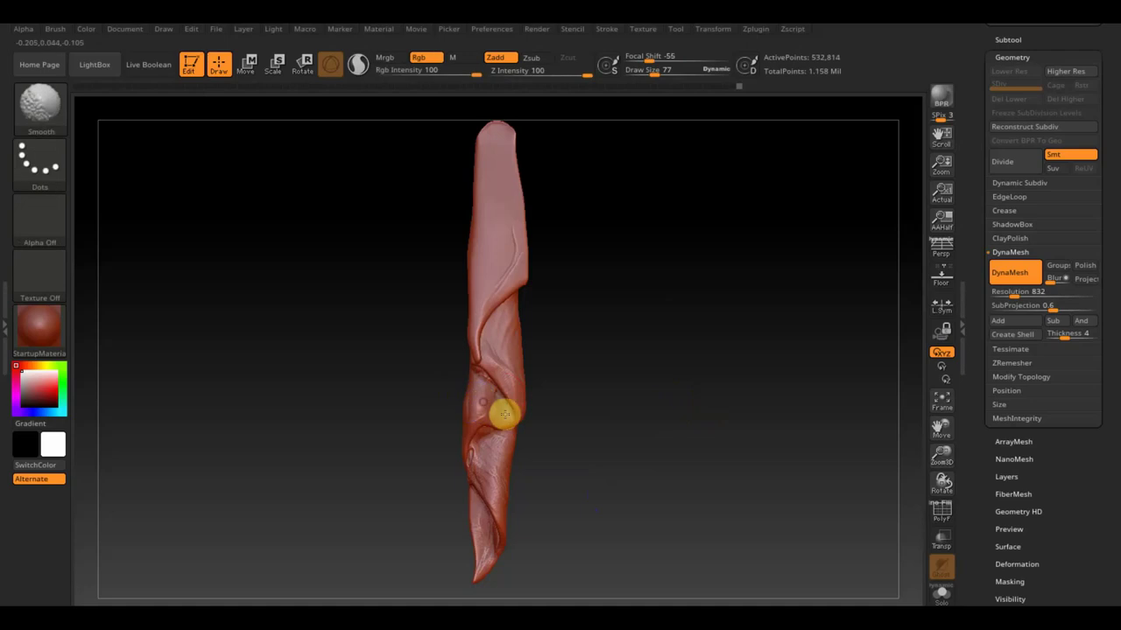
mouse_move(490, 405)
left_mouse_down("shift")
mouse_move(465, 452)
mouse_move(475, 498)
mouse_move(487, 412)
mouse_move(465, 338)
left_mouse_up("shift")
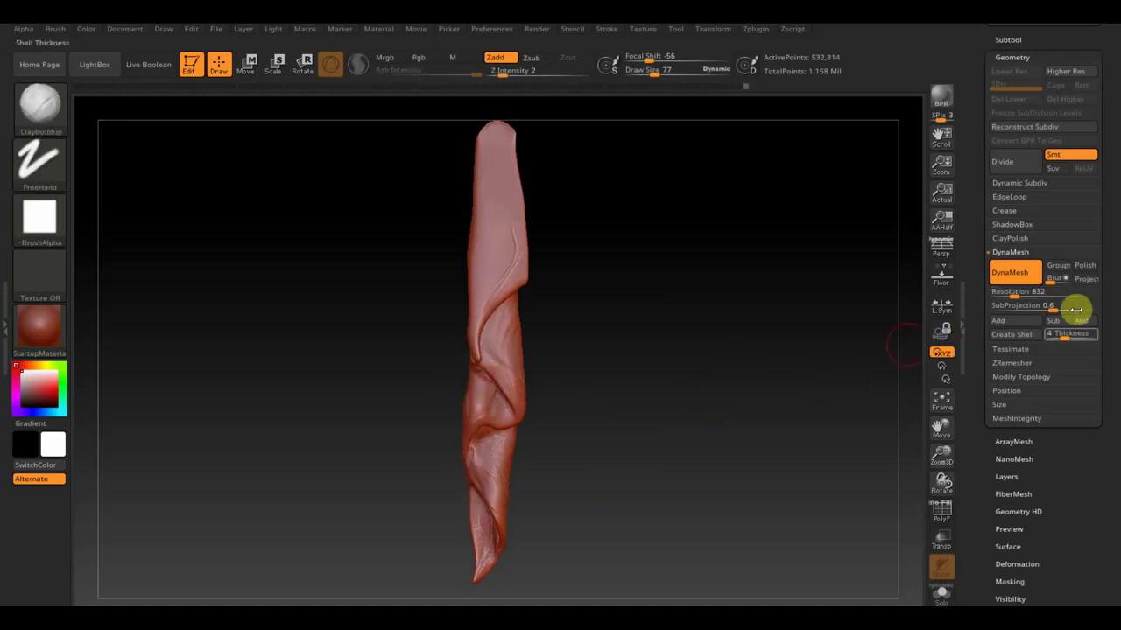
ZRemesh the drape down to a clean 6,625-point mesh
left_click(1012, 364)
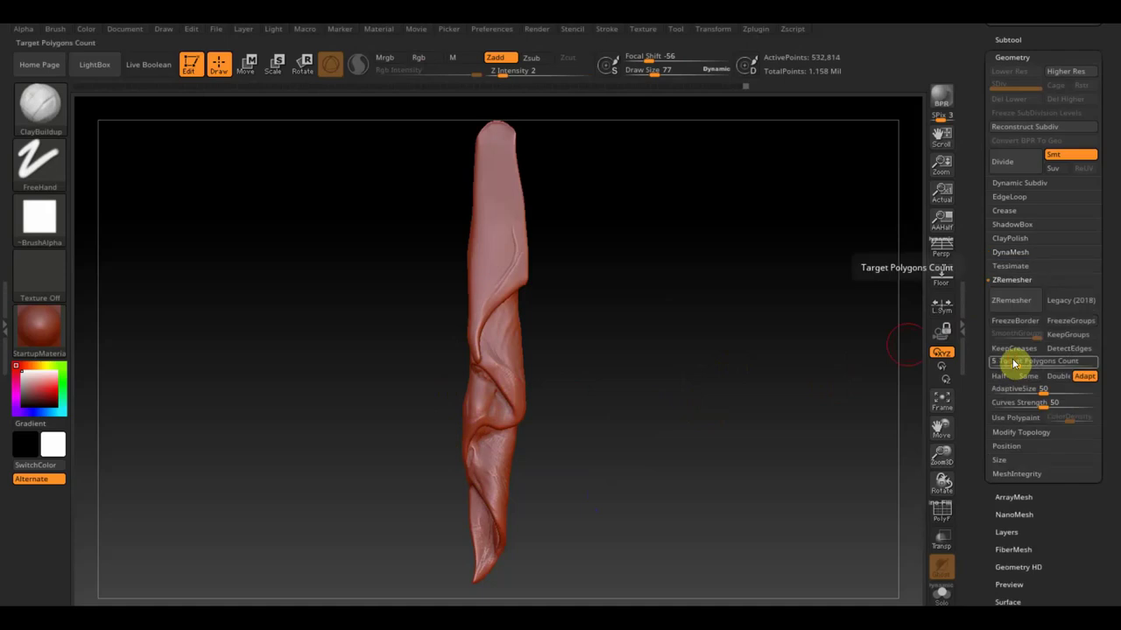
left_click(1024, 302)
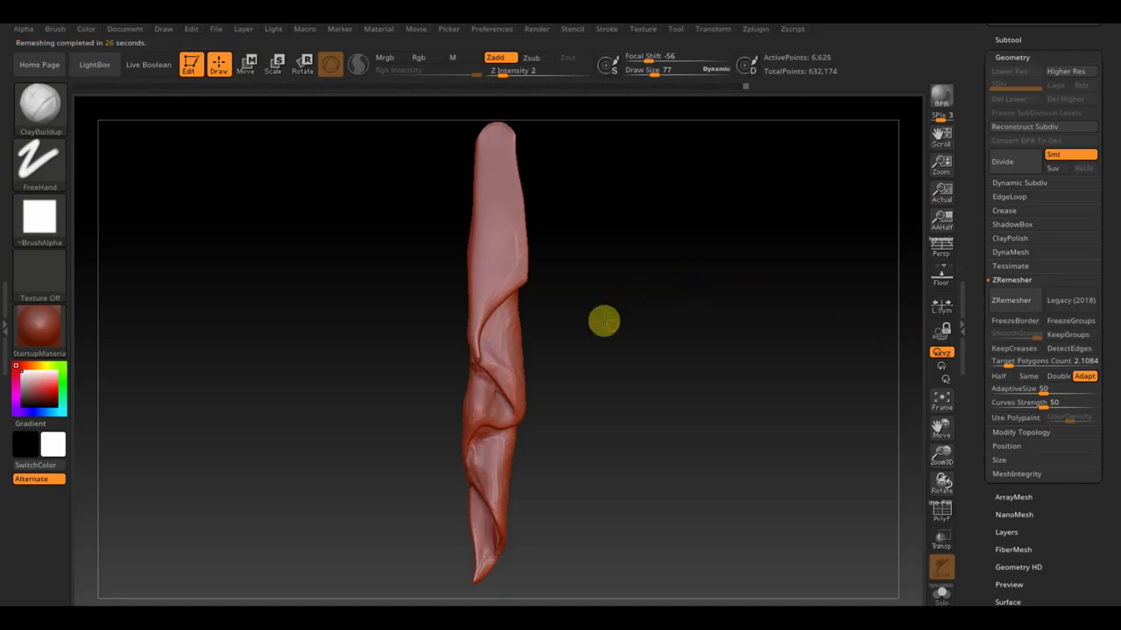
left_click_drag(689, 286, 613, 313, "shift")
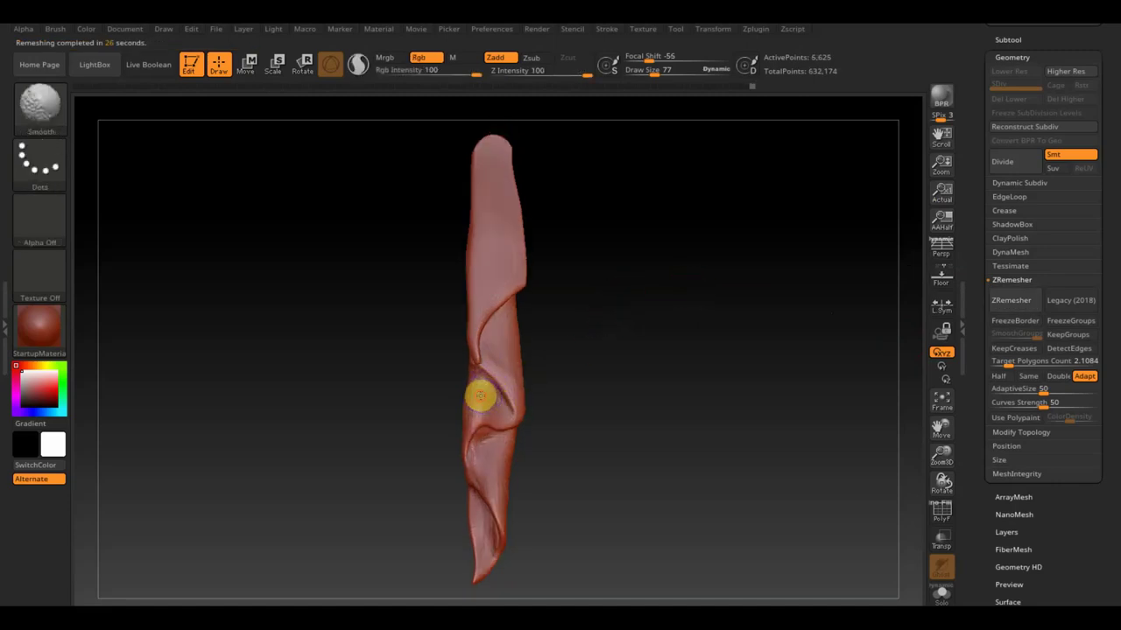
Smooth the remeshed folds toward the tip and divide the drape to SDiv 2 (25,971 points)
mouse_move(480, 396)
left_mouse_down("shift")
mouse_move(484, 511)
mouse_move(465, 481)
mouse_move(470, 465)
mouse_move(493, 532)
mouse_move(502, 499)
mouse_move(490, 328)
mouse_move(478, 318)
mouse_move(505, 333)
mouse_move(518, 388)
mouse_move(578, 414)
mouse_move(605, 393)
left_mouse_up("shift")
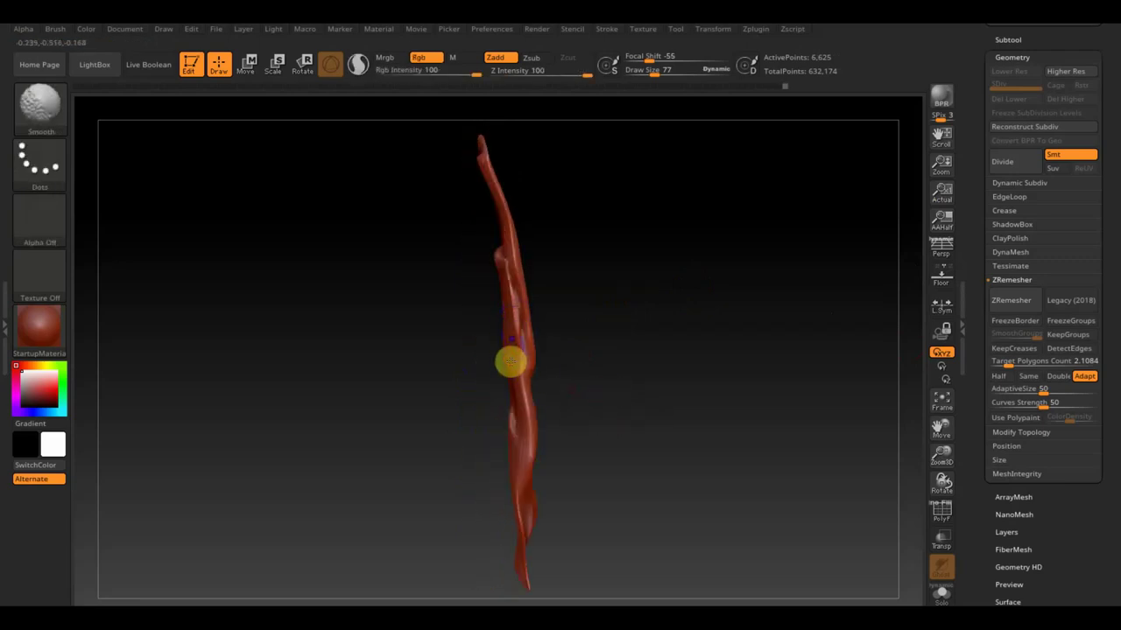
left_click_drag(555, 362, 663, 340)
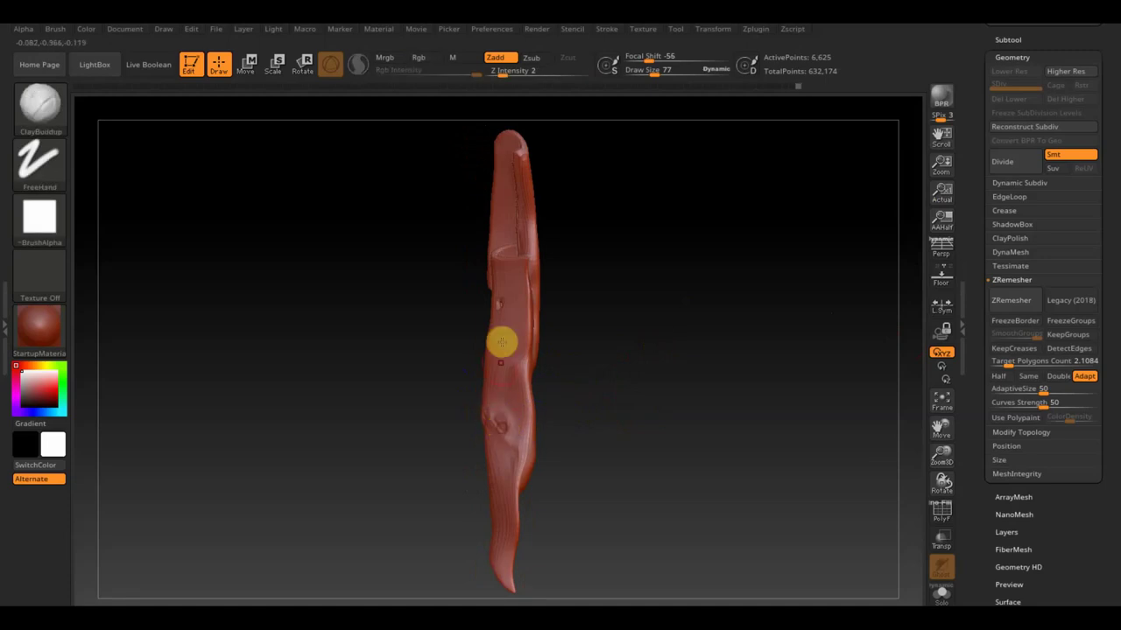
left_click_drag(580, 252, 526, 310)
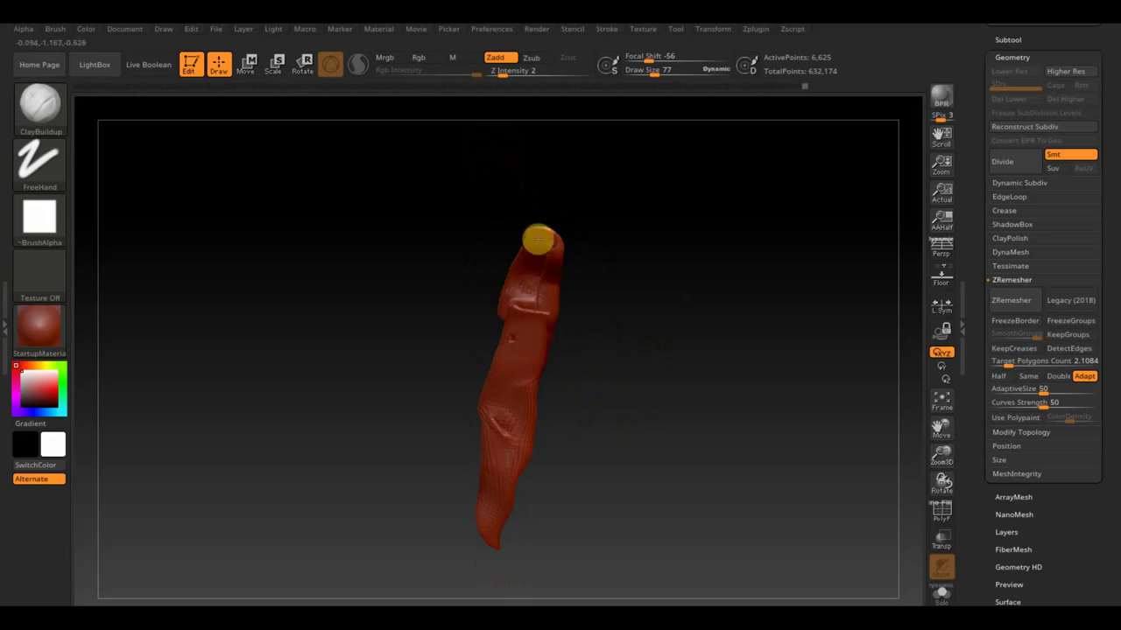
mouse_move(540, 237)
left_mouse_down()
mouse_move(706, 280)
mouse_move(601, 345)
mouse_move(623, 310)
mouse_move(650, 342)
mouse_move(650, 328)
mouse_move(530, 318)
left_mouse_up()
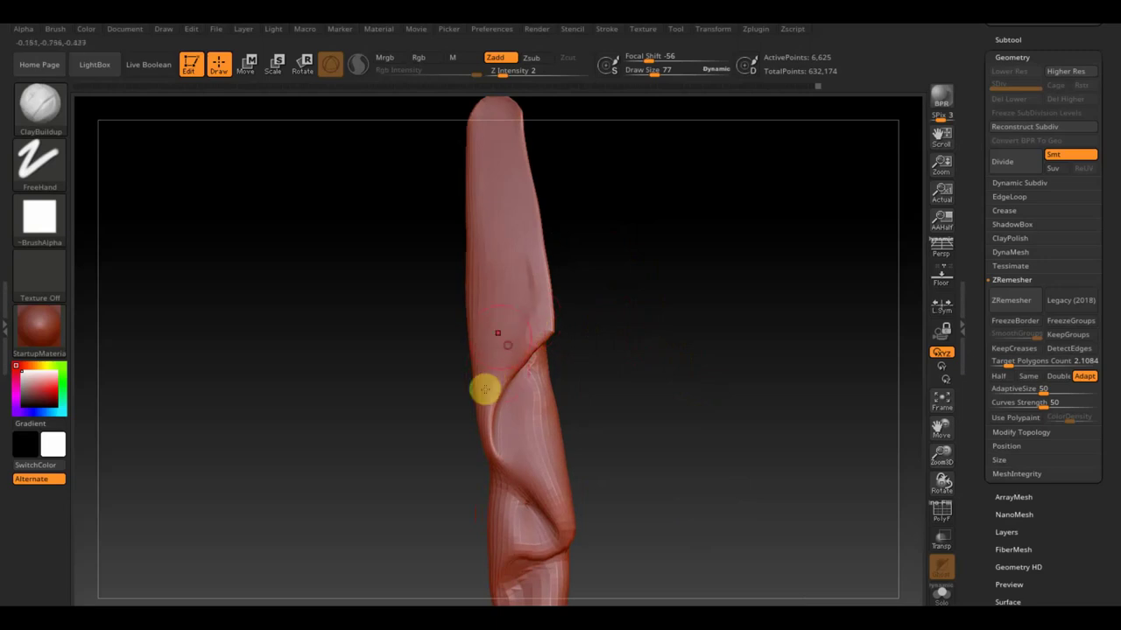
key("ctrl")
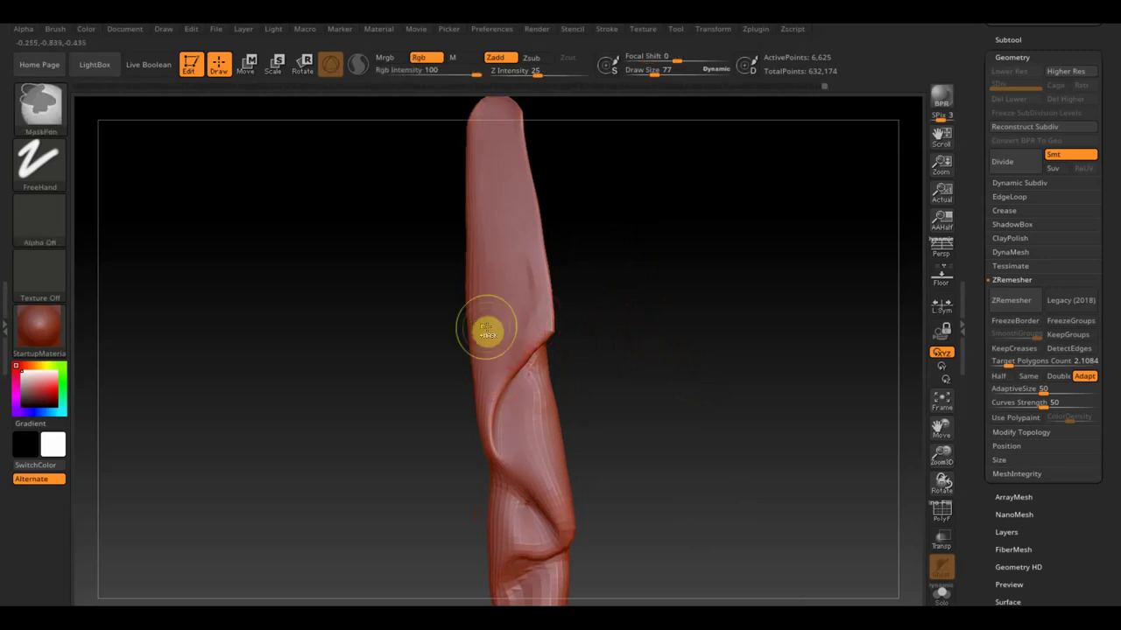
key("d")
left_click_drag(648, 284, 677, 283)
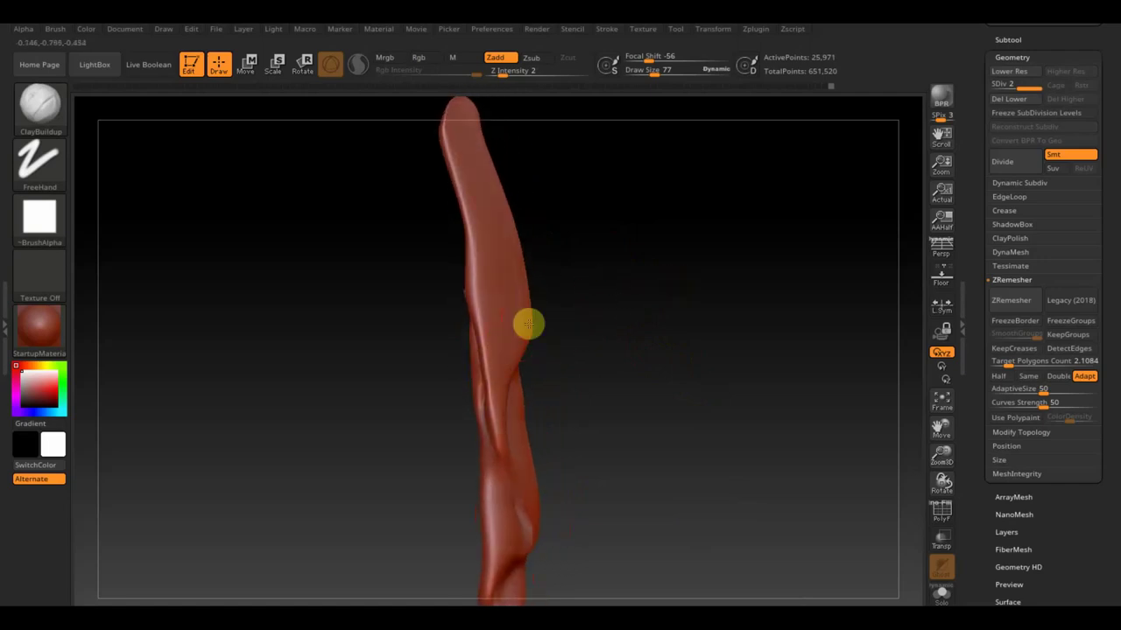
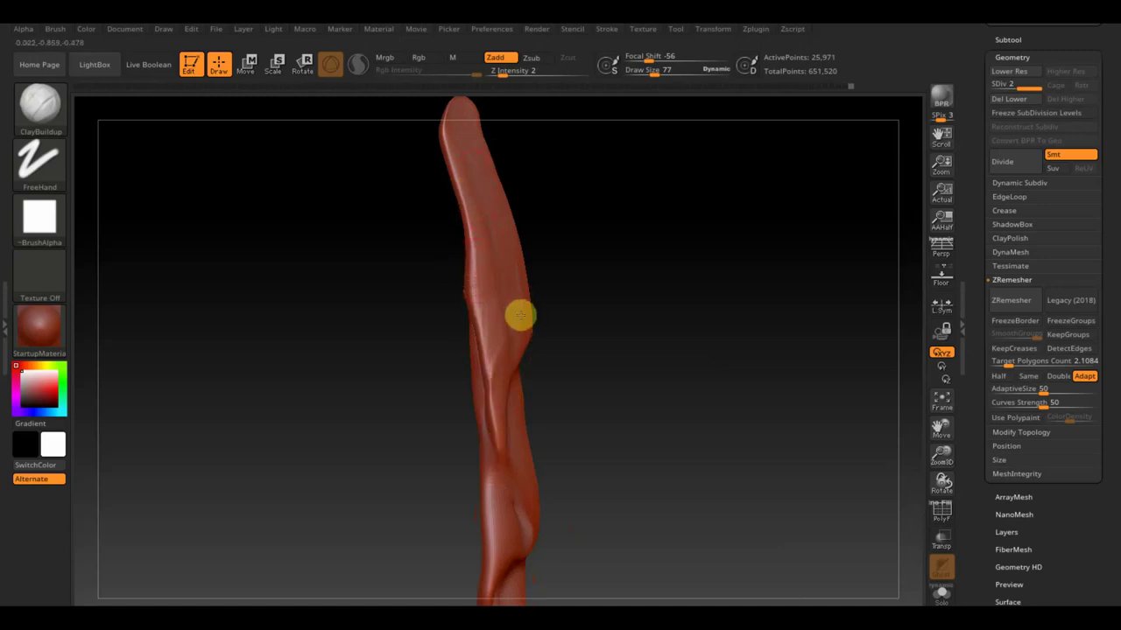
Sculpt ClayBuildup strokes across the drape strip's fold crease and lower crease
left_click(1102, 332)
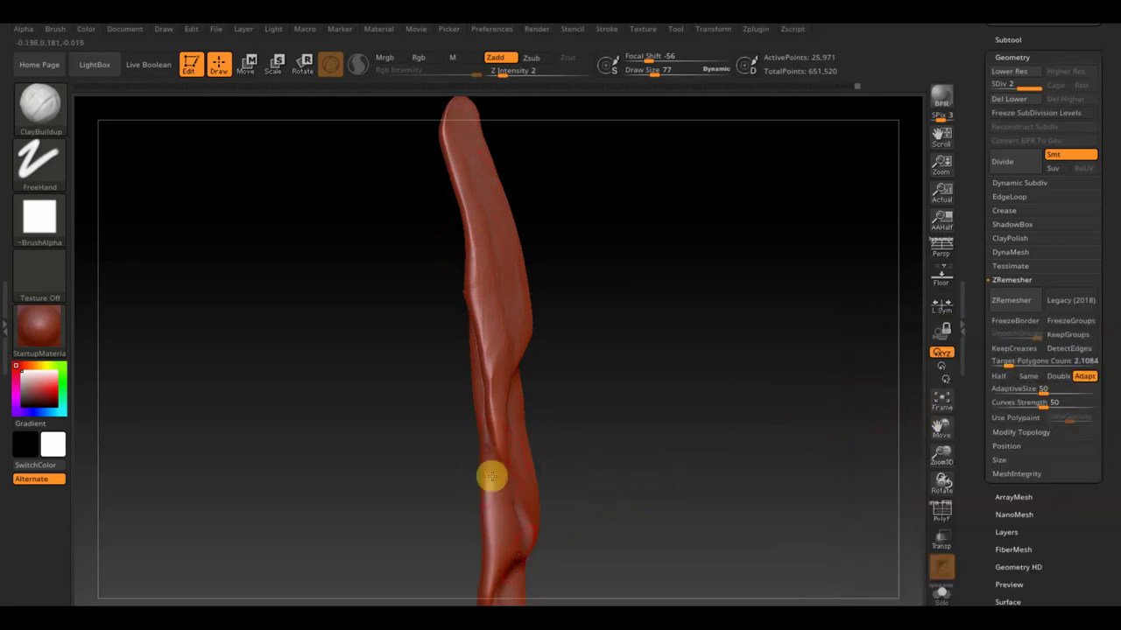
right_click_drag(493, 475, 590, 513)
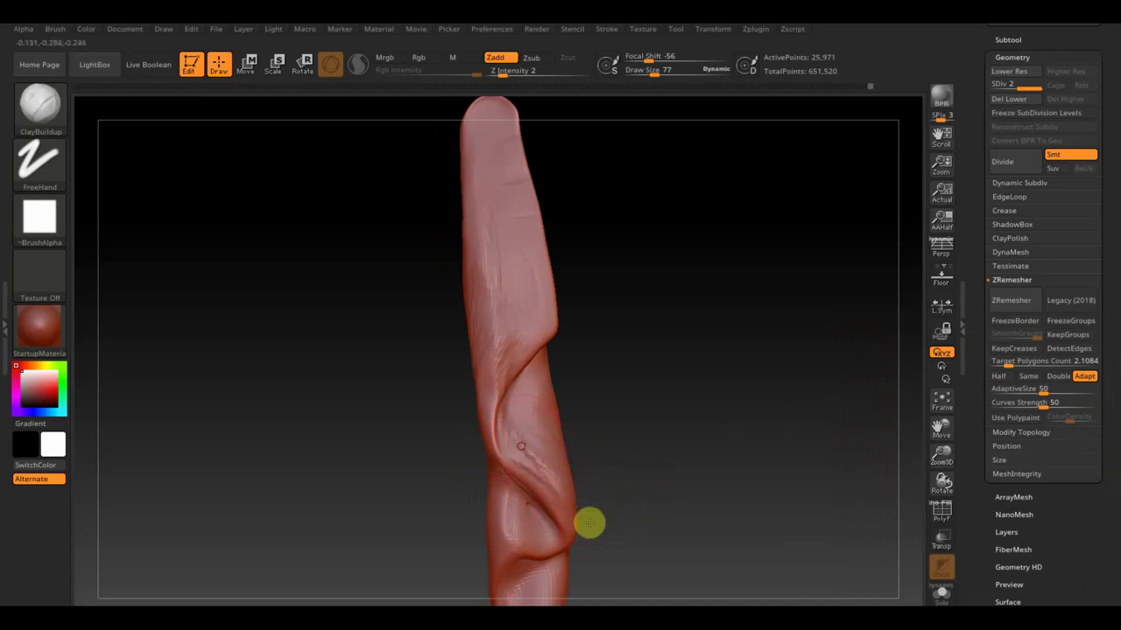
left_click_drag(538, 425, 560, 441)
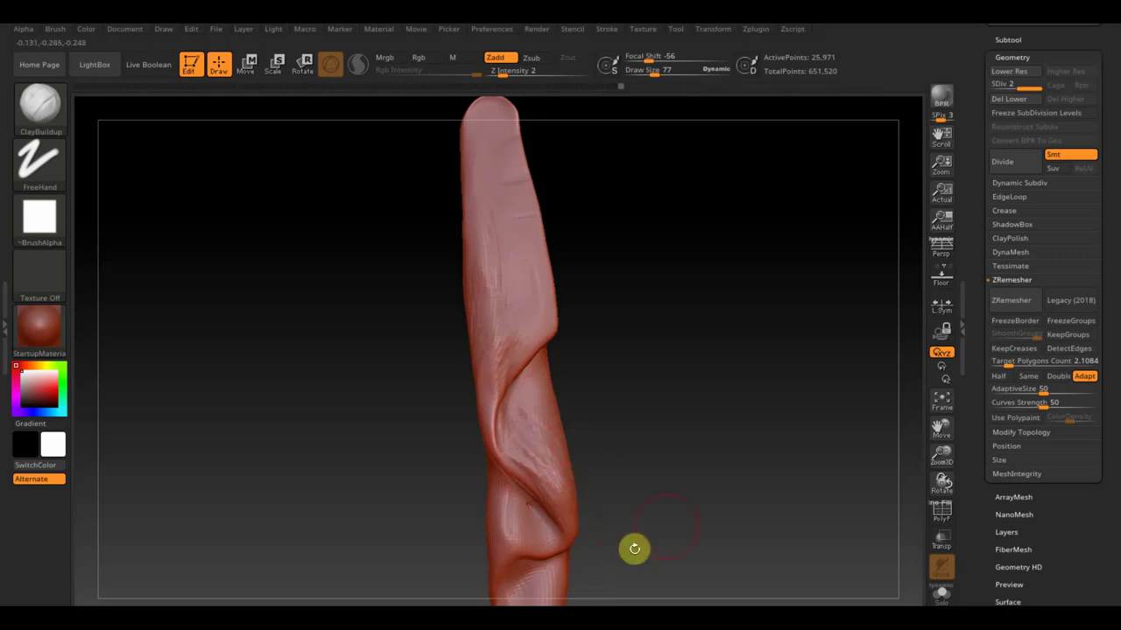
left_click_drag(665, 511, 695, 372)
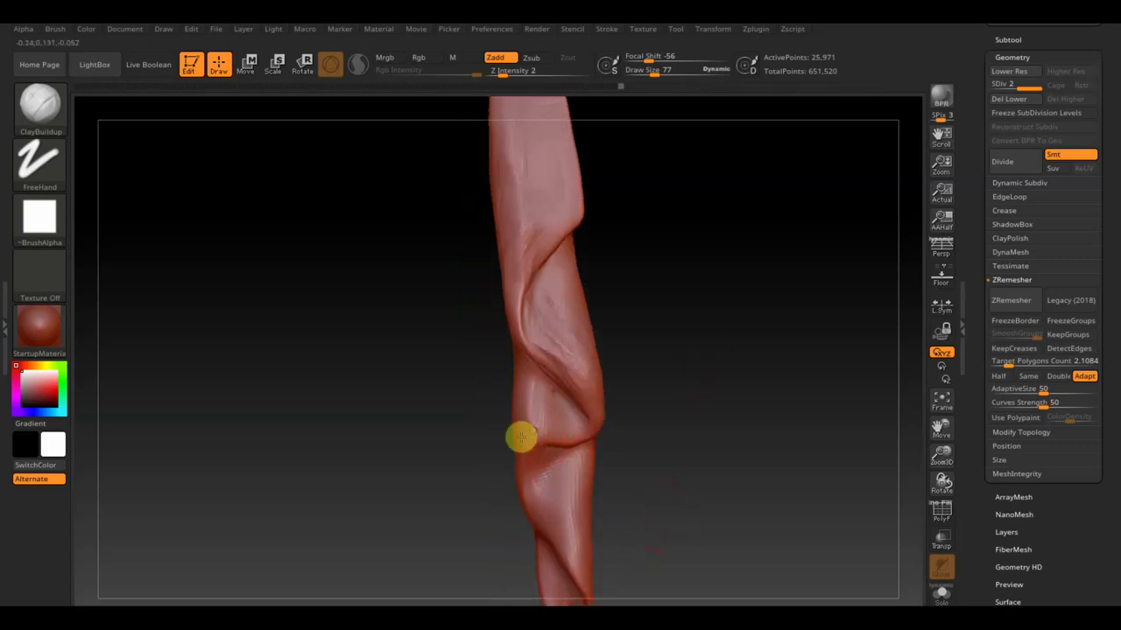
left_click_drag(543, 415, 535, 517)
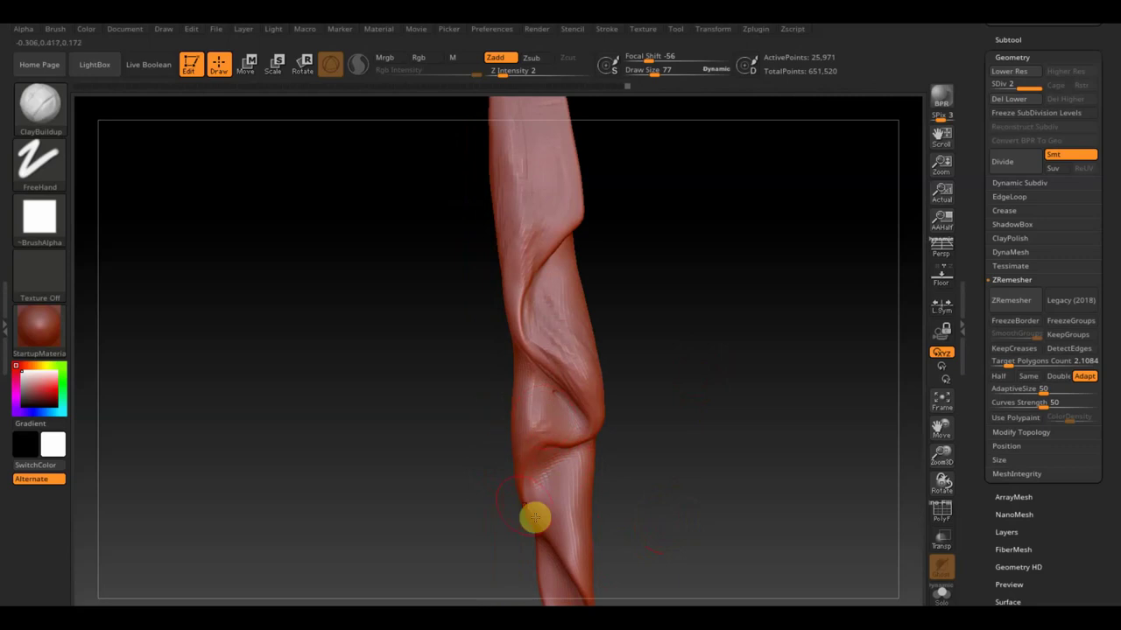
Build up the crease near the pointed tip, shrink Draw Size to 54, and restroke it lightly
left_click_drag(664, 528, 656, 404)
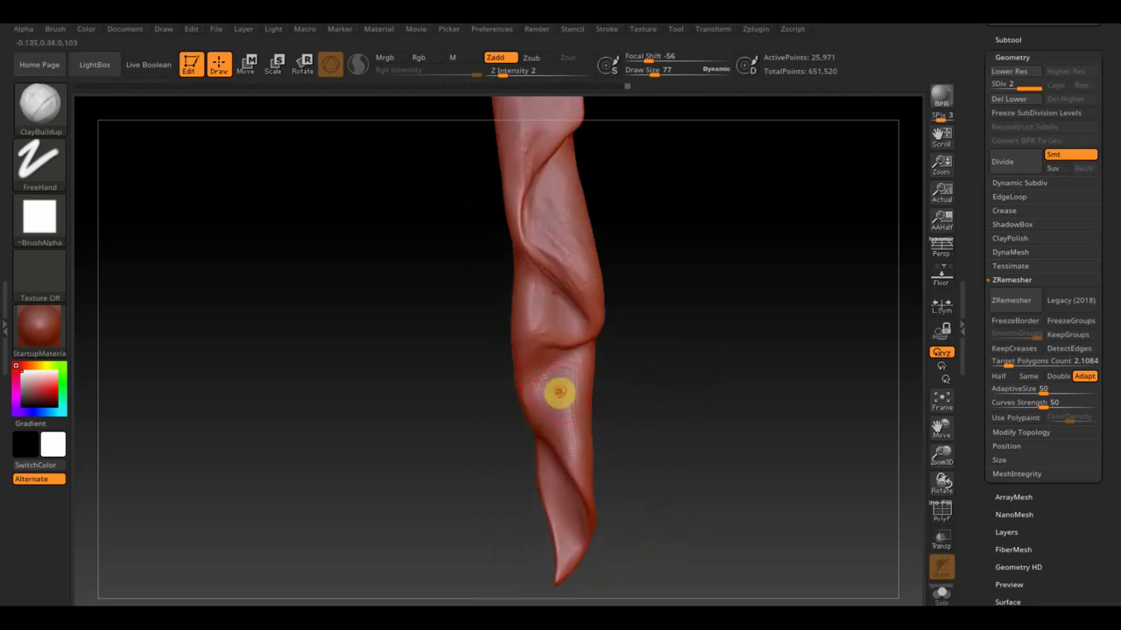
mouse_move(572, 377)
left_mouse_down()
mouse_move(597, 395)
mouse_move(593, 363)
left_mouse_up()
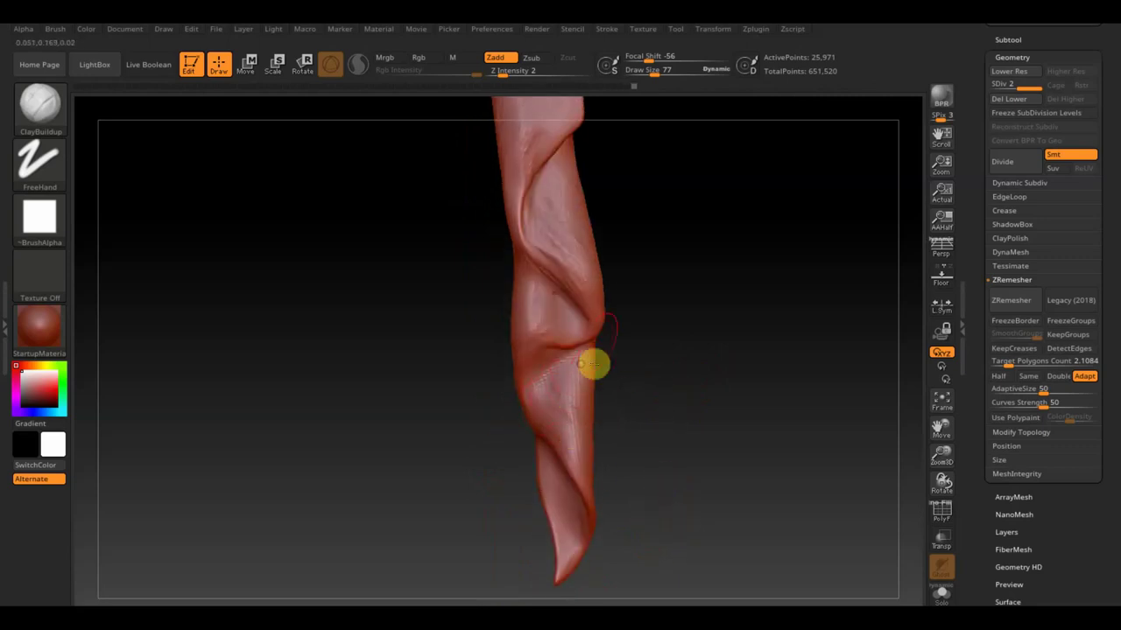
left_click_drag(661, 71, 648, 76)
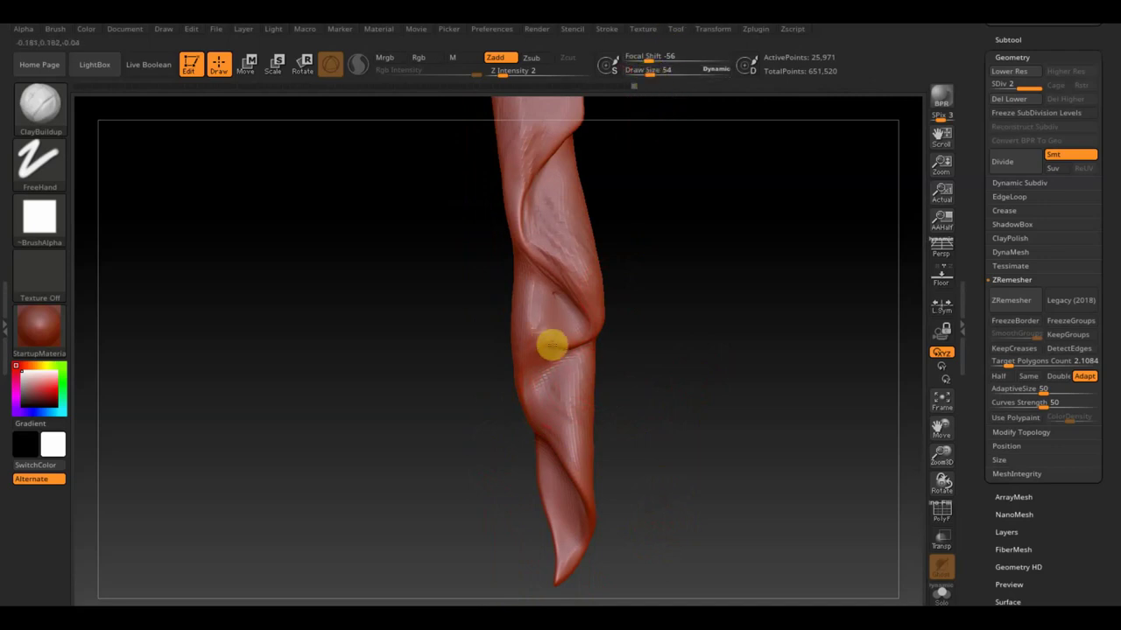
left_click_drag(567, 344, 535, 348)
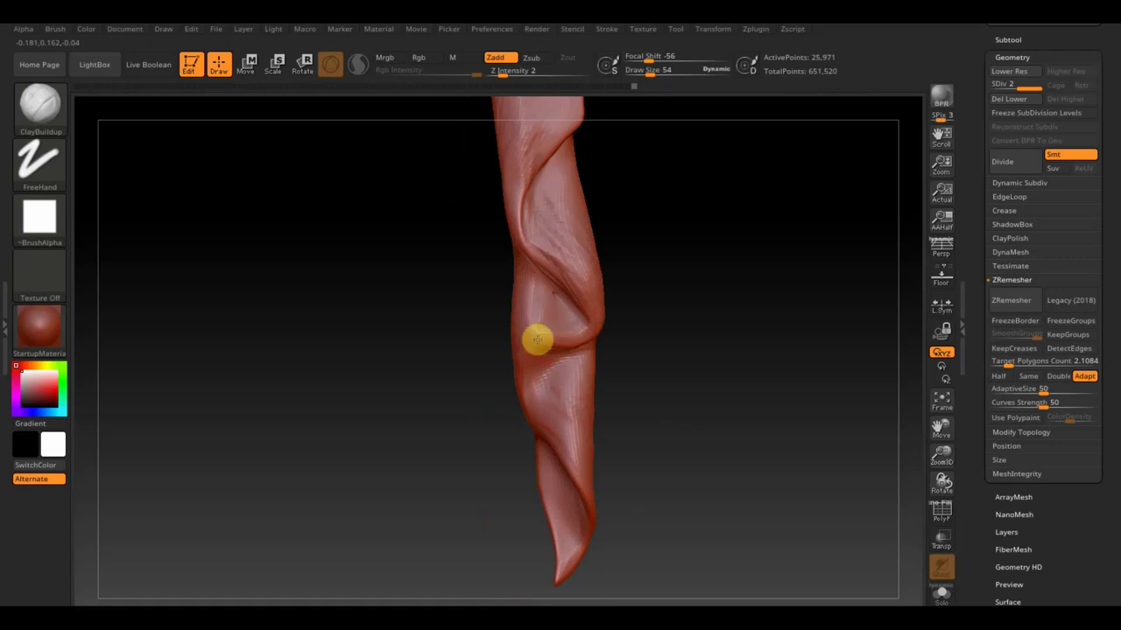
left_click(35, 102)
Restroke the crease with the dotted Standard brush at Z Intensity 12, then inspect the folds from several sides
left_click(449, 125)
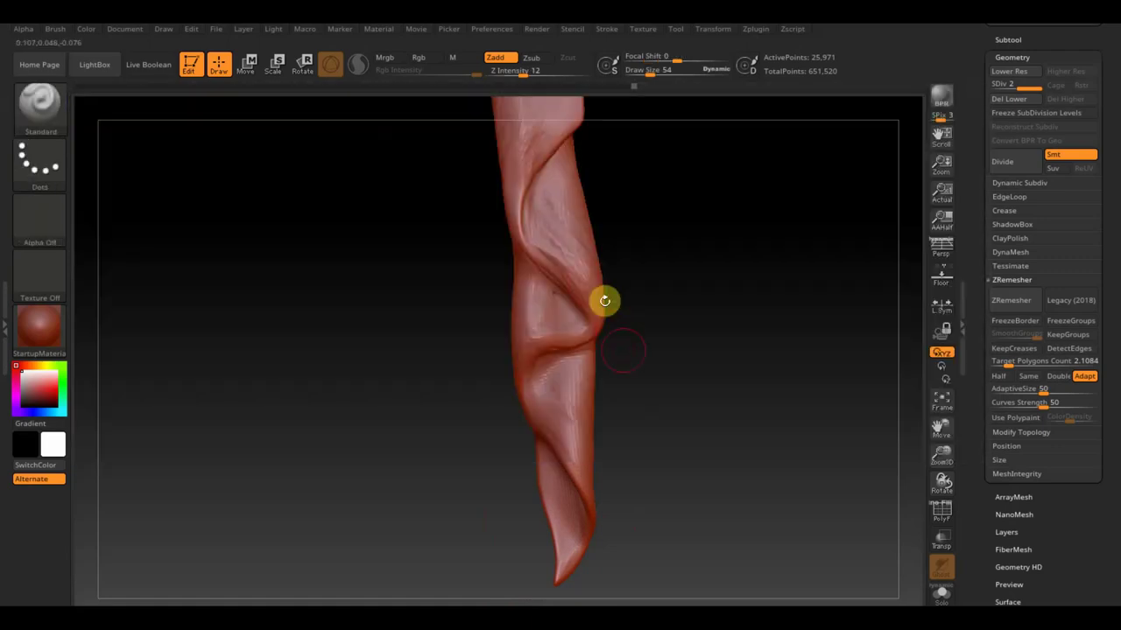
mouse_move(573, 341)
left_mouse_down()
mouse_move(540, 349)
mouse_move(540, 423)
mouse_move(563, 458)
mouse_move(533, 415)
mouse_move(562, 466)
mouse_move(532, 401)
mouse_move(536, 345)
left_mouse_up()
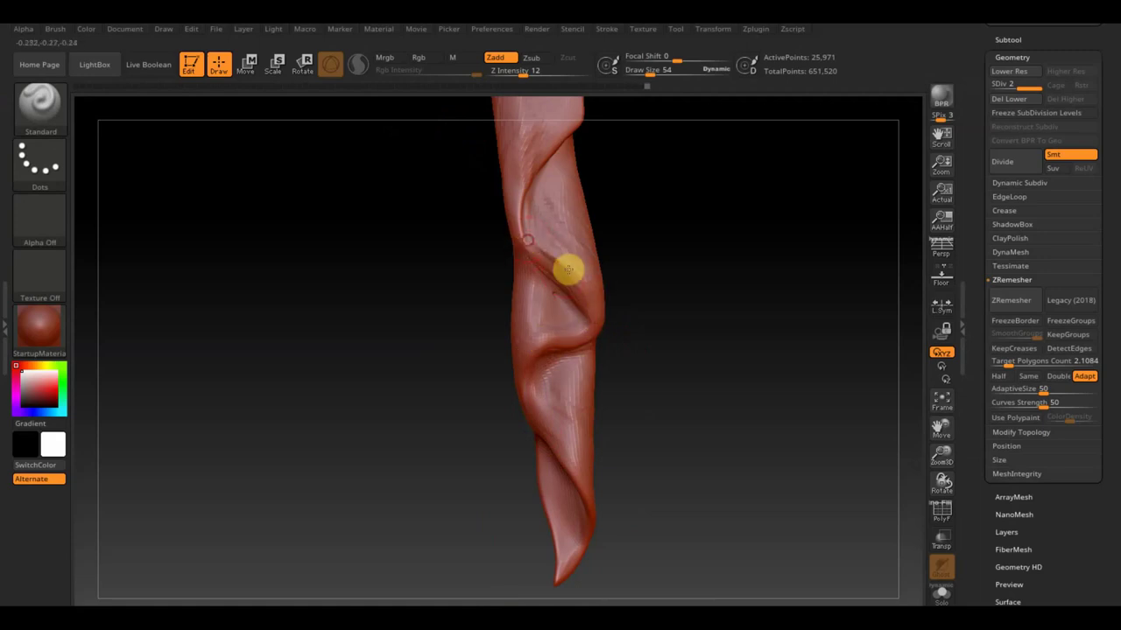
left_click_drag(653, 248, 614, 386)
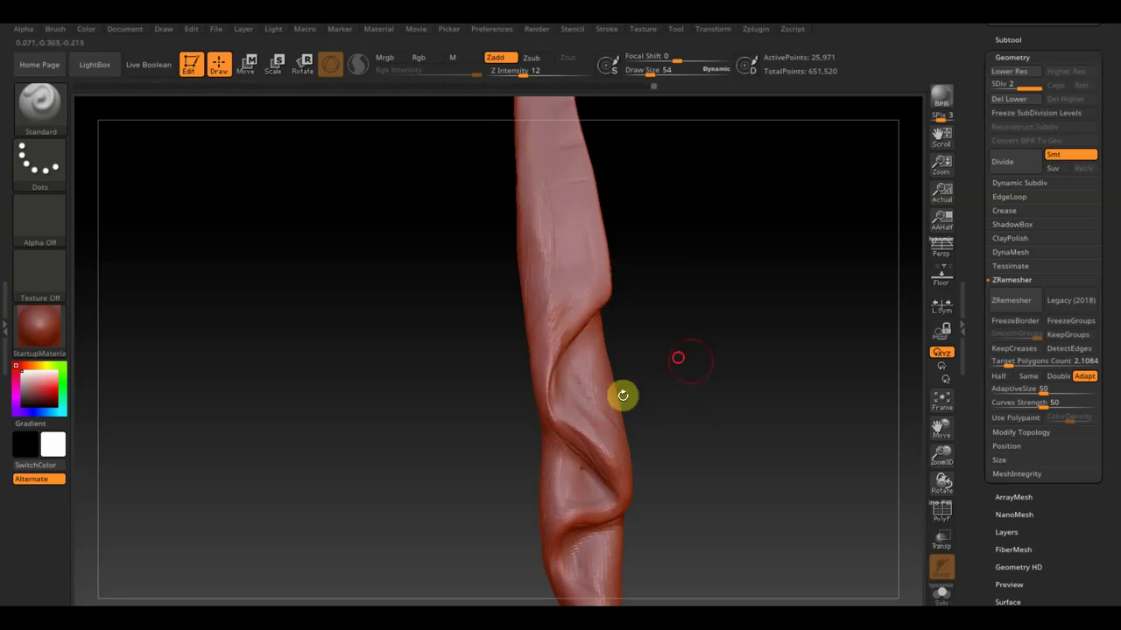
mouse_move(622, 395)
left_mouse_down()
mouse_move(625, 342)
mouse_move(602, 327)
left_mouse_up()
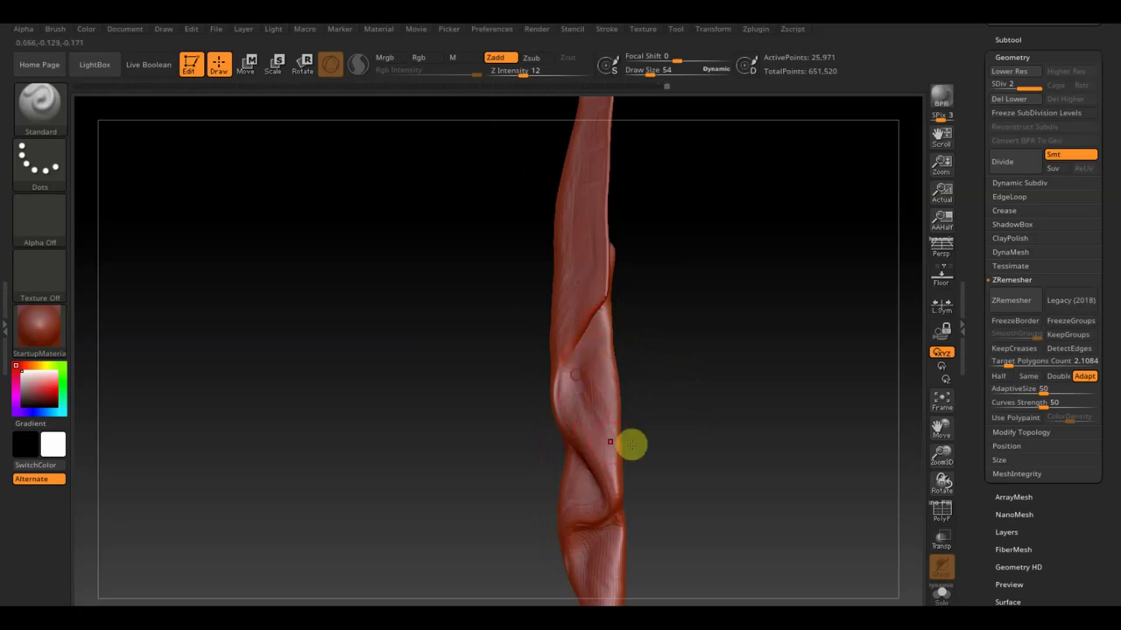
mouse_move(631, 446)
left_mouse_down()
mouse_move(751, 429)
mouse_move(710, 330)
mouse_move(667, 308)
left_mouse_up()
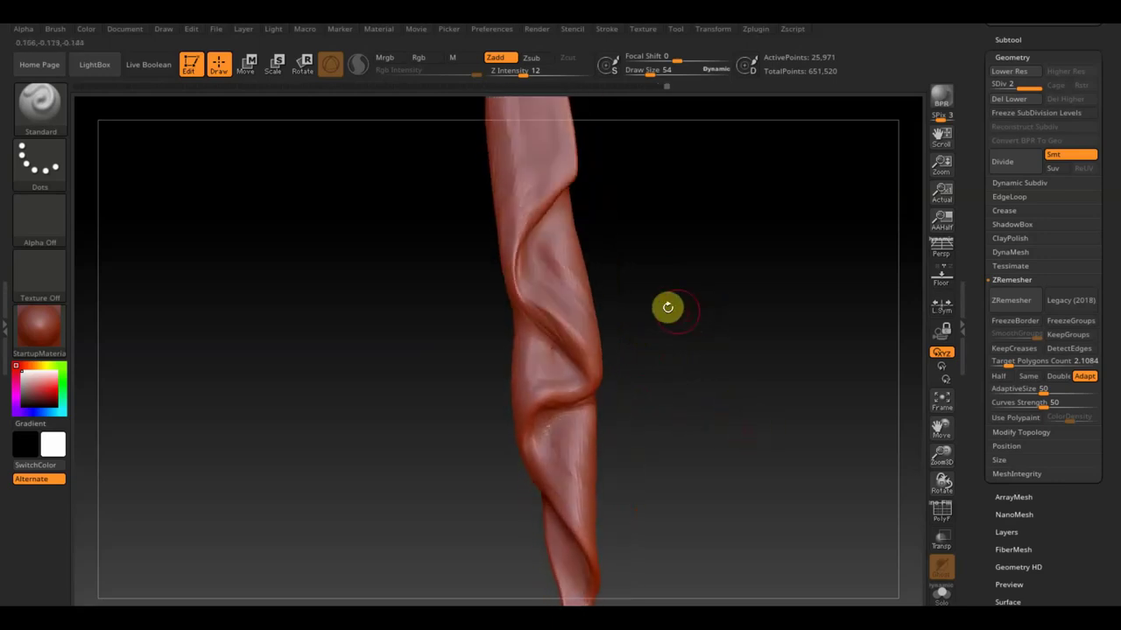
left_click_drag(656, 408, 644, 369)
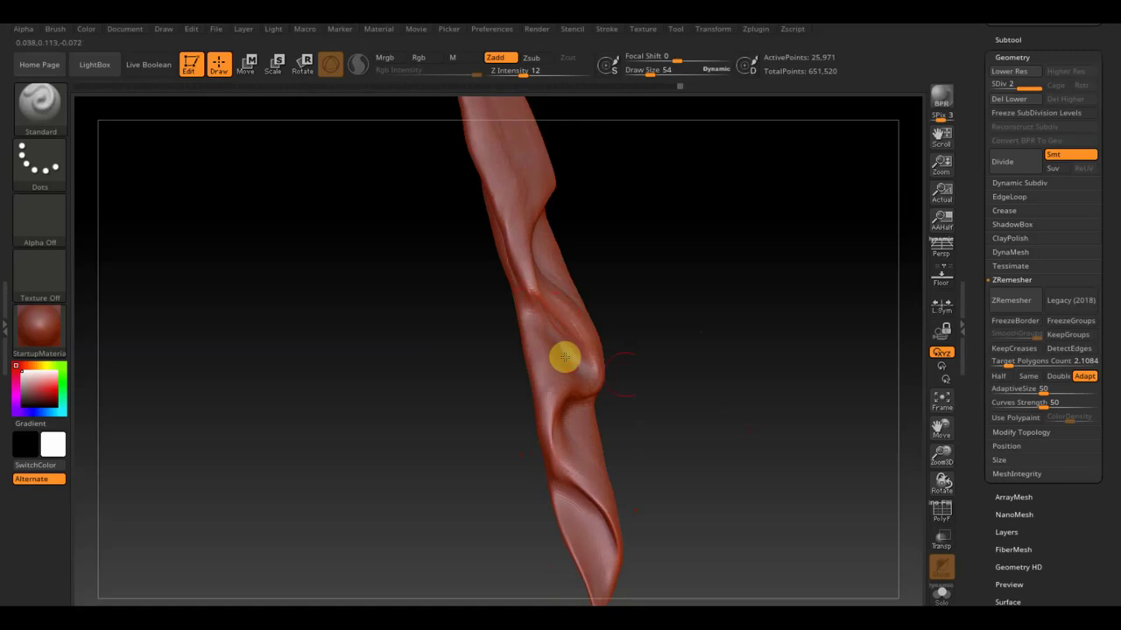
mouse_move(565, 356)
left_mouse_down()
mouse_move(625, 413)
mouse_move(672, 421)
mouse_move(671, 350)
left_mouse_up()
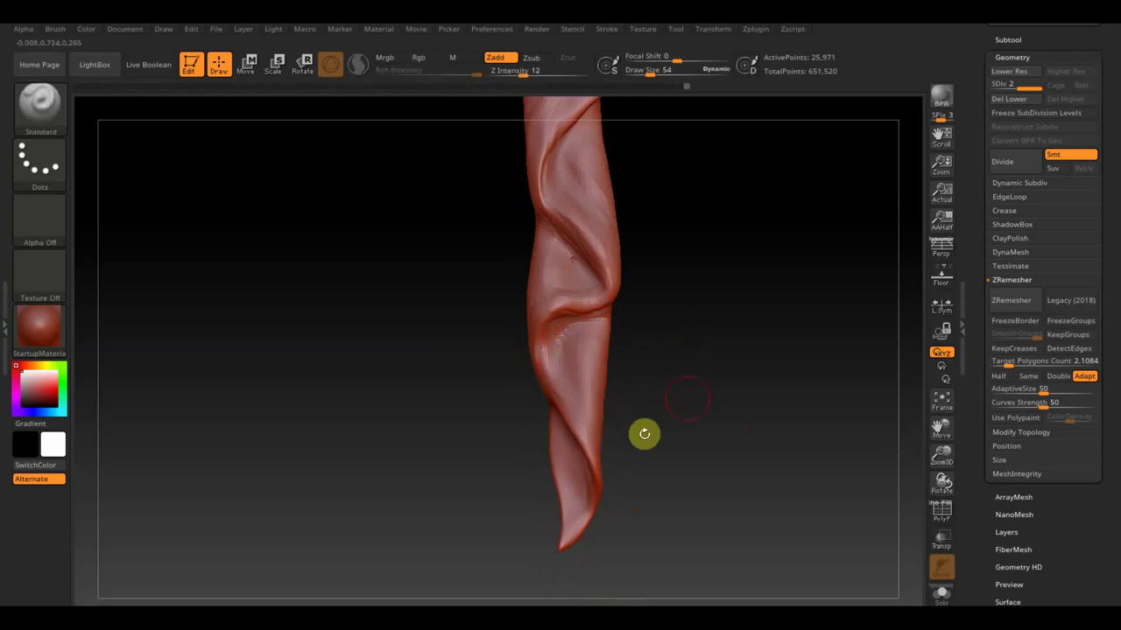
mouse_move(692, 310)
left_mouse_down()
mouse_move(704, 302)
mouse_move(695, 340)
mouse_move(645, 393)
left_mouse_up()
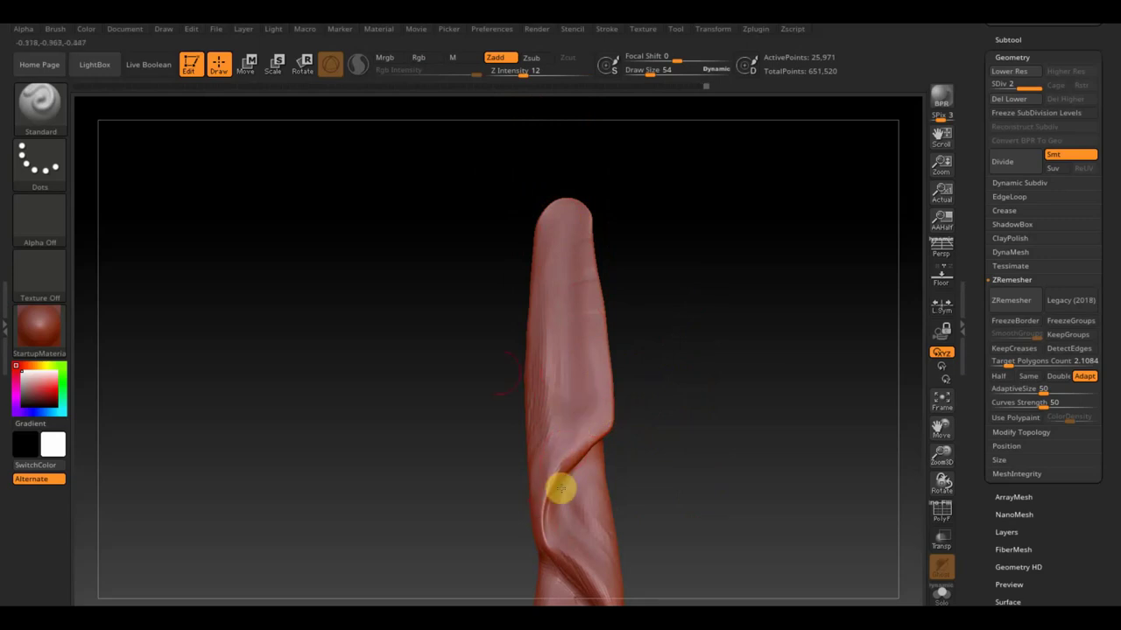
Unhide all subtools to show the full character and orbit to a side view
left_click(61, 114)
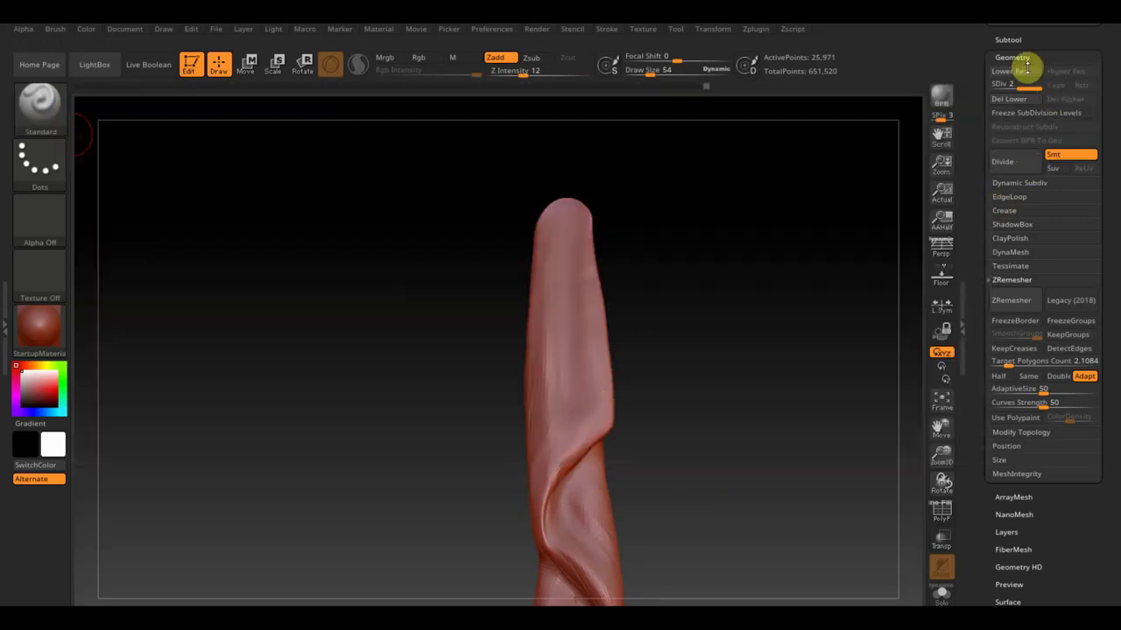
left_click(1009, 42)
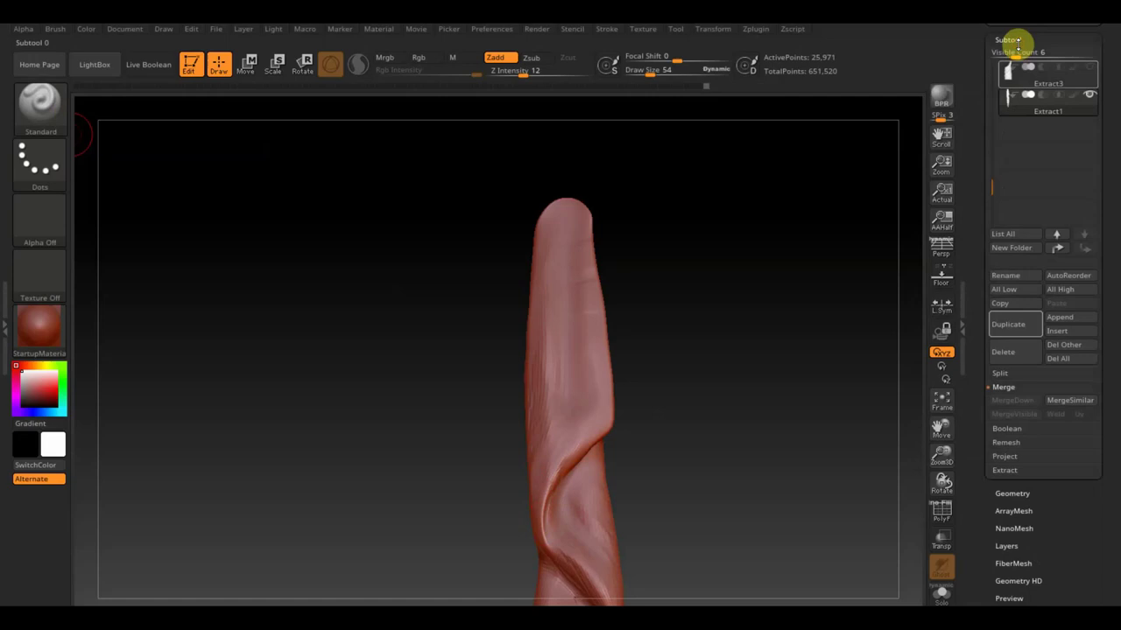
left_click(1093, 100, "shift")
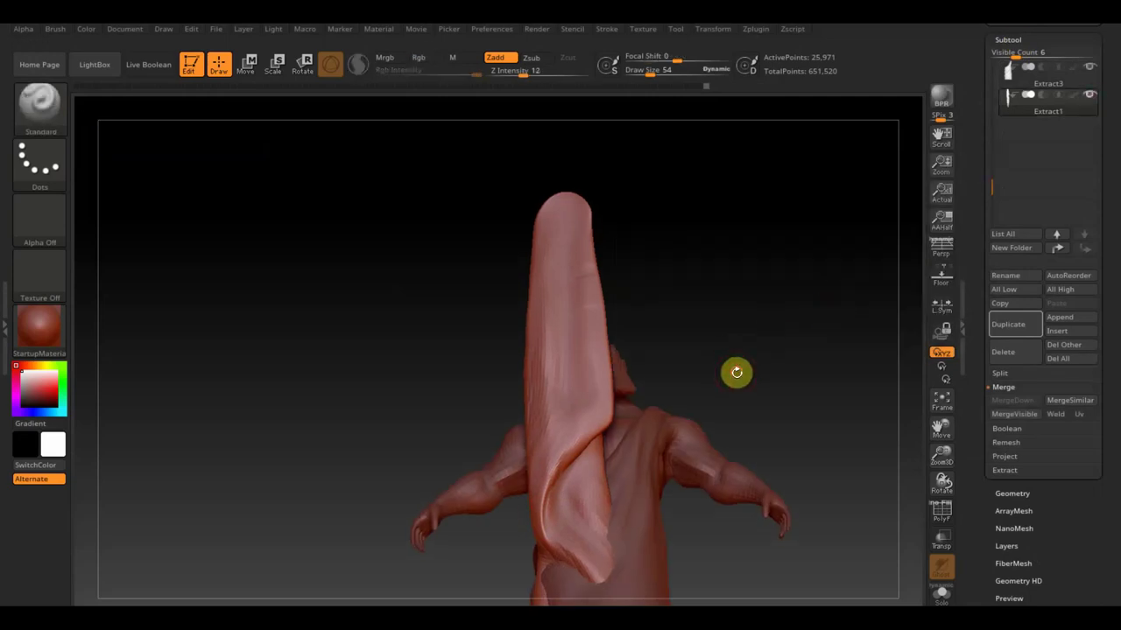
mouse_move(692, 292)
left_mouse_down()
mouse_move(660, 342)
mouse_move(712, 357)
left_mouse_up()
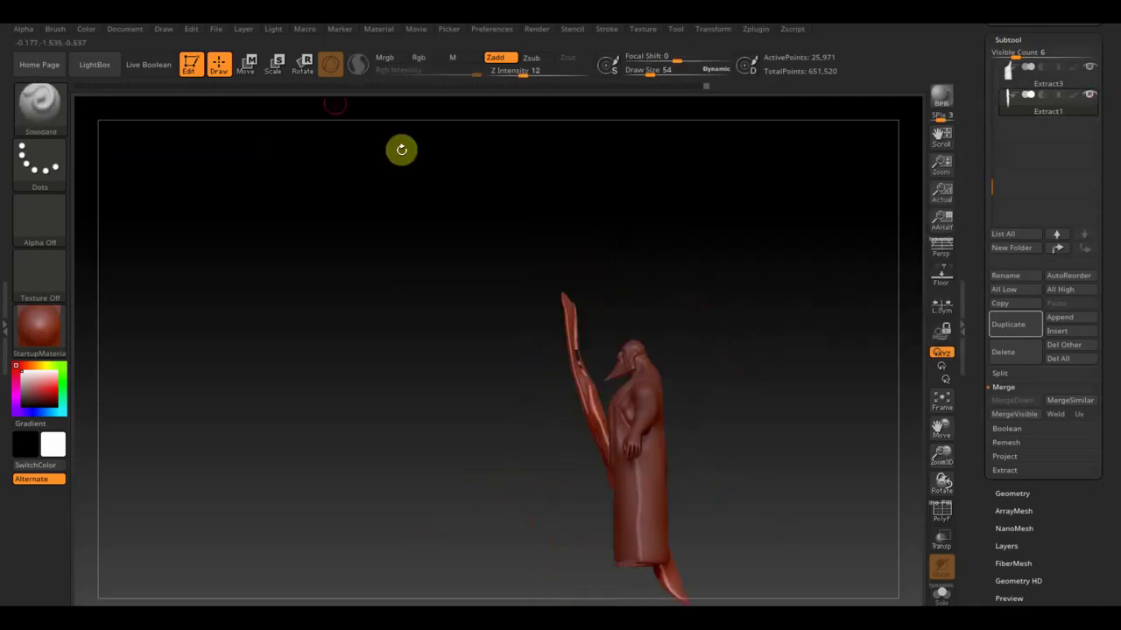
With the Transpose Move gizmo, turn the Extract1 strip upright and shift it across the chest
left_click(252, 74)
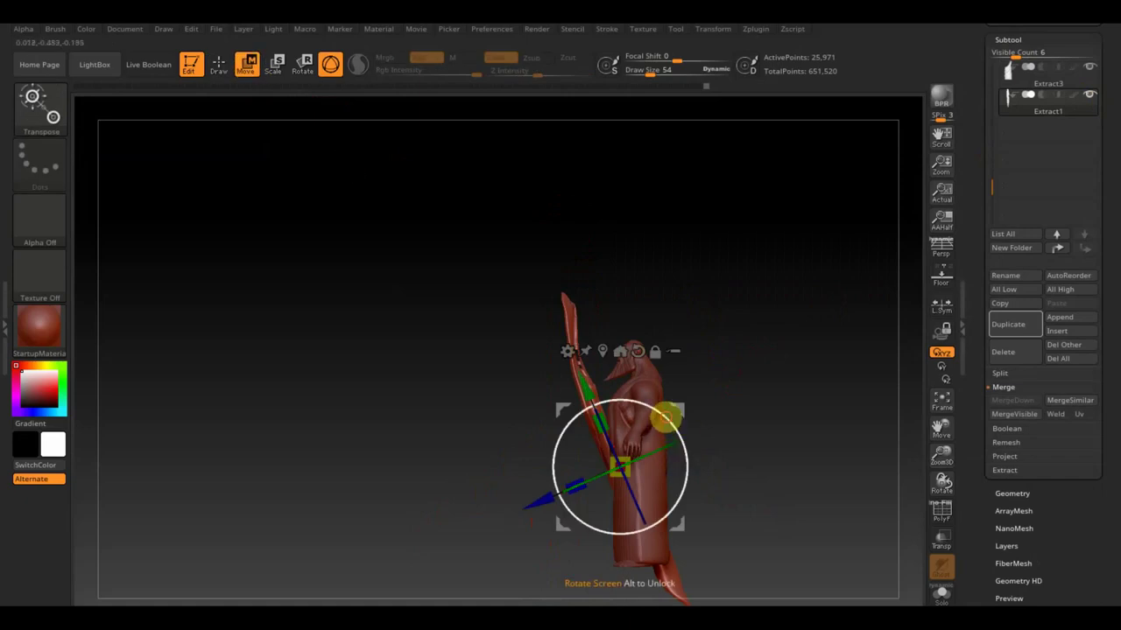
left_click_drag(665, 419, 675, 438)
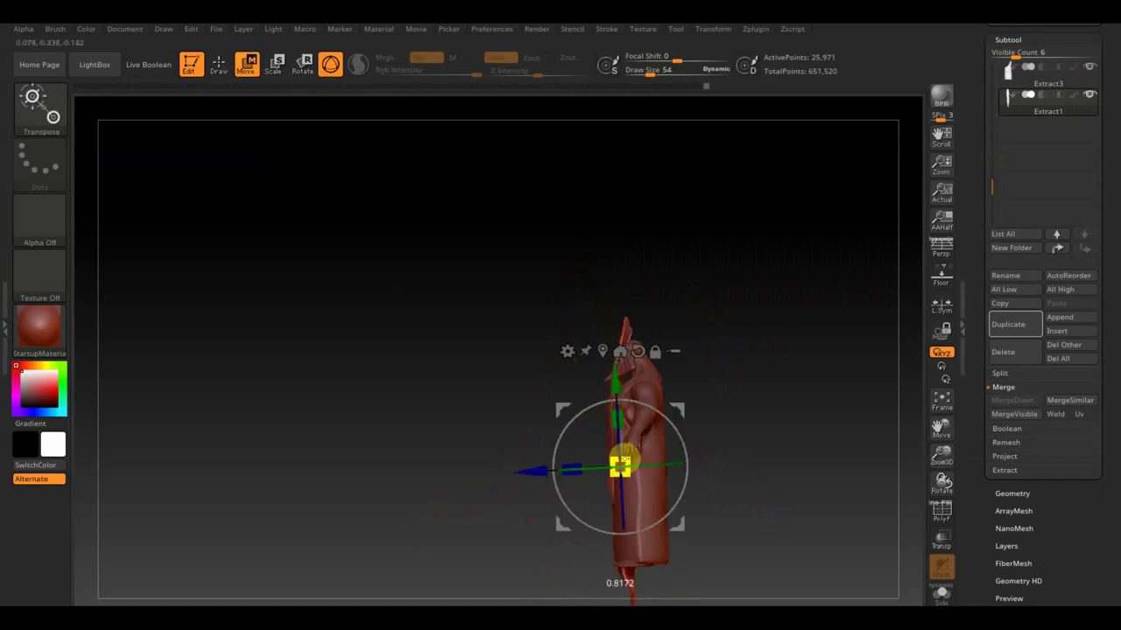
left_click_drag(620, 461, 594, 451)
mouse_move(683, 420)
left_mouse_down()
mouse_move(669, 418)
mouse_move(779, 408)
left_mouse_up()
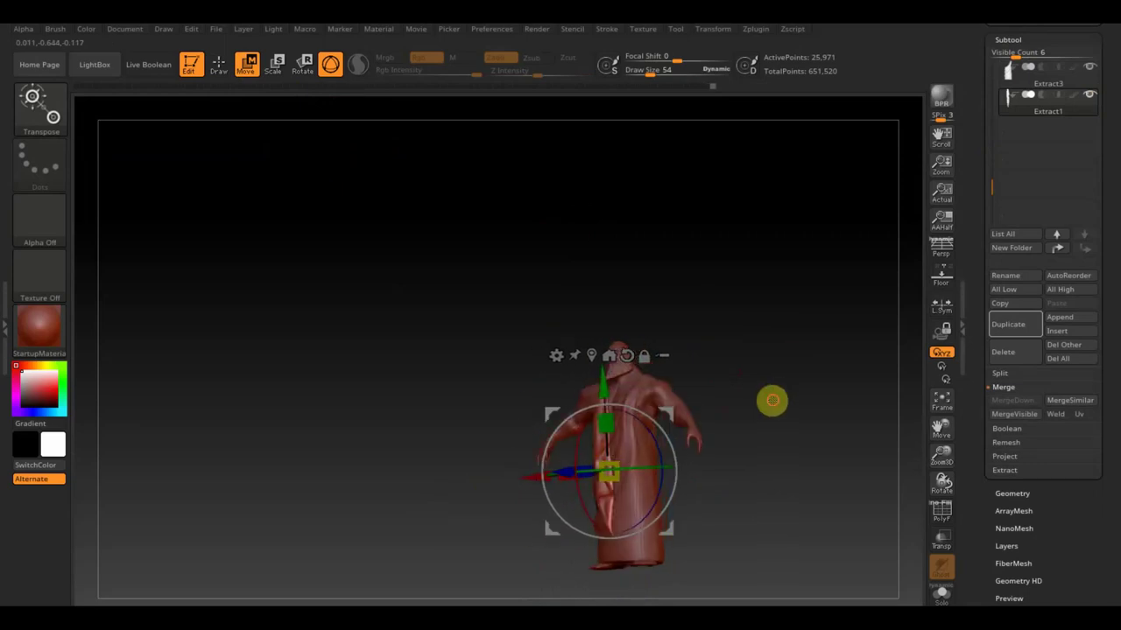
scroll(779, 408, "up", 5)
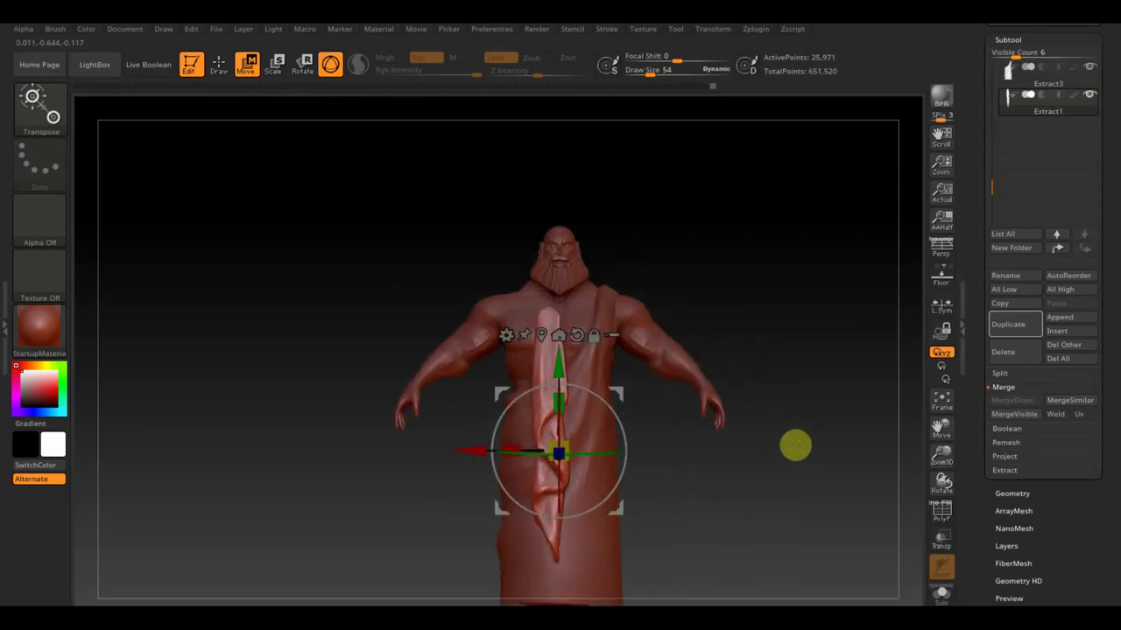
left_click_drag(508, 434, 470, 433)
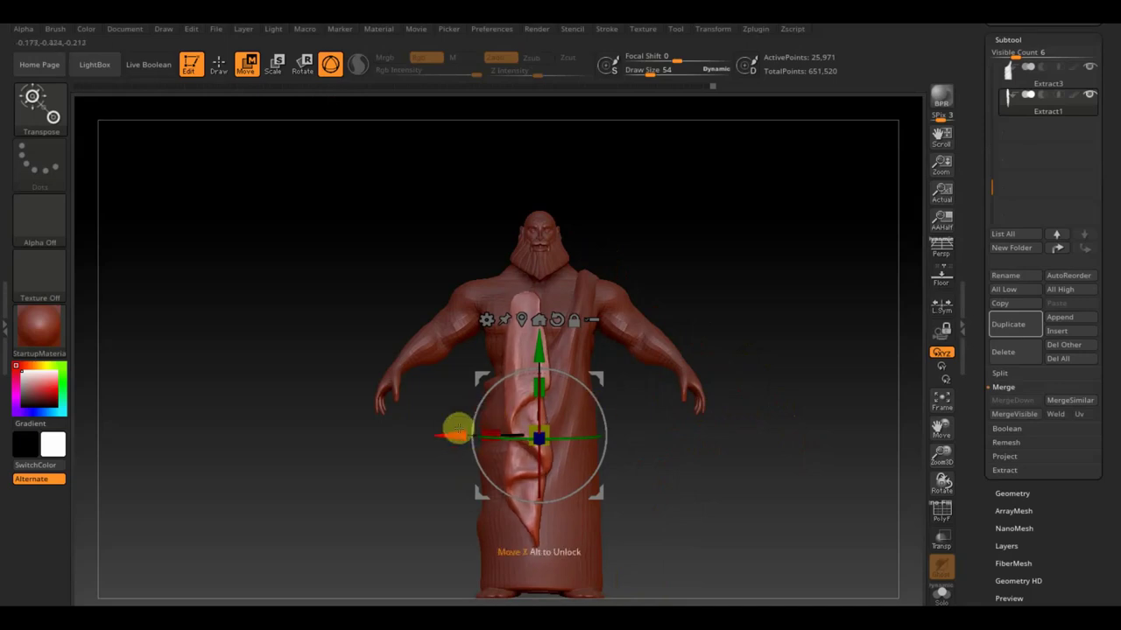
left_click_drag(458, 425, 503, 409)
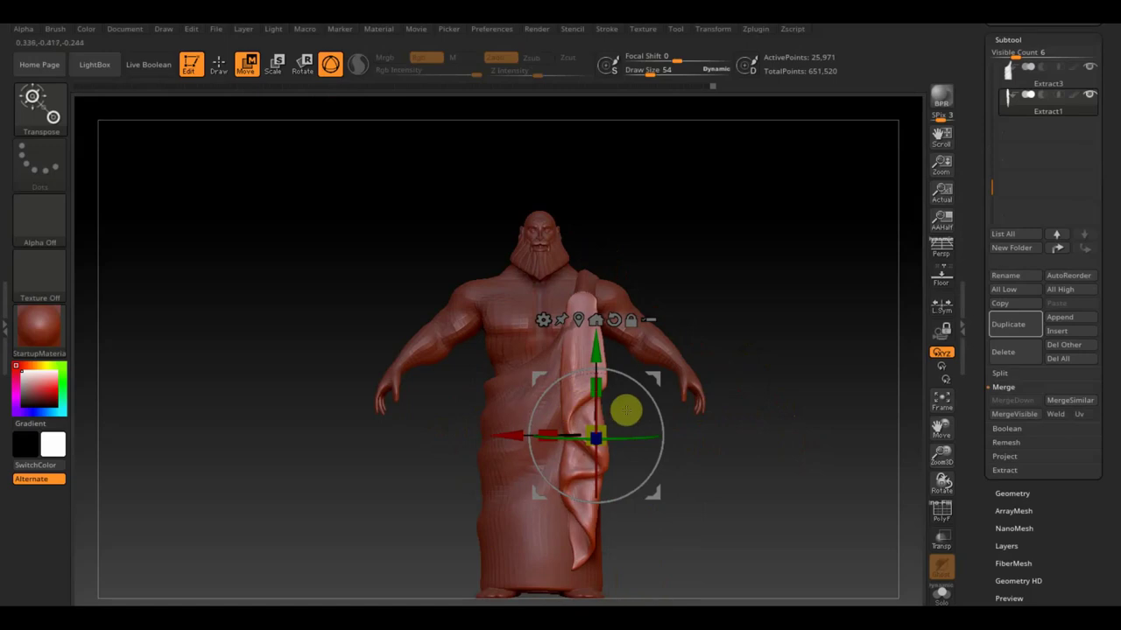
Rotate, raise and slightly scale down the strip toward the shoulder, checking it from the side
left_click_drag(567, 432, 554, 429)
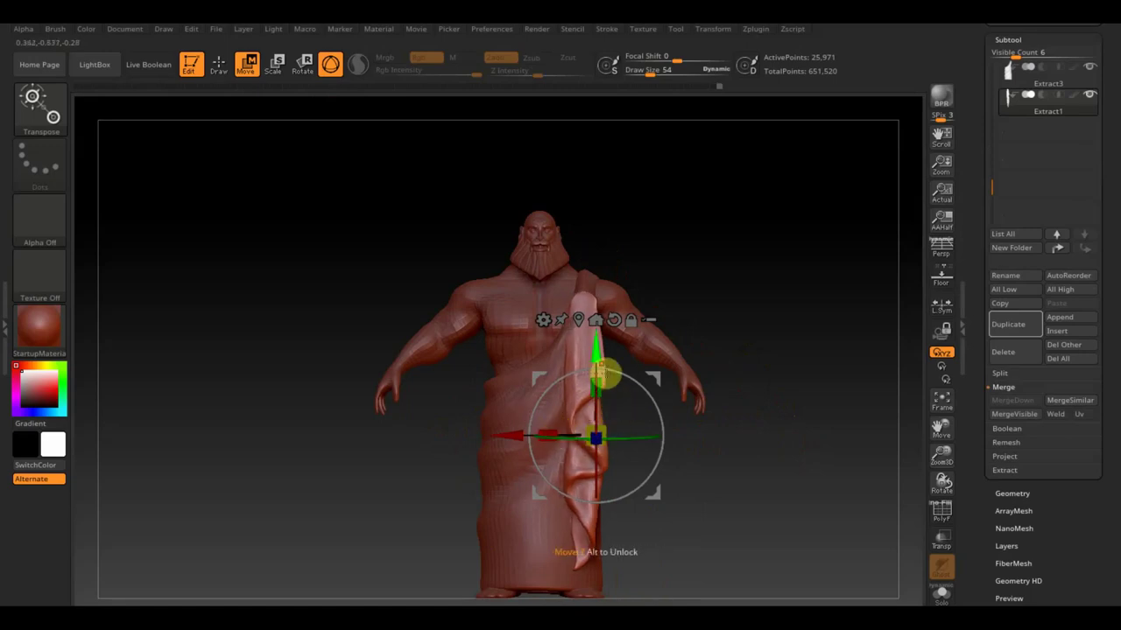
left_click_drag(594, 357, 594, 342)
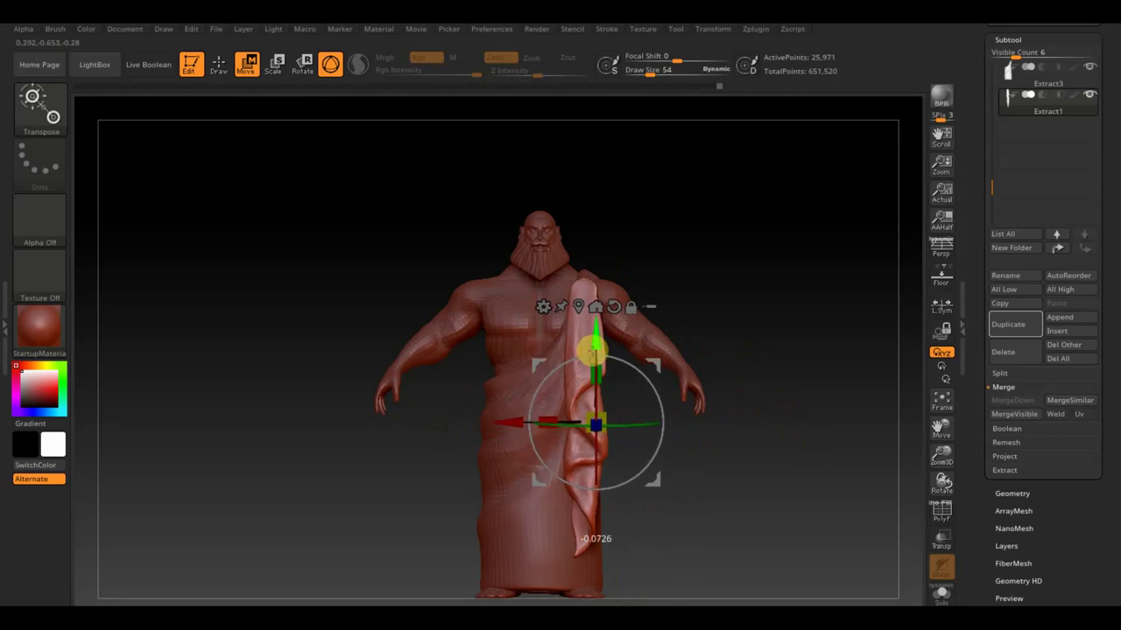
left_click_drag(609, 413, 596, 418)
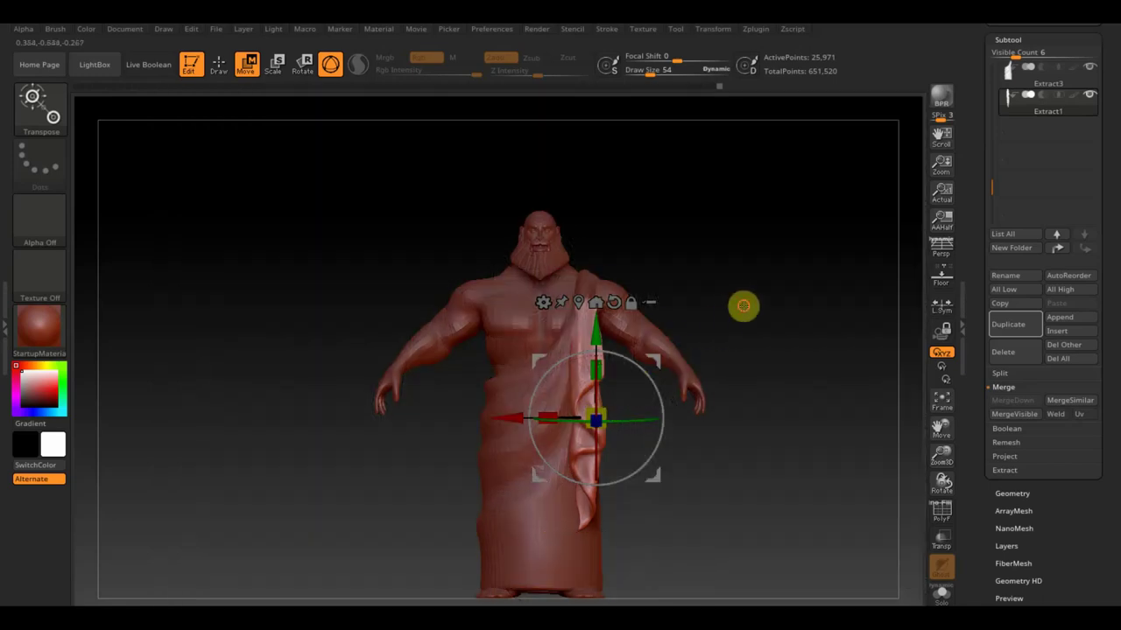
left_click_drag(743, 305, 738, 320)
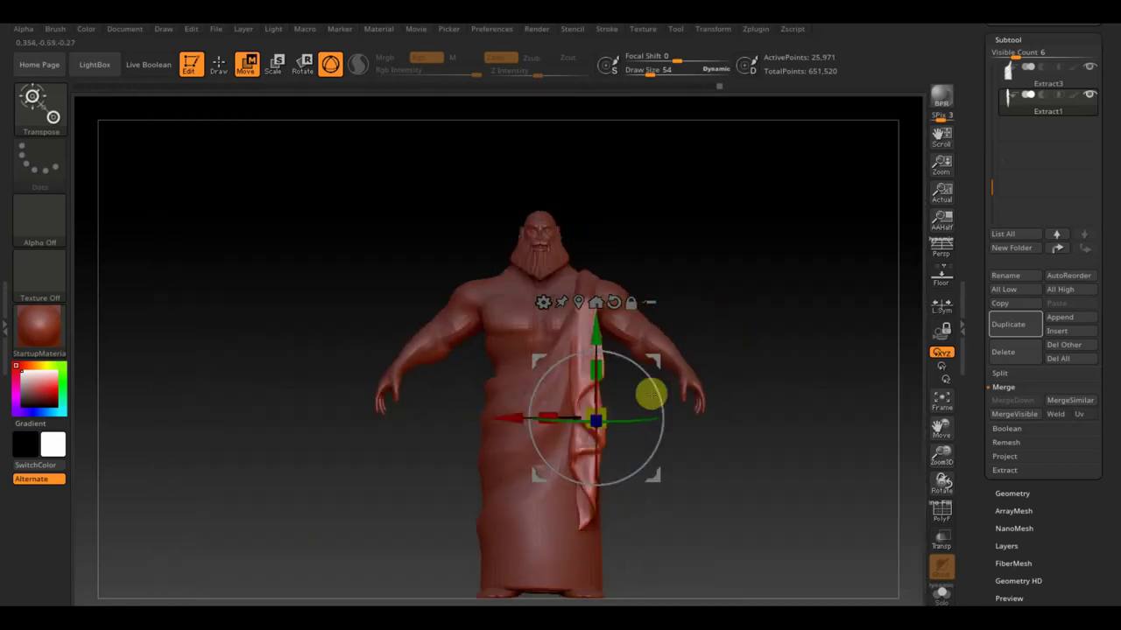
mouse_move(640, 419)
left_mouse_down()
mouse_move(653, 406)
mouse_move(640, 373)
left_mouse_up()
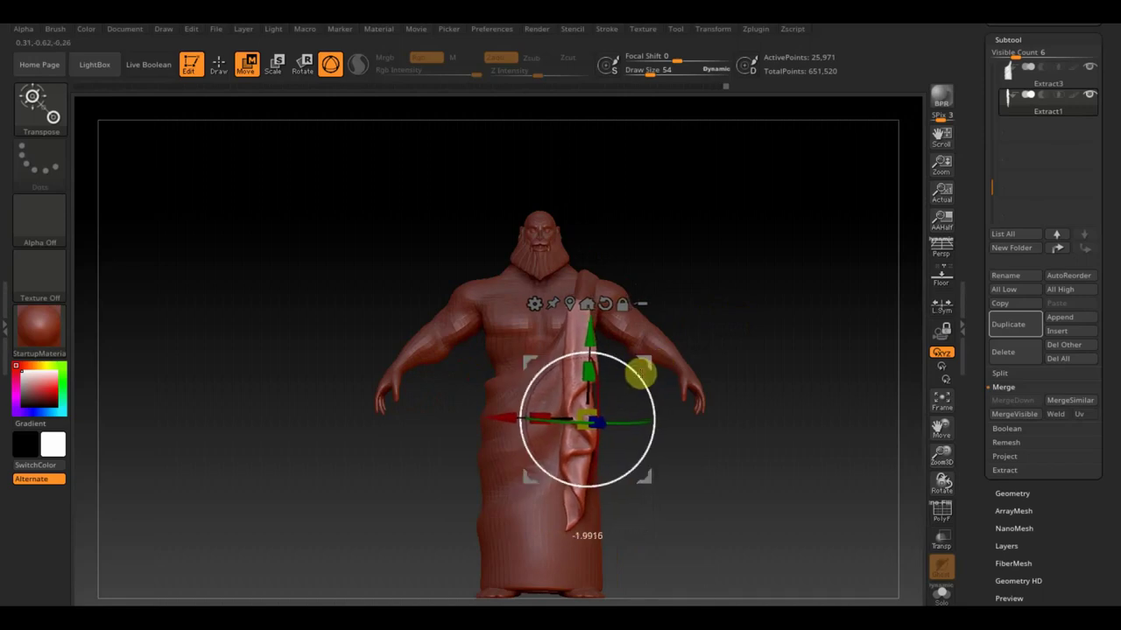
mouse_move(707, 401)
left_mouse_down()
mouse_move(698, 409)
mouse_move(798, 458)
mouse_move(697, 347)
left_mouse_up()
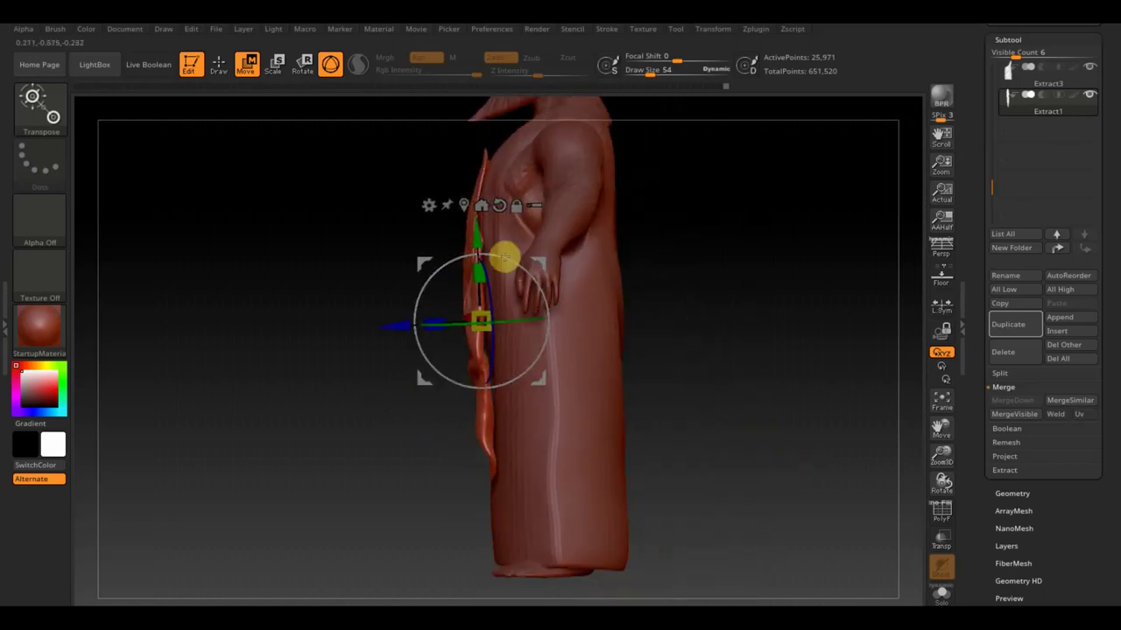
Pull the strip's lower part and front edge up toward the shoulder with an enlarged Move Topological brush
left_click(220, 78)
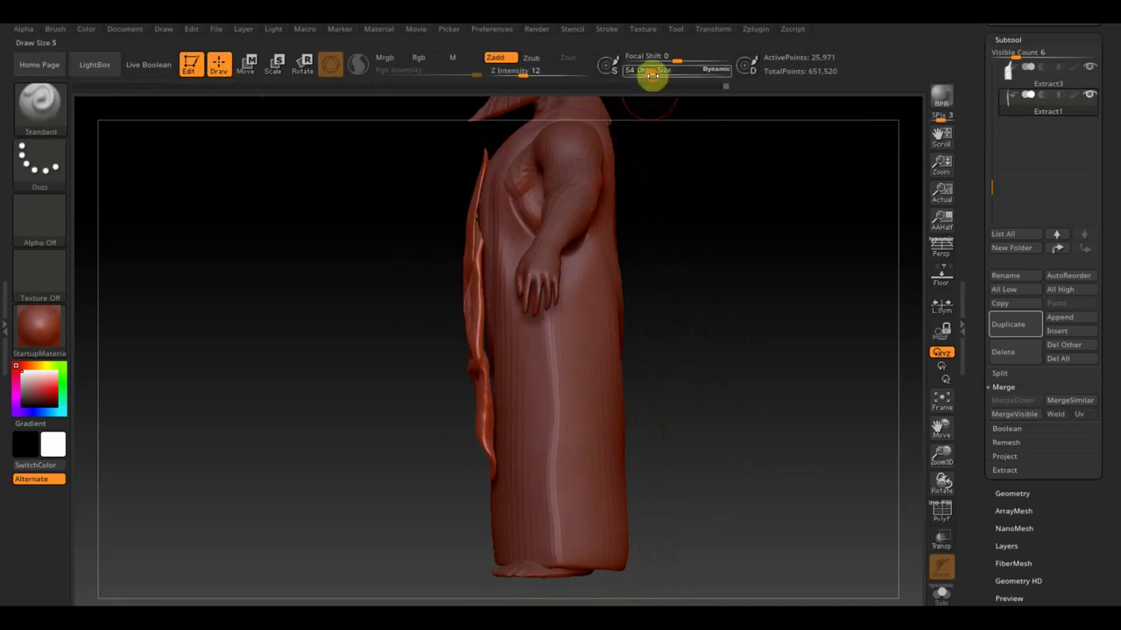
left_click_drag(651, 75, 662, 77)
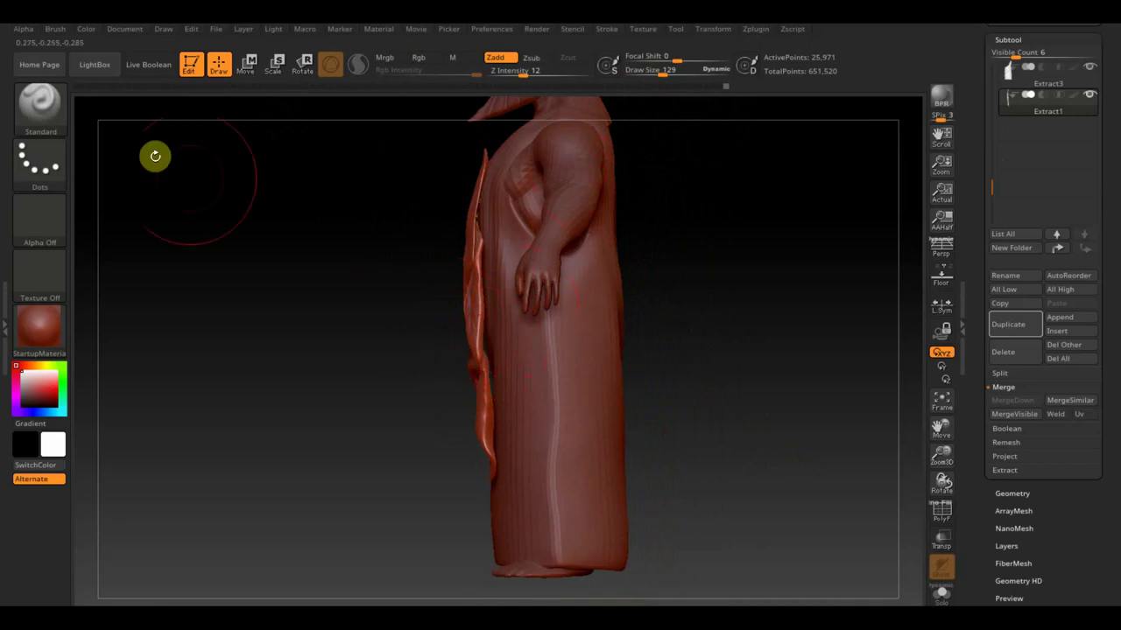
left_click(40, 103)
left_click(296, 129)
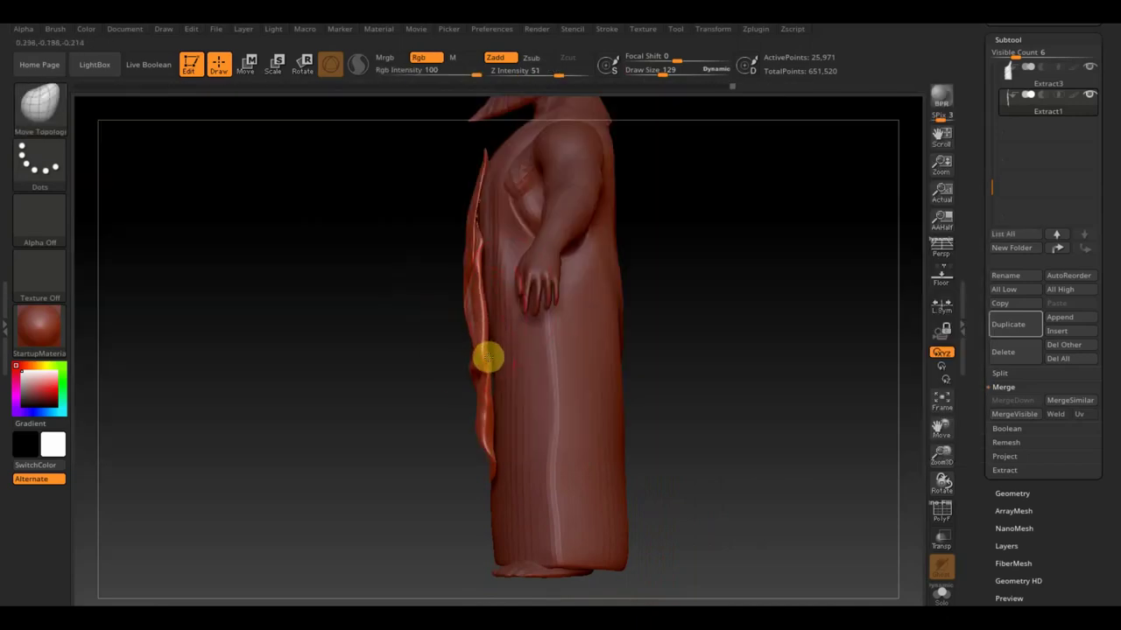
left_click_drag(487, 356, 487, 421)
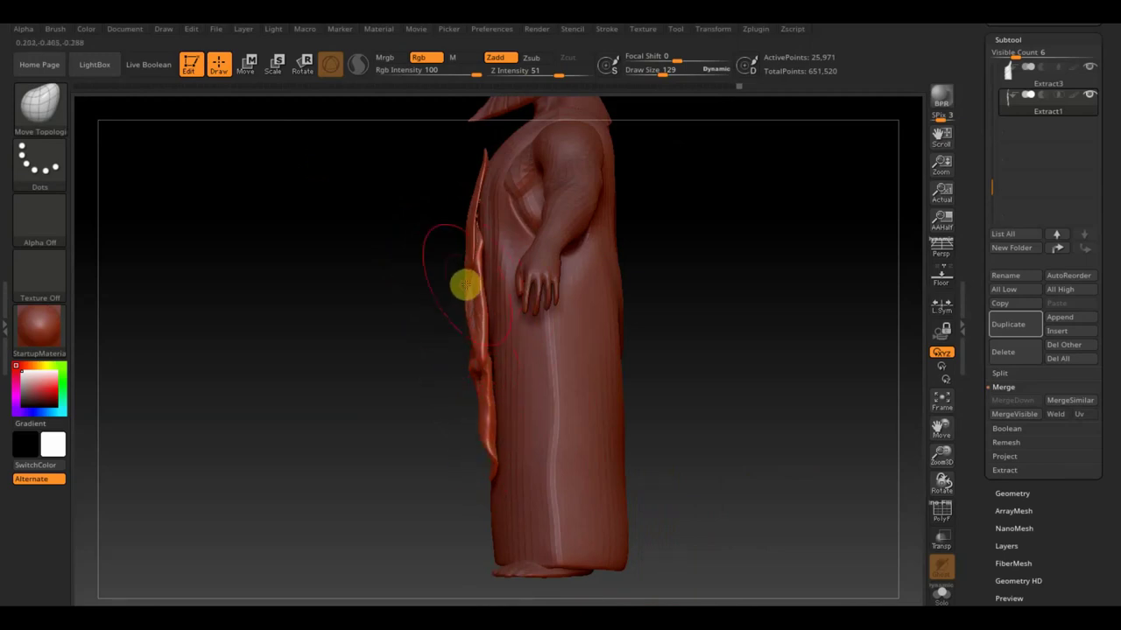
mouse_move(465, 284)
left_mouse_down()
mouse_move(487, 213)
mouse_move(487, 149)
mouse_move(553, 115)
left_mouse_up()
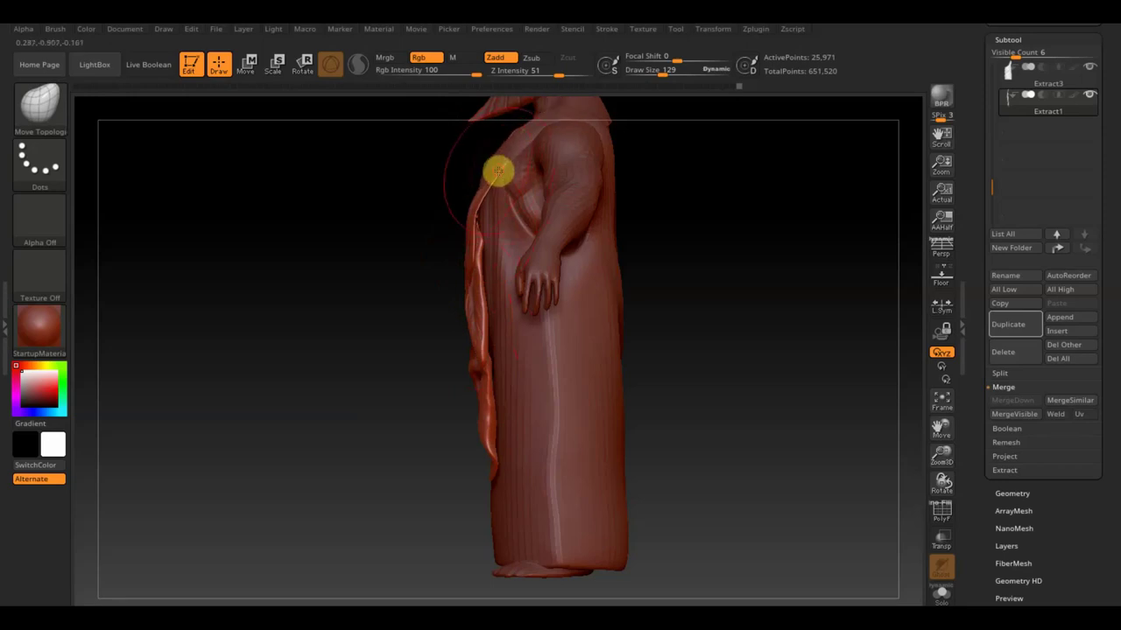
left_click_drag(487, 169, 510, 134)
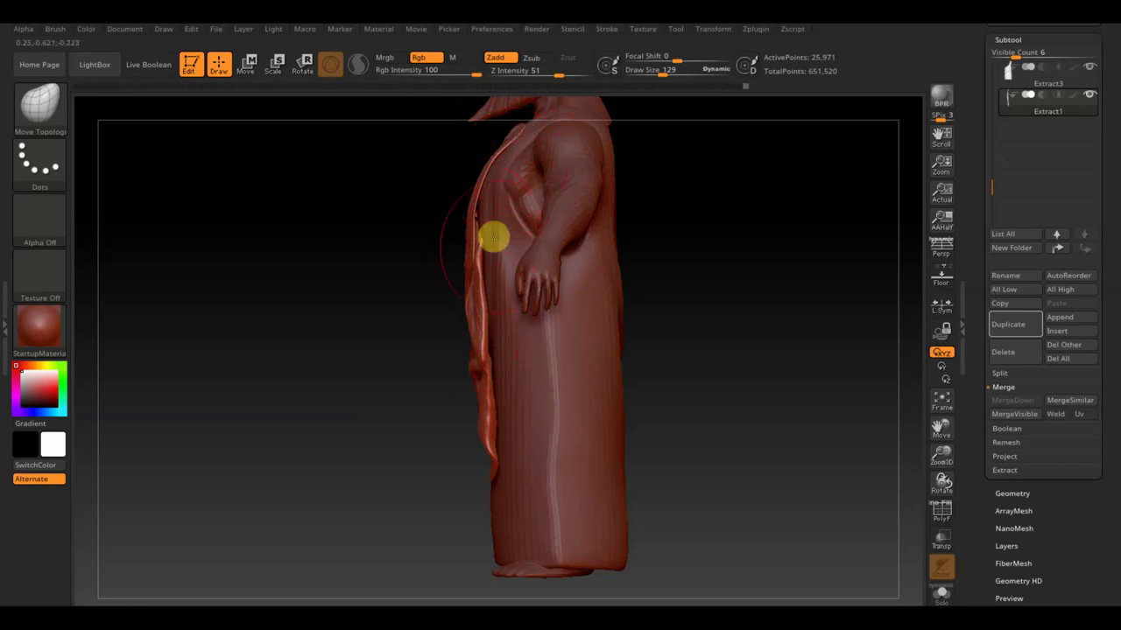
left_click(503, 283, "alt")
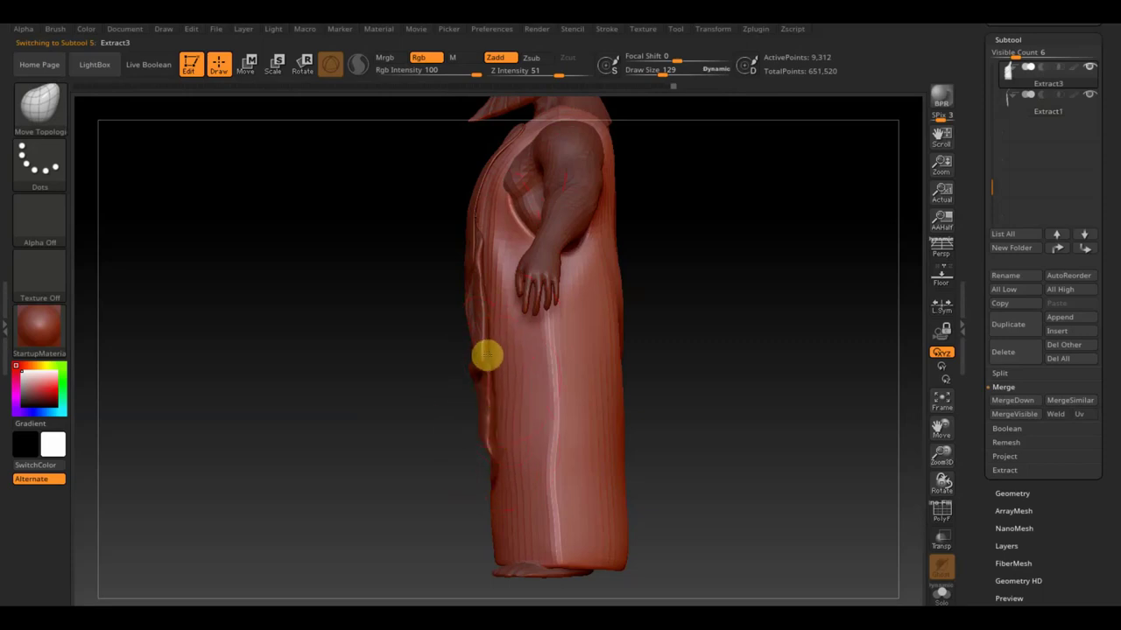
Face the model front, select Extract1, and overlay the ZEUS #7 Spotlight reference sheet
mouse_move(582, 404)
left_mouse_down()
mouse_move(673, 376)
mouse_move(741, 376)
mouse_move(732, 380)
left_mouse_up()
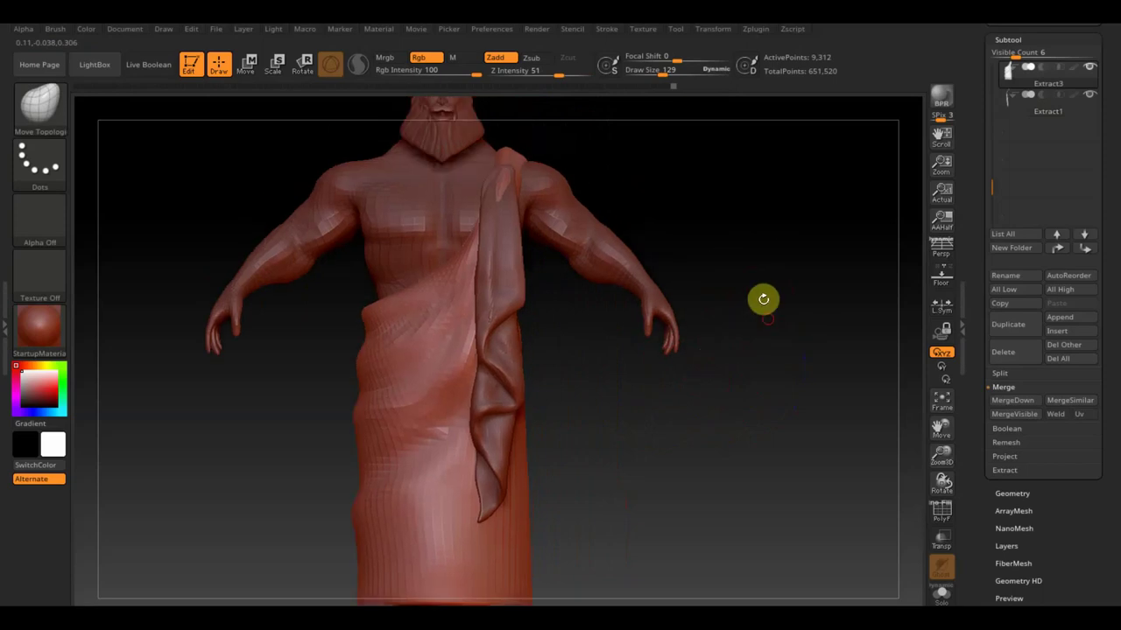
left_click_drag(763, 300, 642, 405, "alt")
left_click(487, 374, "alt")
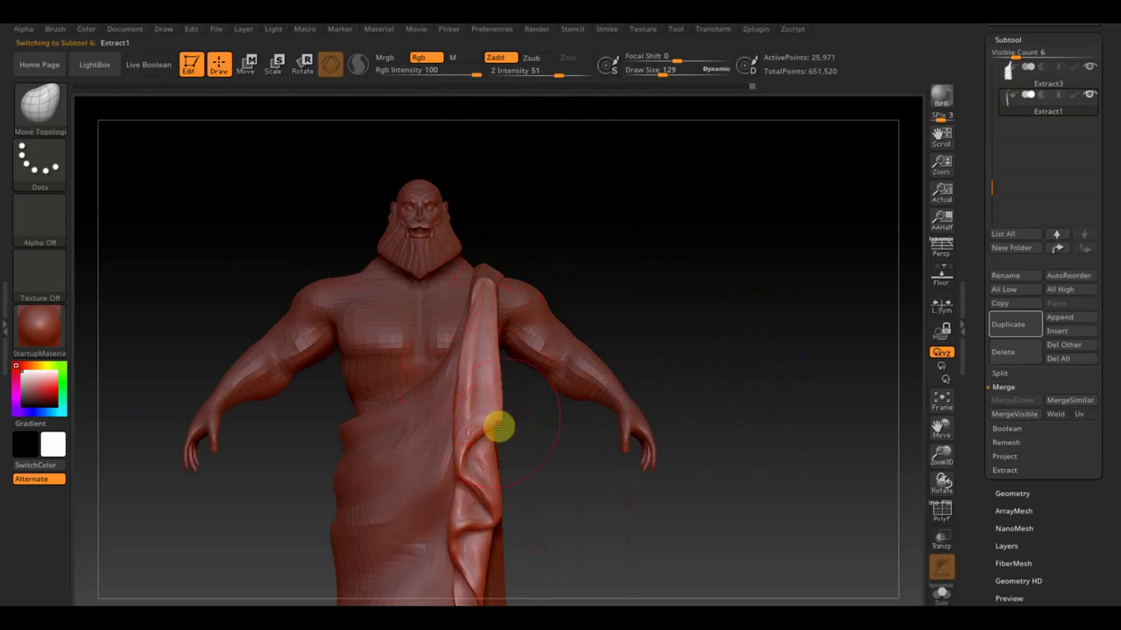
key("shift+z")
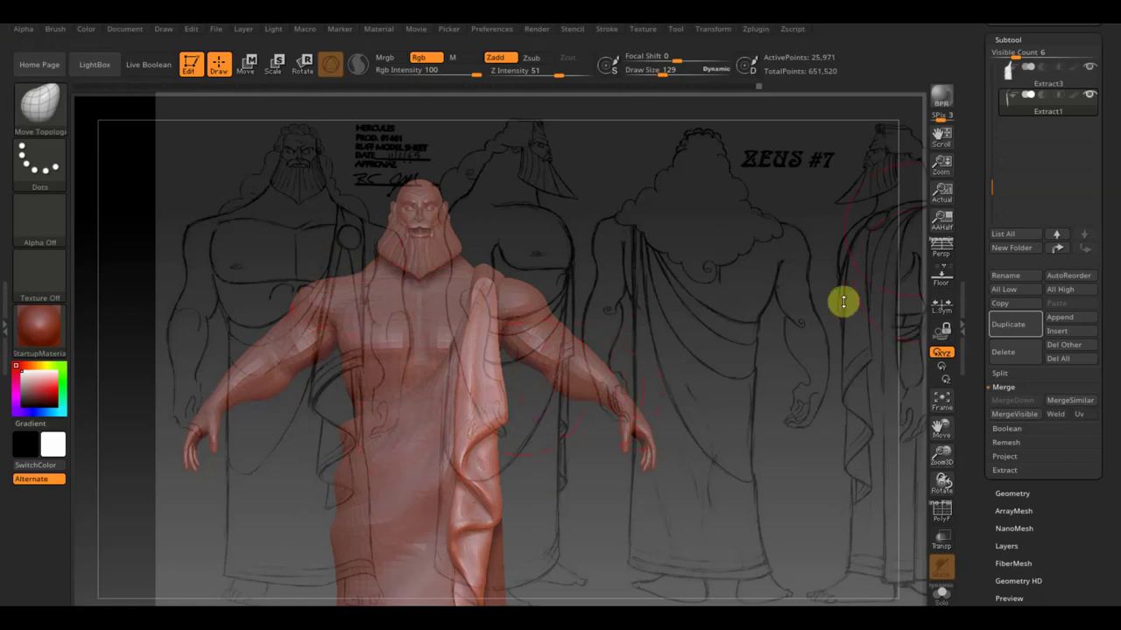
Toggle Extract1's solo view off and on again, then view the model from slightly above
left_click(1093, 100)
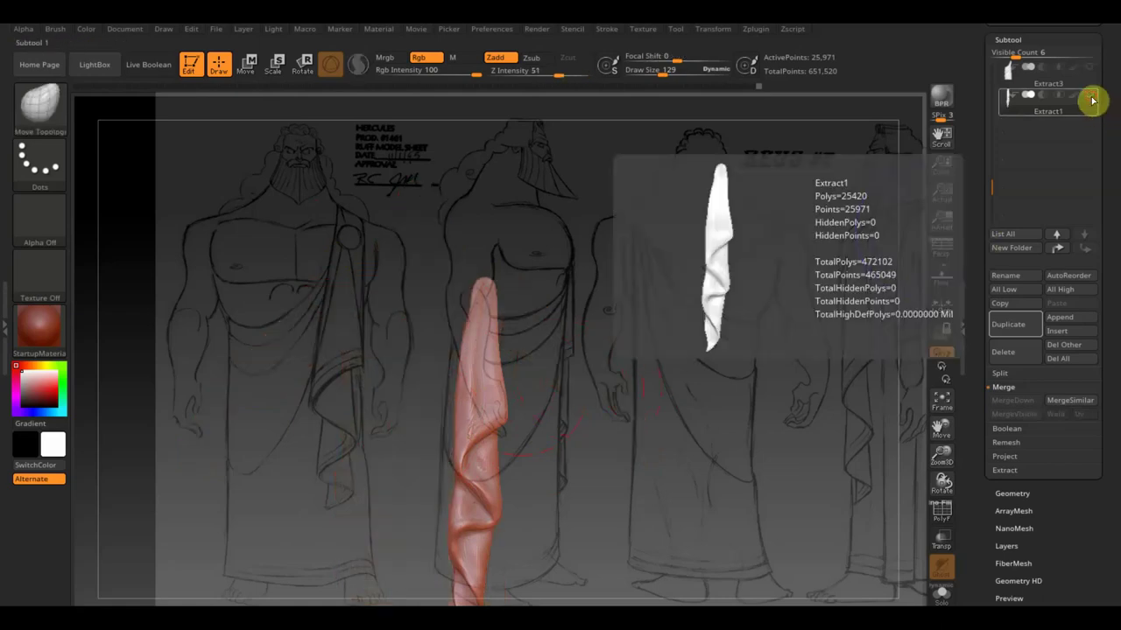
key("shift")
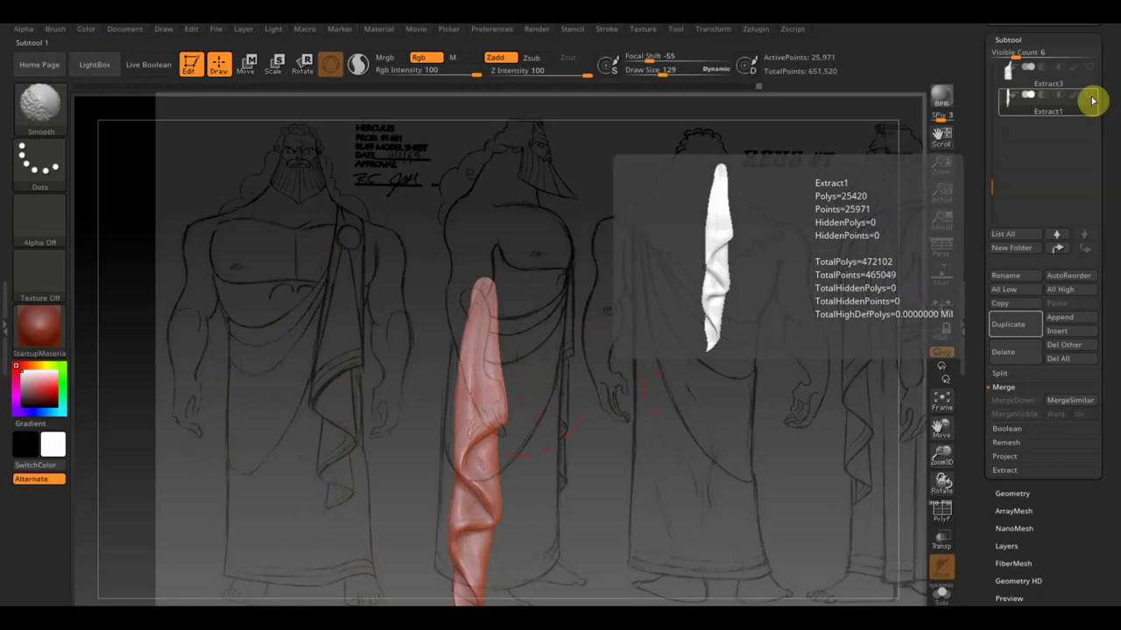
left_click(1093, 100, "shift")
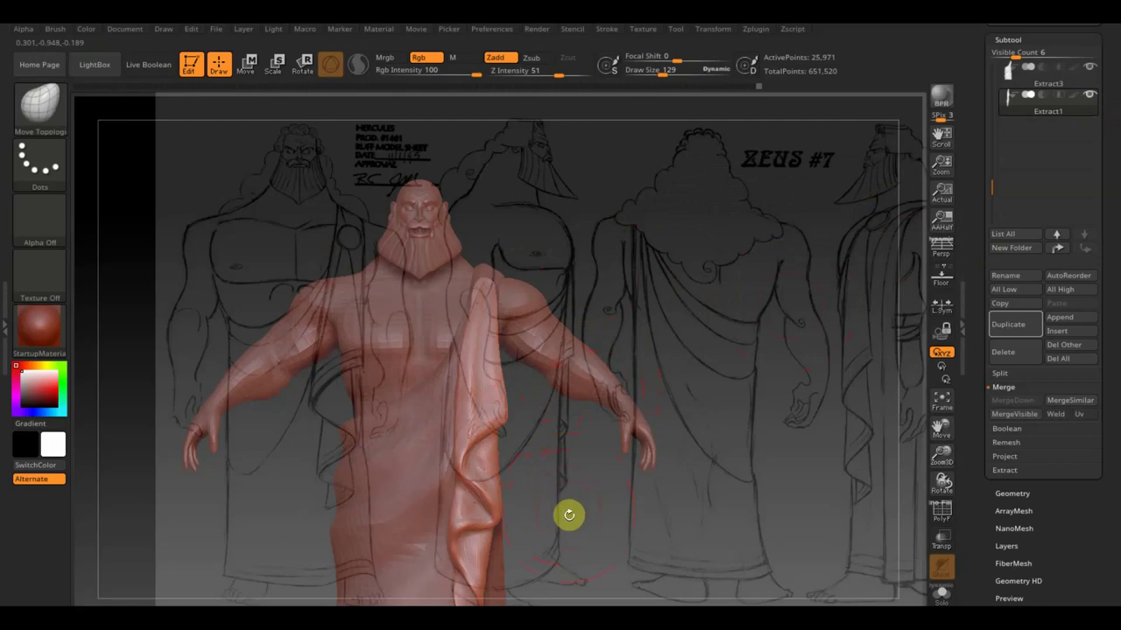
key("shift")
left_click_drag(563, 509, 569, 437)
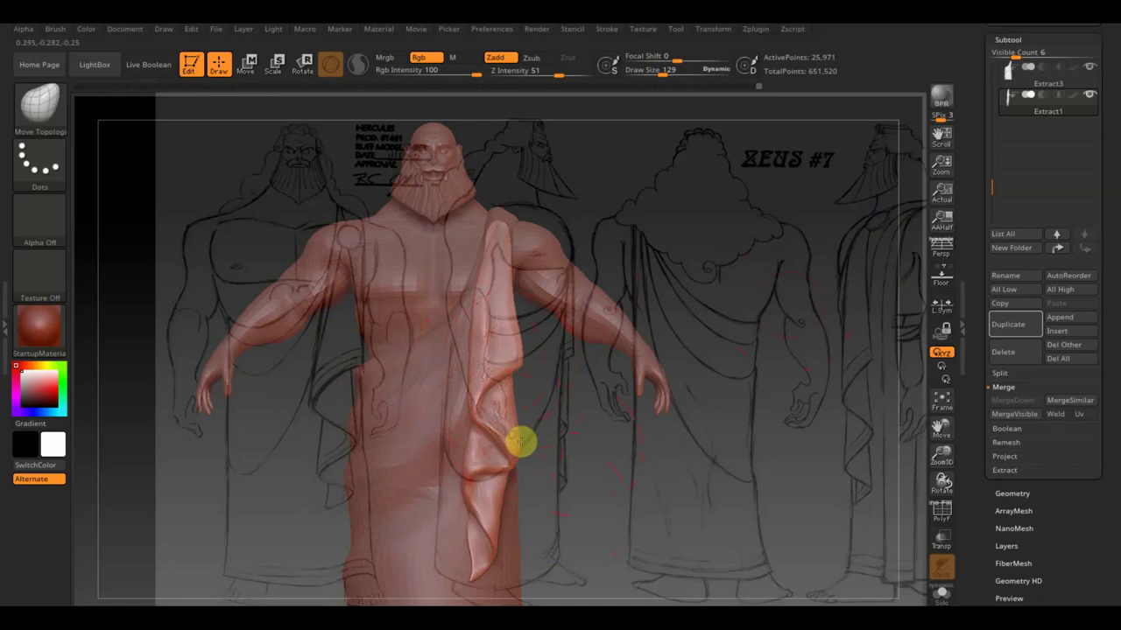
Sculpt a new fold in the lower drape, smooth it at size 95, and raise it over the right shoulder
mouse_move(514, 454)
left_mouse_down()
mouse_move(470, 475)
mouse_move(465, 496)
mouse_move(499, 538)
mouse_move(496, 520)
mouse_move(505, 525)
mouse_move(477, 565)
left_mouse_up()
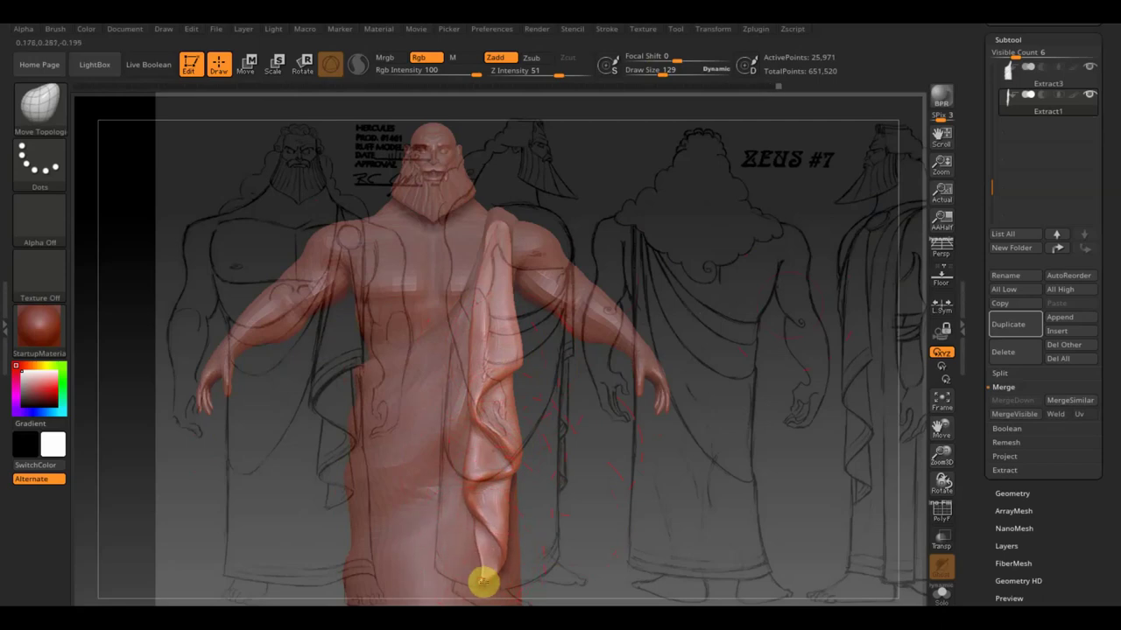
left_click_drag(660, 70, 650, 70)
mouse_move(490, 583)
left_mouse_down("shift")
mouse_move(475, 545)
mouse_move(481, 579)
mouse_move(493, 458)
mouse_move(510, 425)
mouse_move(496, 279)
mouse_move(496, 303)
left_mouse_up("shift")
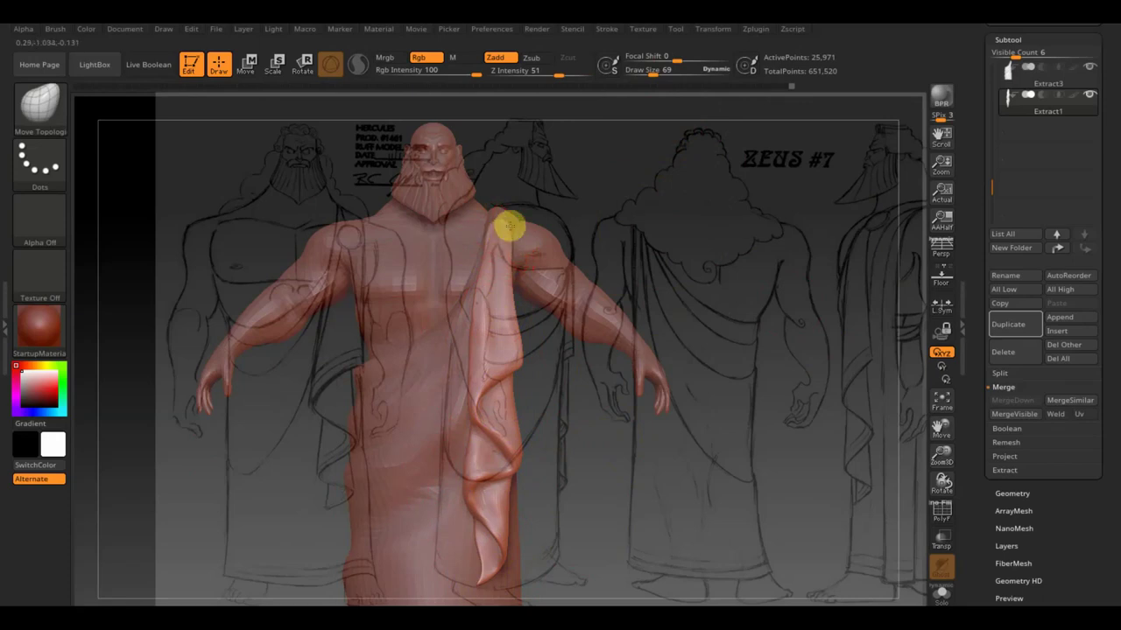
left_click_drag(507, 225, 505, 266)
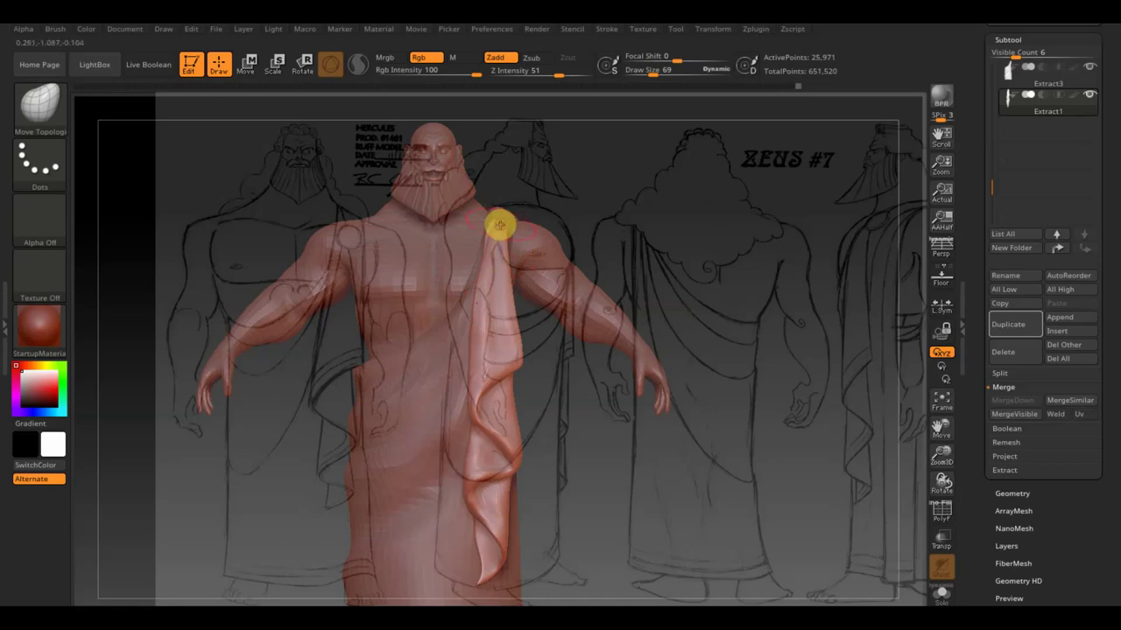
left_click_drag(508, 325, 505, 275)
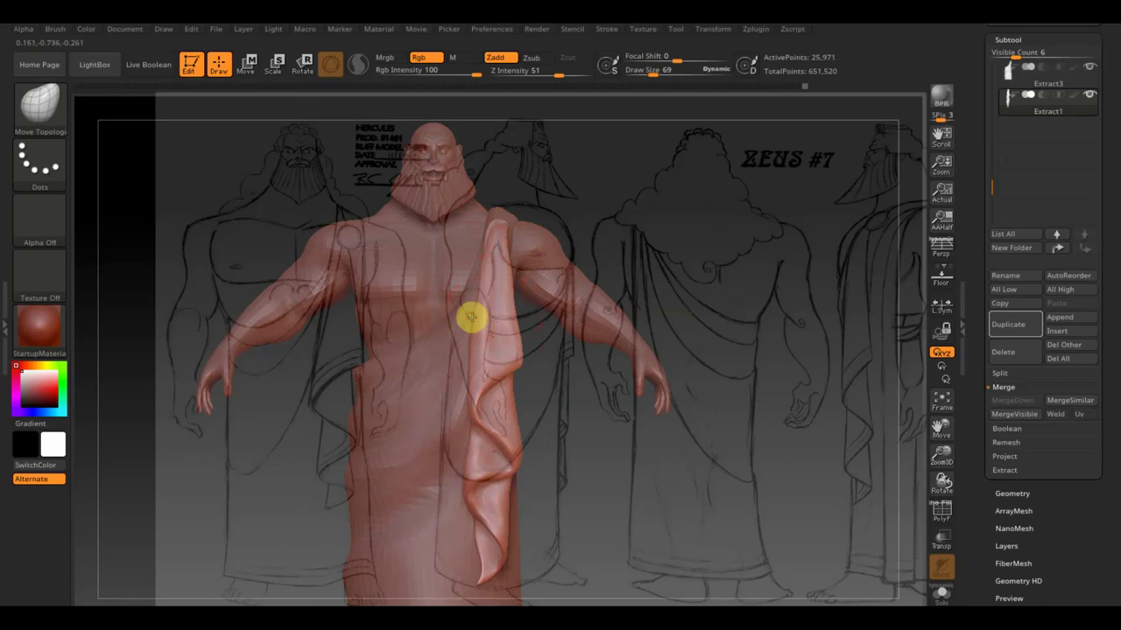
From side view at size 114, hide the reference and pull the drape's front edge toward the beard
left_click_drag(607, 253, 663, 269, "shift")
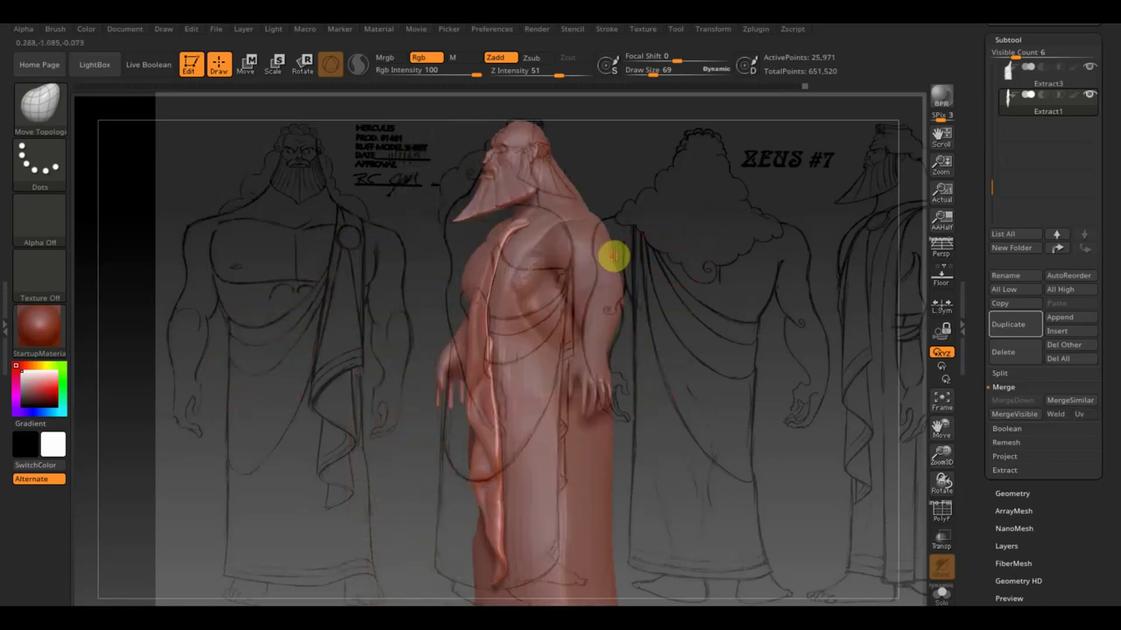
left_click_drag(650, 70, 660, 70)
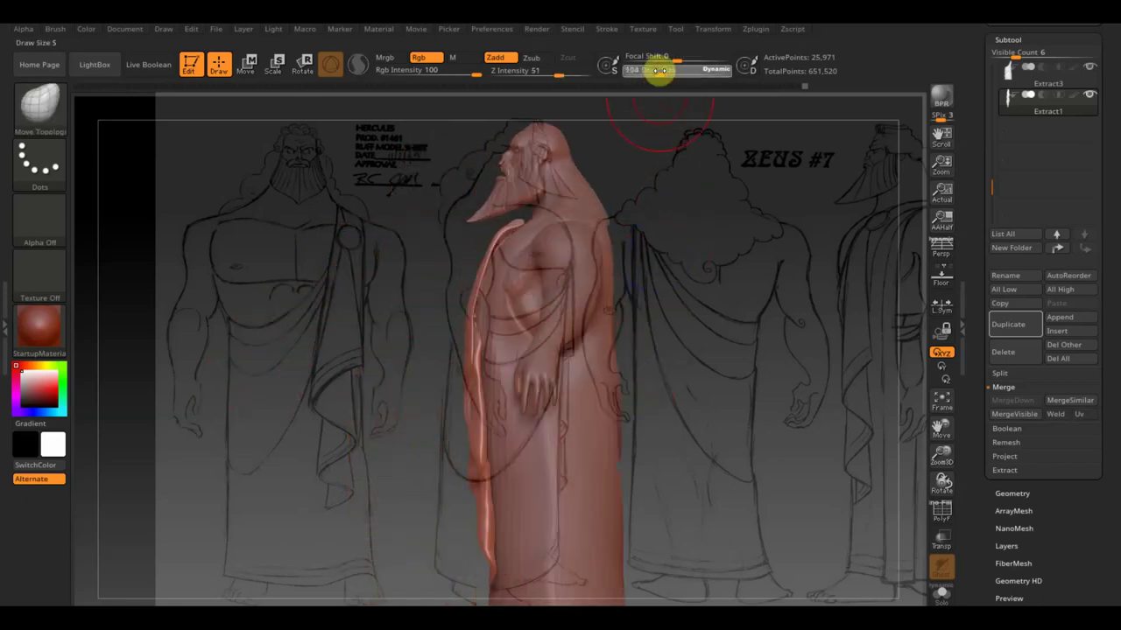
key("shift+z")
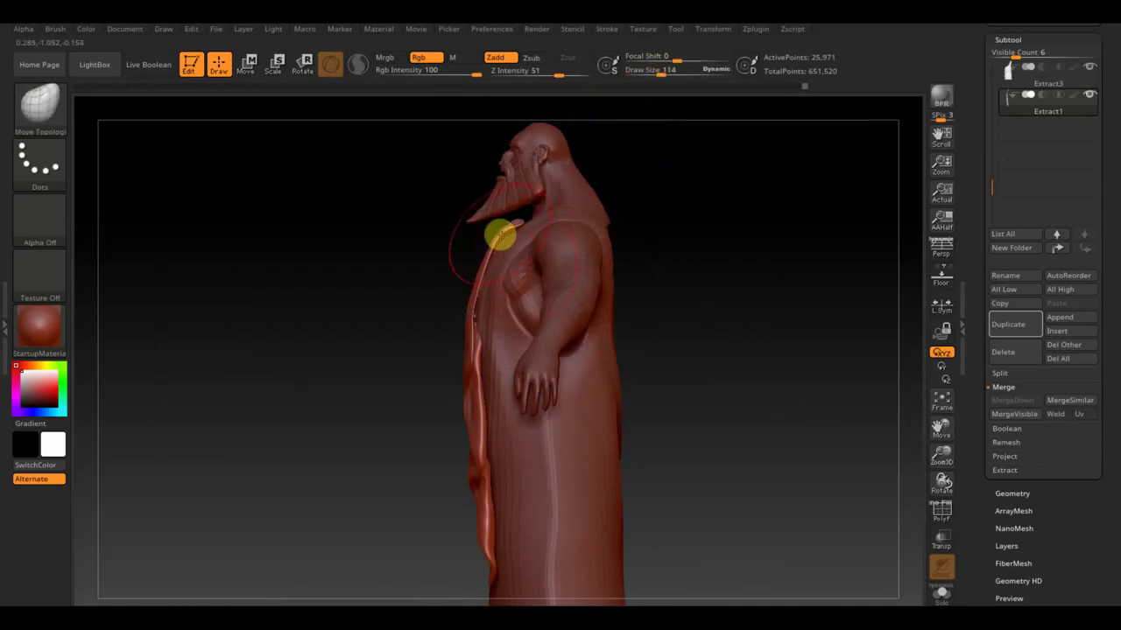
left_click_drag(507, 242, 516, 221)
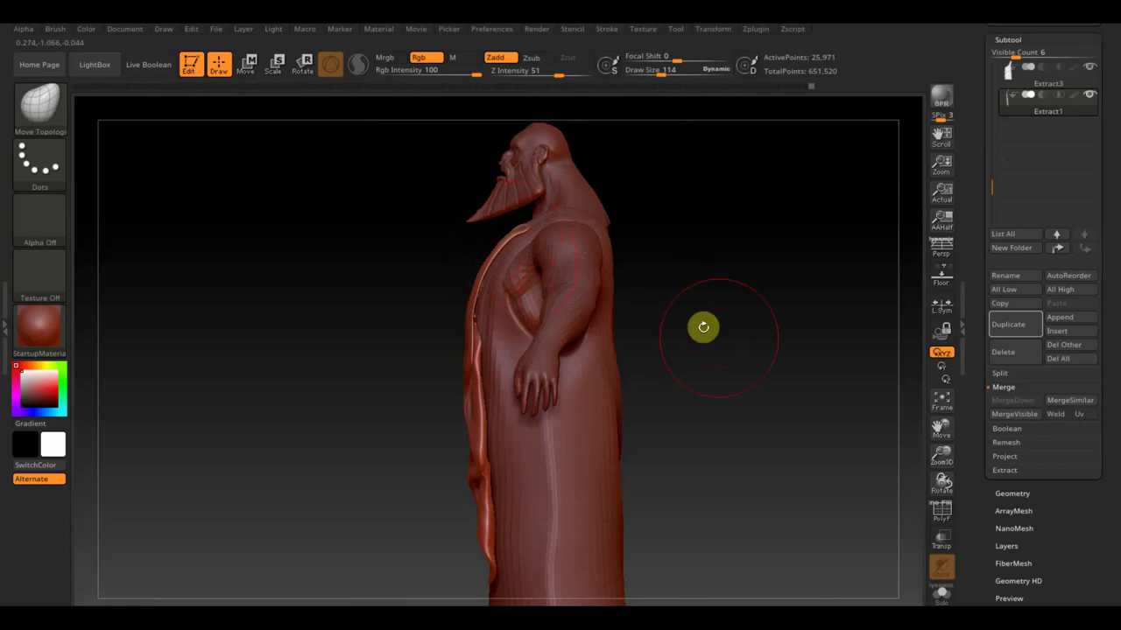
left_click_drag(669, 85, 657, 70)
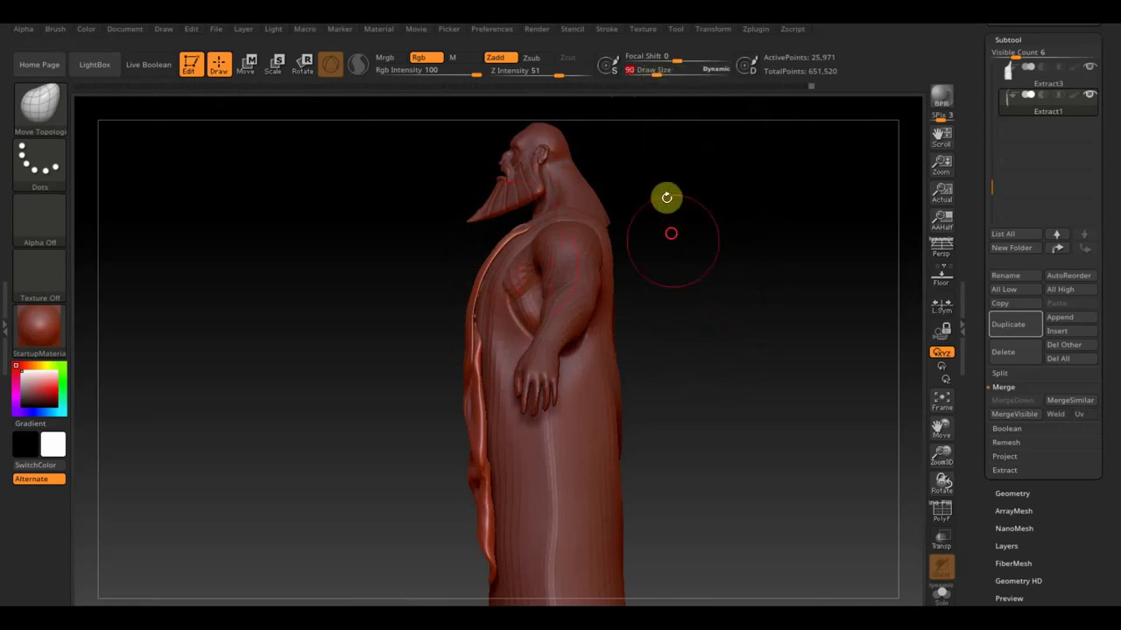
left_click_drag(665, 196, 712, 325, "alt")
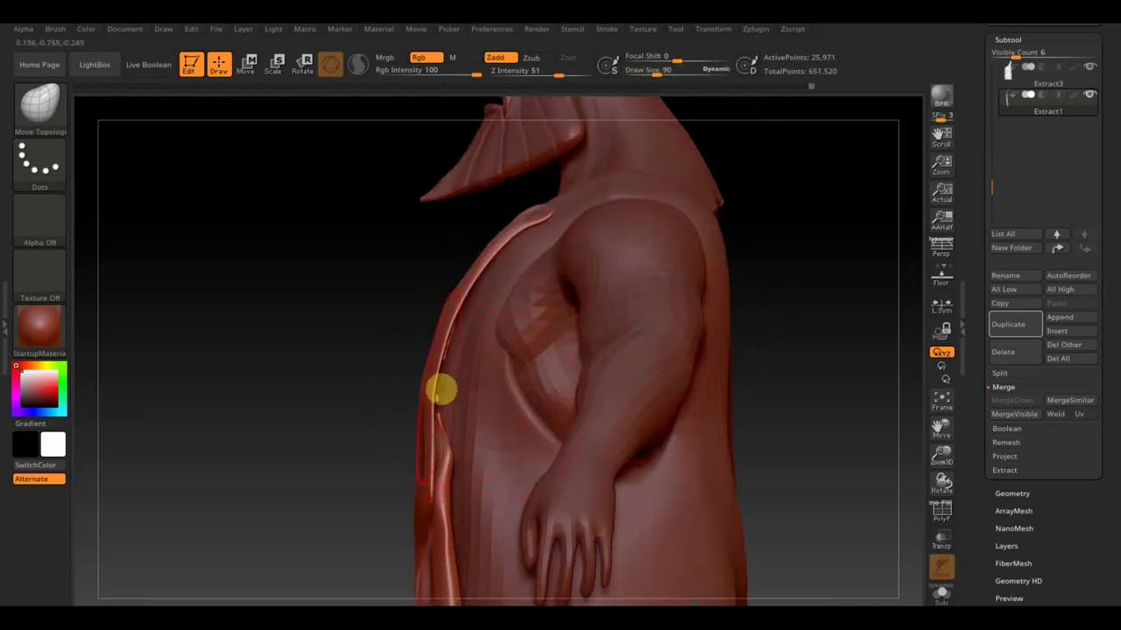
left_click_drag(838, 397, 800, 315, "alt")
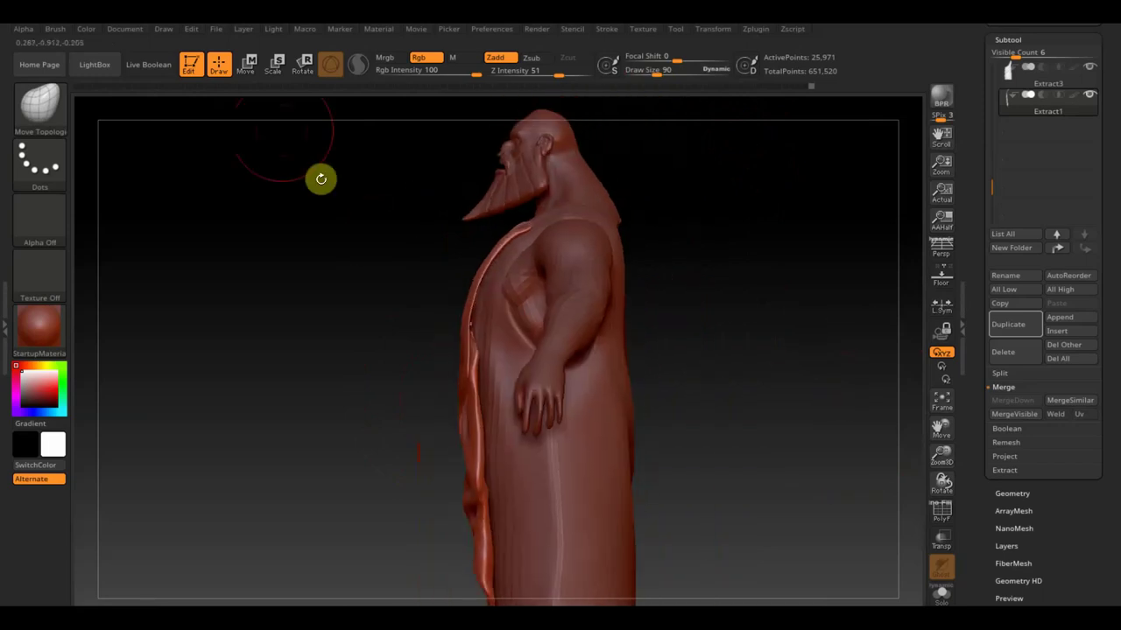
left_click(246, 66)
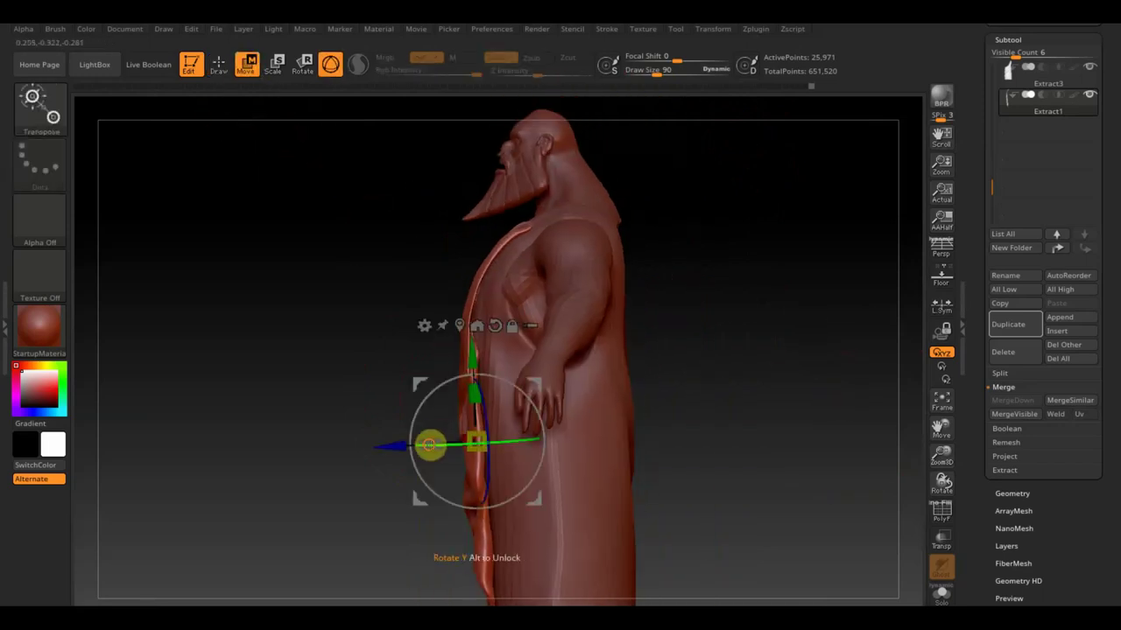
Shift and tilt the drape with Transpose so it falls from the shoulder down the chest, then face front
left_click_drag(429, 445, 385, 445)
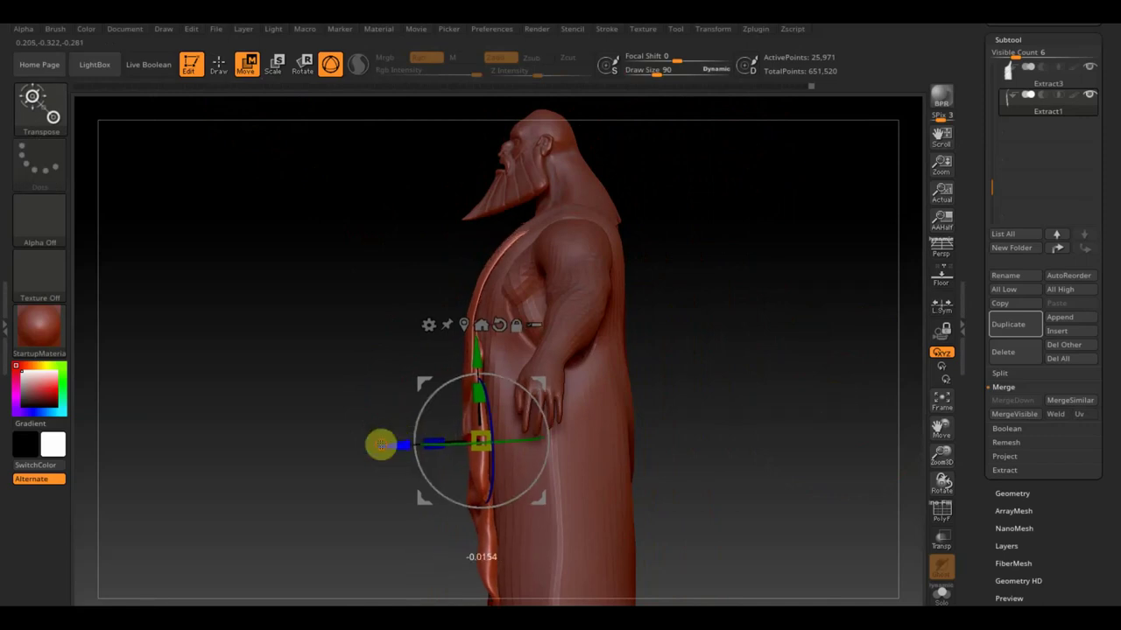
left_click_drag(475, 354, 477, 352)
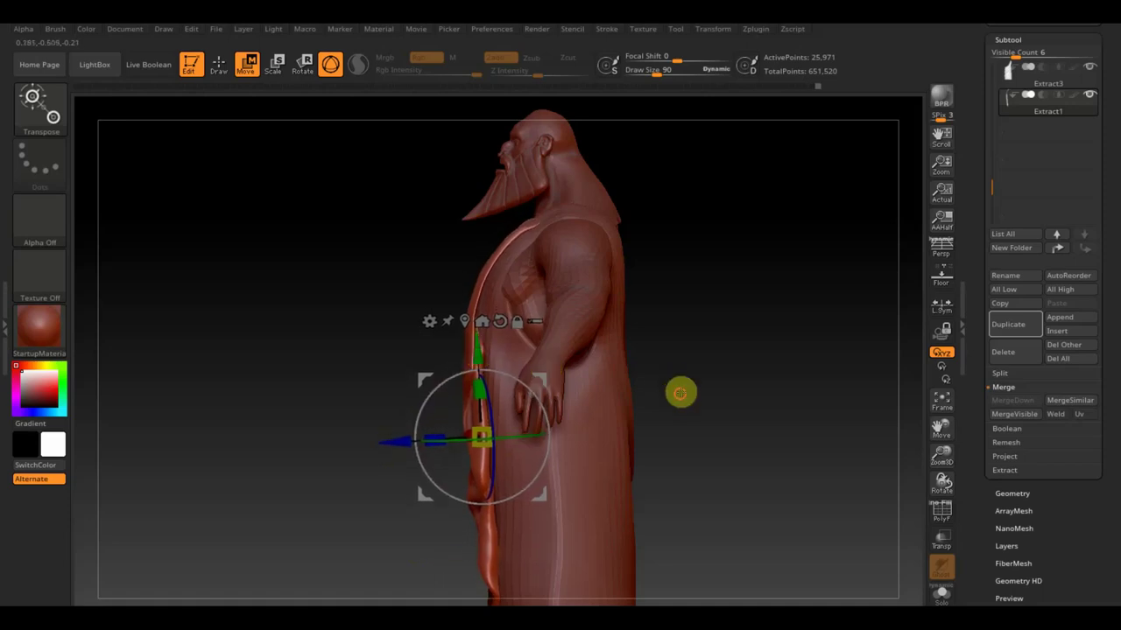
left_click_drag(680, 393, 643, 401)
key("ctrl+z")
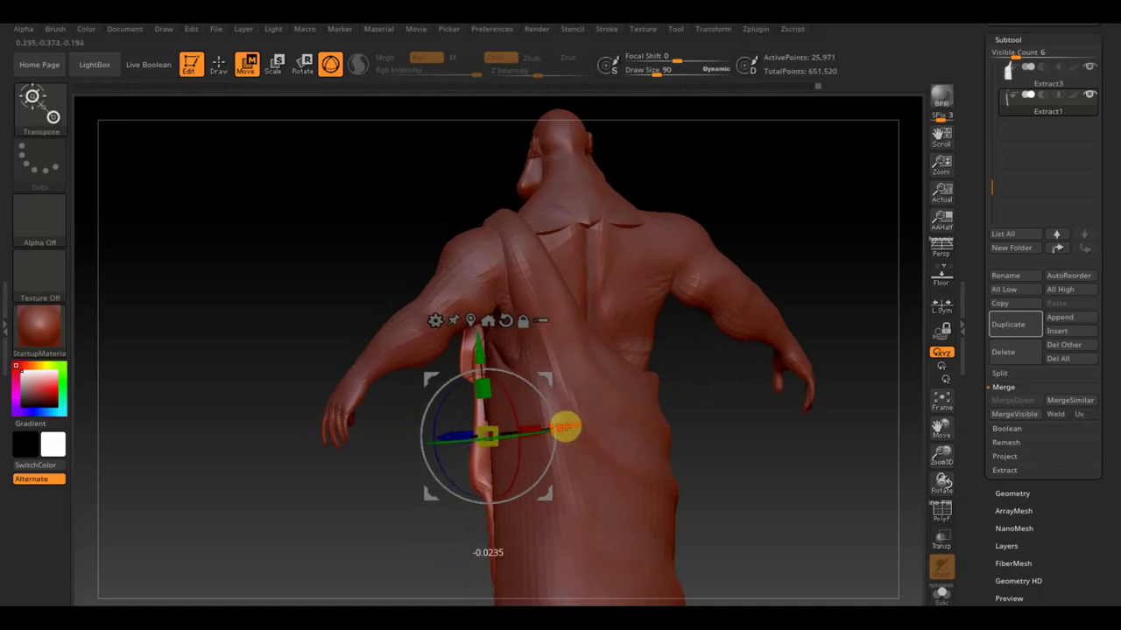
mouse_move(273, 388)
left_mouse_down()
mouse_move(341, 389)
mouse_move(438, 365)
left_mouse_up()
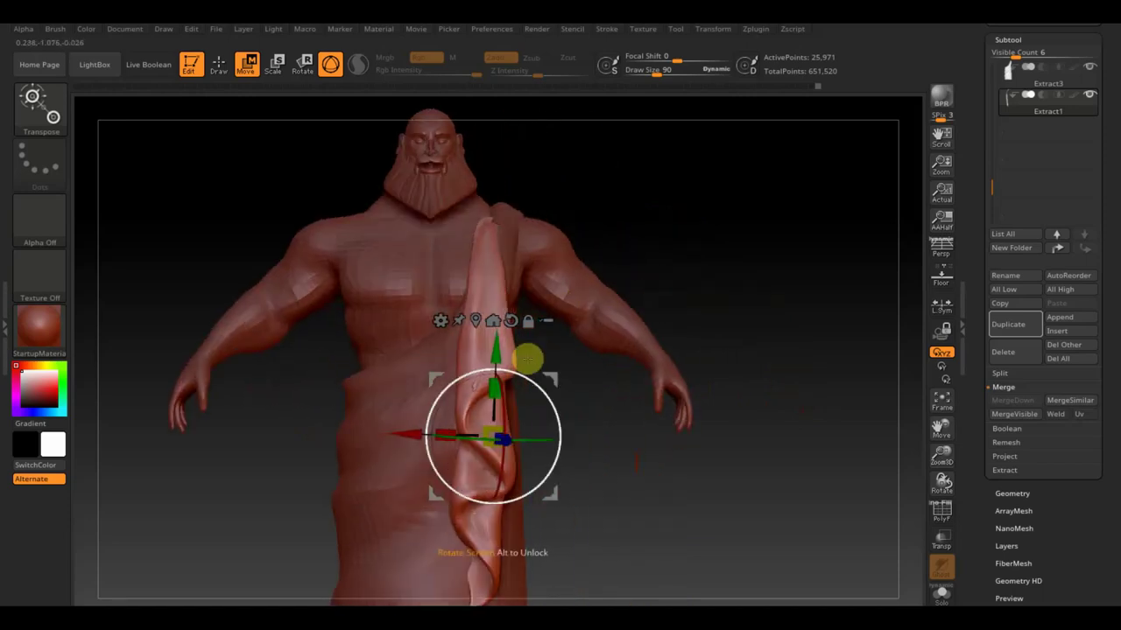
mouse_move(521, 378)
left_mouse_down()
mouse_move(490, 433)
mouse_move(741, 443)
mouse_move(727, 450)
left_mouse_up()
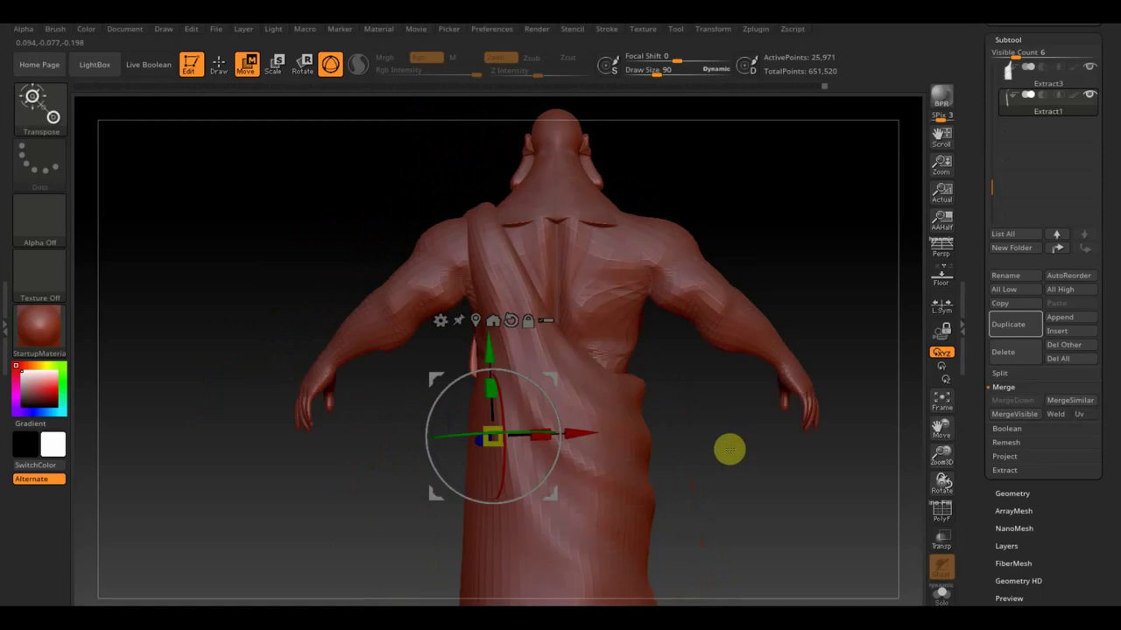
left_click(219, 65)
mouse_move(292, 258)
left_mouse_down()
mouse_move(357, 300)
mouse_move(348, 295)
mouse_move(415, 300)
left_mouse_up()
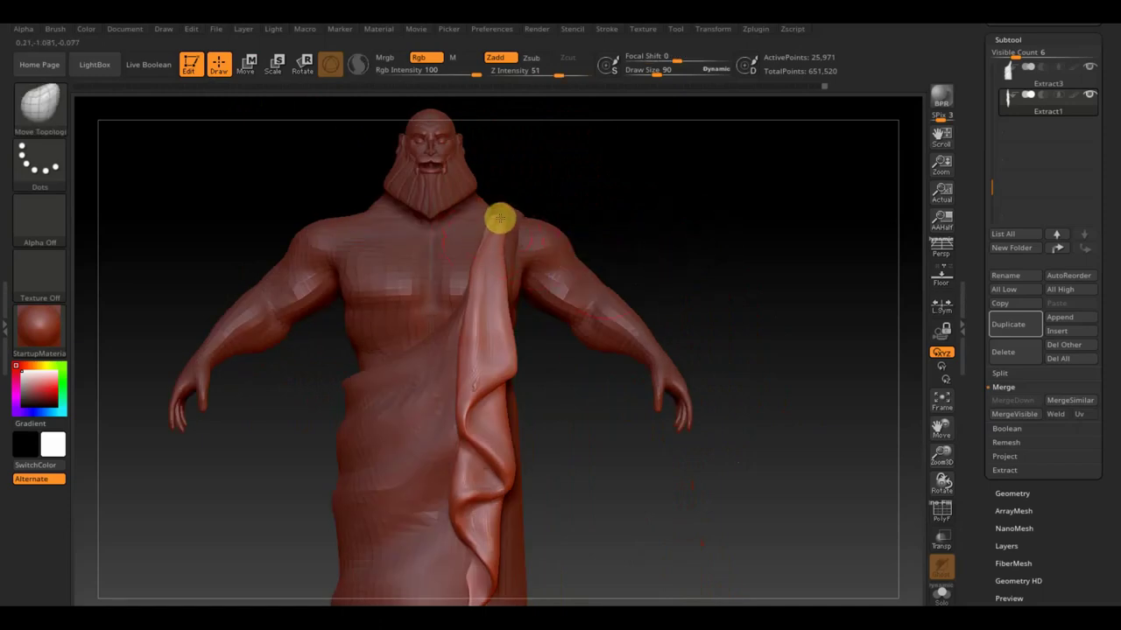
Pull the drape's shoulder strap down, then set up ClayBuildup at low Z Intensity and size 42
mouse_move(507, 219)
left_mouse_down()
mouse_move(473, 284)
mouse_move(505, 247)
mouse_move(508, 295)
left_mouse_up()
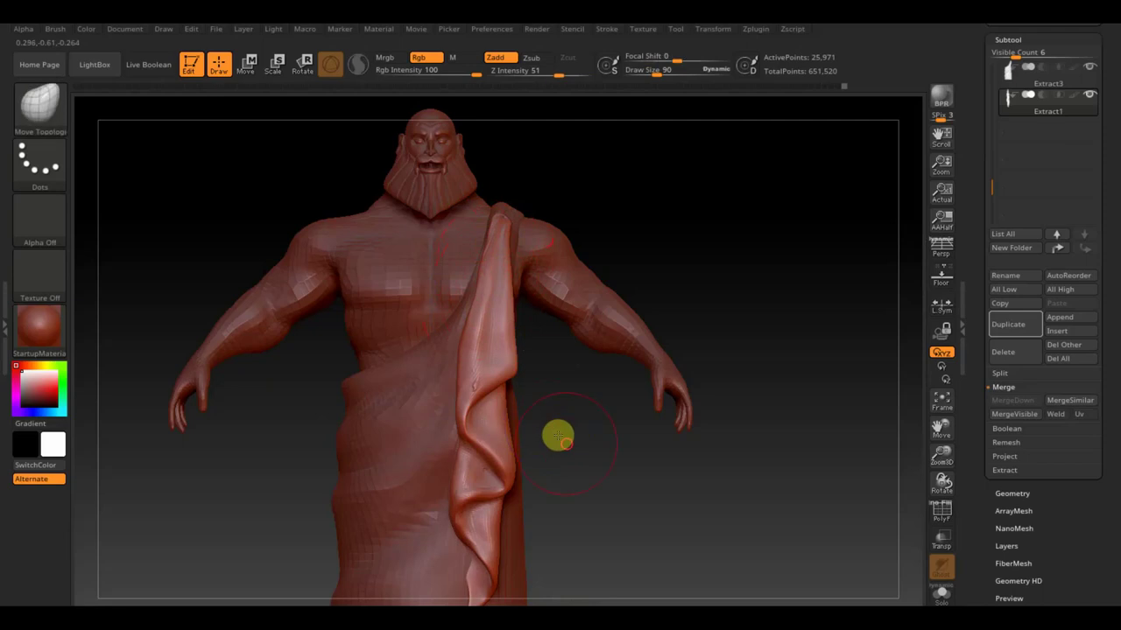
mouse_move(555, 435)
left_mouse_down()
mouse_move(500, 458)
mouse_move(448, 455)
mouse_move(432, 413)
mouse_move(451, 396)
left_mouse_up()
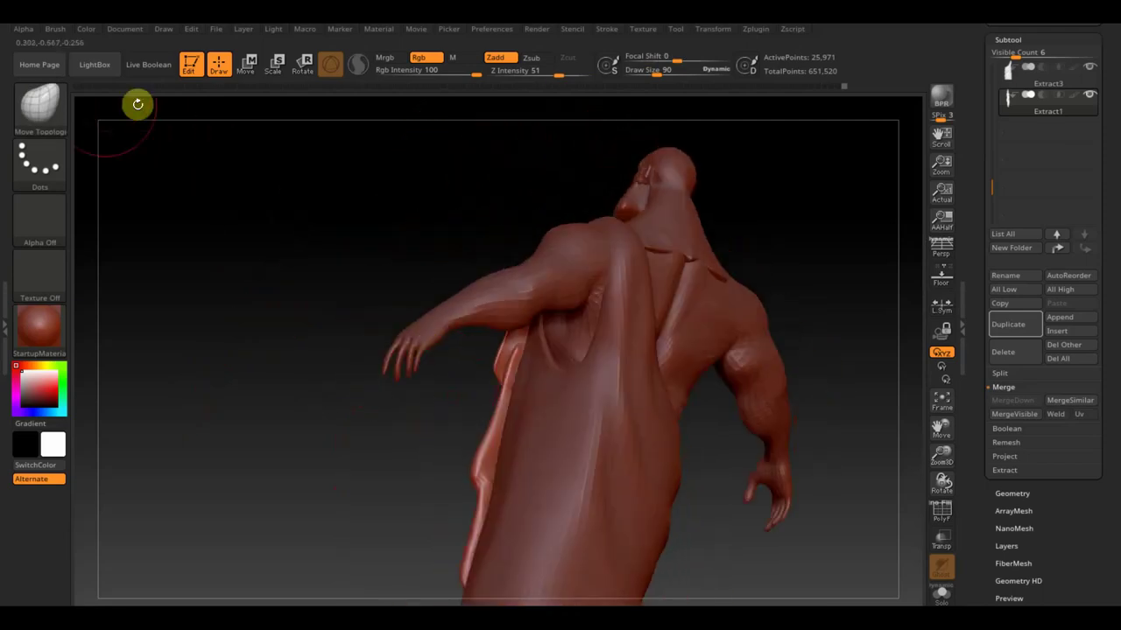
left_click(58, 108)
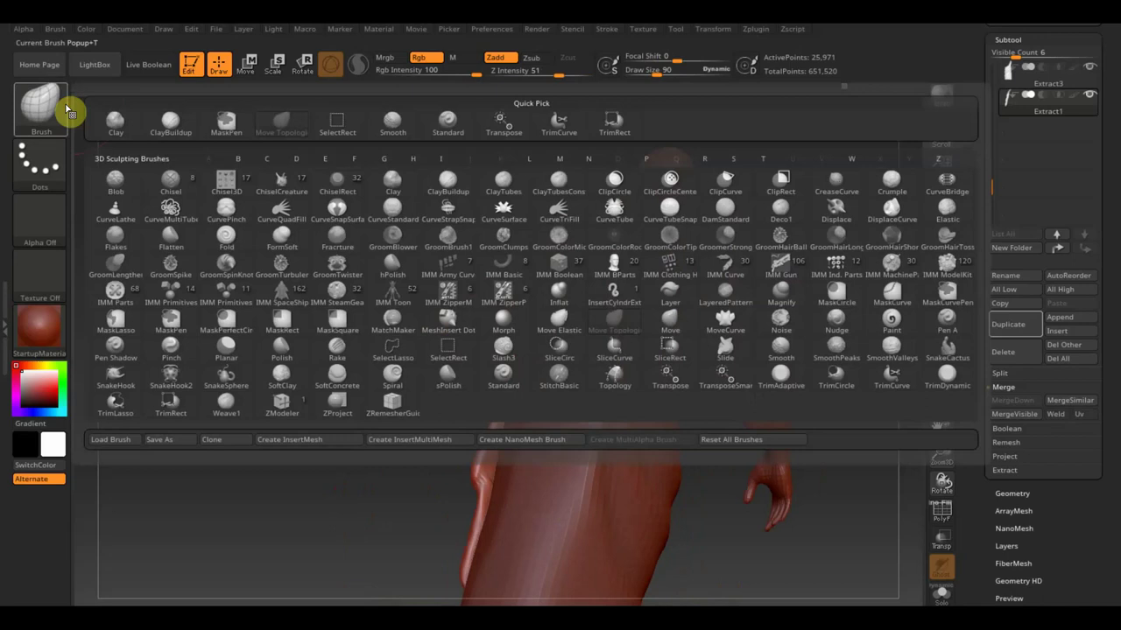
left_click(169, 122)
left_click_drag(238, 315, 253, 303)
left_click_drag(657, 72, 648, 73)
left_click_drag(475, 402, 453, 393)
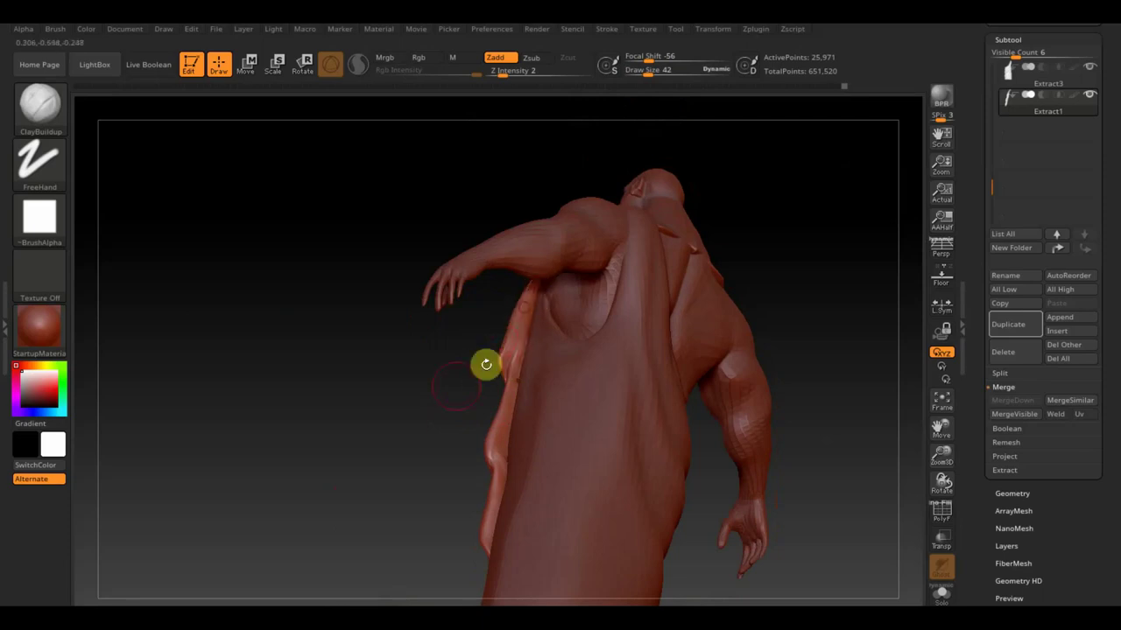
Build up the drape's back edge, then smooth the cloth down its length
mouse_move(484, 365)
left_mouse_down()
mouse_move(470, 350)
mouse_move(476, 412)
left_mouse_up()
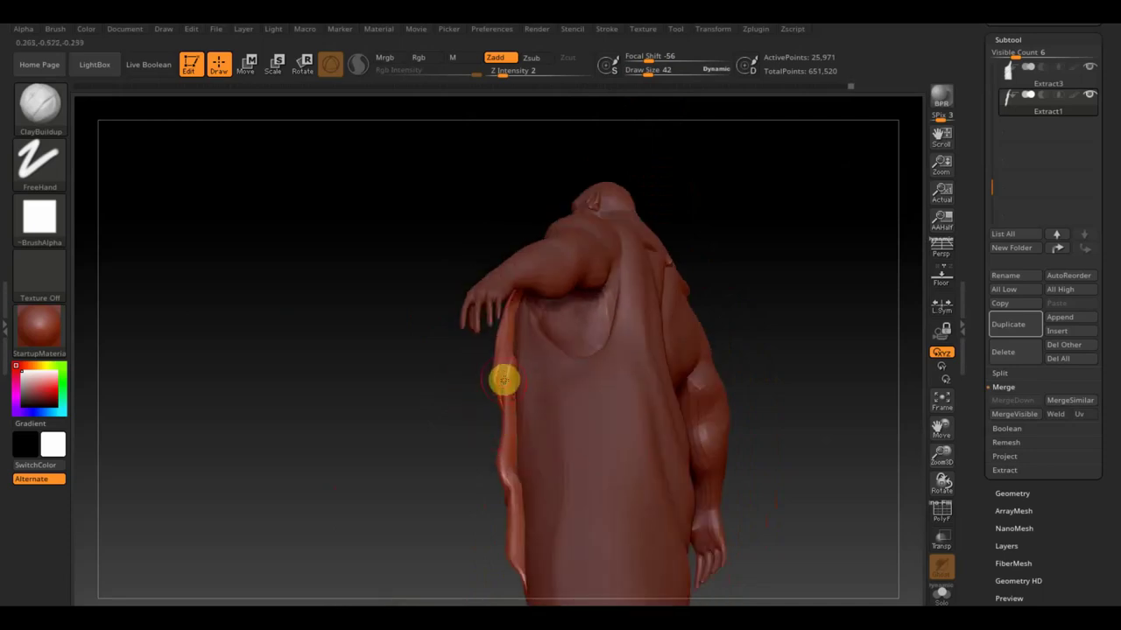
mouse_move(508, 365)
left_mouse_down()
mouse_move(515, 465)
mouse_move(513, 312)
mouse_move(518, 363)
left_mouse_up()
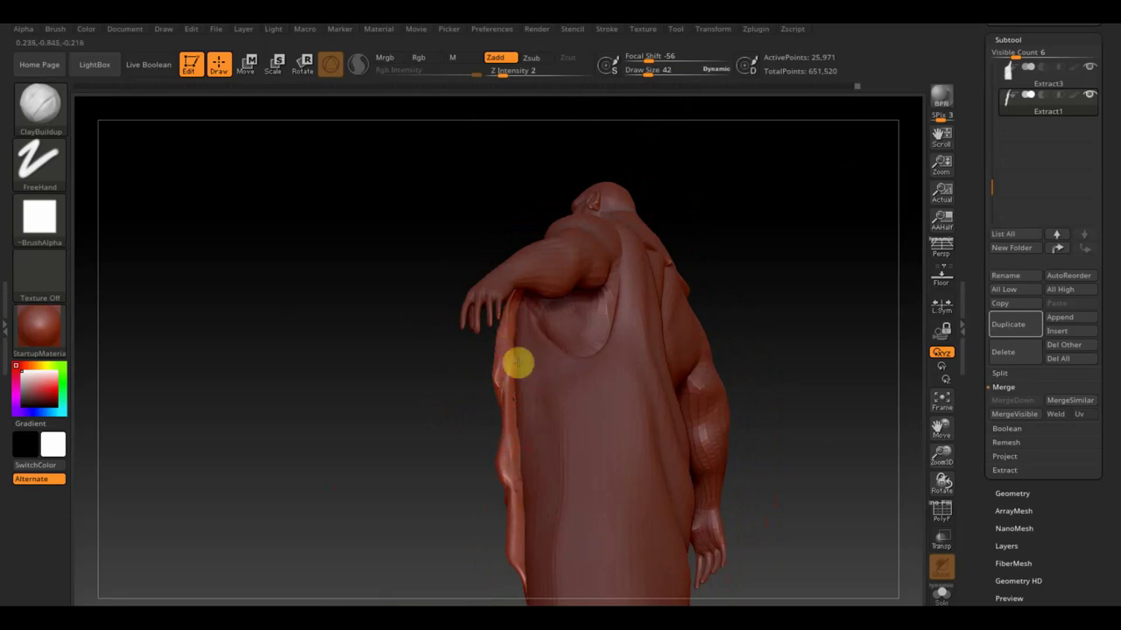
mouse_move(433, 420)
left_mouse_down()
mouse_move(415, 460)
mouse_move(448, 429)
left_mouse_up()
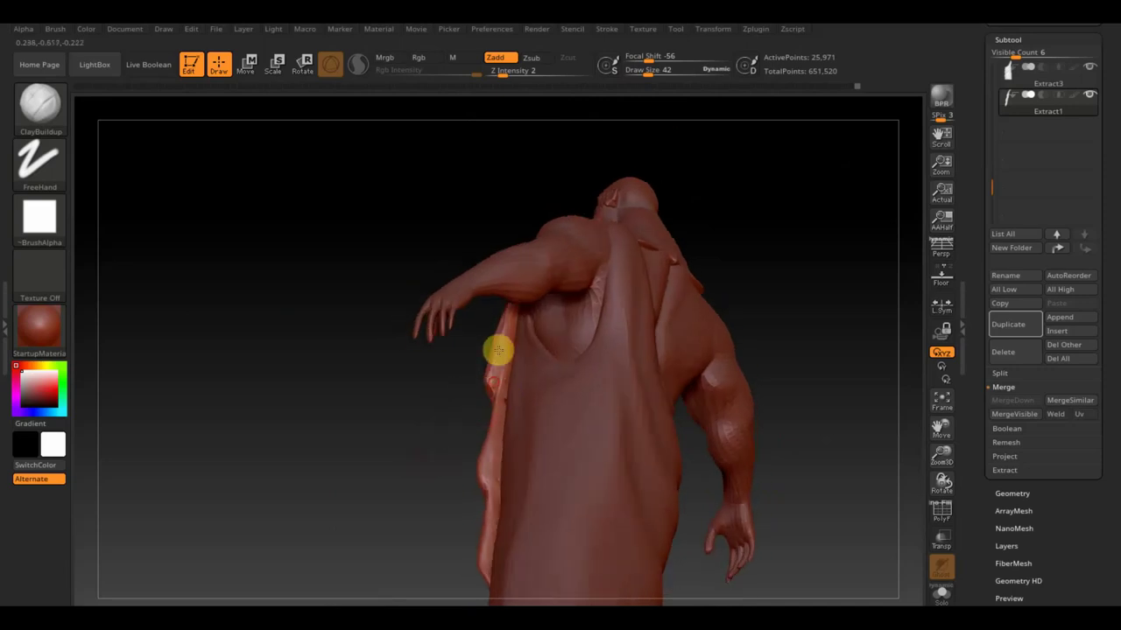
mouse_move(243, 283)
left_mouse_down()
mouse_move(364, 312)
mouse_move(592, 218)
left_mouse_up()
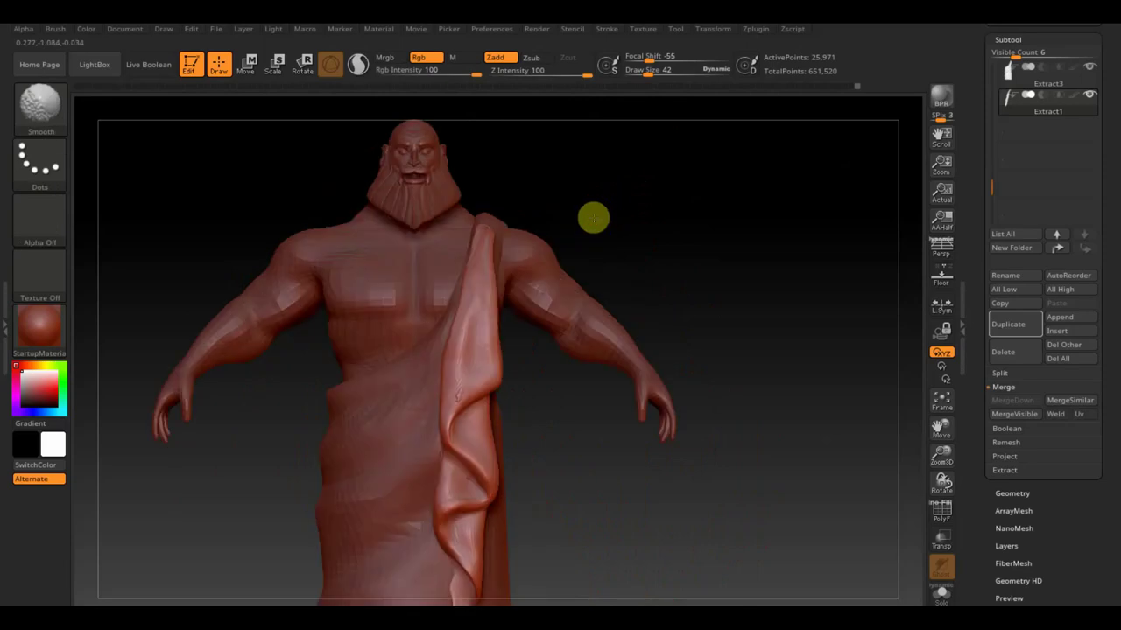
key("shift")
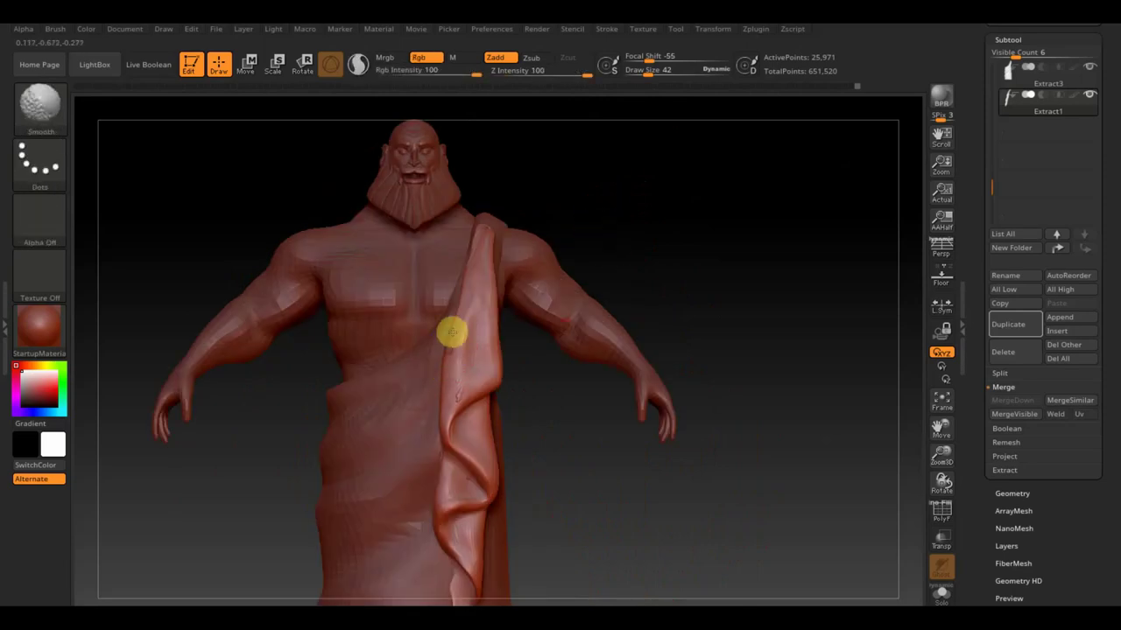
left_click_drag(455, 450, 452, 590, "shift")
mouse_move(527, 553)
left_mouse_down("alt")
mouse_move(586, 500)
mouse_move(493, 441)
left_mouse_up("alt")
left_click(54, 105)
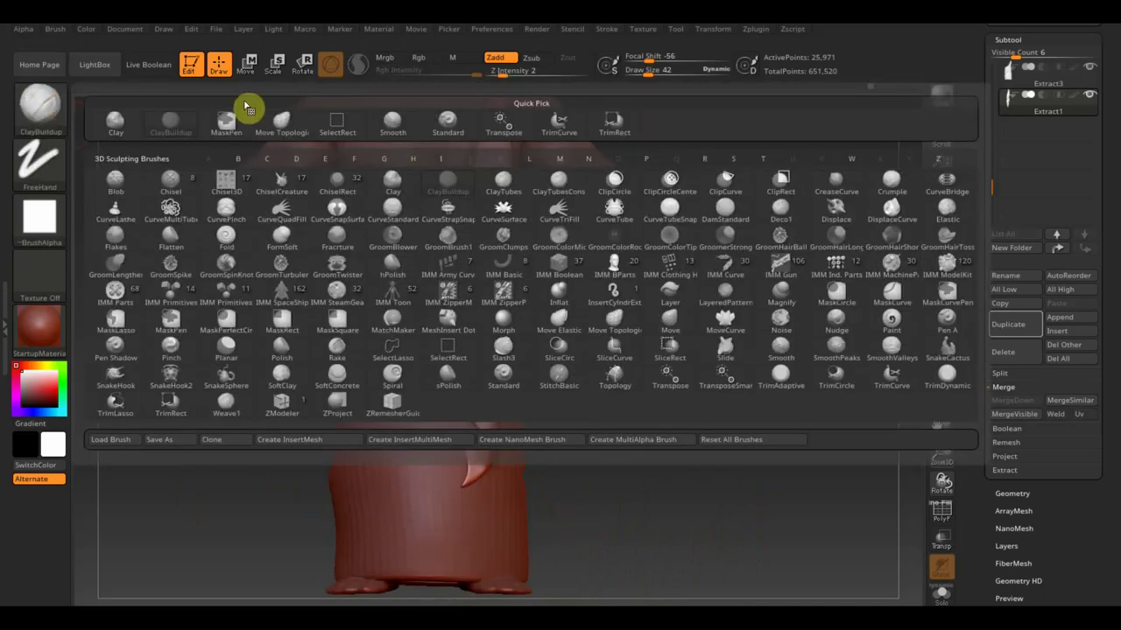
Switch to Move Topology at size about 85, select Extract3, and zoom out to the full front view
left_click(280, 121)
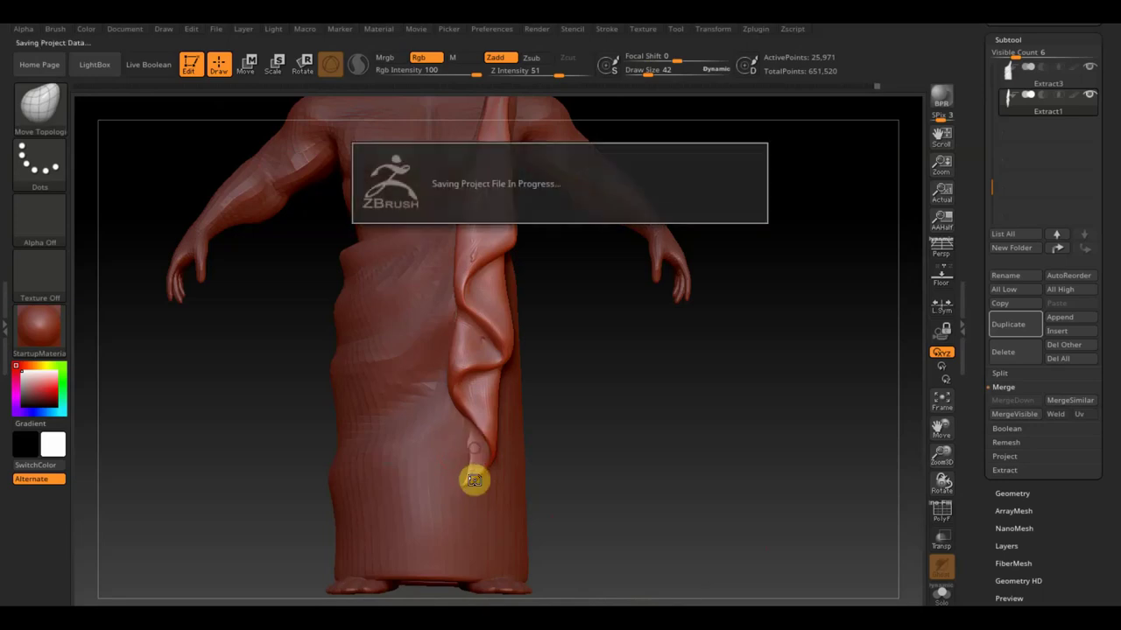
left_click_drag(648, 73, 659, 76)
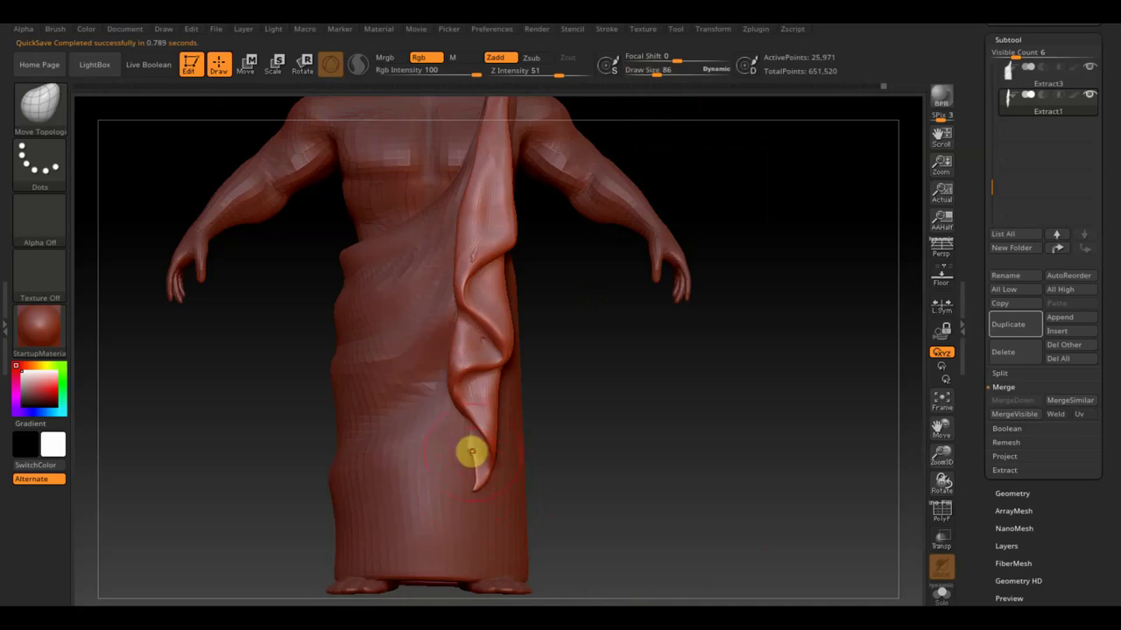
mouse_move(543, 455)
left_mouse_down()
mouse_move(598, 465)
mouse_move(522, 456)
left_mouse_up()
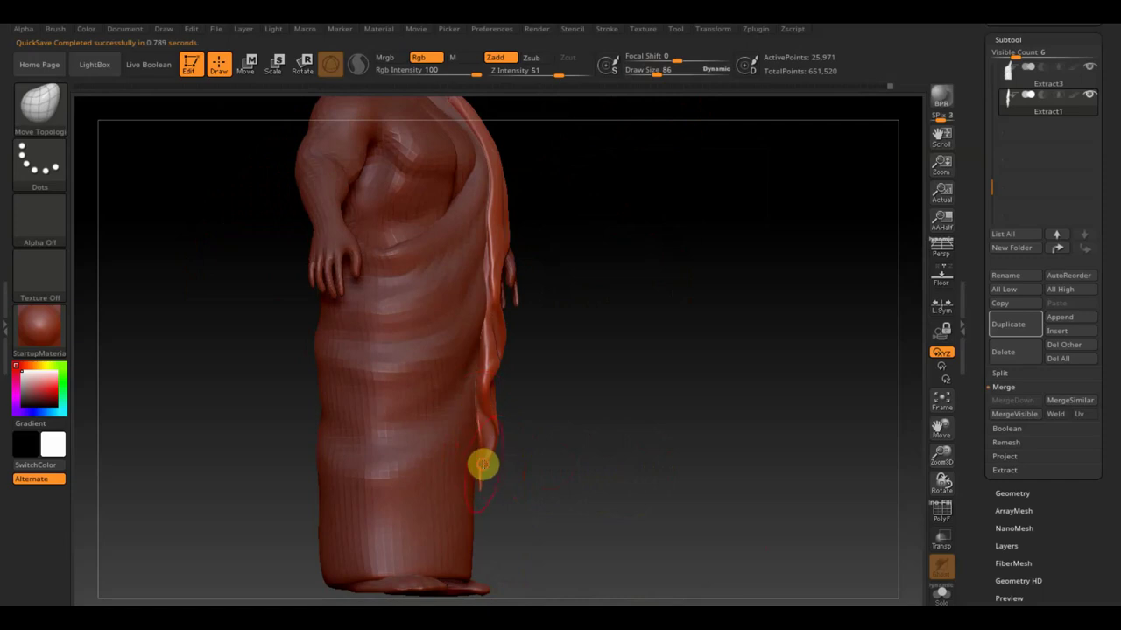
left_click(473, 467, "alt")
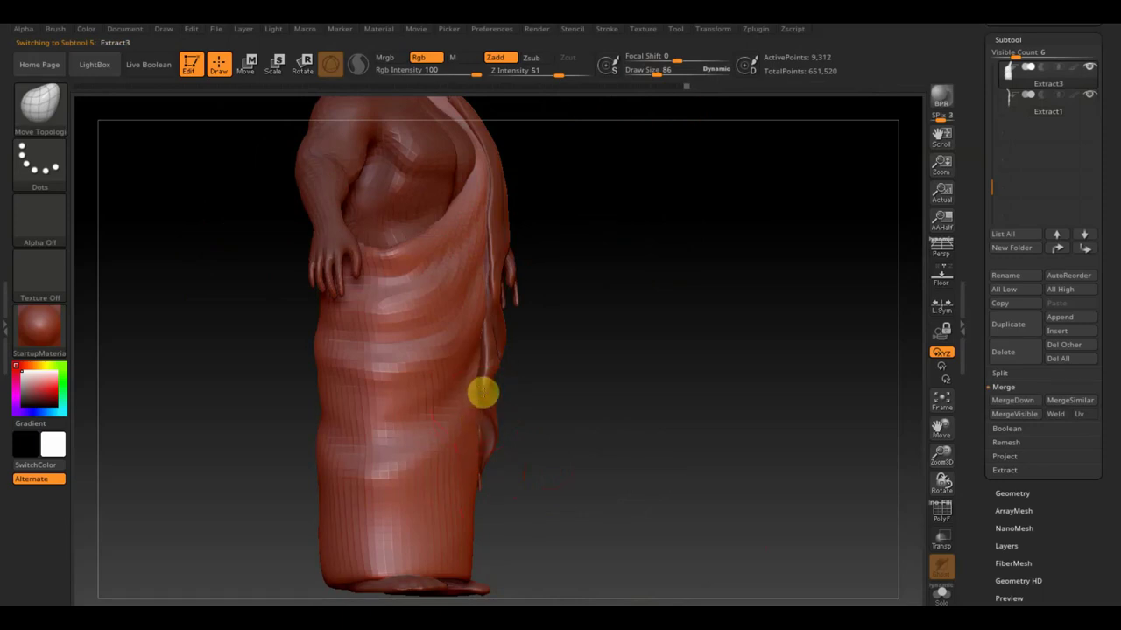
left_click_drag(484, 395, 623, 450)
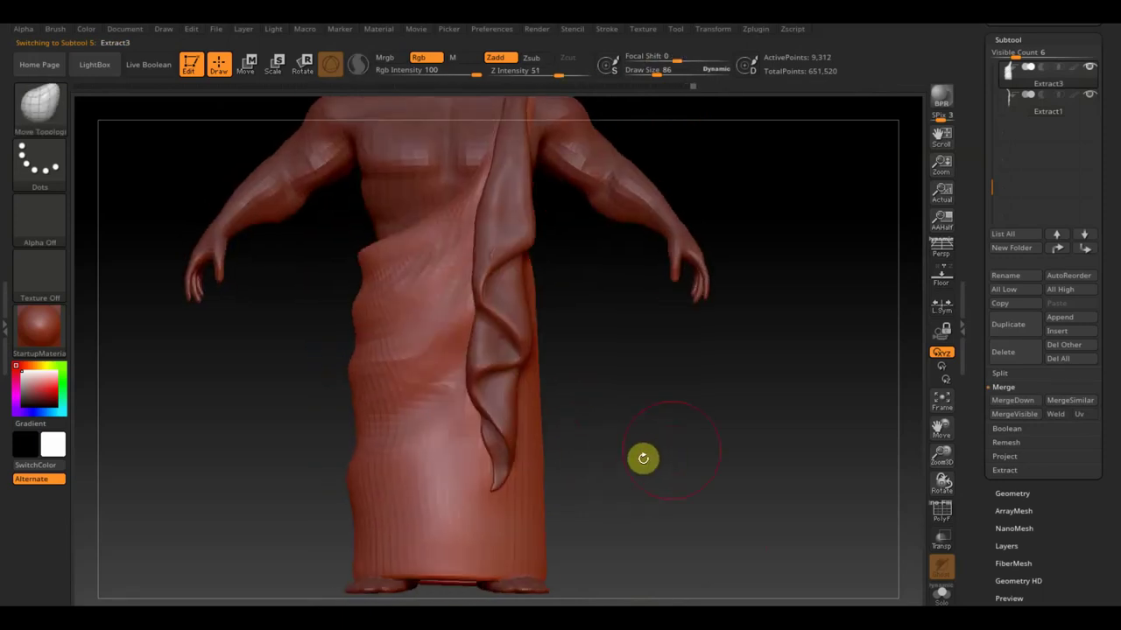
left_click_drag(691, 483, 663, 408, "alt")
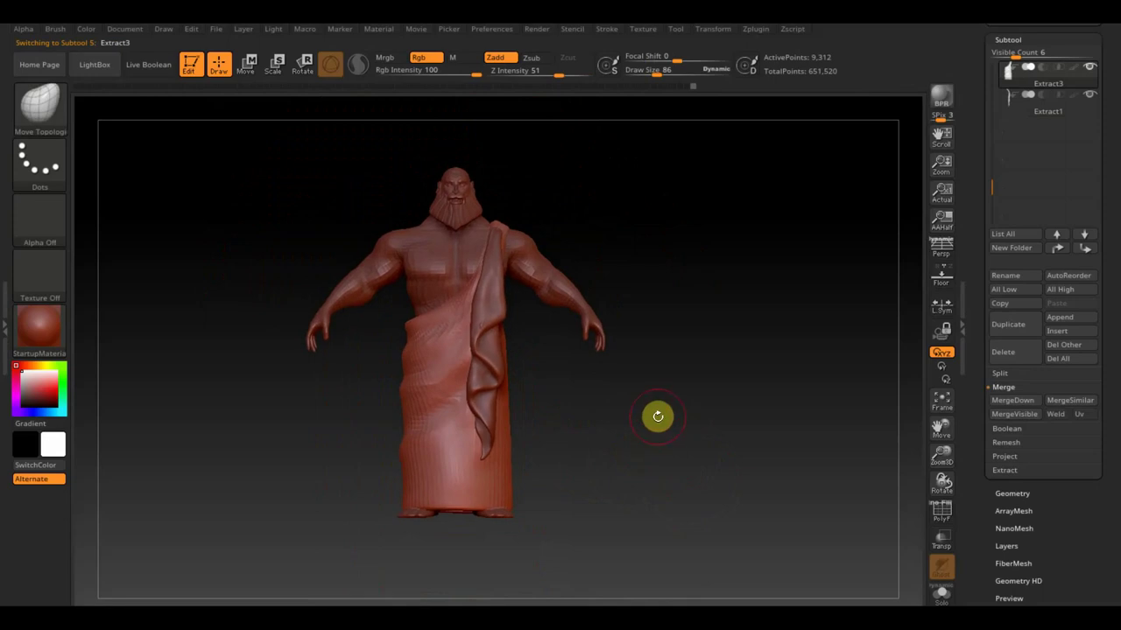
Toggle the ZEUS #7 reference sheet on and off twice to compare, then select Extract1
key("shift+z")
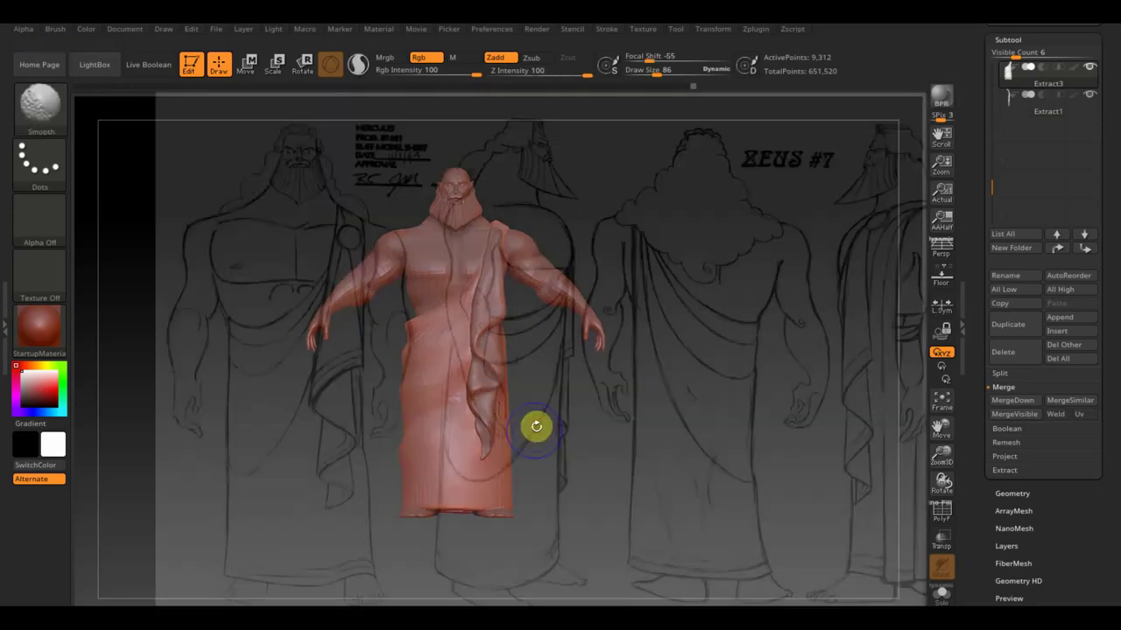
key("shift+z")
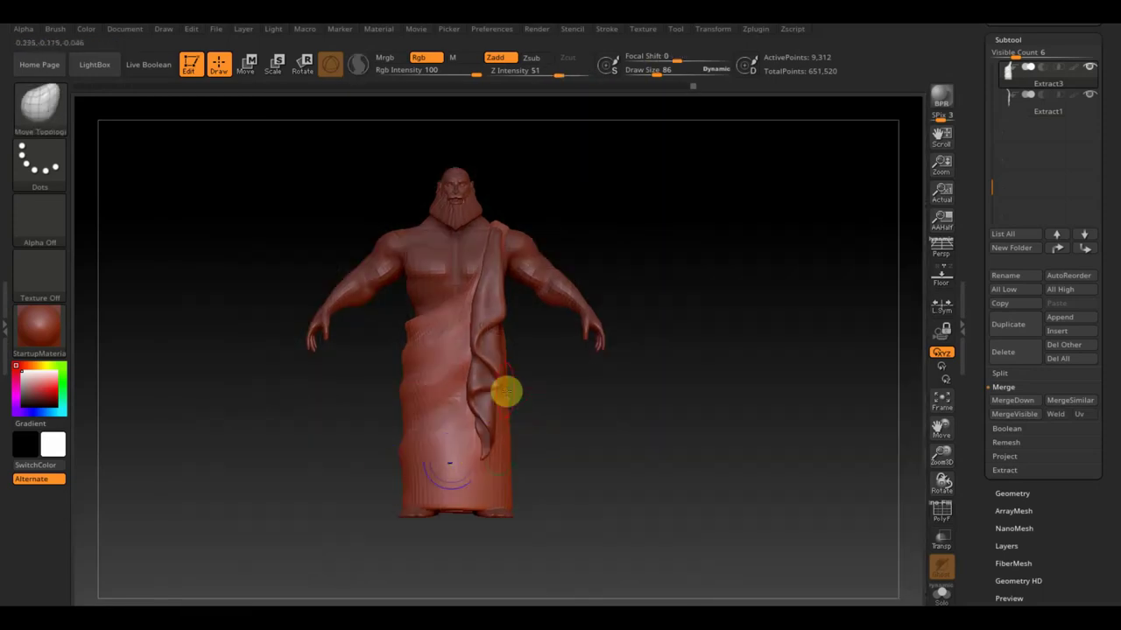
key("shift+z")
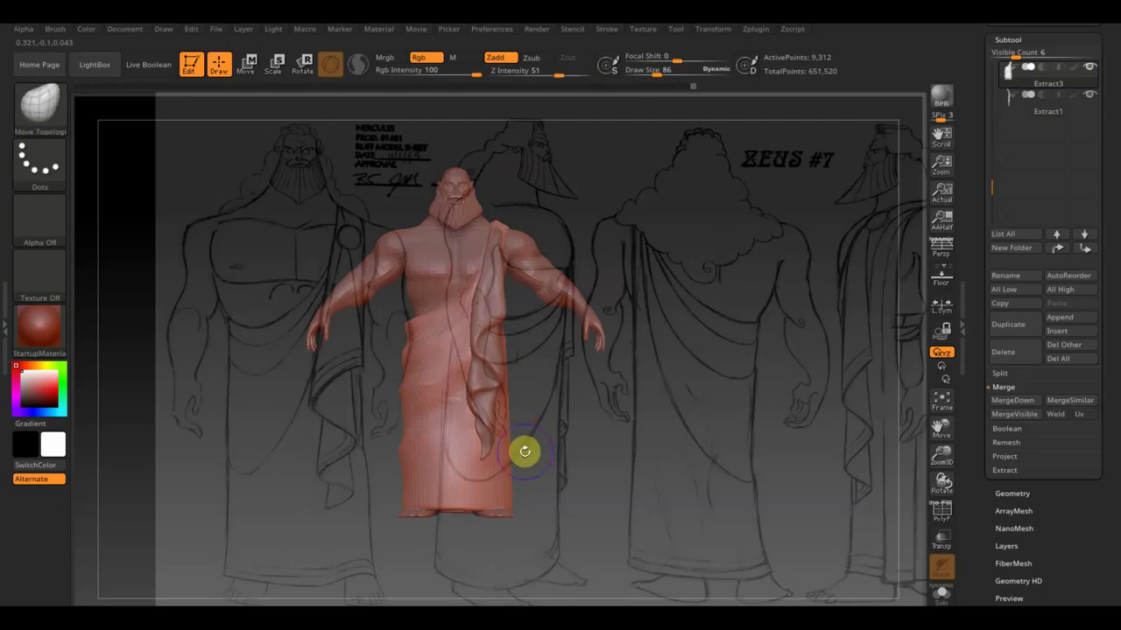
key("shift+z")
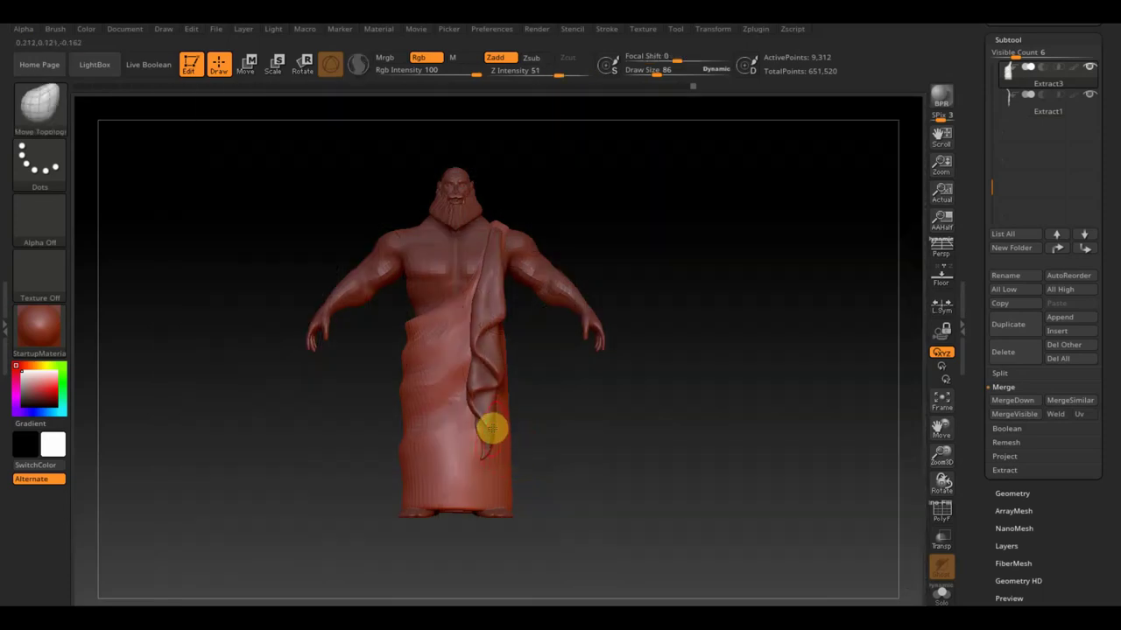
left_click(492, 429, "alt")
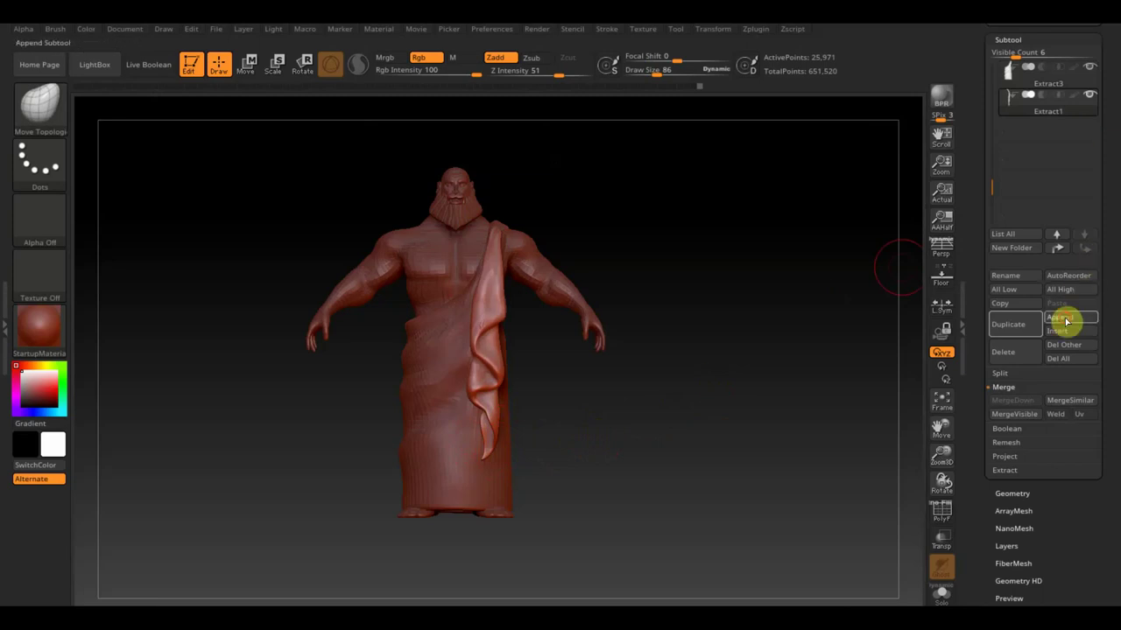
Insert a Cylinder mesh subtool and subdivide it with Ctrl+D
left_click(1060, 330)
left_click(672, 348)
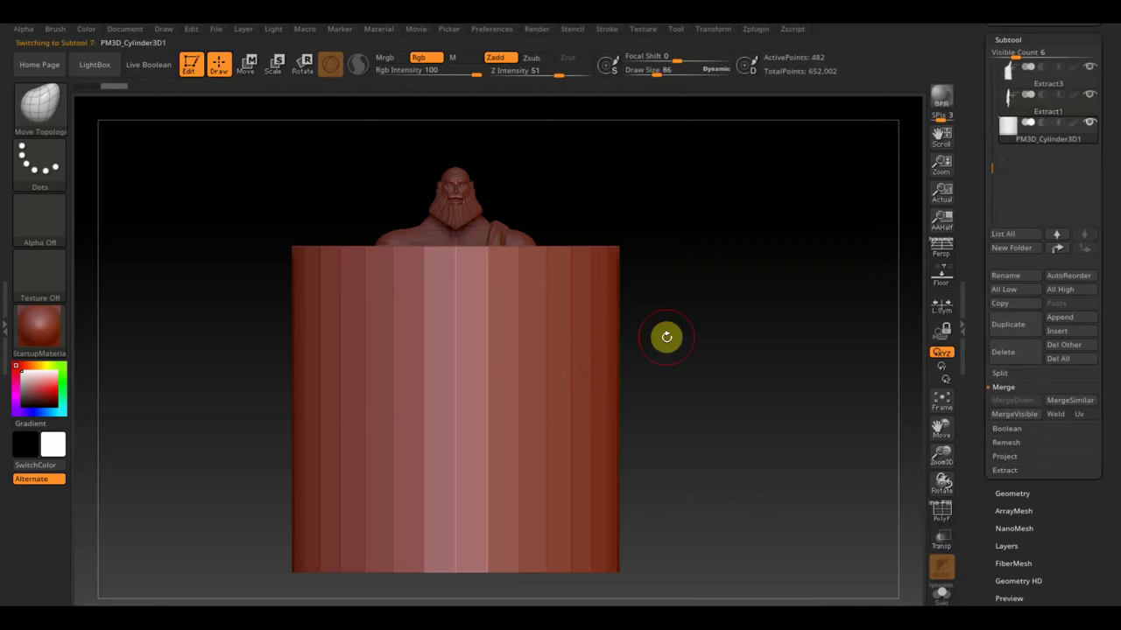
key("ctrl")
key("ctrl+d")
key("ctrl+d")
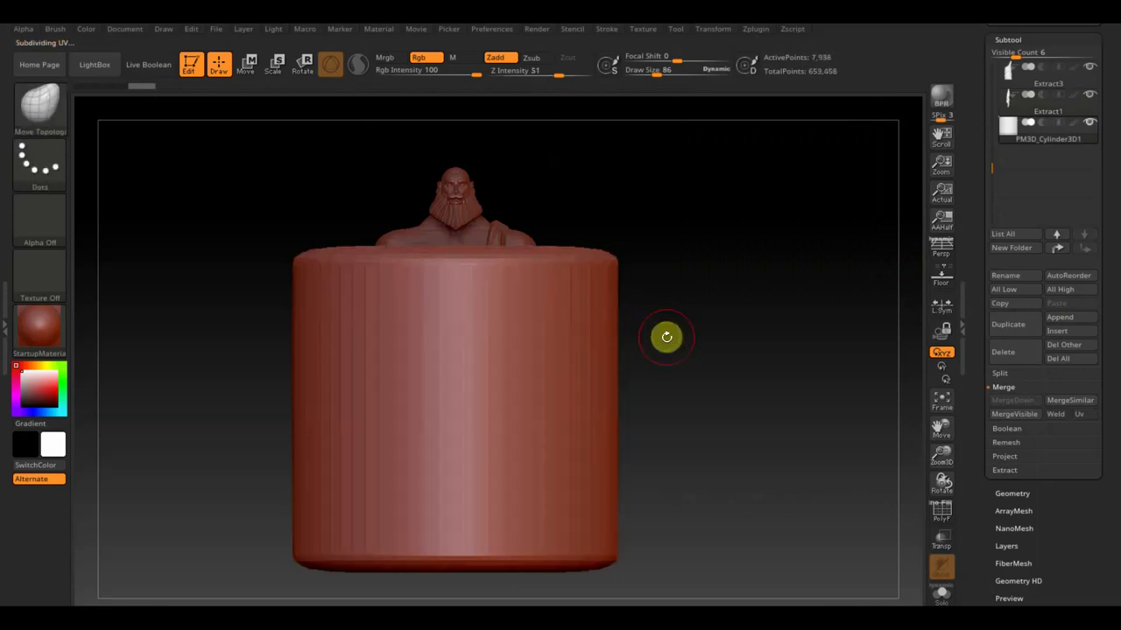
Flatten the cylinder into a thin ring with Transpose, stand it upright, shrink and tilt it
left_click(248, 63)
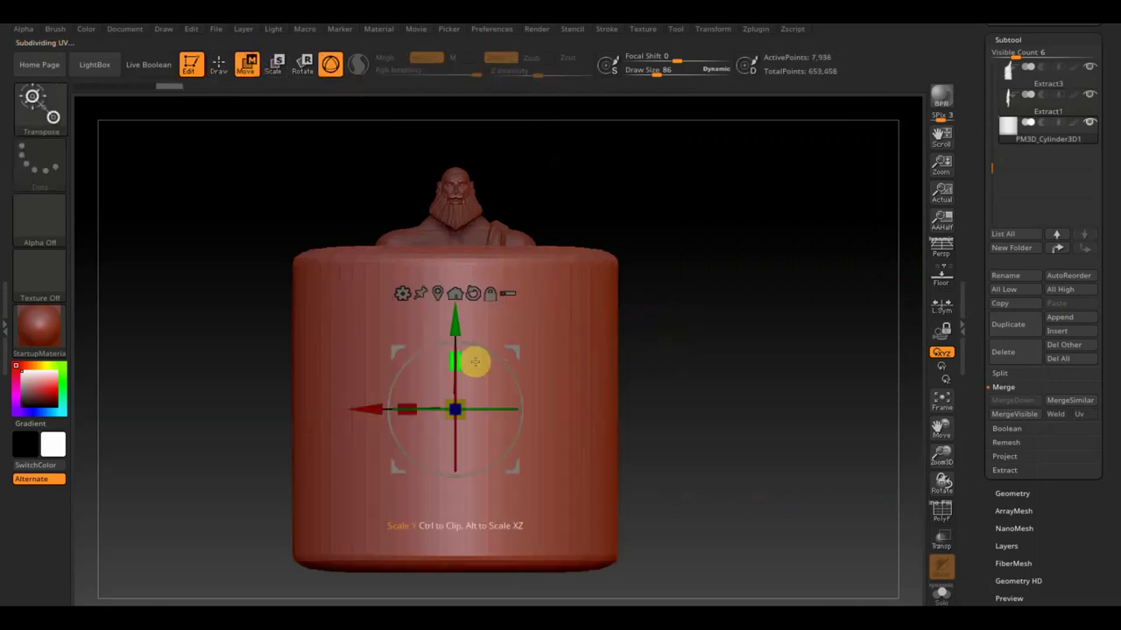
left_click_drag(460, 358, 483, 523)
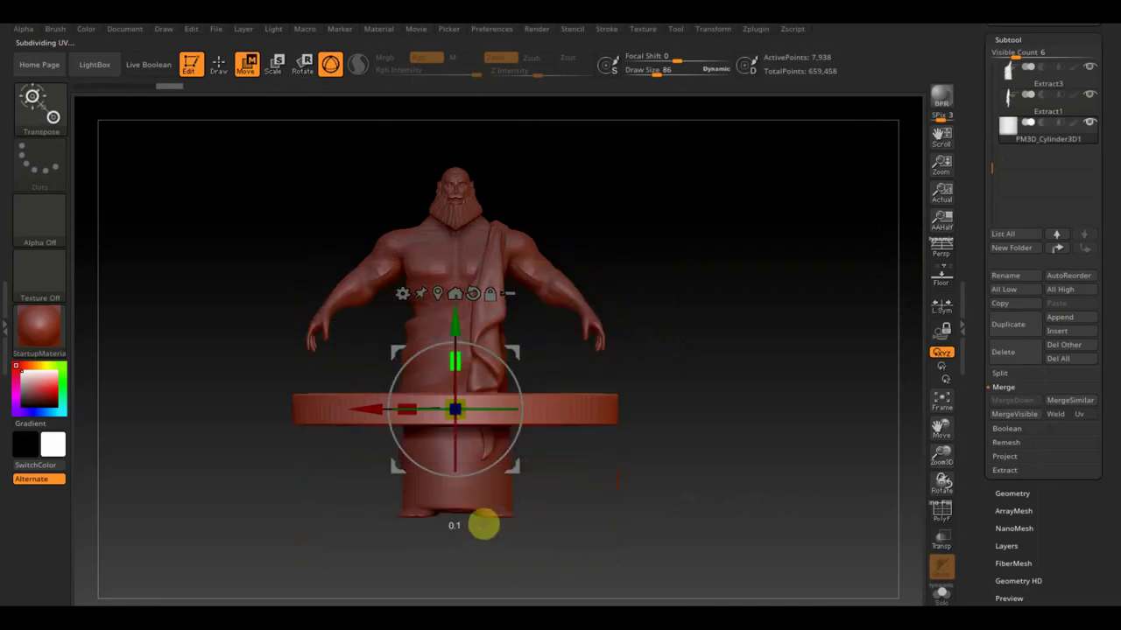
left_click_drag(675, 421, 685, 460, "shift")
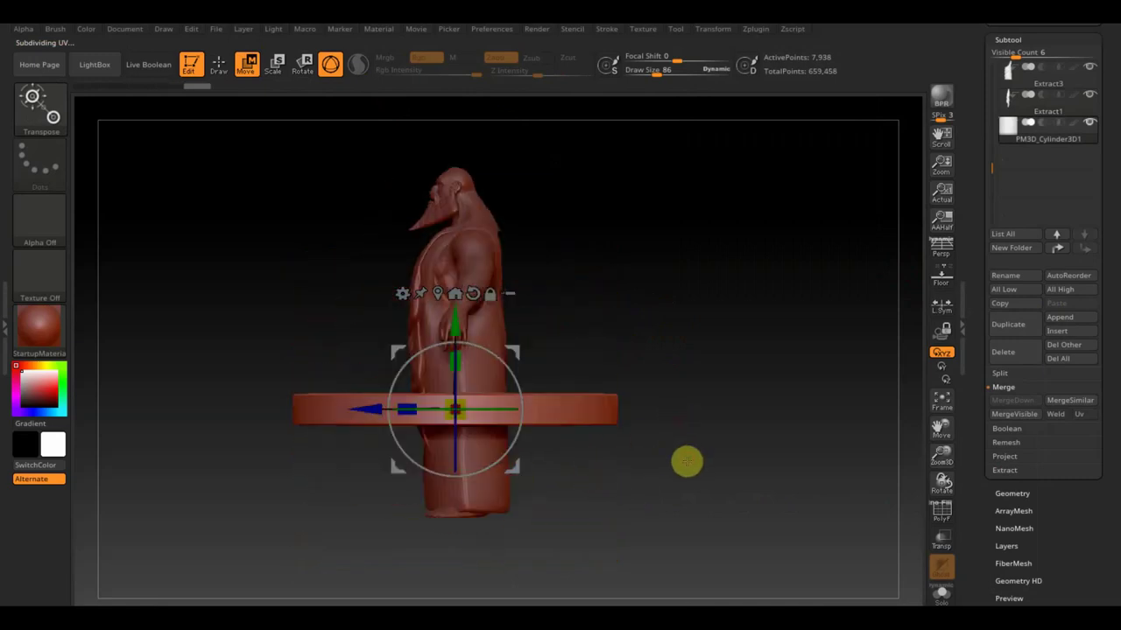
left_click_drag(513, 380, 413, 313)
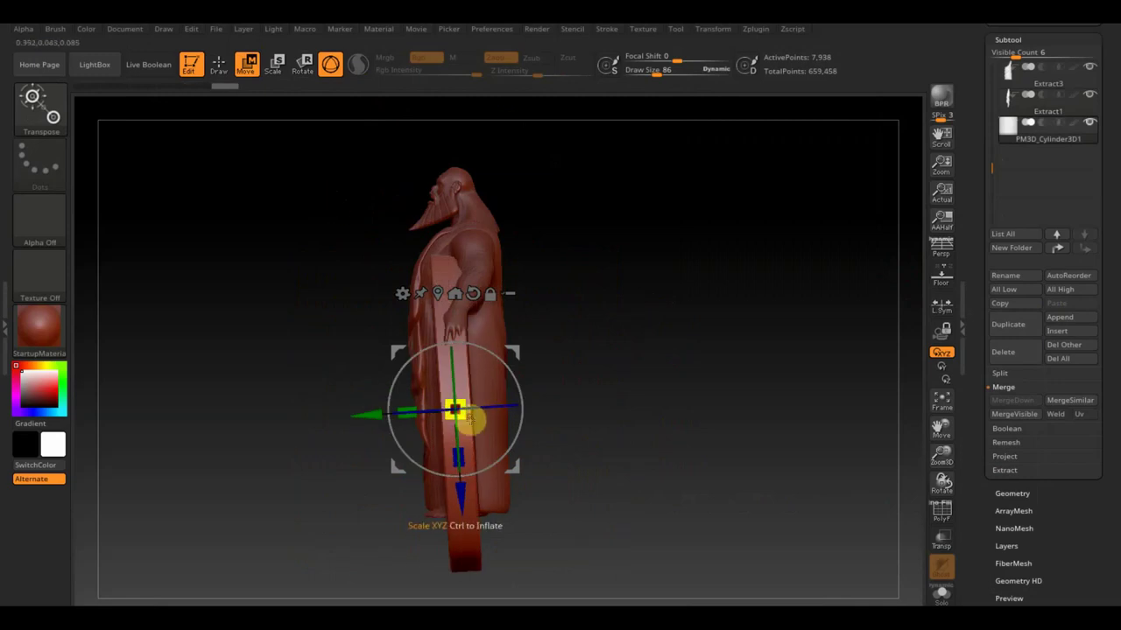
left_click_drag(471, 422, 400, 316)
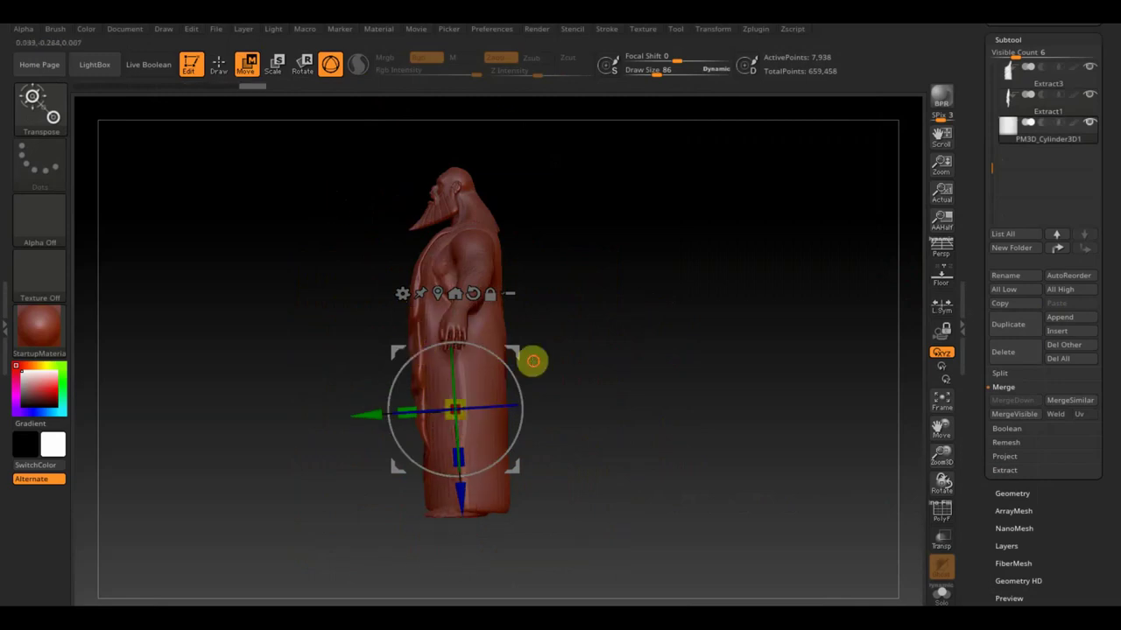
mouse_move(532, 360)
left_mouse_down()
mouse_move(450, 225)
mouse_move(535, 379)
mouse_move(578, 385)
mouse_move(495, 351)
mouse_move(450, 230)
mouse_move(459, 258)
left_mouse_up()
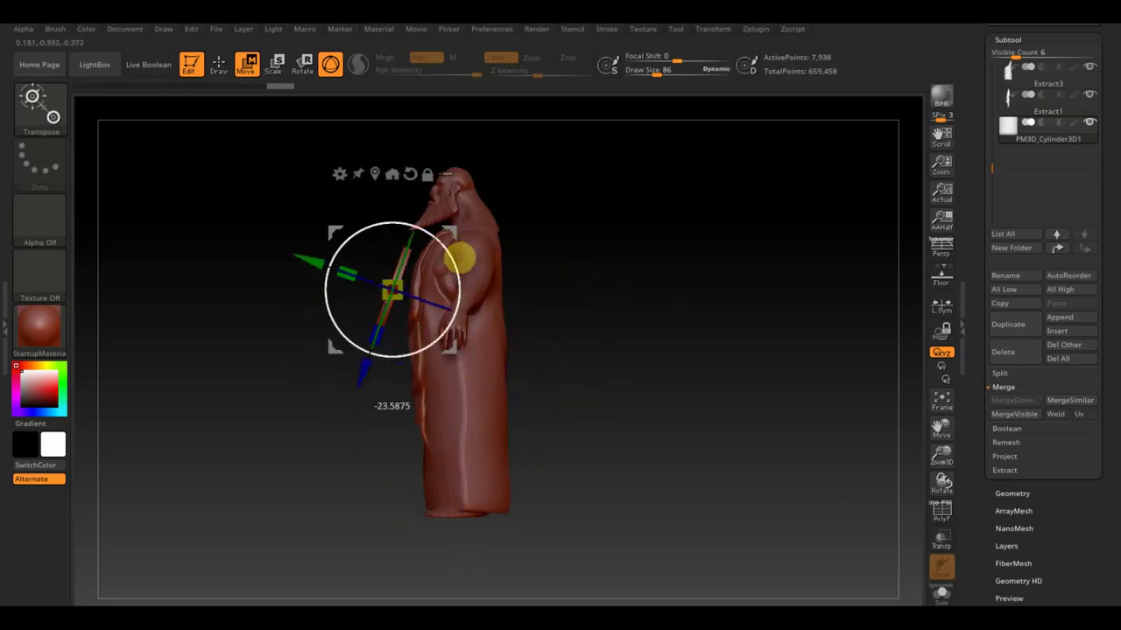
left_click_drag(405, 302, 396, 286)
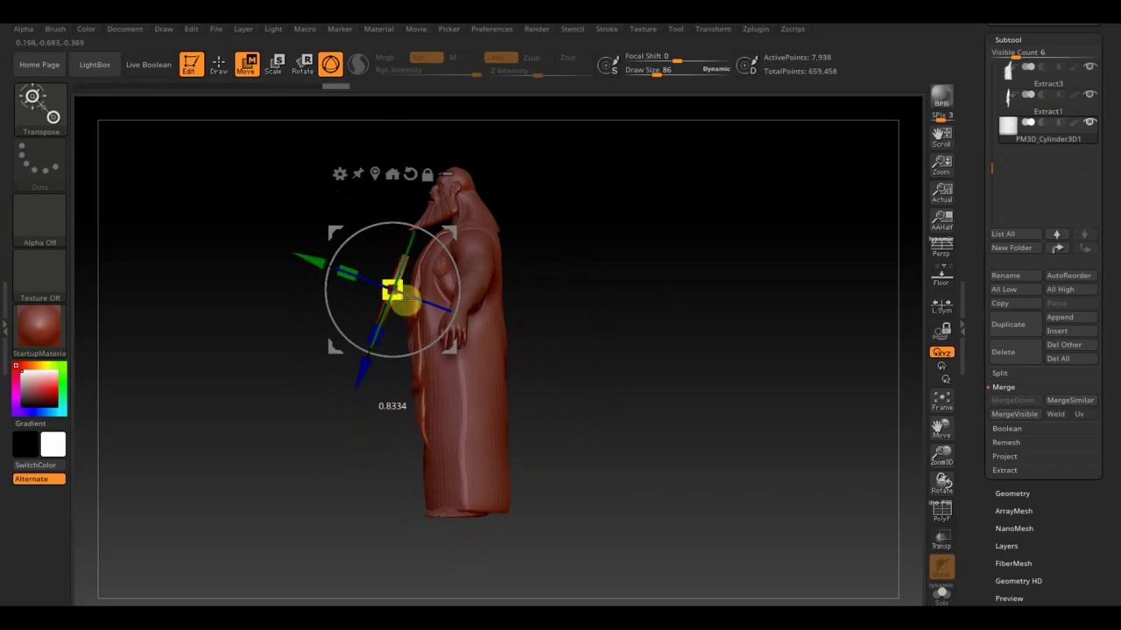
Move the ring onto the shoulder and shrink it to clasp size
left_click_drag(462, 234, 501, 179)
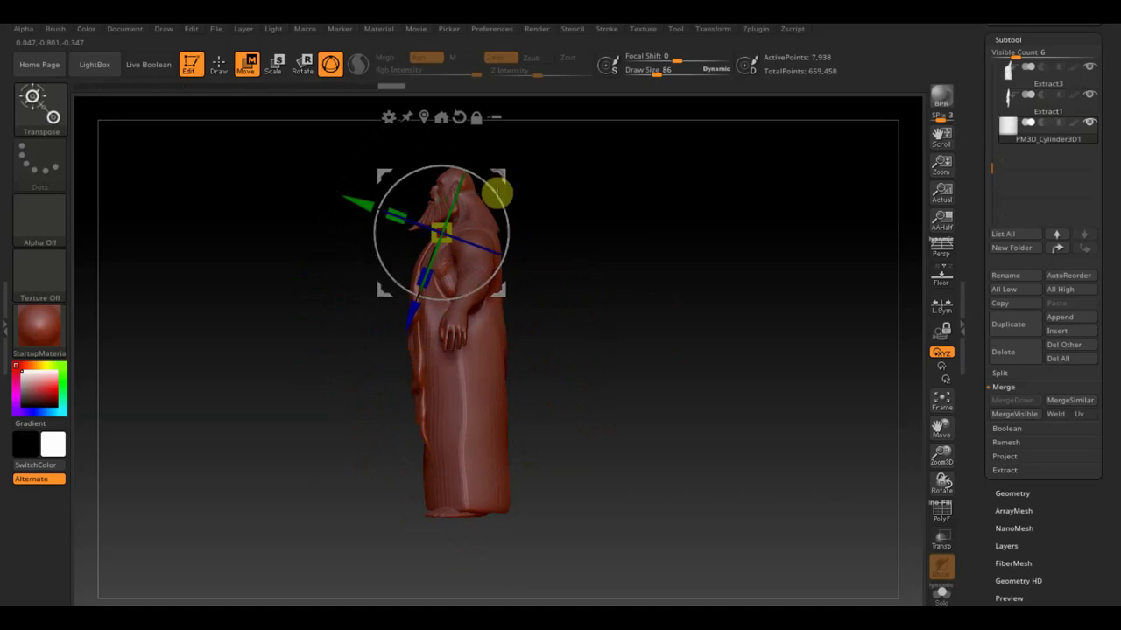
right_click_drag(498, 190, 743, 530, "ctrl")
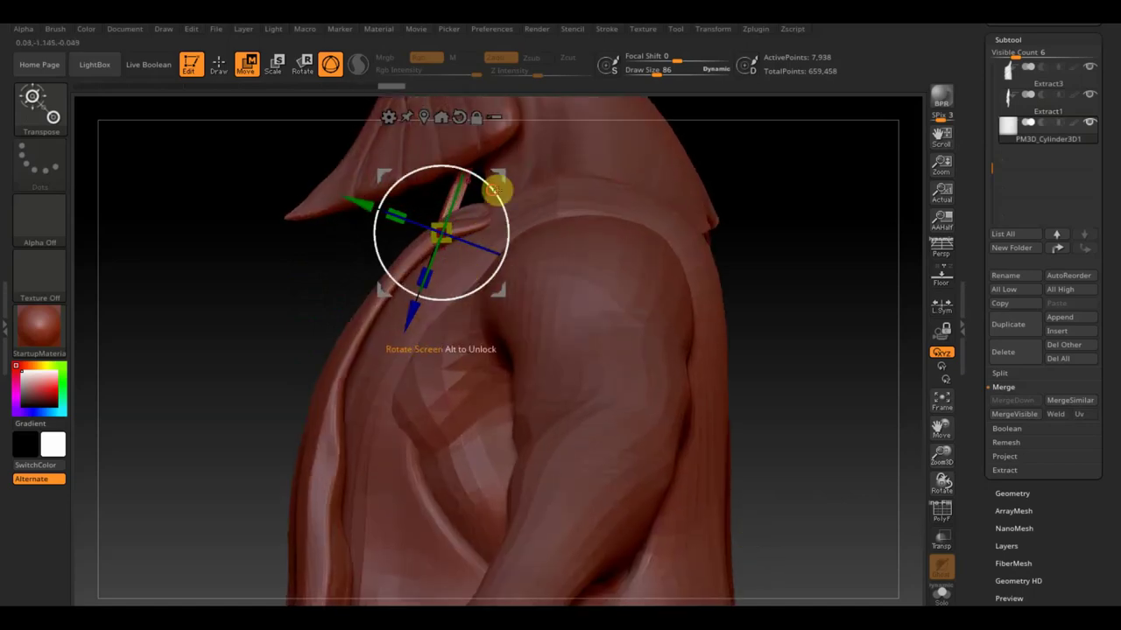
left_click_drag(495, 183, 513, 237)
right_click_drag(513, 237, 385, 298)
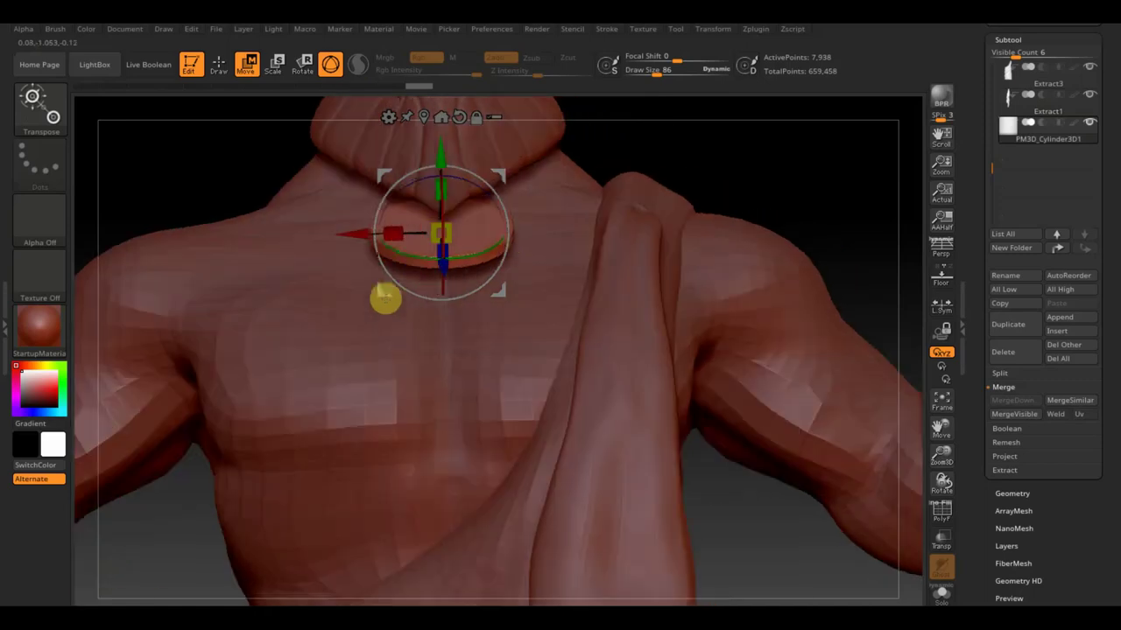
left_click_drag(537, 189, 675, 170, "alt")
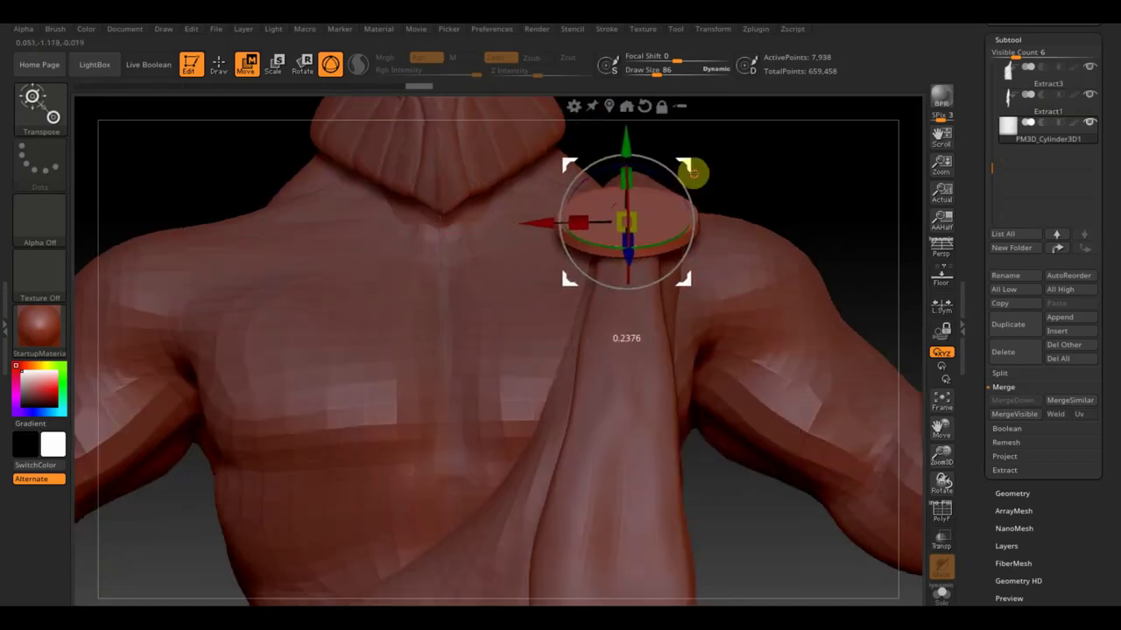
right_click_drag(692, 170, 819, 307)
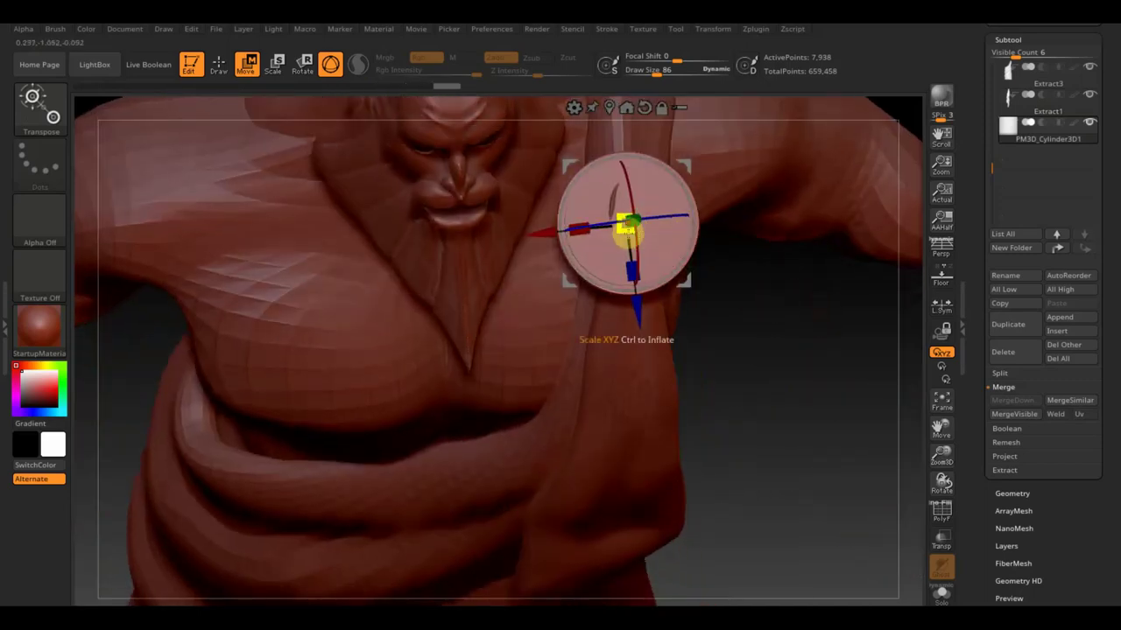
left_click_drag(619, 229, 627, 223)
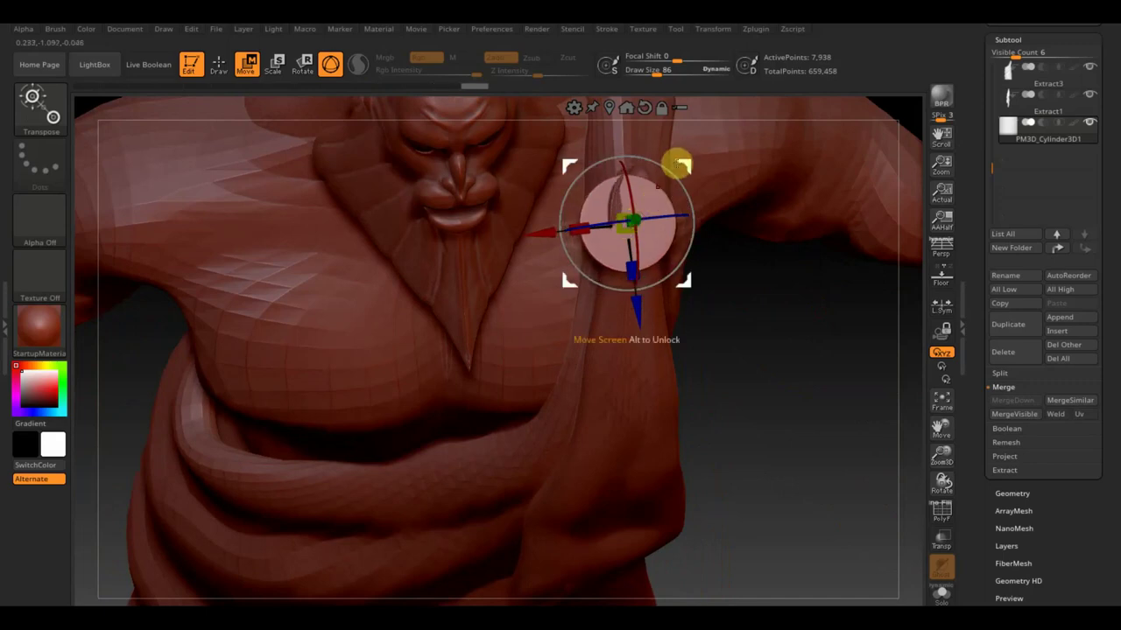
Tilt the clasp to follow the shoulder slope, enlarge and nudge it into place, then return to Draw
mouse_move(691, 150)
right_mouse_down()
mouse_move(809, 337)
mouse_move(743, 316)
right_mouse_up()
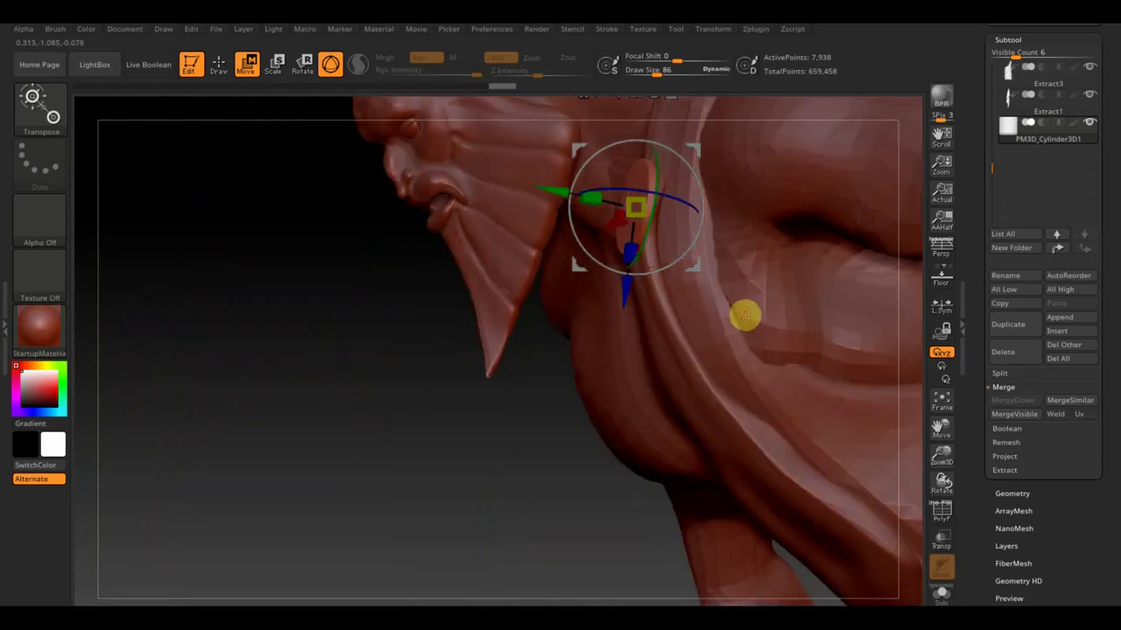
mouse_move(511, 440)
right_mouse_down()
mouse_move(490, 465)
mouse_move(576, 418)
mouse_move(607, 225)
mouse_move(826, 180)
mouse_move(780, 235)
mouse_move(841, 202)
right_mouse_up()
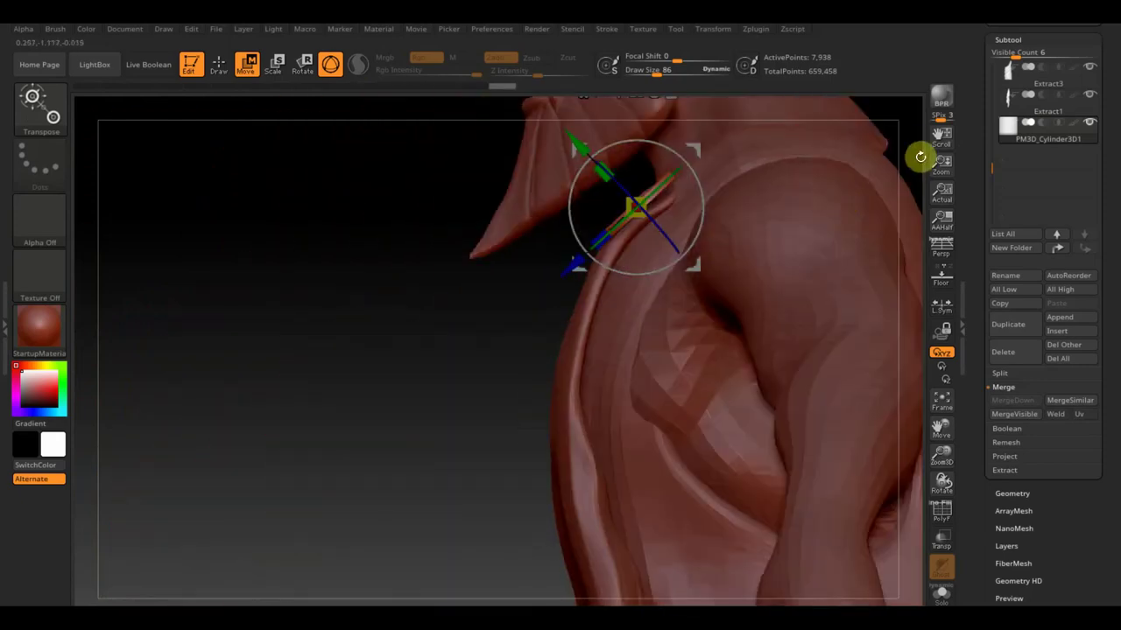
right_click_drag(393, 321, 205, 449)
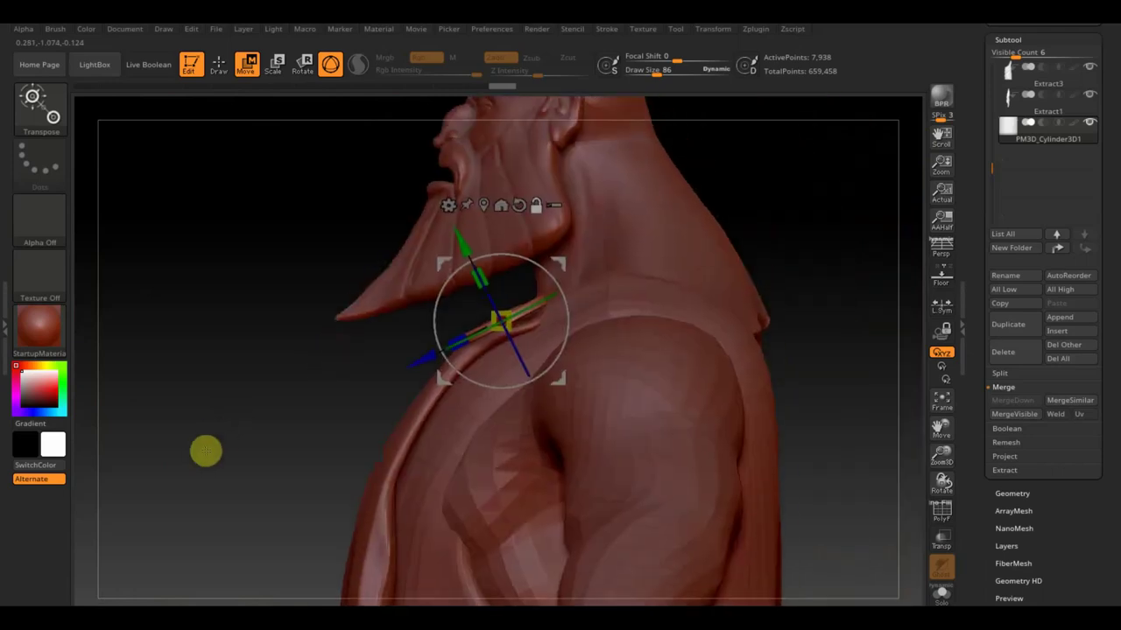
mouse_move(536, 281)
left_mouse_down()
mouse_move(522, 313)
mouse_move(514, 288)
left_mouse_up()
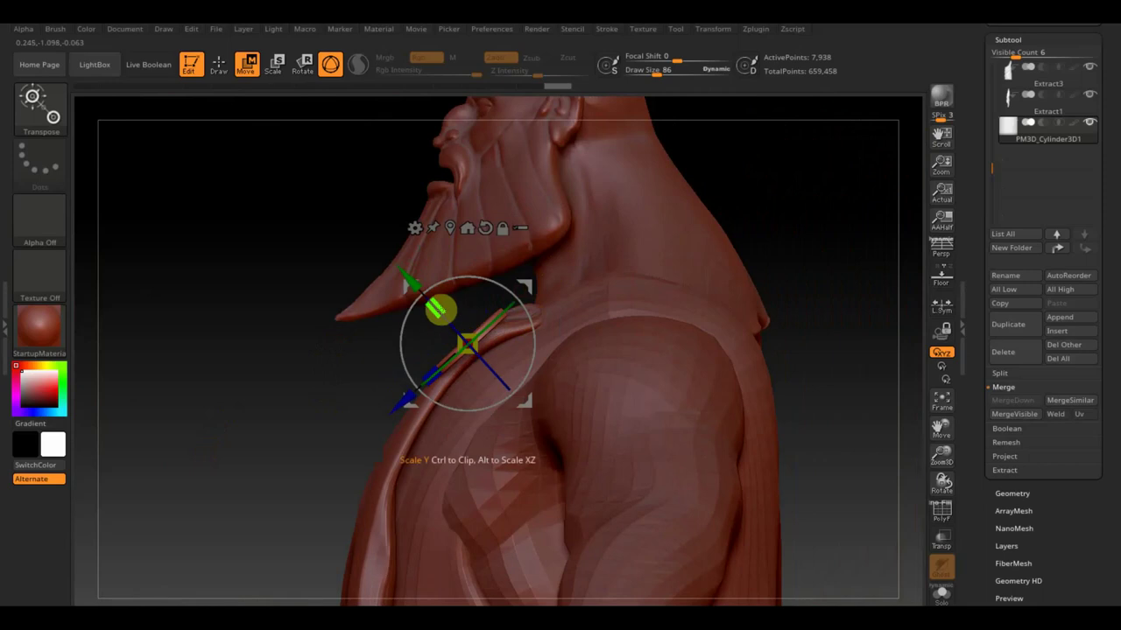
left_click_drag(436, 306, 377, 260)
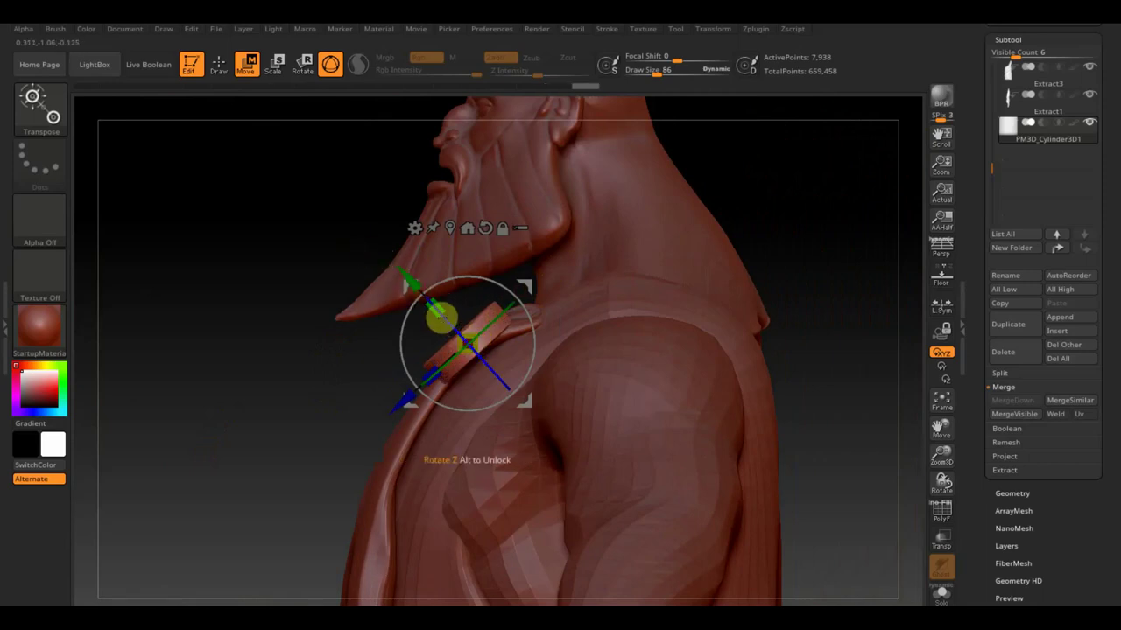
left_click_drag(412, 282, 415, 278)
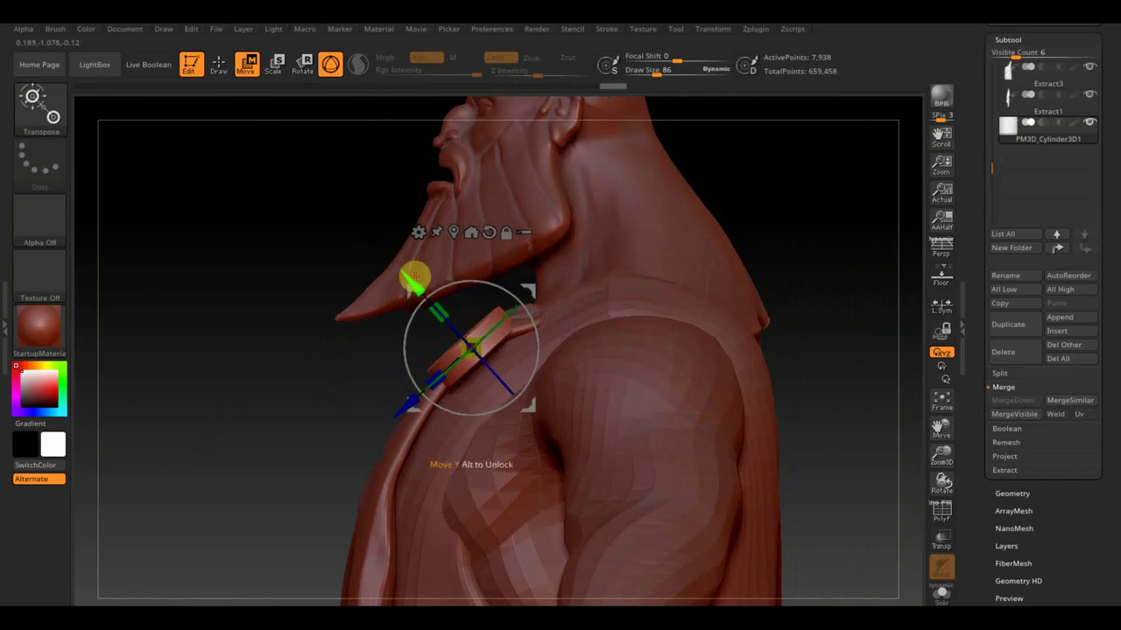
left_click(218, 64)
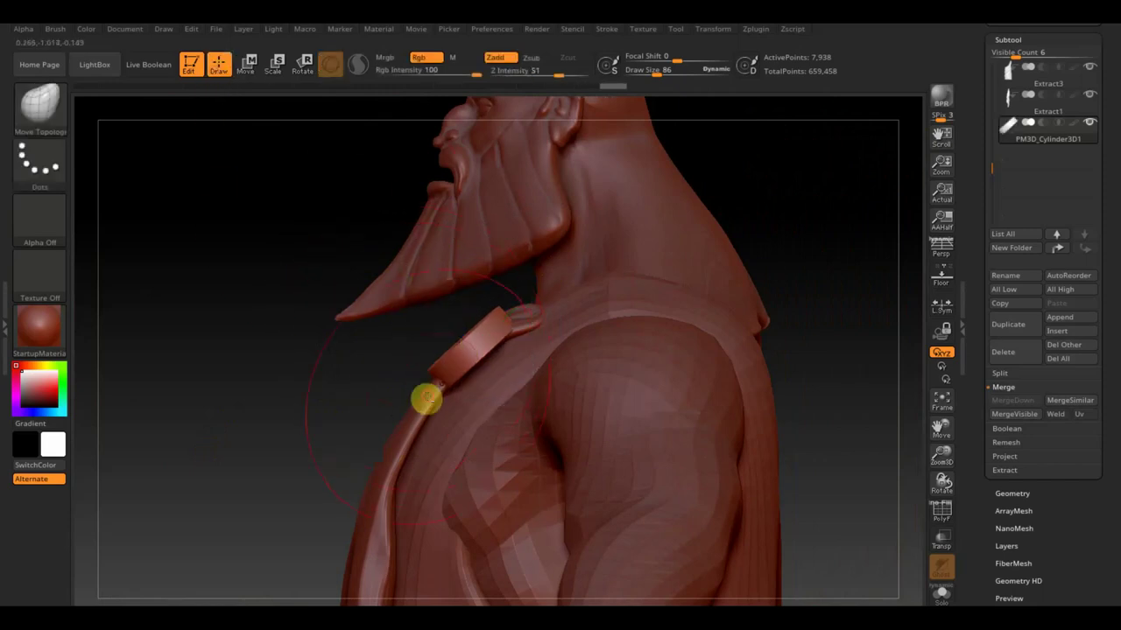
Select the Extract1 strap, shrink the brush, and push the strap up beneath the clasp
left_click(427, 399, "alt")
left_click_drag(655, 75, 648, 72)
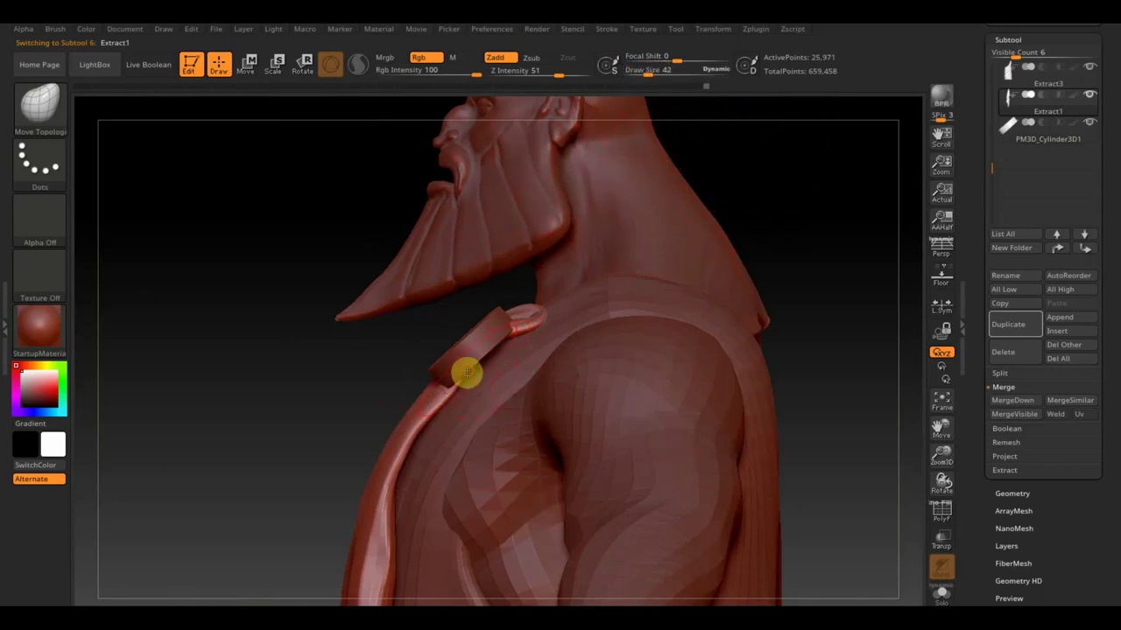
left_click_drag(478, 365, 519, 335)
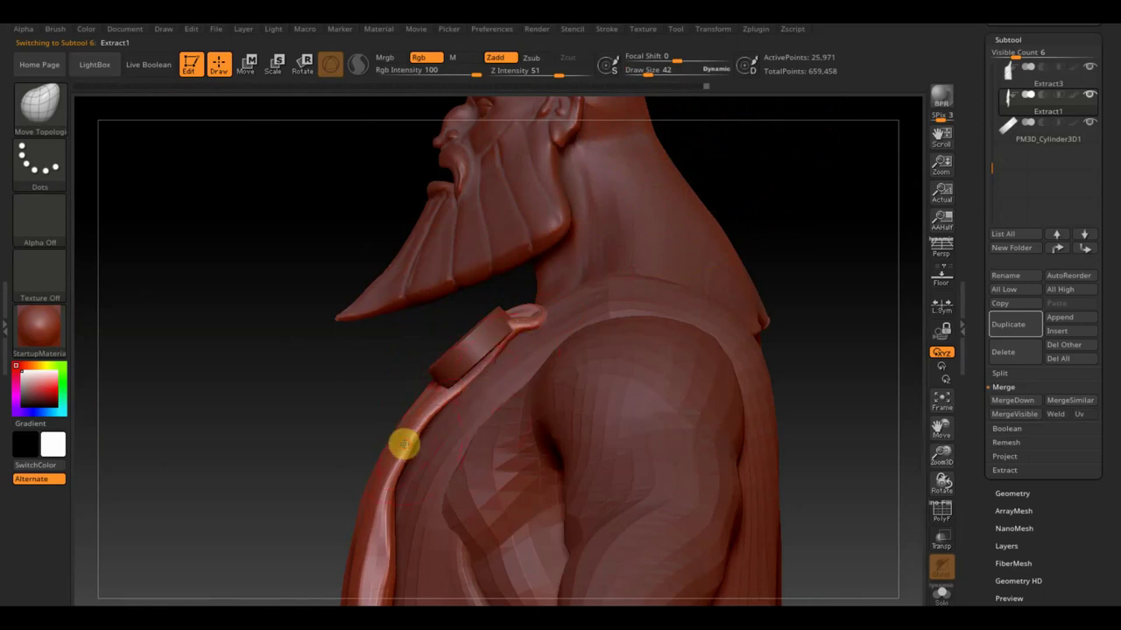
left_click_drag(404, 445, 406, 491)
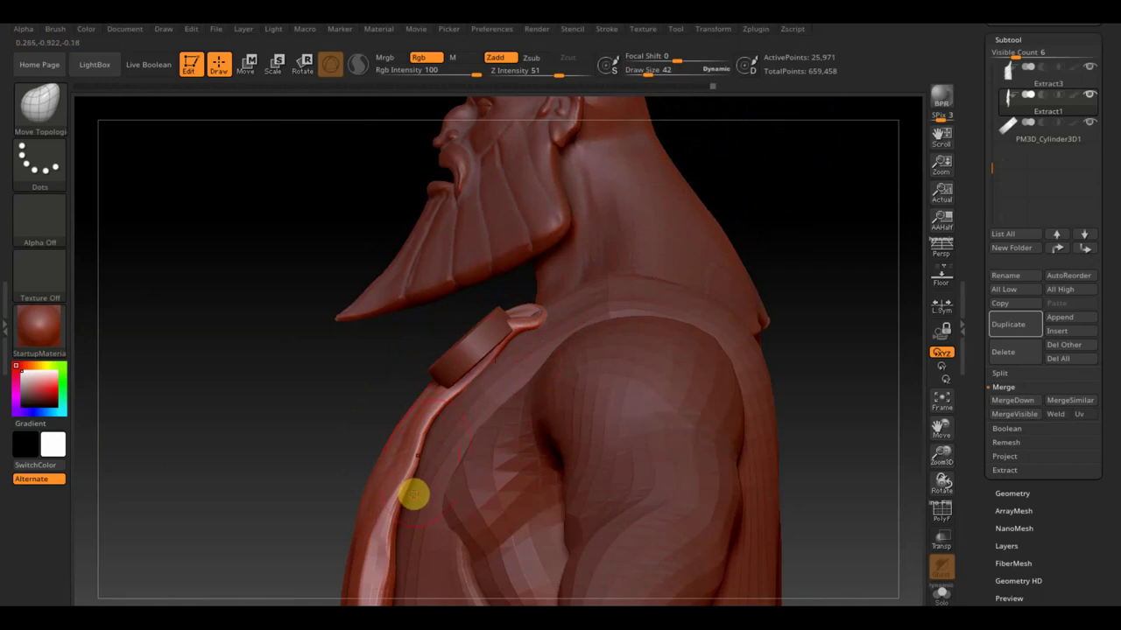
left_click_drag(430, 428, 398, 514)
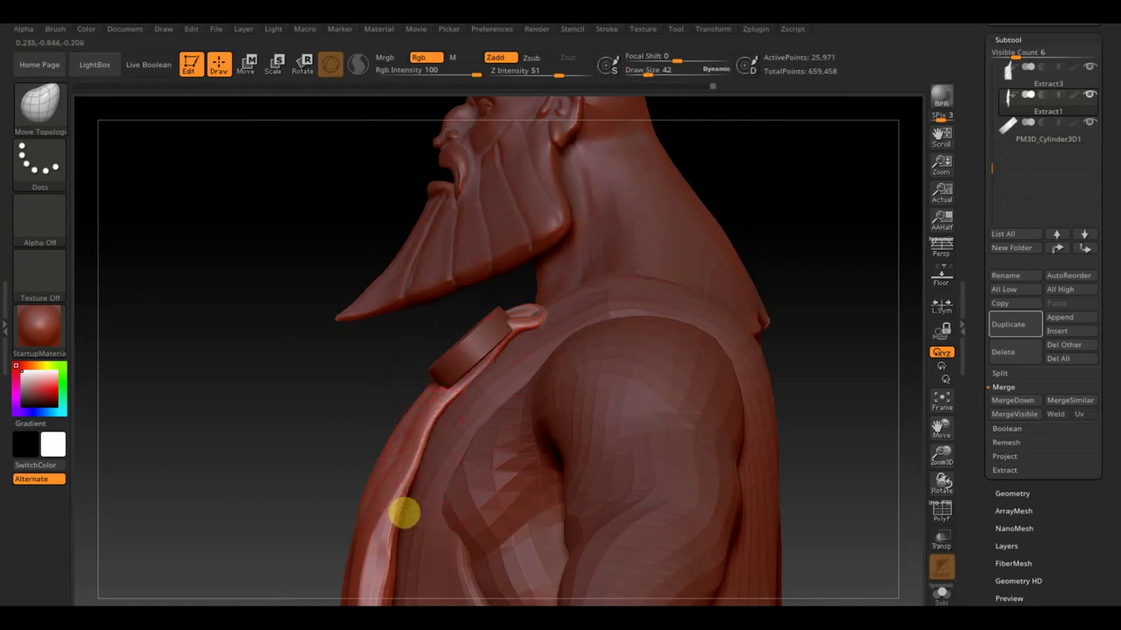
Smooth the strap top just above the clasp disc, then frame the whole figure
mouse_move(265, 453)
left_mouse_down()
mouse_move(251, 454)
mouse_move(391, 441)
left_mouse_up()
left_click_drag(640, 323, 411, 393, "alt")
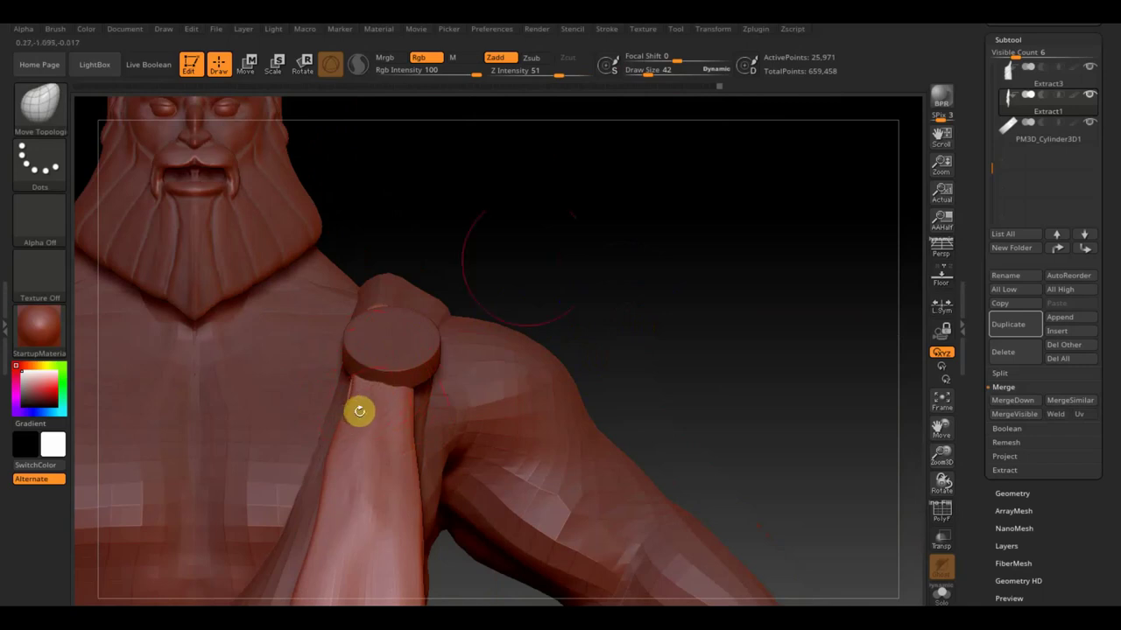
right_click_drag(358, 407, 545, 277)
left_click_drag(408, 254, 447, 276)
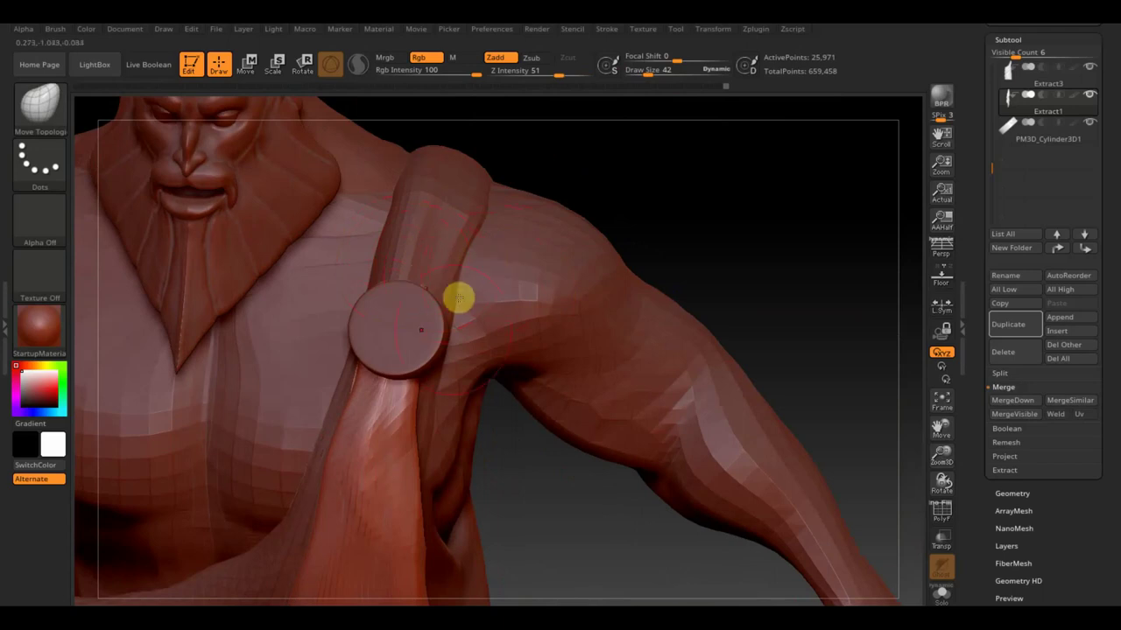
mouse_move(662, 212)
left_mouse_down()
mouse_move(685, 343)
mouse_move(681, 317)
left_mouse_up()
key("f")
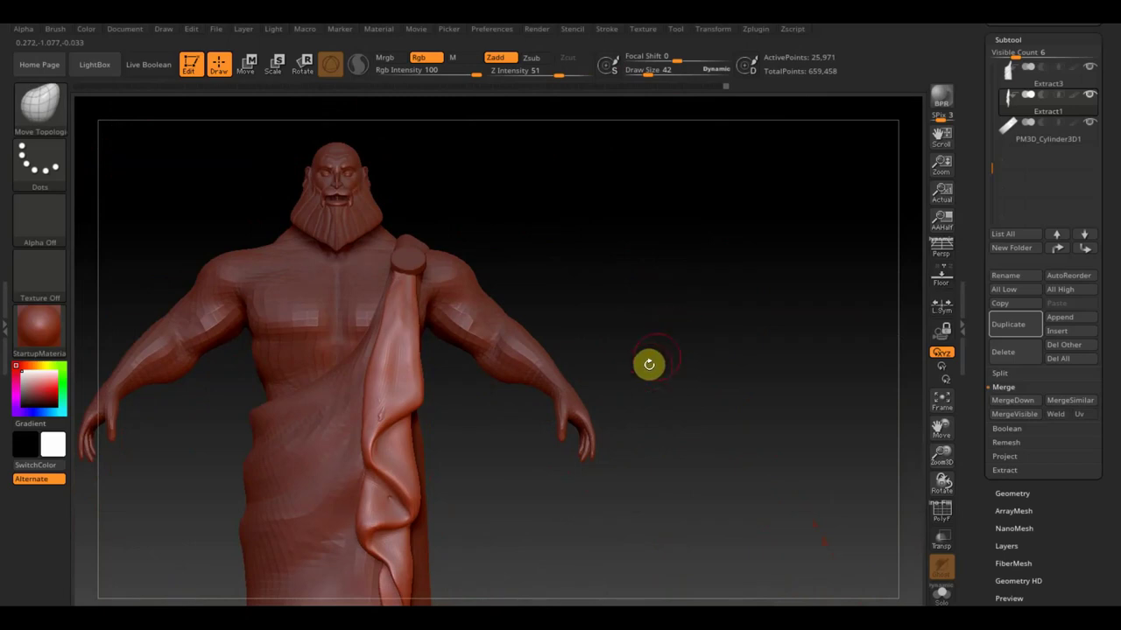
Push the hanging drape folds into a narrow downward tip, shrinking the brush to 77 before smoothing
mouse_move(663, 355)
left_mouse_down()
mouse_move(668, 370)
mouse_move(672, 337)
left_mouse_up()
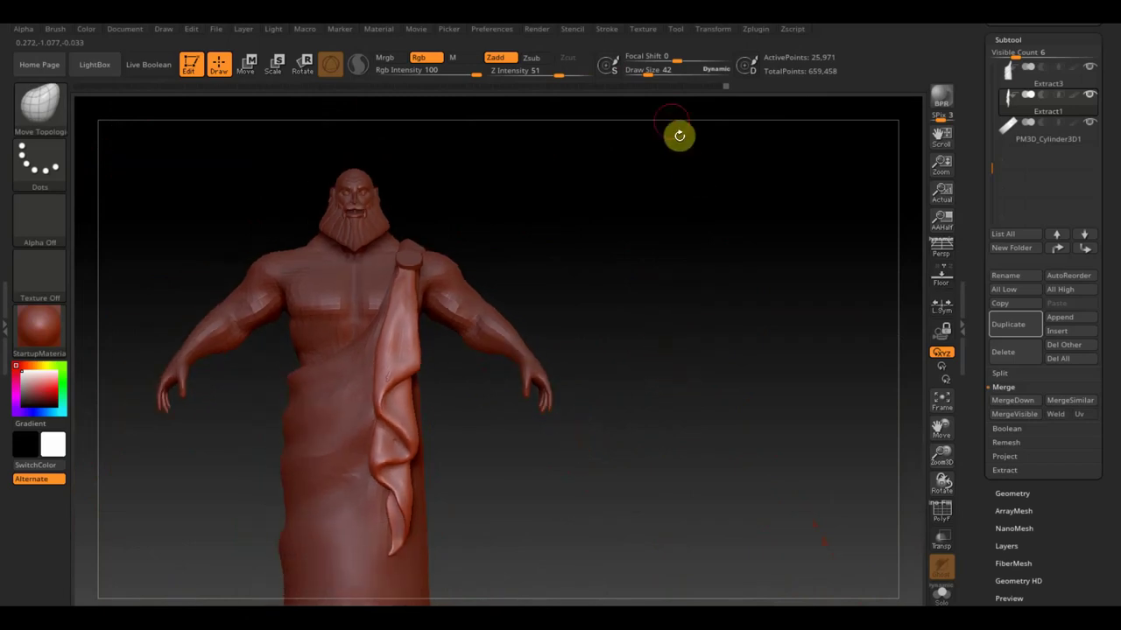
left_click_drag(646, 70, 659, 74)
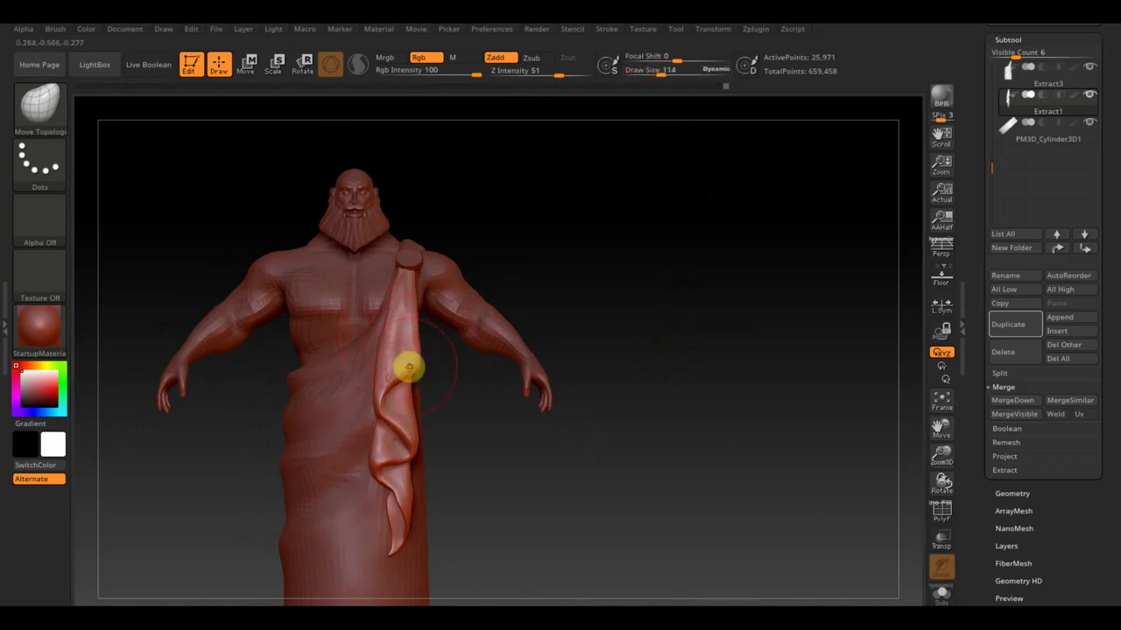
mouse_move(415, 367)
left_mouse_down()
mouse_move(420, 405)
mouse_move(375, 473)
mouse_move(402, 466)
mouse_move(400, 298)
left_mouse_up()
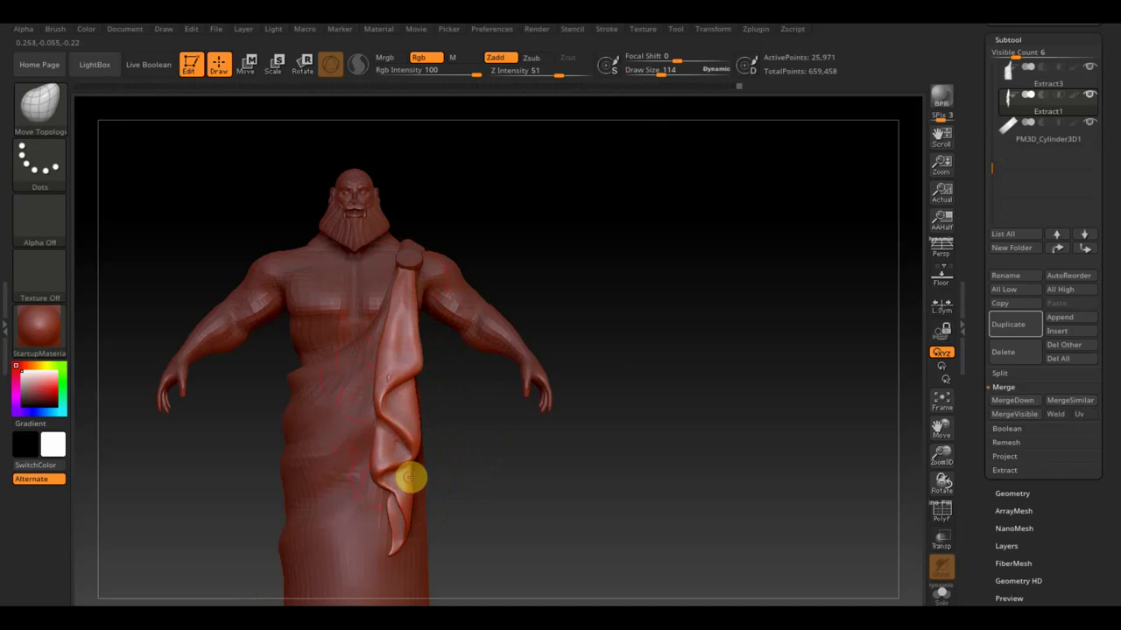
left_click_drag(410, 477, 403, 498)
left_click_drag(663, 74, 656, 75)
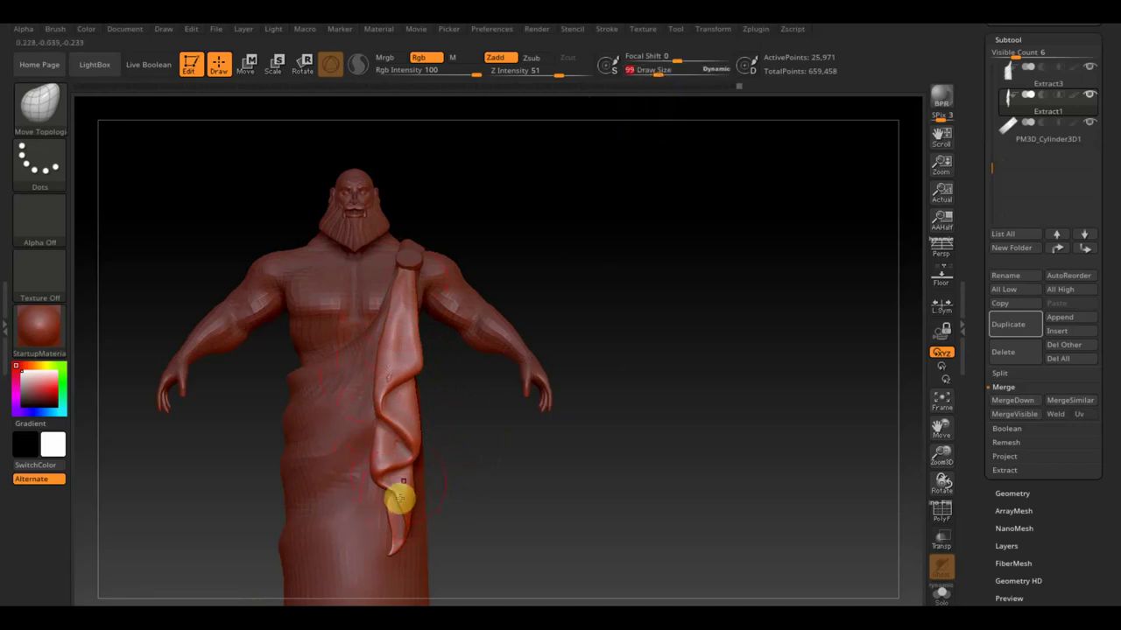
left_click_drag(662, 72, 656, 74)
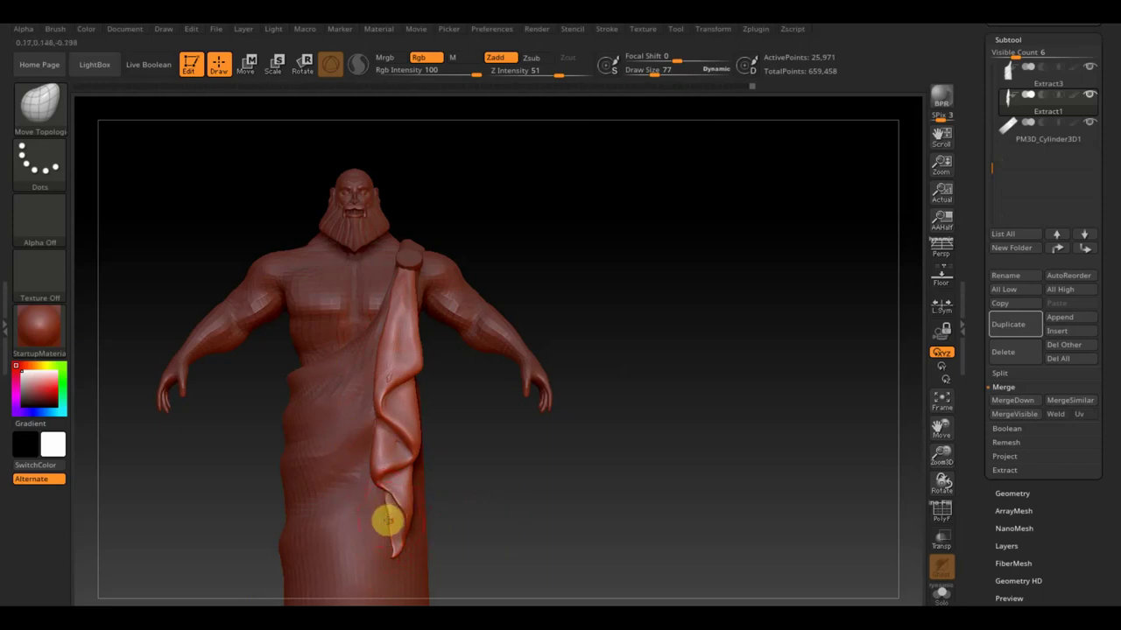
key("shift")
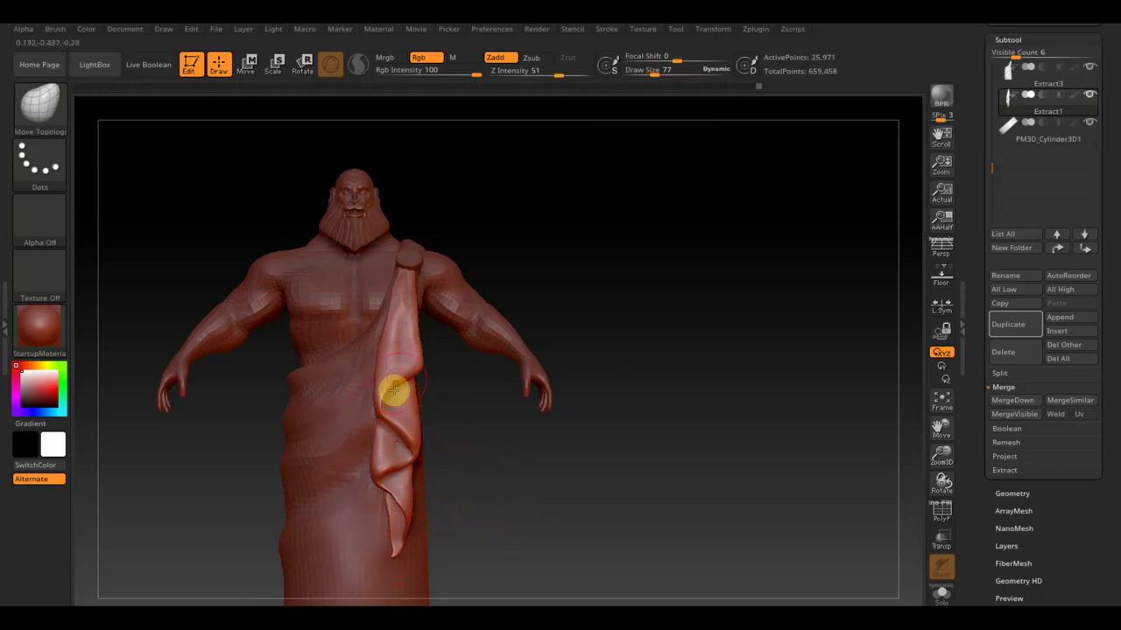
Frame the full figure, set brush size 65, and show the Zeus reference overlay
key("shift+z")
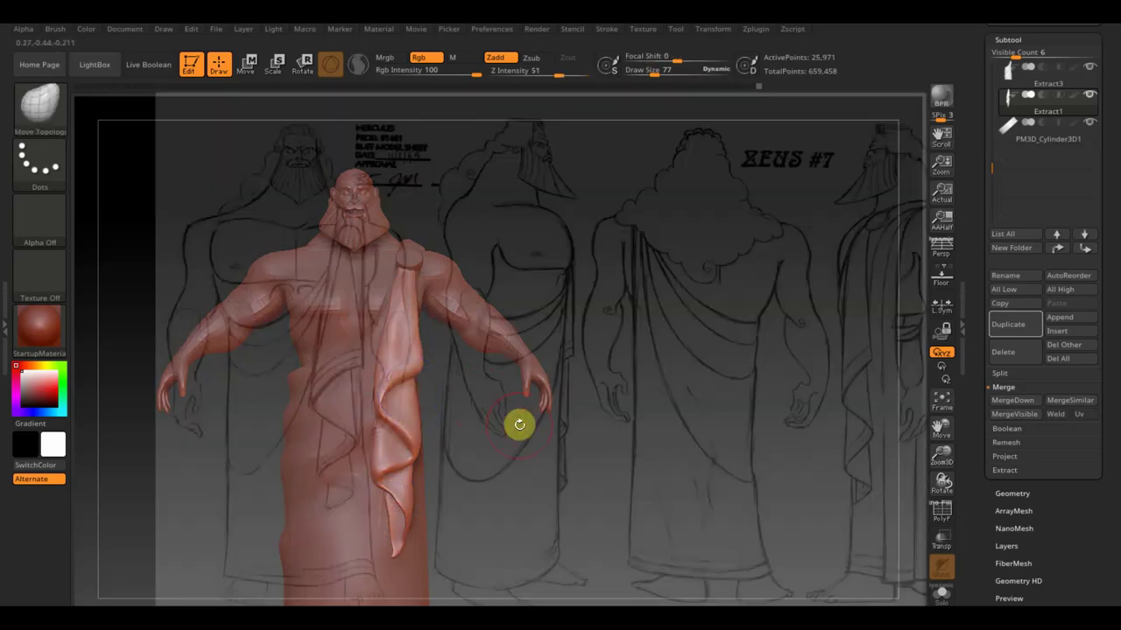
key("shift+z")
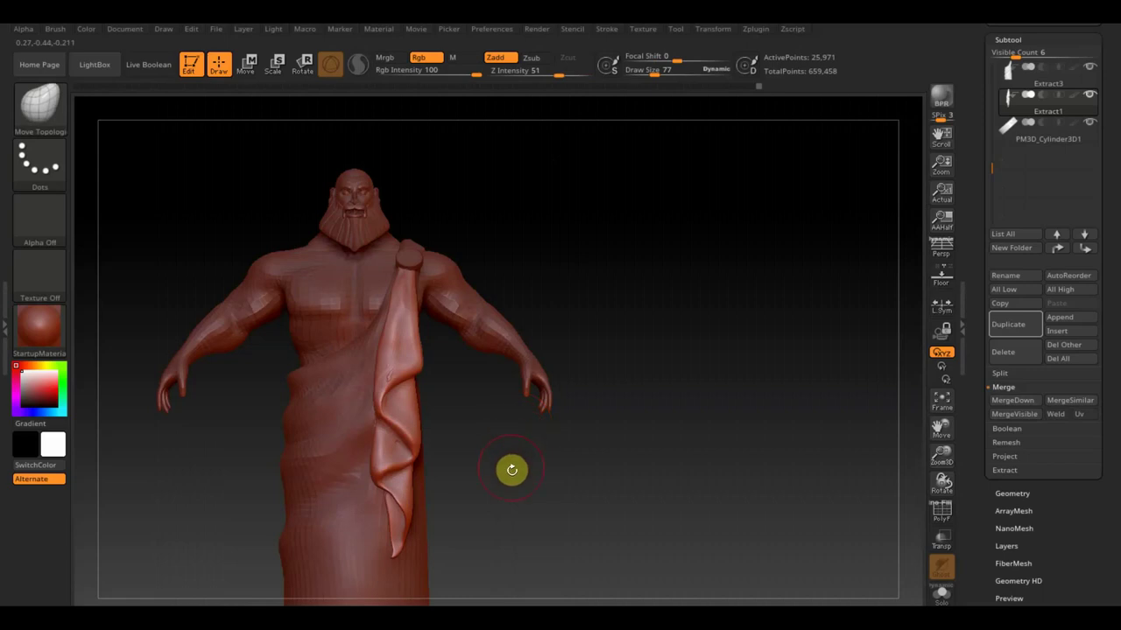
left_click_drag(537, 493, 620, 449)
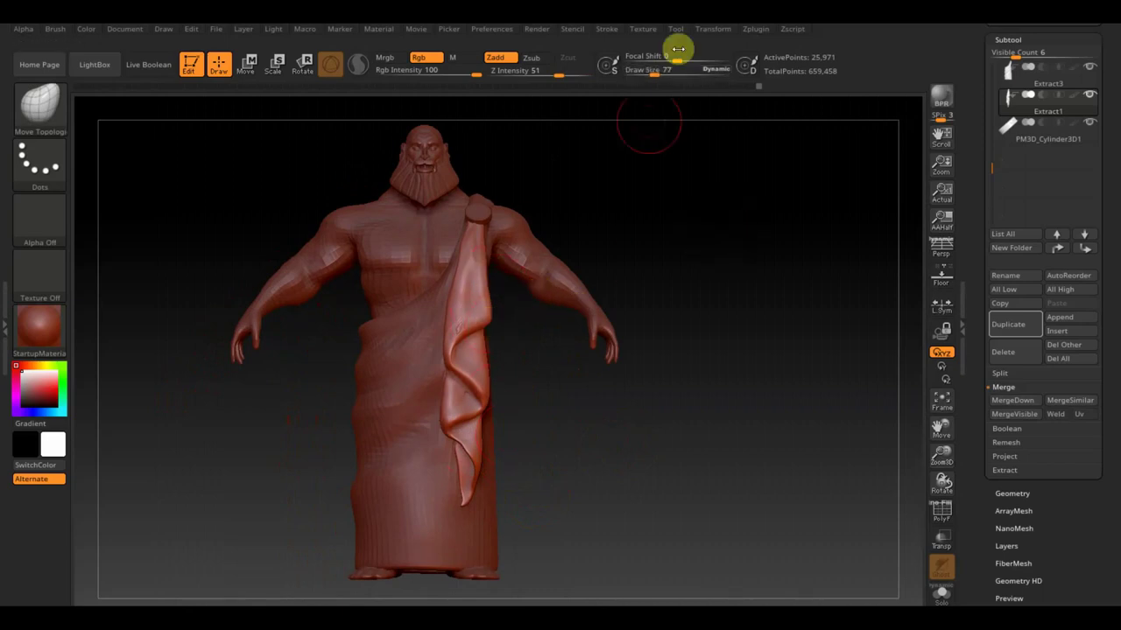
left_click_drag(656, 74, 651, 75)
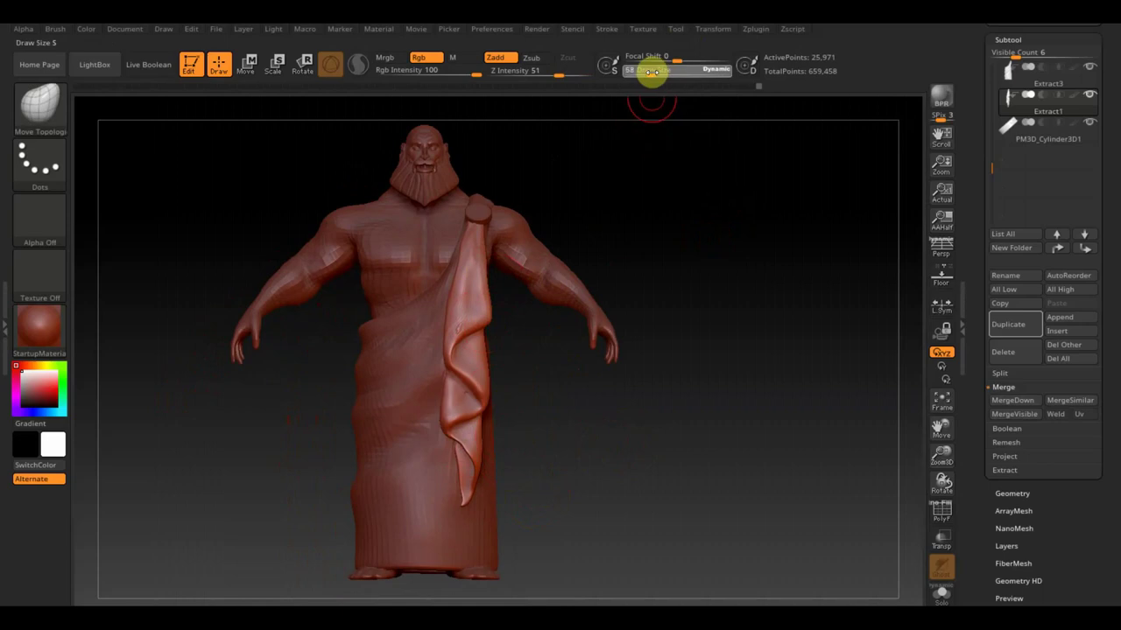
mouse_move(683, 250)
left_mouse_down("alt")
mouse_move(819, 349)
mouse_move(808, 325)
mouse_move(785, 333)
left_mouse_up("alt")
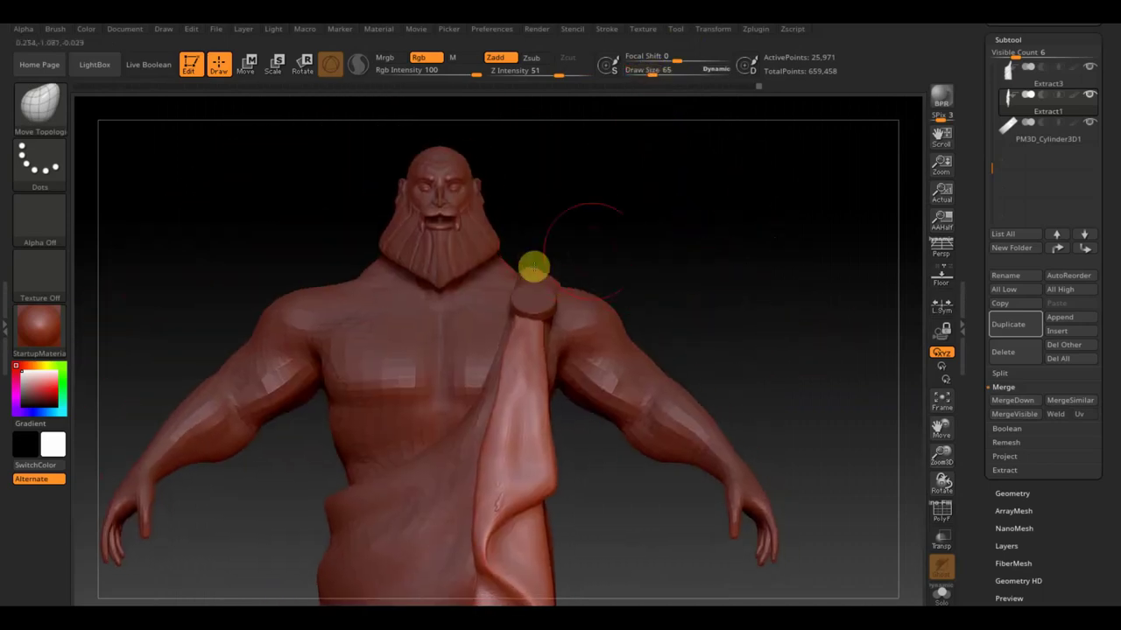
key("shift+z")
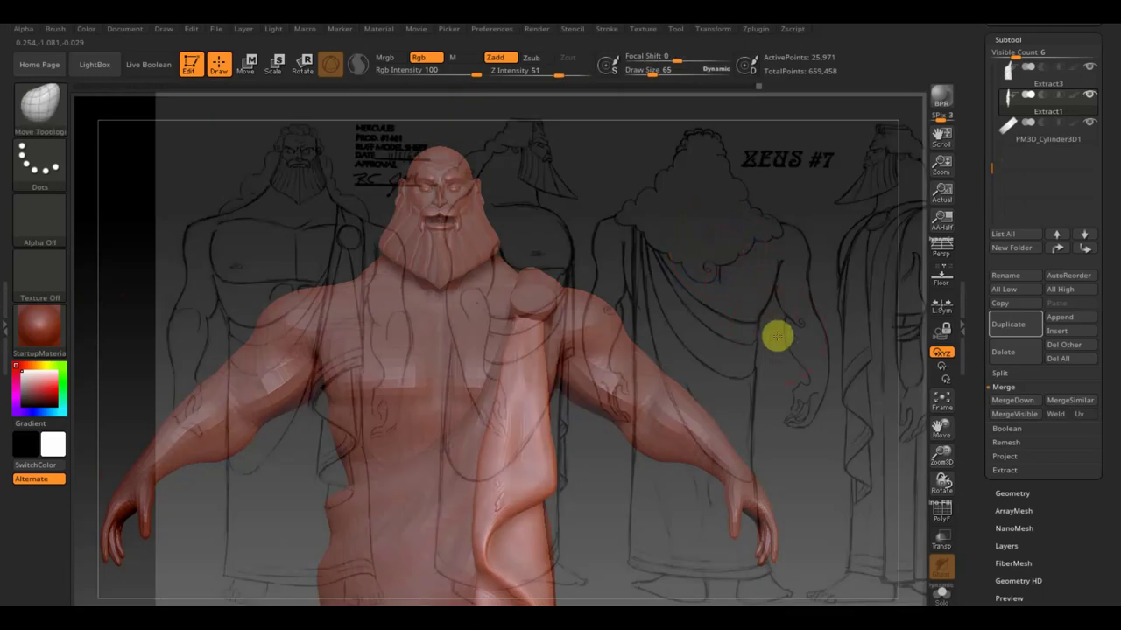
mouse_move(778, 335)
left_mouse_down("alt")
mouse_move(660, 207)
mouse_move(727, 154)
mouse_move(753, 216)
left_mouse_up("alt")
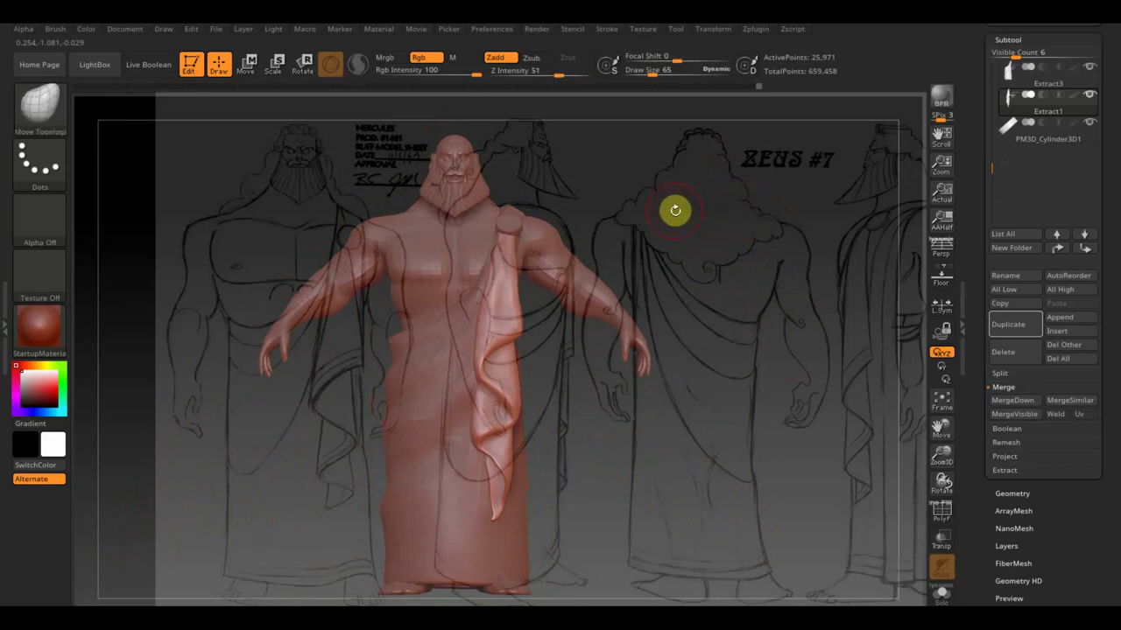
Enlarge the reference sheet with the Spotlight dial and shift it right behind the sculpt
key("z")
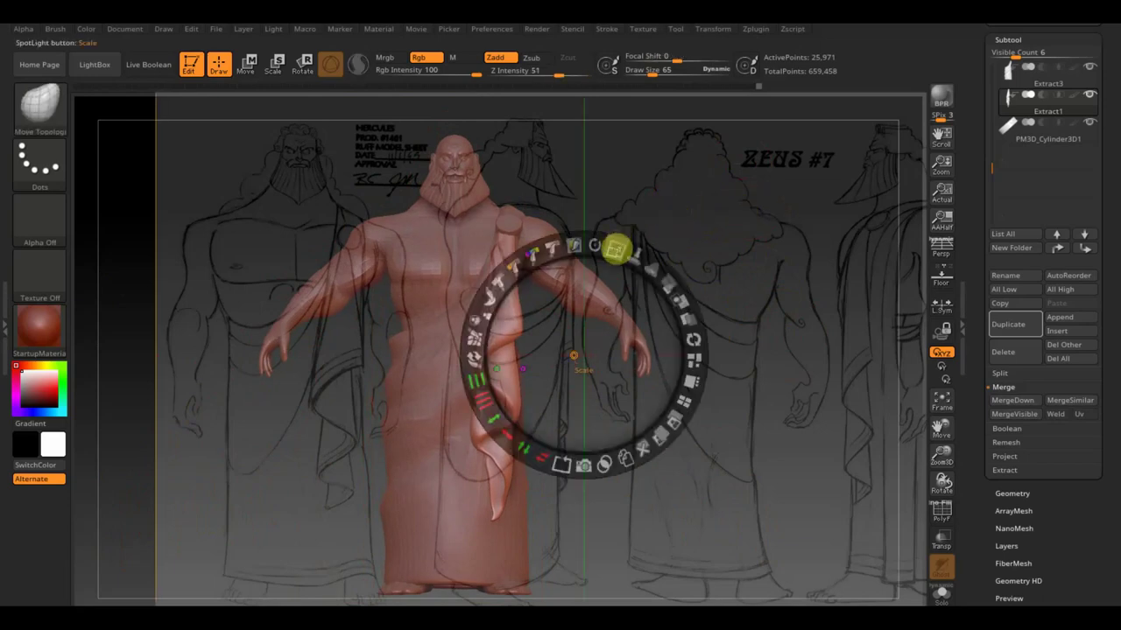
left_click_drag(575, 318, 729, 329)
left_click_drag(751, 253, 753, 253)
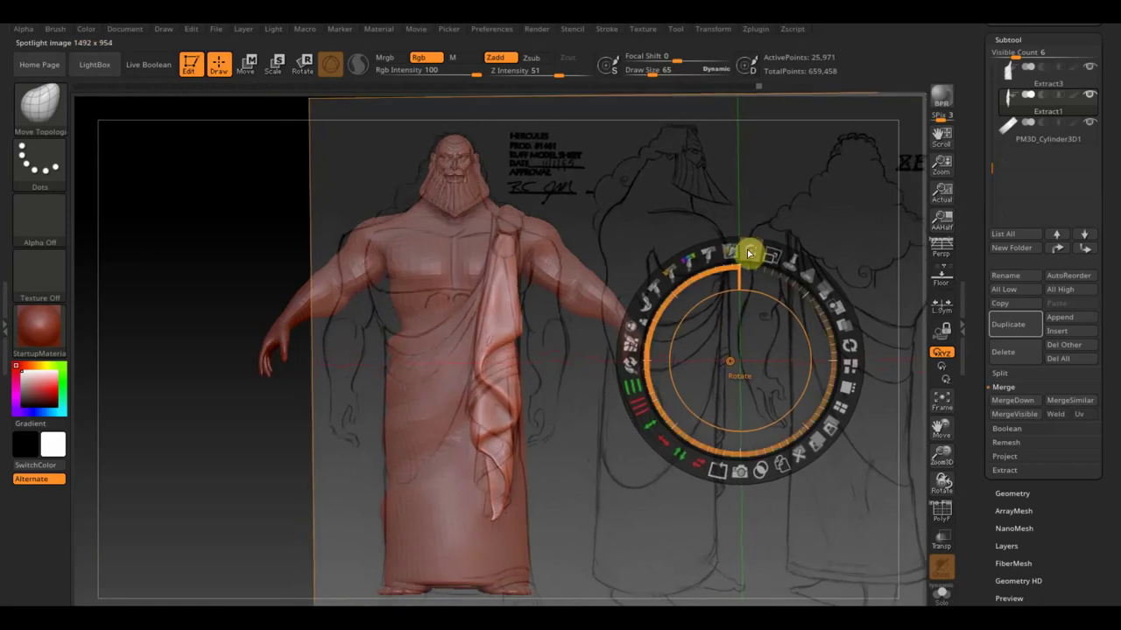
left_click_drag(769, 254, 770, 303)
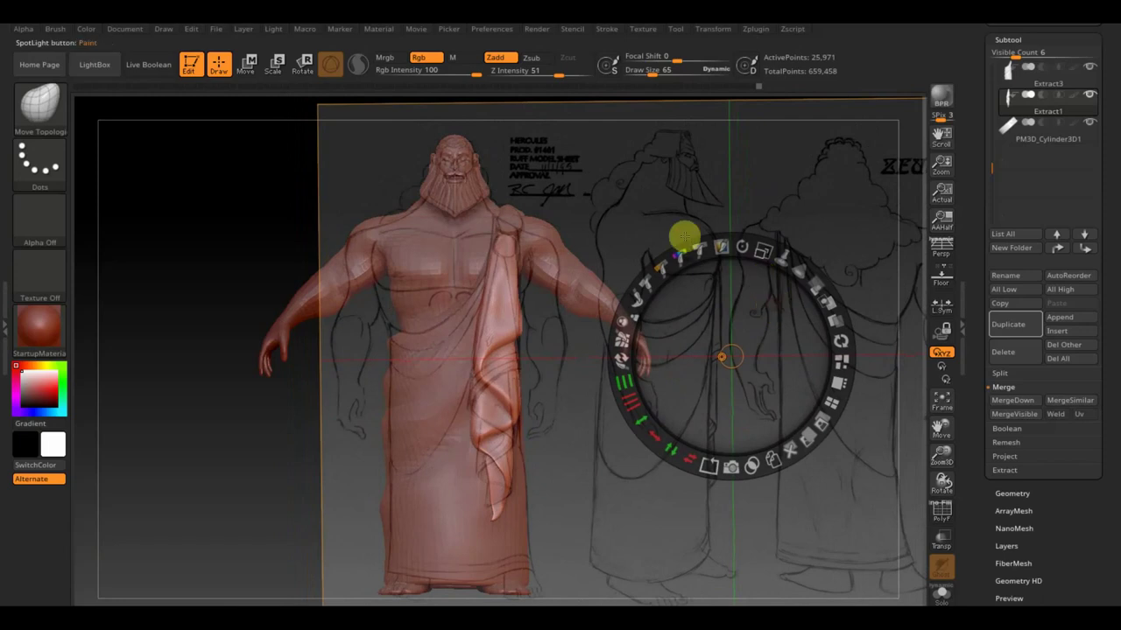
left_click(249, 63)
Select the head subtool sesc 2 and rotate it slightly around Z with the transpose gizmo
left_click(461, 202)
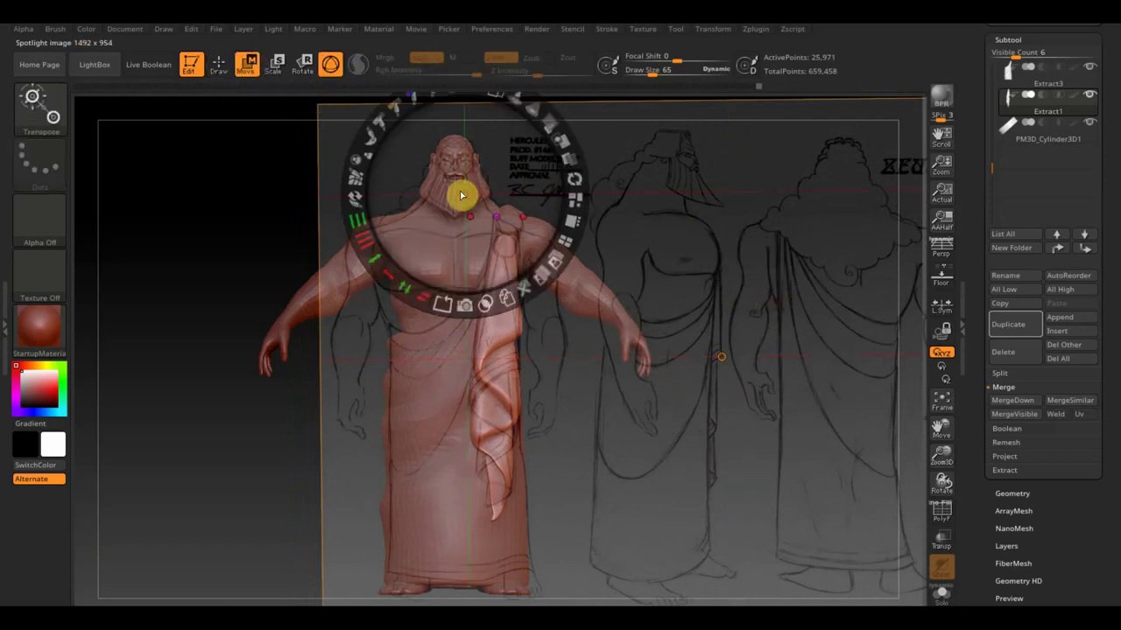
key("shift+z")
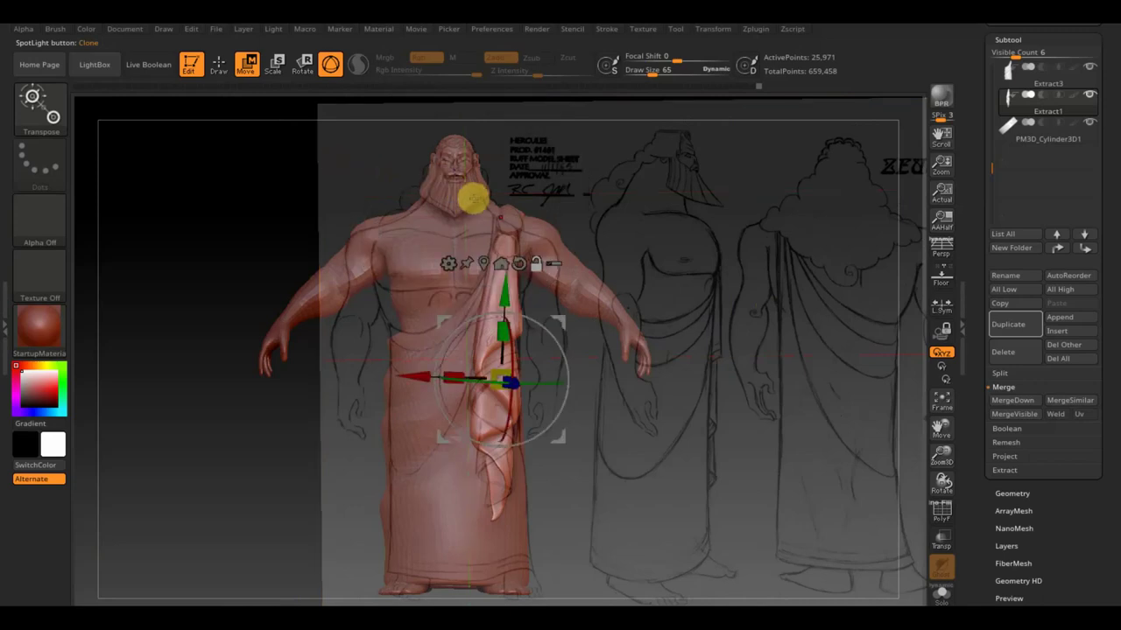
left_click(471, 196, "alt")
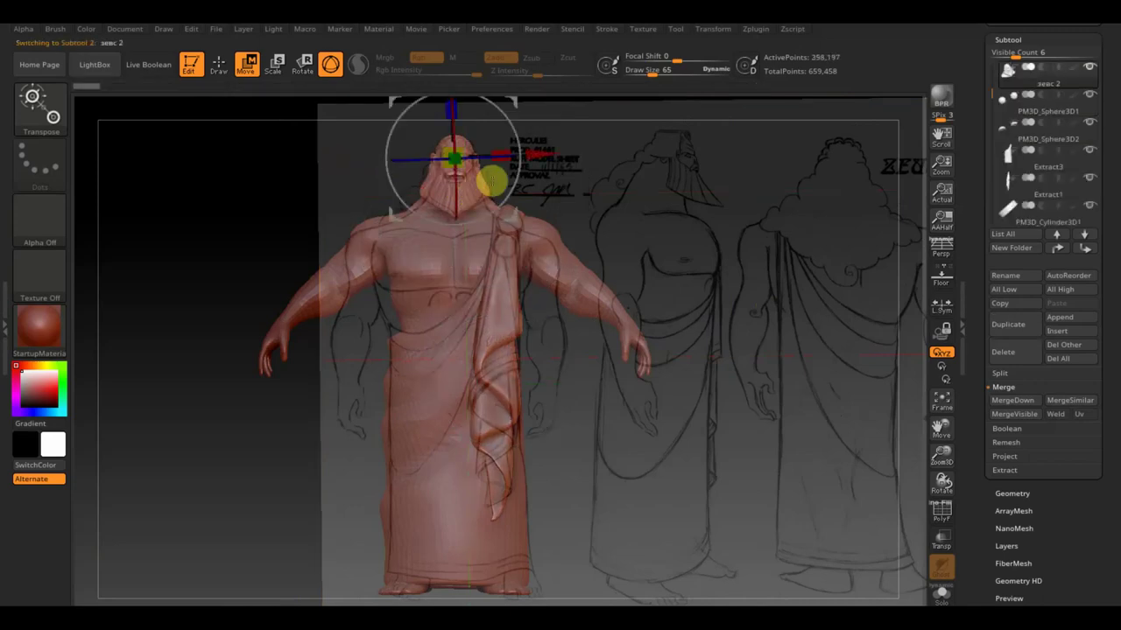
left_click_drag(472, 156, 464, 150)
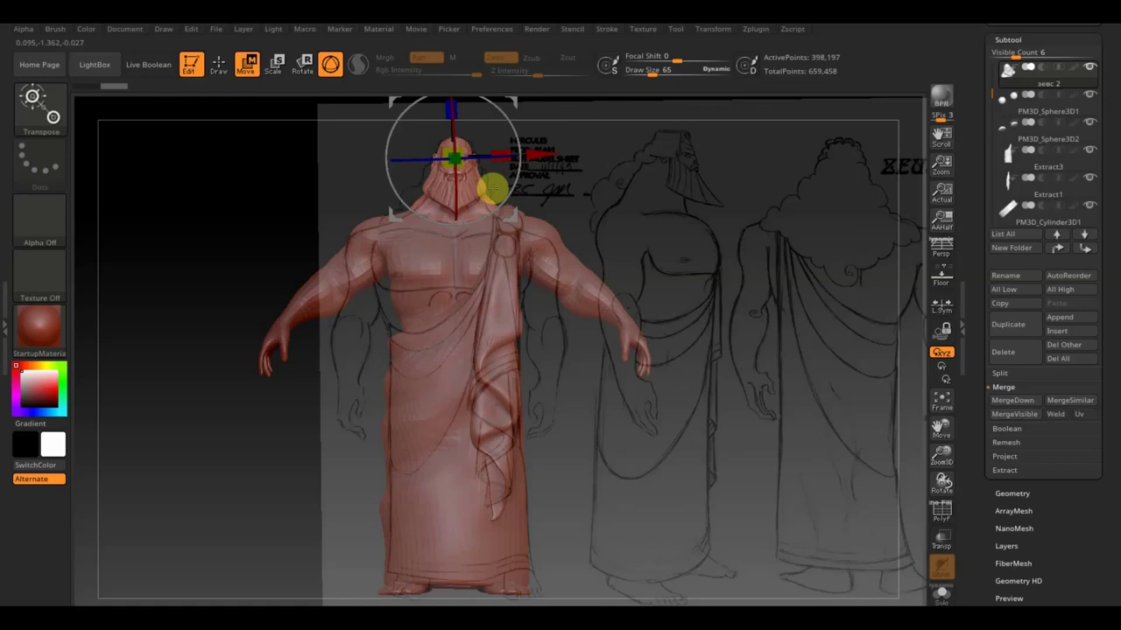
Raise the reference sheet's opacity and darken its fade in Spotlight
key("shift+z")
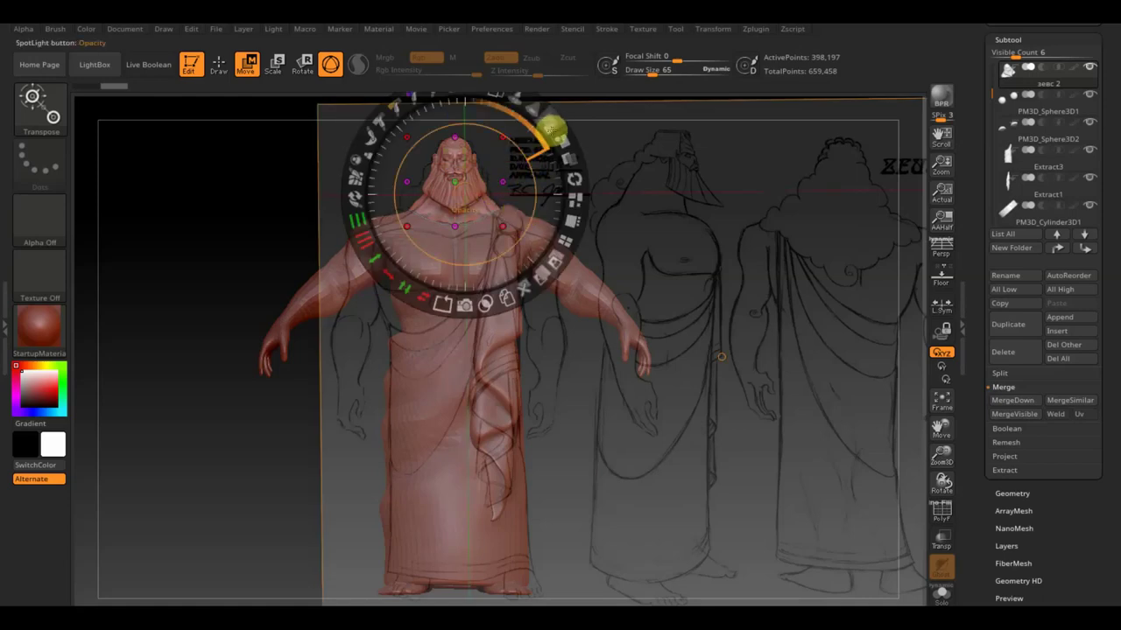
left_click_drag(549, 123, 568, 175)
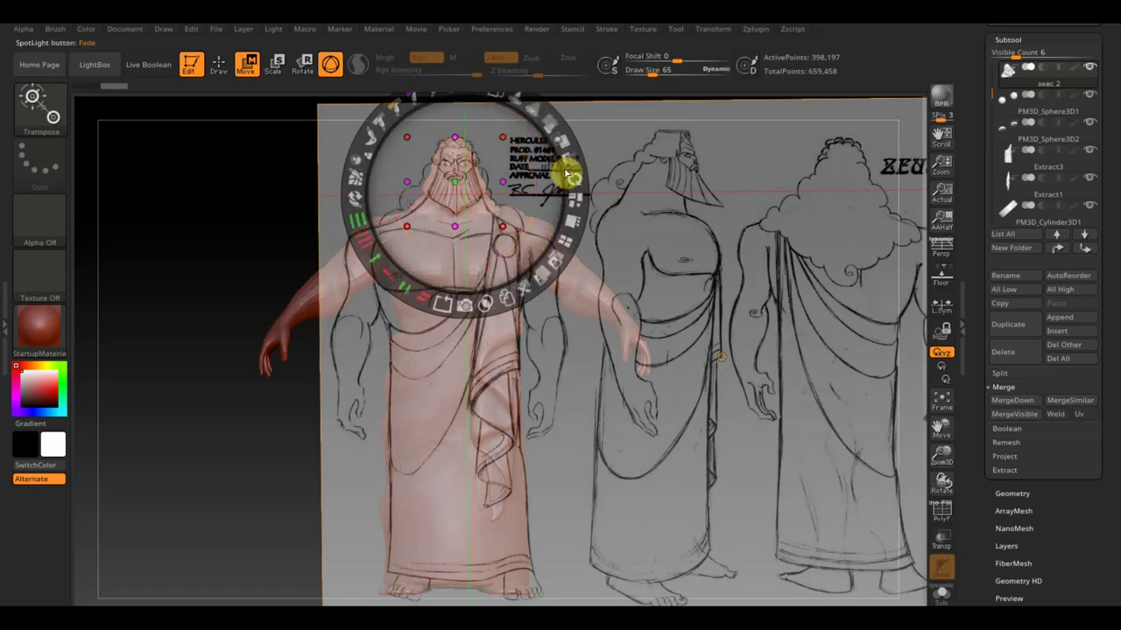
key("z")
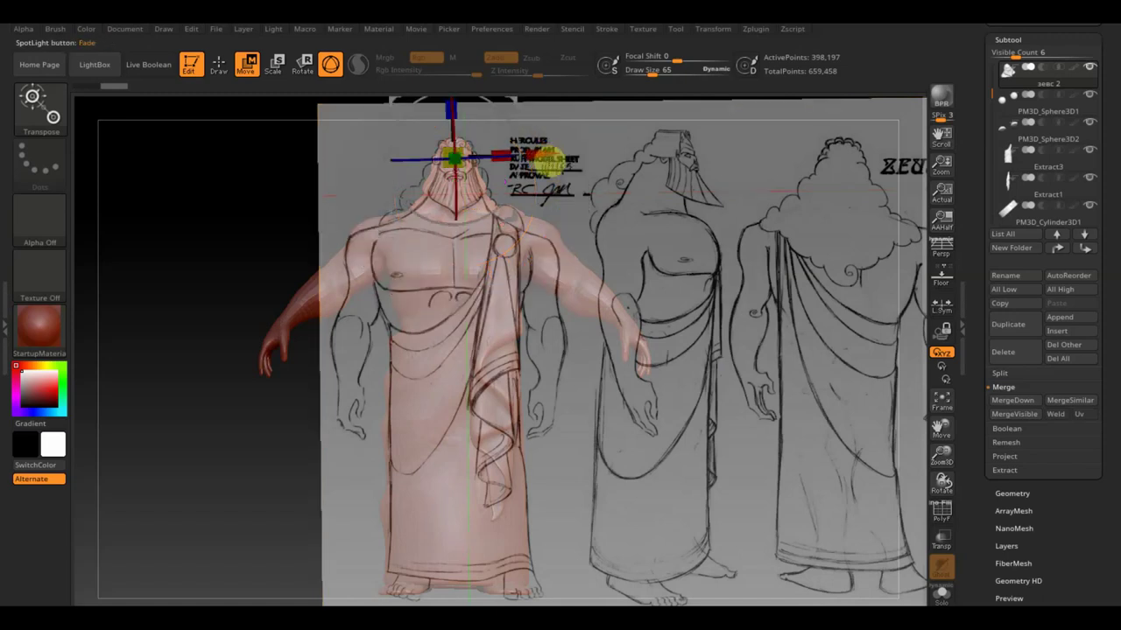
key("z")
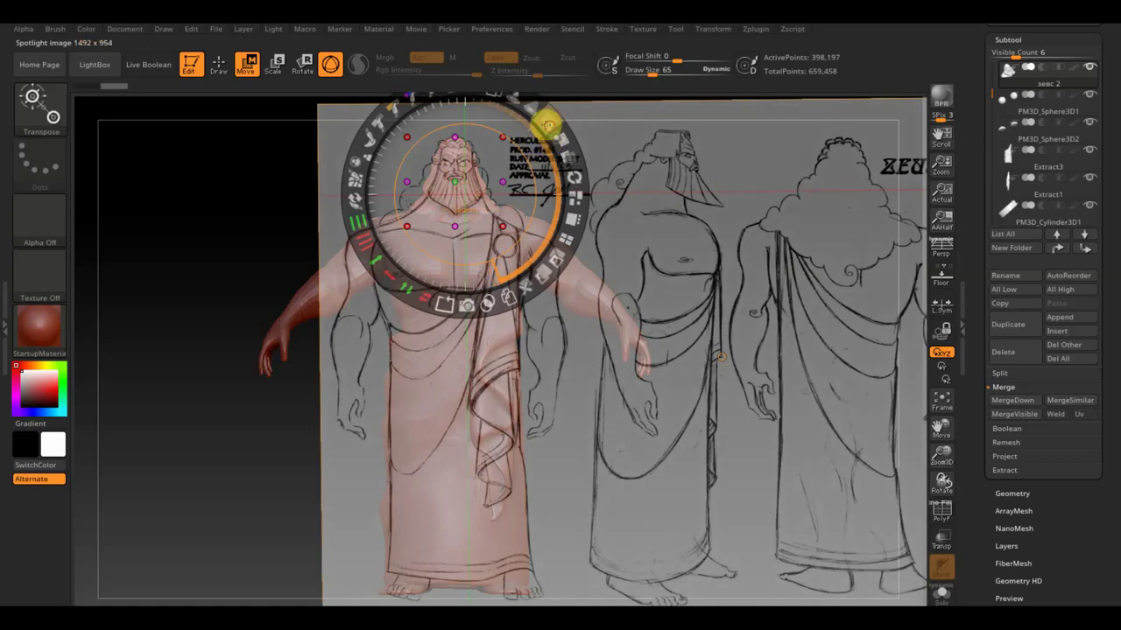
left_click_drag(546, 124, 518, 109)
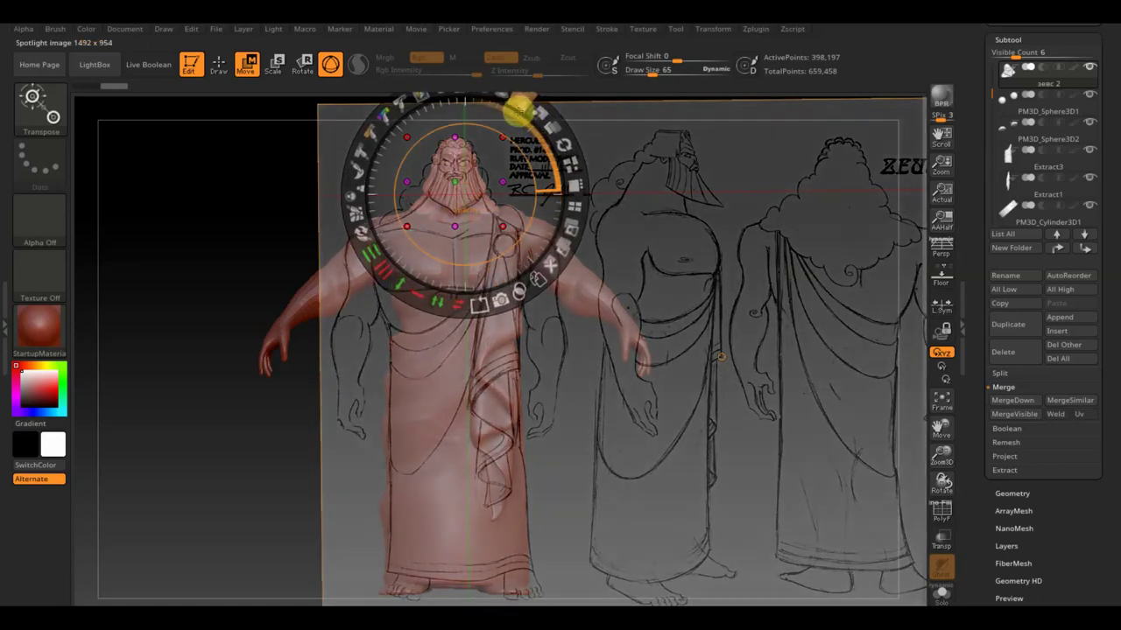
key("z")
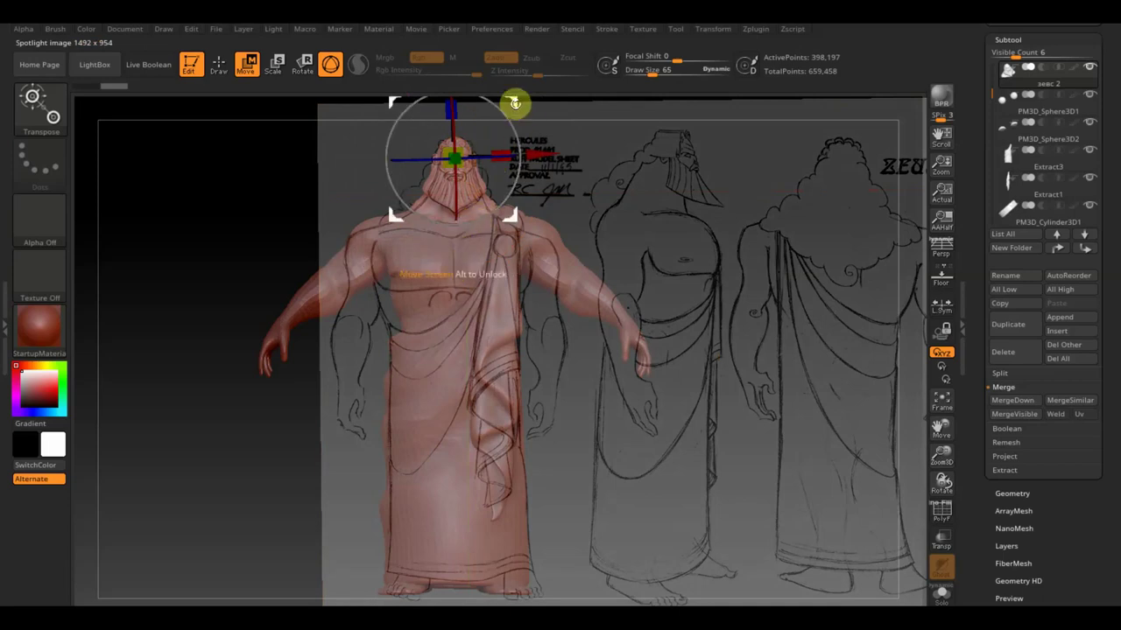
Nudge the head slightly down and right, then shift the reference sheet to the right
left_click_drag(515, 103, 514, 105)
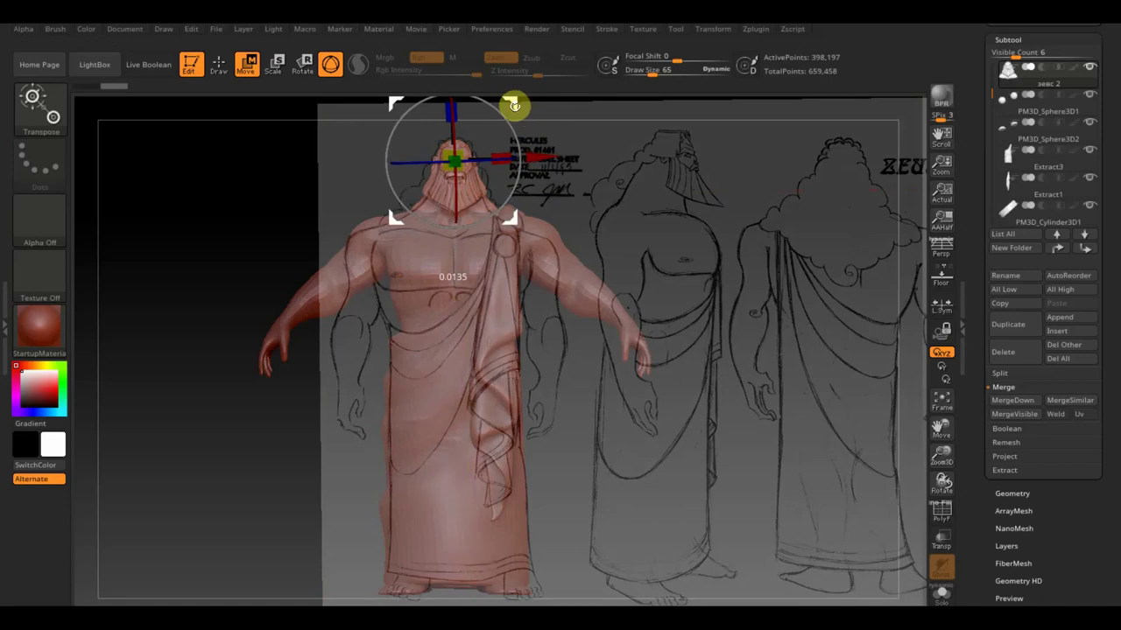
left_click_drag(514, 105, 516, 103)
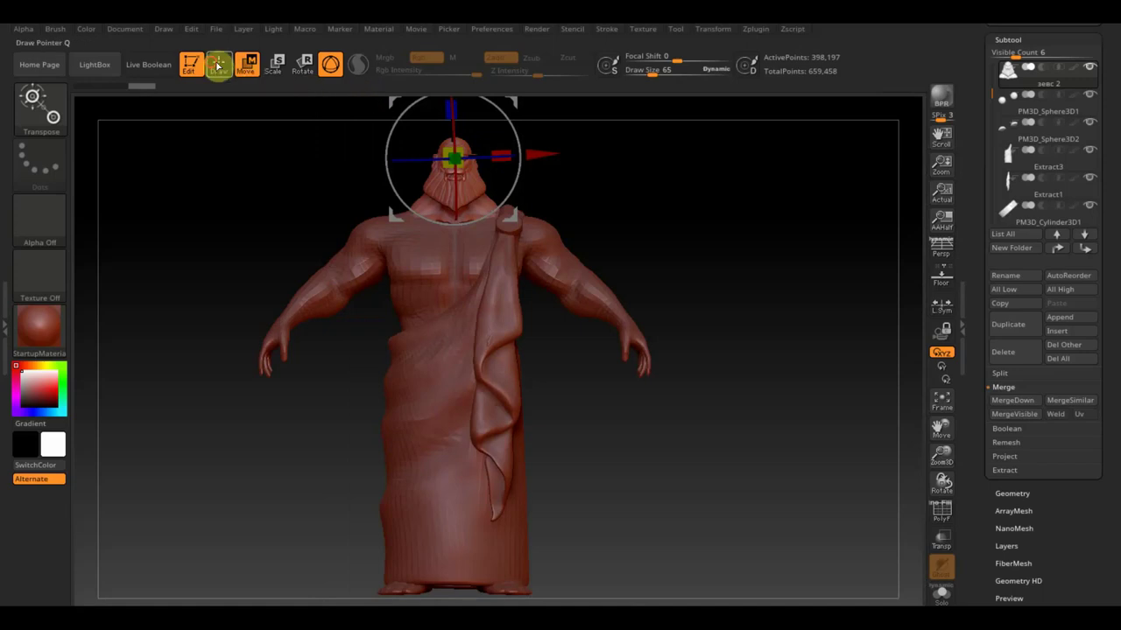
left_click(219, 66)
mouse_move(525, 175)
left_mouse_down()
mouse_move(640, 177)
mouse_move(540, 193)
mouse_move(582, 195)
left_mouse_up()
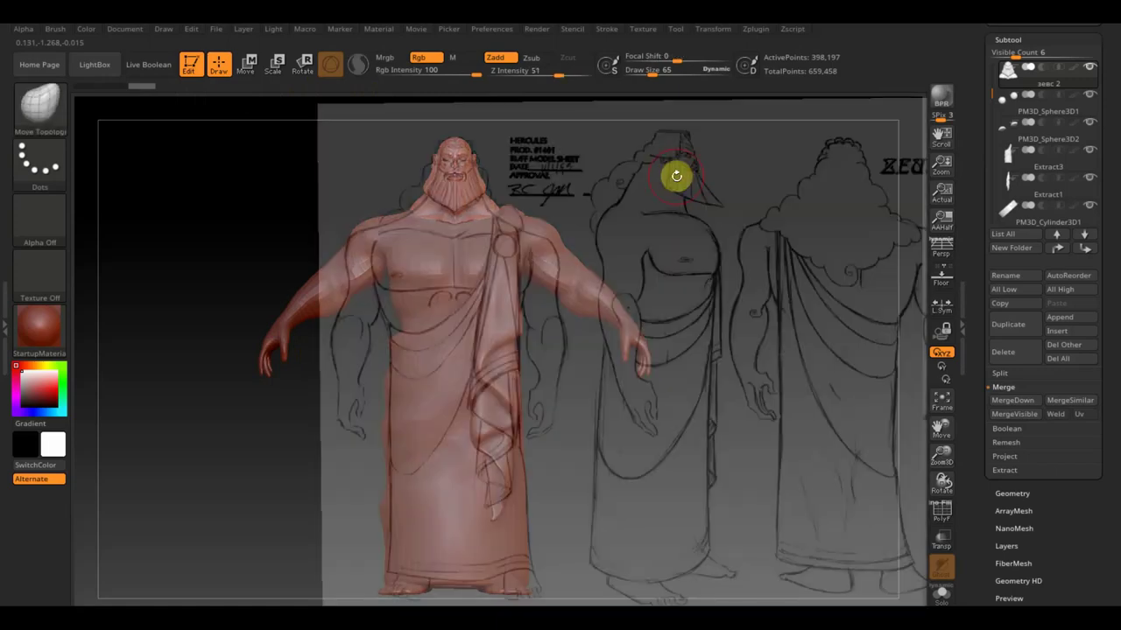
key("shift+z")
mouse_move(588, 230)
left_mouse_down()
mouse_move(628, 172)
mouse_move(667, 184)
mouse_move(758, 165)
left_mouse_up()
key("z")
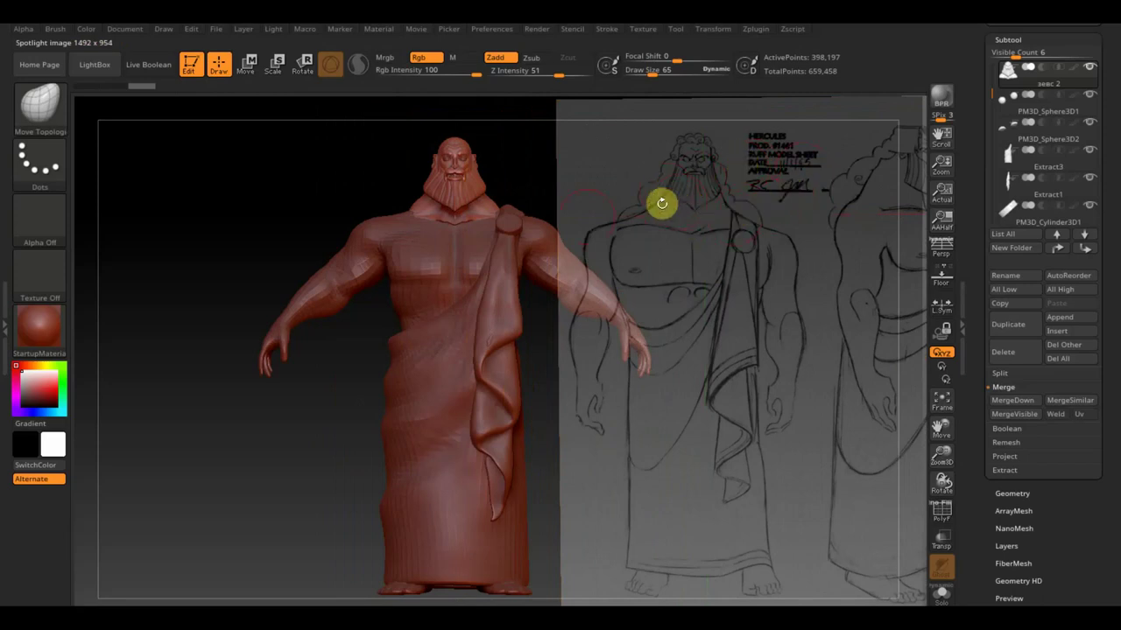
Stretch the head along Z, rotate it slightly around Y, then shrink it back along Z
left_click(250, 63)
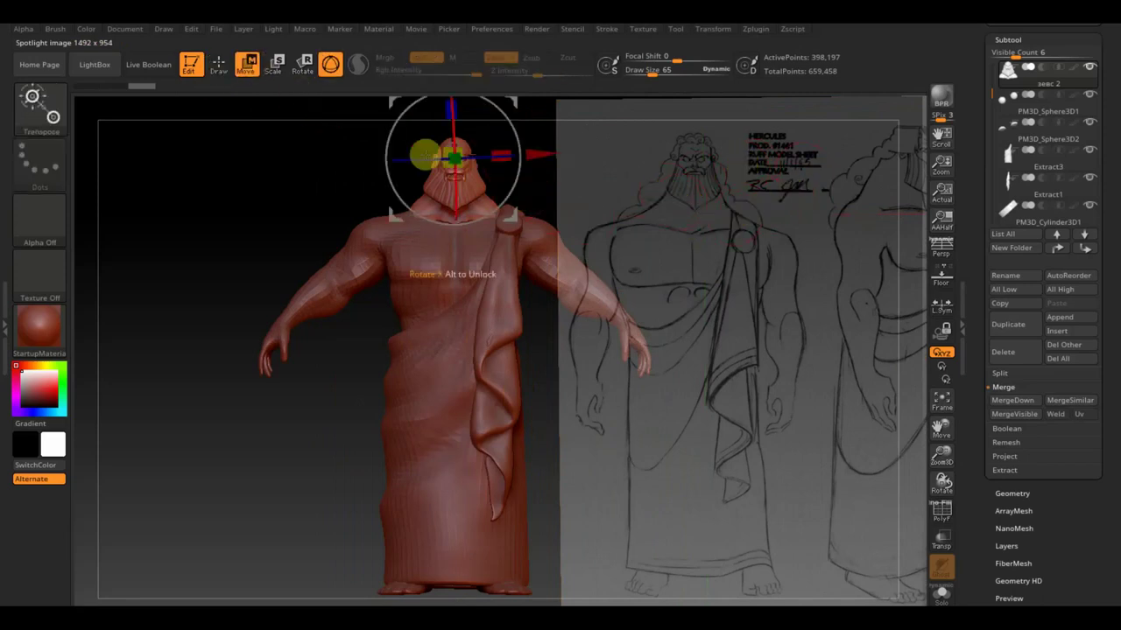
left_click_drag(459, 108, 465, 117)
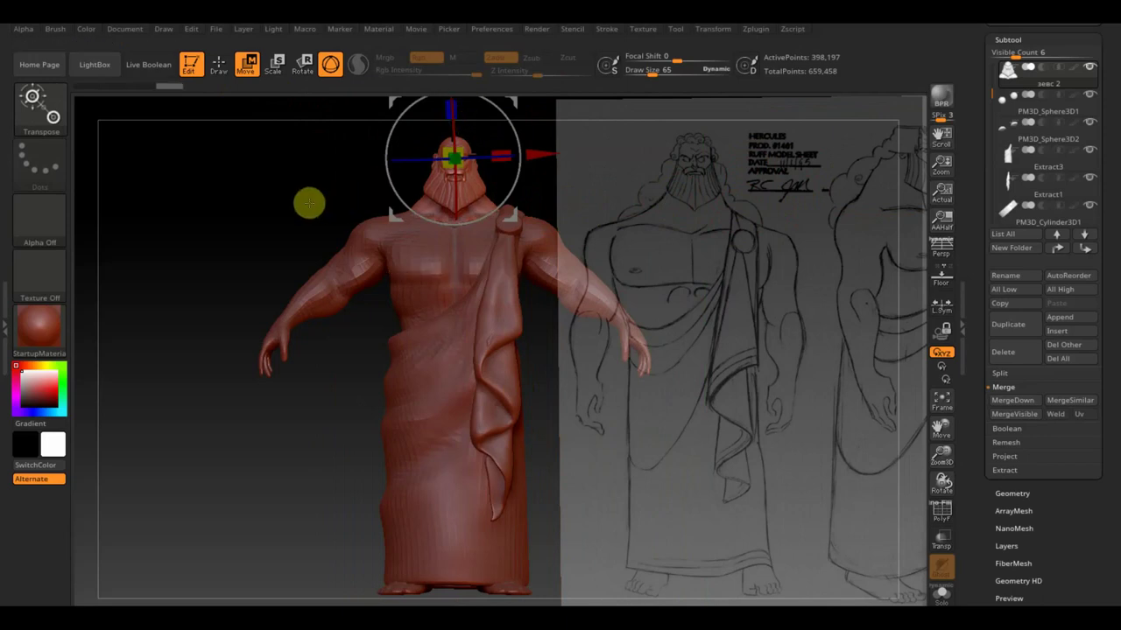
mouse_move(307, 203)
left_mouse_down("alt")
mouse_move(243, 275)
mouse_move(485, 205)
mouse_move(546, 201)
mouse_move(587, 282)
left_mouse_up("alt")
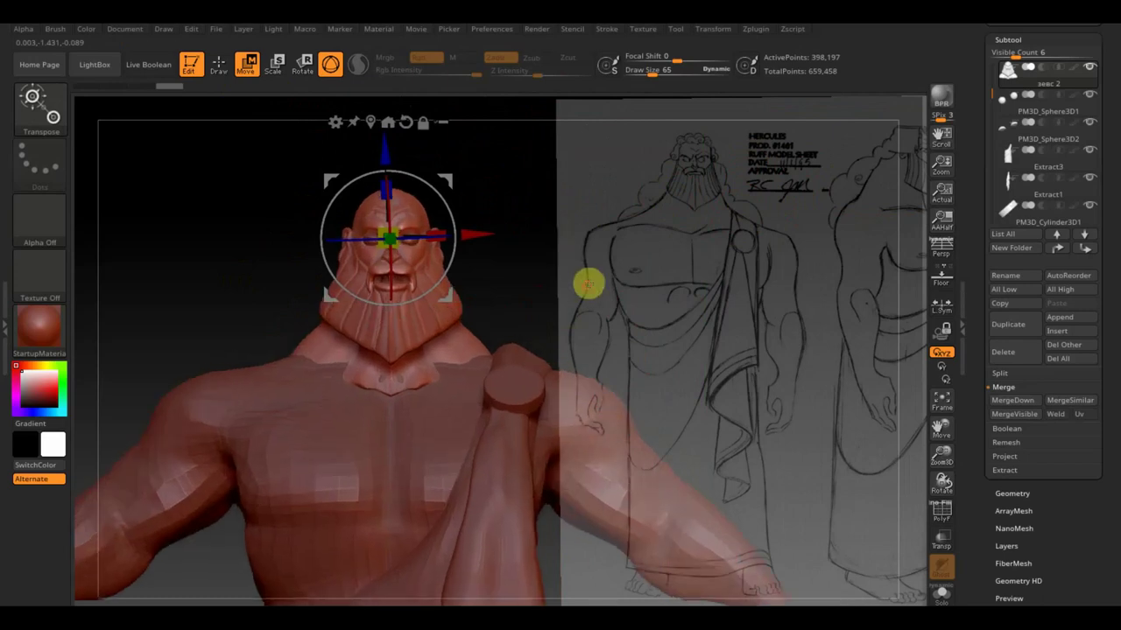
mouse_move(421, 182)
left_mouse_down()
mouse_move(393, 175)
mouse_move(419, 174)
left_mouse_up()
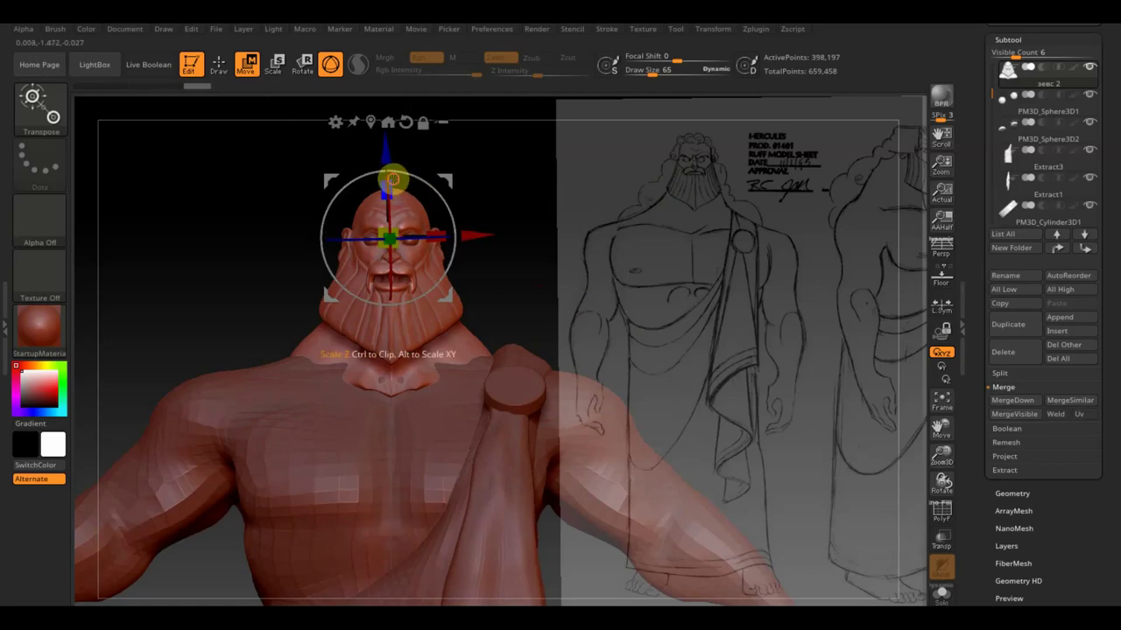
left_click_drag(394, 179, 387, 158)
mouse_move(475, 154)
left_mouse_down()
mouse_move(453, 150)
mouse_move(463, 170)
mouse_move(379, 201)
mouse_move(405, 187)
mouse_move(481, 205)
left_mouse_up()
left_click(218, 65)
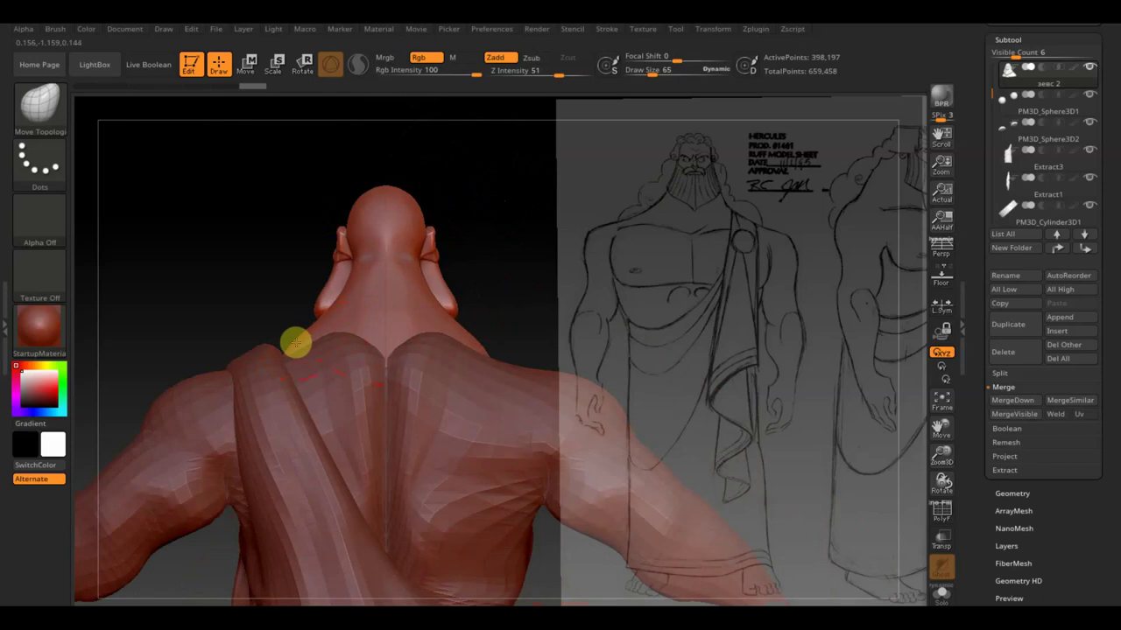
Smooth the shoulder surface beside the neck from a three-quarter view
mouse_move(341, 342)
left_mouse_down()
mouse_move(288, 343)
mouse_move(295, 404)
left_mouse_up()
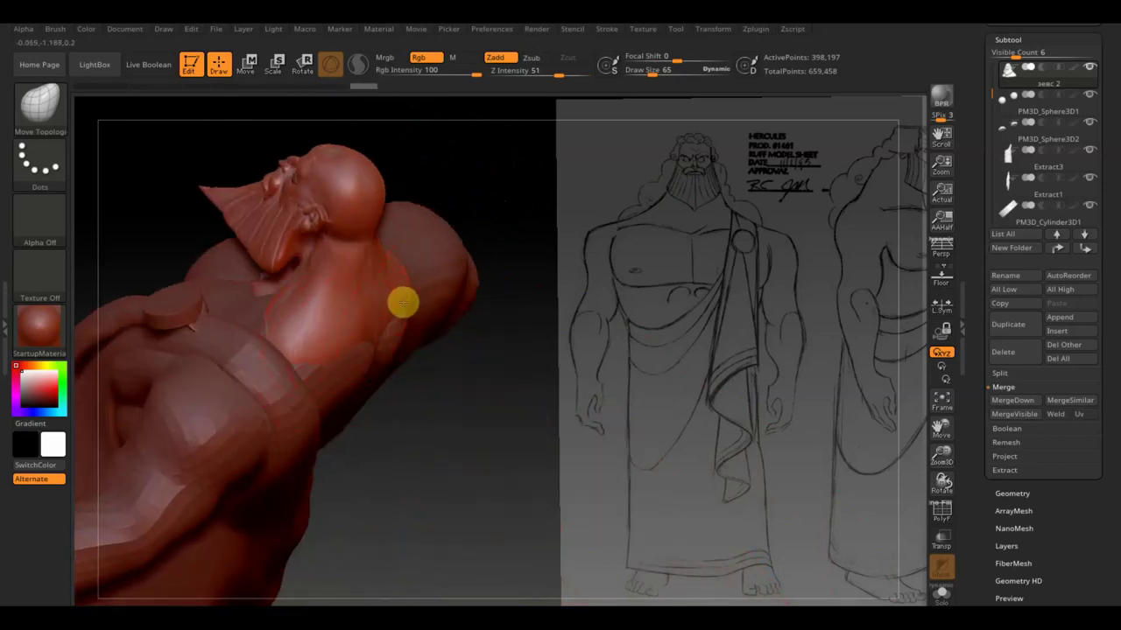
mouse_move(440, 202)
left_mouse_down()
mouse_move(485, 156)
mouse_move(563, 233)
mouse_move(288, 201)
left_mouse_up()
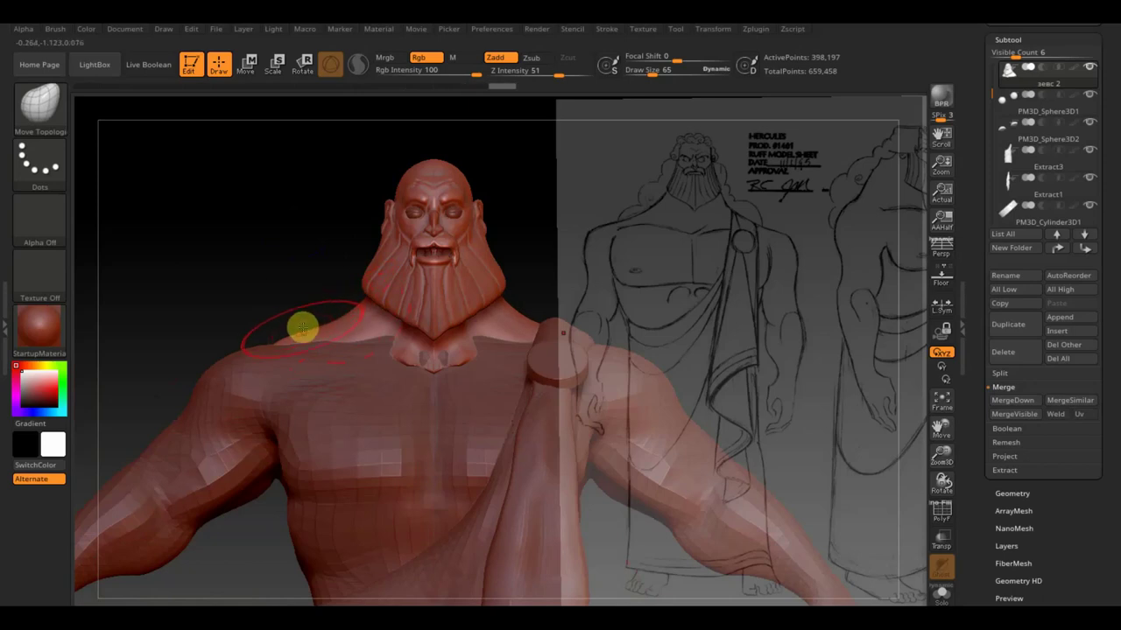
left_click_drag(220, 290, 276, 317)
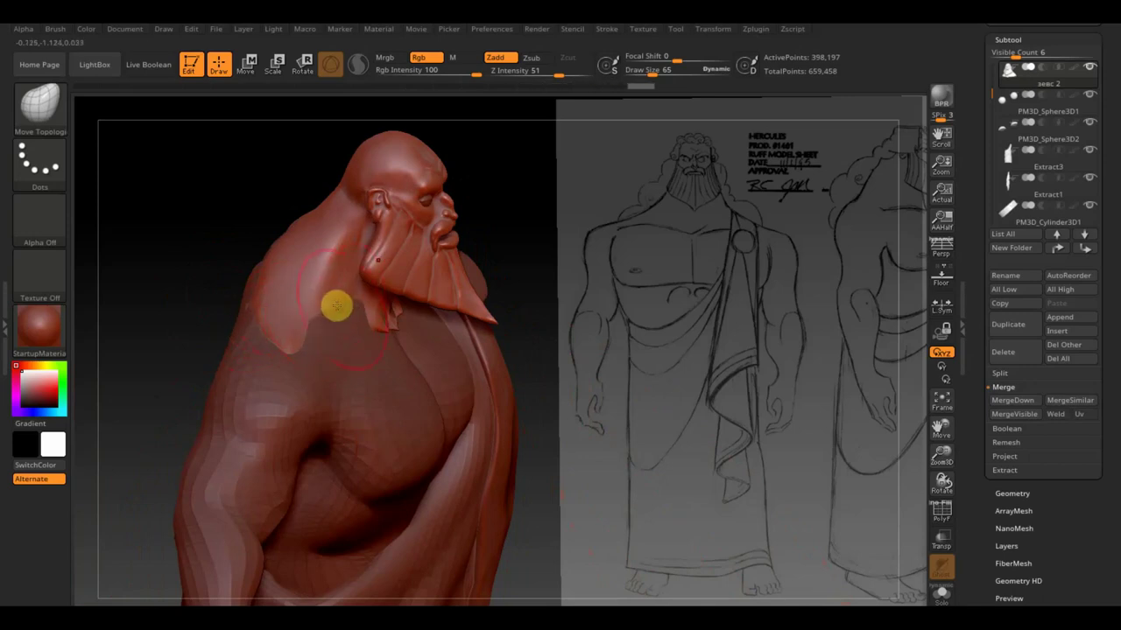
mouse_move(308, 268)
left_mouse_down()
mouse_move(313, 233)
mouse_move(307, 339)
left_mouse_up()
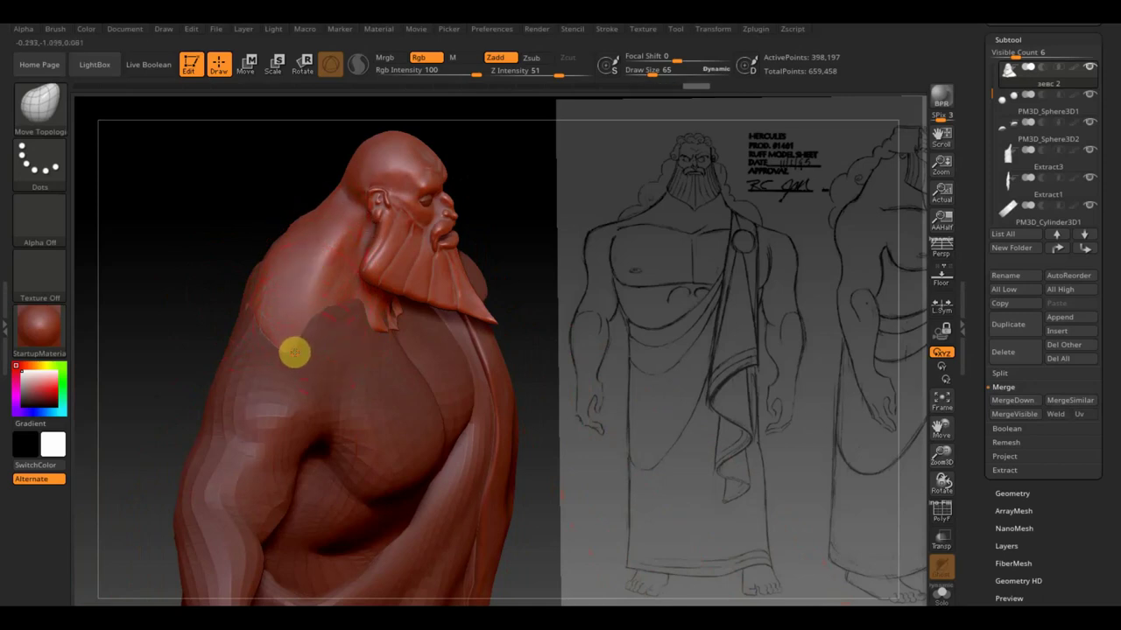
mouse_move(175, 289)
left_mouse_down()
mouse_move(150, 282)
mouse_move(195, 240)
mouse_move(205, 255)
left_mouse_up()
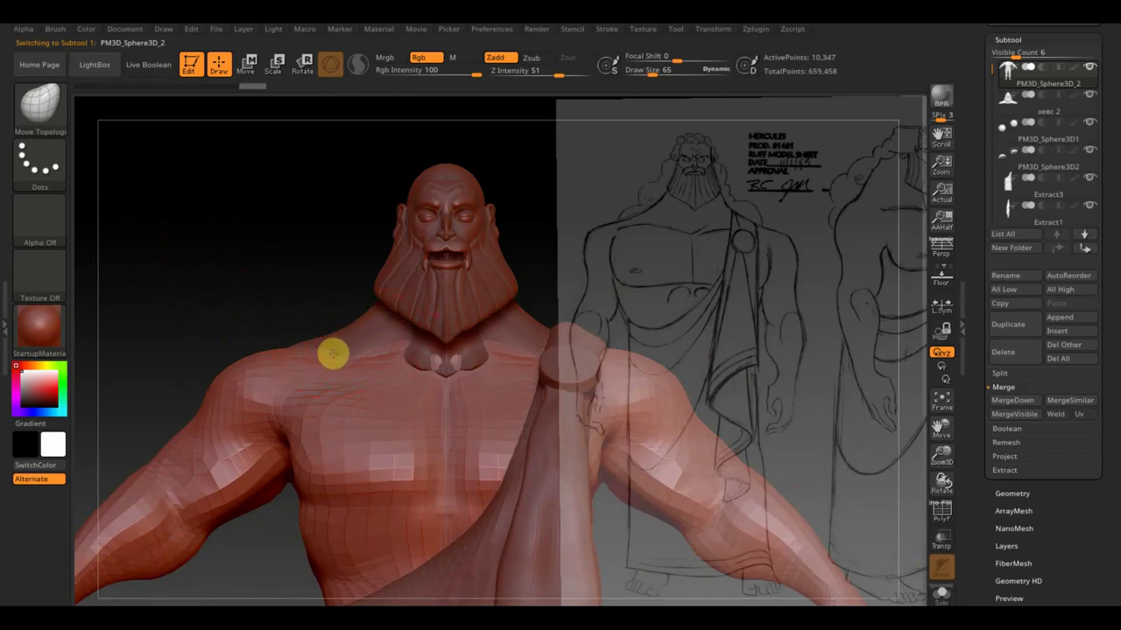
Orbit around the figure, frame it, and turn it from front view into side profile
mouse_move(385, 346)
right_mouse_down()
mouse_move(310, 325)
mouse_move(312, 345)
mouse_move(295, 318)
mouse_move(350, 308)
right_mouse_up()
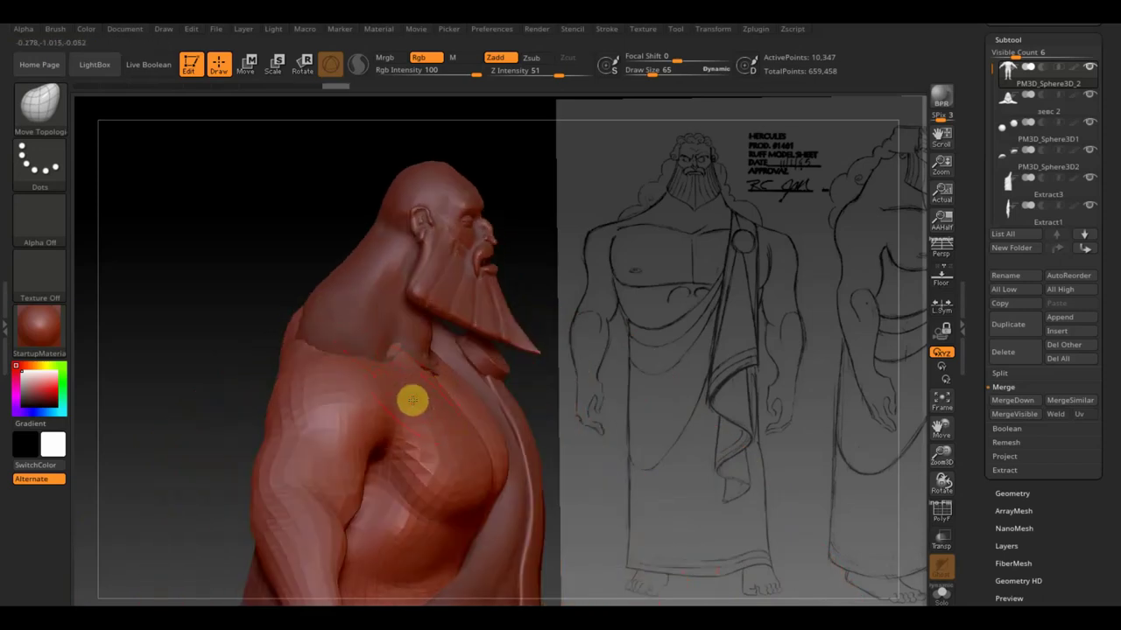
left_click_drag(240, 278, 215, 265)
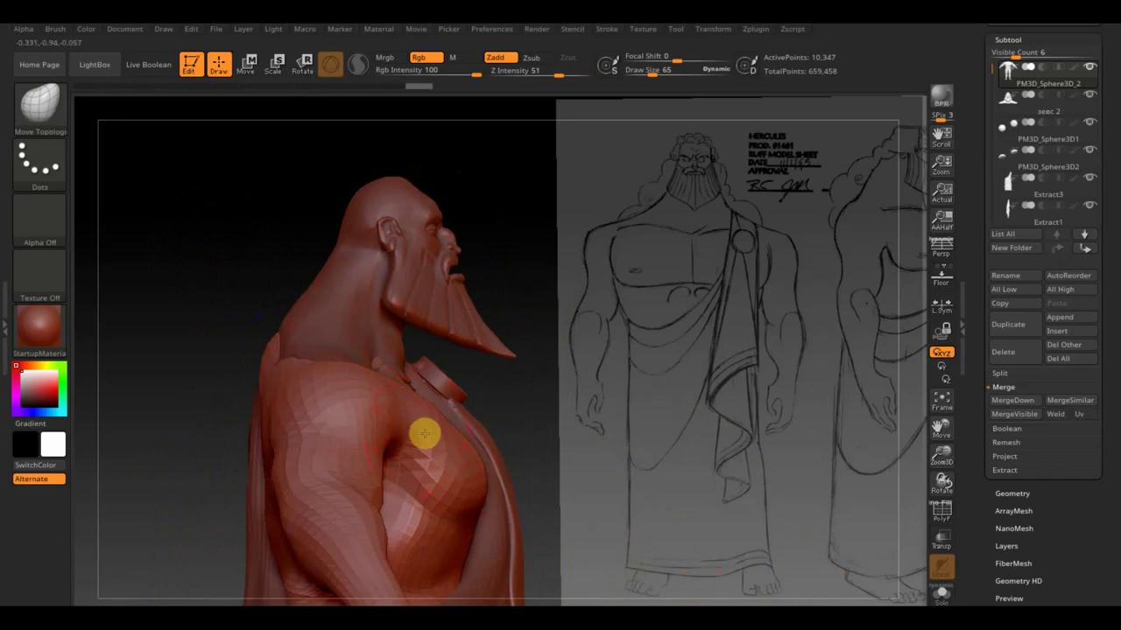
left_click_drag(241, 324, 243, 405)
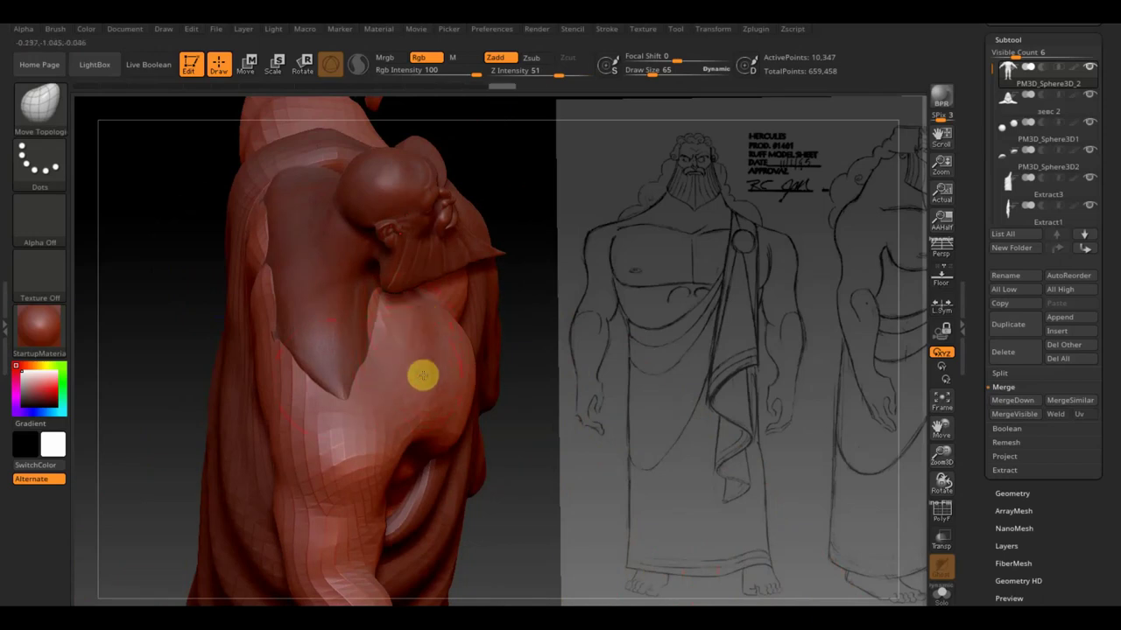
mouse_move(145, 344)
left_mouse_down()
mouse_move(137, 283)
mouse_move(135, 315)
mouse_move(222, 403)
left_mouse_up()
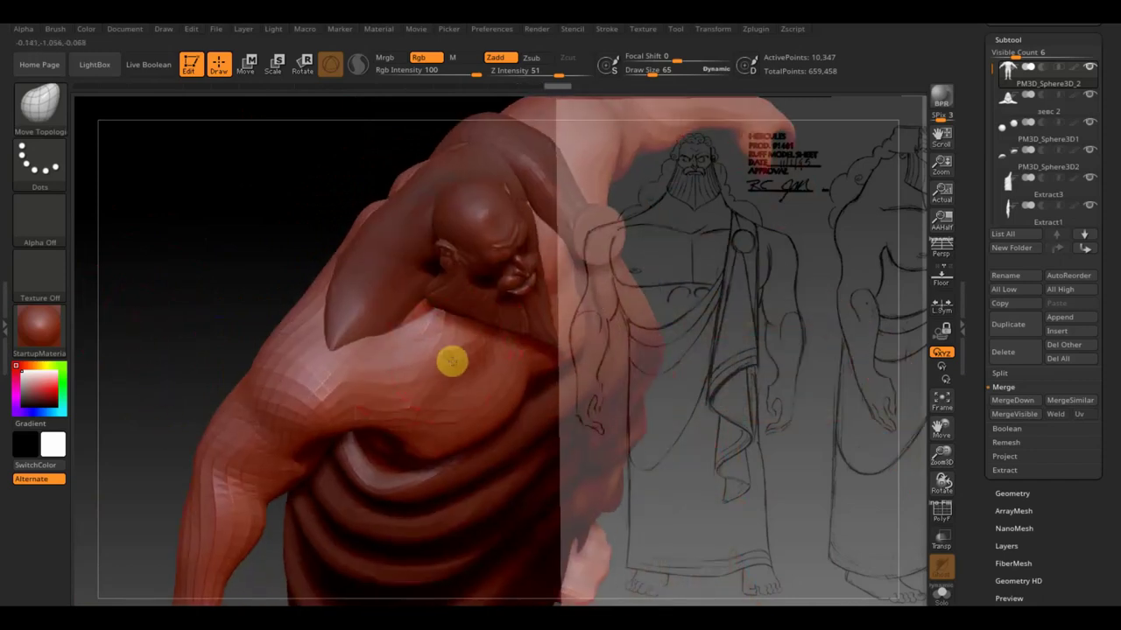
left_click_drag(195, 250, 152, 198)
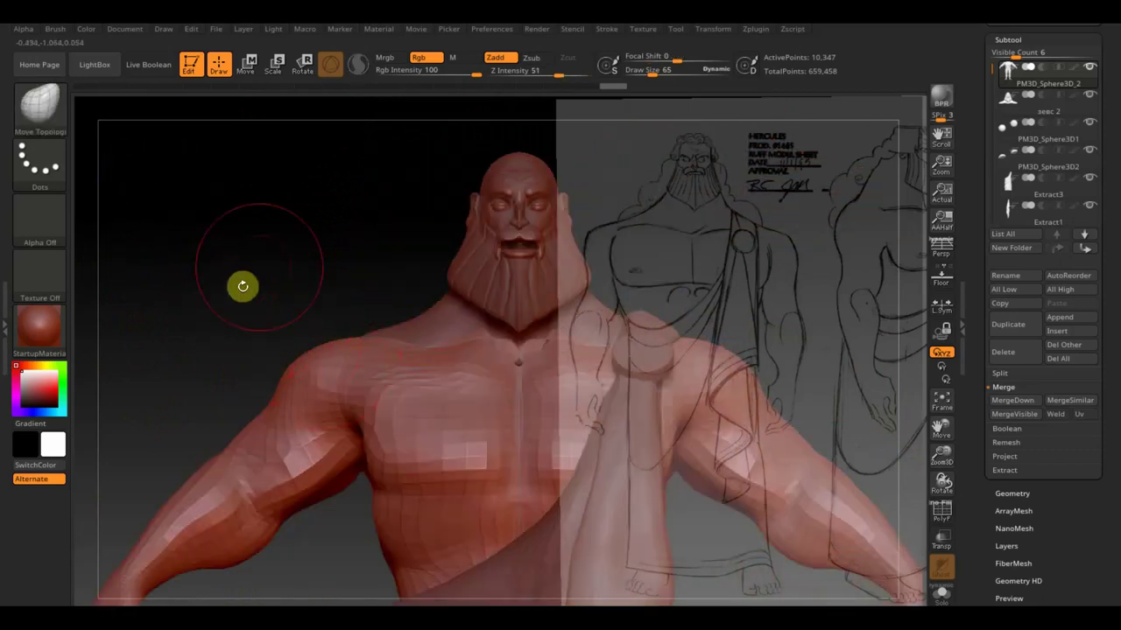
key("f")
left_click_drag(198, 224, 170, 175)
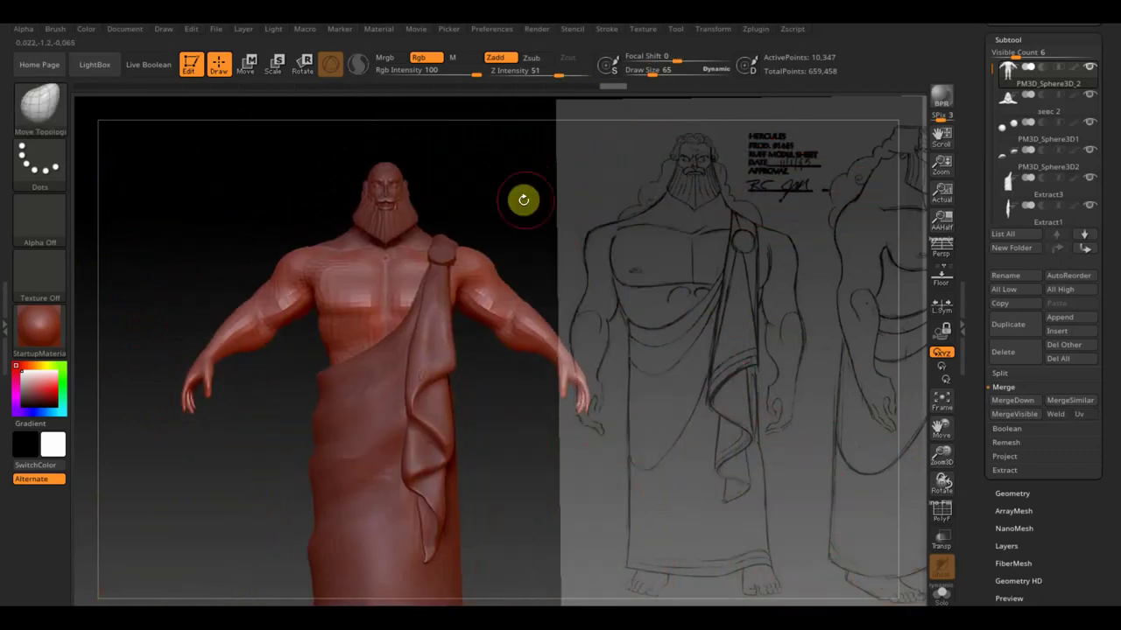
left_click_drag(505, 198, 504, 196)
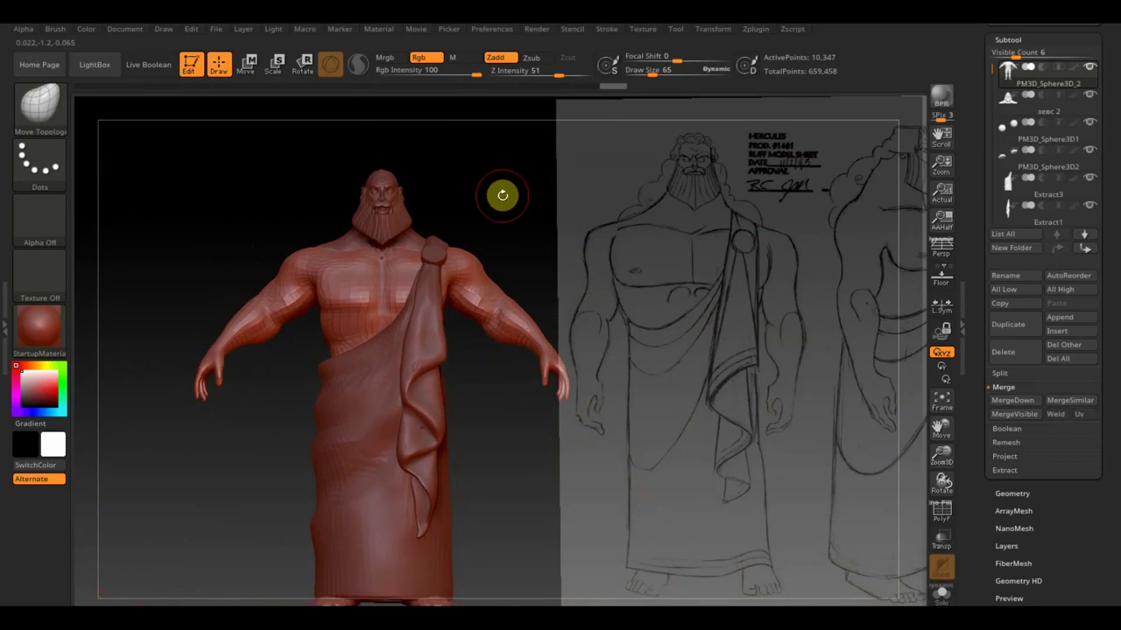
left_click_drag(503, 194, 555, 198)
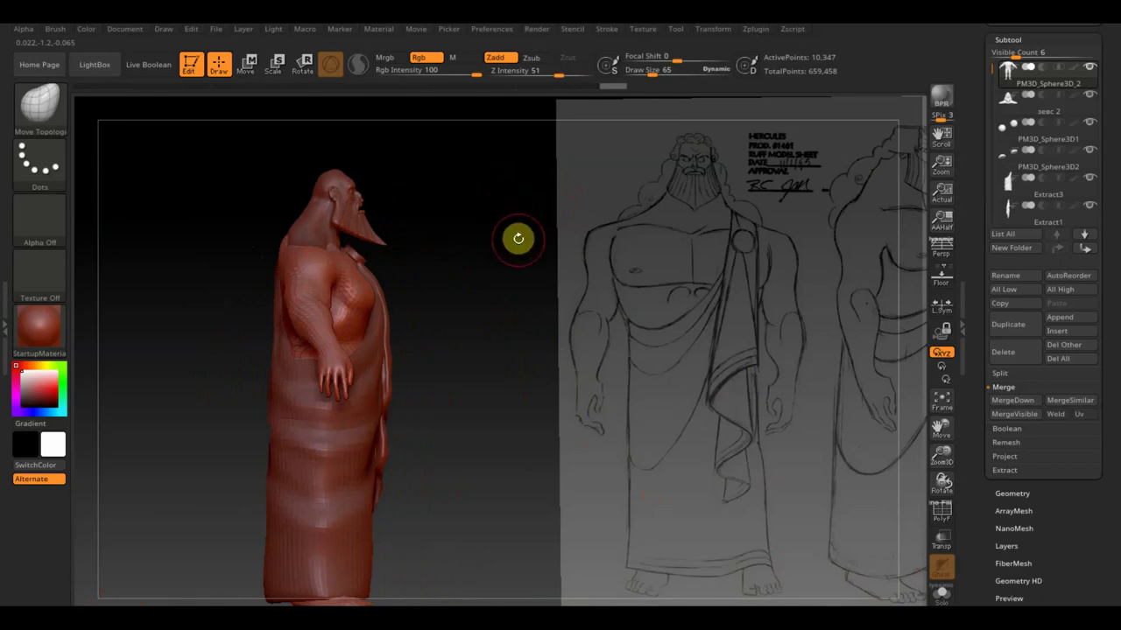
Move and scale the reference sheet so its side view matches the model's profile
key("shift+z")
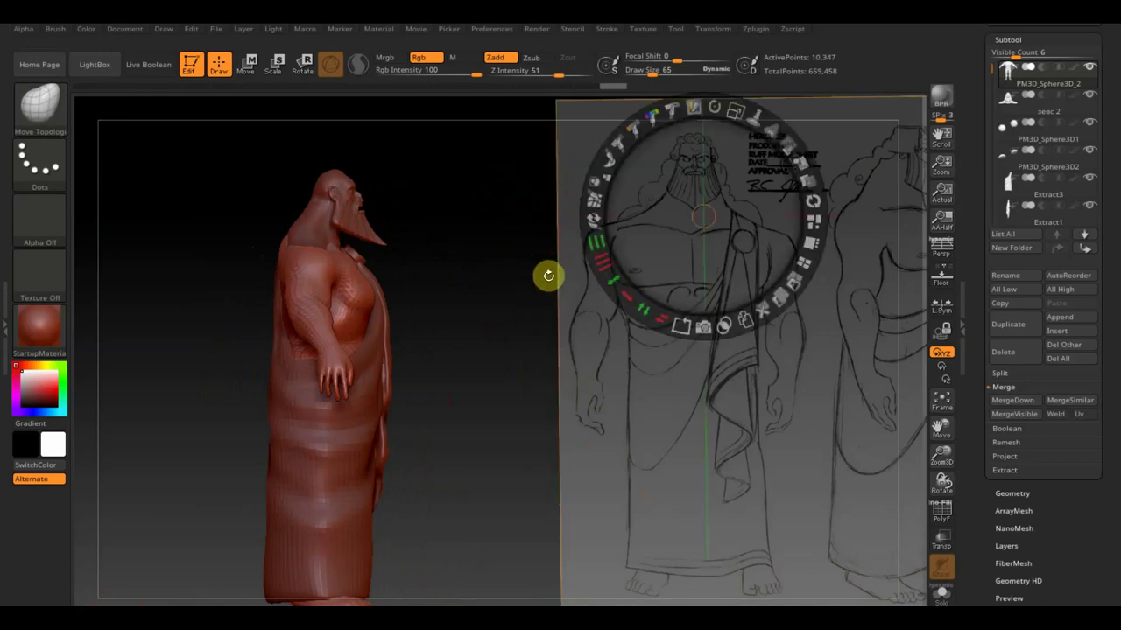
mouse_move(767, 250)
left_mouse_down()
mouse_move(572, 288)
mouse_move(255, 293)
mouse_move(222, 264)
mouse_move(255, 216)
left_mouse_up()
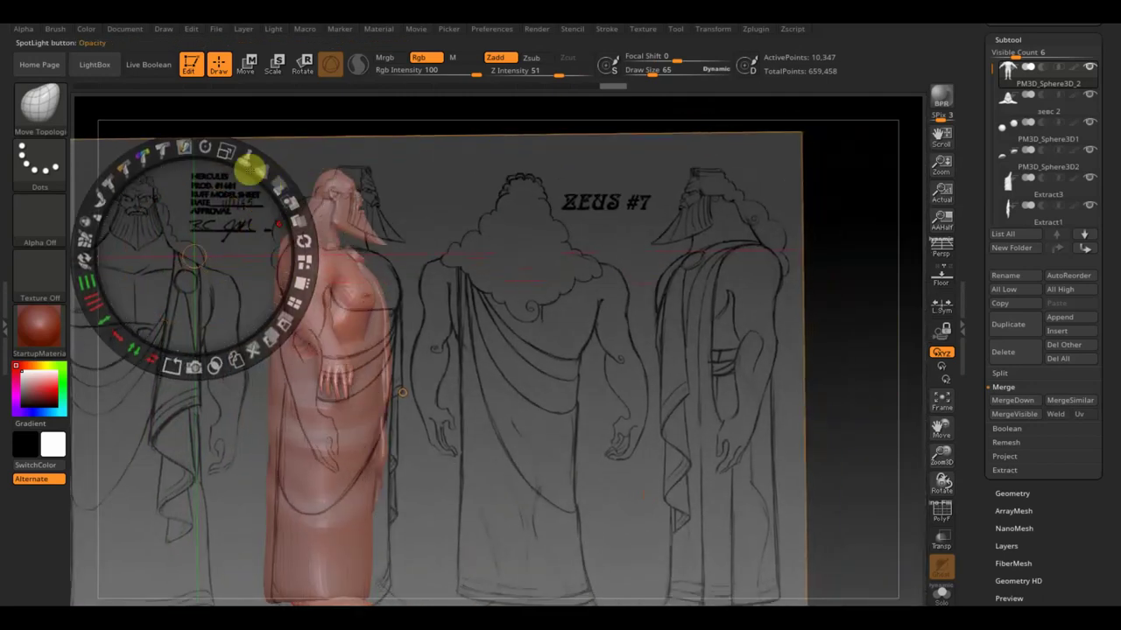
left_click_drag(218, 148, 218, 148)
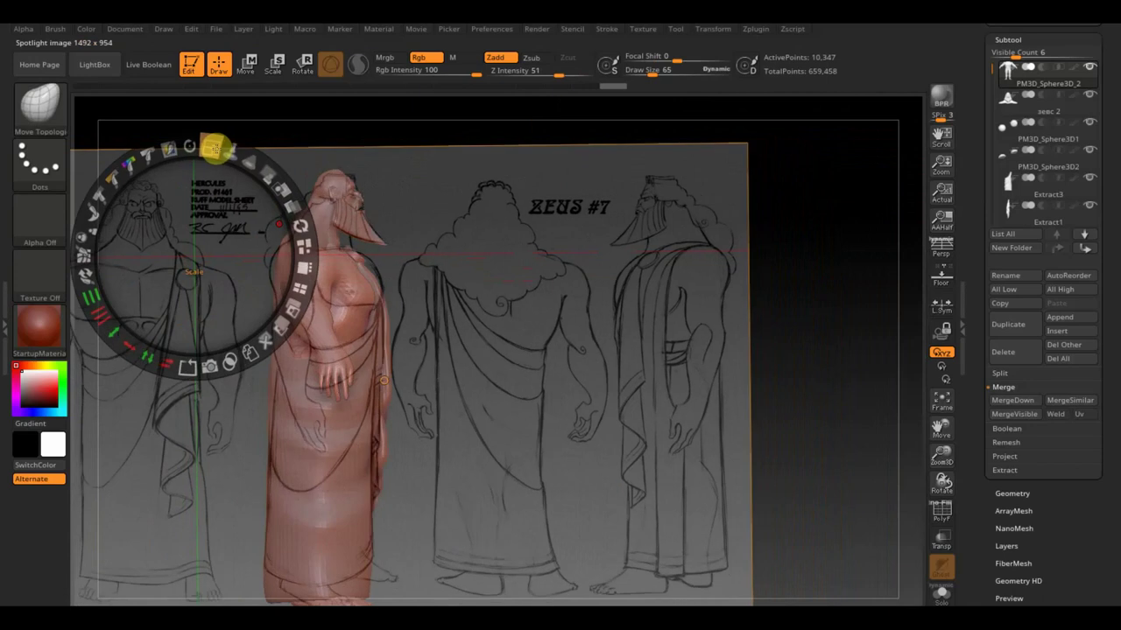
left_click_drag(225, 206, 224, 208)
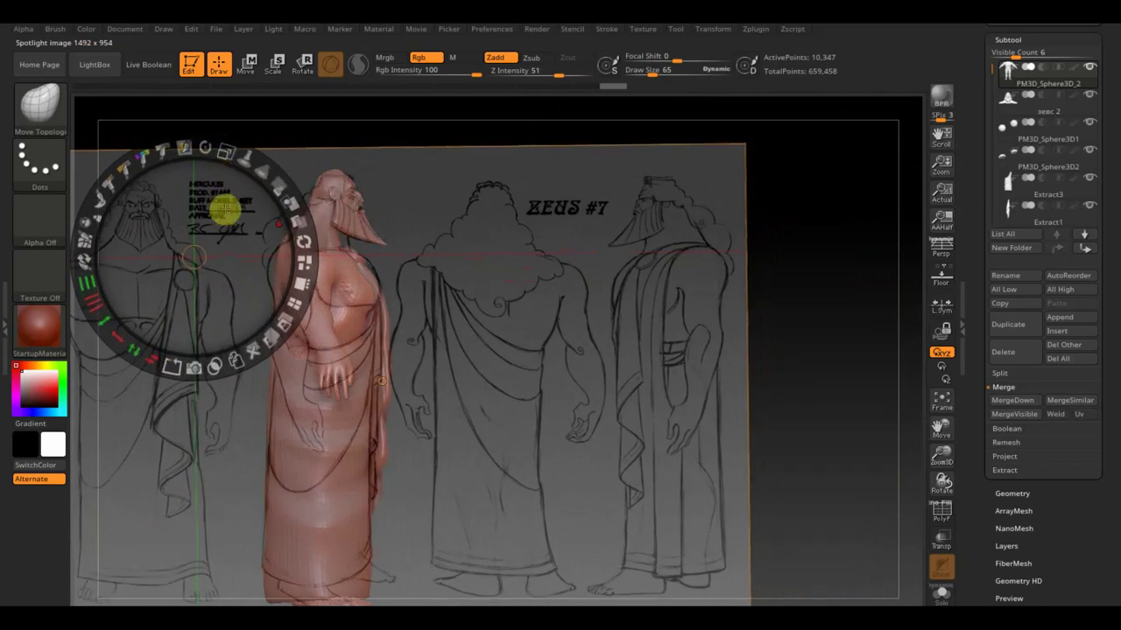
left_click_drag(229, 150, 227, 149)
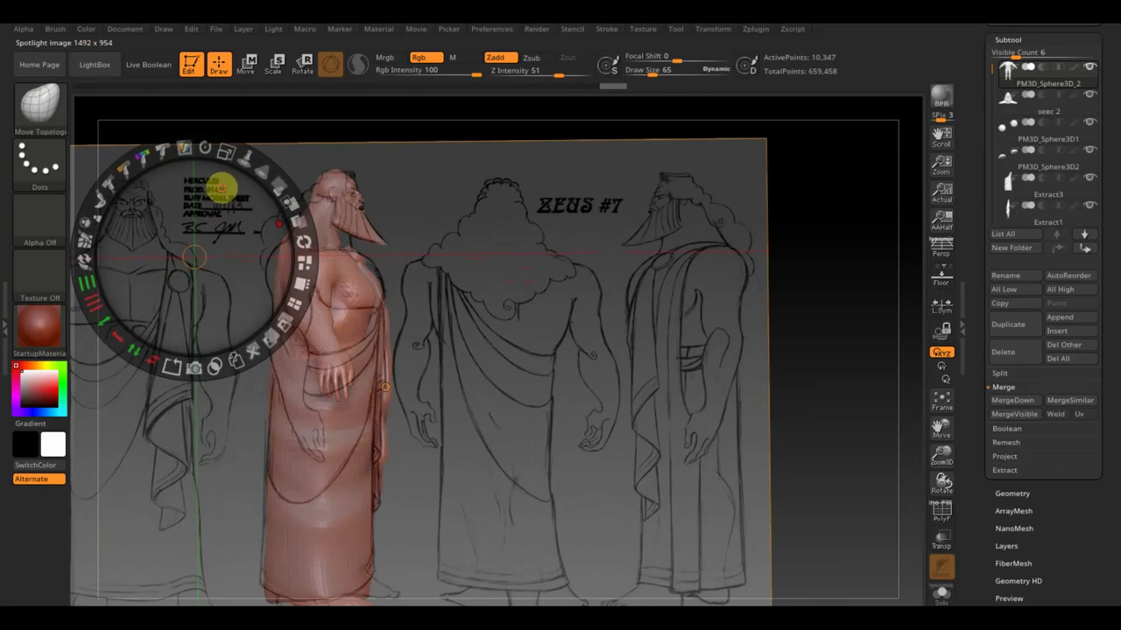
left_click_drag(226, 150, 229, 175)
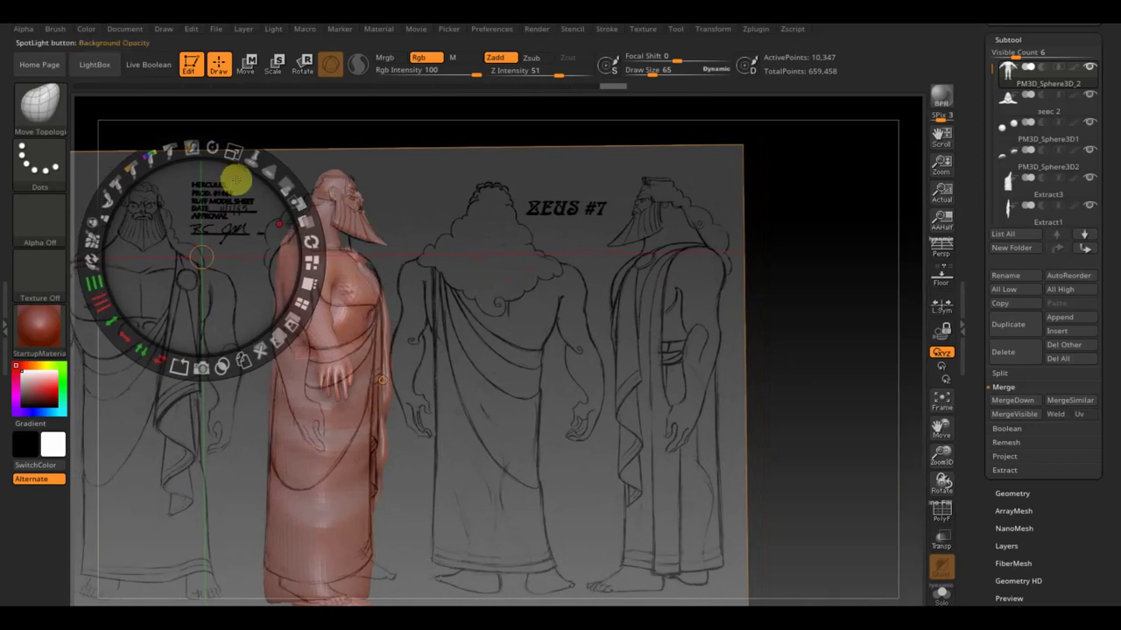
key("z")
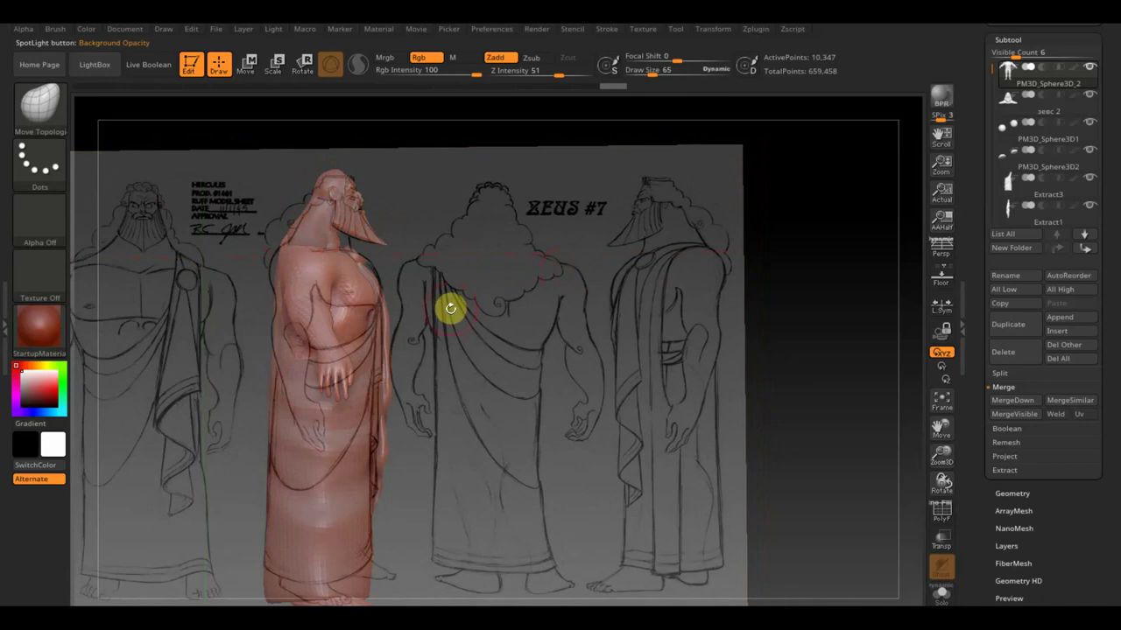
Hide the reference sheet and turn the model back to a front view
key("shift")
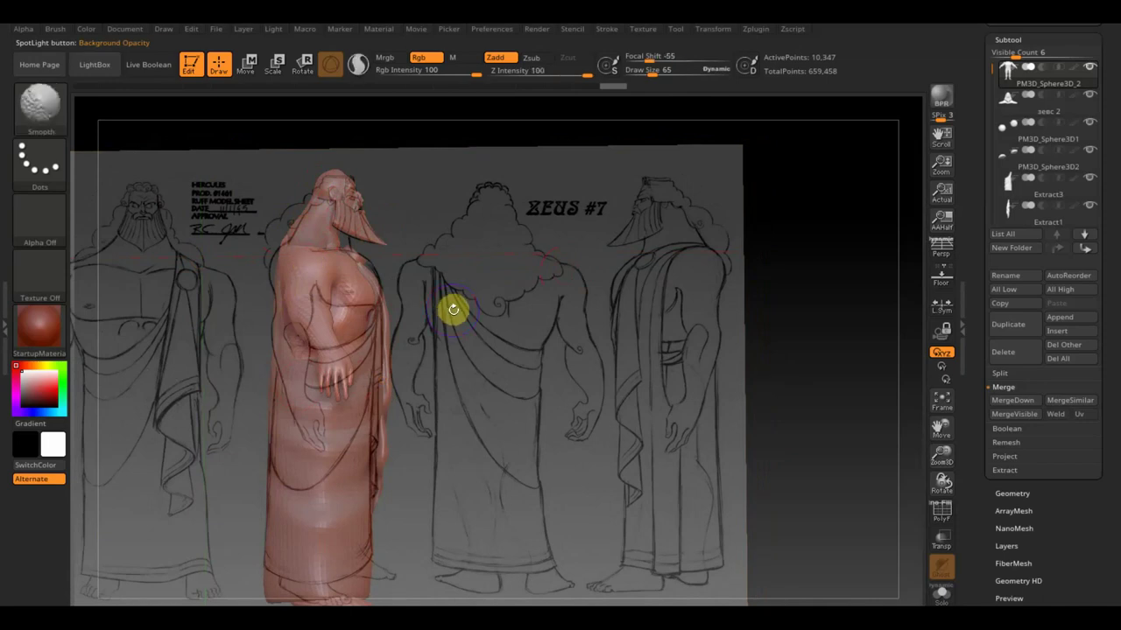
key("shift+z")
mouse_move(453, 309)
left_mouse_down()
mouse_move(603, 348)
mouse_move(688, 340)
mouse_move(676, 378)
mouse_move(716, 355)
mouse_move(745, 400)
left_mouse_up()
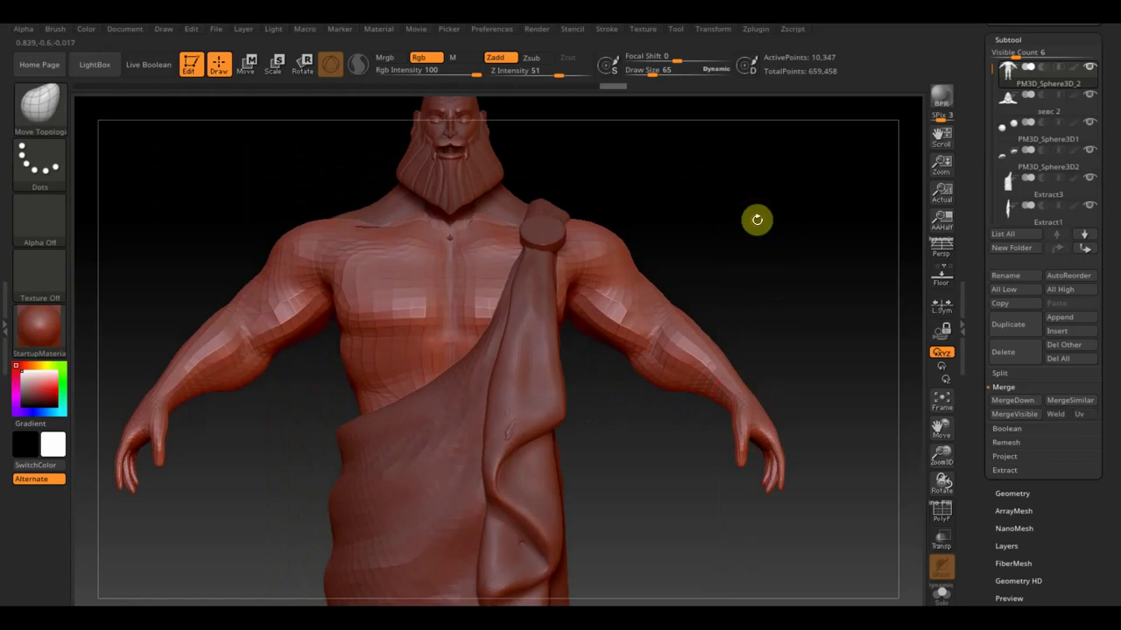
Zoom in on the head and switch back to the Move Topological brush
mouse_move(756, 219)
left_mouse_down("alt")
mouse_move(725, 342)
mouse_move(738, 347)
left_mouse_up("alt")
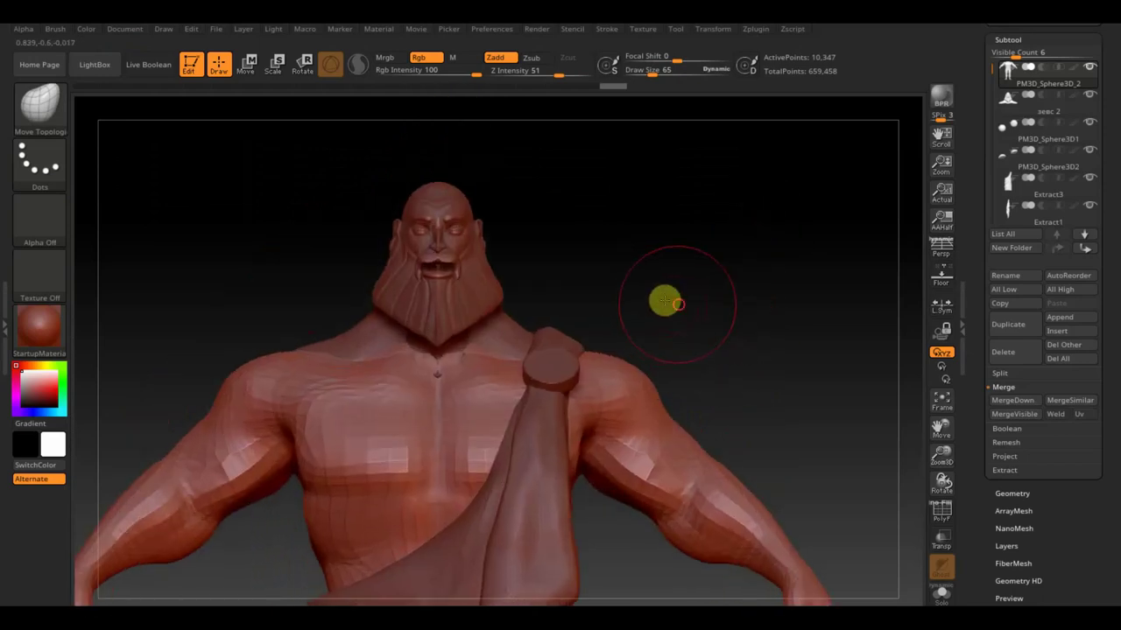
mouse_move(666, 302)
left_mouse_down()
mouse_move(713, 305)
mouse_move(693, 307)
mouse_move(724, 351)
mouse_move(738, 200)
mouse_move(688, 403)
mouse_move(710, 393)
mouse_move(754, 282)
mouse_move(721, 340)
left_mouse_up()
key("shift")
key("b")
key("m")
key("t")
left_click_drag(665, 75, 643, 69)
Raise the first and second eye spheres slightly with the Move gizmo
left_click(429, 259, "alt")
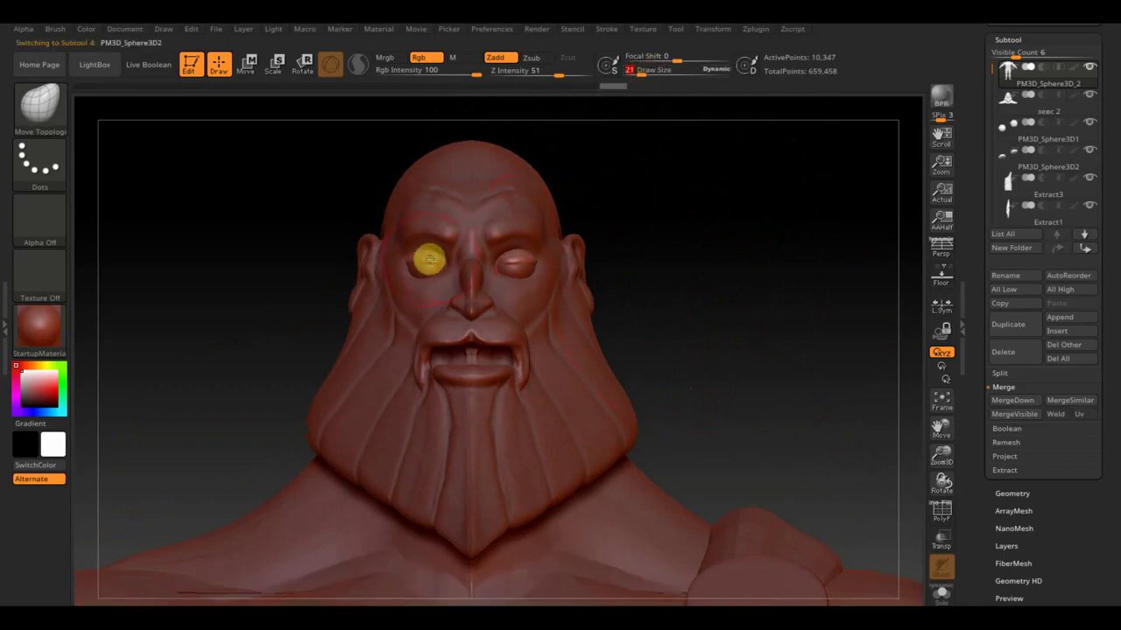
left_click(245, 64)
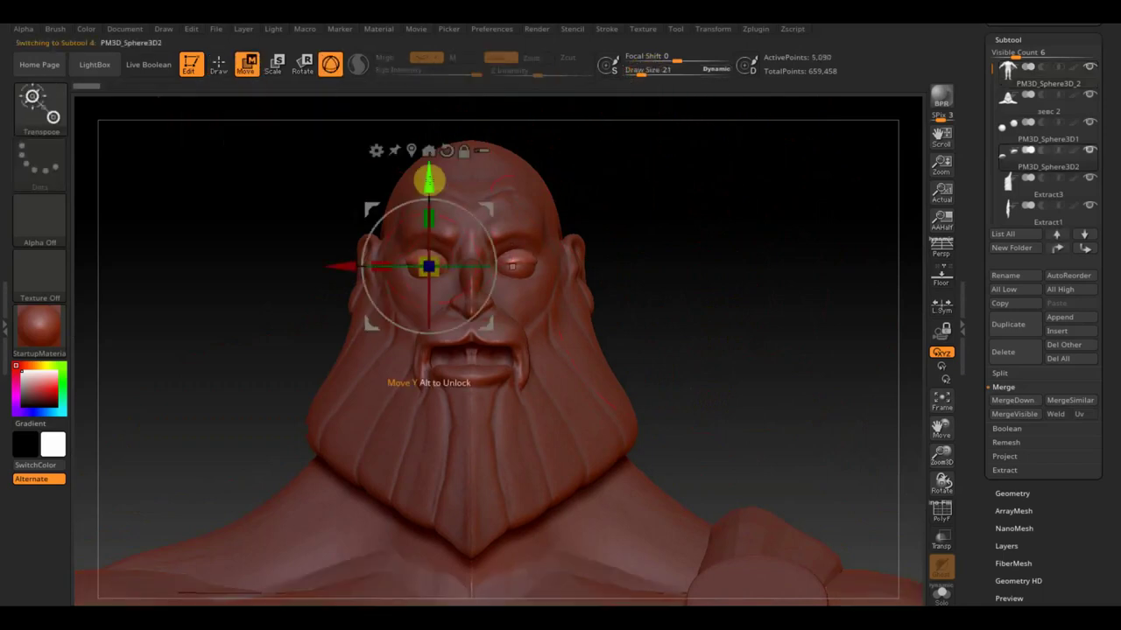
left_click_drag(429, 181, 429, 178)
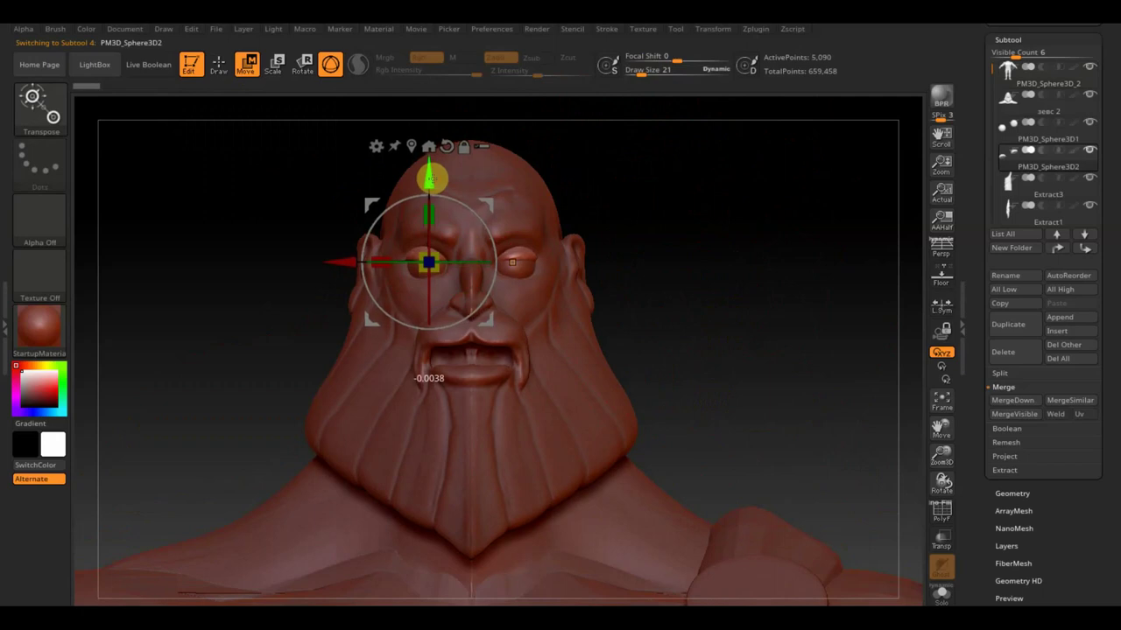
left_click(219, 64)
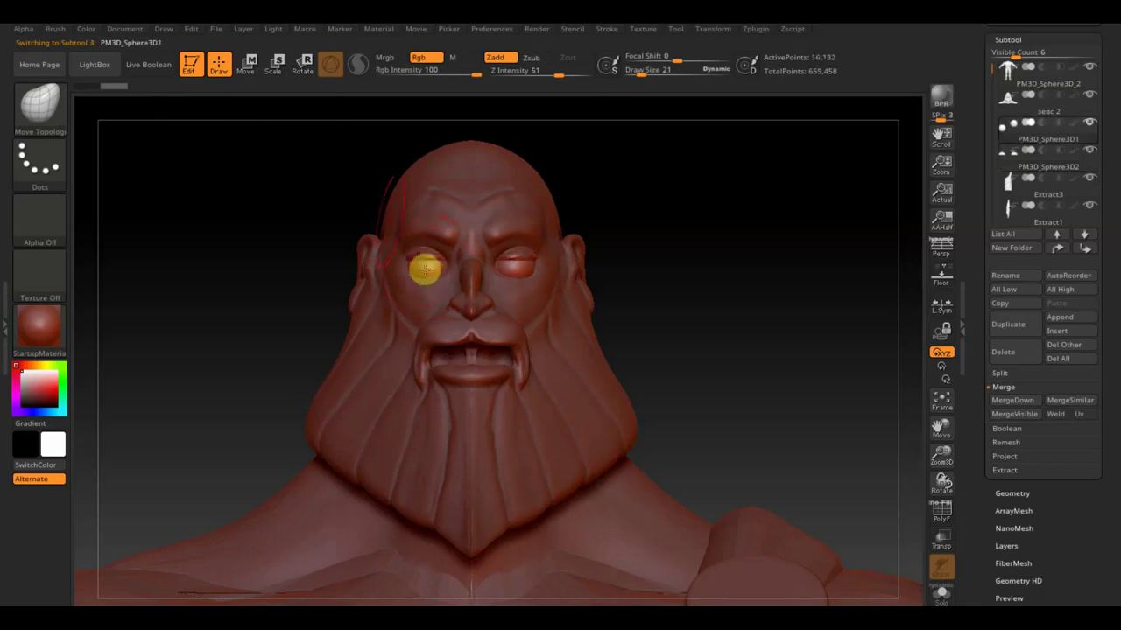
left_click(247, 63)
left_click_drag(415, 179, 430, 181)
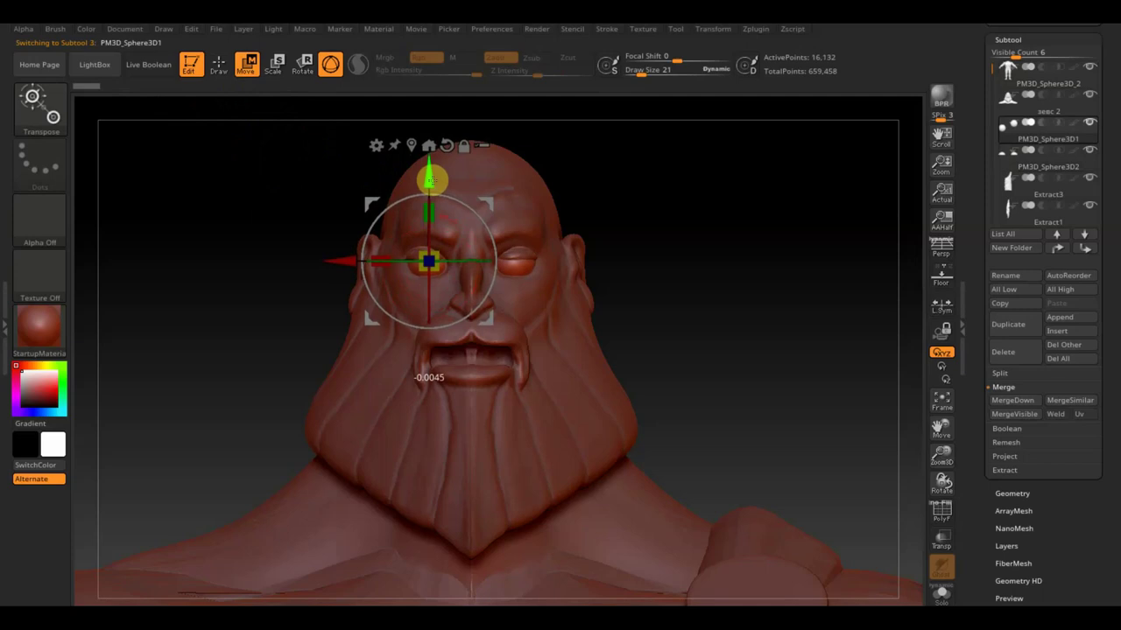
left_click(219, 66)
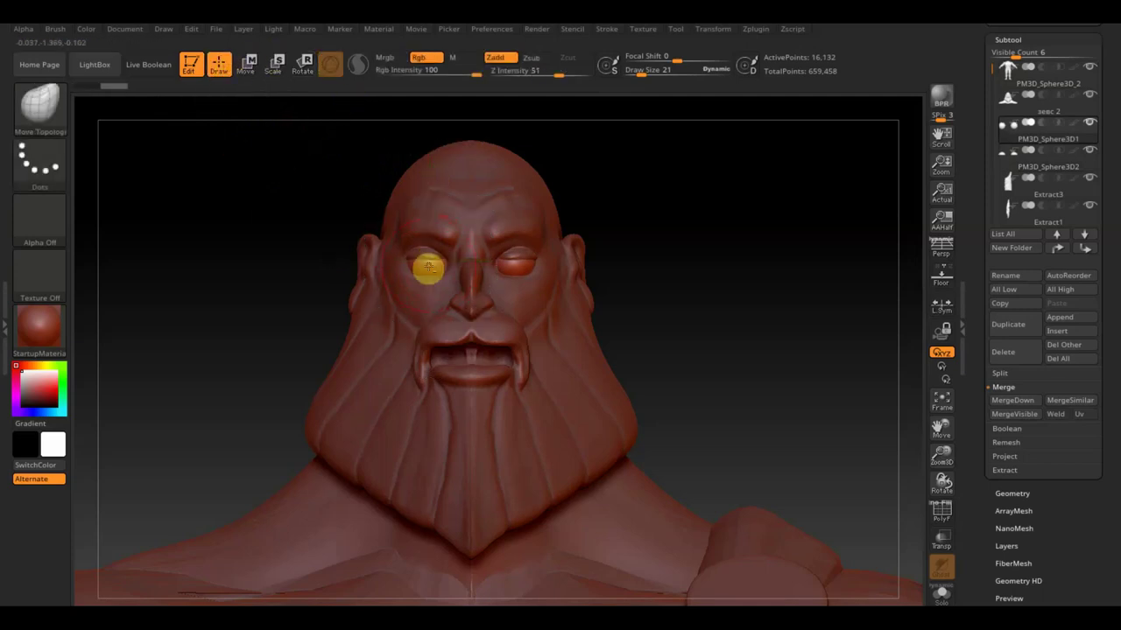
Turn the head to three-quarter view, set brush size 39, and make the зевс 2 head active
mouse_move(700, 310)
left_mouse_down()
mouse_move(695, 290)
mouse_move(747, 283)
left_mouse_up()
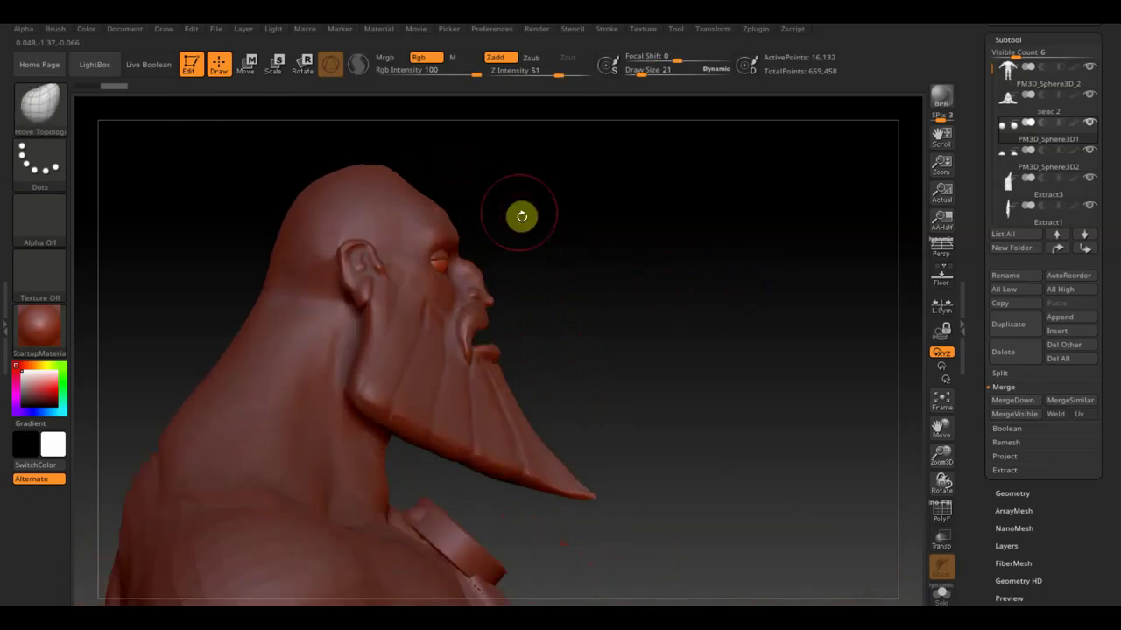
left_click_drag(645, 70, 652, 72)
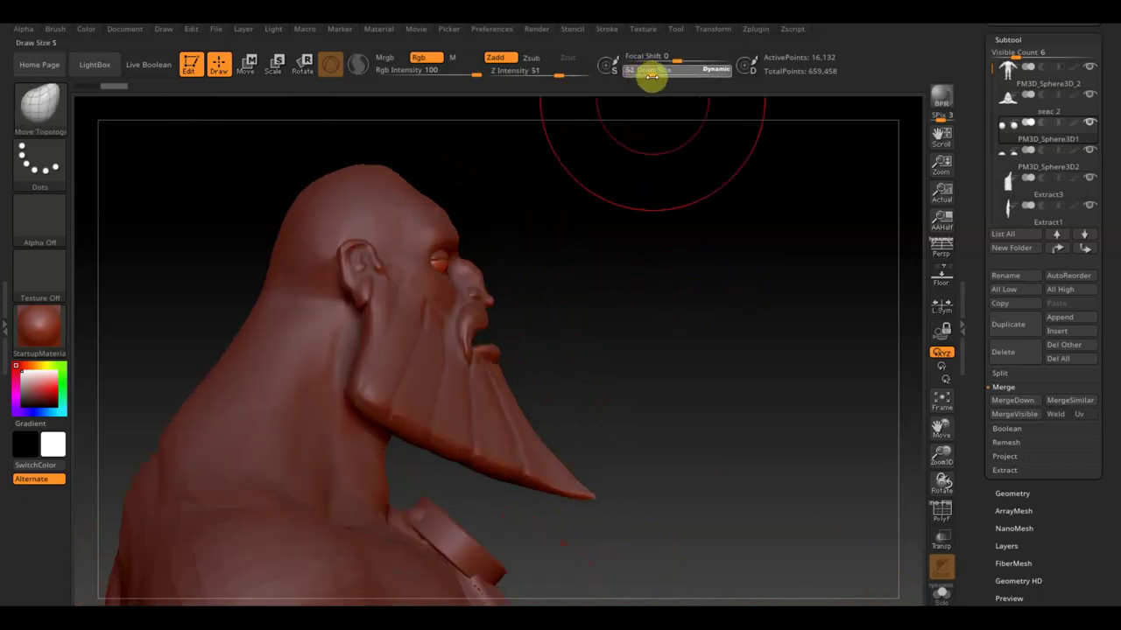
left_click(382, 170, "alt")
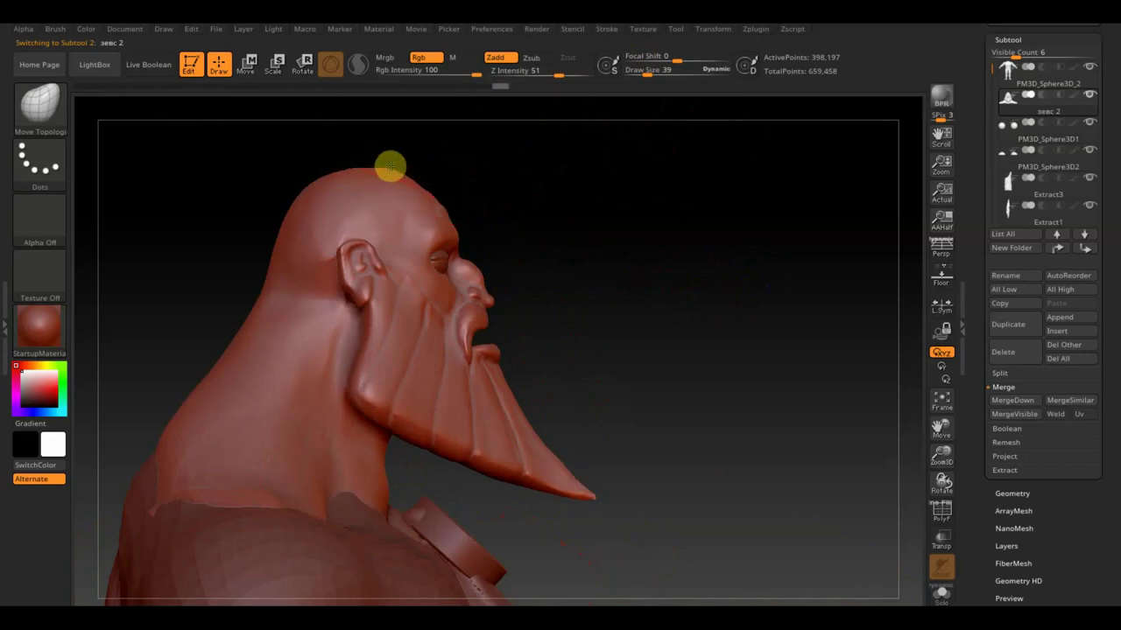
Inspect the head in front and side profile, then the full figure from front to side
mouse_move(368, 153)
left_mouse_down()
mouse_move(608, 219)
mouse_move(543, 220)
mouse_move(545, 230)
left_mouse_up()
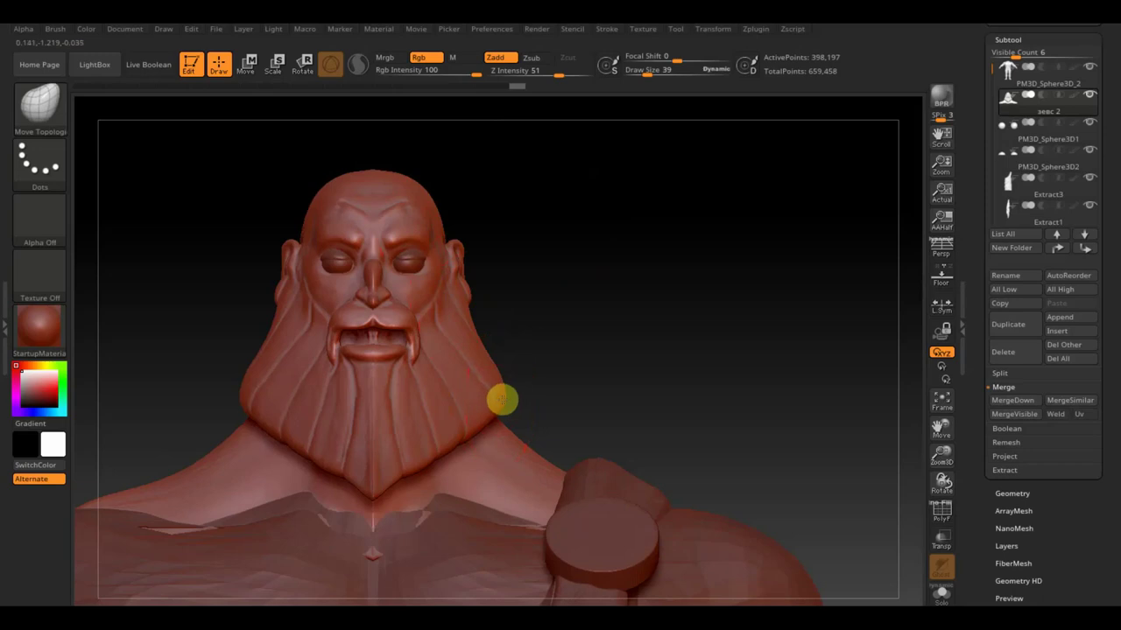
mouse_move(537, 358)
left_mouse_down()
mouse_move(686, 318)
mouse_move(683, 353)
mouse_move(616, 321)
mouse_move(665, 348)
mouse_move(680, 380)
mouse_move(648, 372)
left_mouse_up()
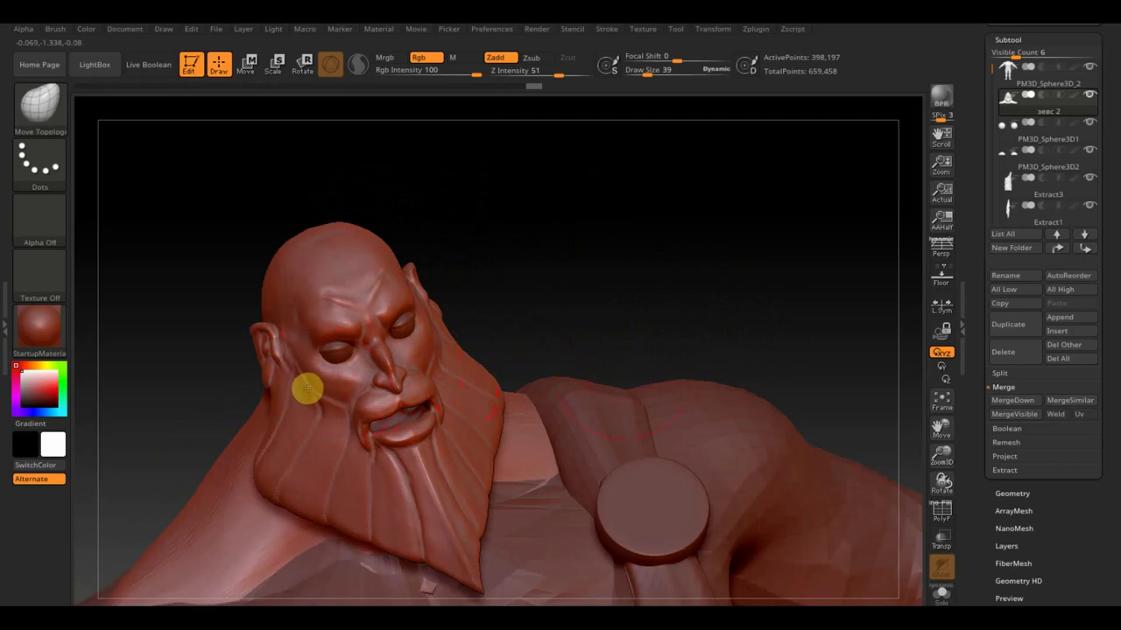
mouse_move(628, 260)
left_mouse_down()
mouse_move(605, 225)
mouse_move(621, 242)
left_mouse_up()
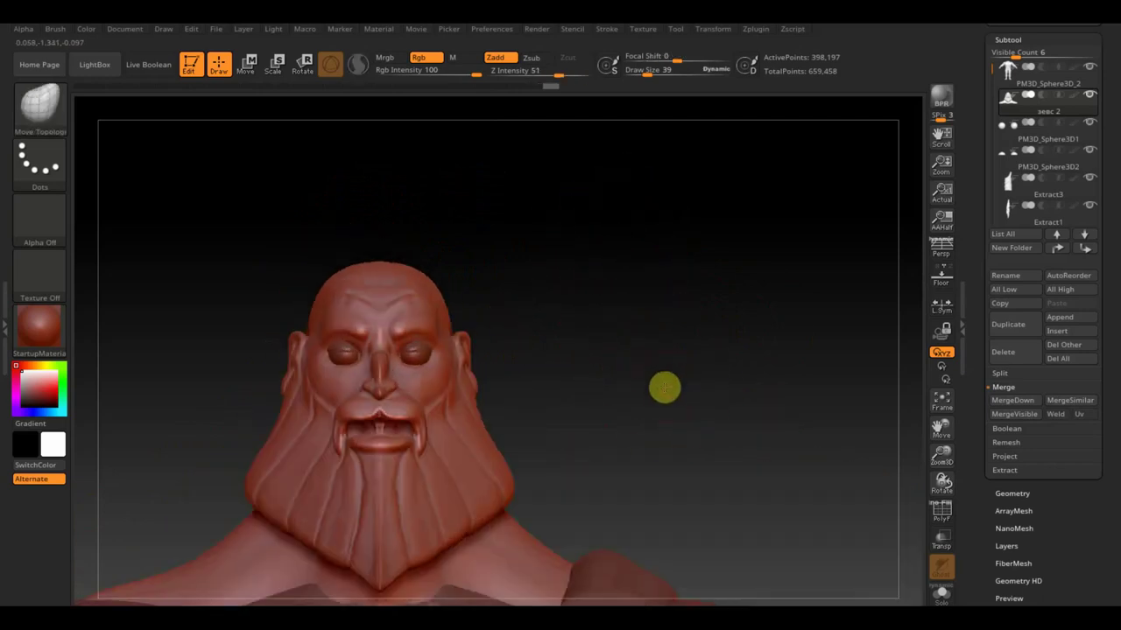
mouse_move(662, 388)
left_mouse_down("alt")
mouse_move(655, 336)
mouse_move(690, 257)
mouse_move(692, 283)
left_mouse_up("alt")
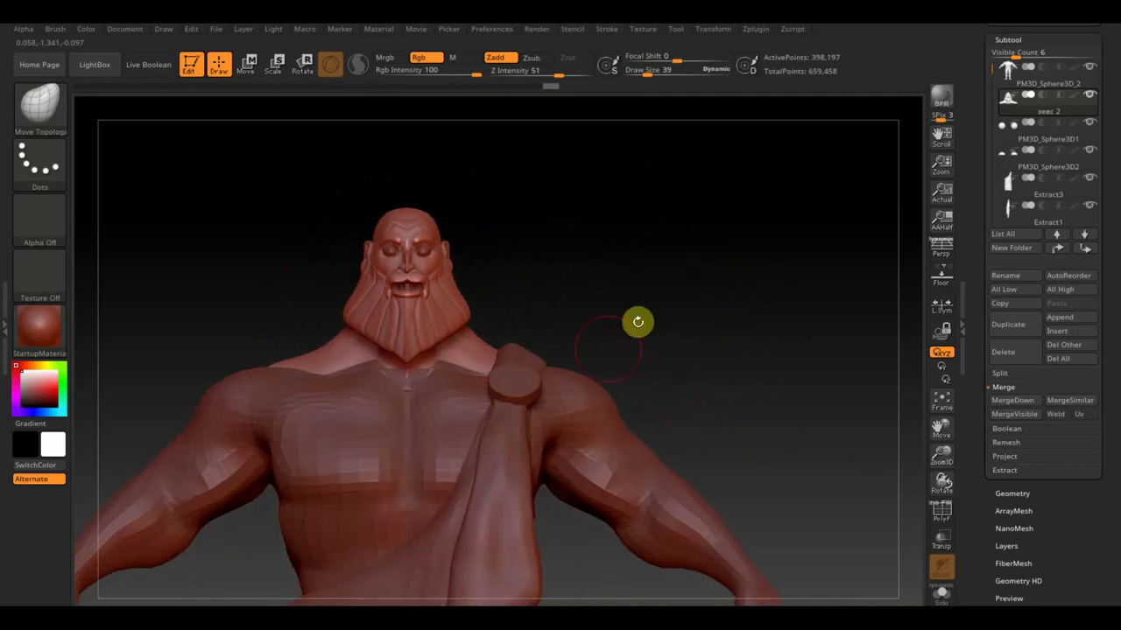
mouse_move(674, 347)
left_mouse_down("alt")
mouse_move(657, 308)
mouse_move(625, 292)
mouse_move(683, 228)
left_mouse_up("alt")
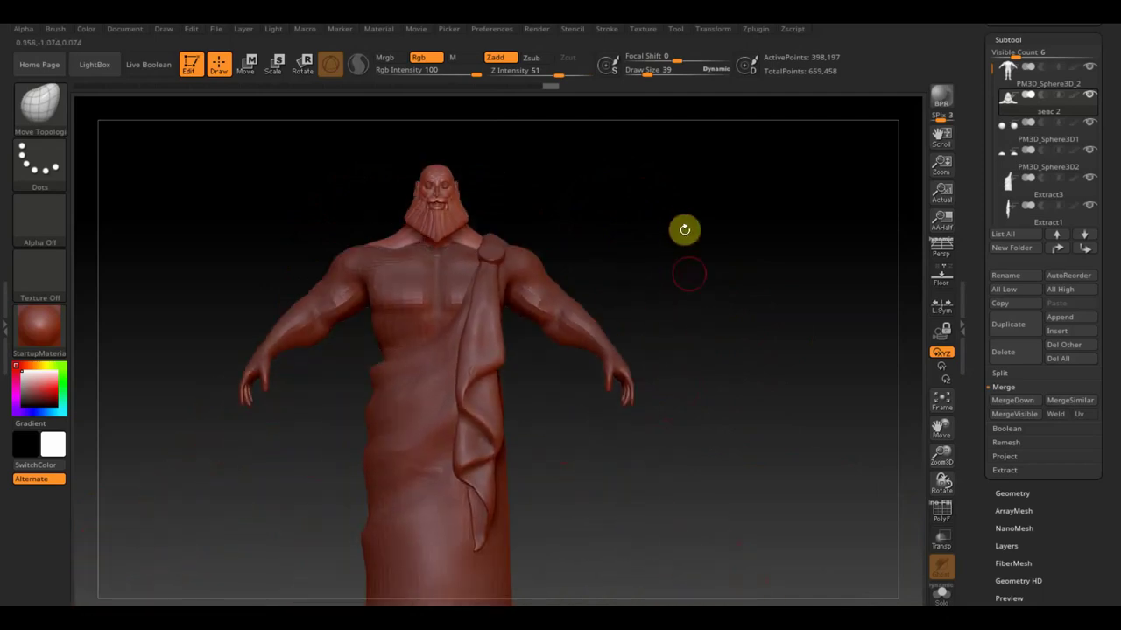
left_click_drag(684, 269, 705, 268)
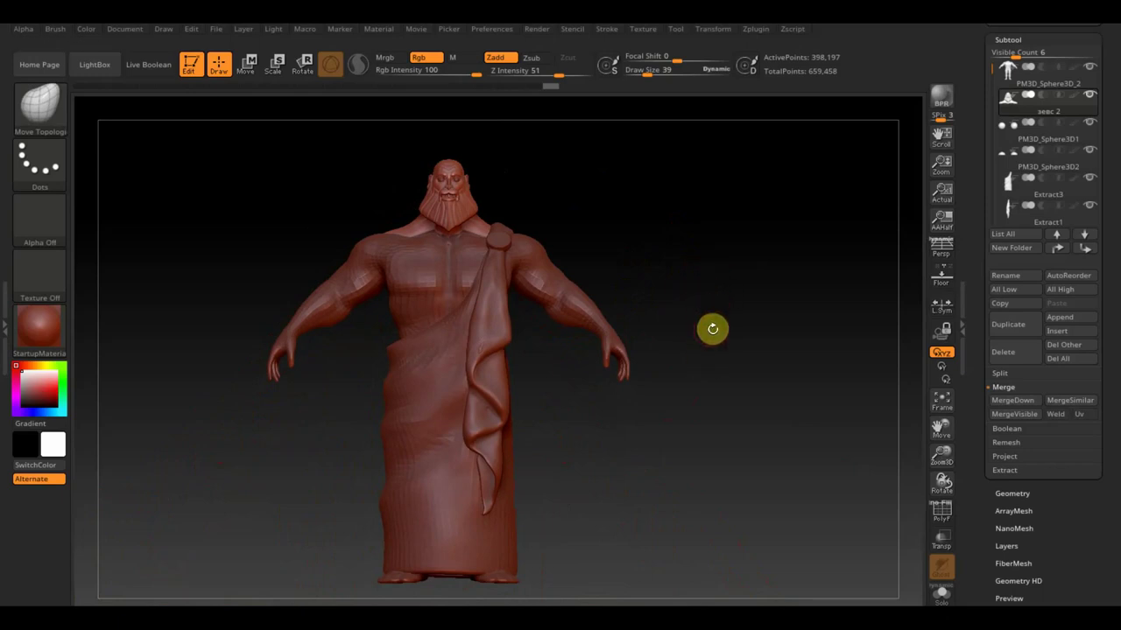
left_click_drag(713, 328, 733, 325)
mouse_move(739, 330)
left_mouse_down()
mouse_move(806, 315)
mouse_move(690, 321)
mouse_move(441, 367)
mouse_move(469, 373)
mouse_move(457, 370)
left_mouse_up()
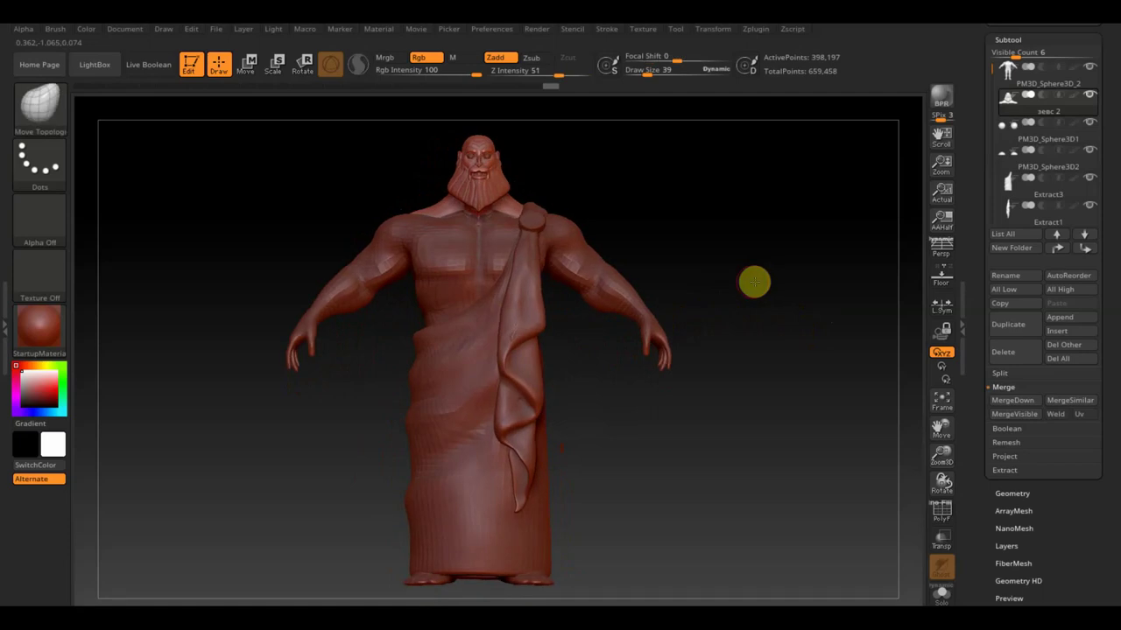